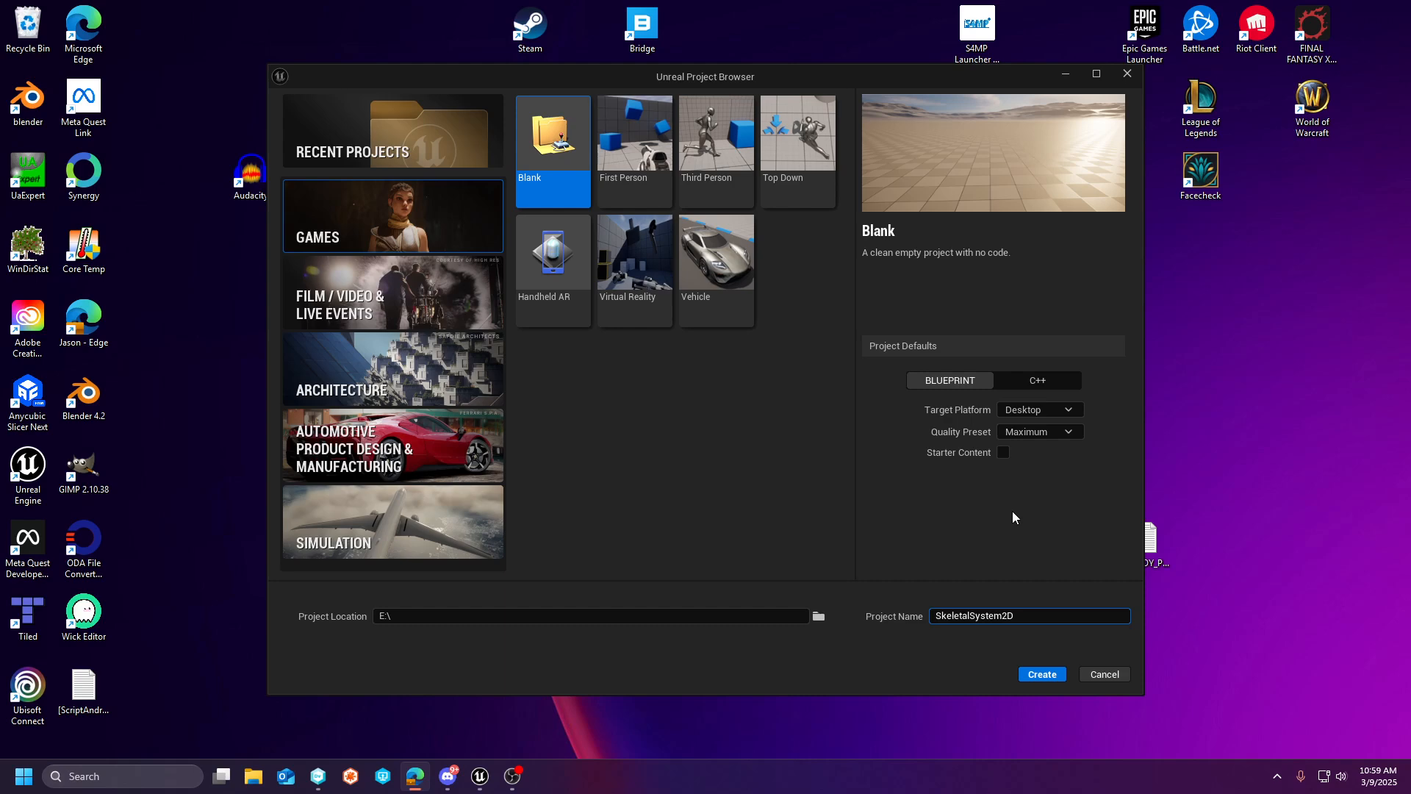
# - Check the plugins installed for Unreal Engine 5.5.3 in the Epic Games Launcher library, and close the launcher
pyautogui.click(479, 776)
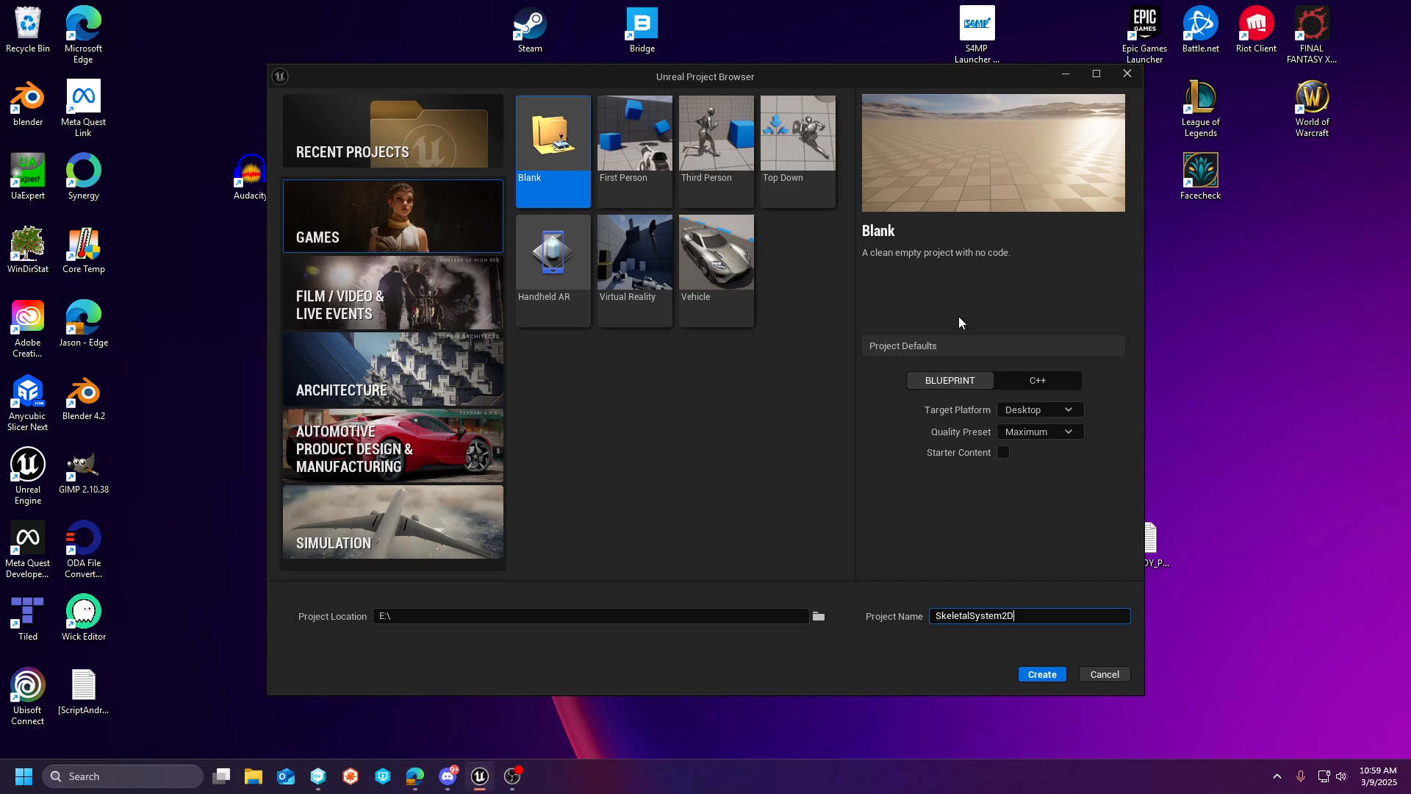
pyautogui.click(1277, 775)
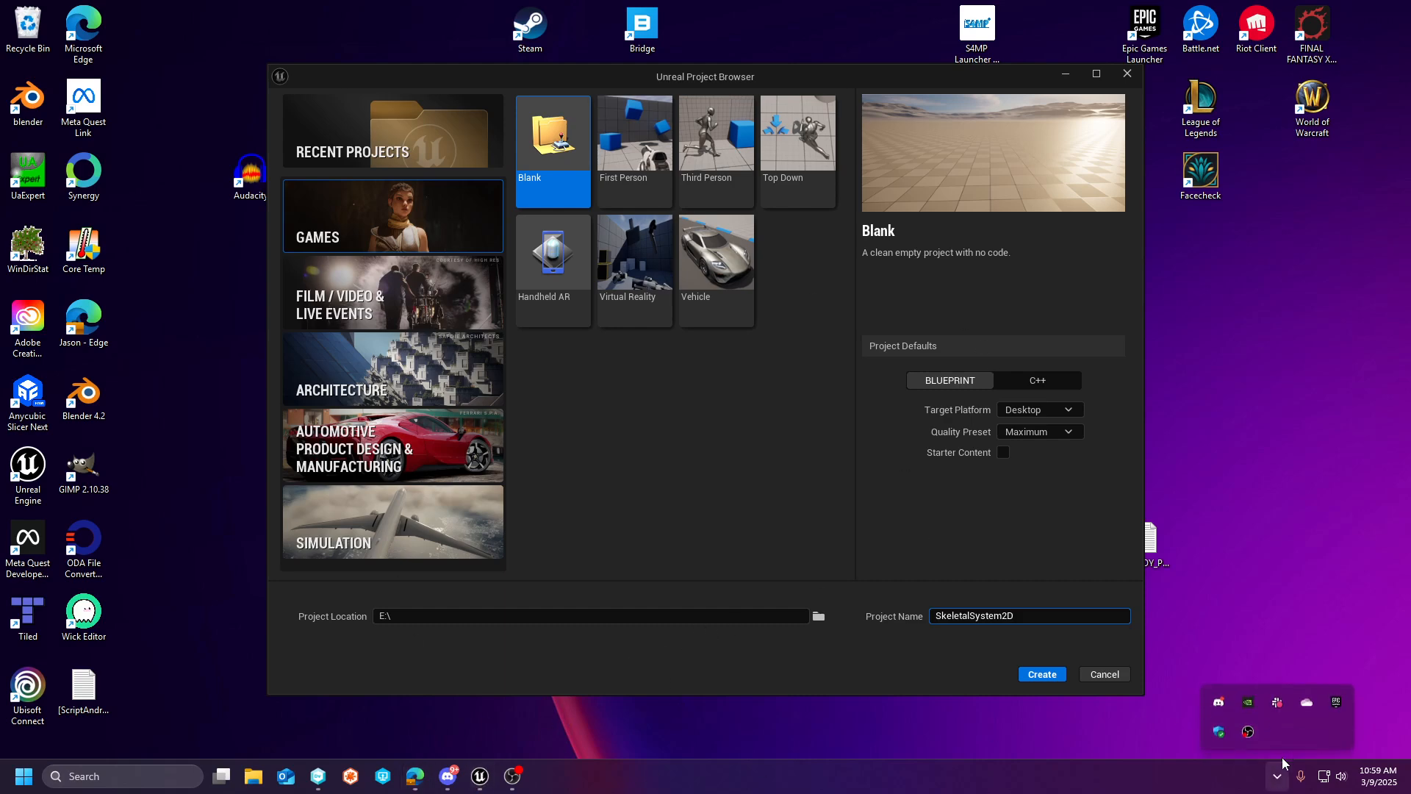
pyautogui.click(1339, 703)
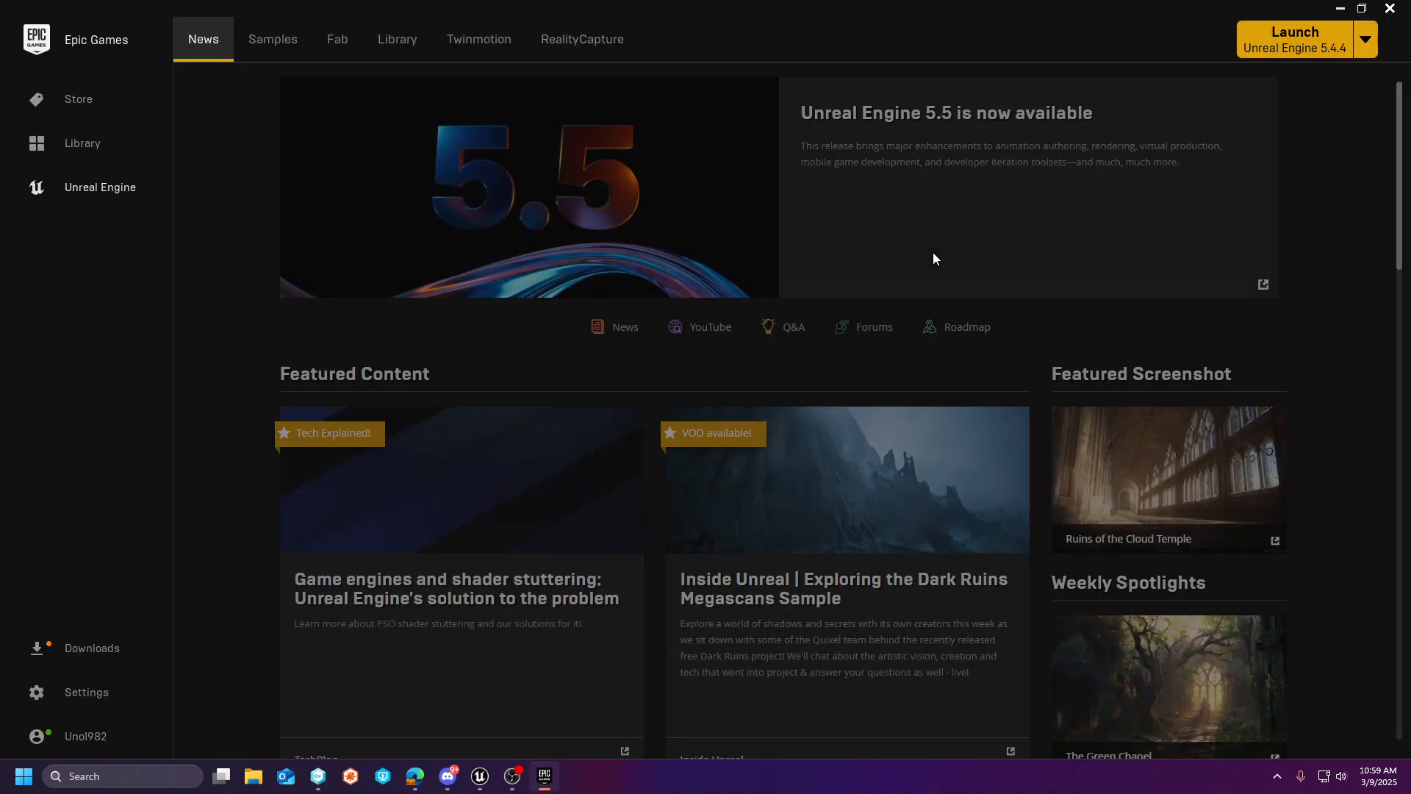
pyautogui.click(419, 41)
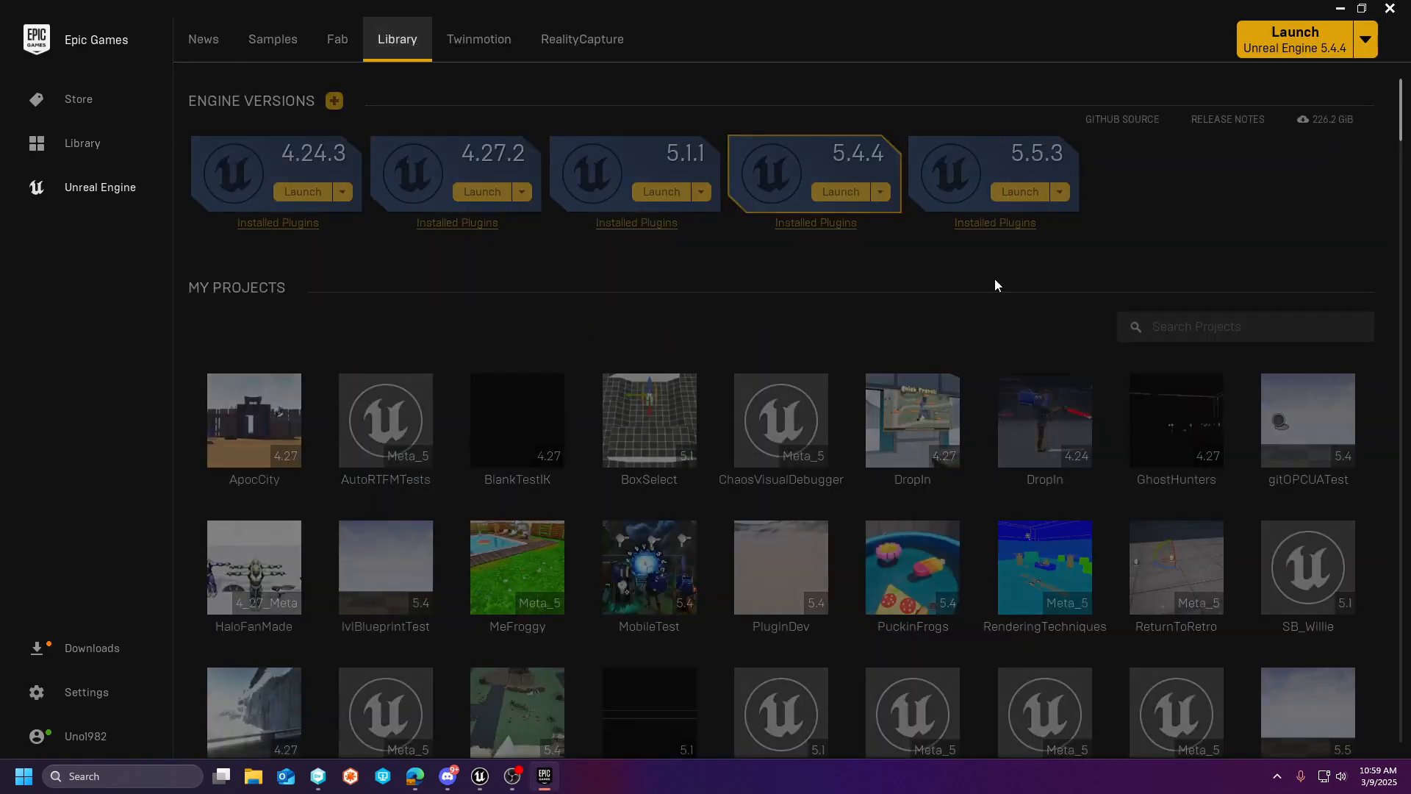
pyautogui.click(1001, 223)
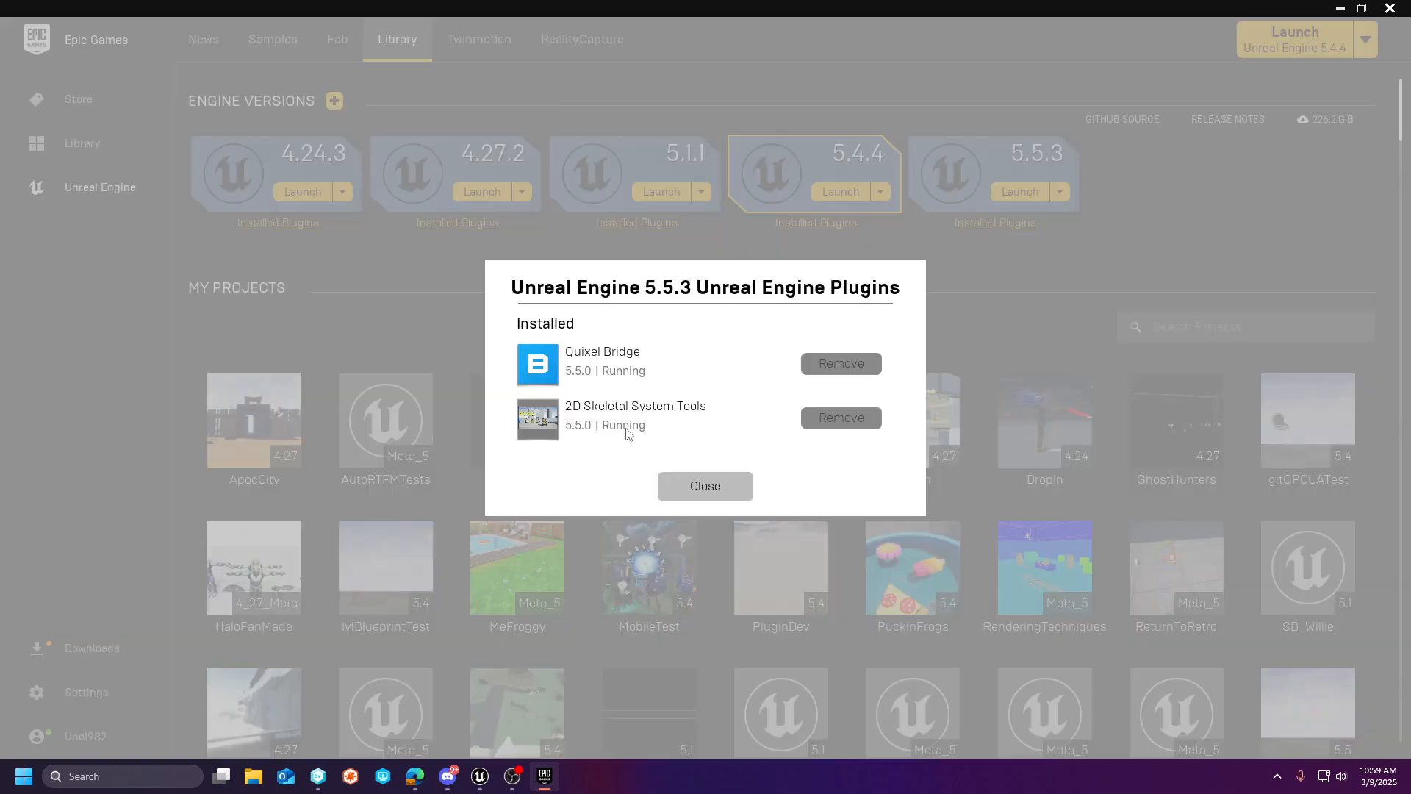
pyautogui.click(694, 485)
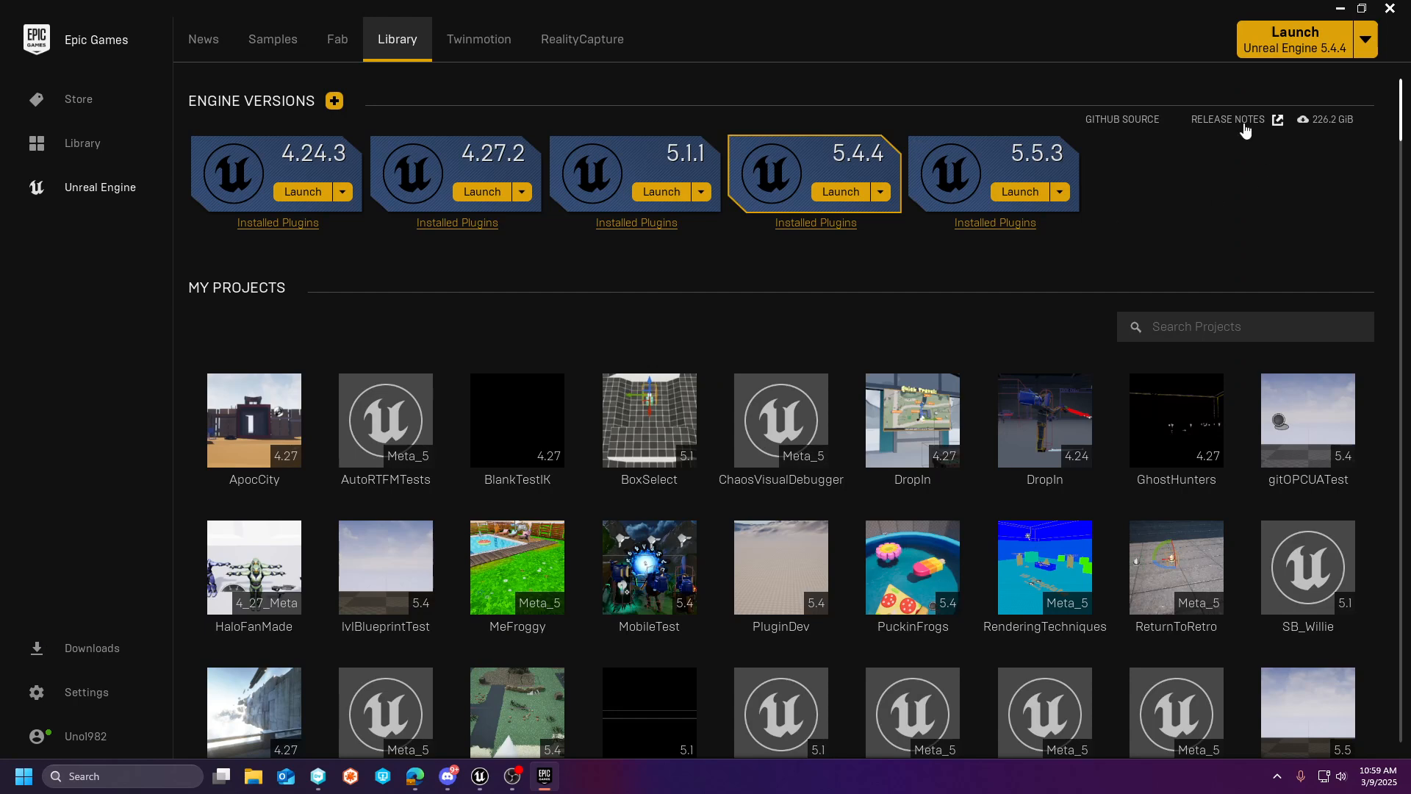
pyautogui.click(1387, 11)
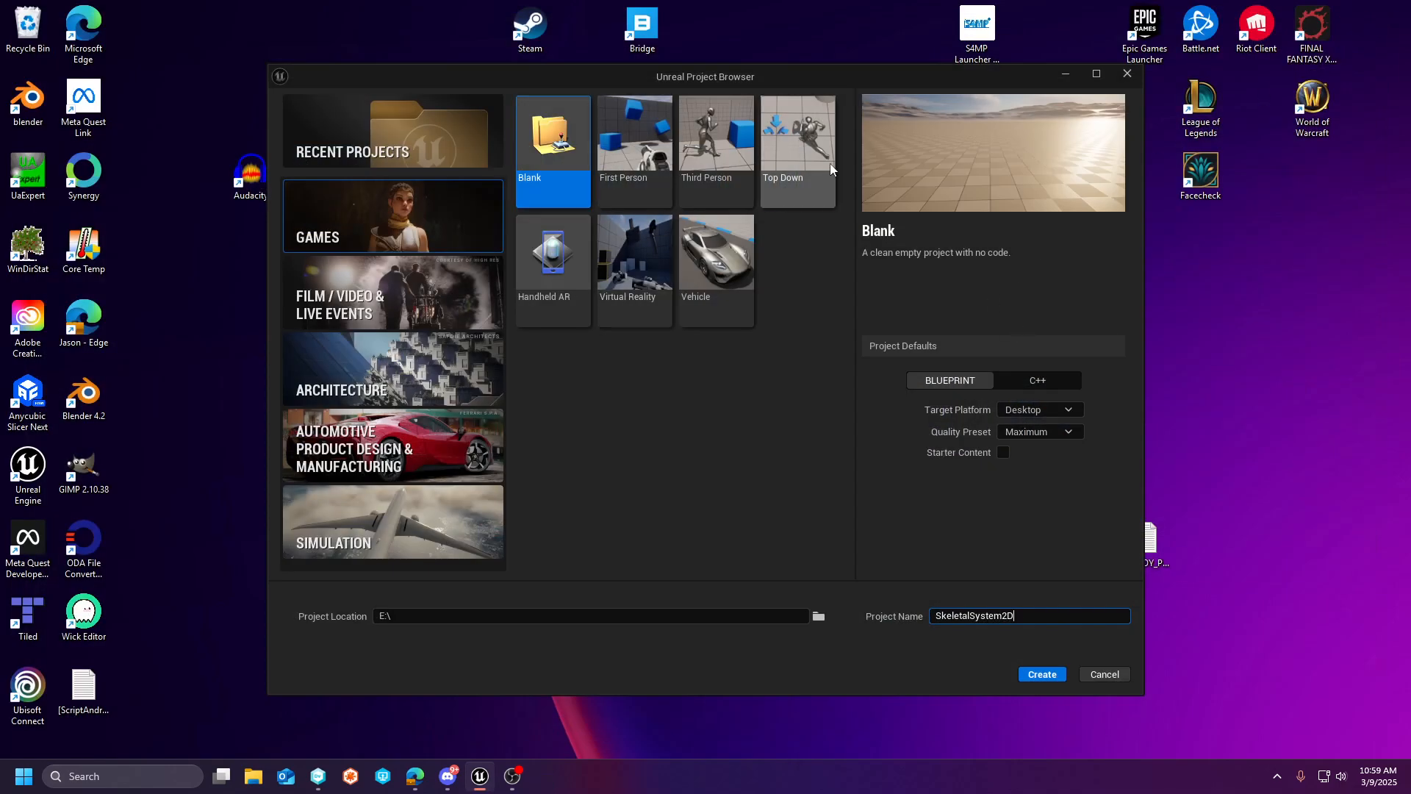
# - Create the blank Blueprint game project SkeletalSystem2D on E:\ with the current project defaults
pyautogui.click(1033, 674)
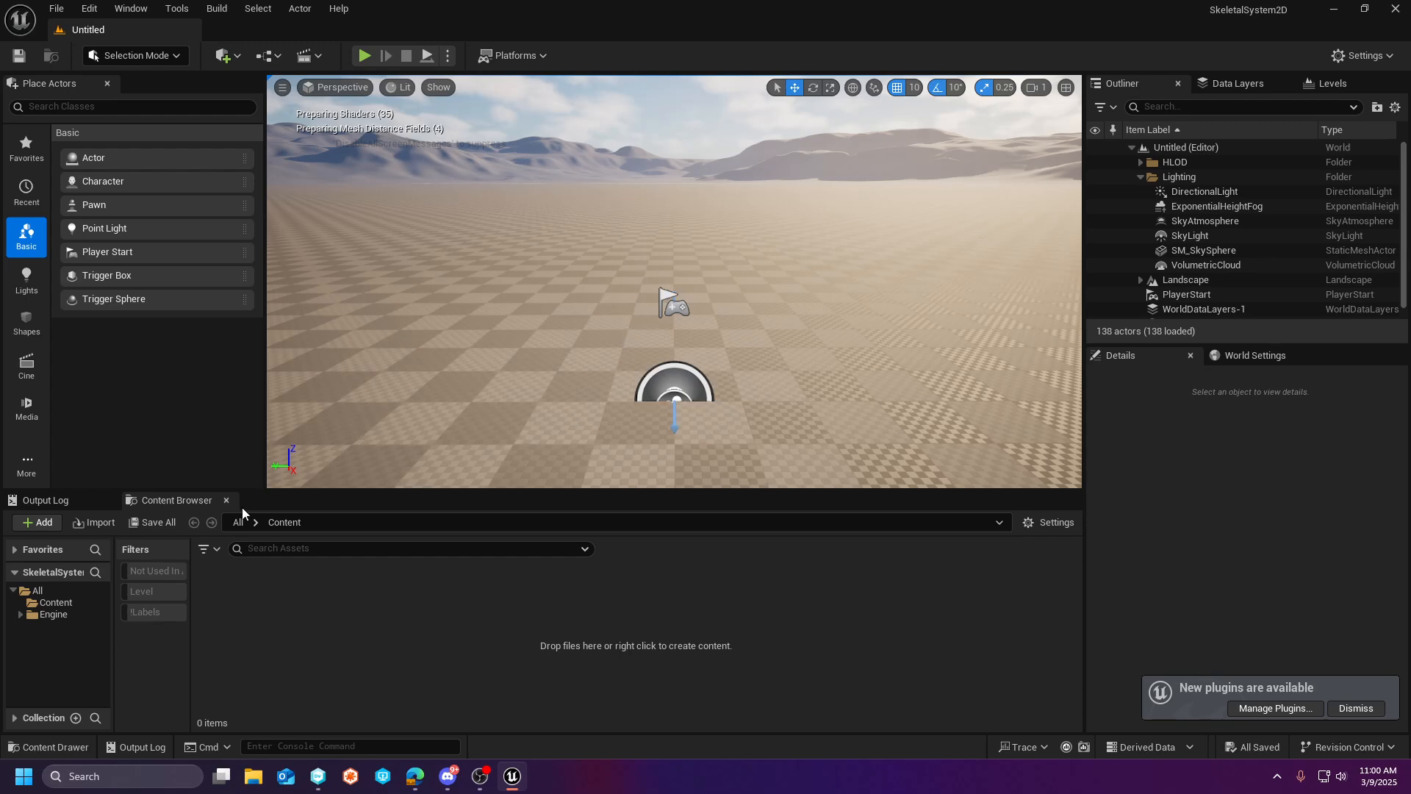
# - Open the Engine's Plugins folder in the Content Browser and expand its subfolders
pyautogui.click(53, 613)
pyautogui.click(20, 614)
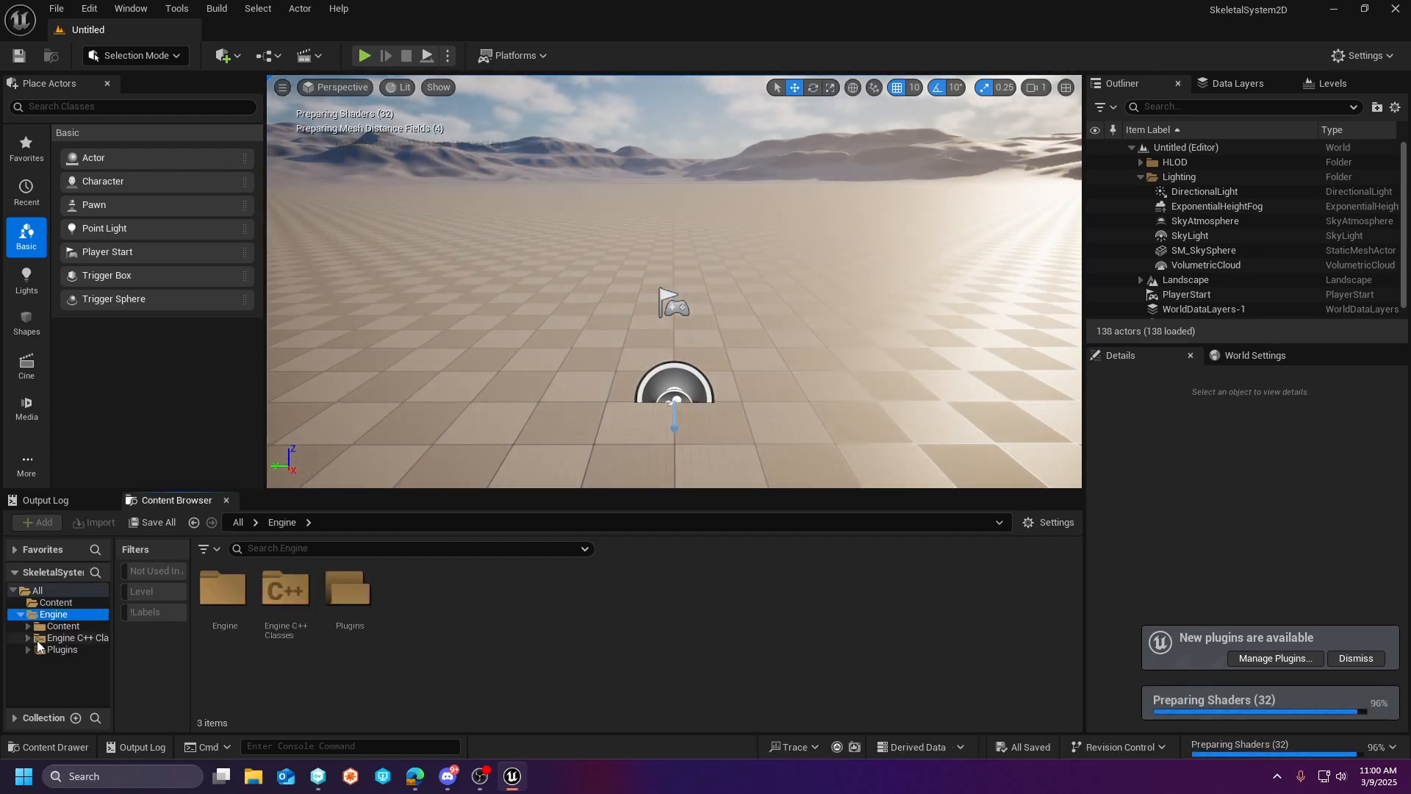
pyautogui.click(44, 650)
pyautogui.click(28, 650)
pyautogui.scroll(-3, 33, 658)
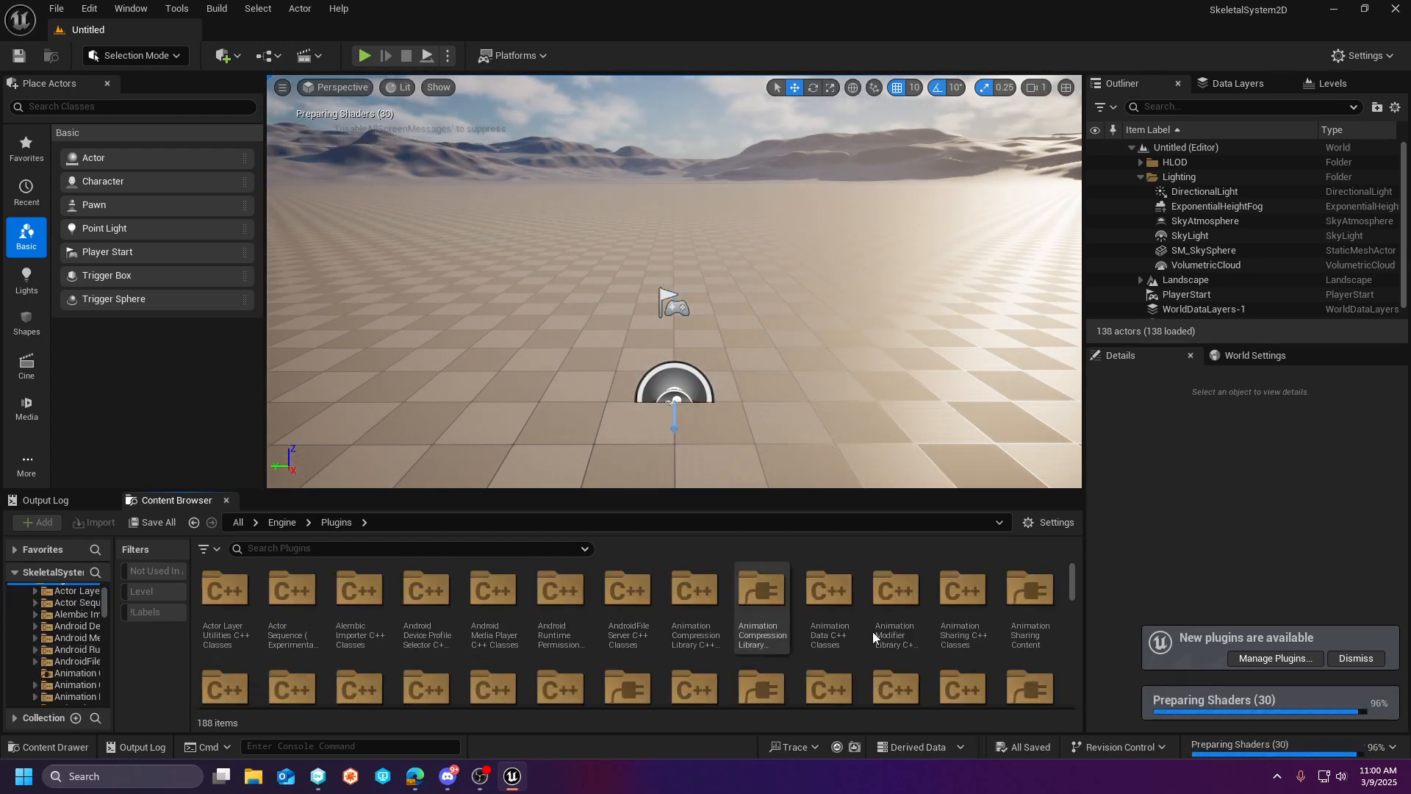
# - Check the Content Browser's view settings, and make the browser taller and its folder tree wider
pyautogui.click(1055, 523)
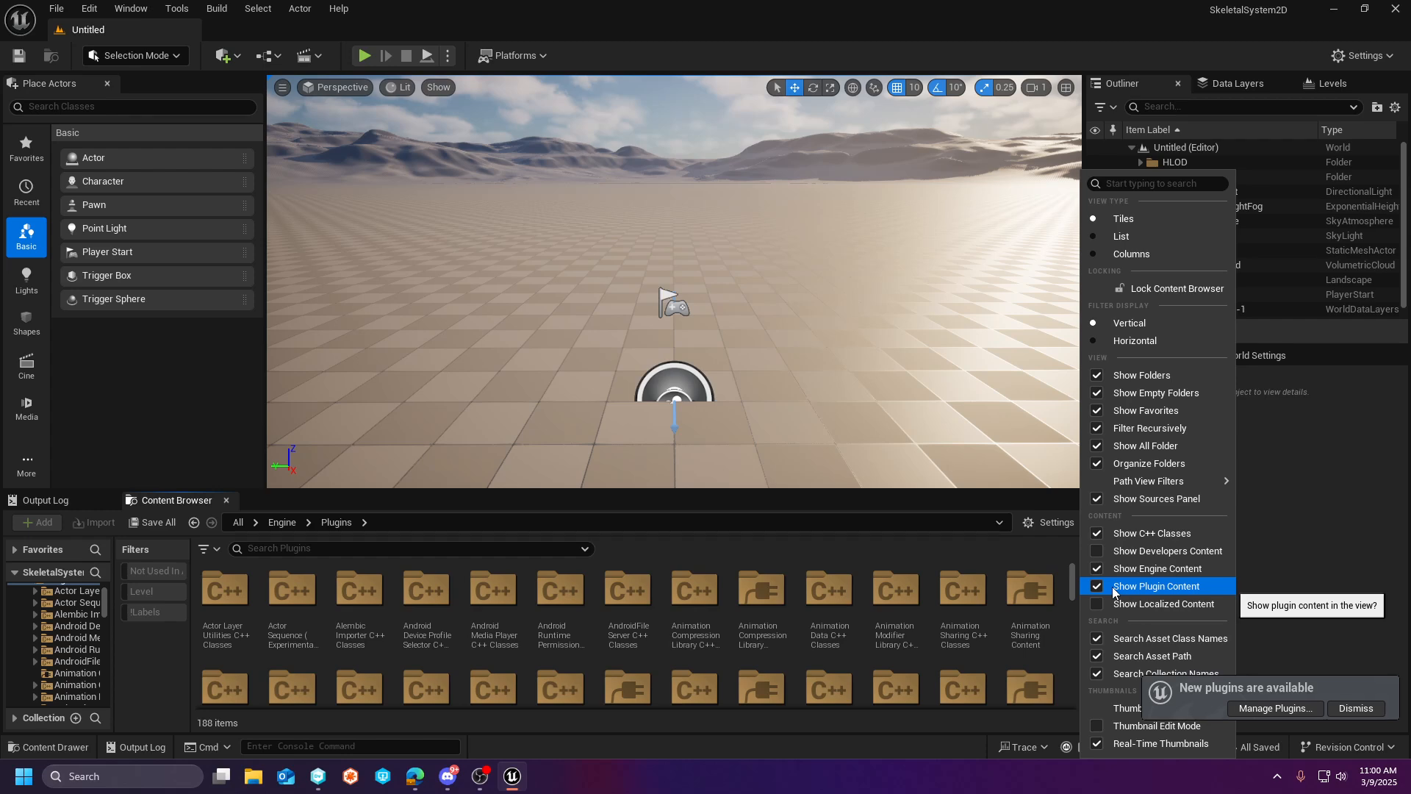
pyautogui.click(674, 488)
pyautogui.moveTo(674, 488); pyautogui.dragTo(679, 441)
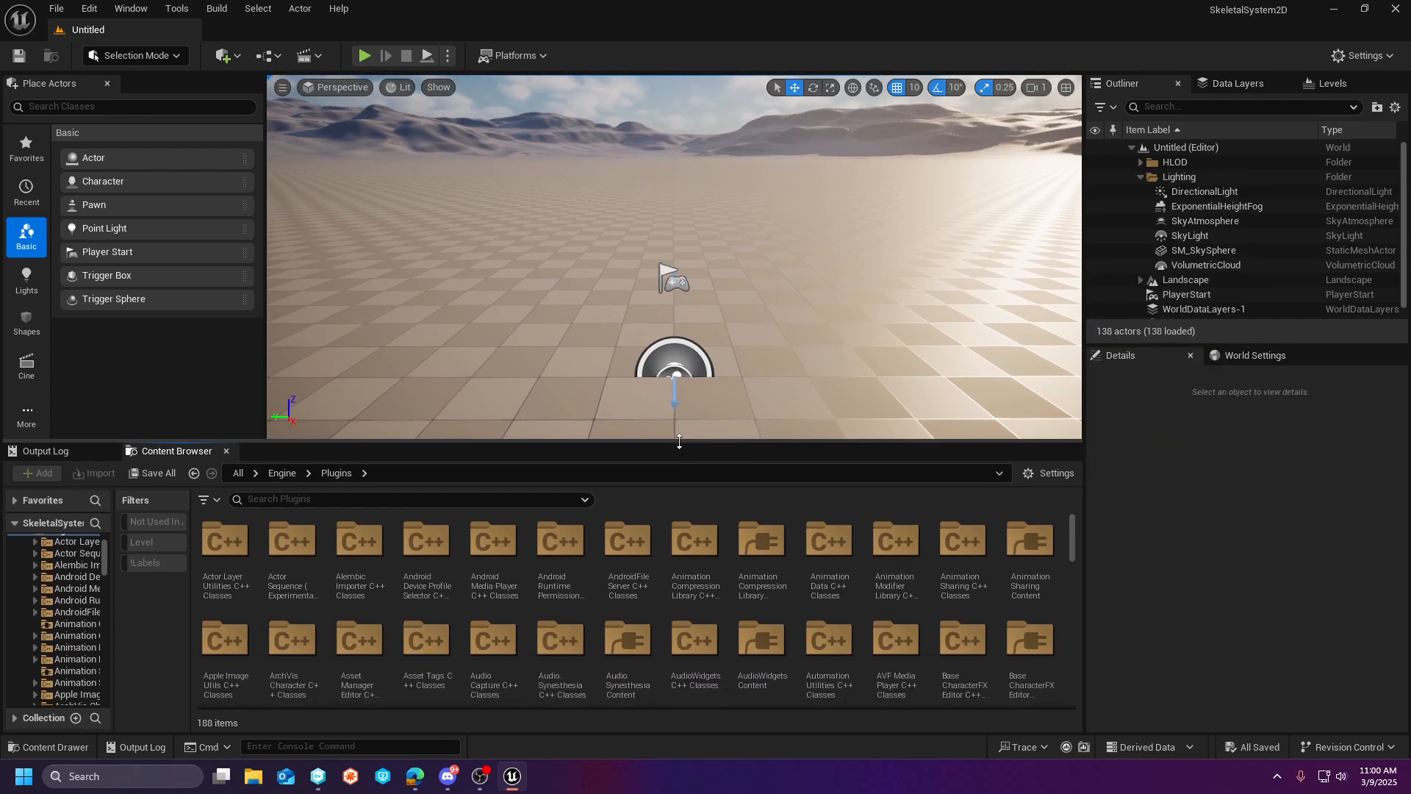
pyautogui.moveTo(114, 607); pyautogui.dragTo(250, 610)
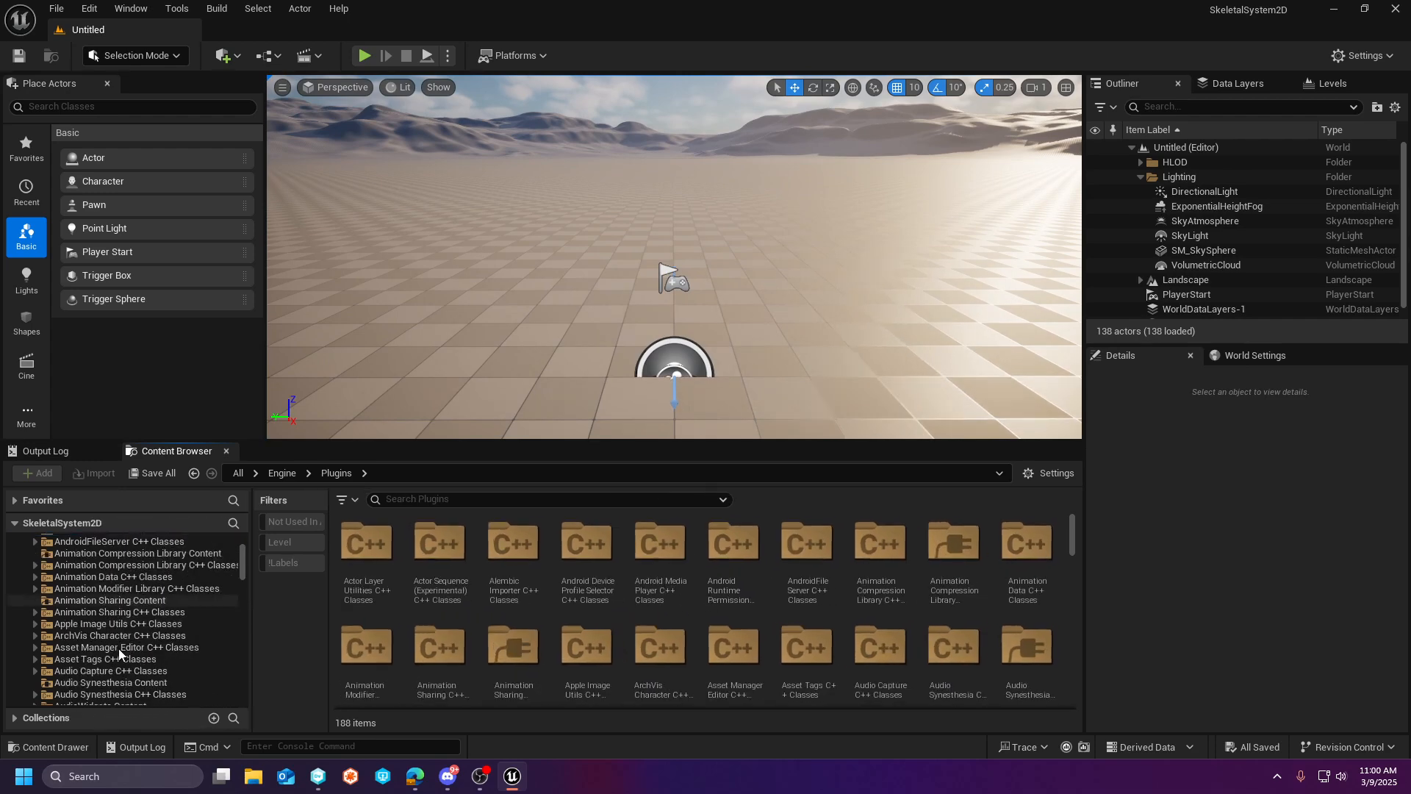
# - Look through the Engine's plugin folders for the 2D Skeletal System Tools content
pyautogui.scroll(-15, 118, 648)
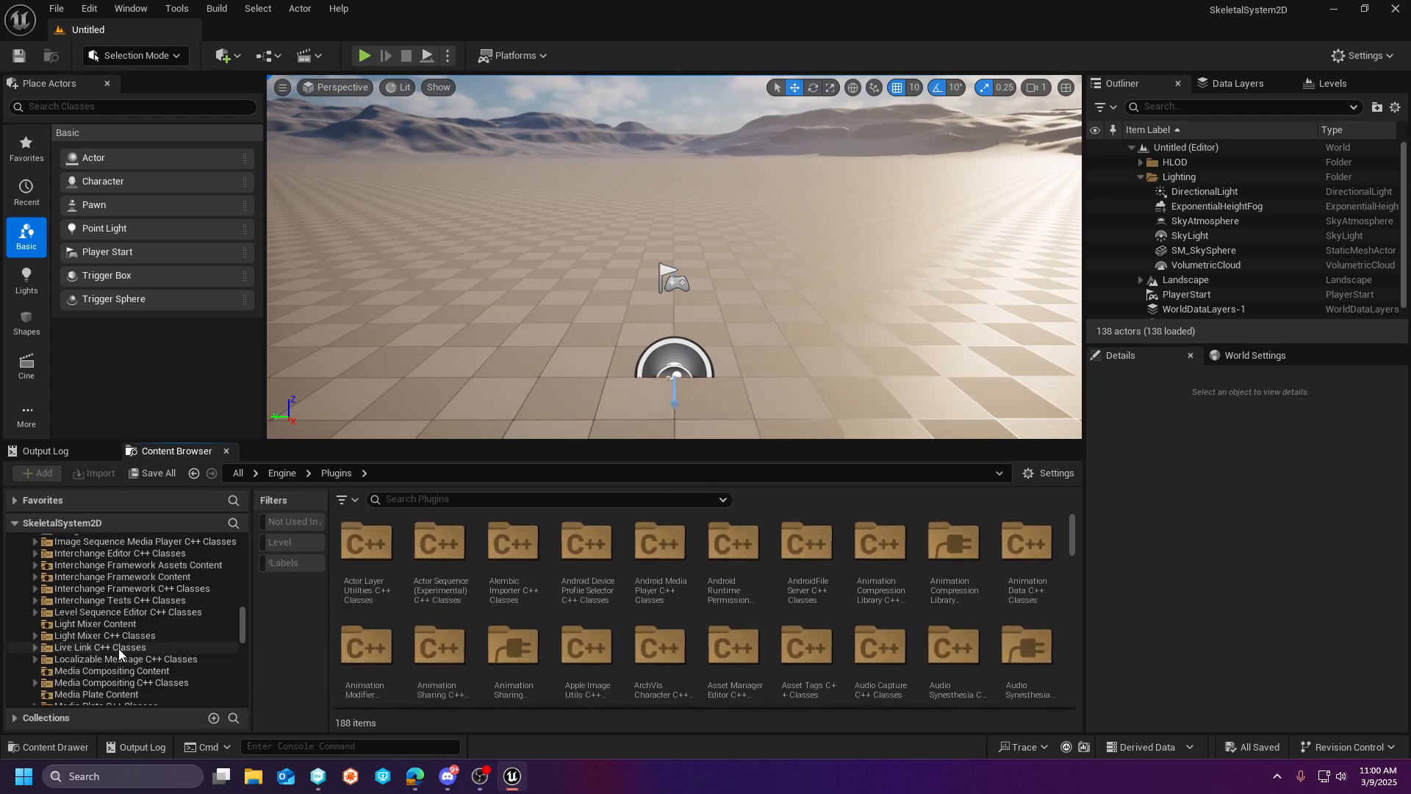
pyautogui.scroll(-10, 118, 648)
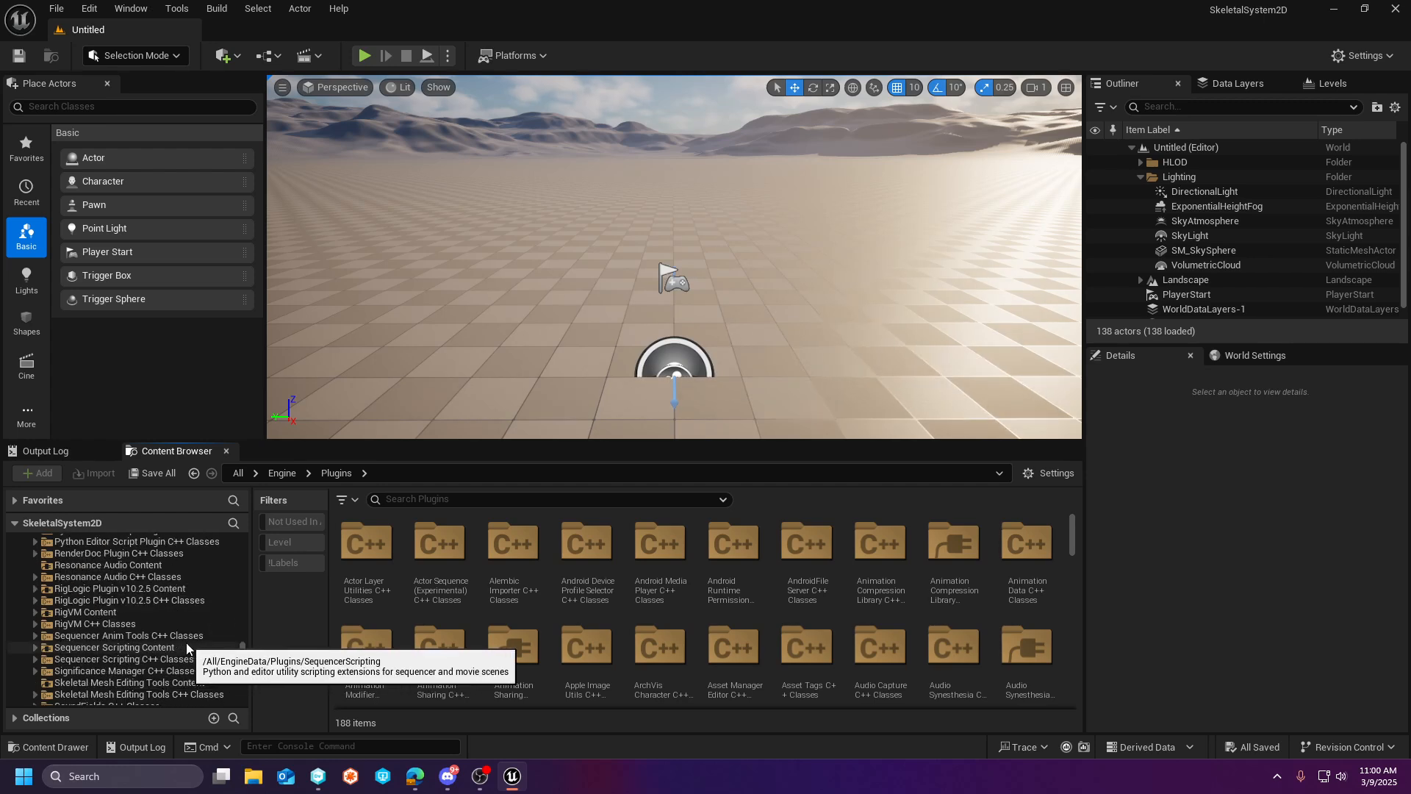
pyautogui.scroll(-3, 163, 670)
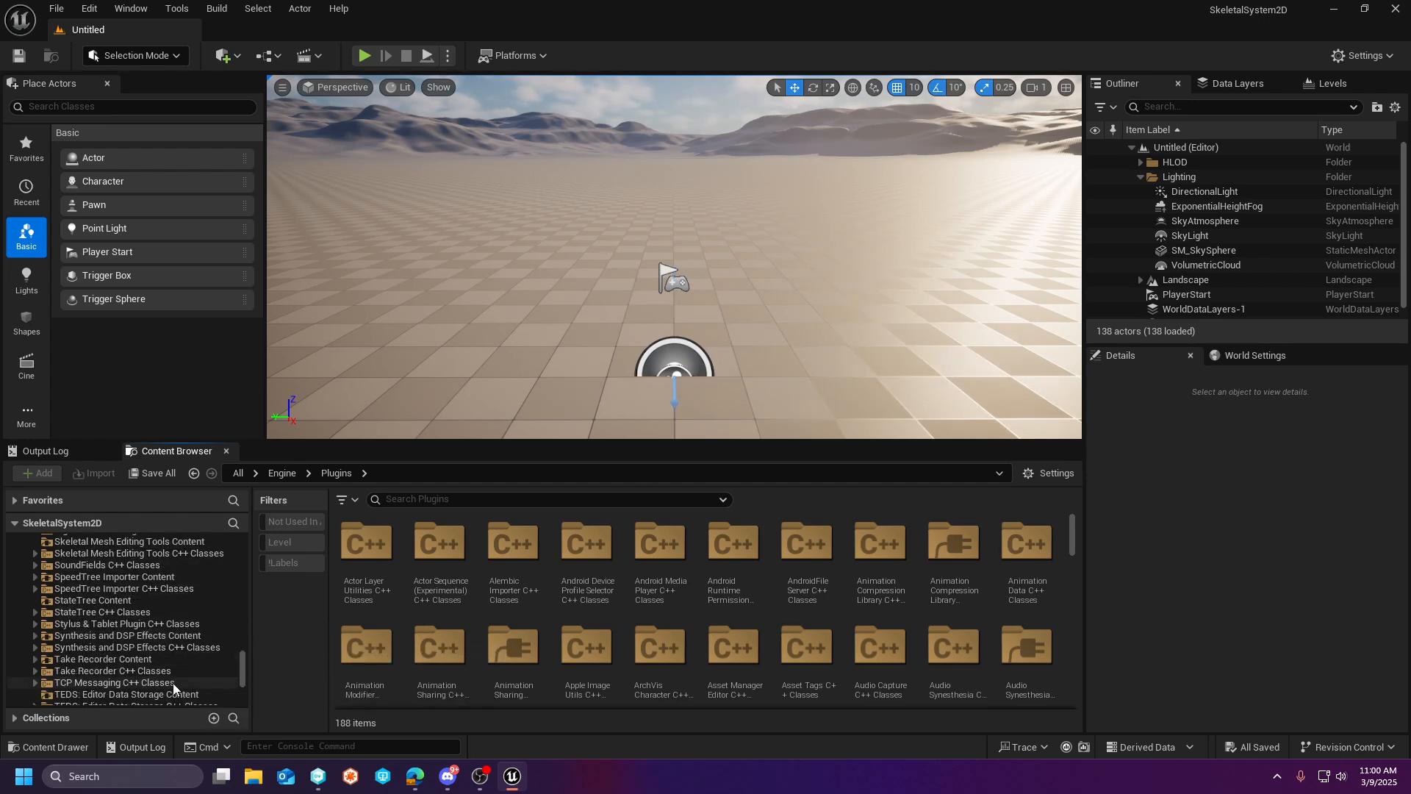
pyautogui.scroll(-8, 174, 684)
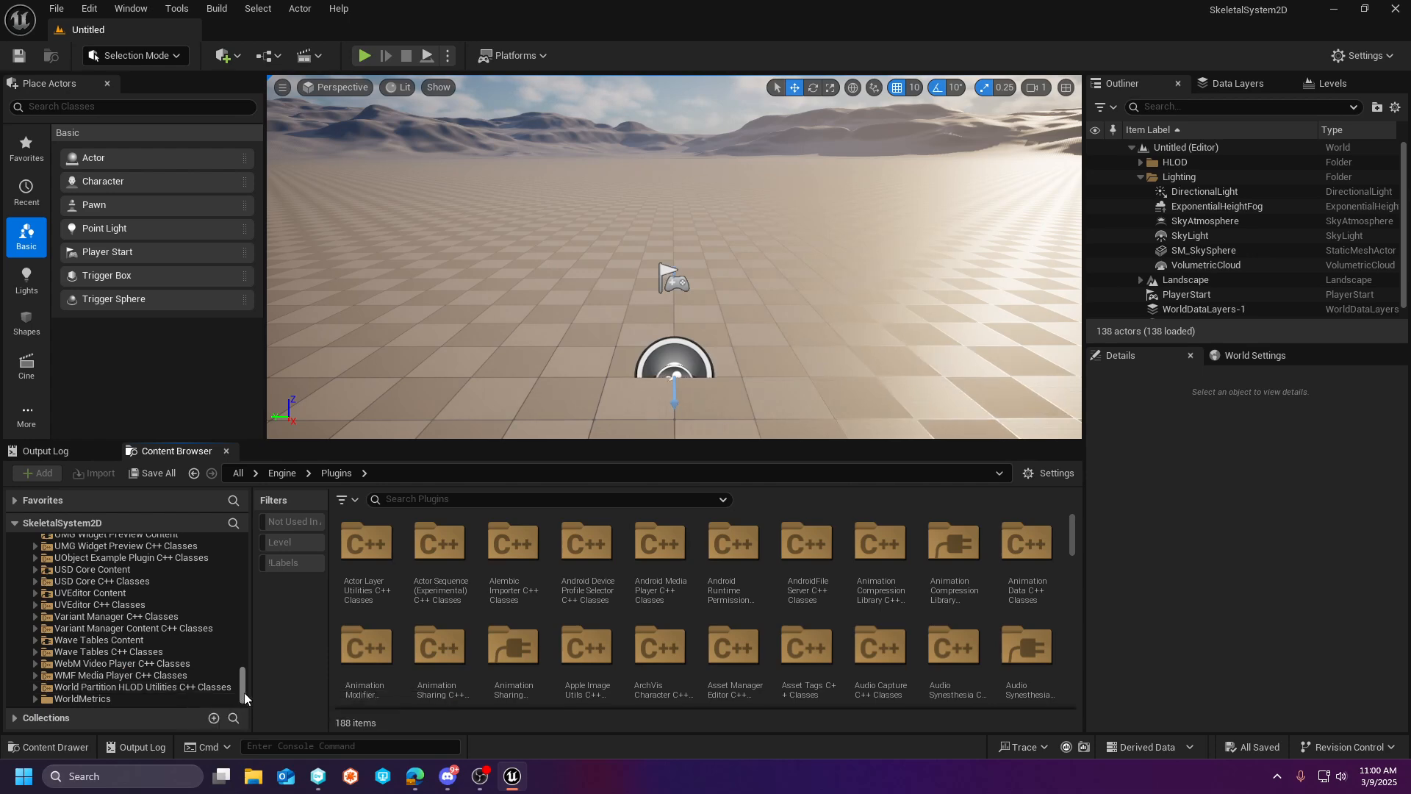
pyautogui.moveTo(244, 692); pyautogui.dragTo(260, 597)
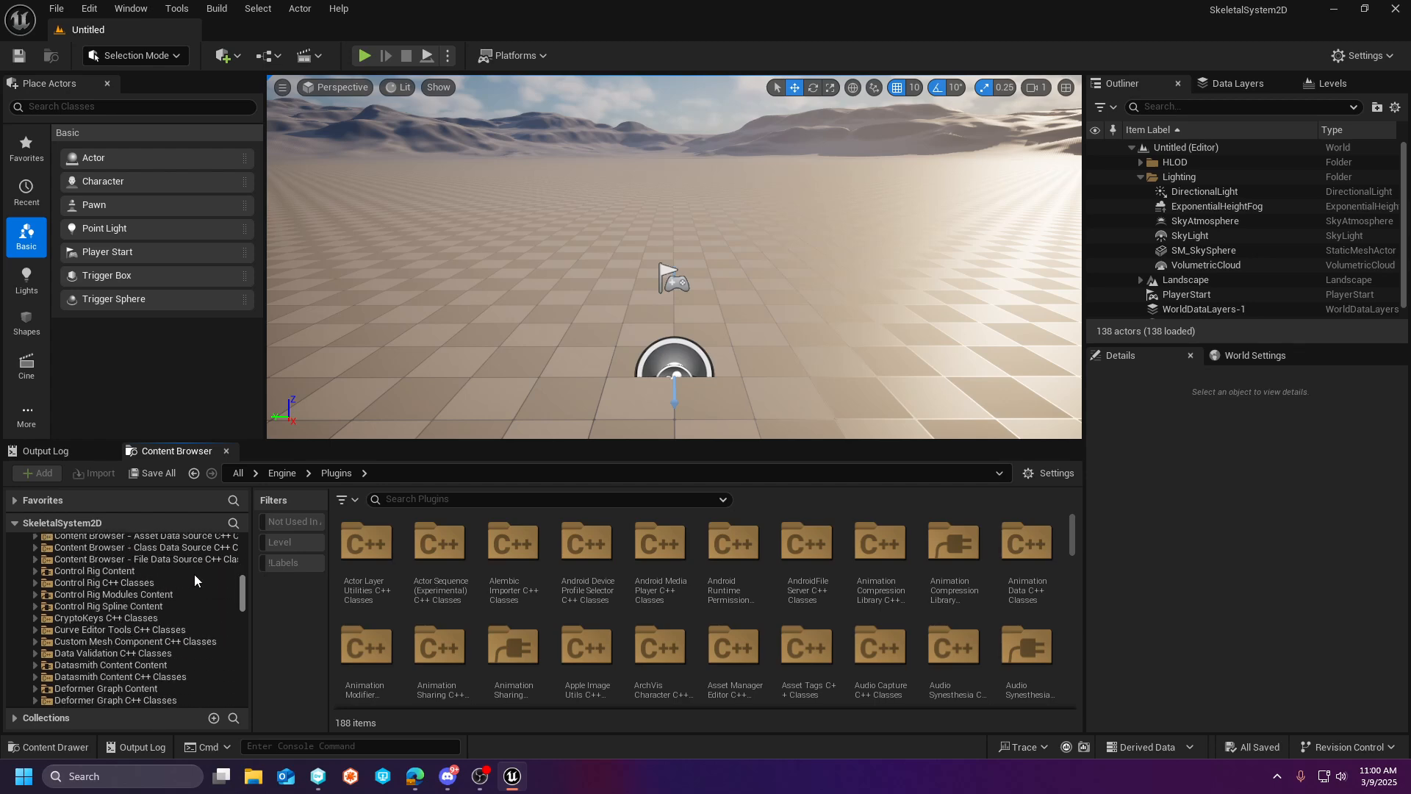
pyautogui.scroll(15, 110, 571)
pyautogui.scroll(3, 111, 571)
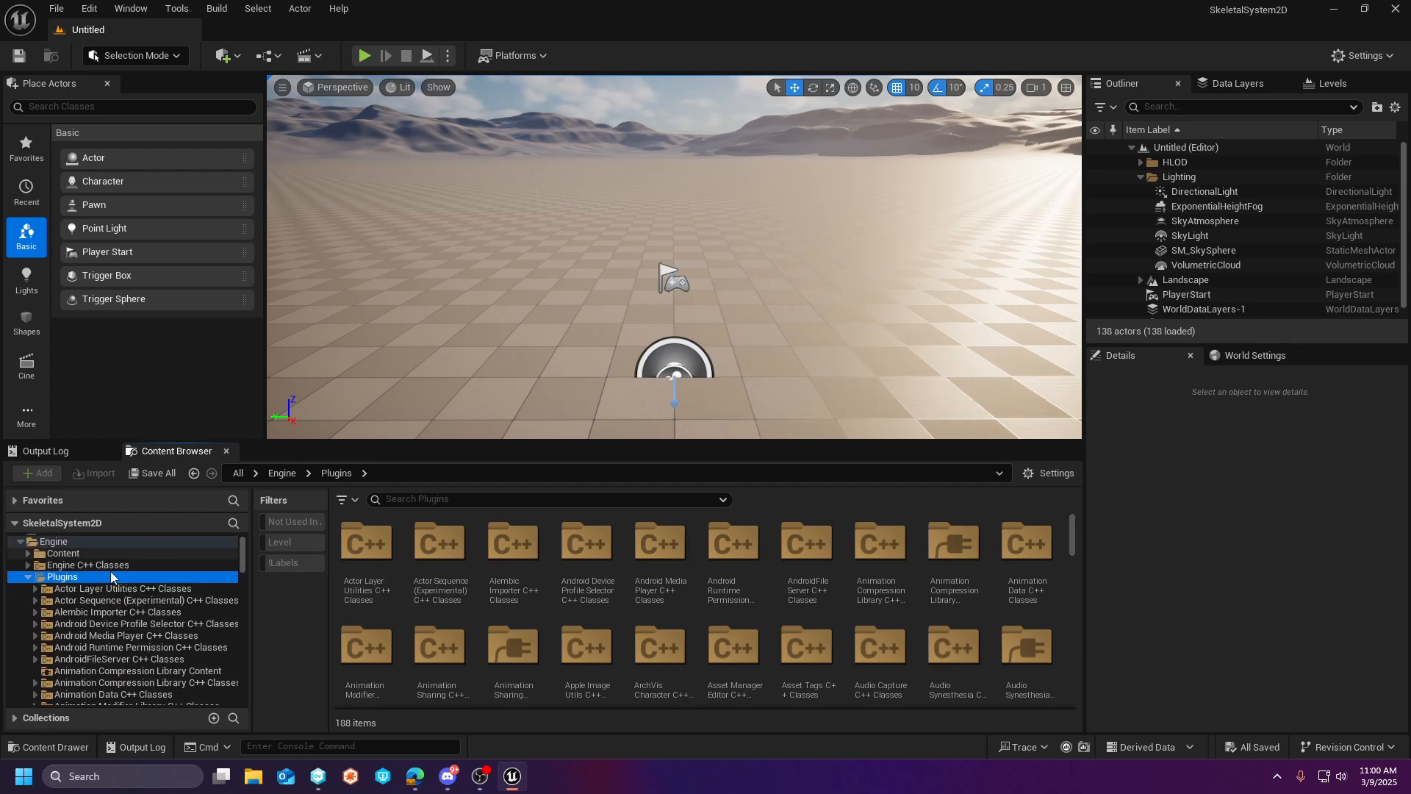
pyautogui.click(74, 565)
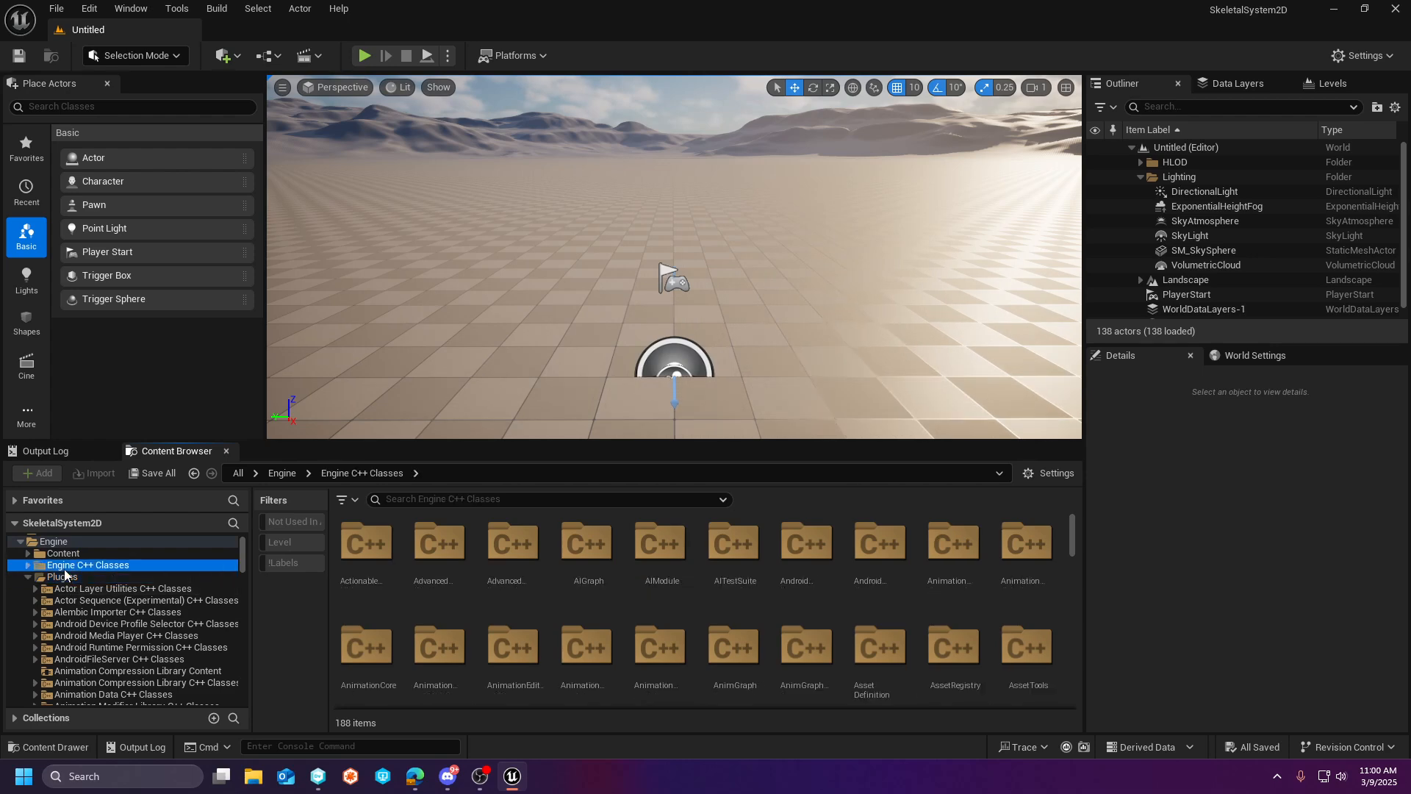
pyautogui.scroll(1, 26, 578)
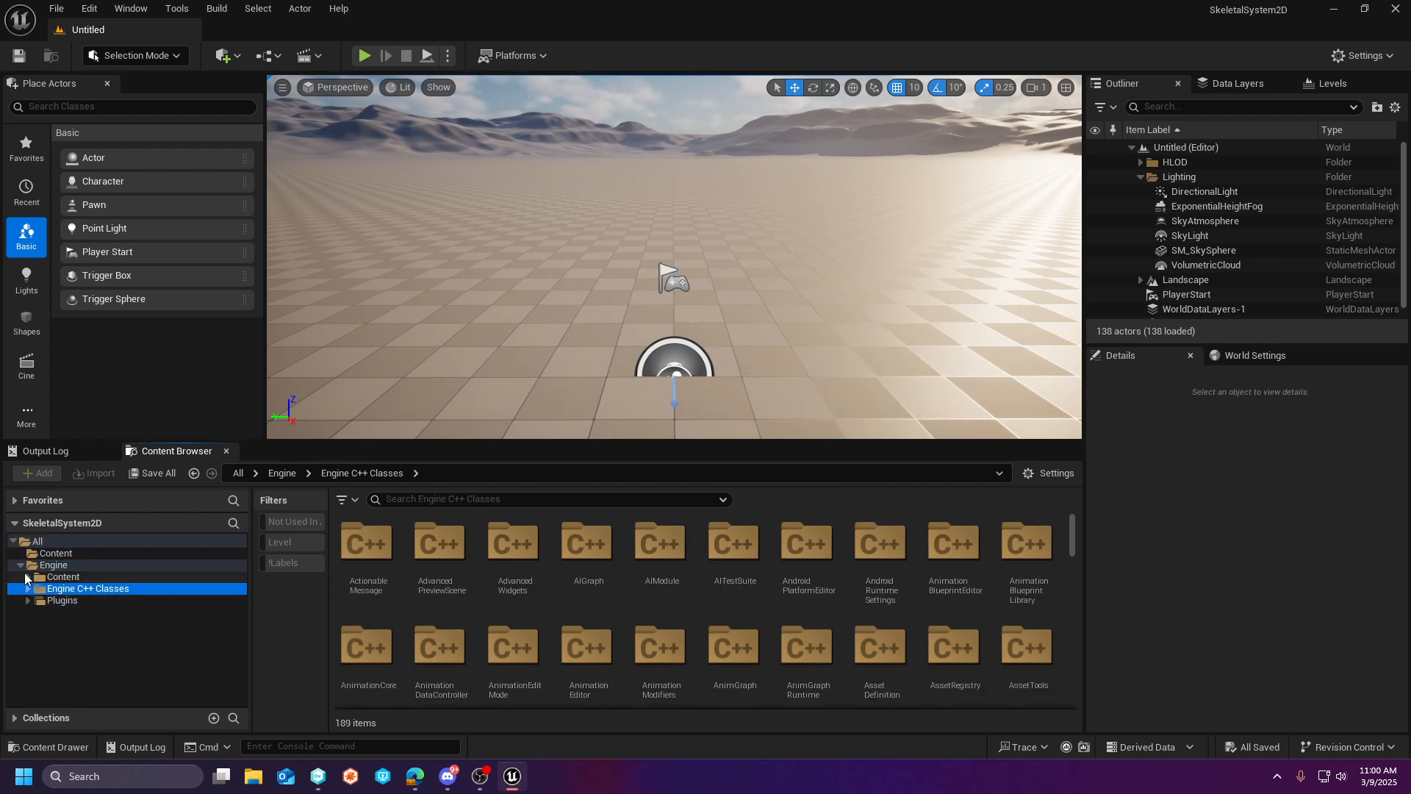
pyautogui.click(58, 600)
pyautogui.scroll(-2, 122, 613)
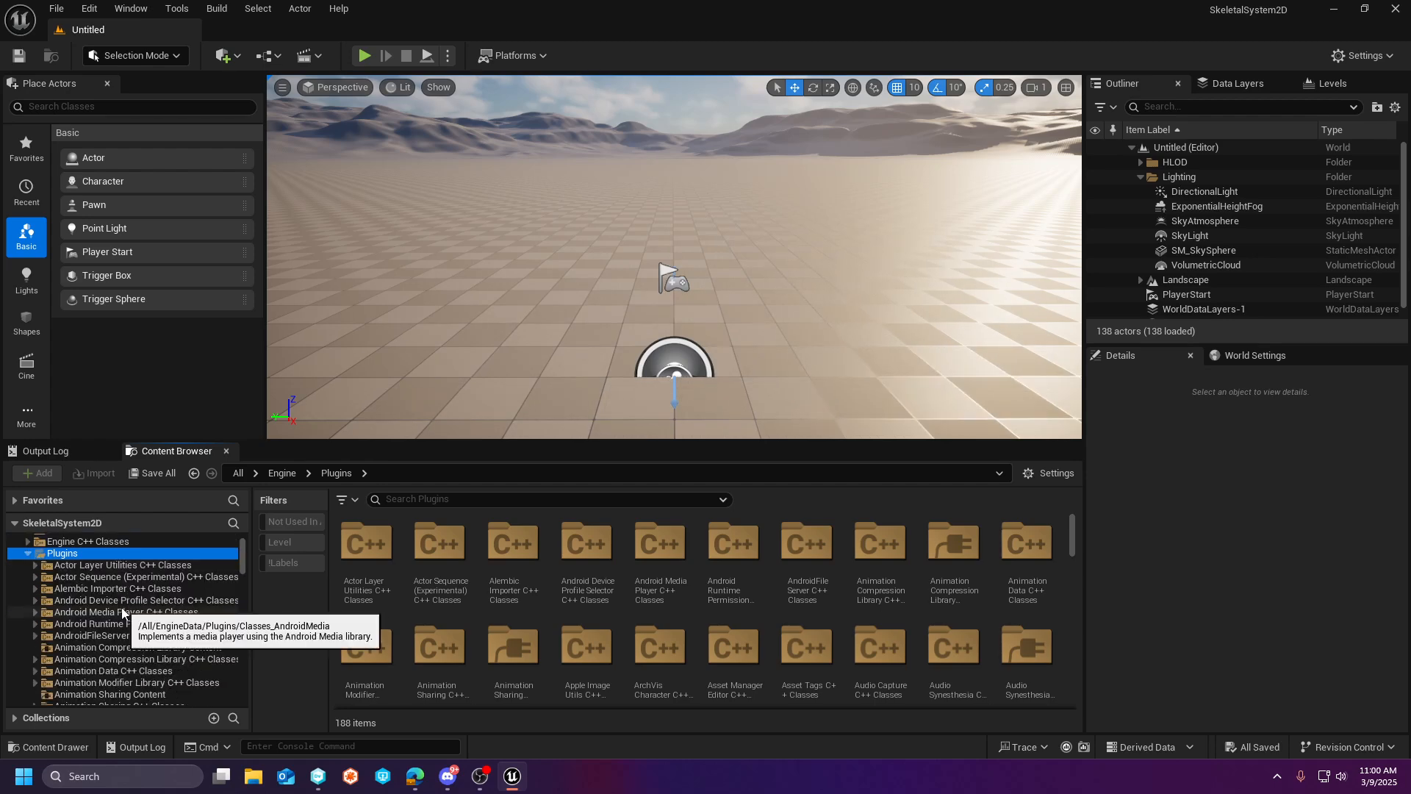
# - Search the Plugins folder for "skeletalsystem" and clear the search text
pyautogui.click(413, 501)
pyautogui.write('skel')
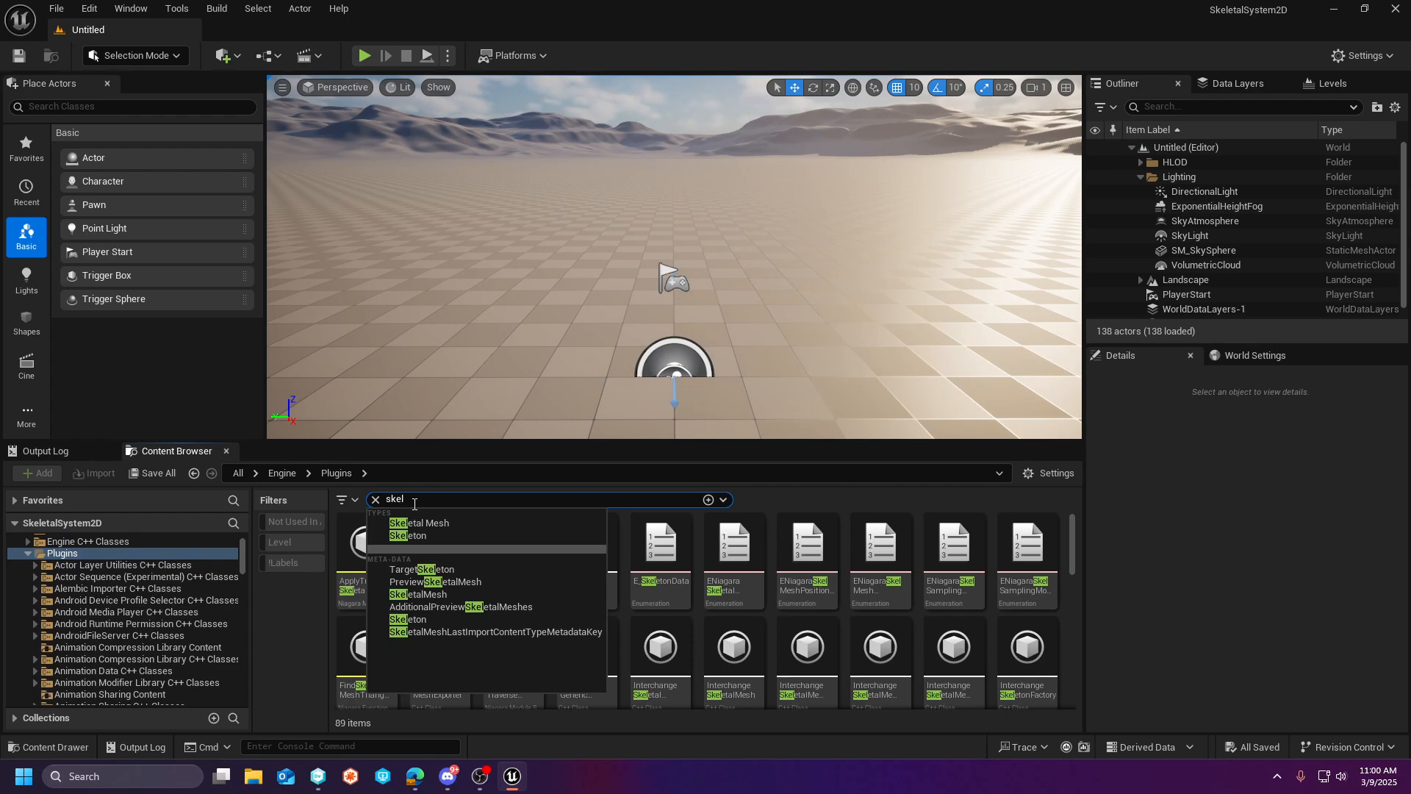
pyautogui.write('etal')
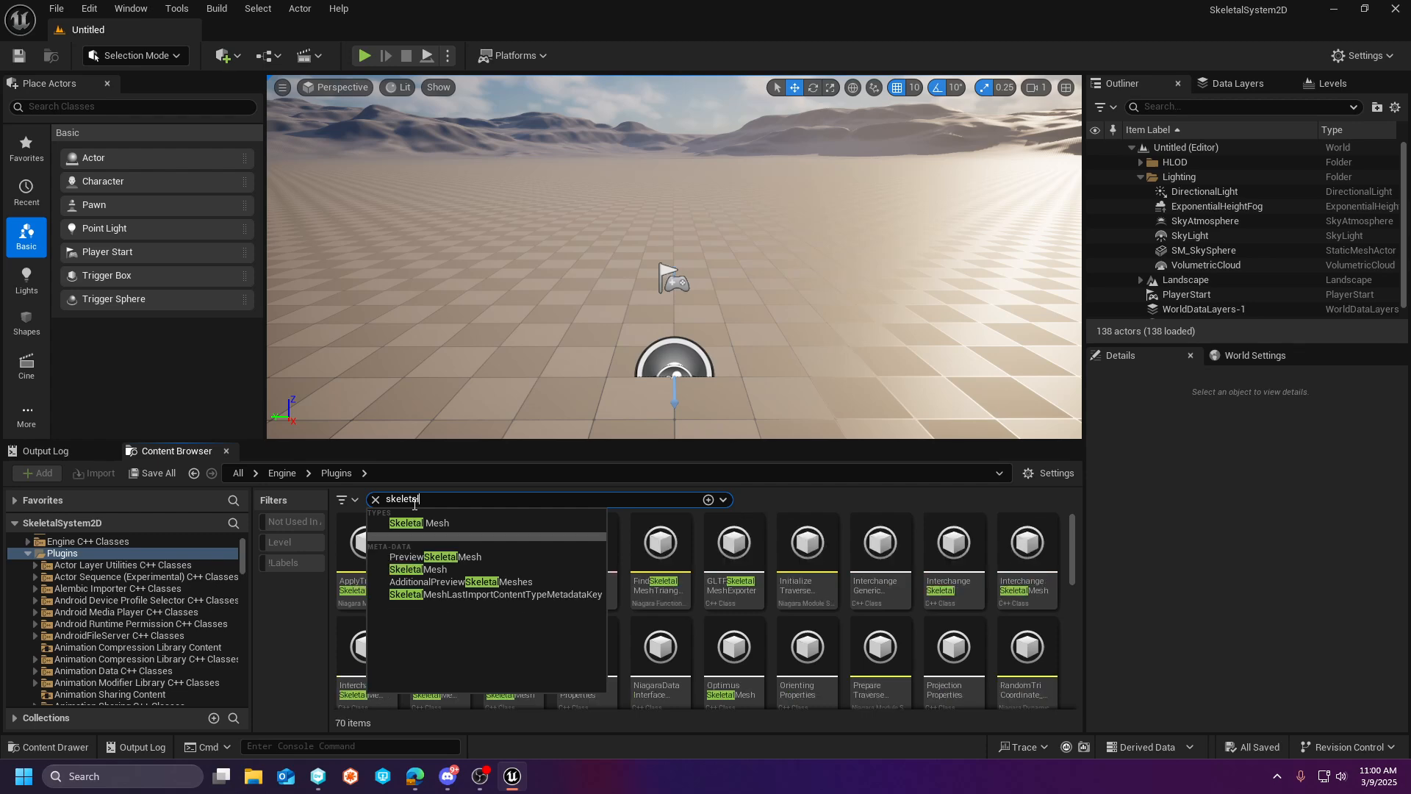
pyautogui.write('system')
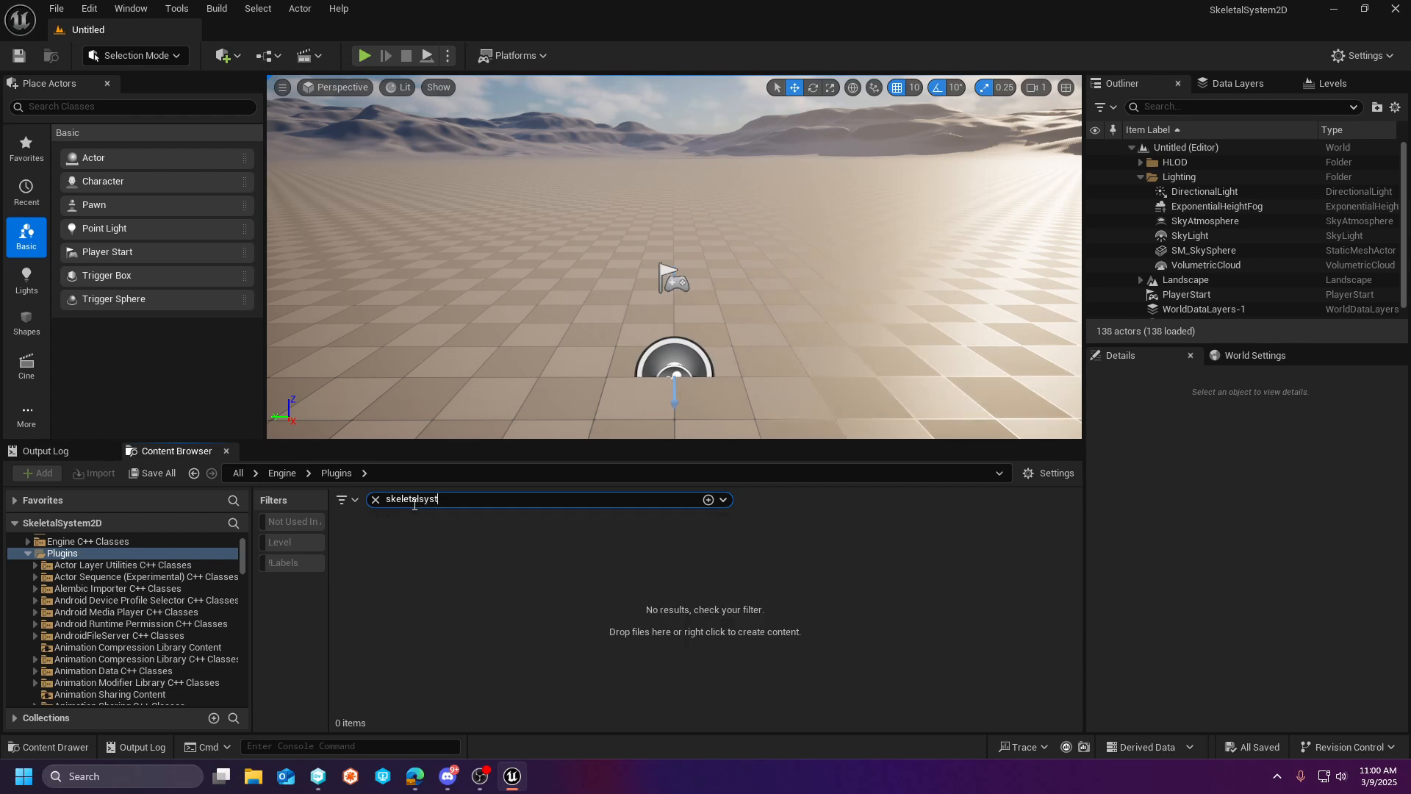
pyautogui.press('BackSpace')
pyautogui.press('BackSpace')
pyautogui.press('BackSpace')
# - Enable the 2D Skeletal System Tools plugin for the project and restart the editor
pyautogui.click(89, 8)
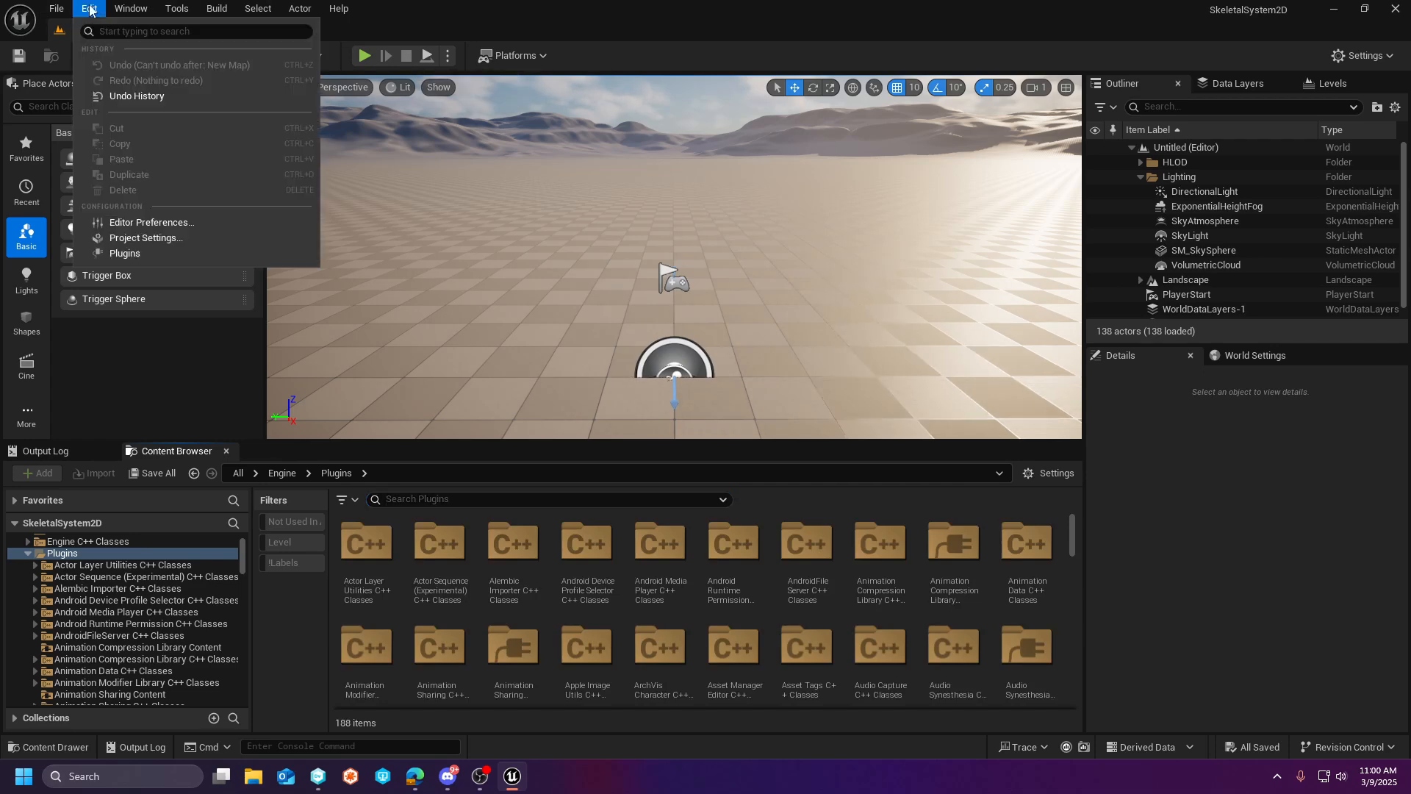
pyautogui.click(153, 258)
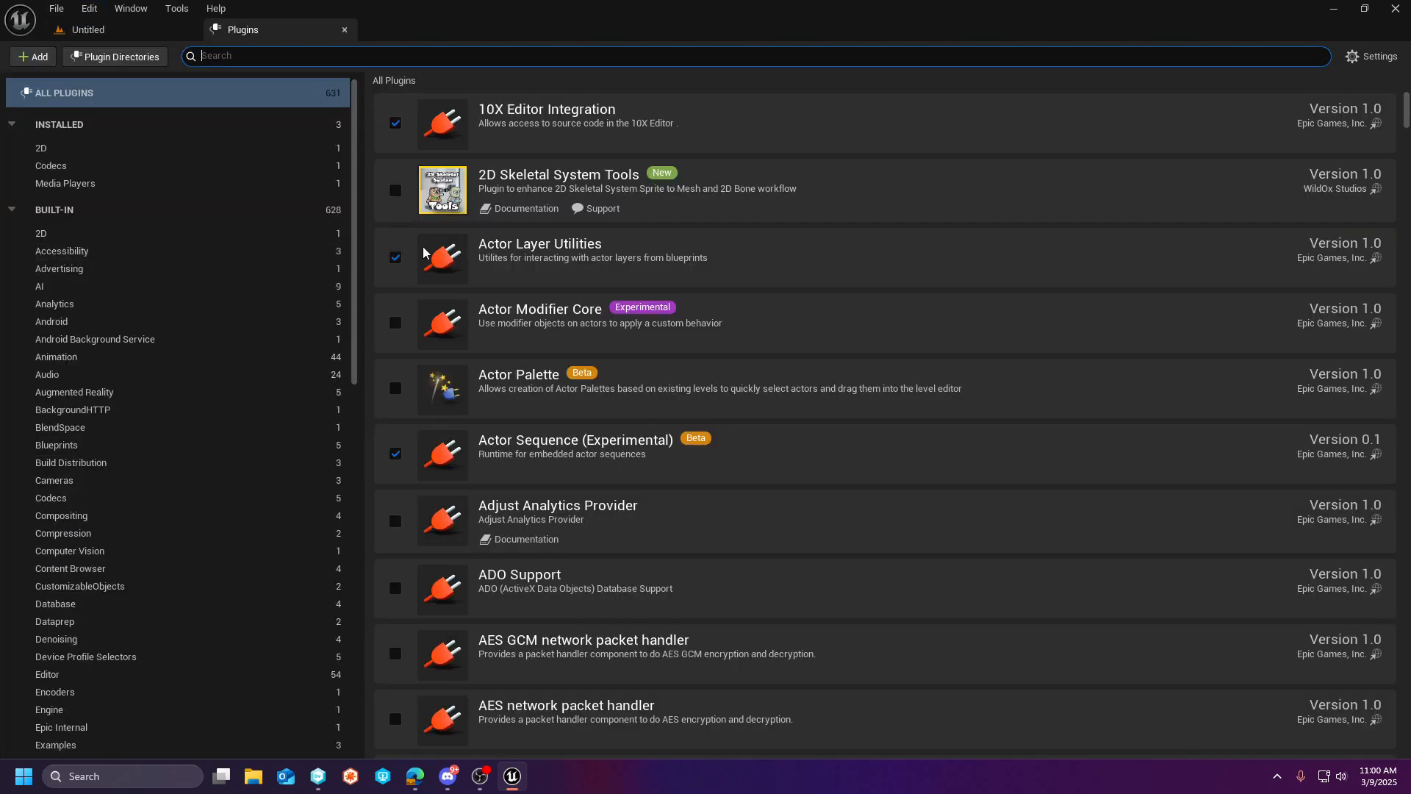
pyautogui.click(396, 190)
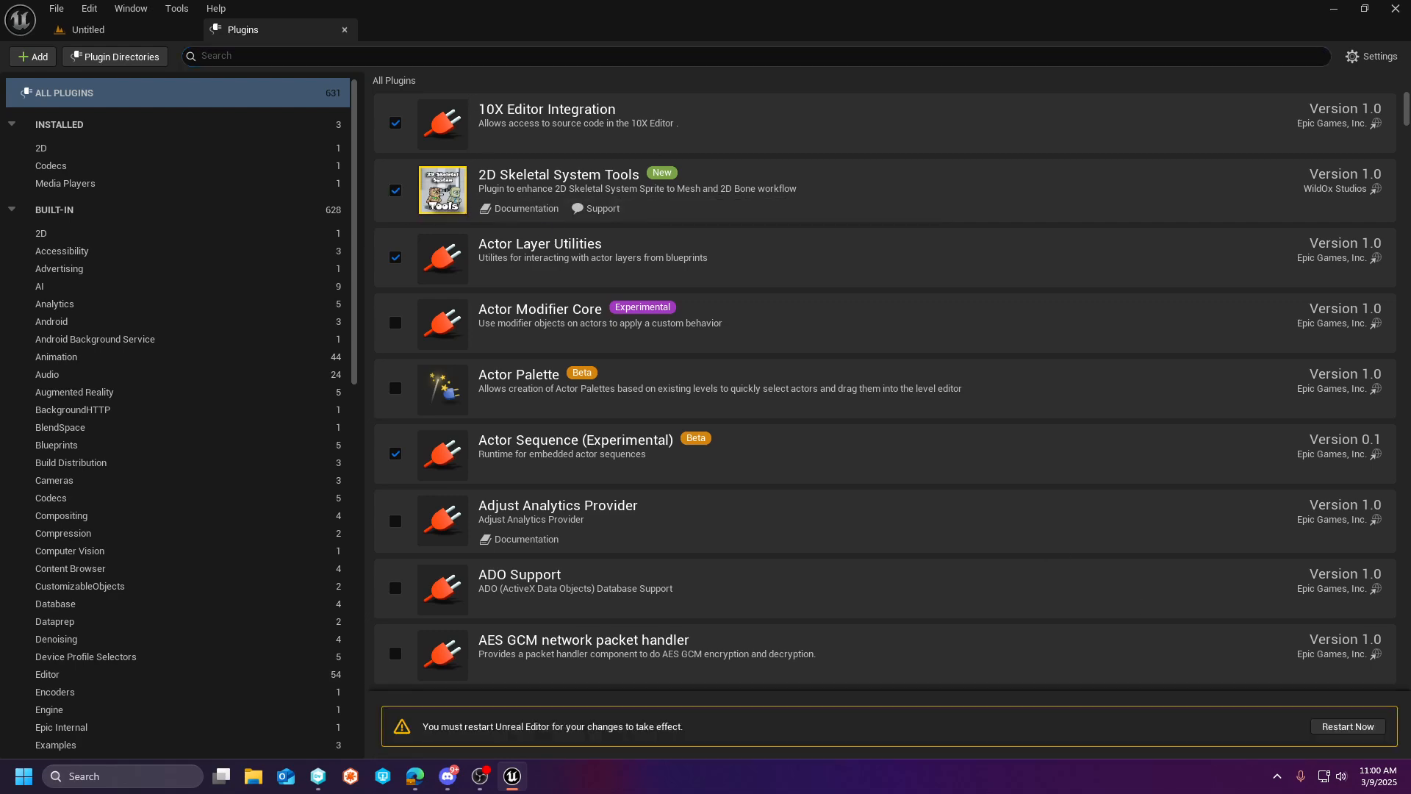
pyautogui.click(1348, 726)
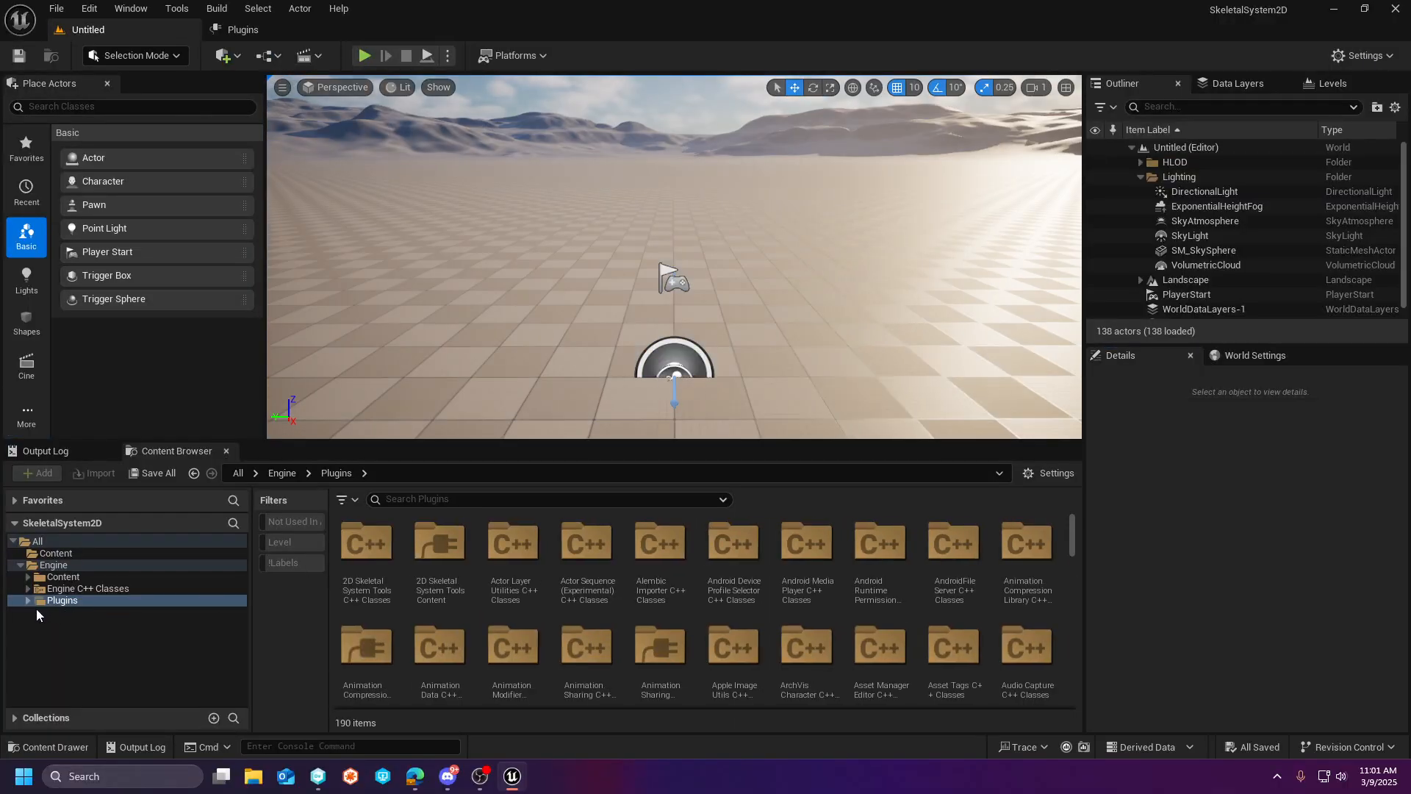
# - Open the TestMap level from the Maps folder of 2D Skeletal System Tools Content, and run and stop a play test
pyautogui.click(27, 601)
pyautogui.click(126, 614)
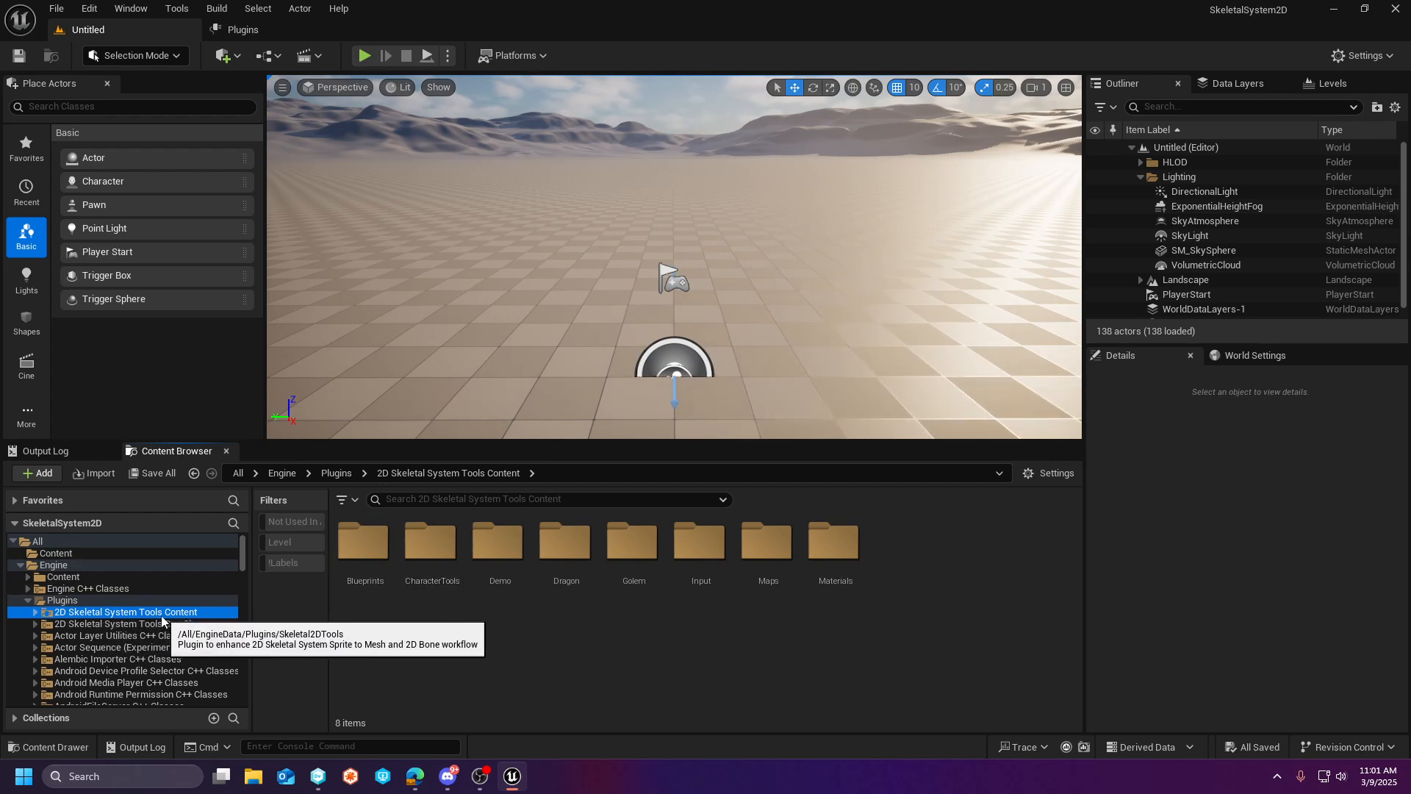
pyautogui.doubleClick(763, 547)
pyautogui.doubleClick(391, 548)
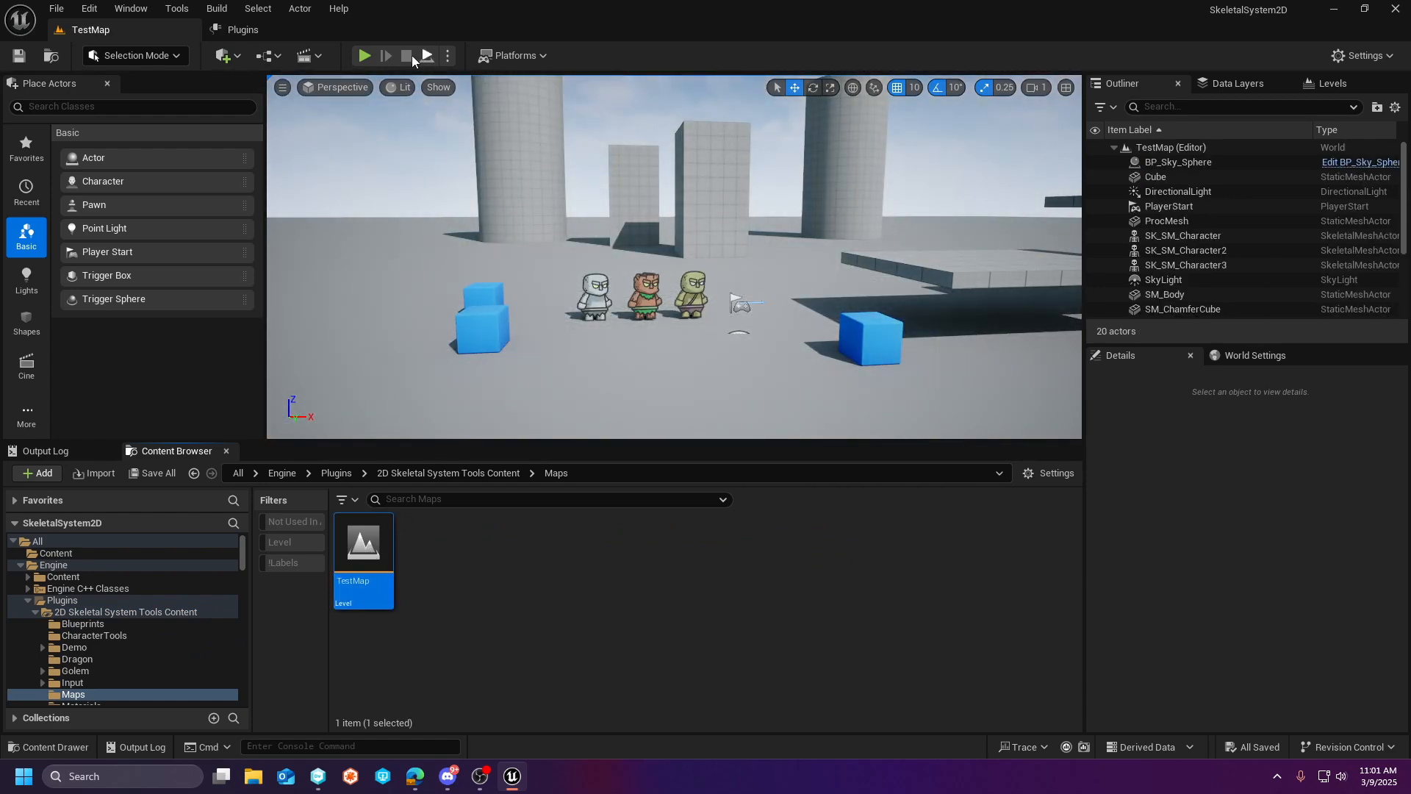
pyautogui.click(364, 56)
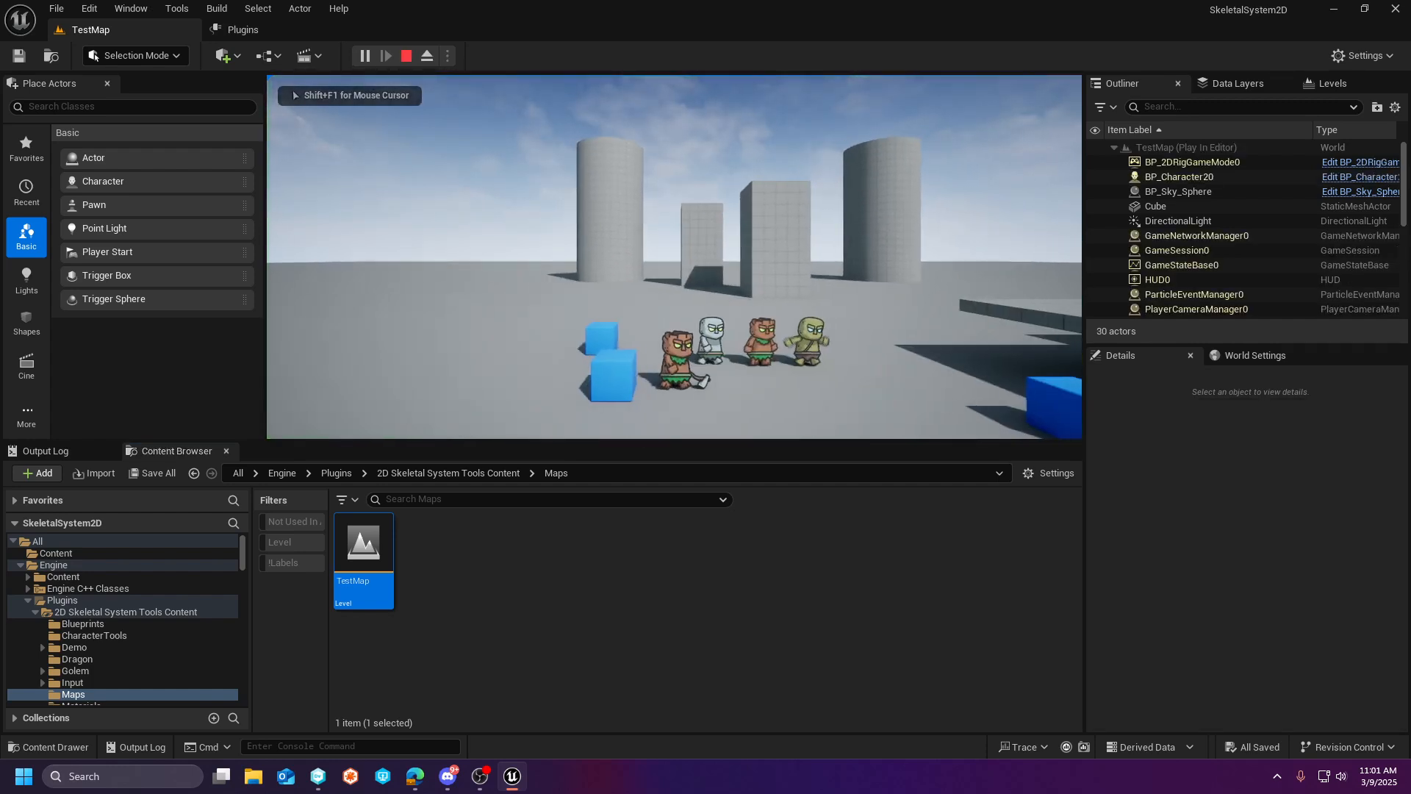
pyautogui.press('Escape')
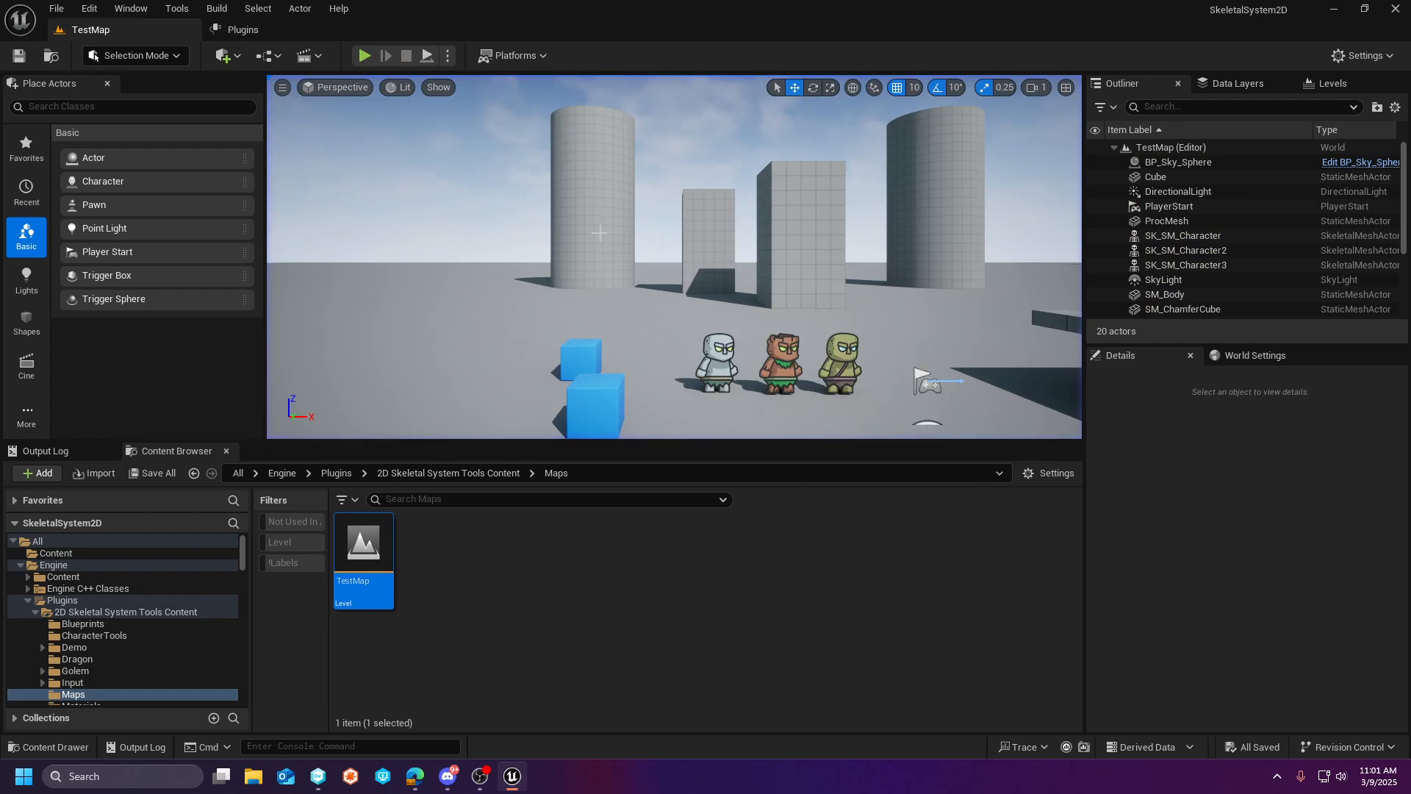
# - Open the BP_Character blueprint from the Blueprints folder of 2D Skeletal System Tools Content
pyautogui.click(122, 624)
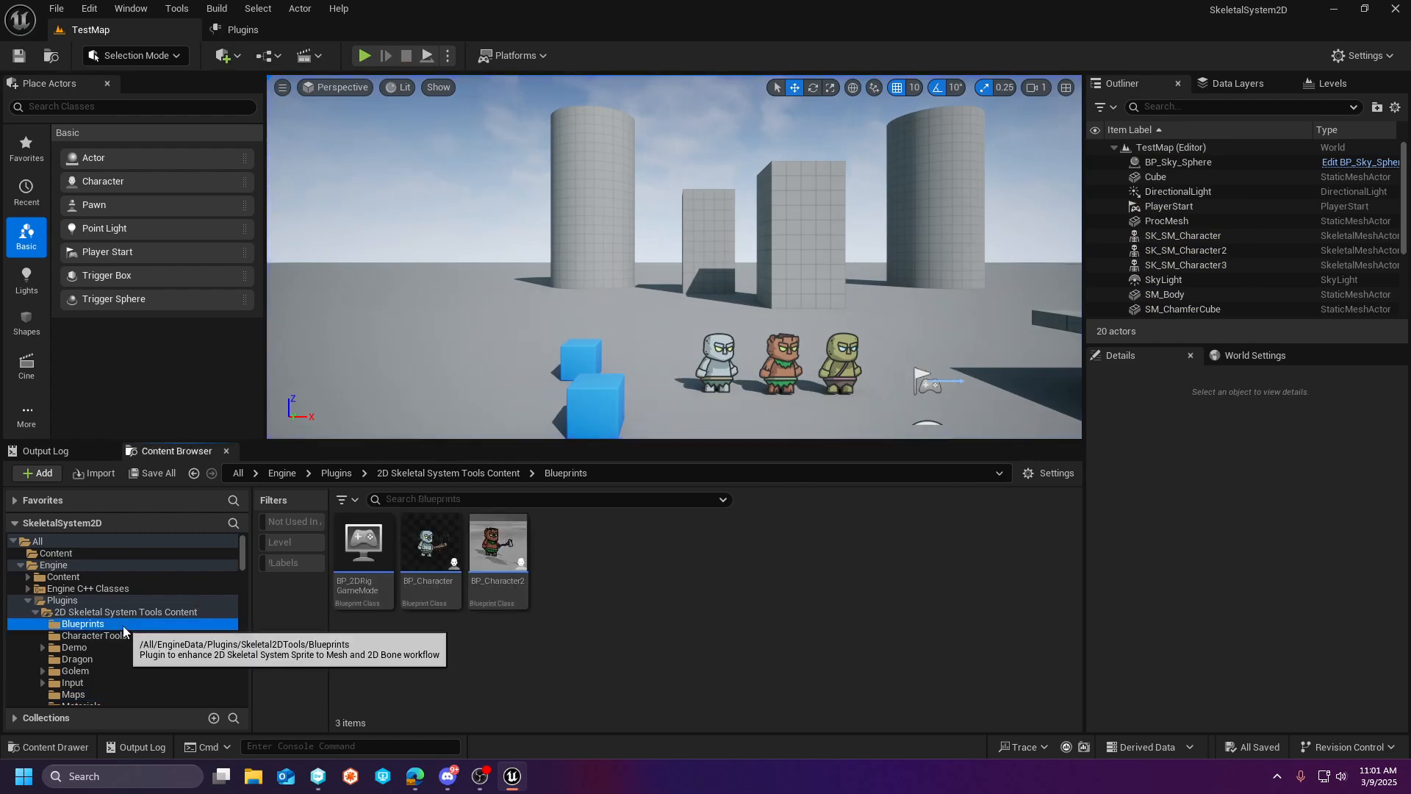
pyautogui.doubleClick(430, 554)
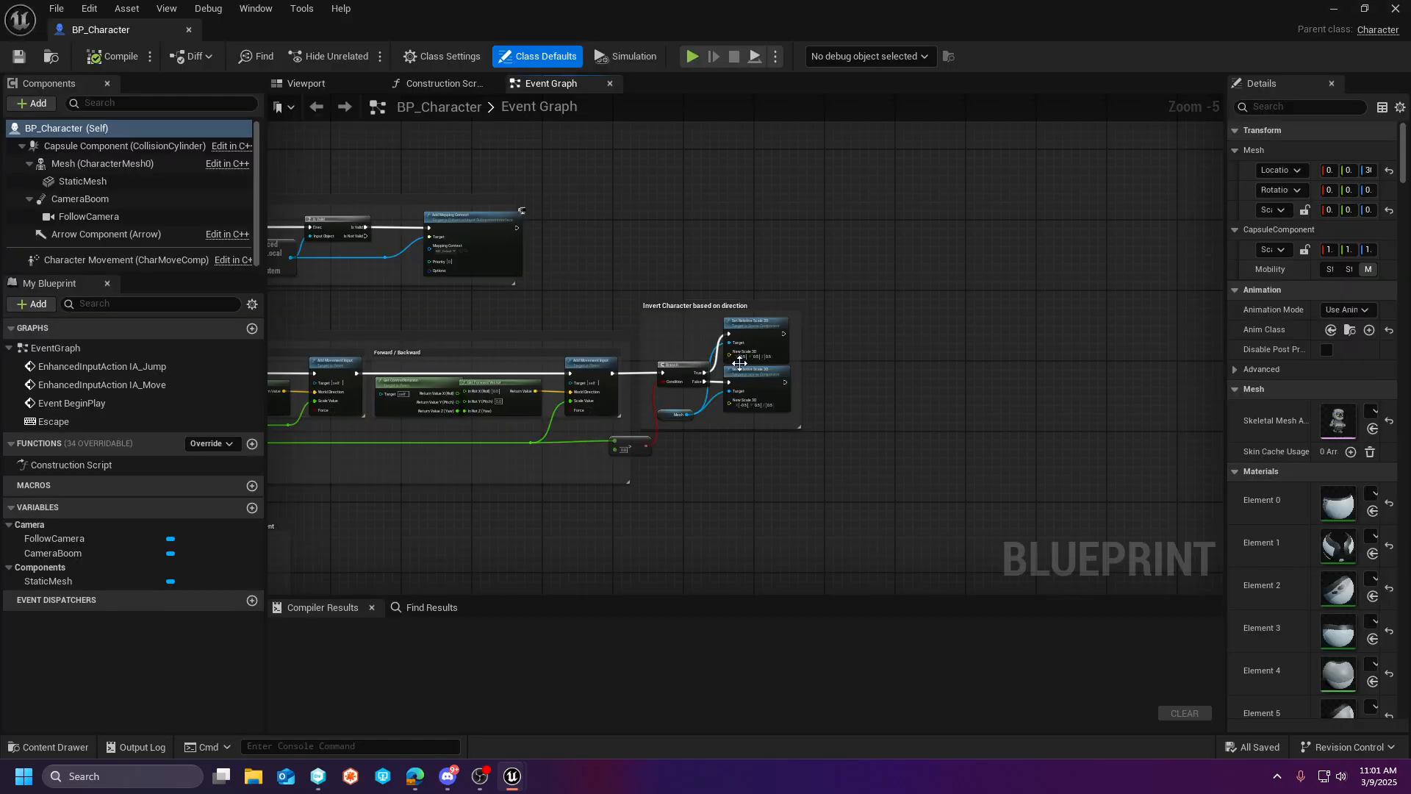
# - Show the character in BP_Character's 3D preview, select its StaticMesh weapon component and enlarge the area showing its properties
pyautogui.click(306, 83)
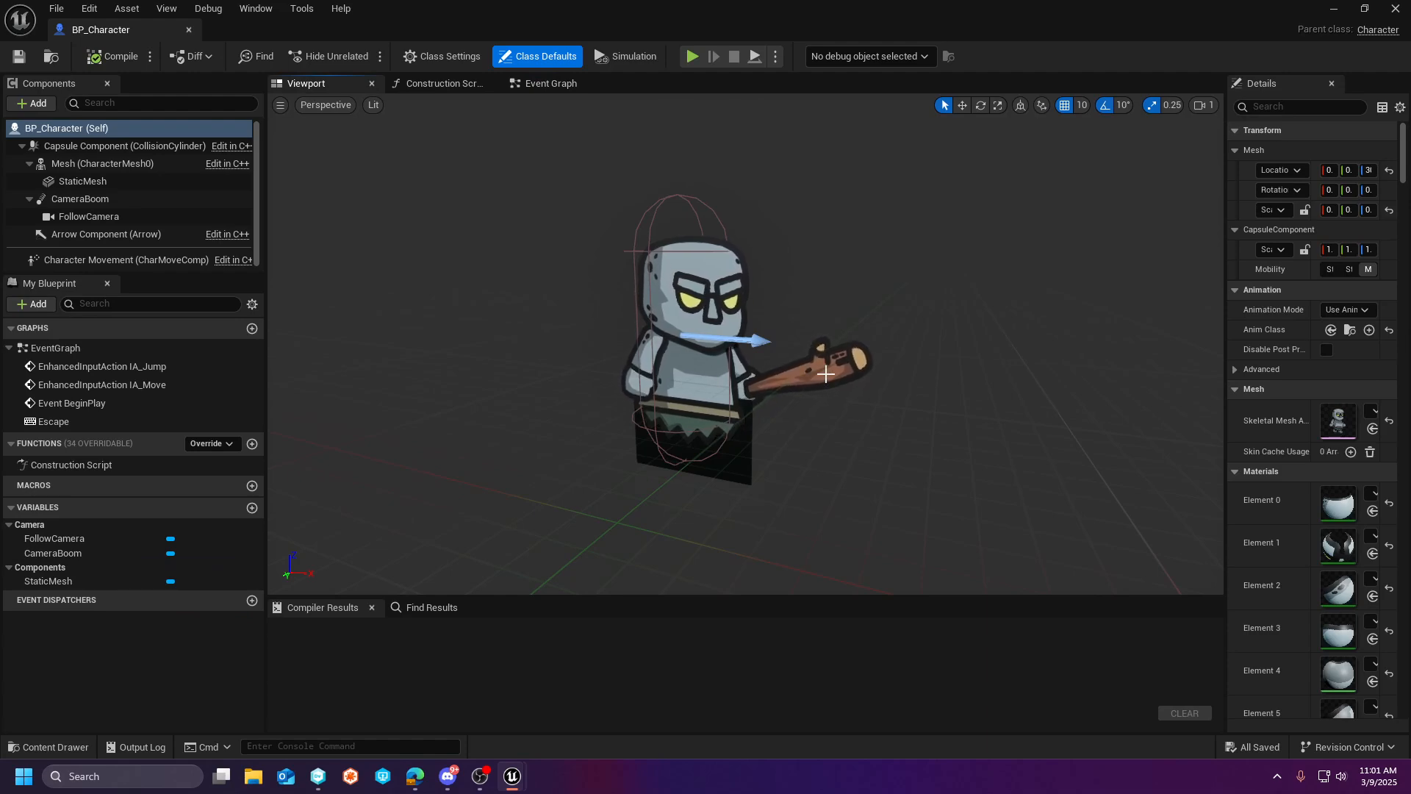
pyautogui.click(87, 181)
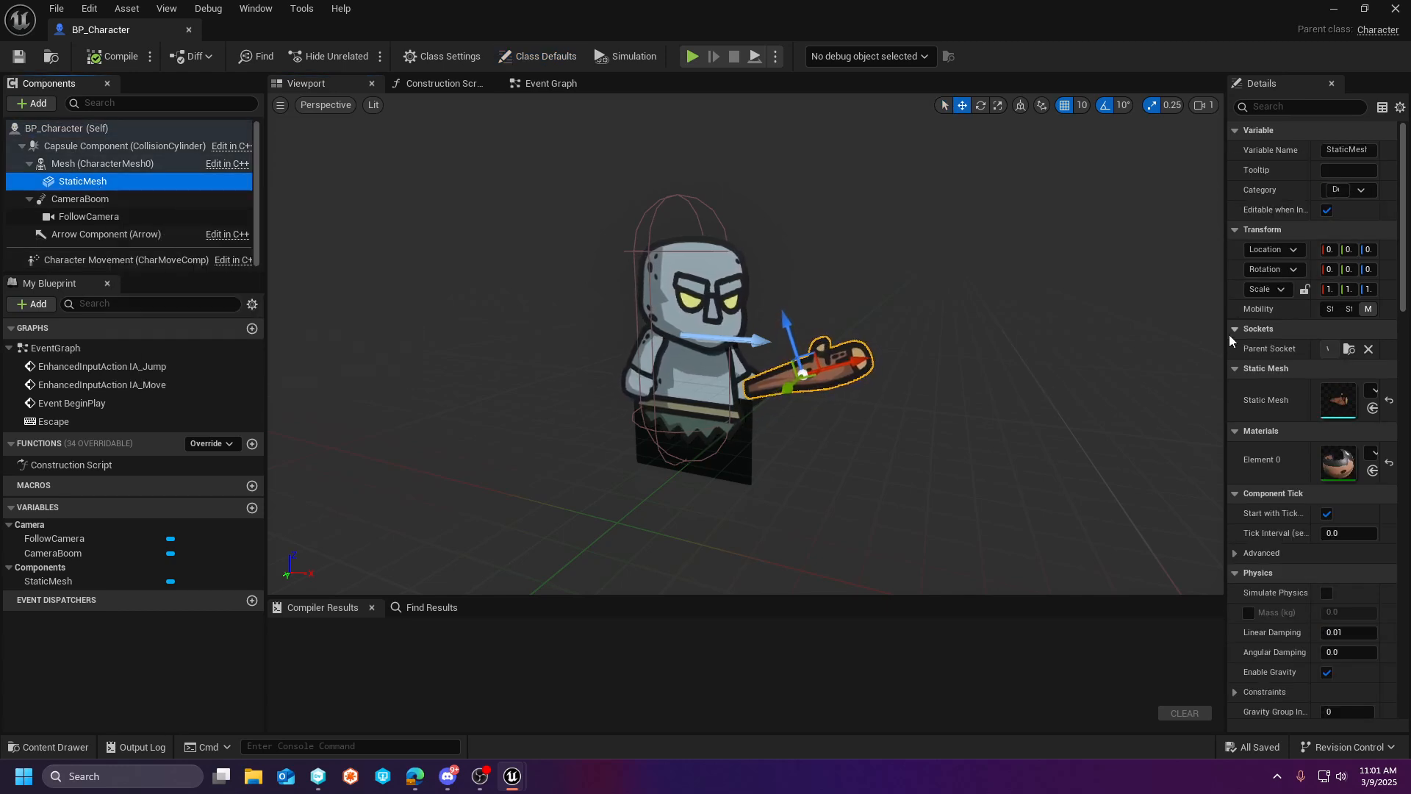
pyautogui.moveTo(1224, 333); pyautogui.dragTo(1062, 335)
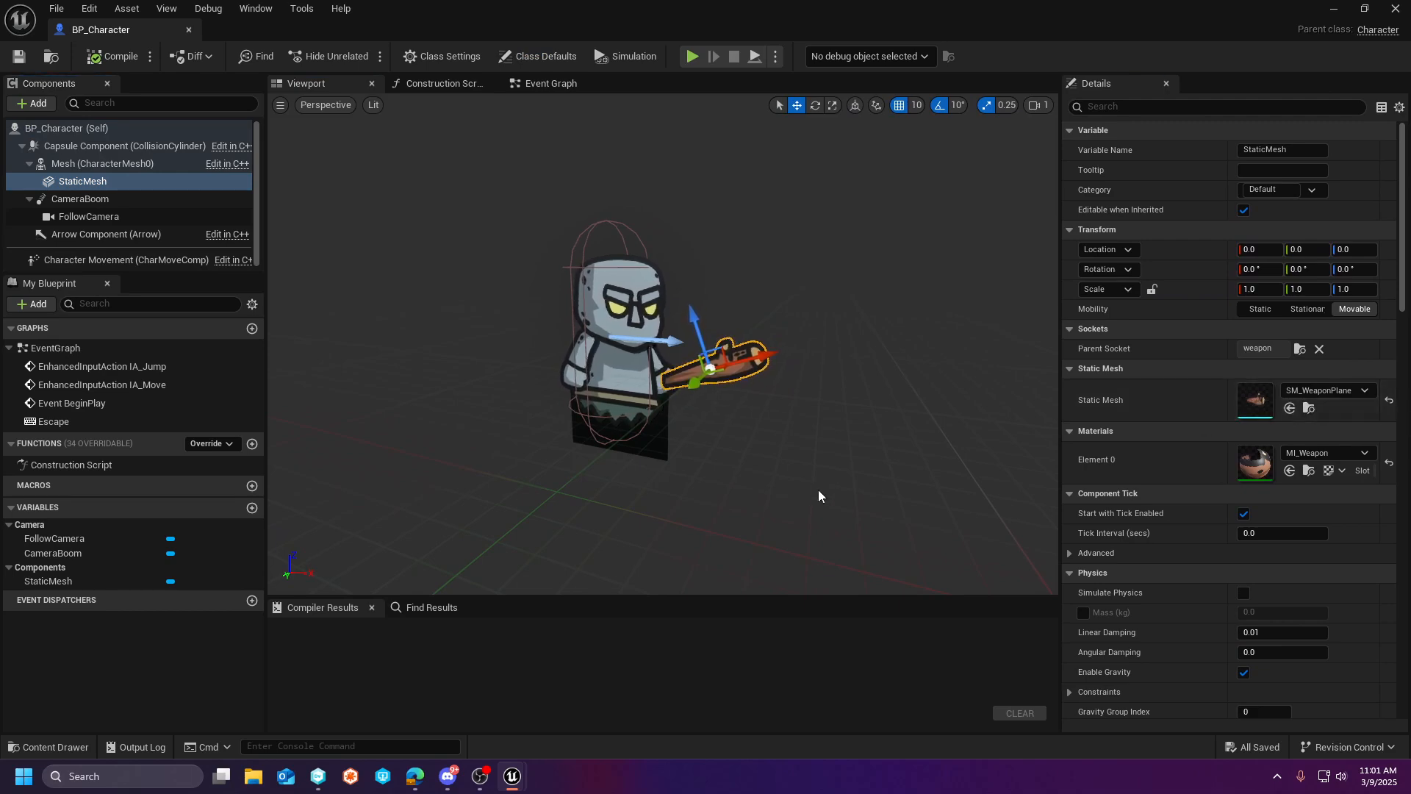
# - Dock the BP_Character editor into the main editor window and open the SM_WeaponPlane static mesh to inspect it
pyautogui.click(1311, 412)
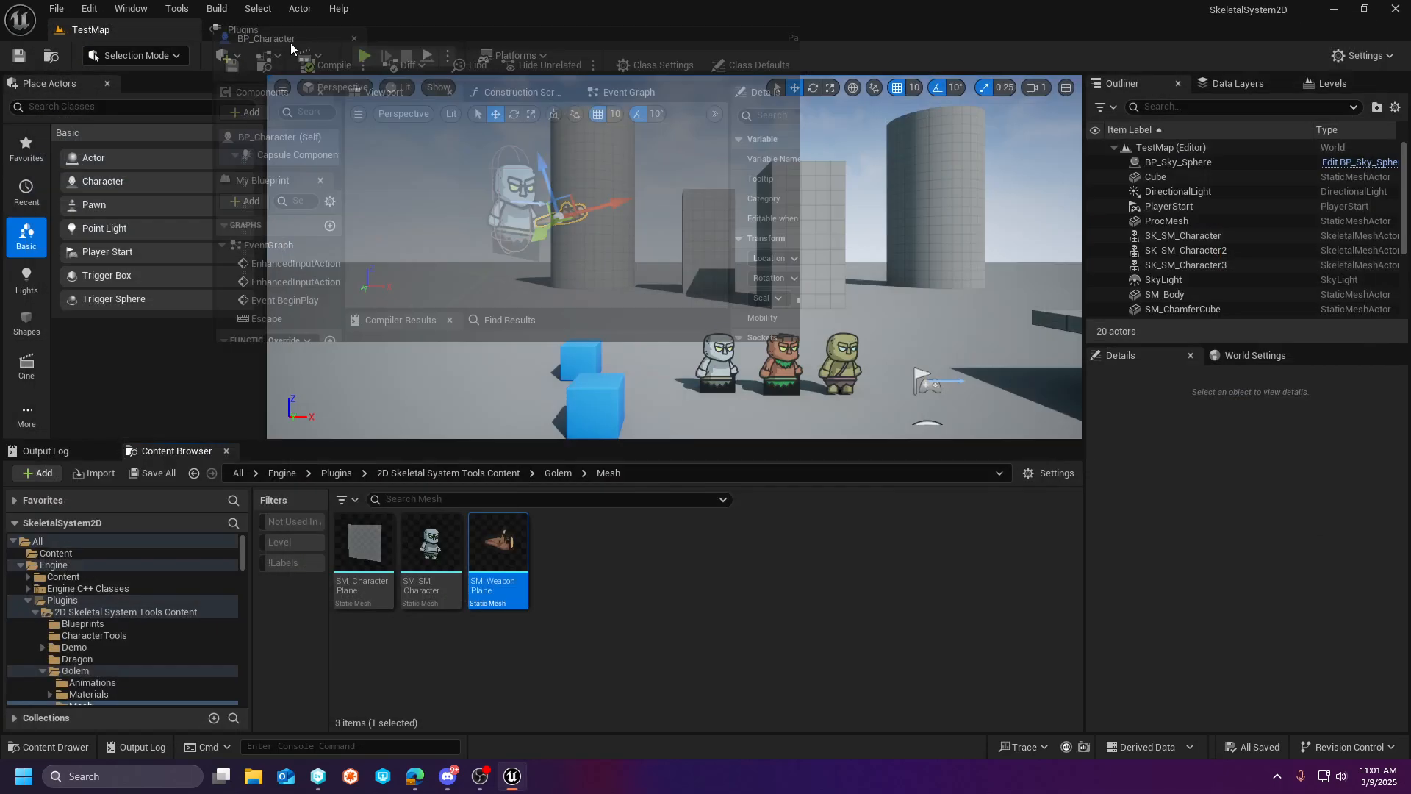
pyautogui.moveTo(289, 43); pyautogui.dragTo(338, 33)
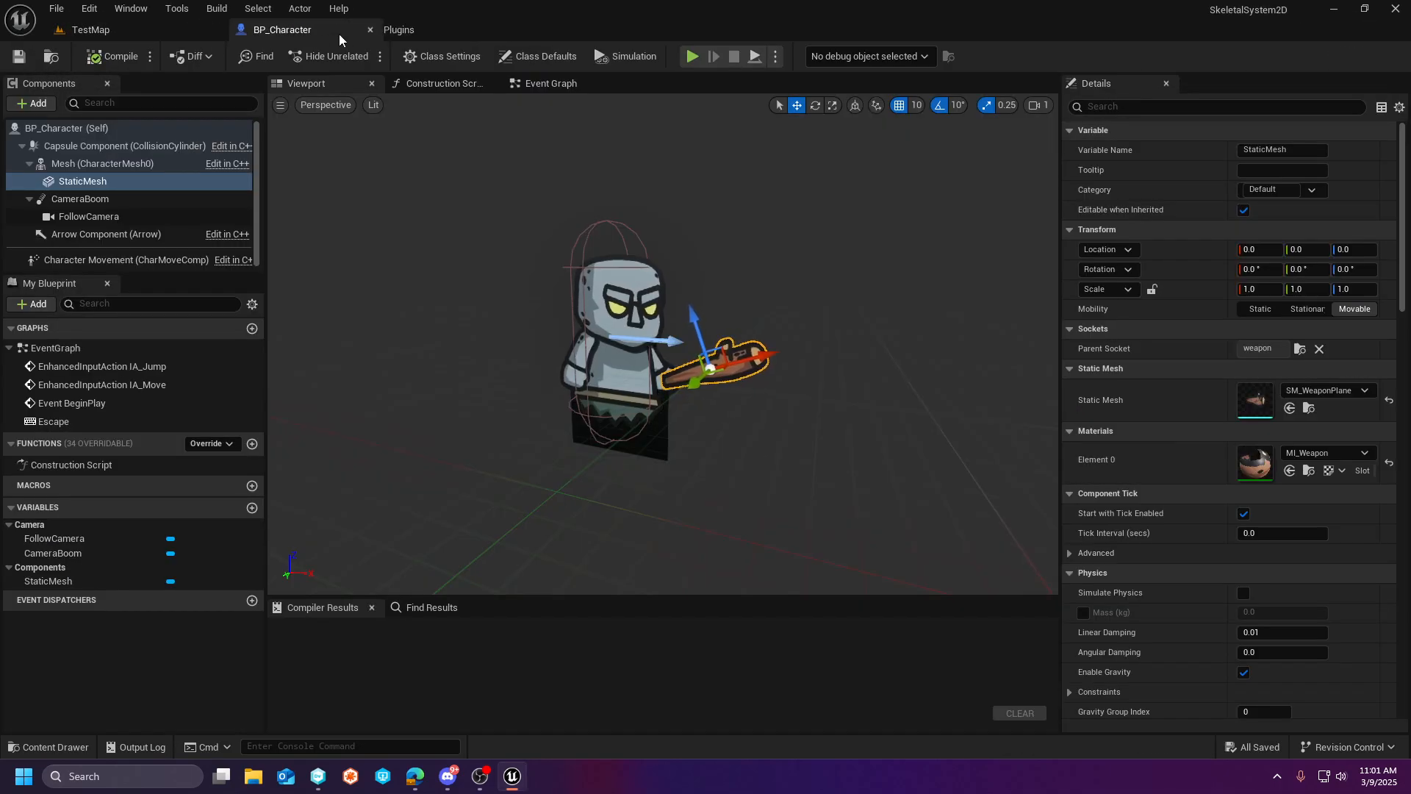
pyautogui.click(153, 31)
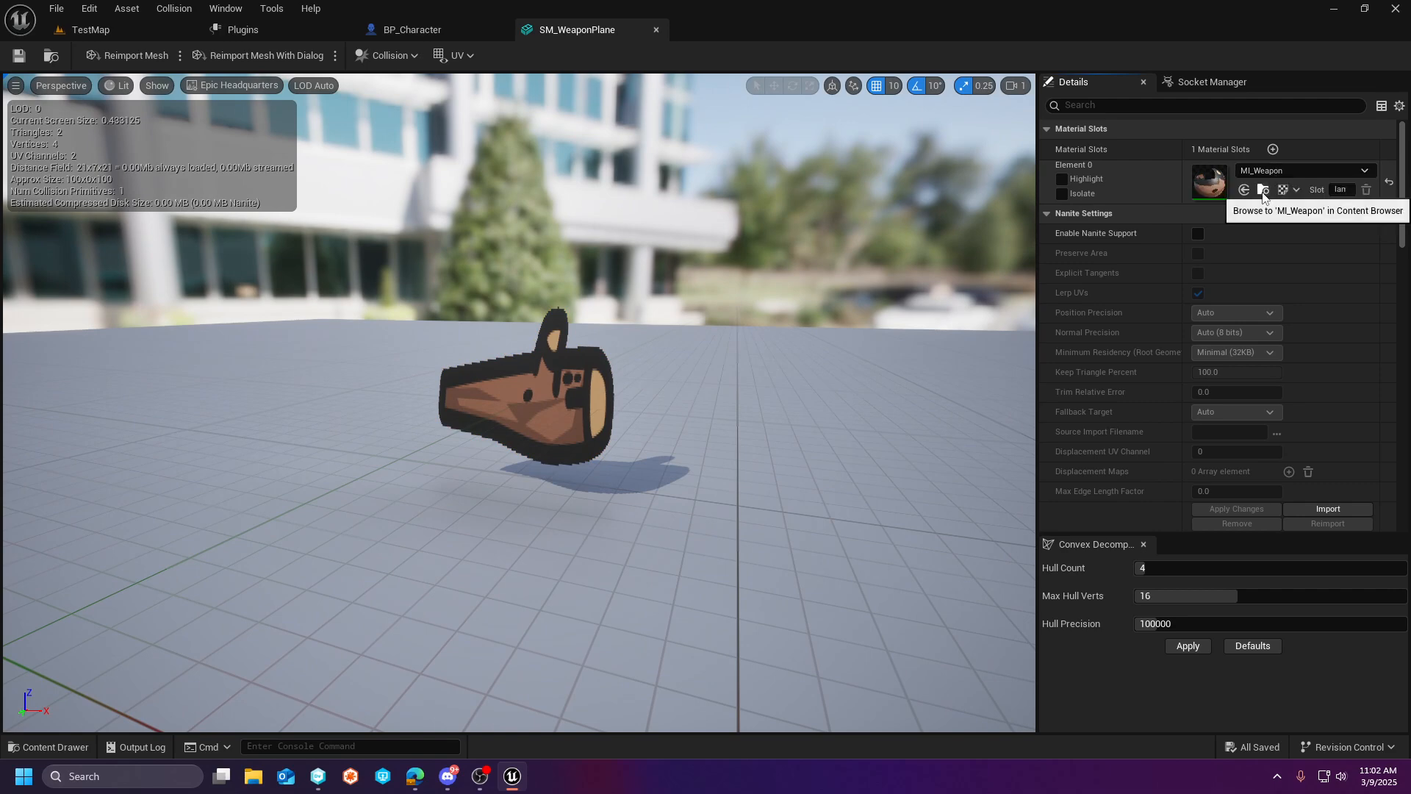
pyautogui.scroll(-5, 571, 374)
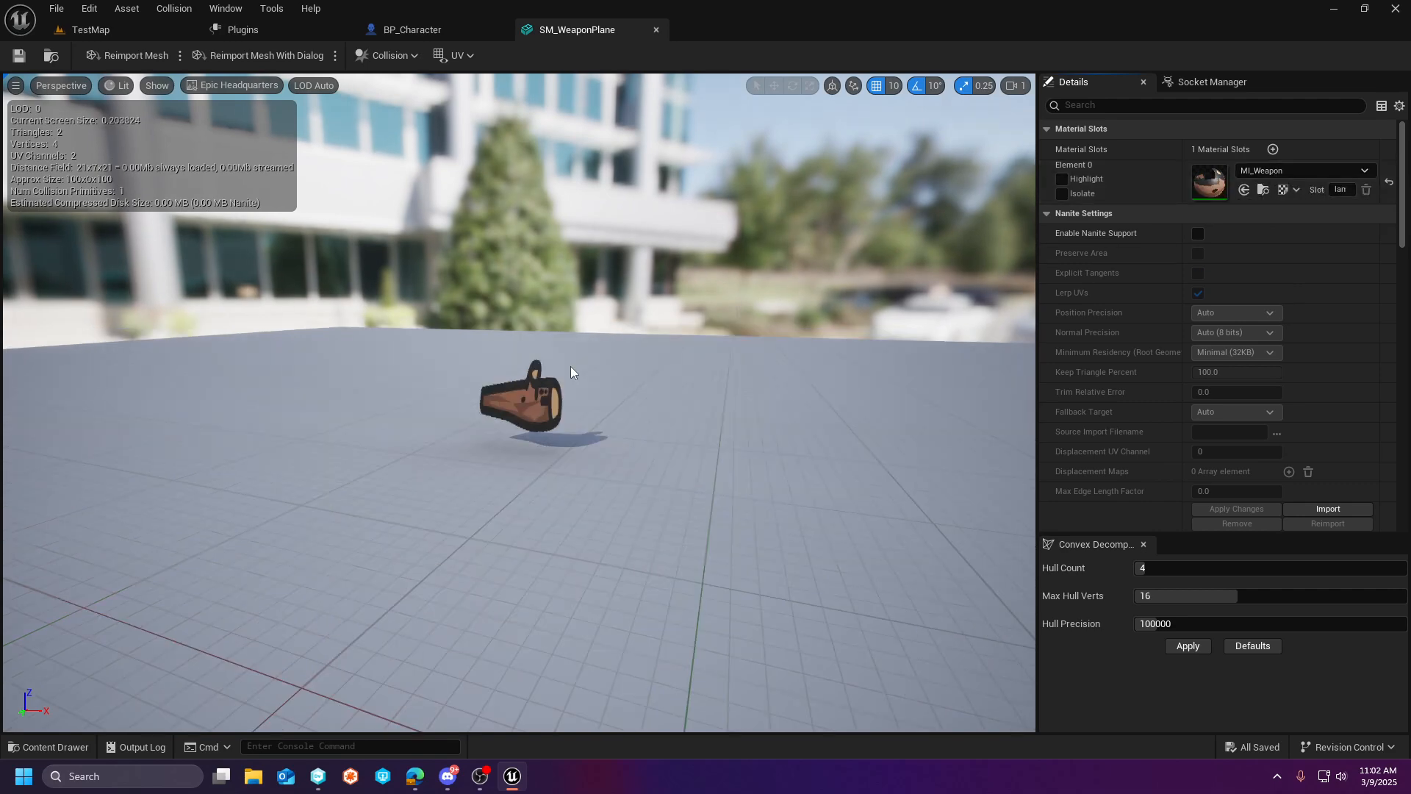
pyautogui.scroll(3, 571, 373)
# - Locate and open the MI_Weapon material instance used by SM_WeaponPlane and examine its Global Texture Parameter Values
pyautogui.click(1263, 189)
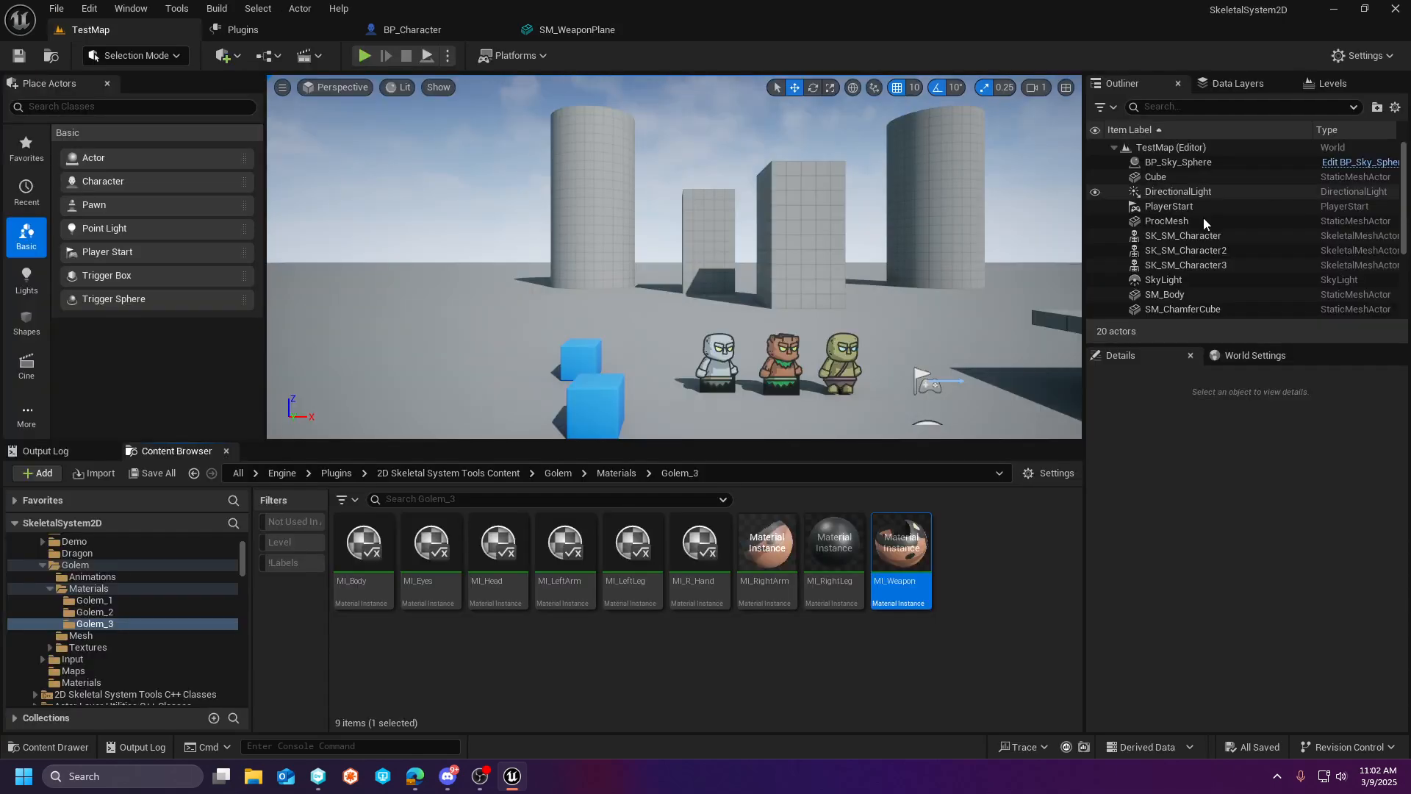
pyautogui.doubleClick(900, 544)
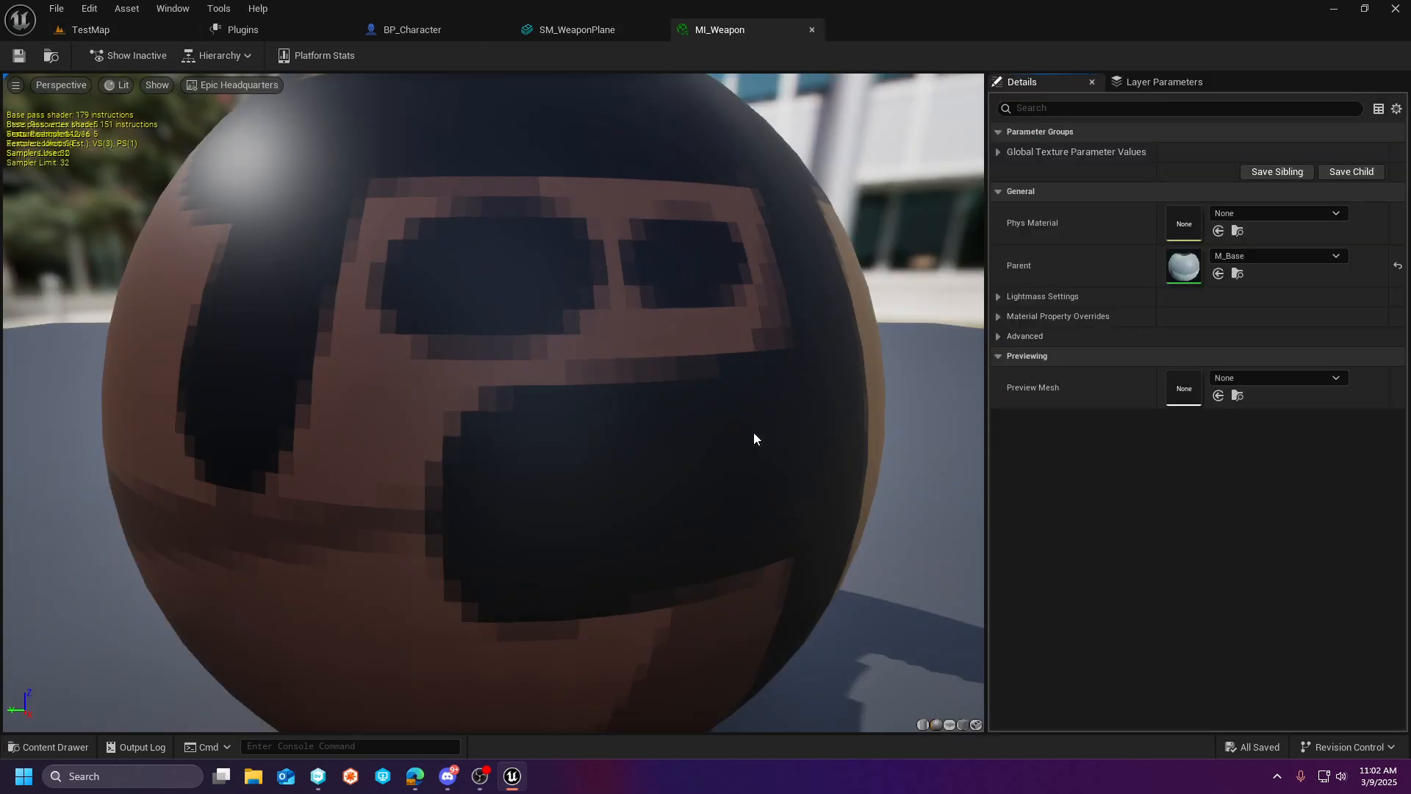
pyautogui.scroll(2, 775, 356)
pyautogui.click(998, 151)
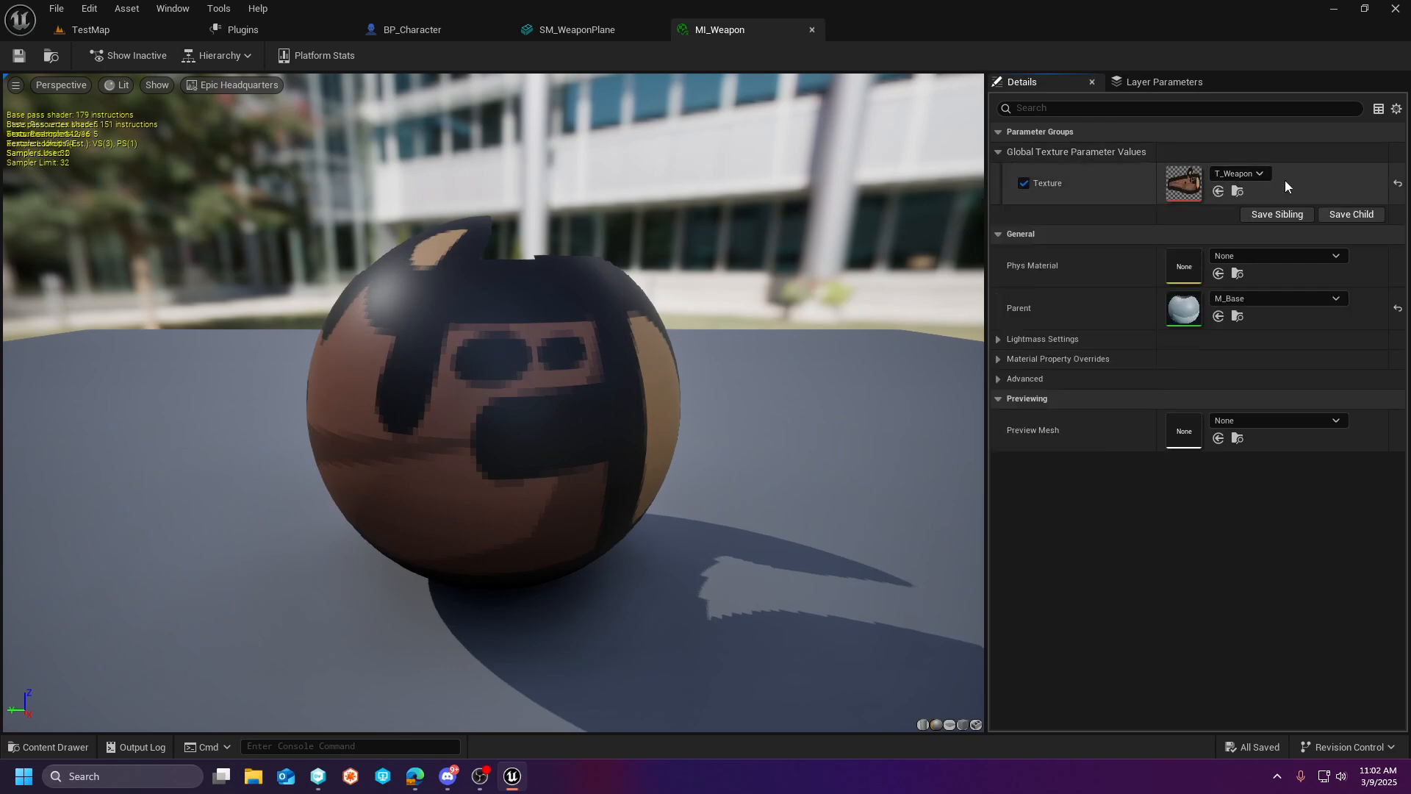
pyautogui.click(161, 37)
pyautogui.click(716, 29)
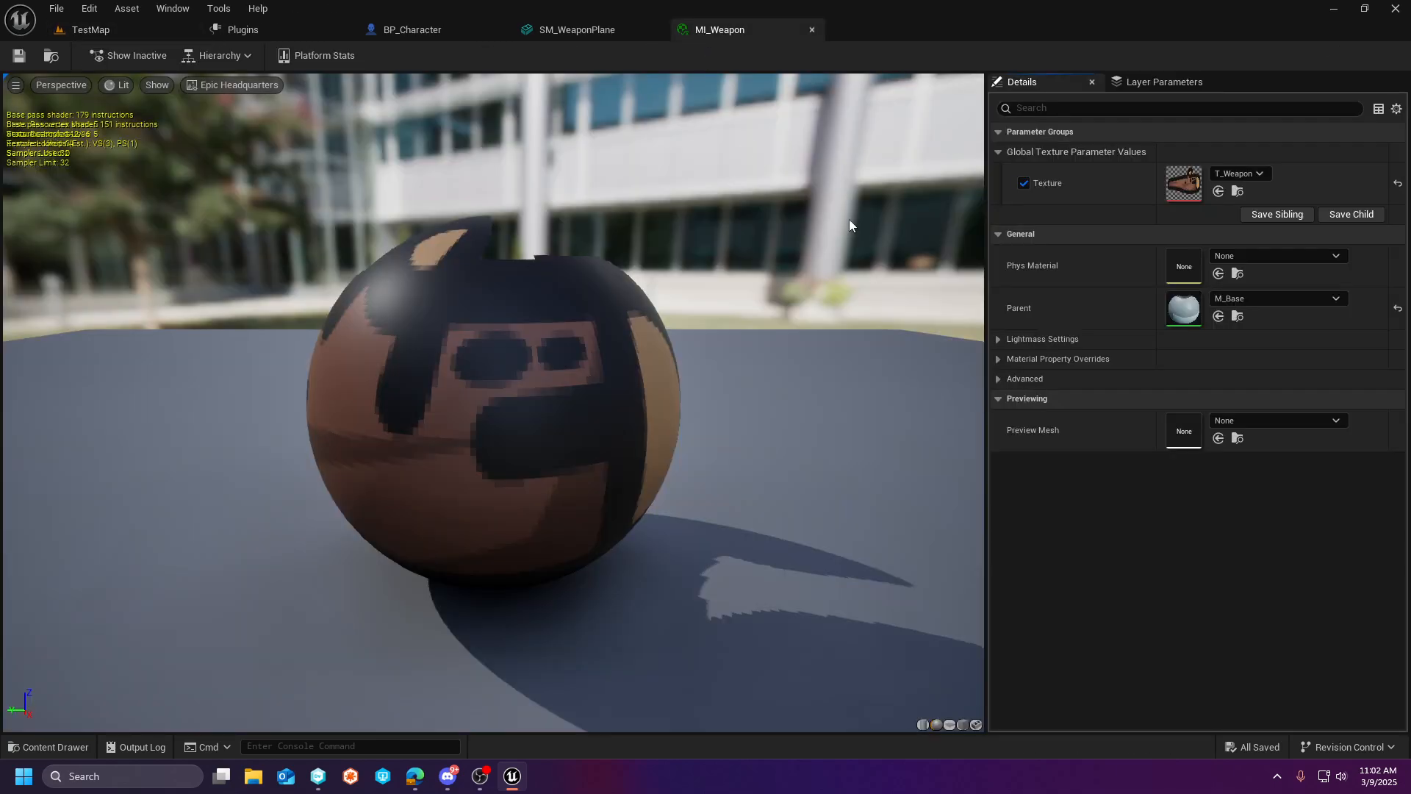
# - Review the material choices for SM_WeaponPlane's Element 0 slot, reset the slot to WorldGridMaterial and undo the reset
pyautogui.click(579, 31)
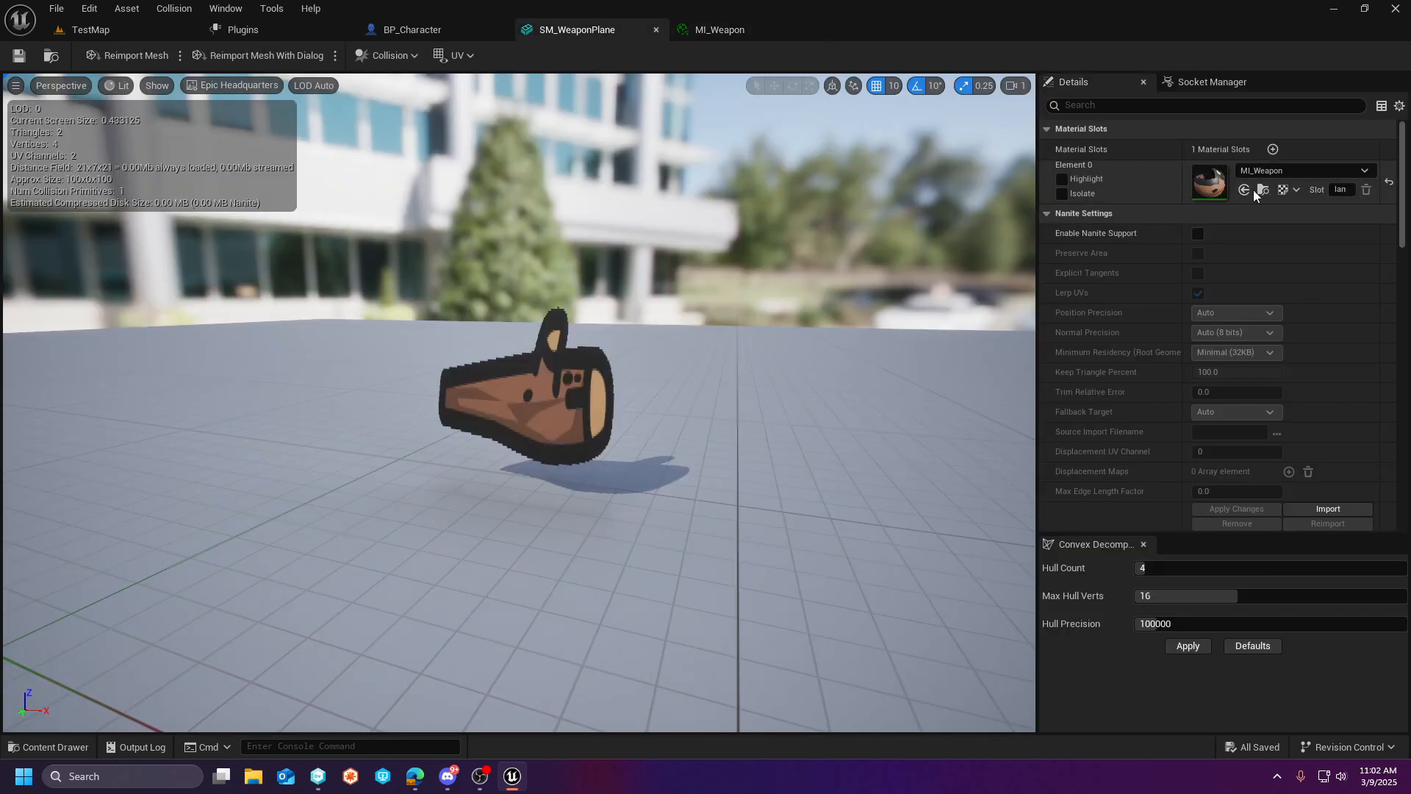
pyautogui.click(1297, 171)
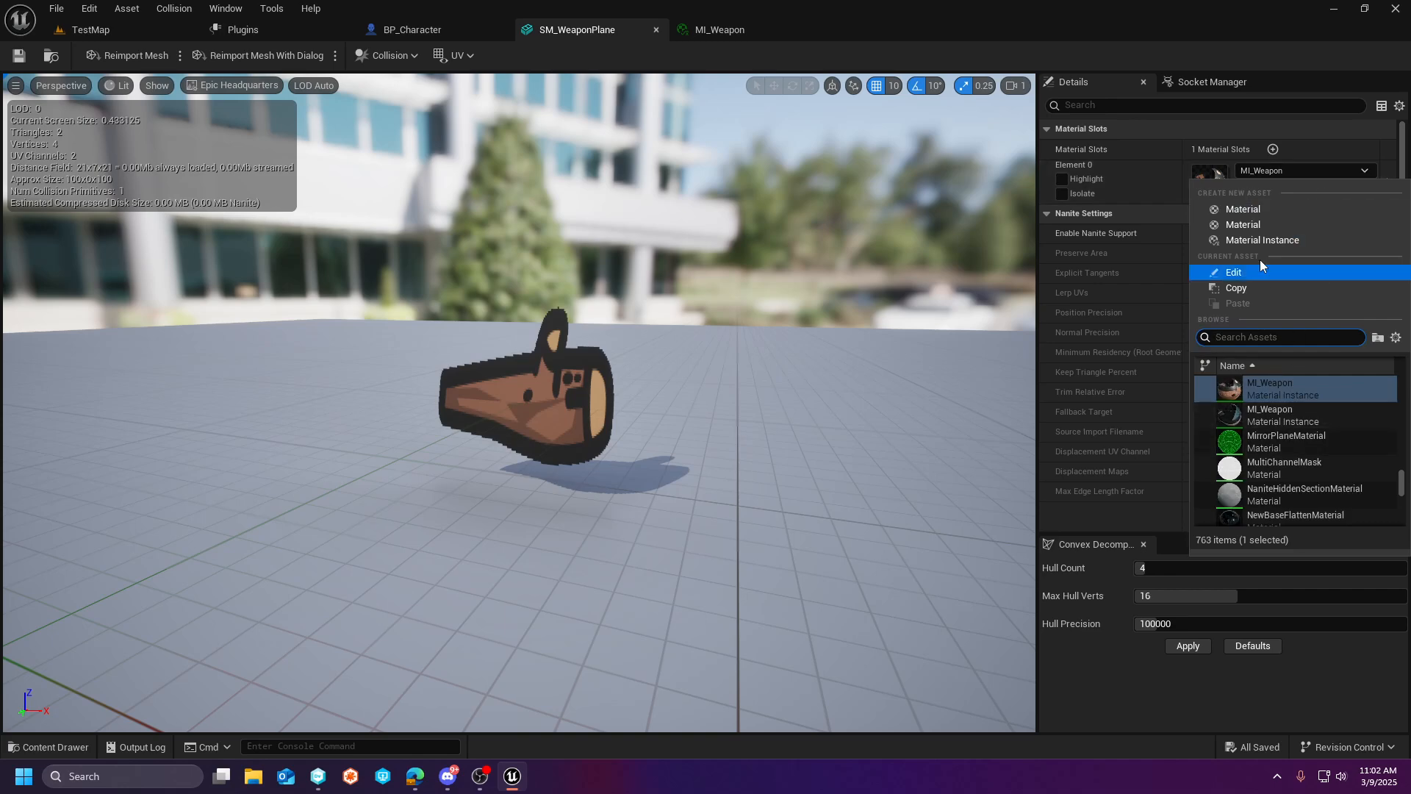
pyautogui.click(1152, 179)
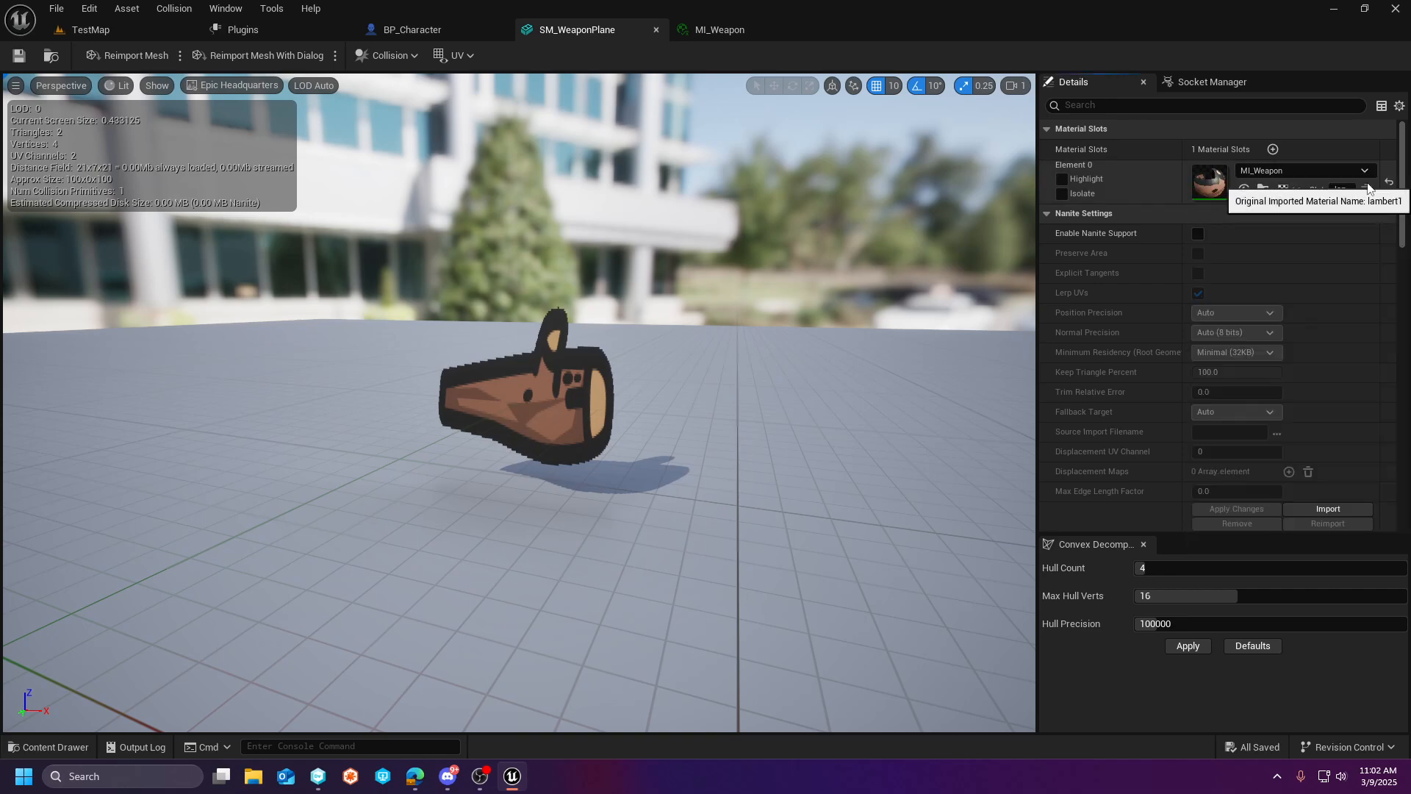
pyautogui.click(1363, 172)
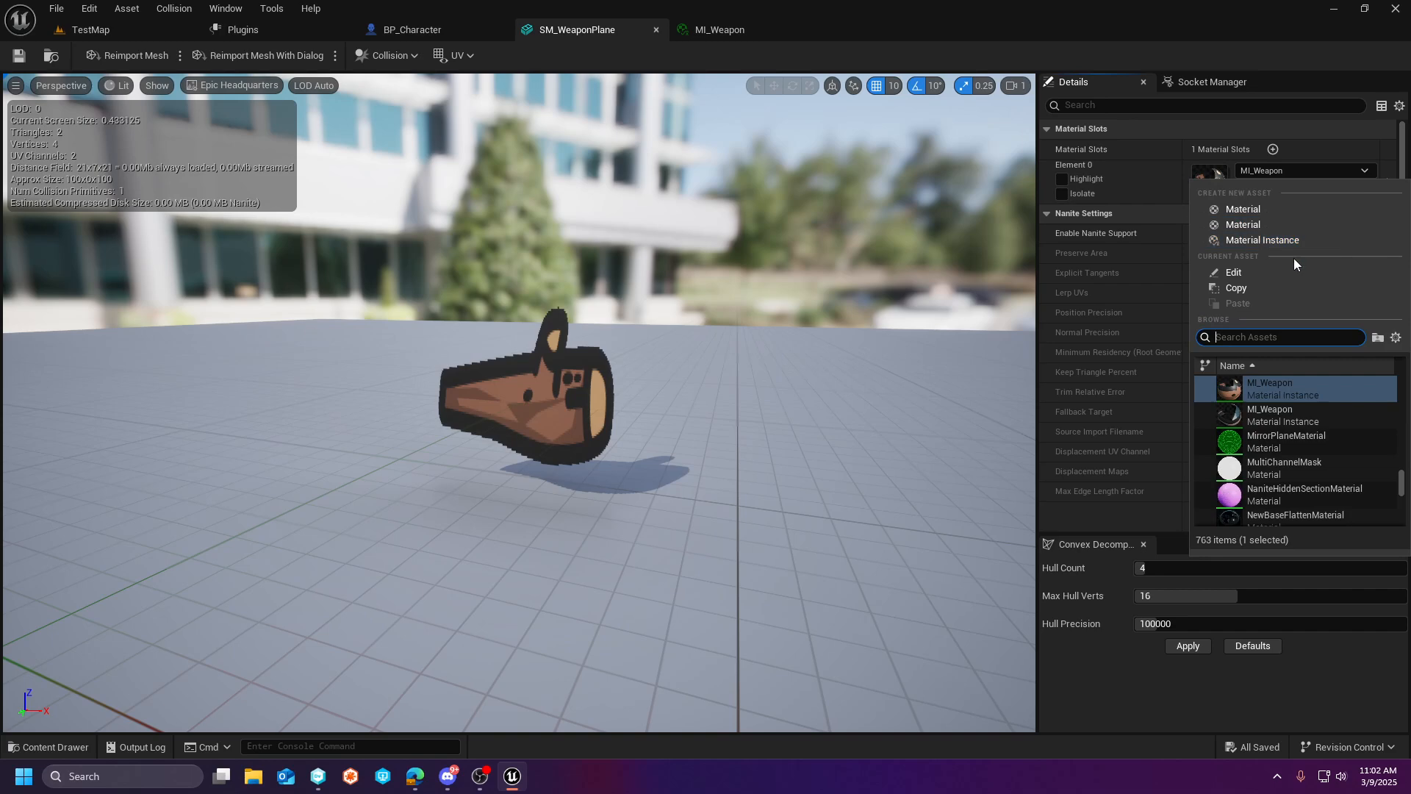
pyautogui.click(1146, 199)
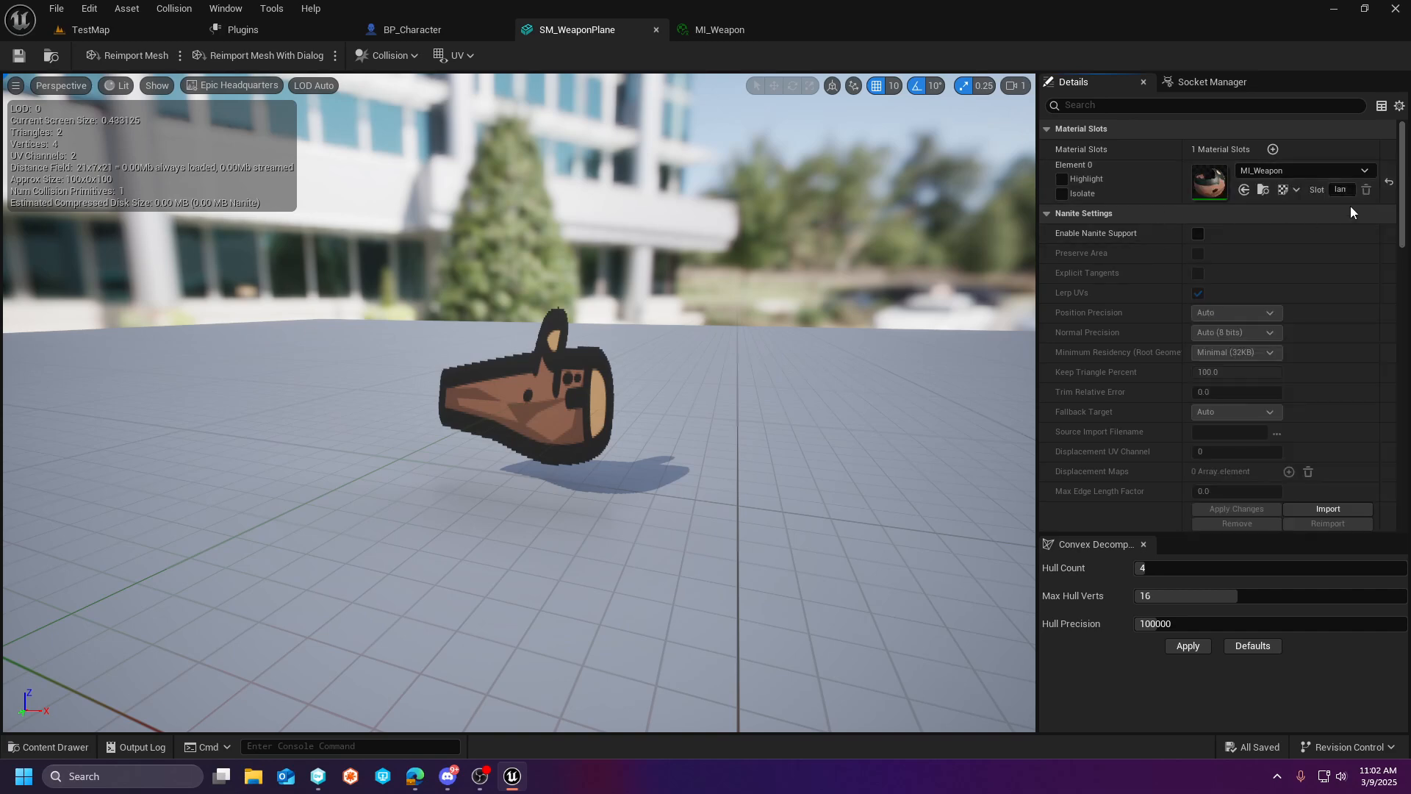
pyautogui.click(1388, 183)
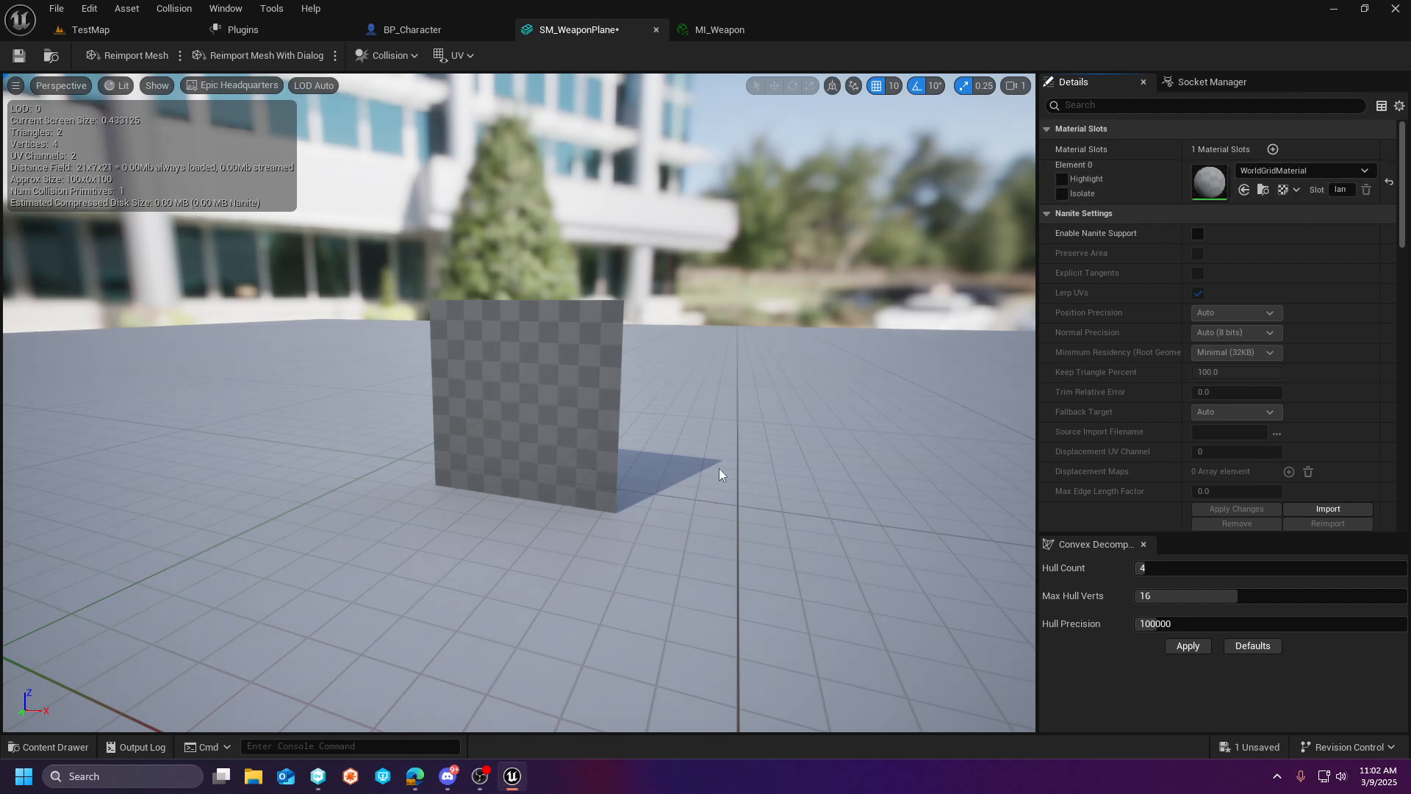
pyautogui.hotkey('ctrl', 'z')
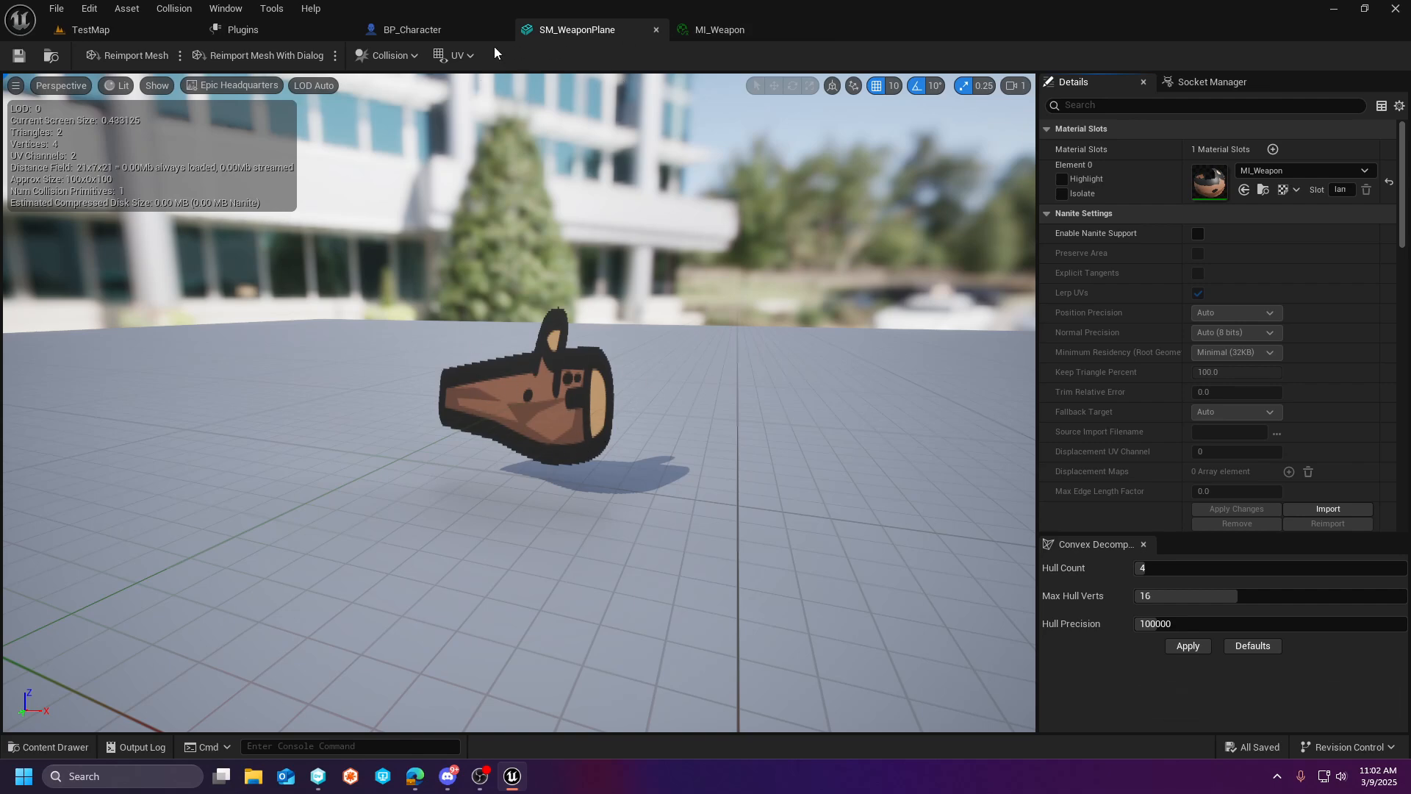
# - Review the sockets and bones available as Parent Socket for BP_Character's StaticMesh weapon component, keeping the current choice
pyautogui.click(449, 32)
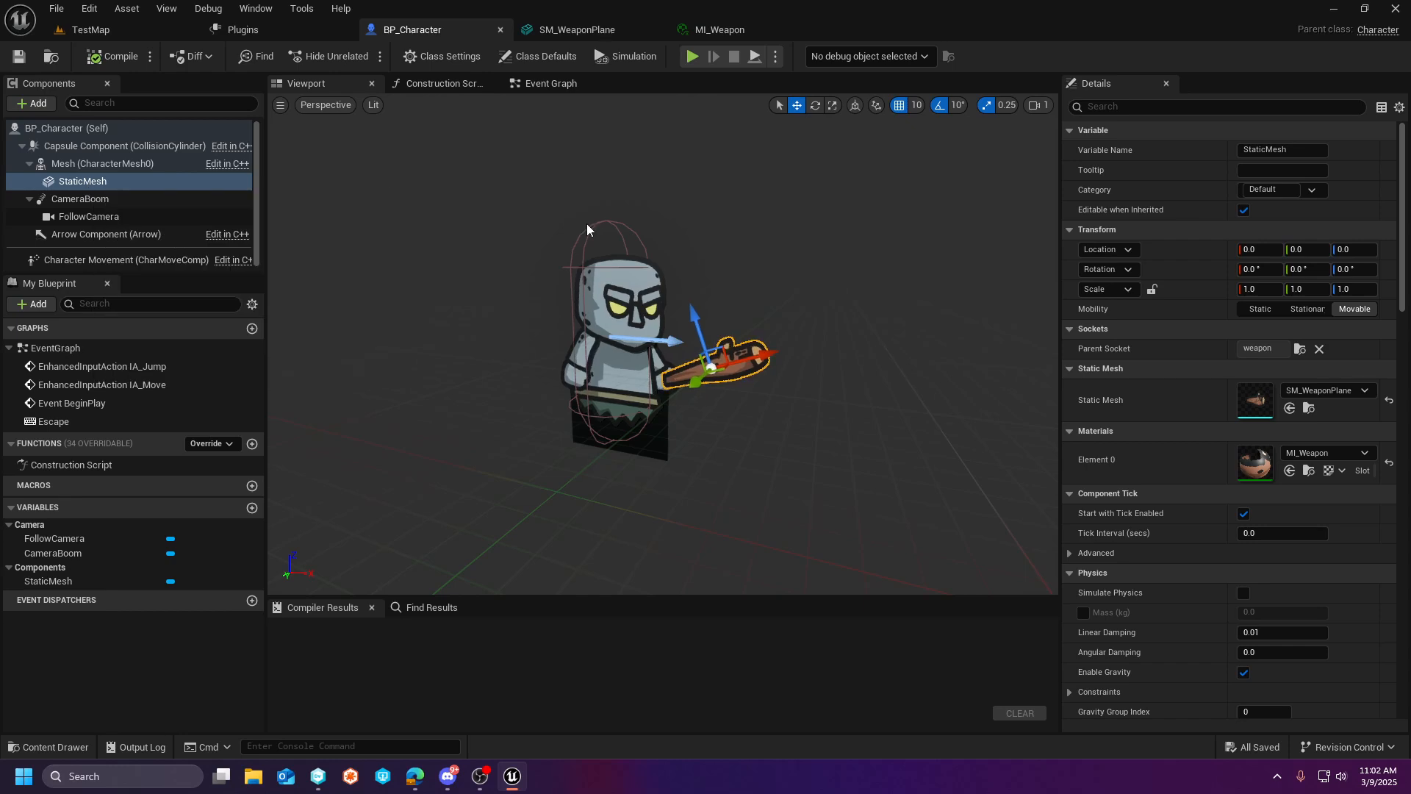
pyautogui.scroll(-2, 1281, 468)
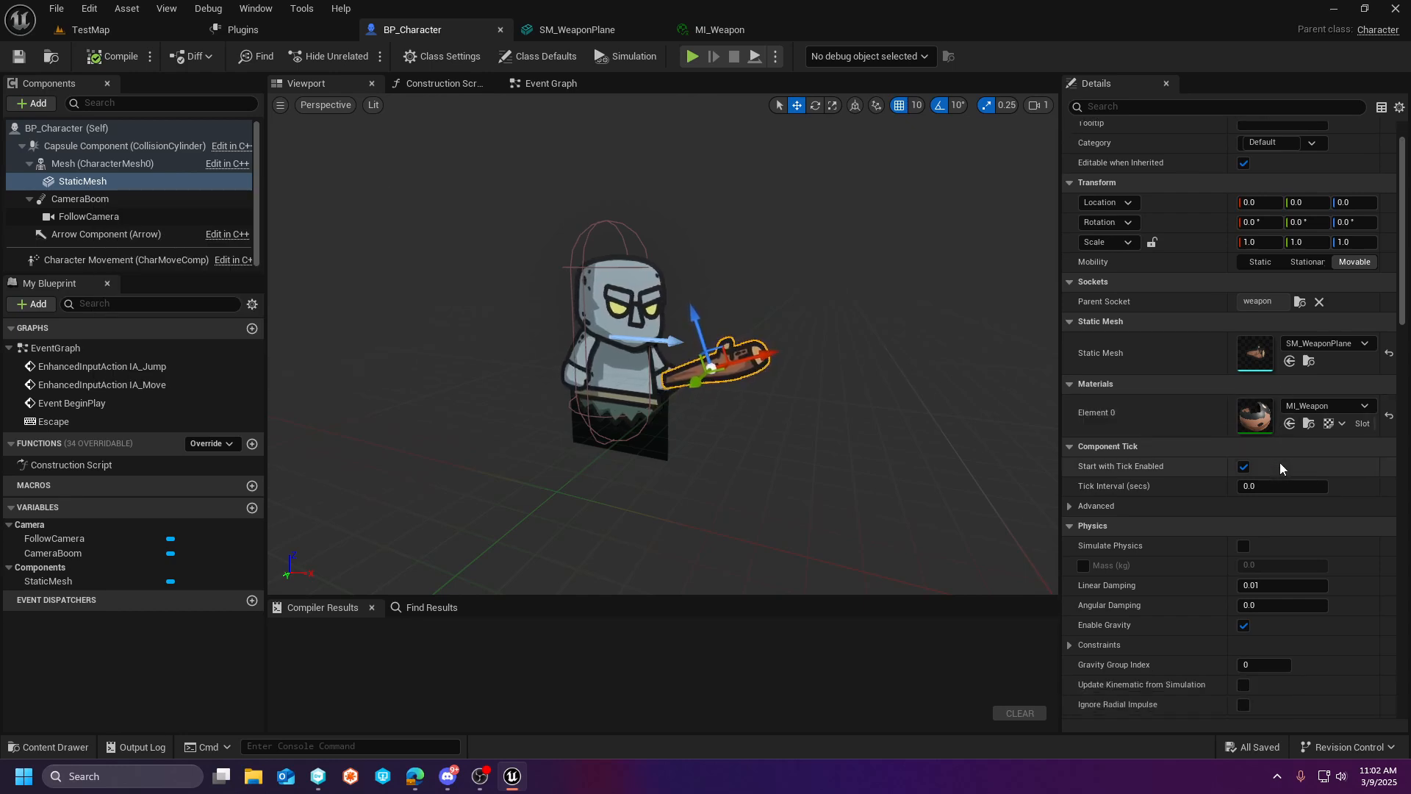
pyautogui.click(1299, 301)
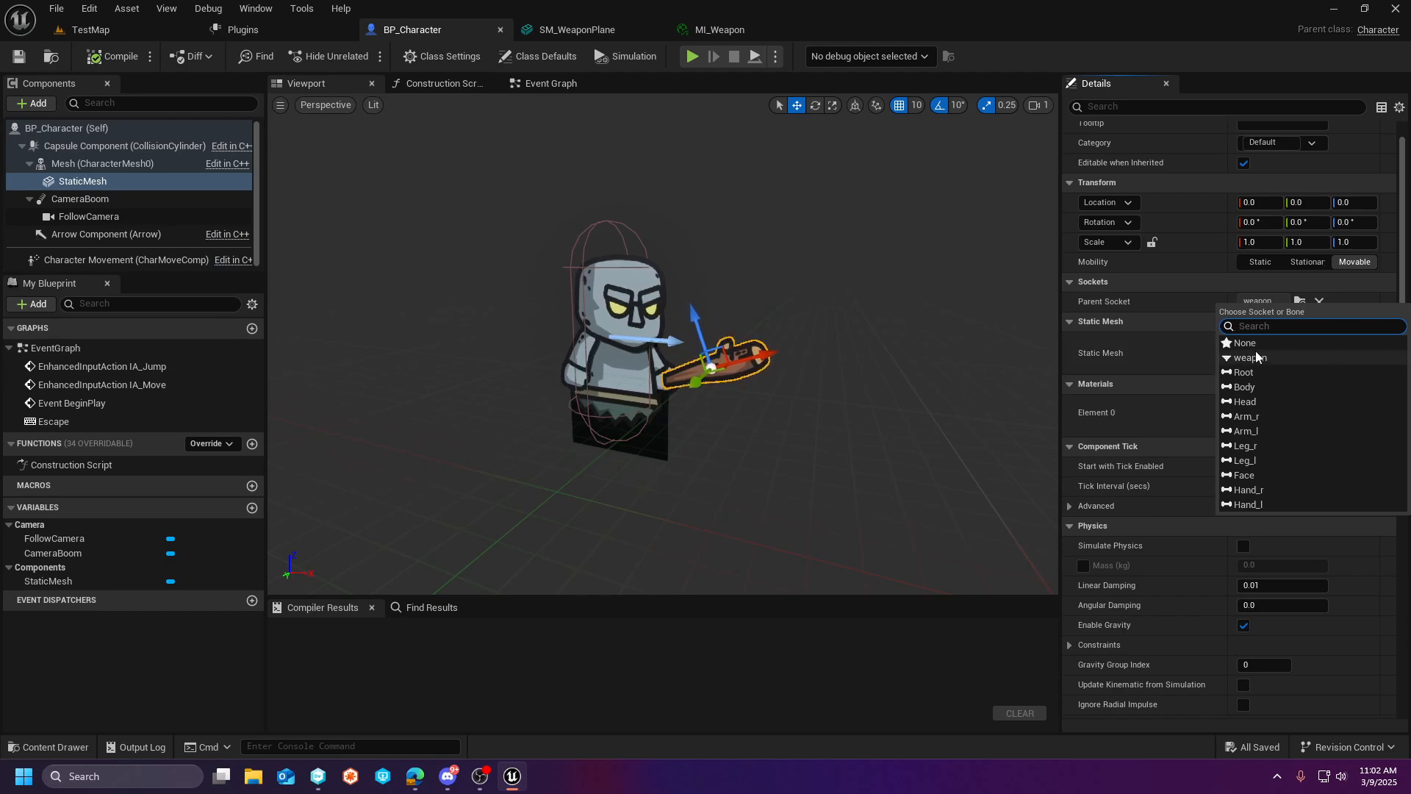
pyautogui.click(1104, 306)
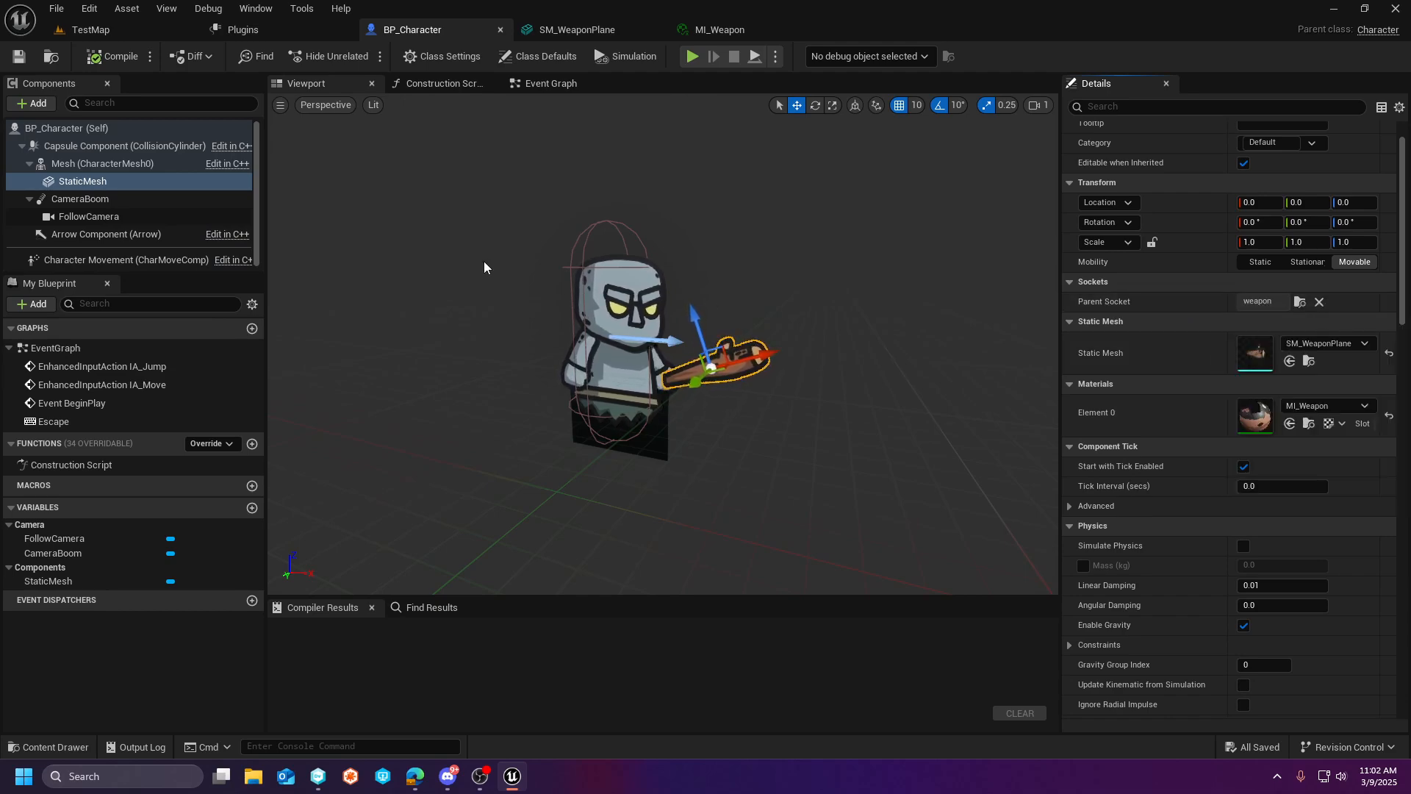
# - Open the SKM_SM_Character skeletal mesh used by BP_Character's Mesh component and switch to its skeleton, SK_SM_Character
pyautogui.click(64, 168)
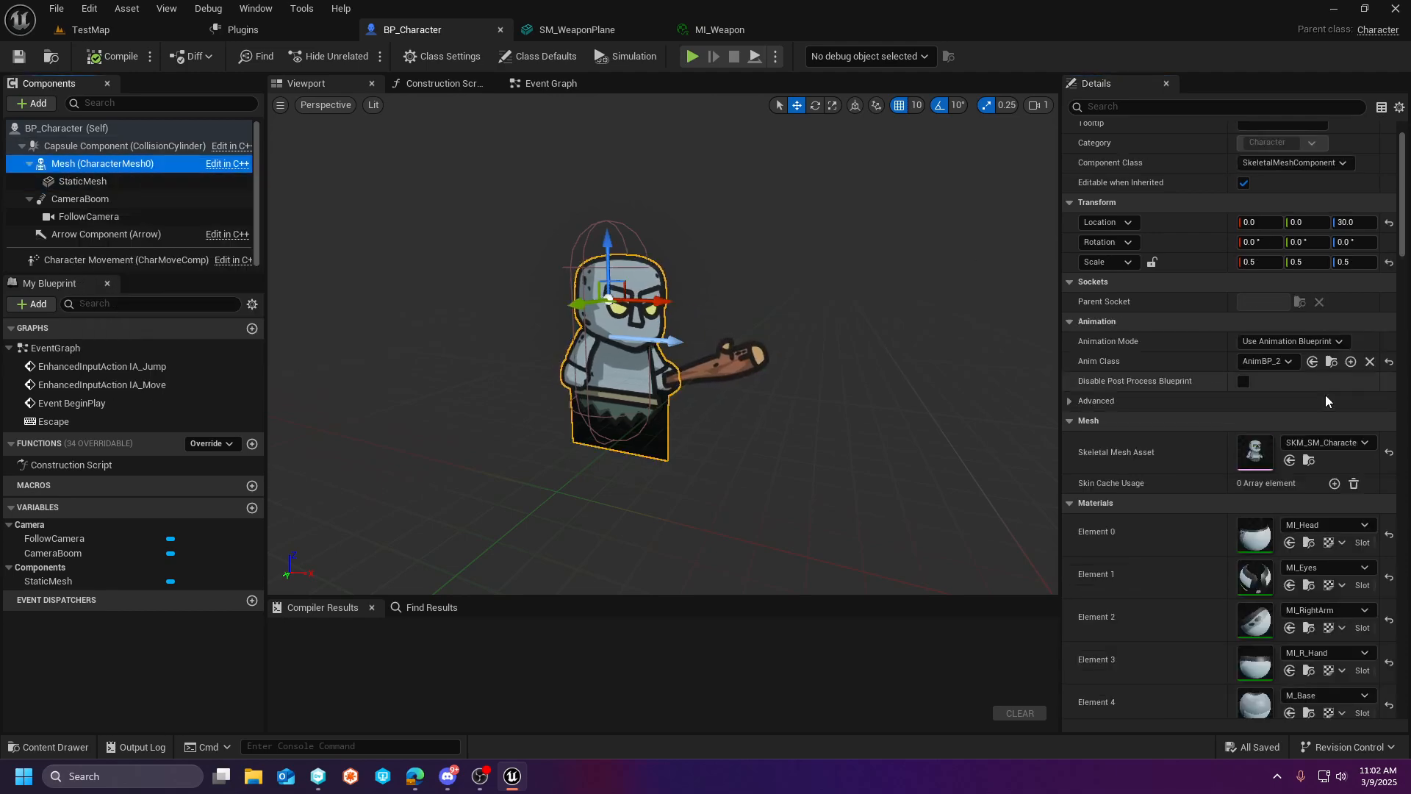
pyautogui.click(1305, 461)
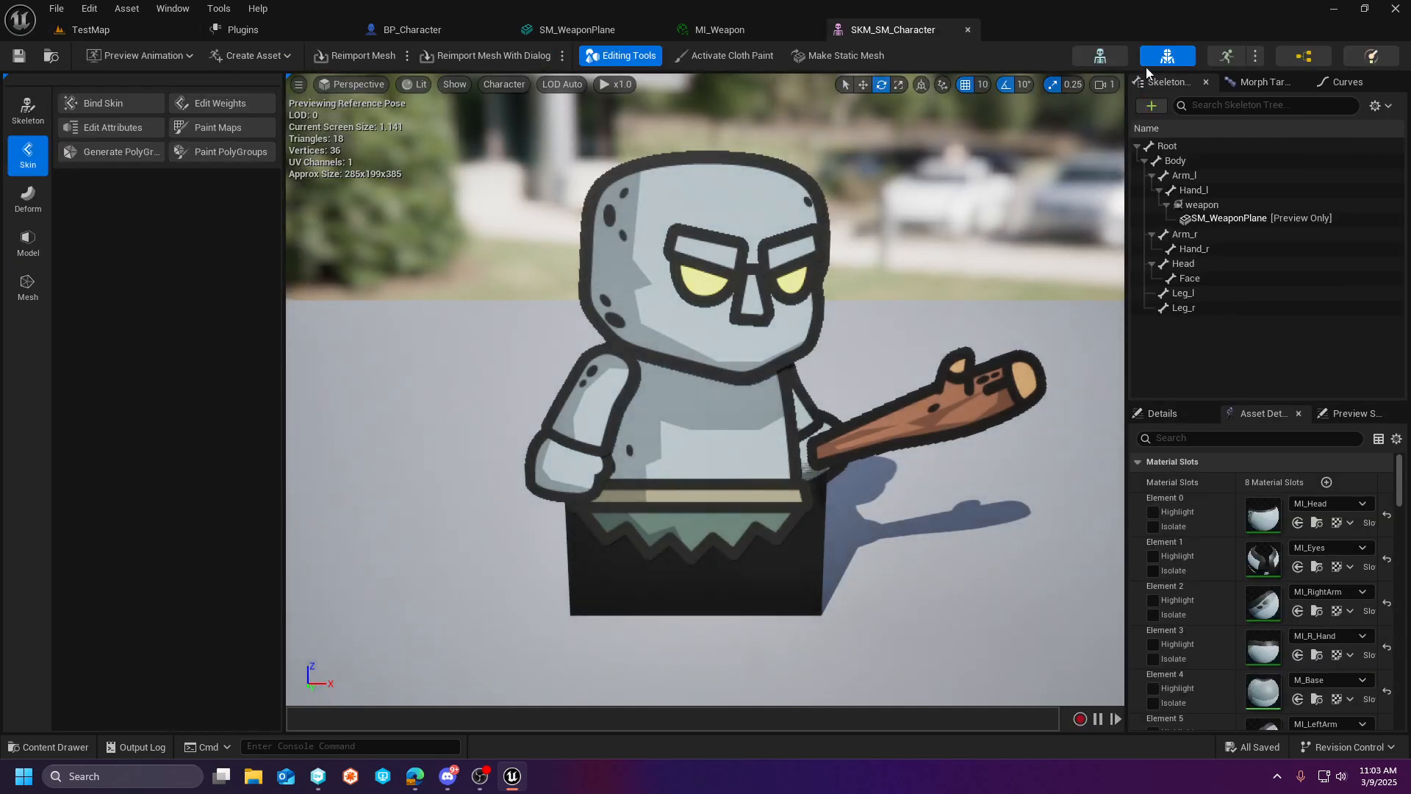
pyautogui.click(1101, 57)
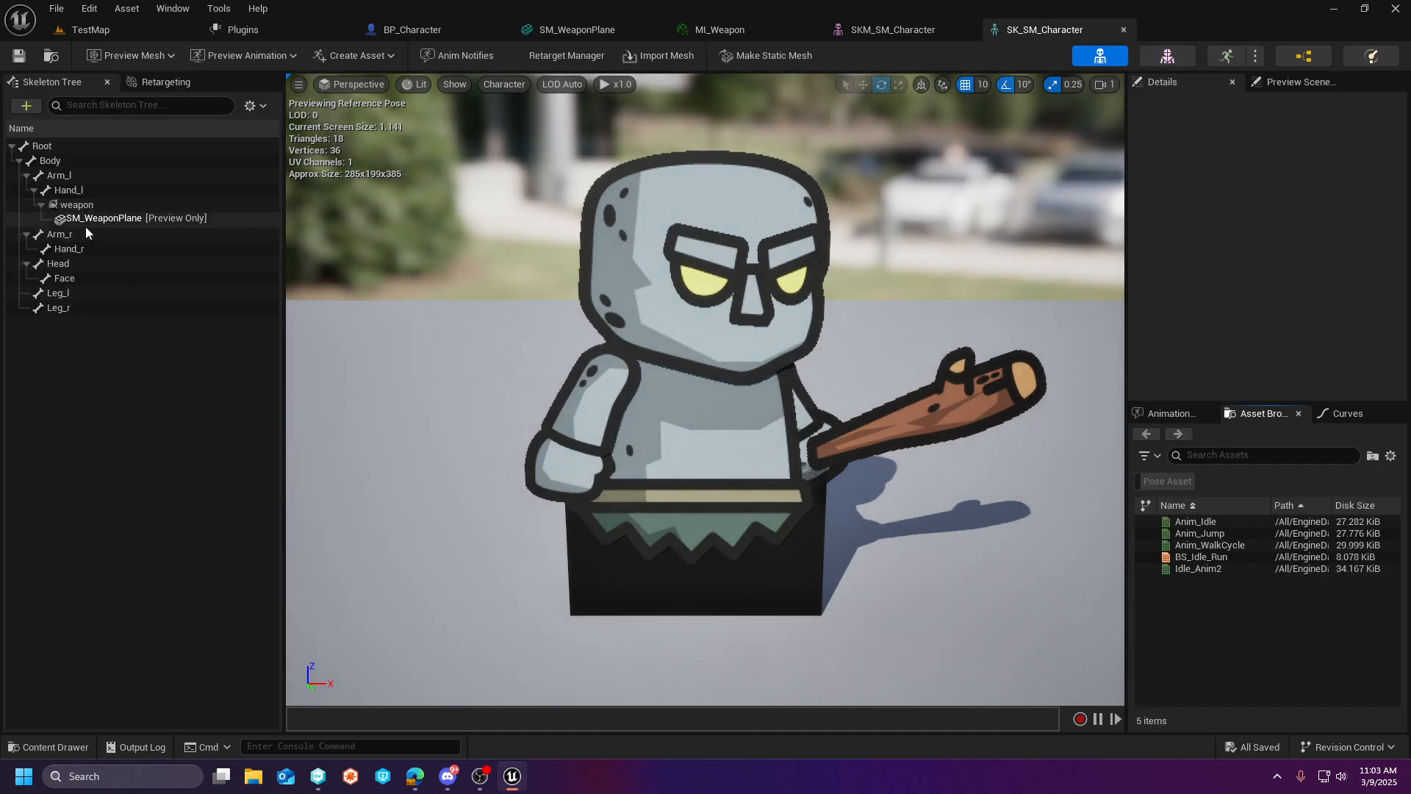
# - Inspect the weapon socket under Hand_l with the move gizmo, and its attached SM_WeaponPlane preview mesh
pyautogui.click(78, 208)
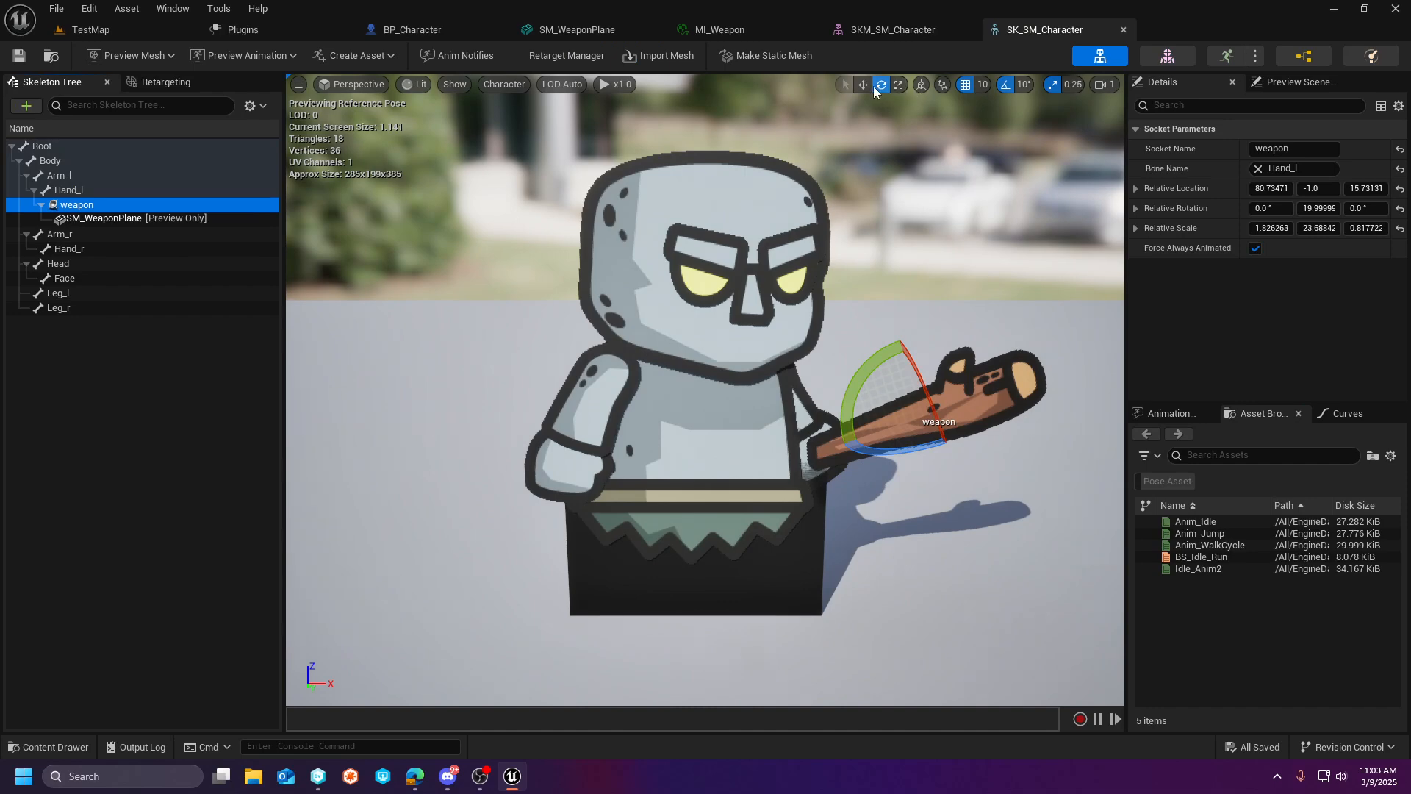
pyautogui.click(864, 84)
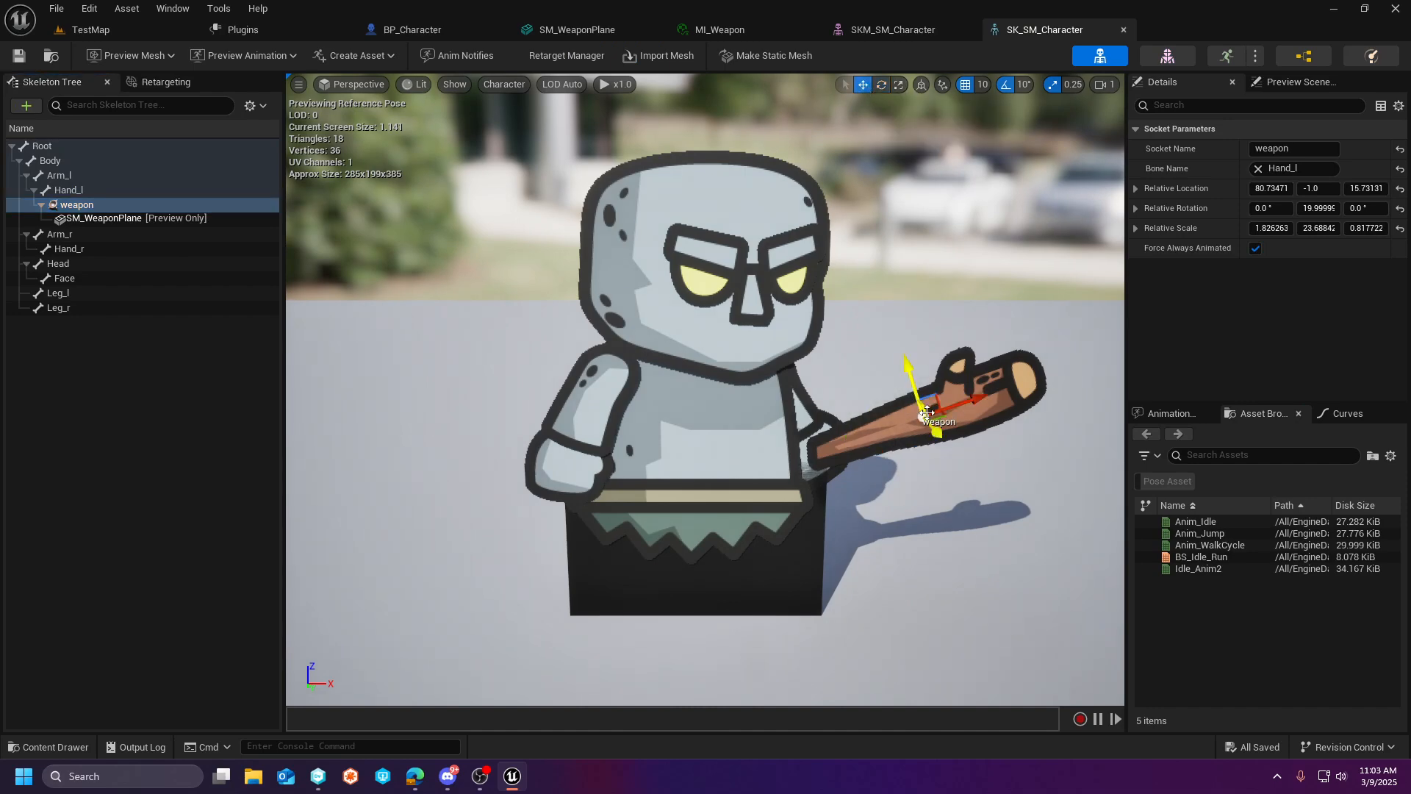
pyautogui.click(122, 218)
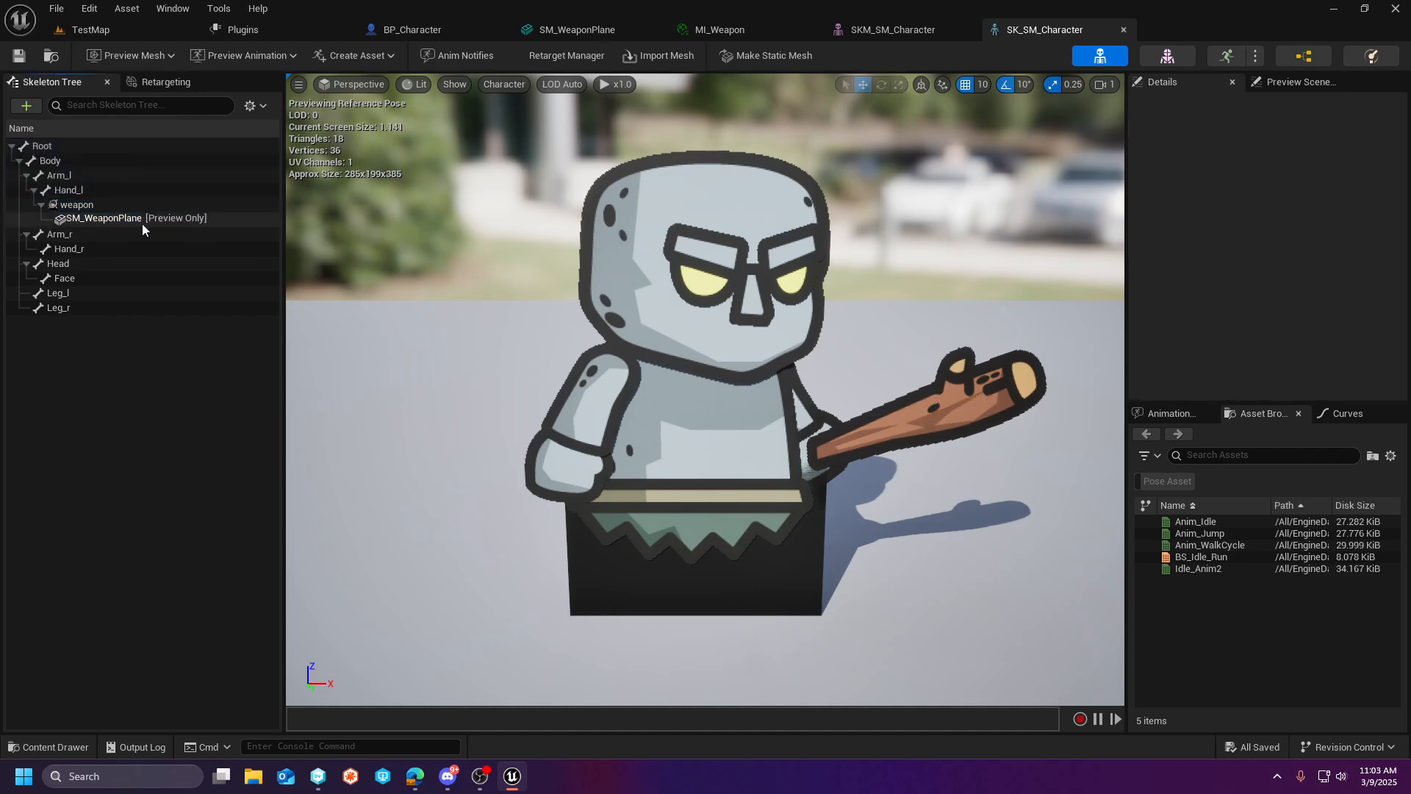
pyautogui.moveTo(194, 219)
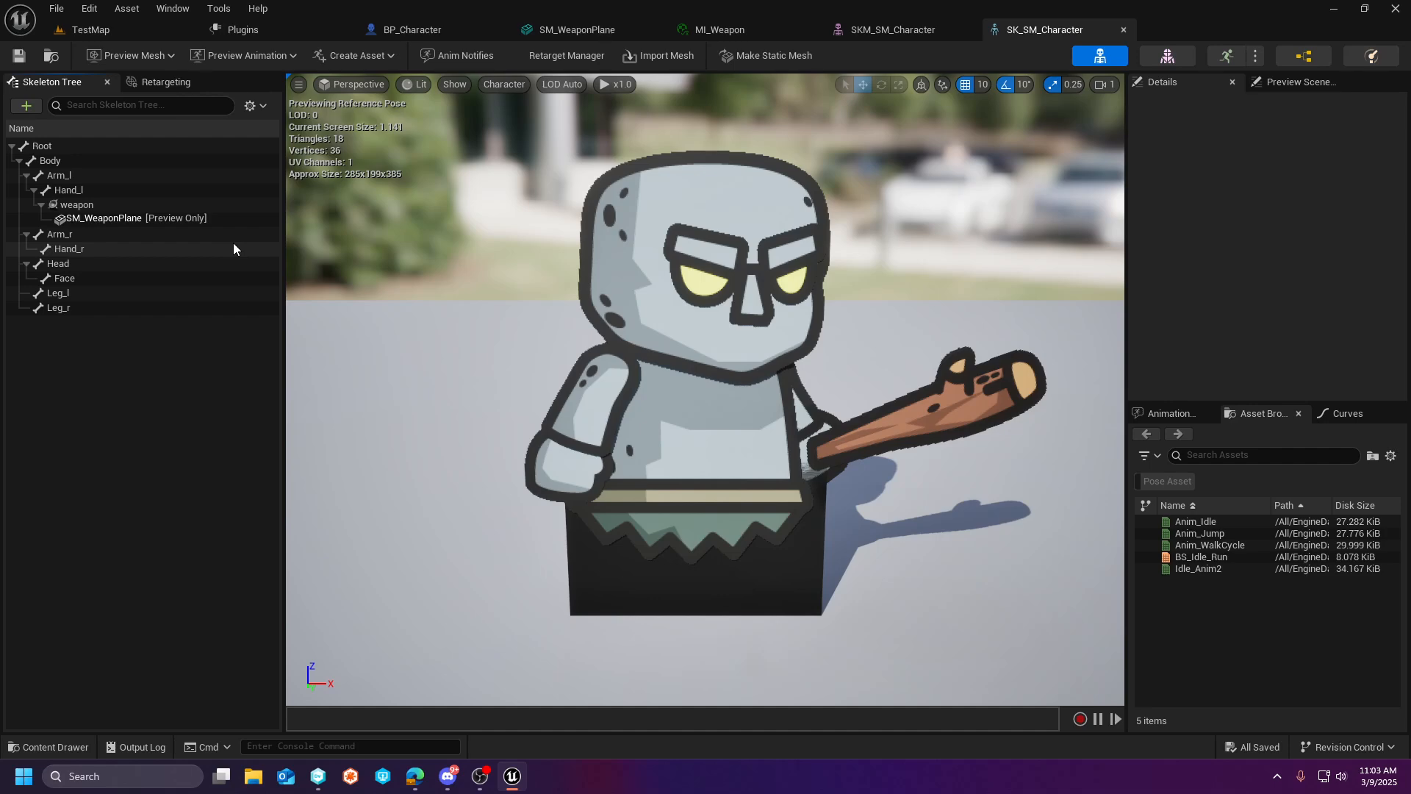
# - Return to TestMap and examine the body-part and weapon textures in the Golem_1 and Golem_2 folders under Golem's Textures
pyautogui.click(91, 29)
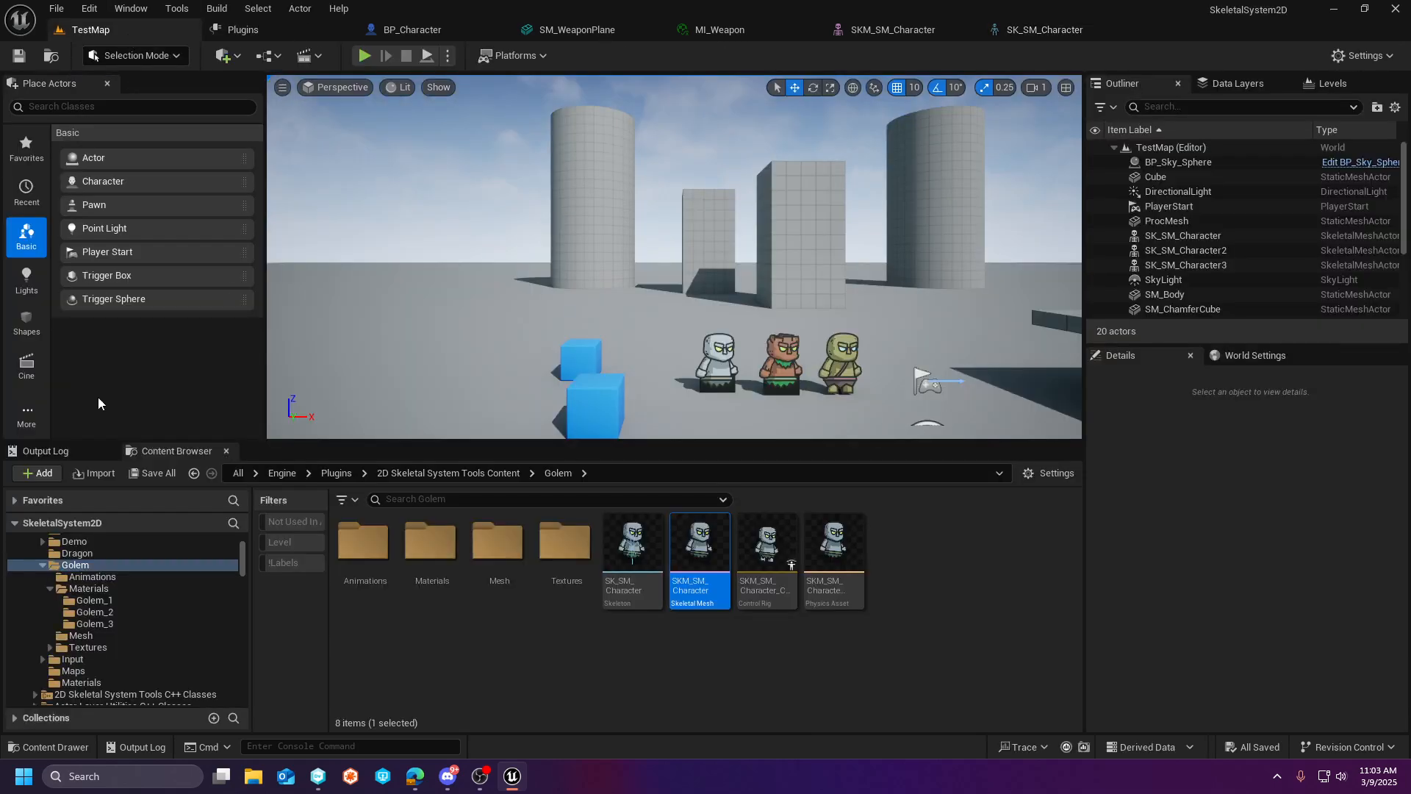
pyautogui.click(94, 647)
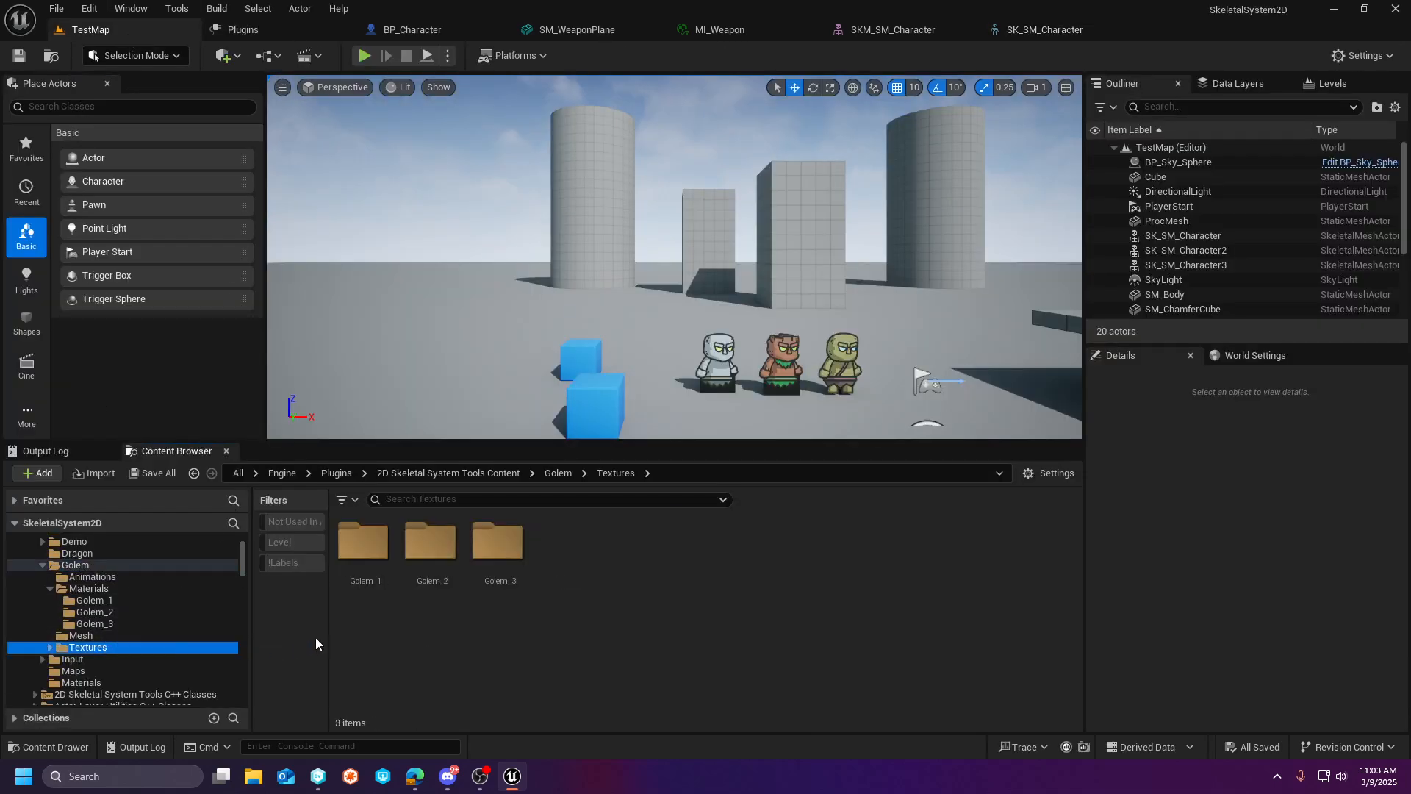
pyautogui.doubleClick(370, 572)
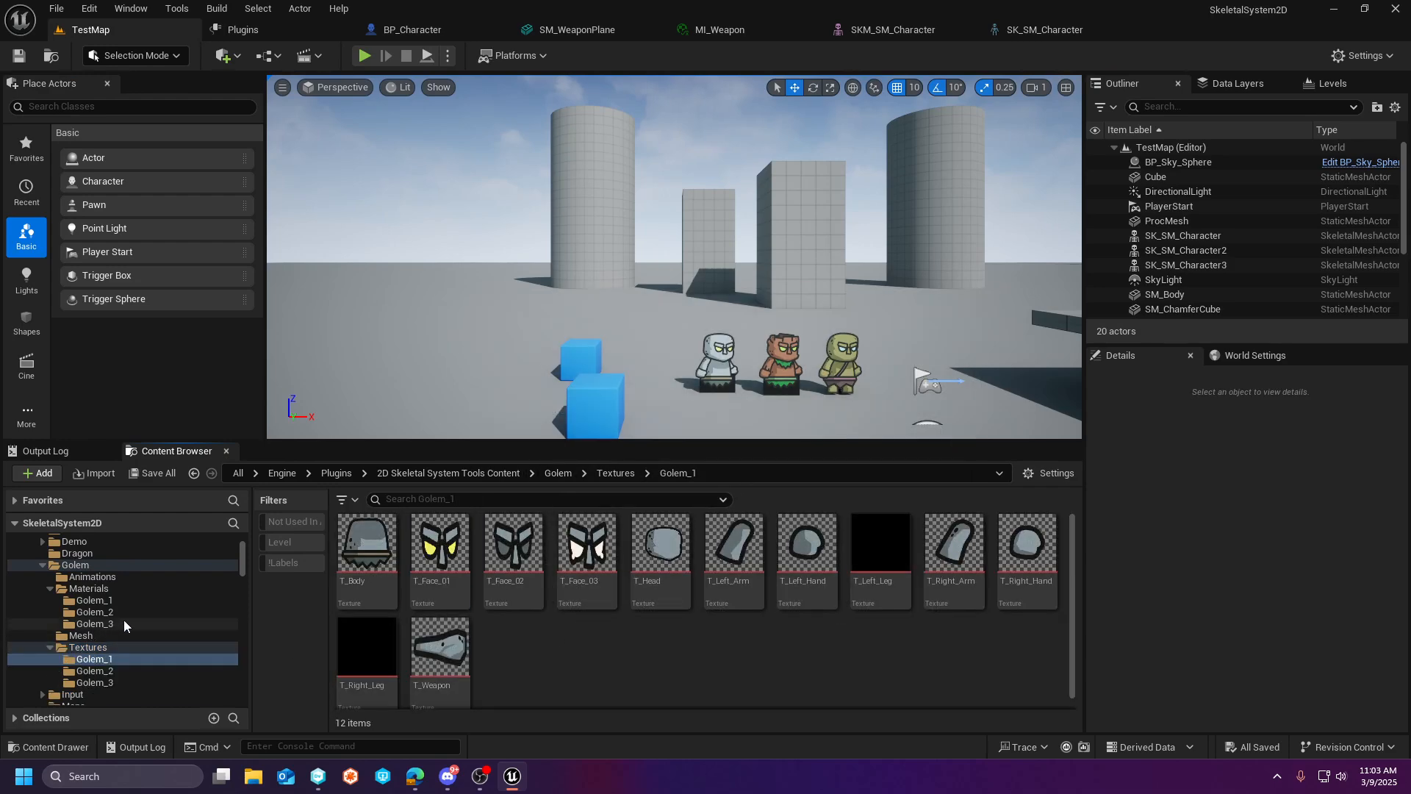
pyautogui.click(466, 656)
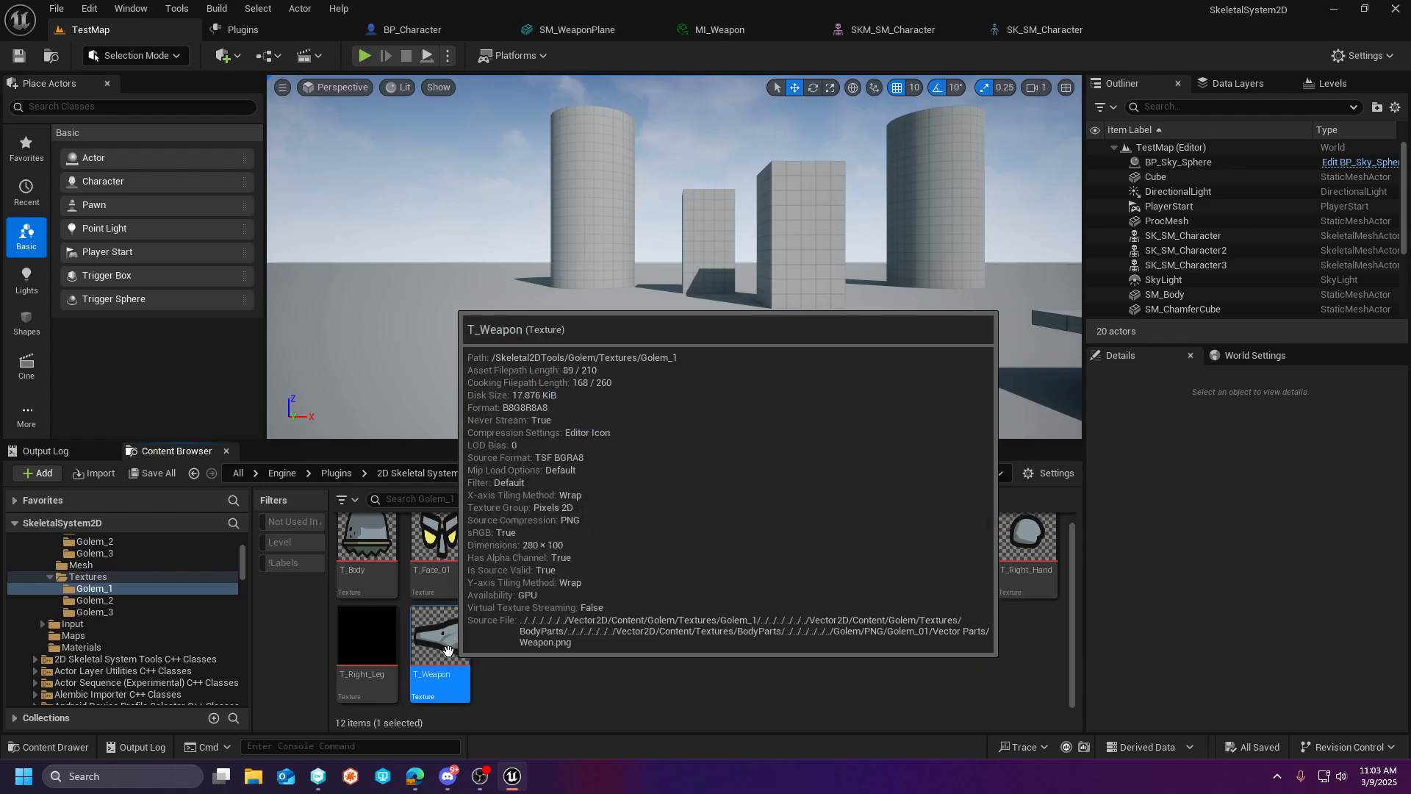
pyautogui.scroll(1, 911, 597)
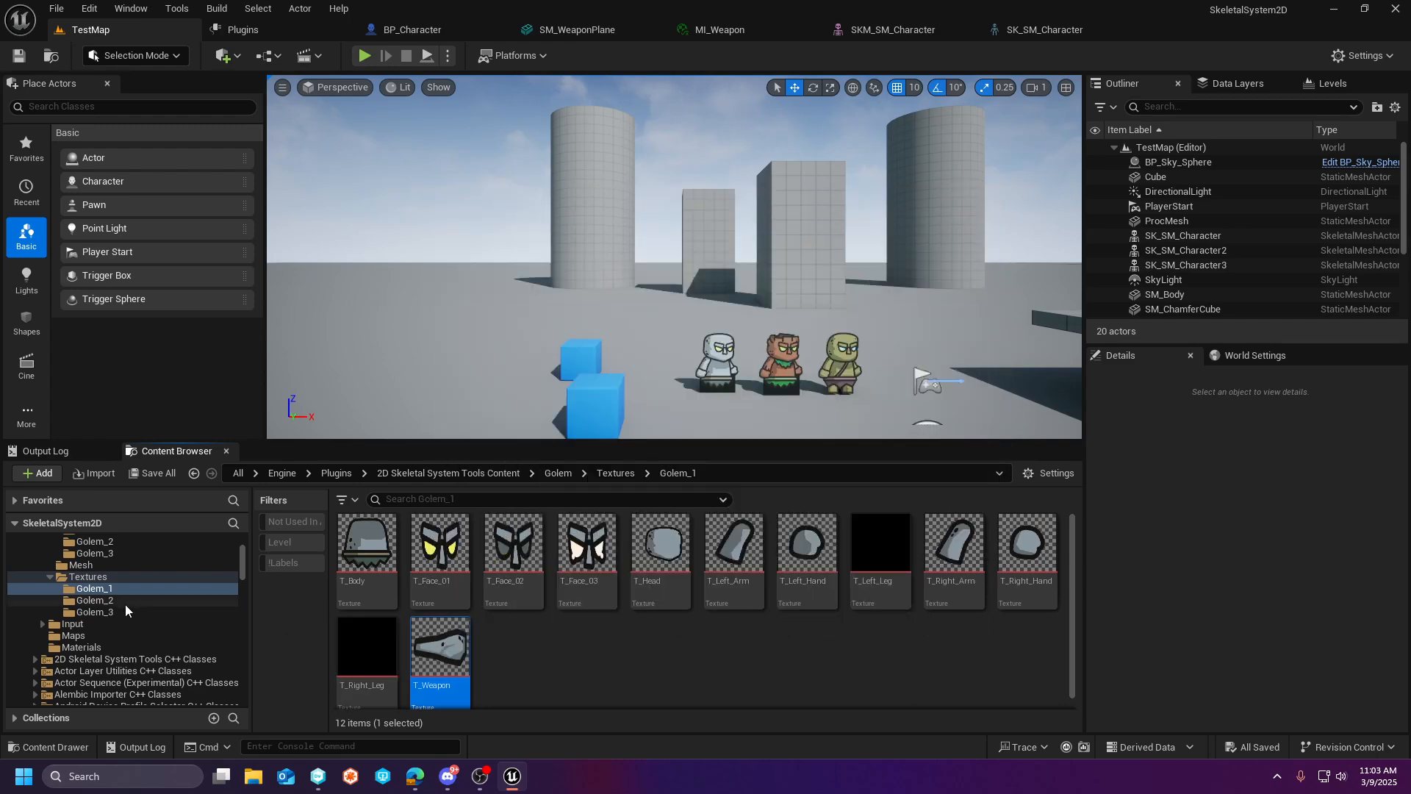
pyautogui.click(95, 600)
pyautogui.scroll(-1, 441, 651)
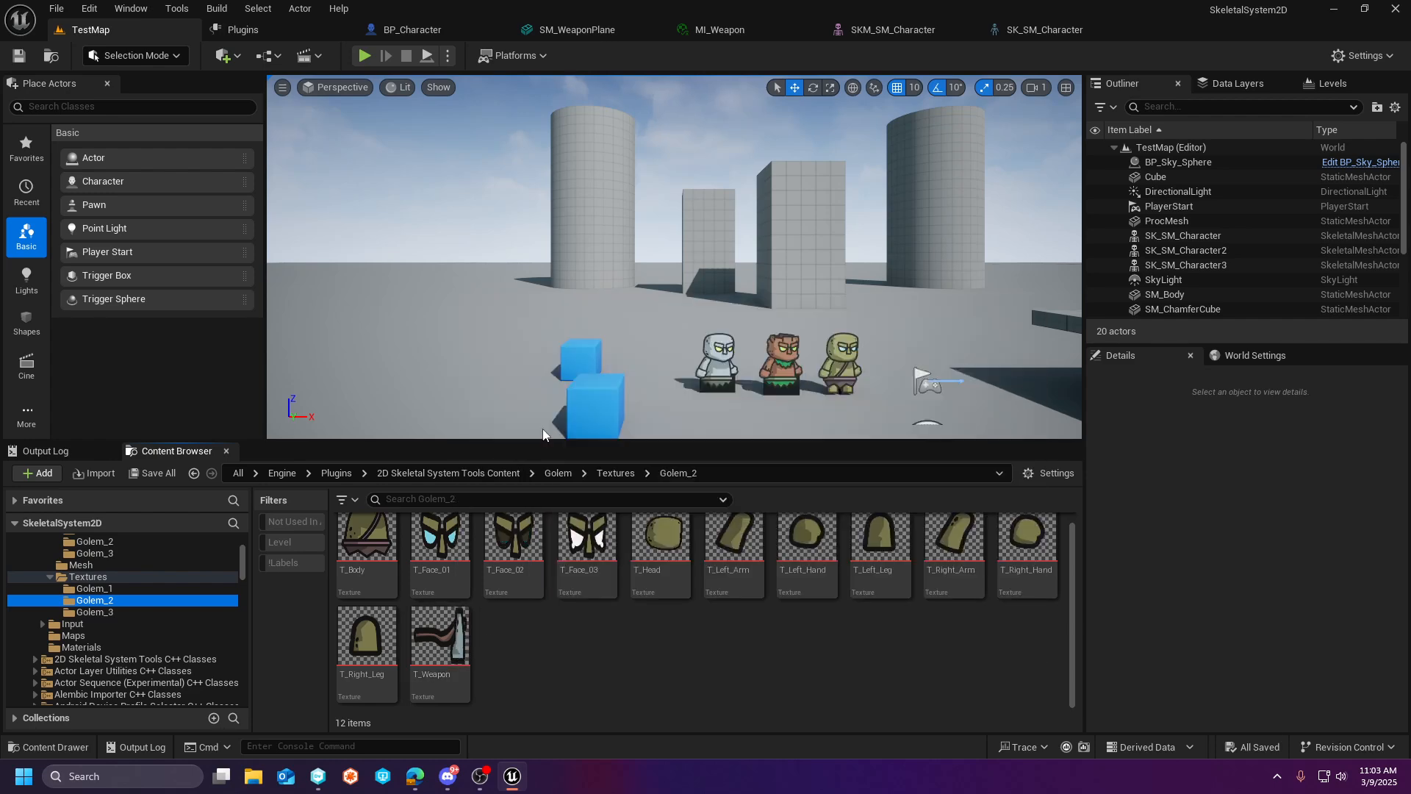
# - Revisit the SK_SM_Character skeleton, and select the StaticMesh weapon component in BP_Character to review its parent socket and mesh
pyautogui.click(1061, 32)
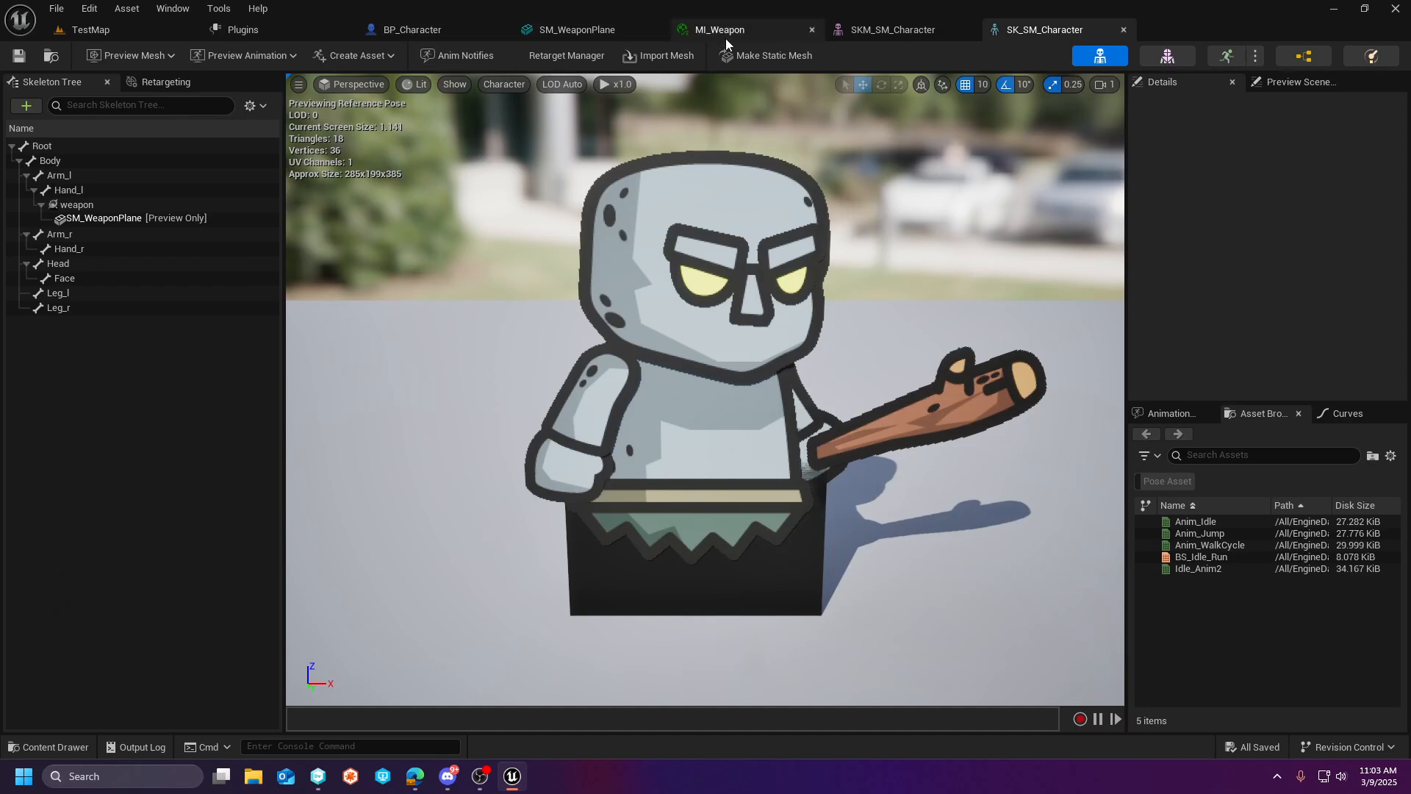
pyautogui.click(433, 29)
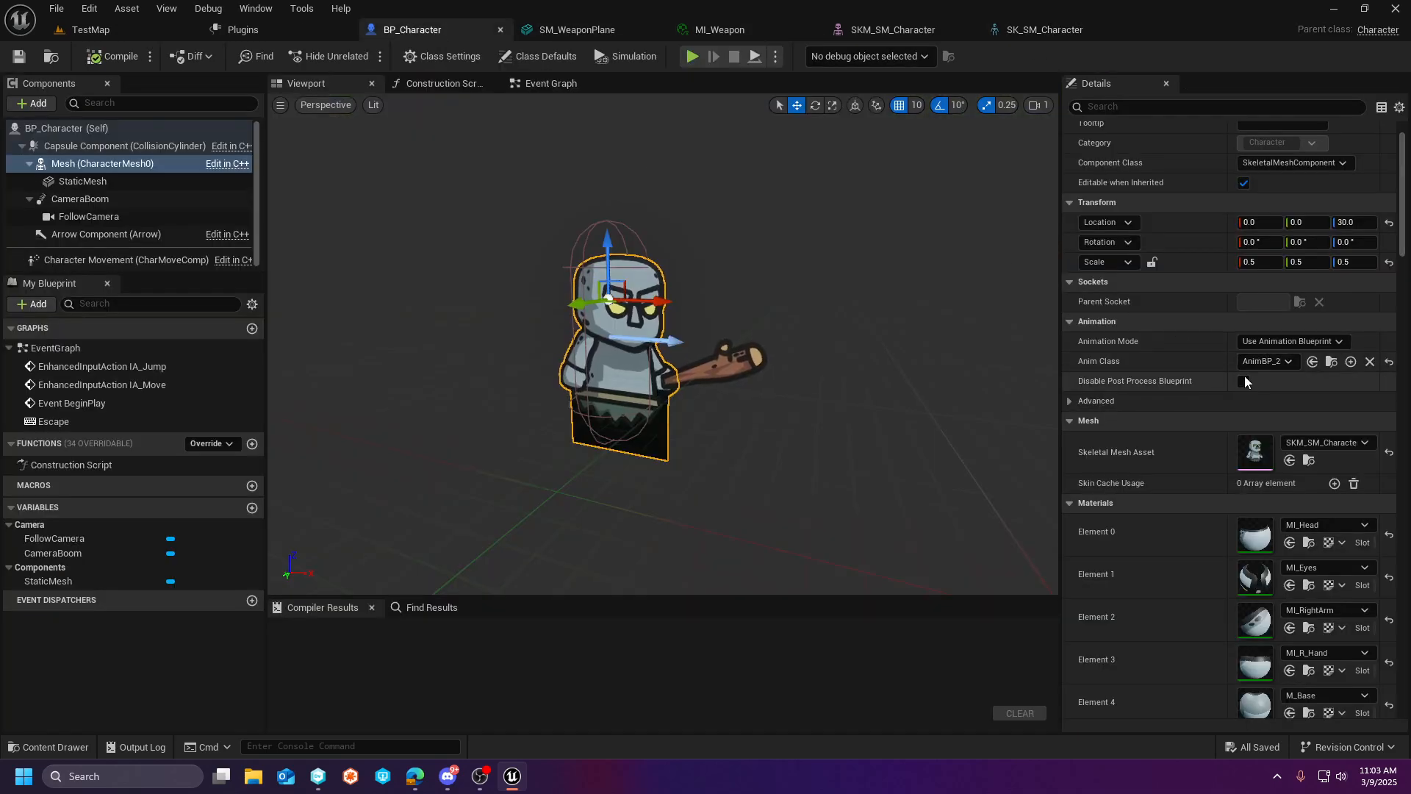
pyautogui.click(81, 181)
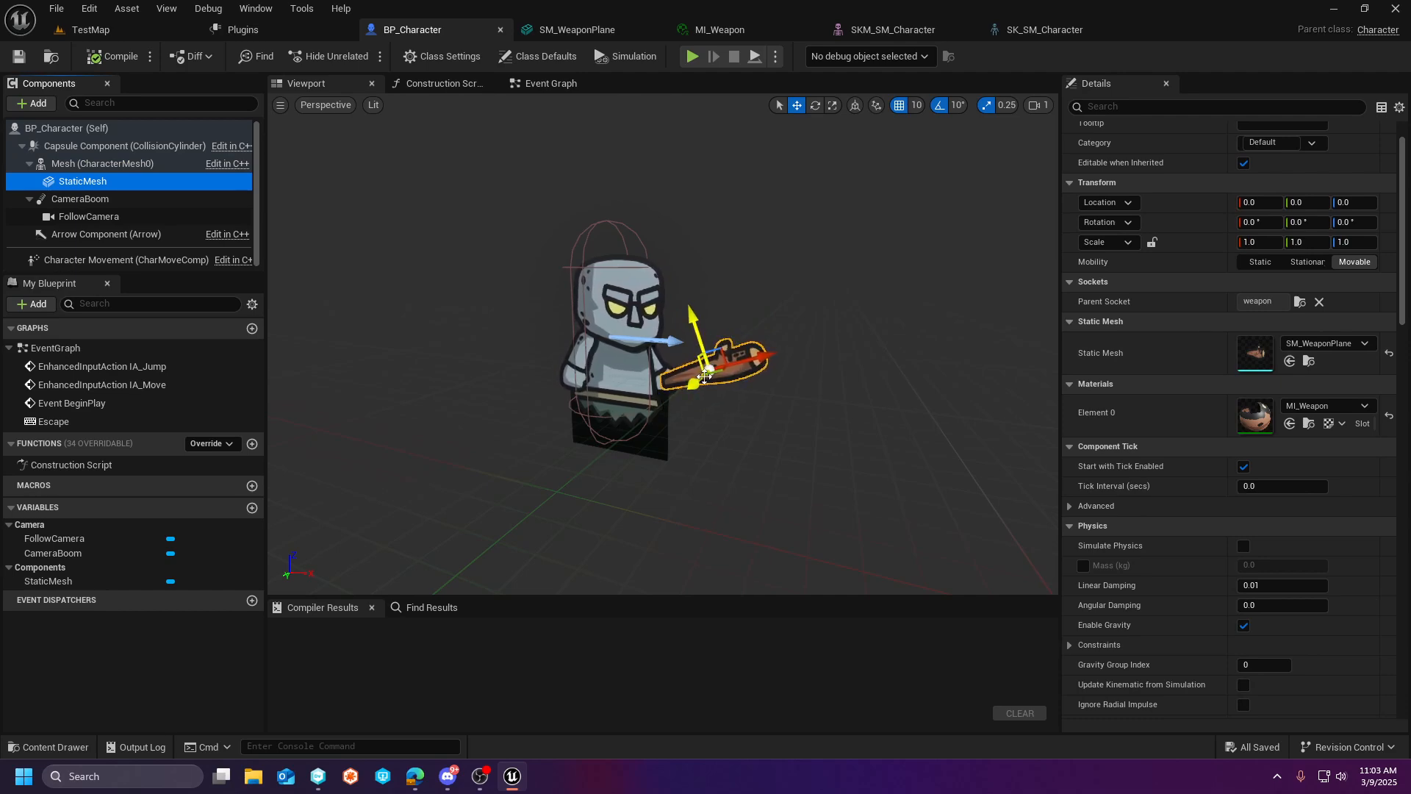
# - Return to TestMap and play the level briefly to view the controlled character with its weapon, and stop the session
pyautogui.click(144, 28)
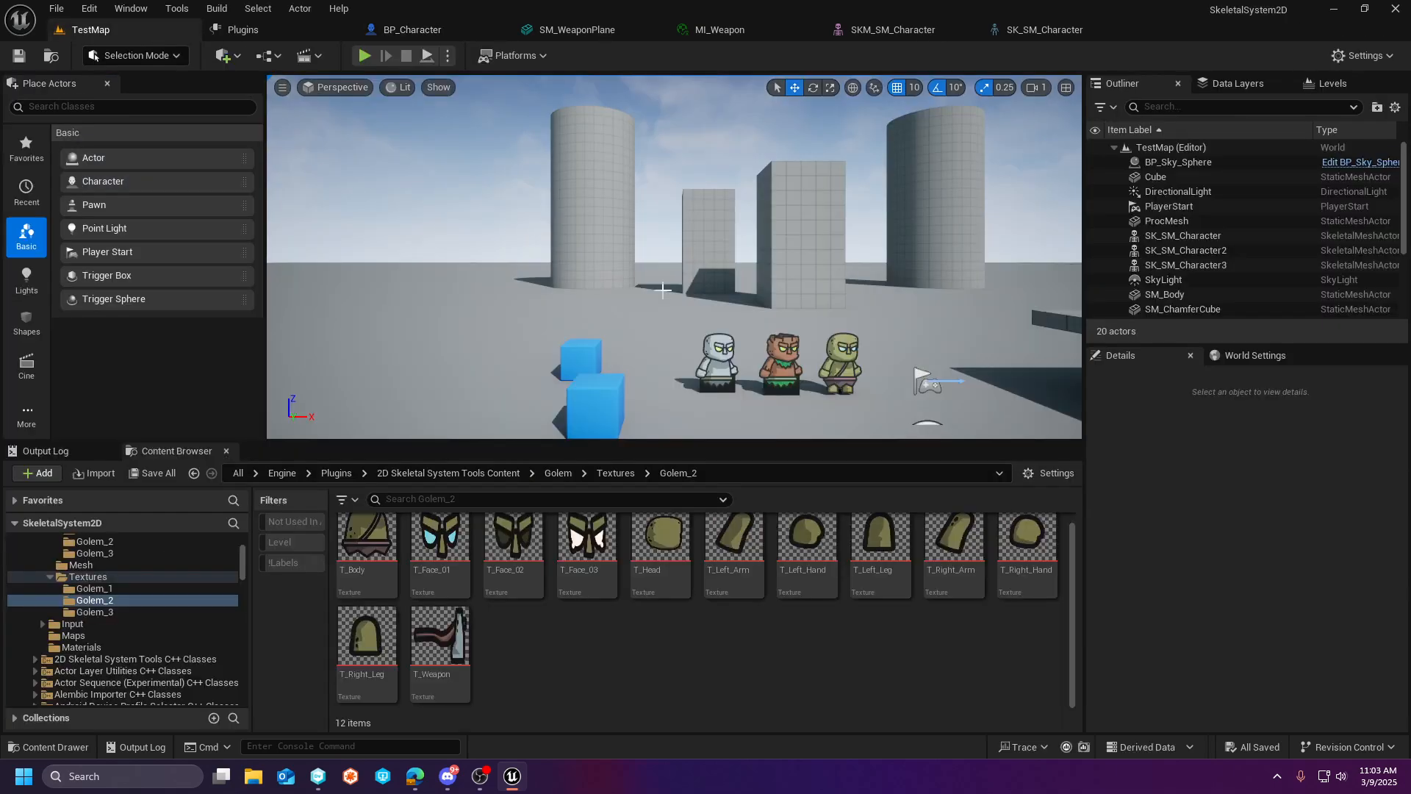
pyautogui.click(365, 56)
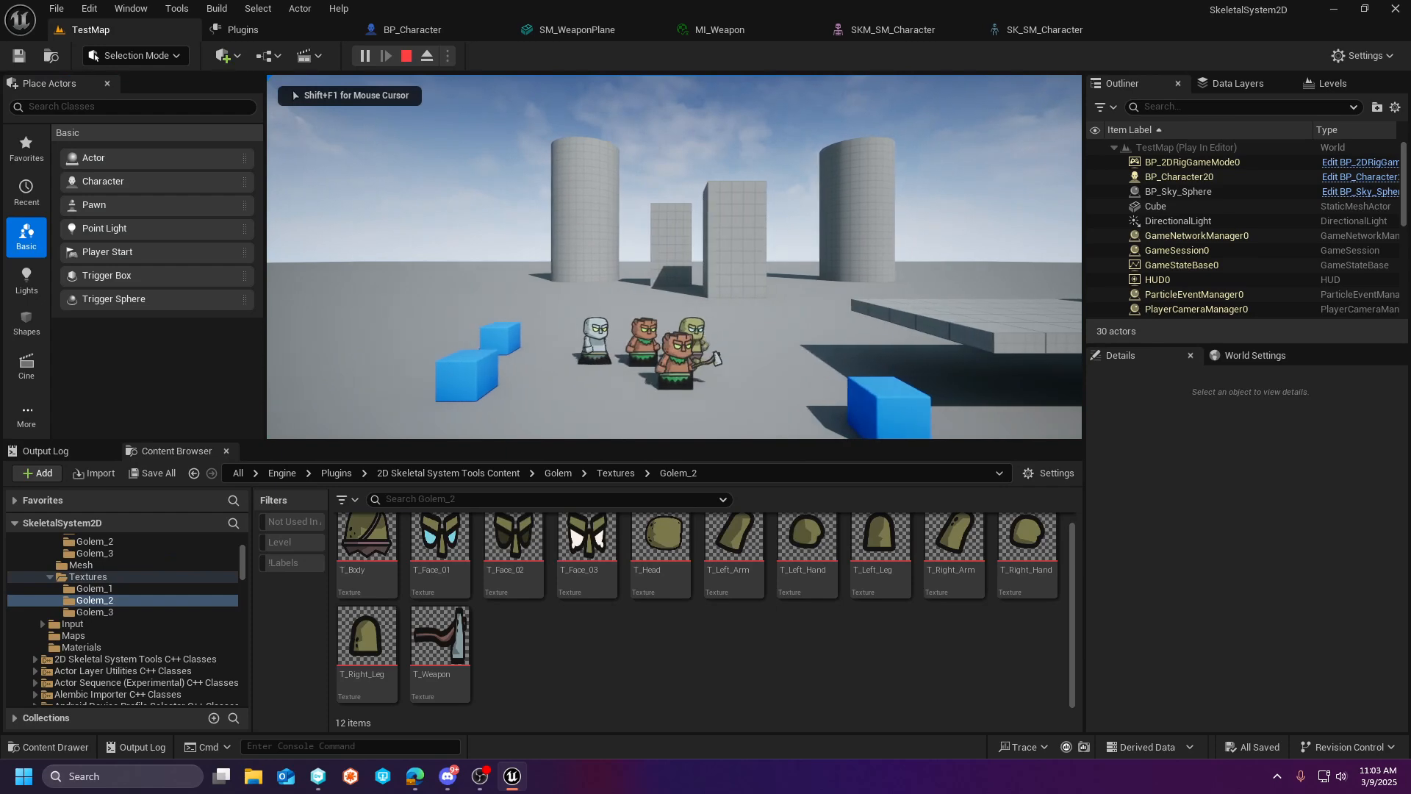
pyautogui.press('Escape')
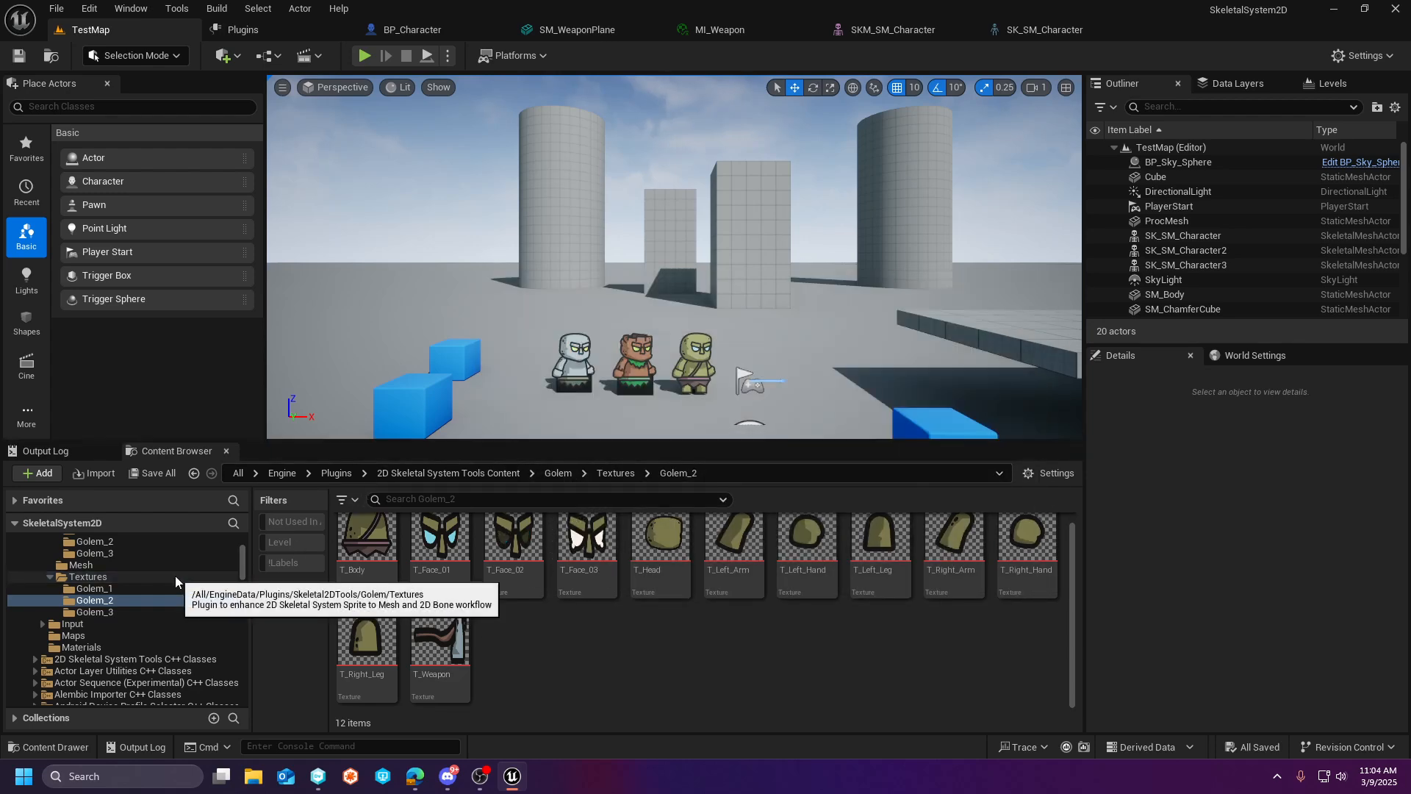
# - Open BP_Character2 from the plugin's Blueprints folder and review its skeletal mesh and material elements in the class defaults
pyautogui.scroll(3, 147, 596)
pyautogui.scroll(1, 122, 598)
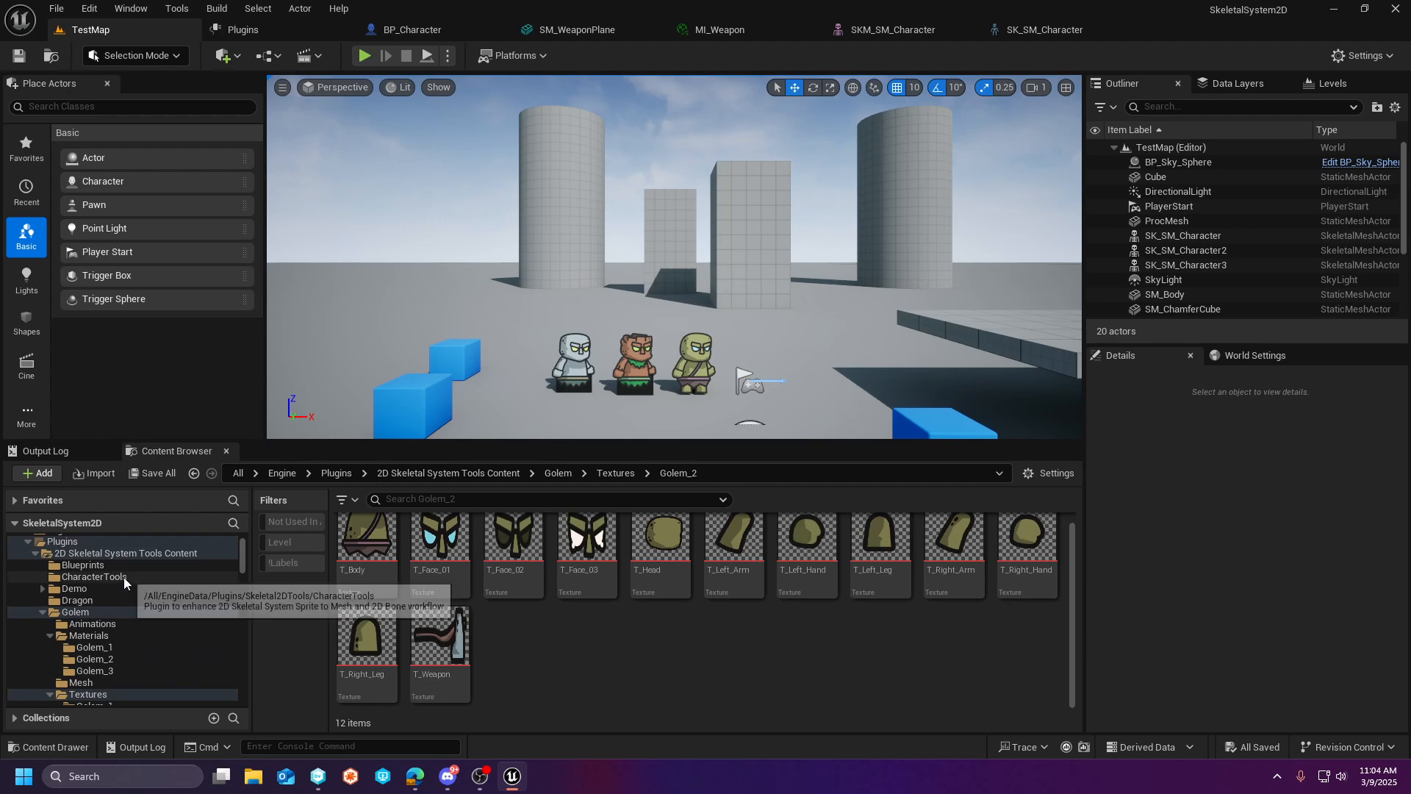
pyautogui.click(124, 577)
pyautogui.click(96, 564)
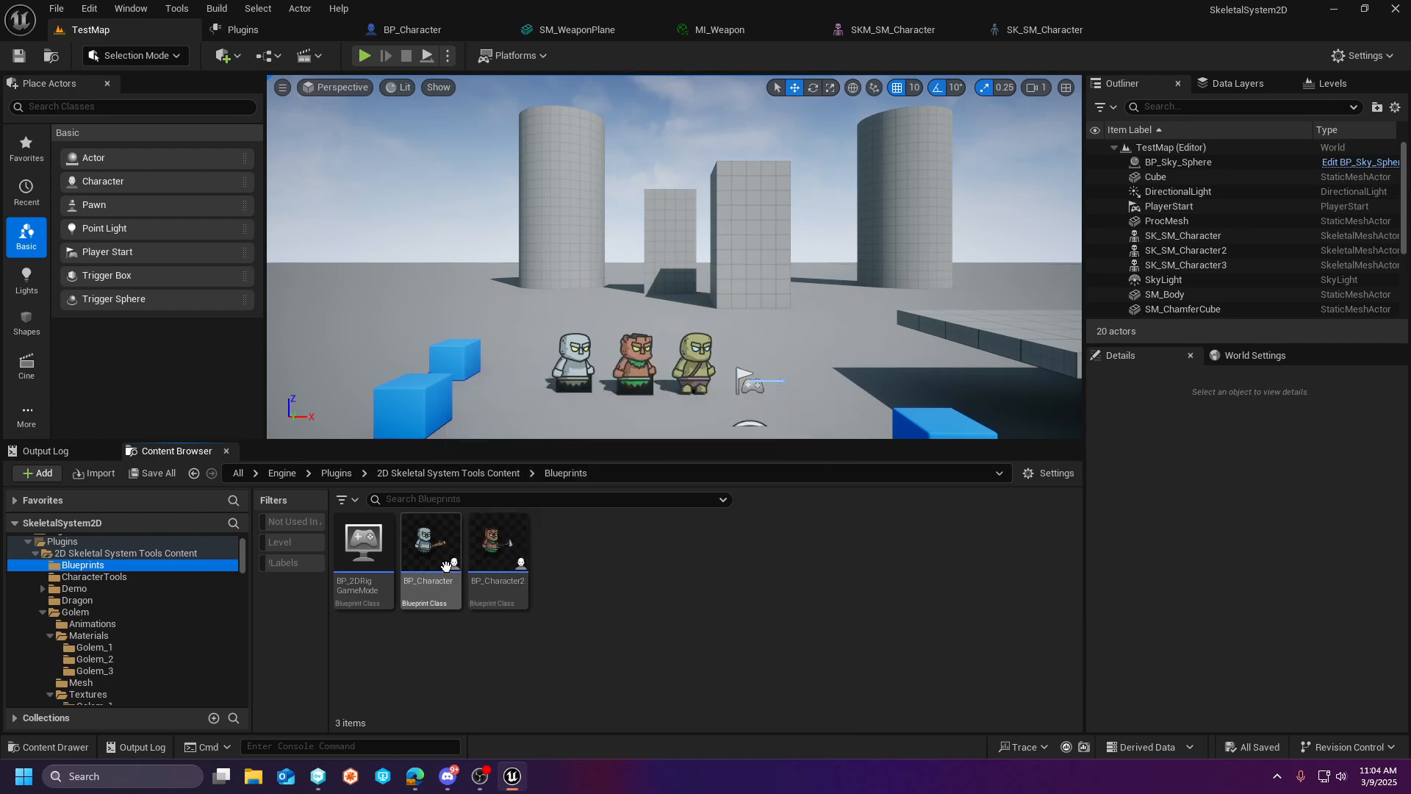
pyautogui.click(492, 547)
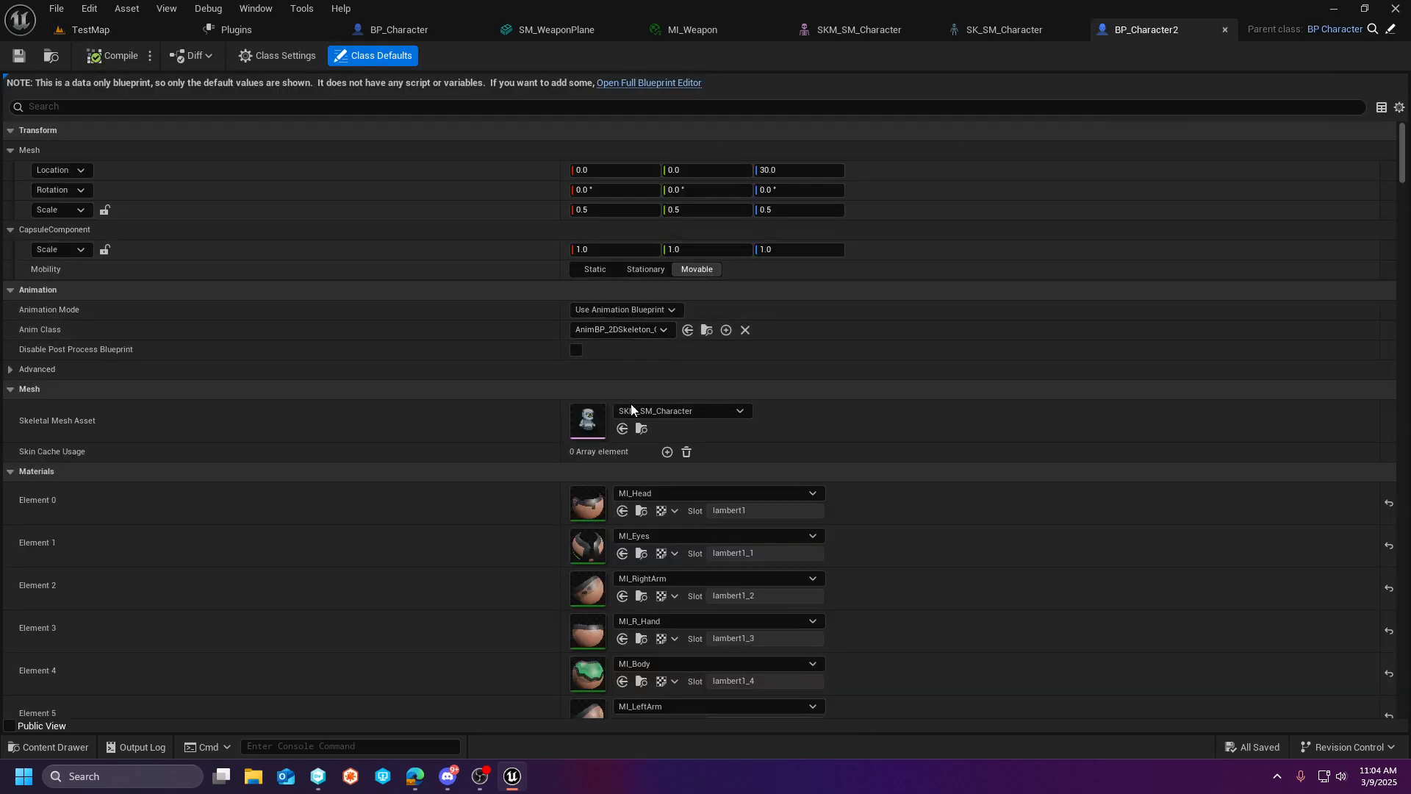
pyautogui.scroll(-5, 633, 419)
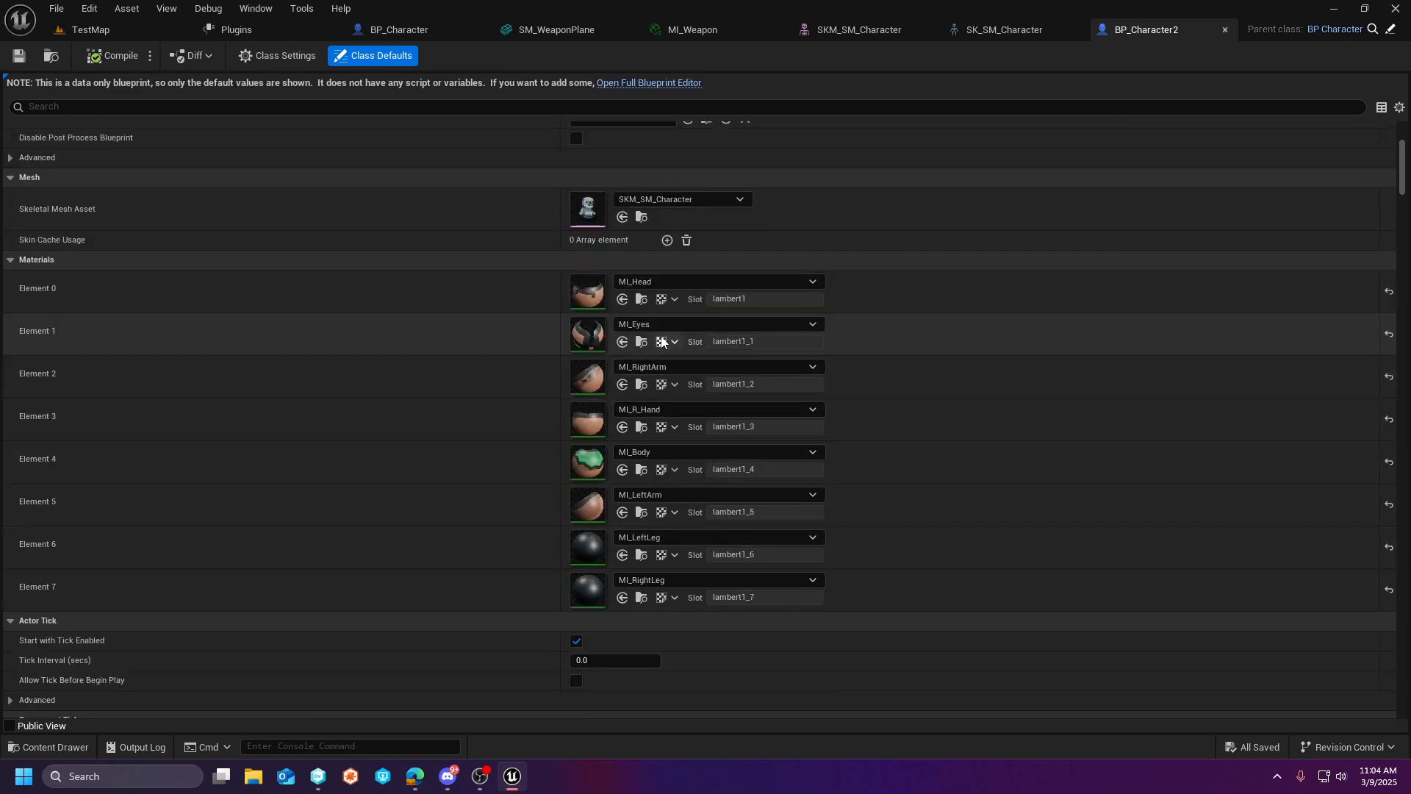
pyautogui.scroll(3, 639, 577)
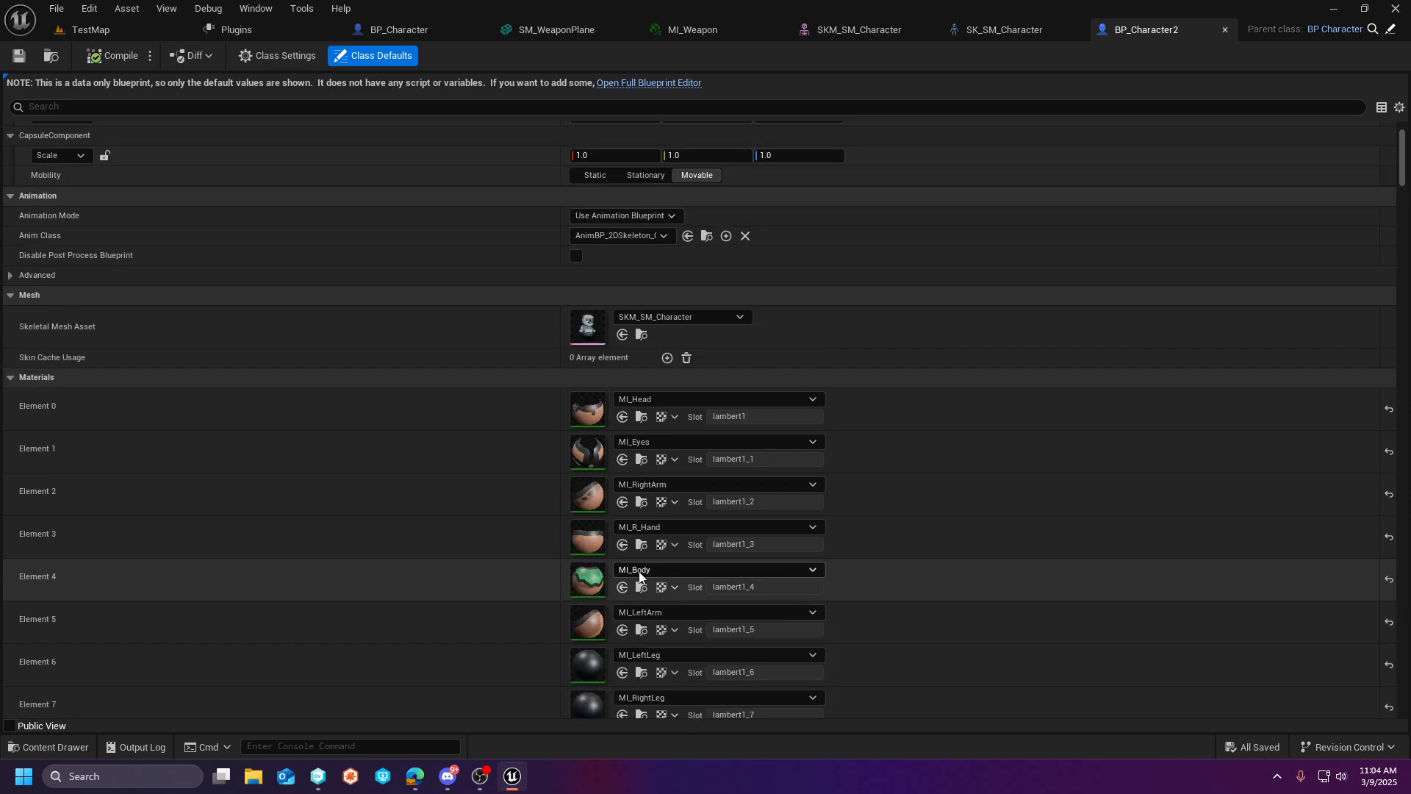
pyautogui.scroll(2, 639, 577)
pyautogui.scroll(-5, 638, 571)
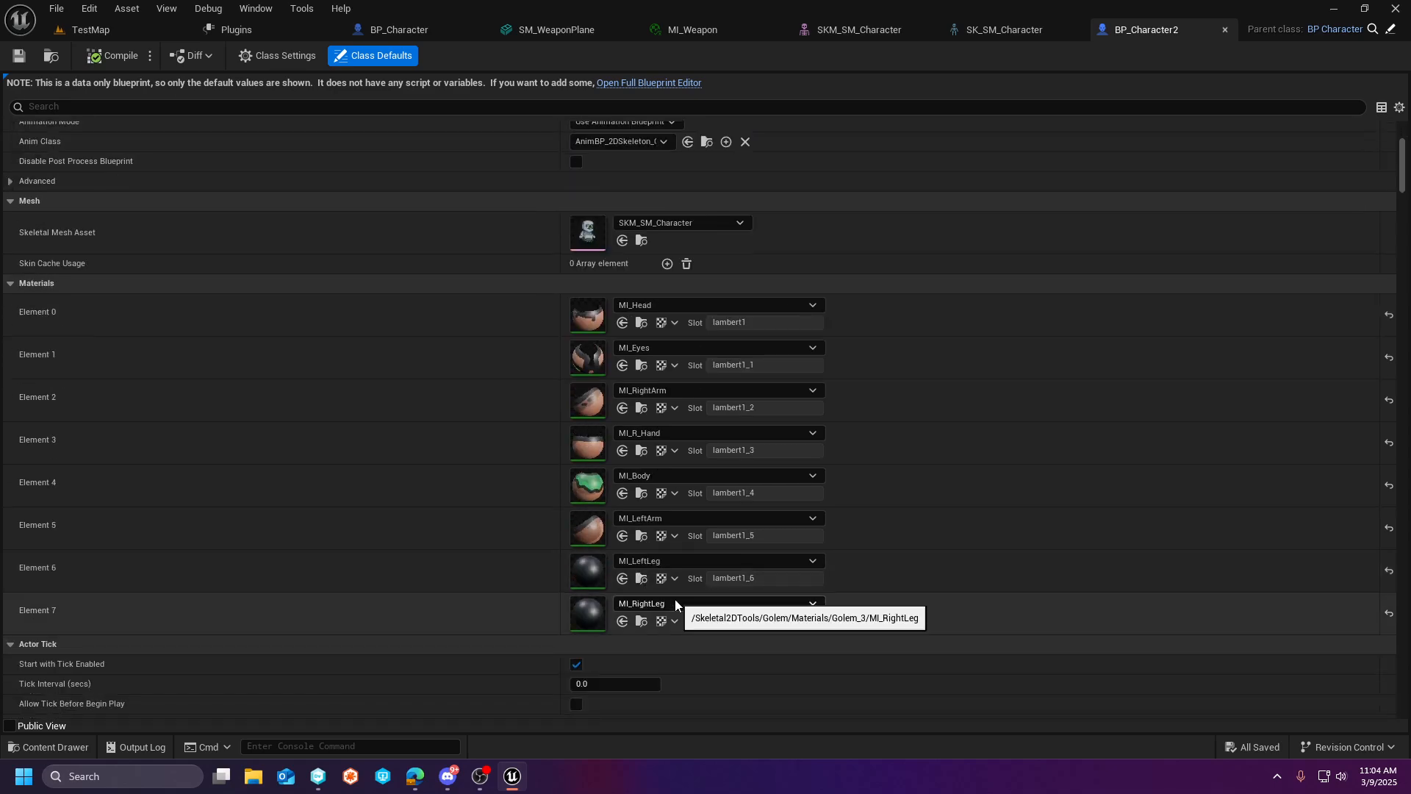
# - Open the MI_LeftLeg material assigned to BP_Character2 and locate its T_Left_Leg texture in the Golem_3 textures folder
pyautogui.click(639, 581)
pyautogui.doubleClick(644, 551)
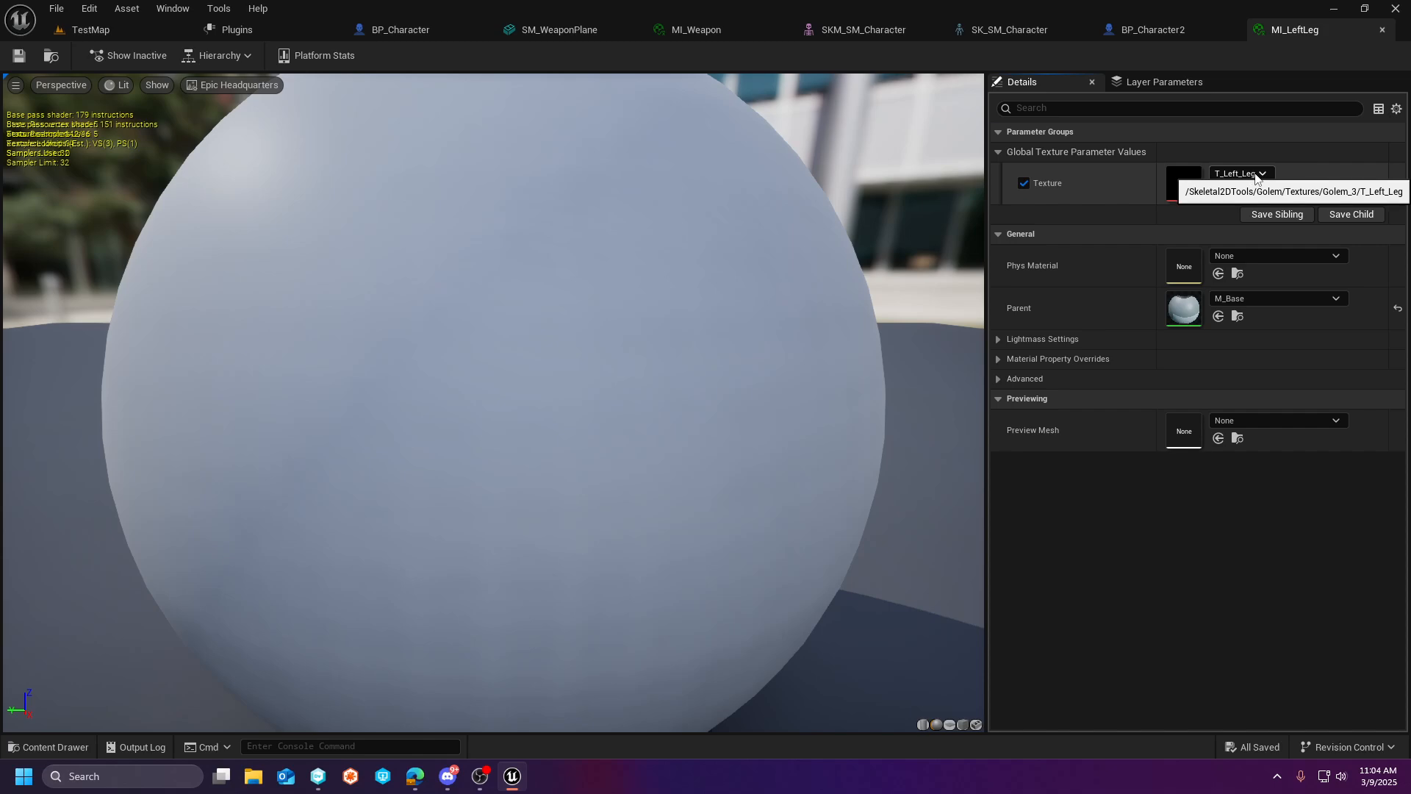
pyautogui.click(1236, 193)
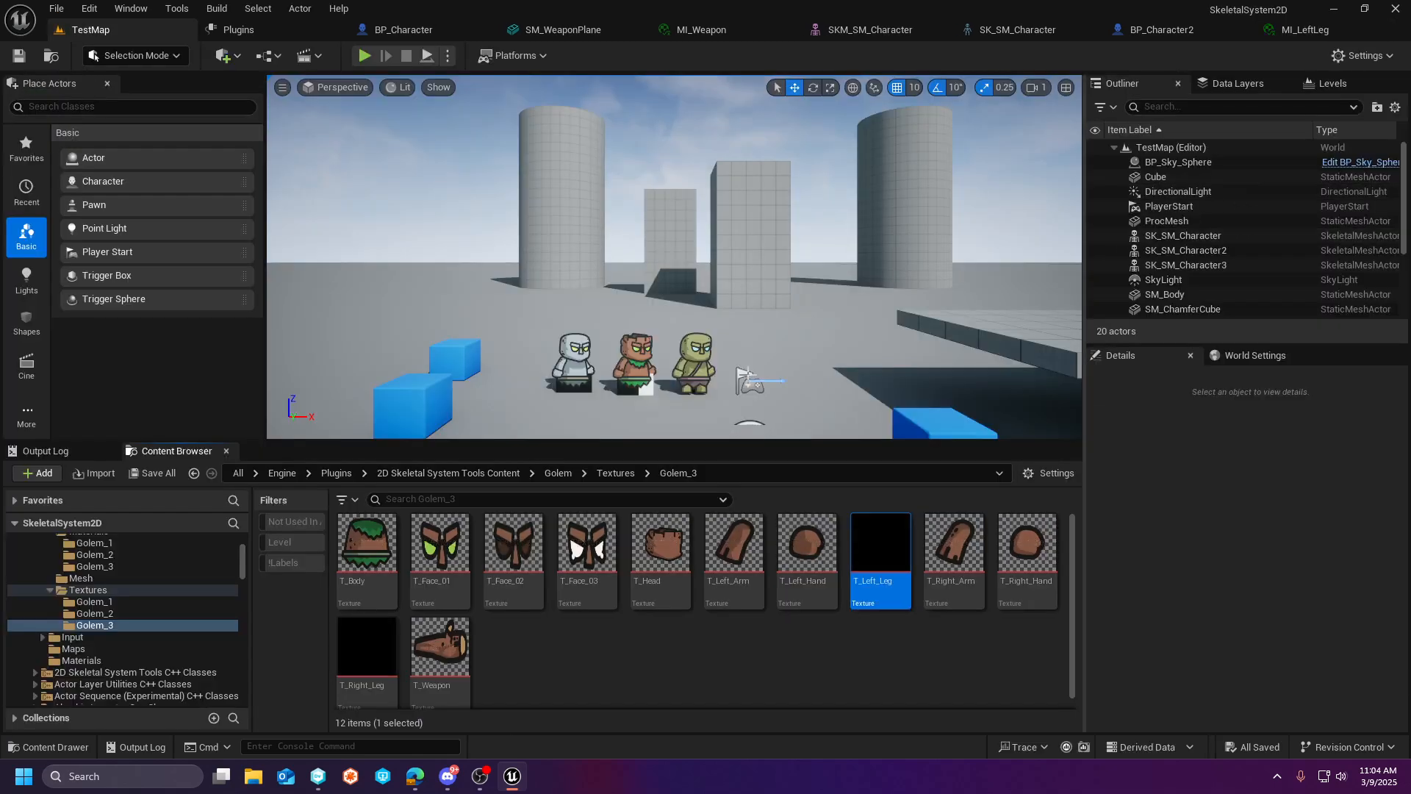
# - Open Golem_3's T_Left_Leg and T_Right_Leg textures in the texture editor so they load, returning to TestMap
pyautogui.doubleClick(901, 555)
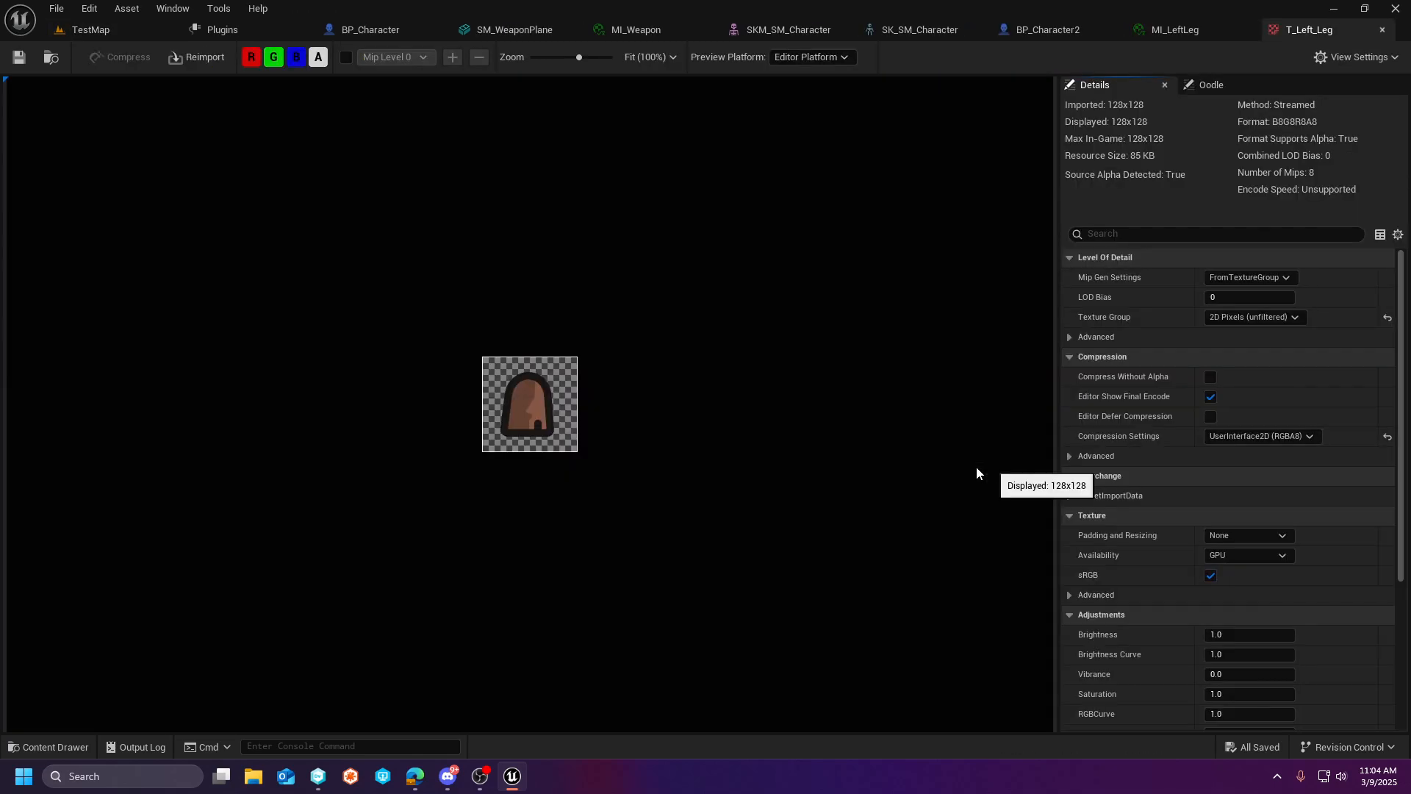
pyautogui.click(92, 30)
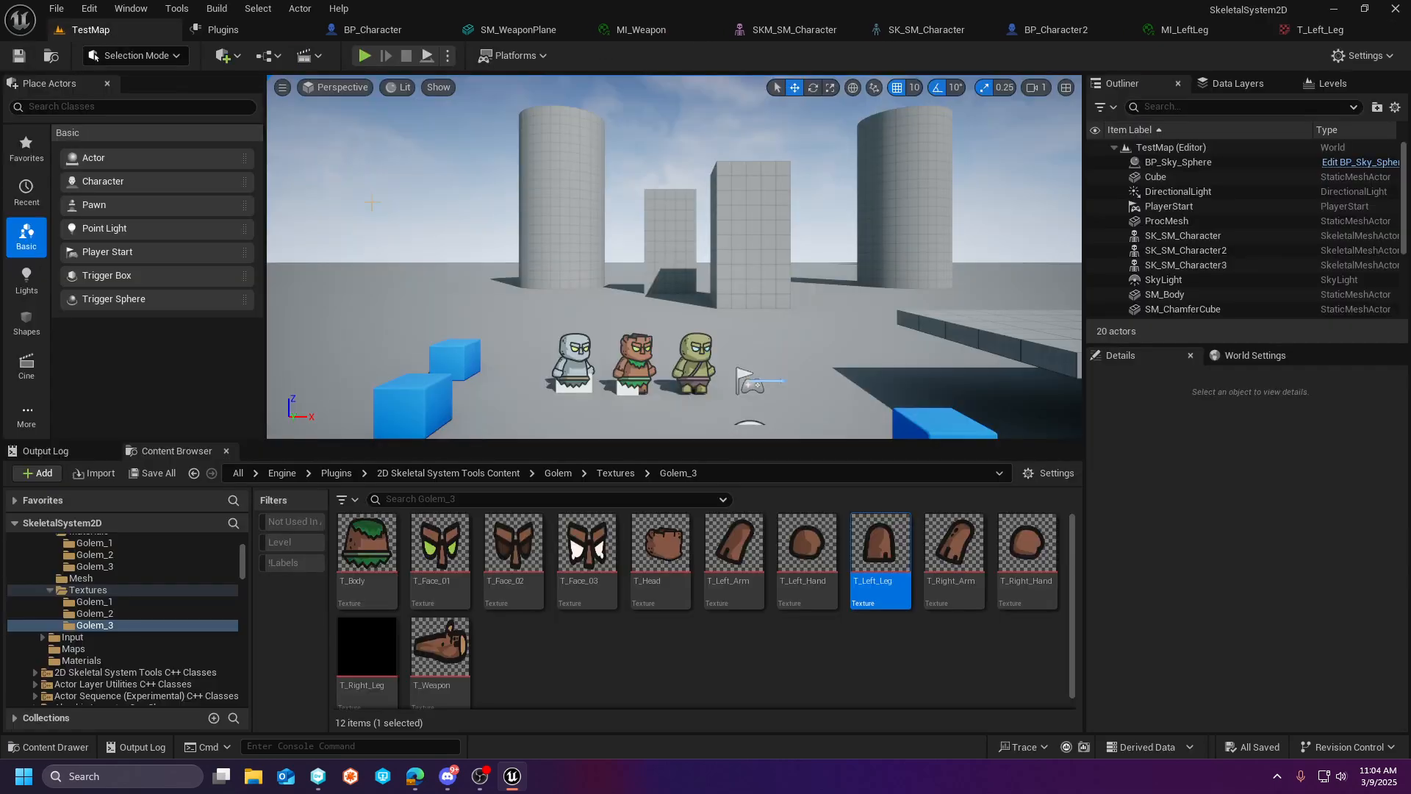
pyautogui.doubleClick(367, 647)
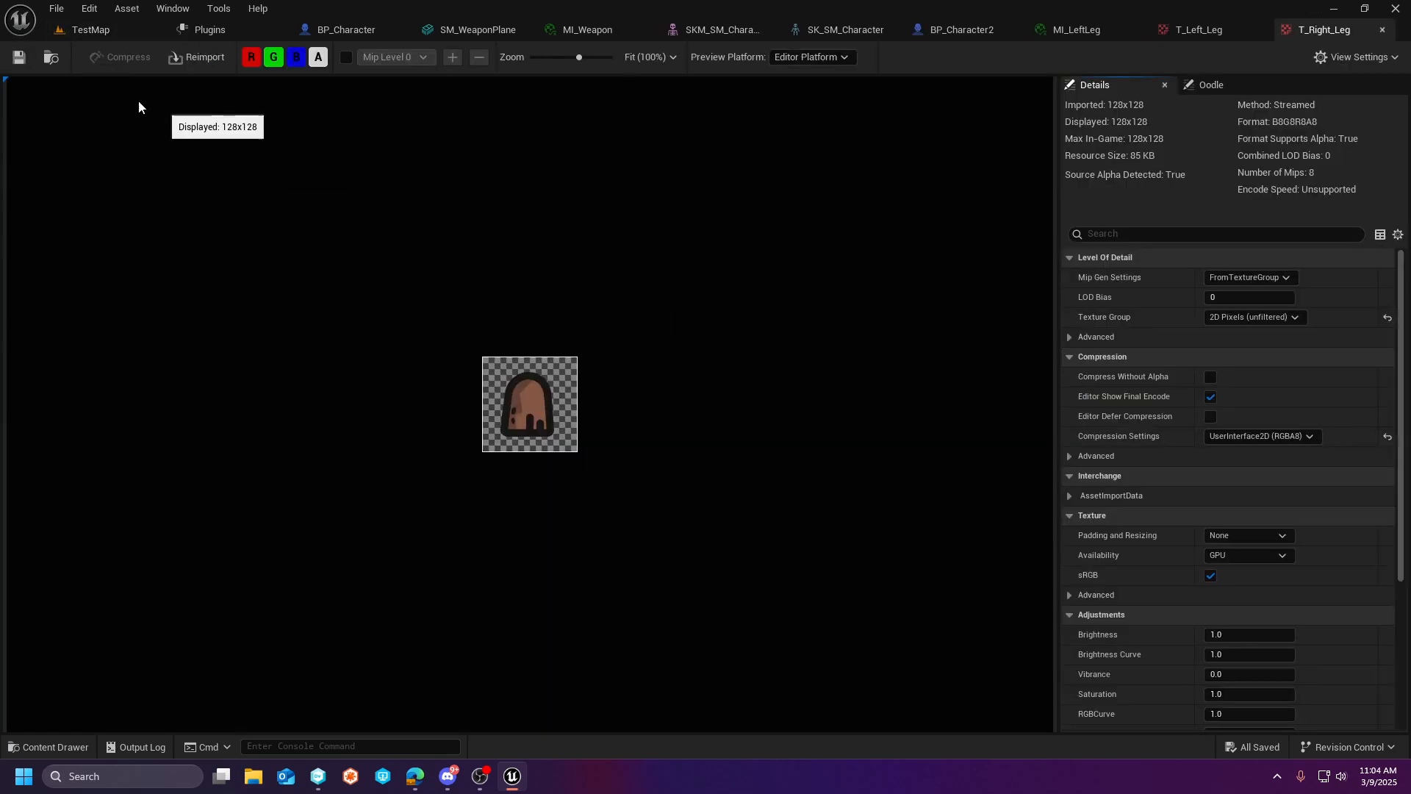
pyautogui.click(104, 33)
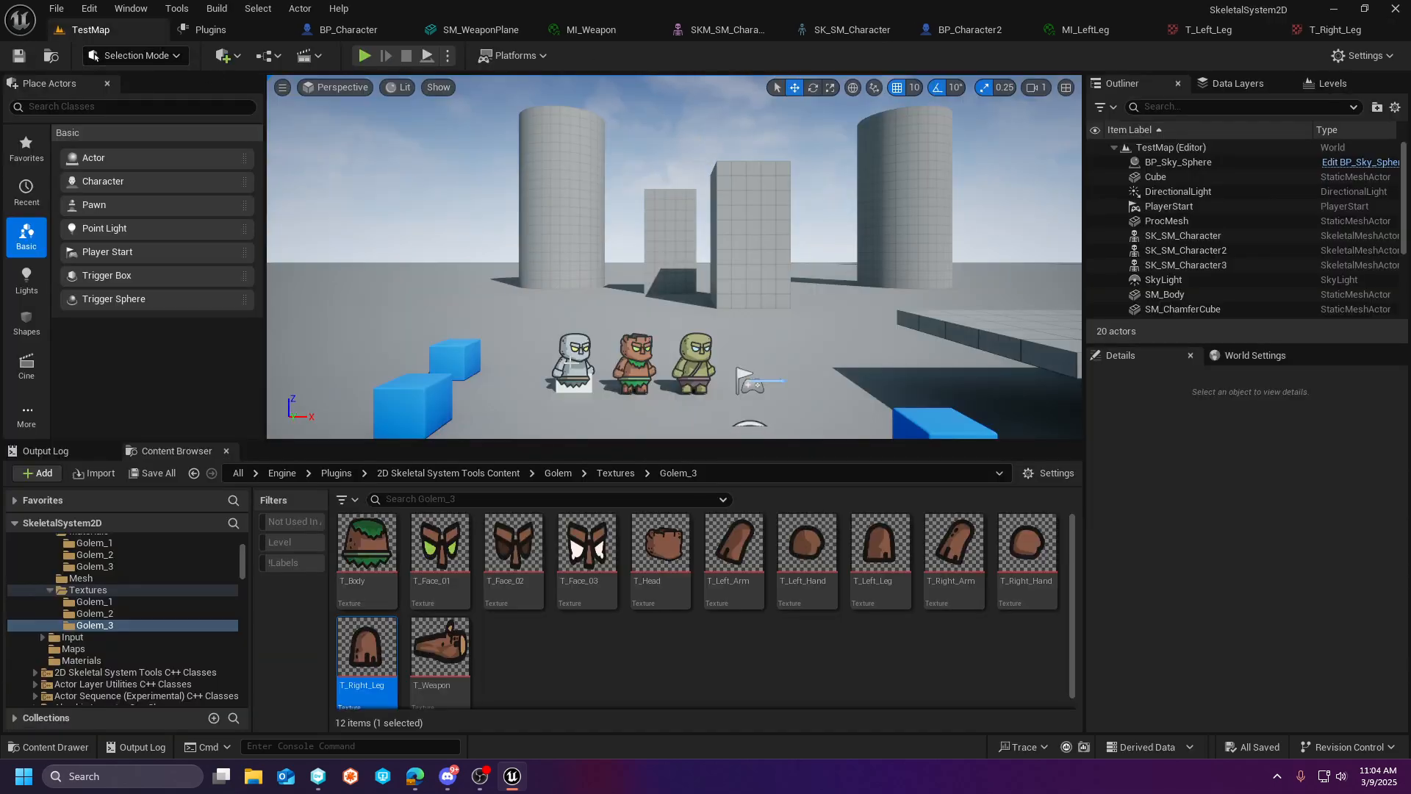
# - Select the grey SK_SM_Character golem in TestMap, open its MI_LeftLeg material and locate the T_Left_Leg texture in Golem_1
pyautogui.click(573, 364)
pyautogui.scroll(-5, 1249, 588)
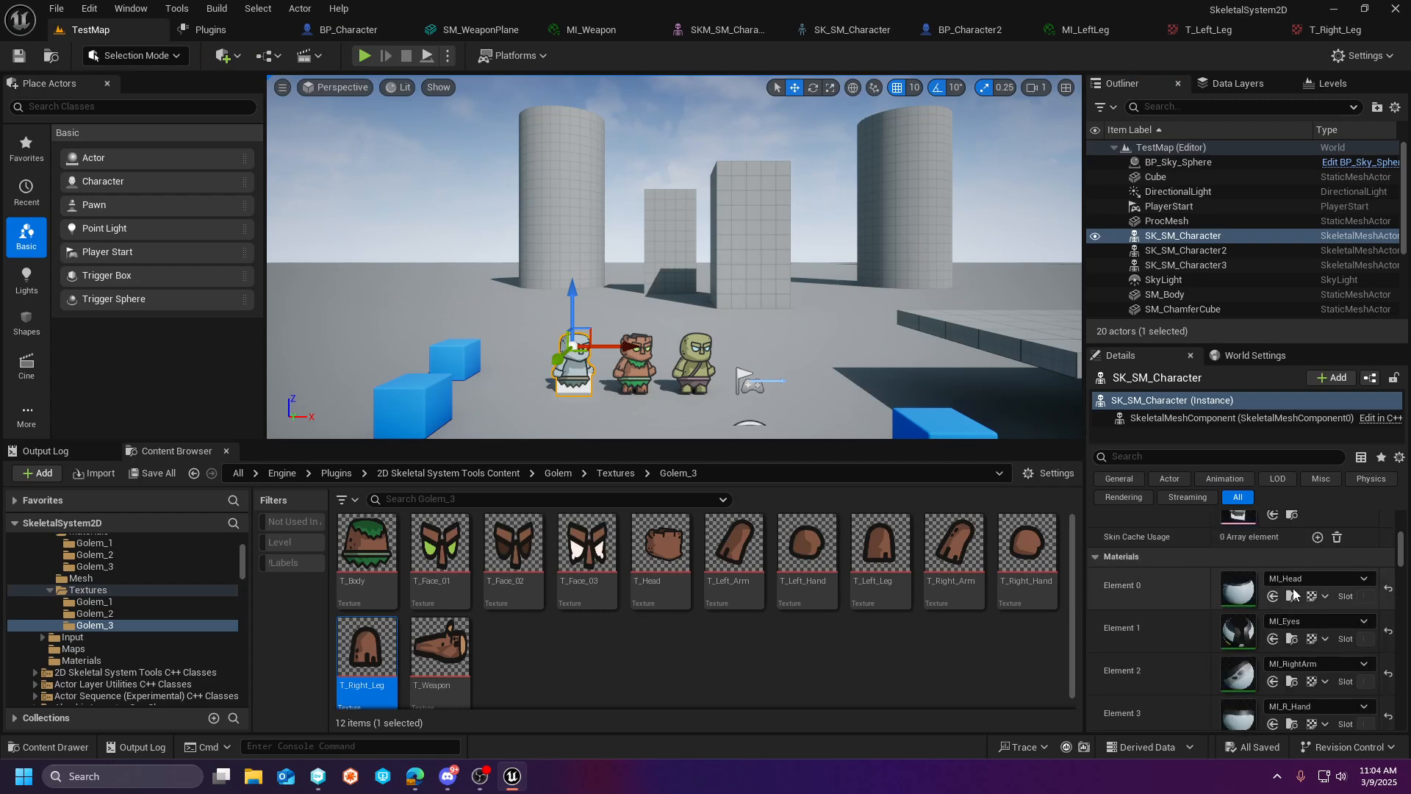
pyautogui.scroll(-5, 1293, 594)
pyautogui.click(1291, 593)
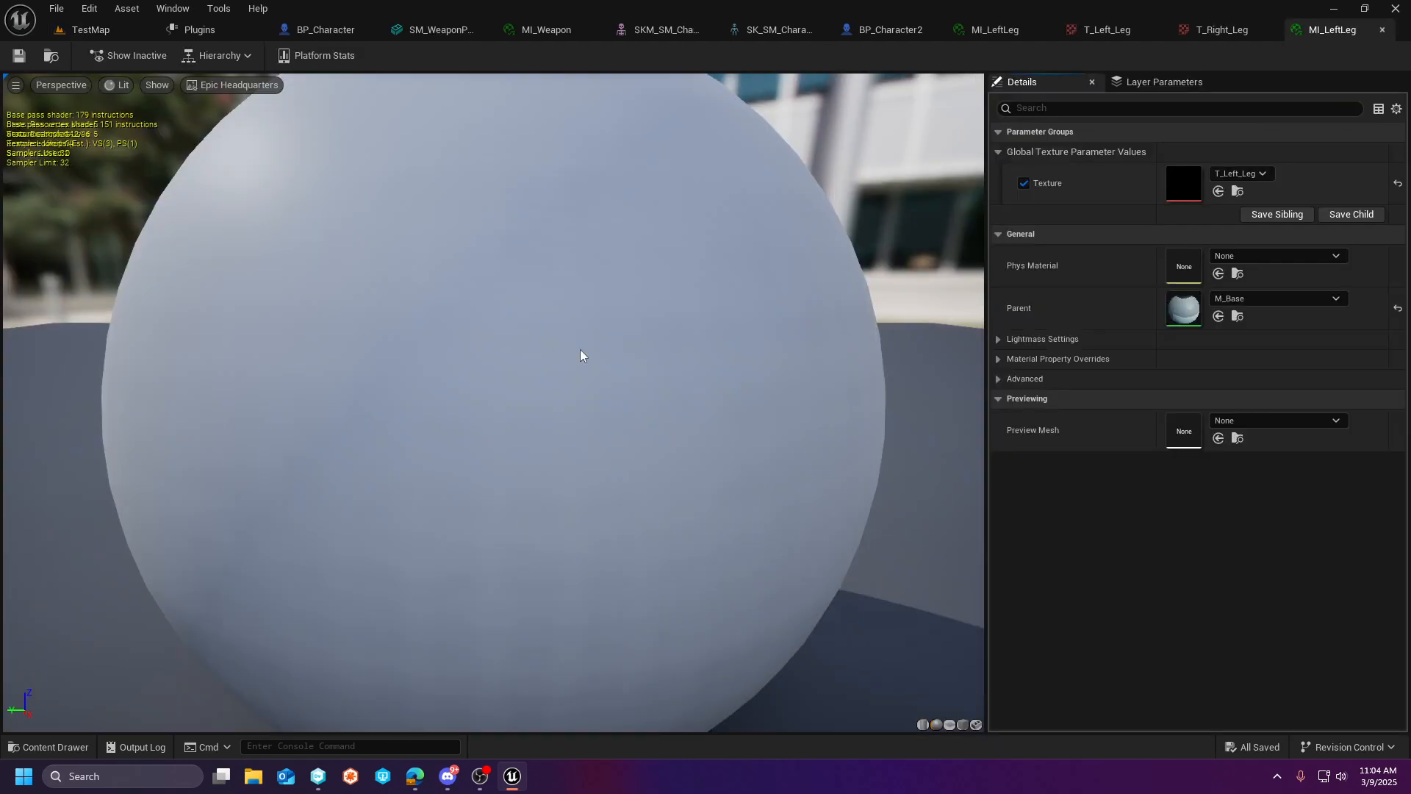
pyautogui.click(1238, 191)
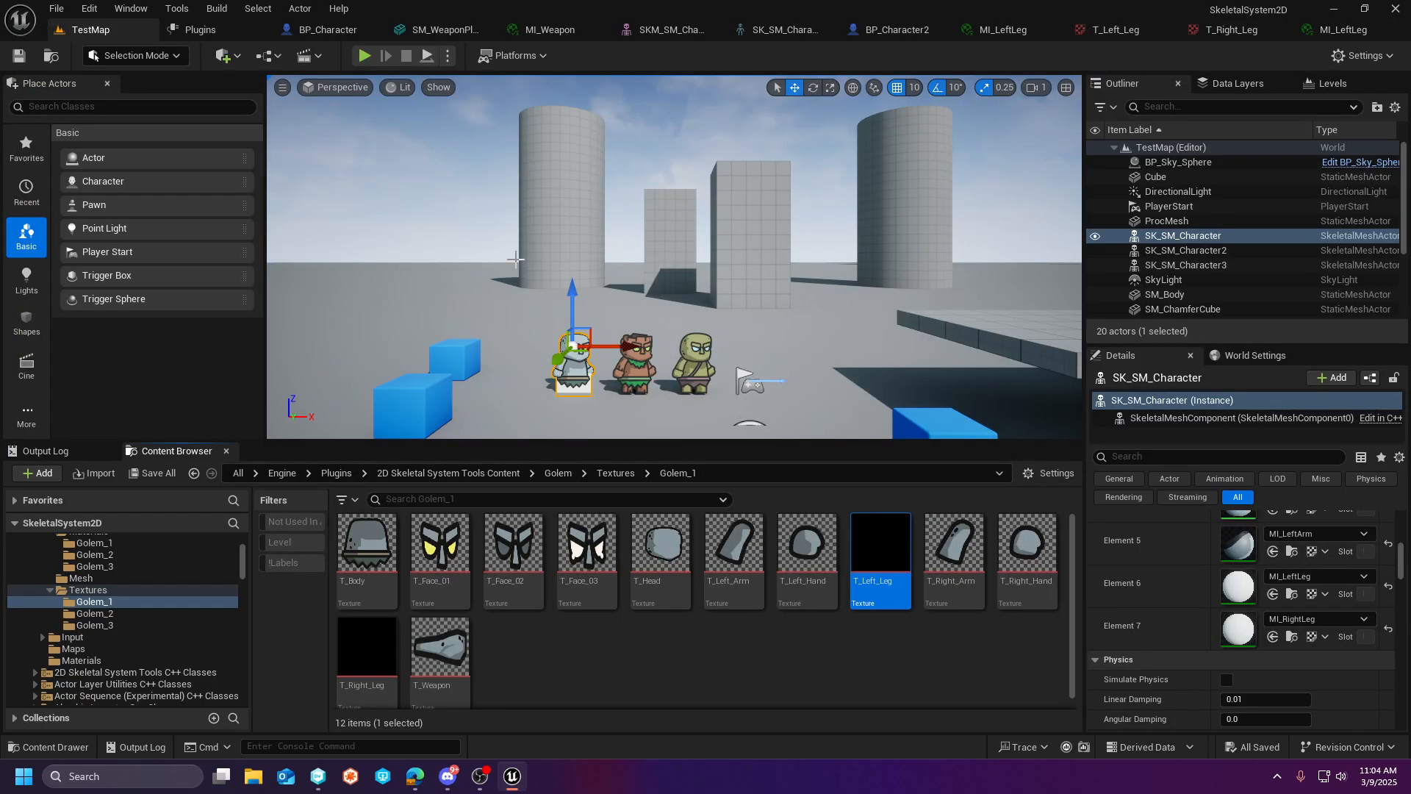
# - Open Golem_1's T_Left_Leg and T_Right_Leg textures in the texture editor so they load, returning to TestMap
pyautogui.doubleClick(882, 558)
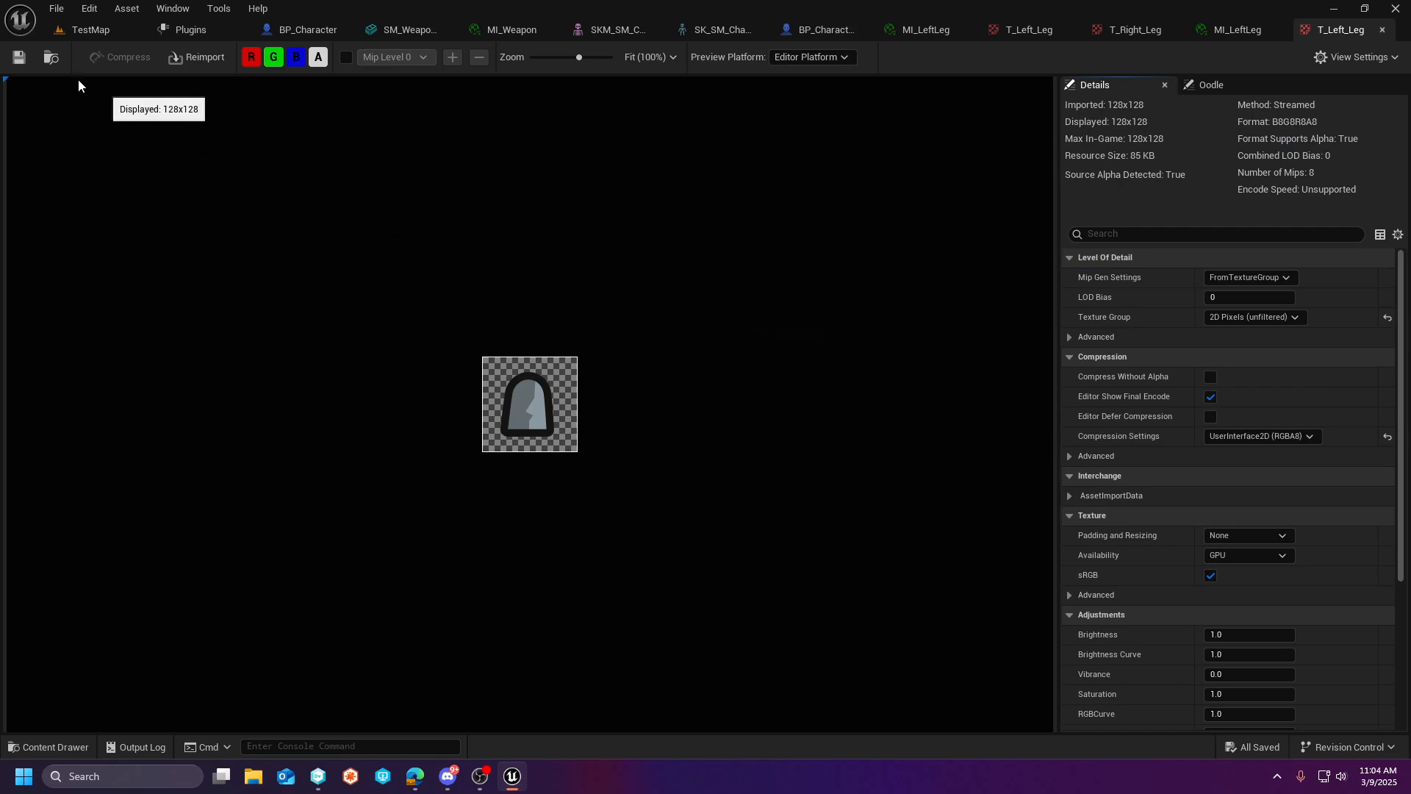
pyautogui.click(85, 31)
pyautogui.doubleClick(364, 650)
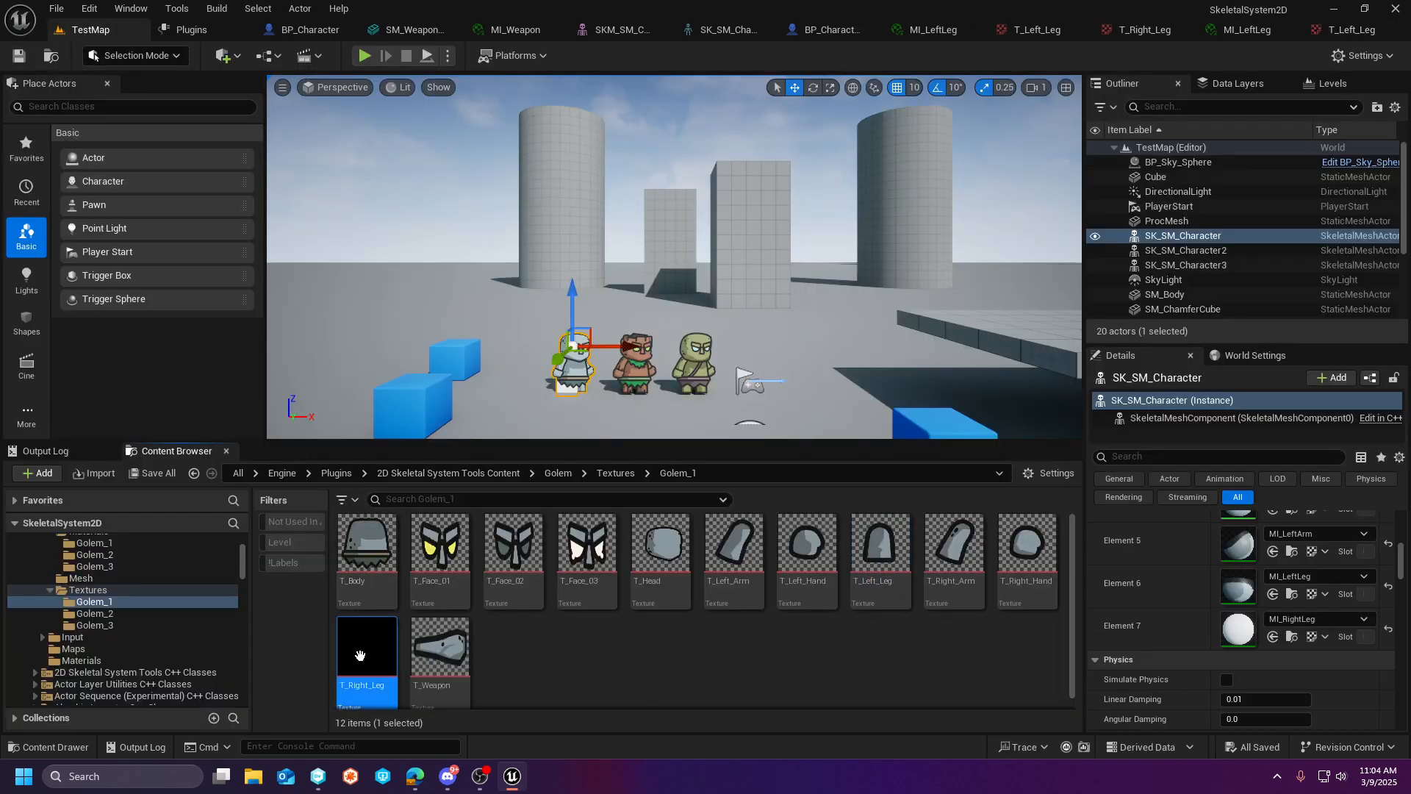
pyautogui.click(94, 31)
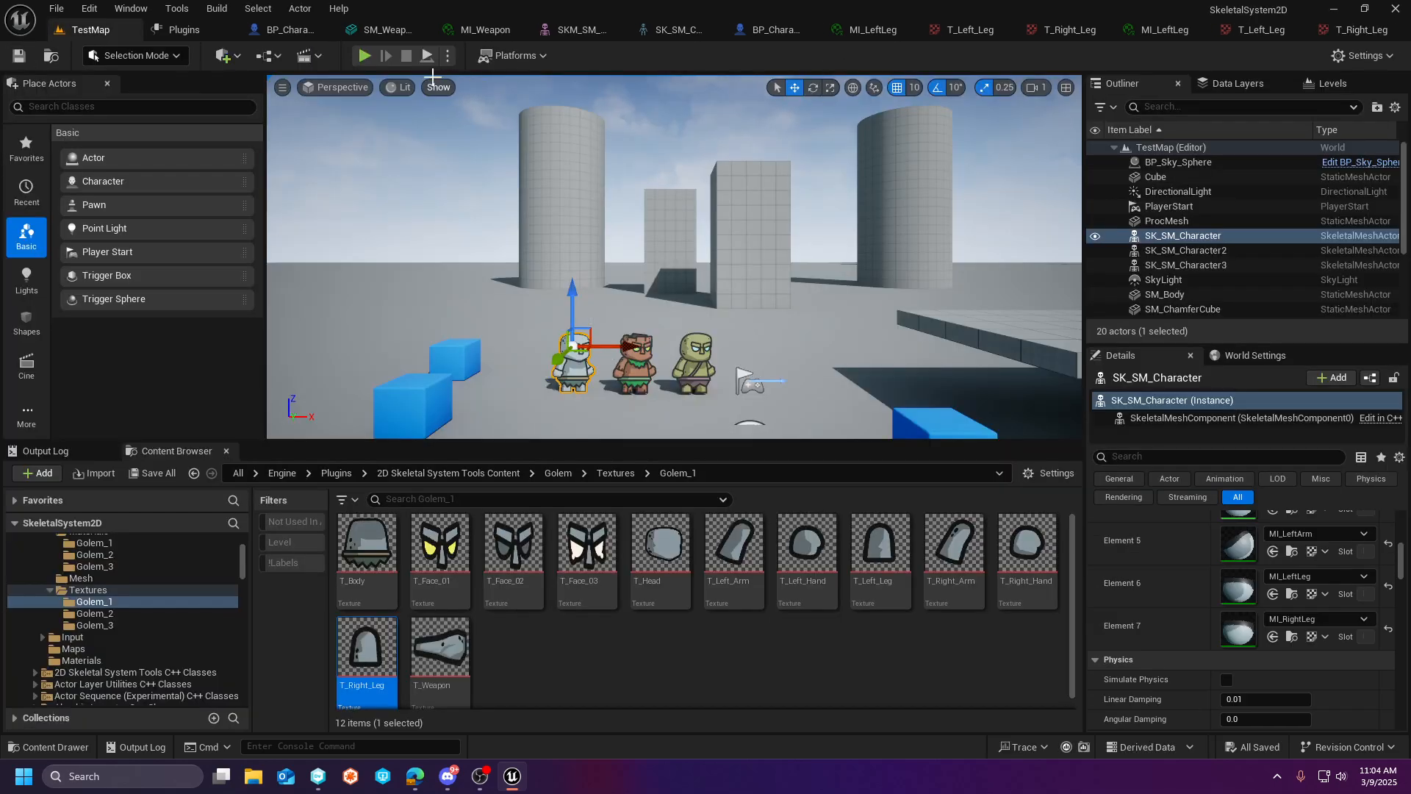
# - Play TestMap, walk the character right and left to check its legs, and stop the session
pyautogui.click(363, 57)
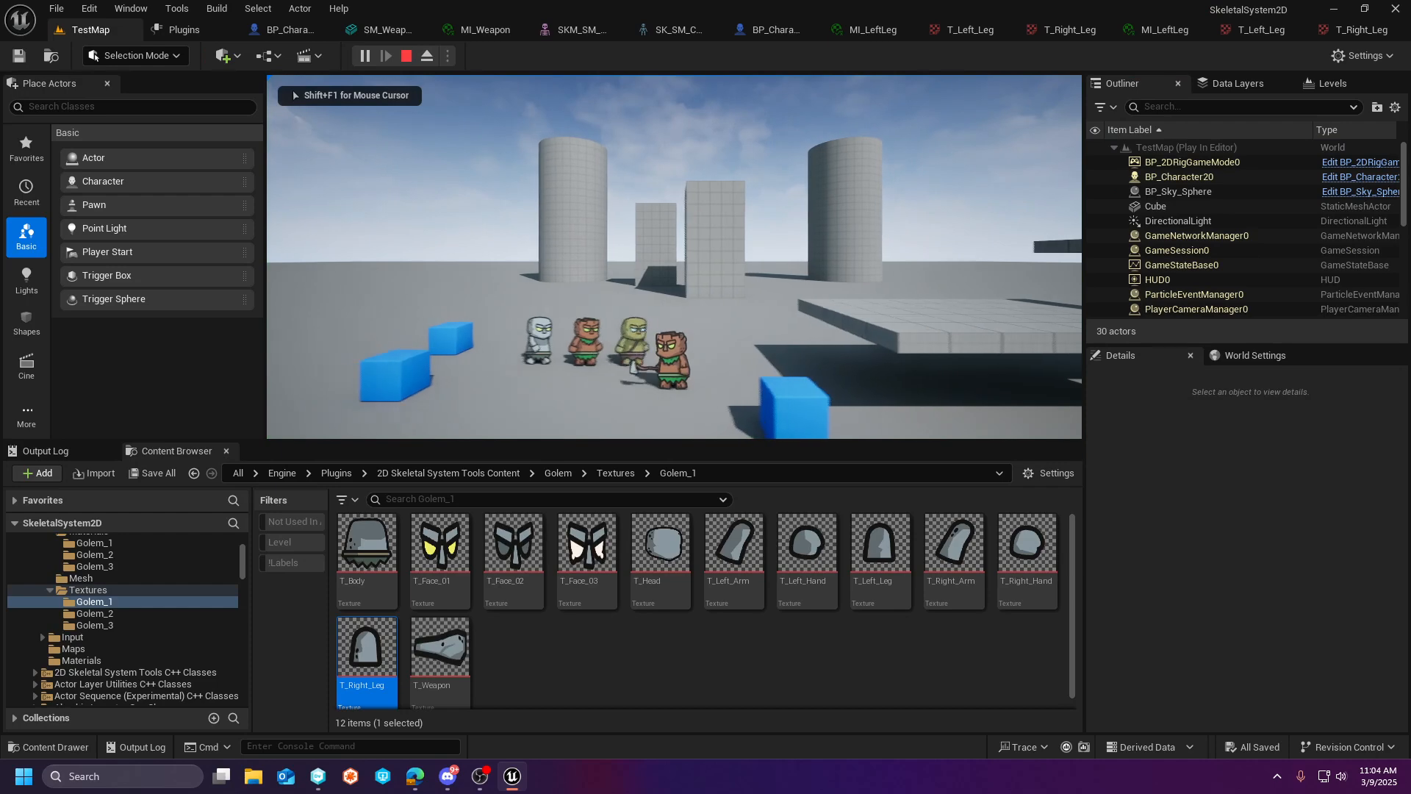
pyautogui.press('d')
pyautogui.press('a')
pyautogui.press('d')
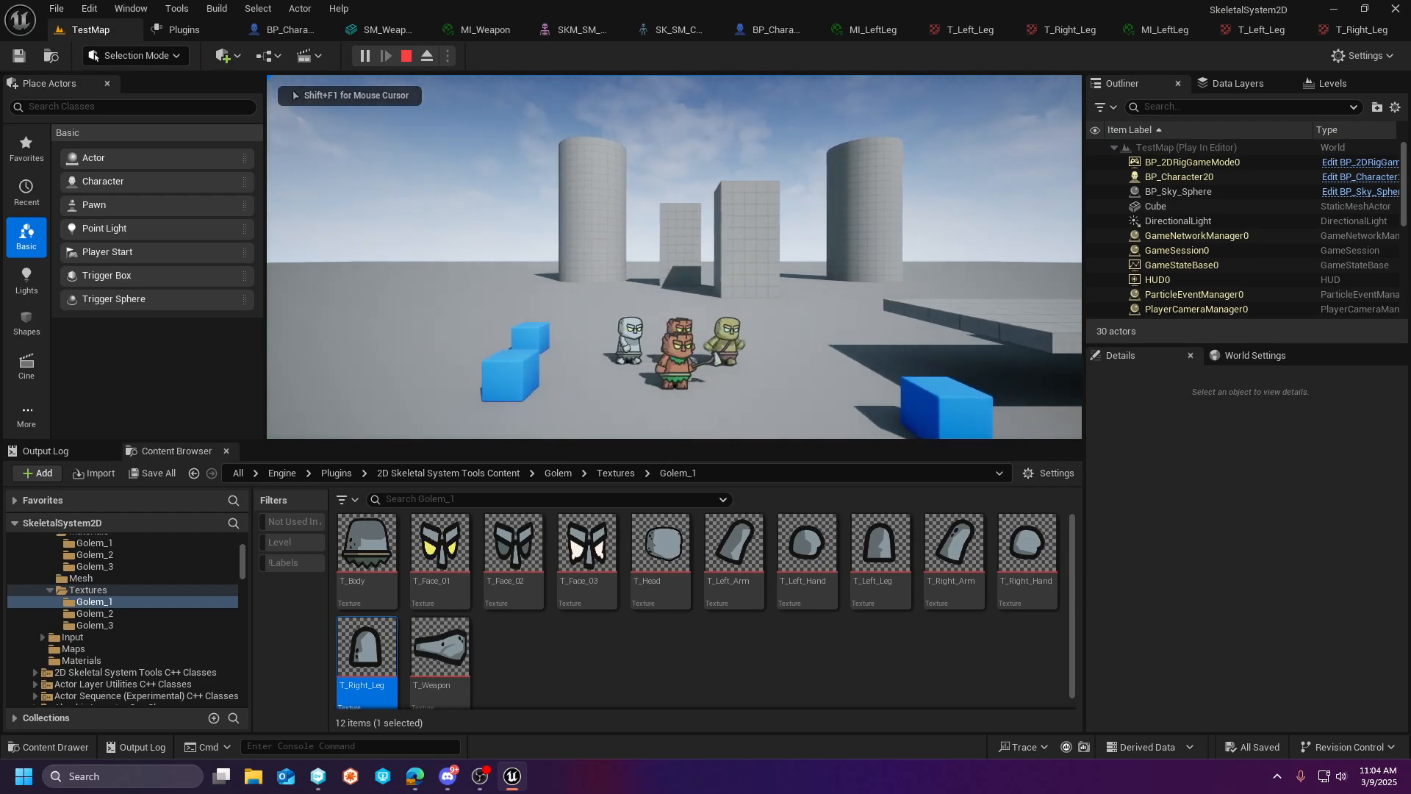
pyautogui.press('Escape')
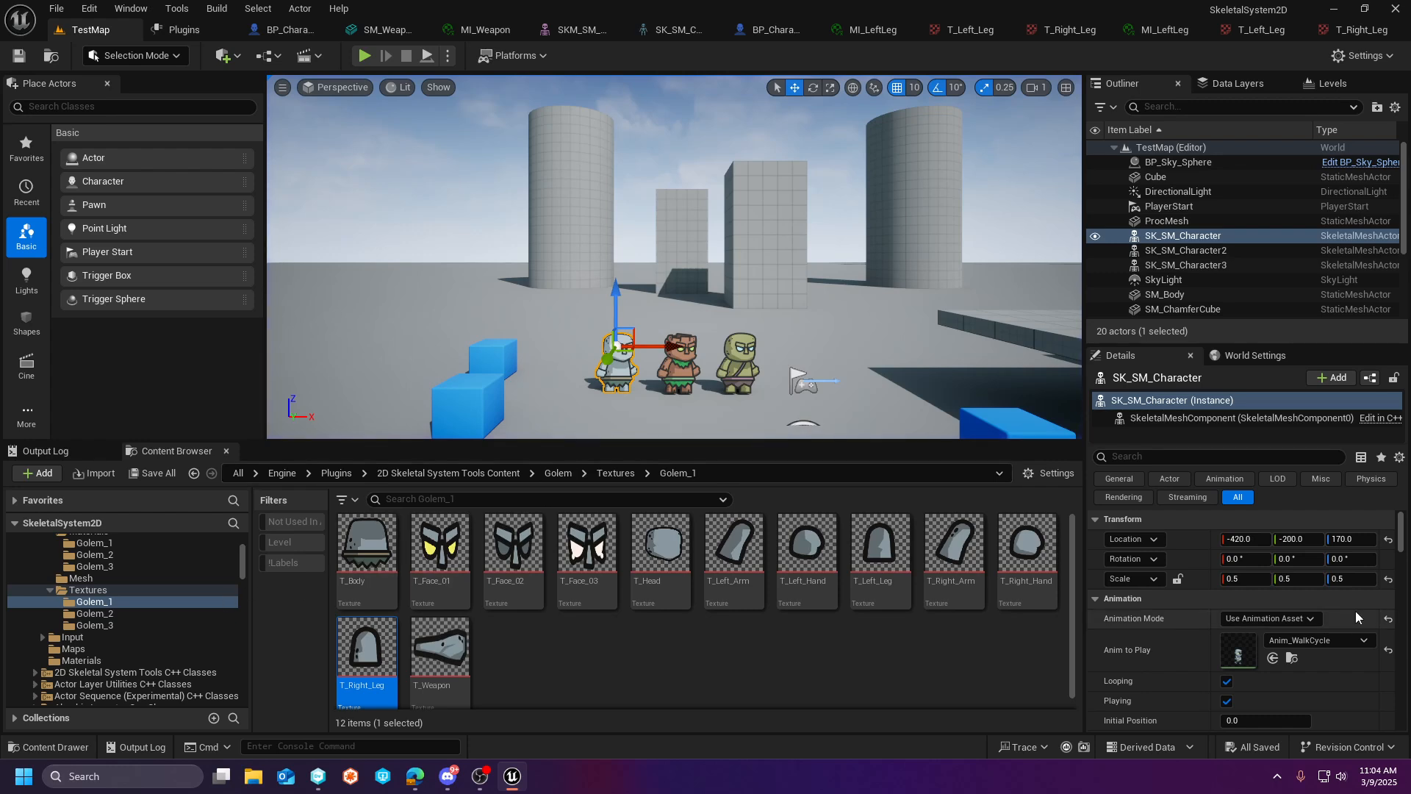
# - Open BP_Character2 in the full Blueprint editor and select its inherited StaticMesh component to review the weapon socket, mesh and material
pyautogui.scroll(4, 184, 599)
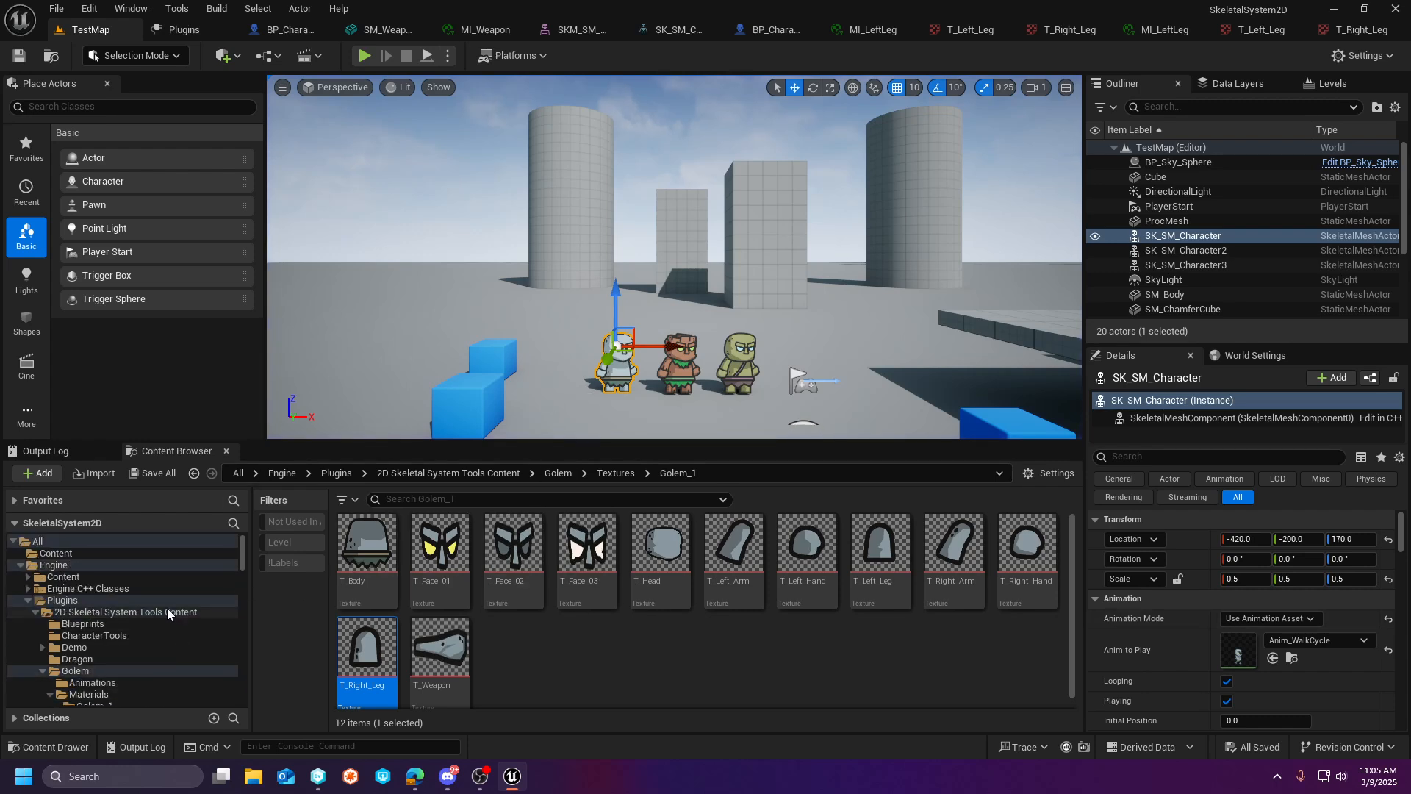
pyautogui.click(83, 624)
pyautogui.click(496, 544)
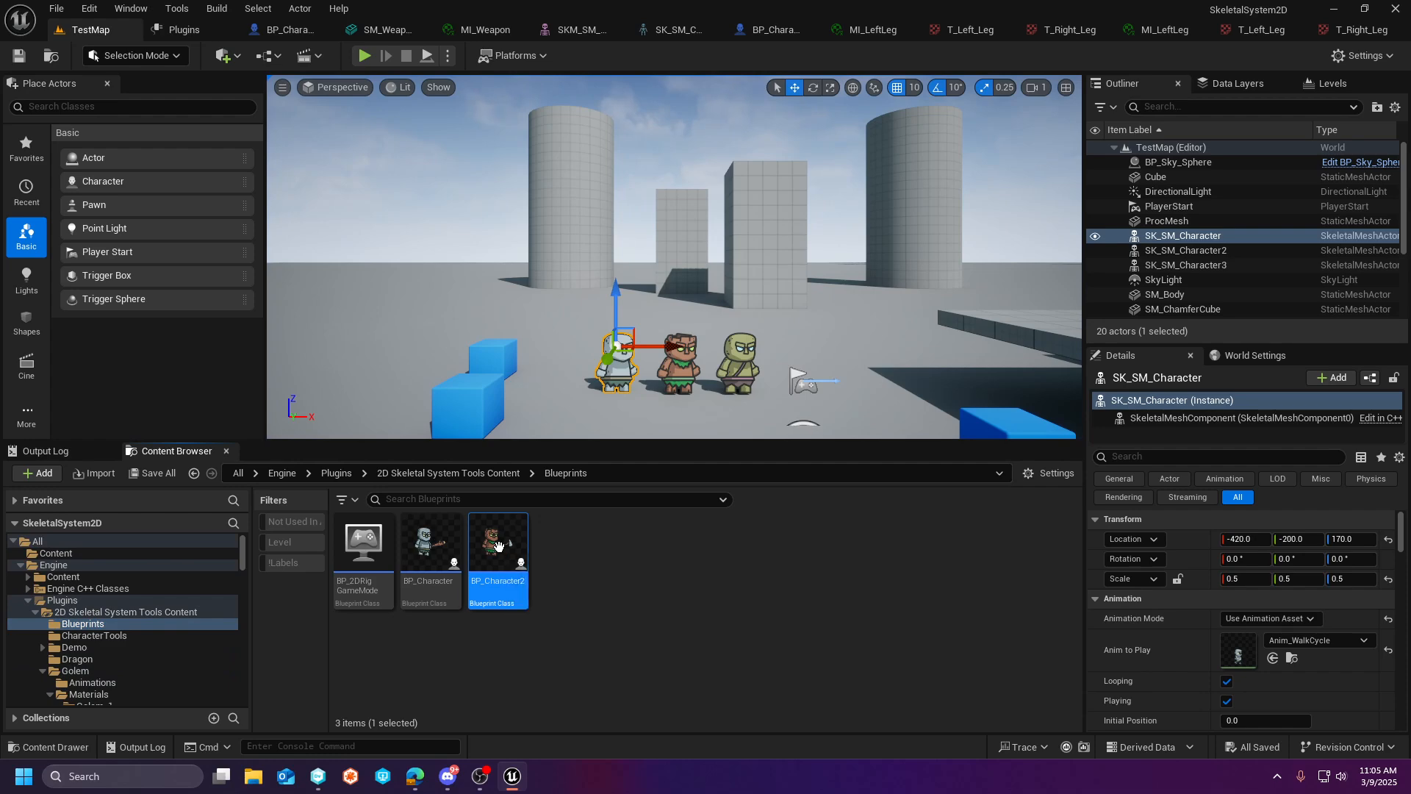
pyautogui.doubleClick(498, 545)
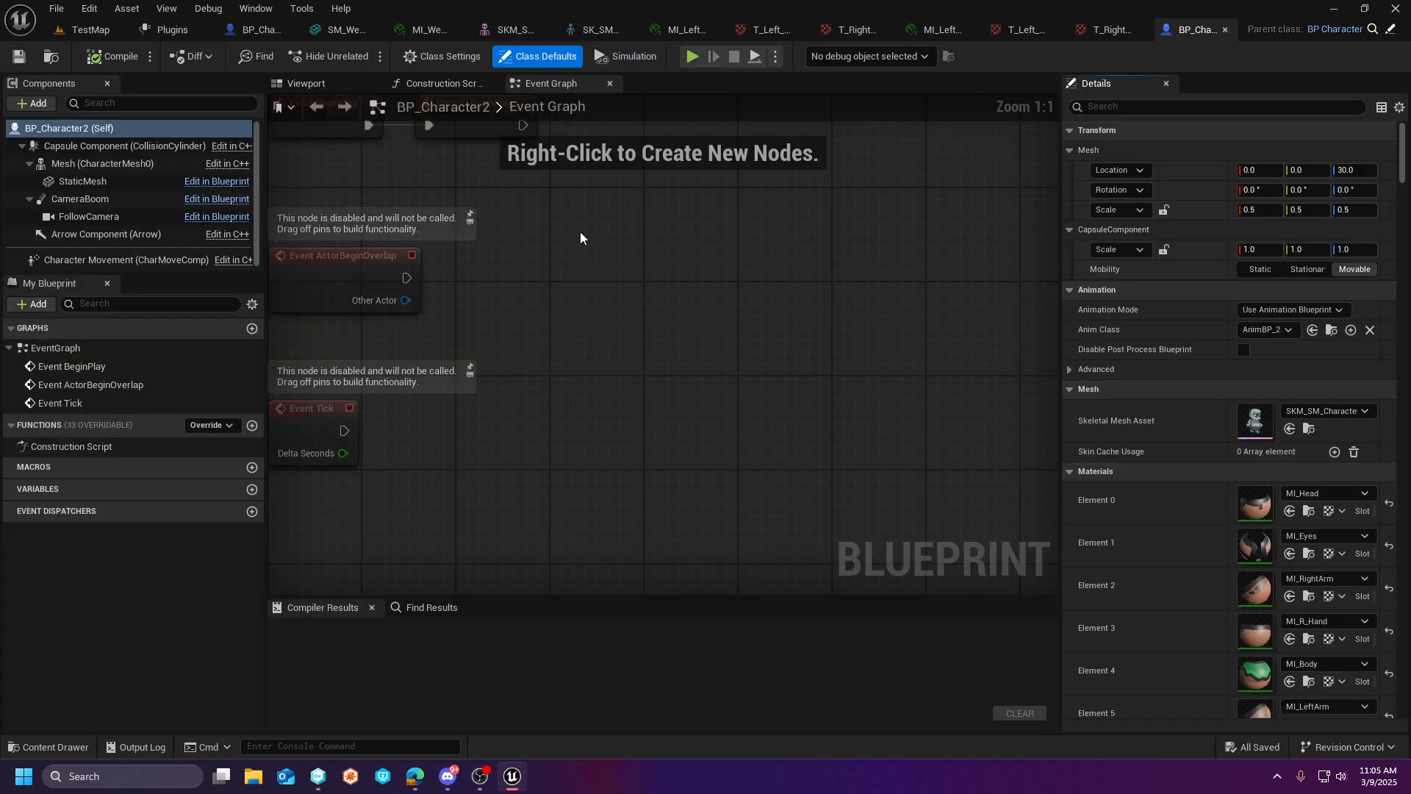
pyautogui.click(82, 181)
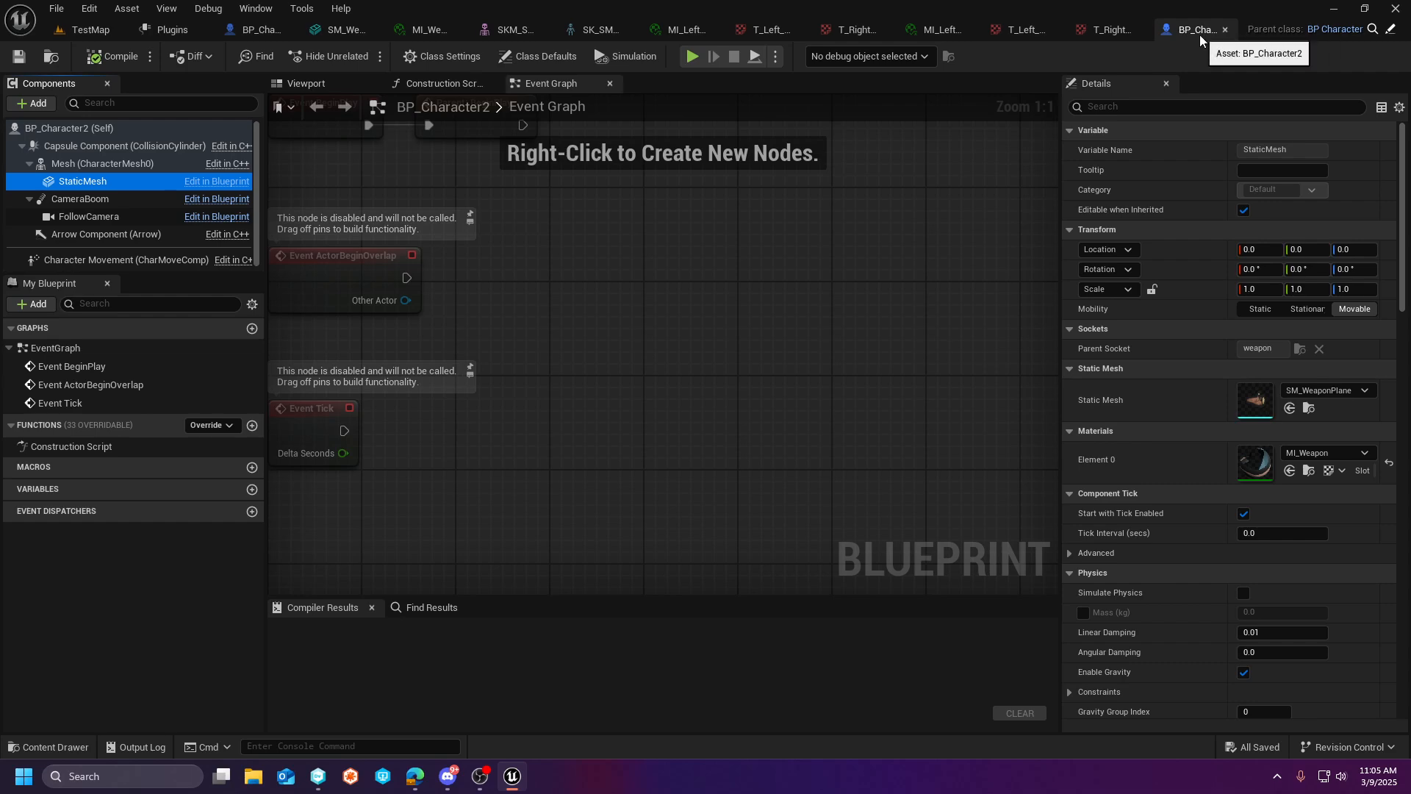
# - Compare the StaticMesh weapon settings of BP_Character with those of BP_Character2, opening each blueprint from the Blueprints folder
pyautogui.click(110, 29)
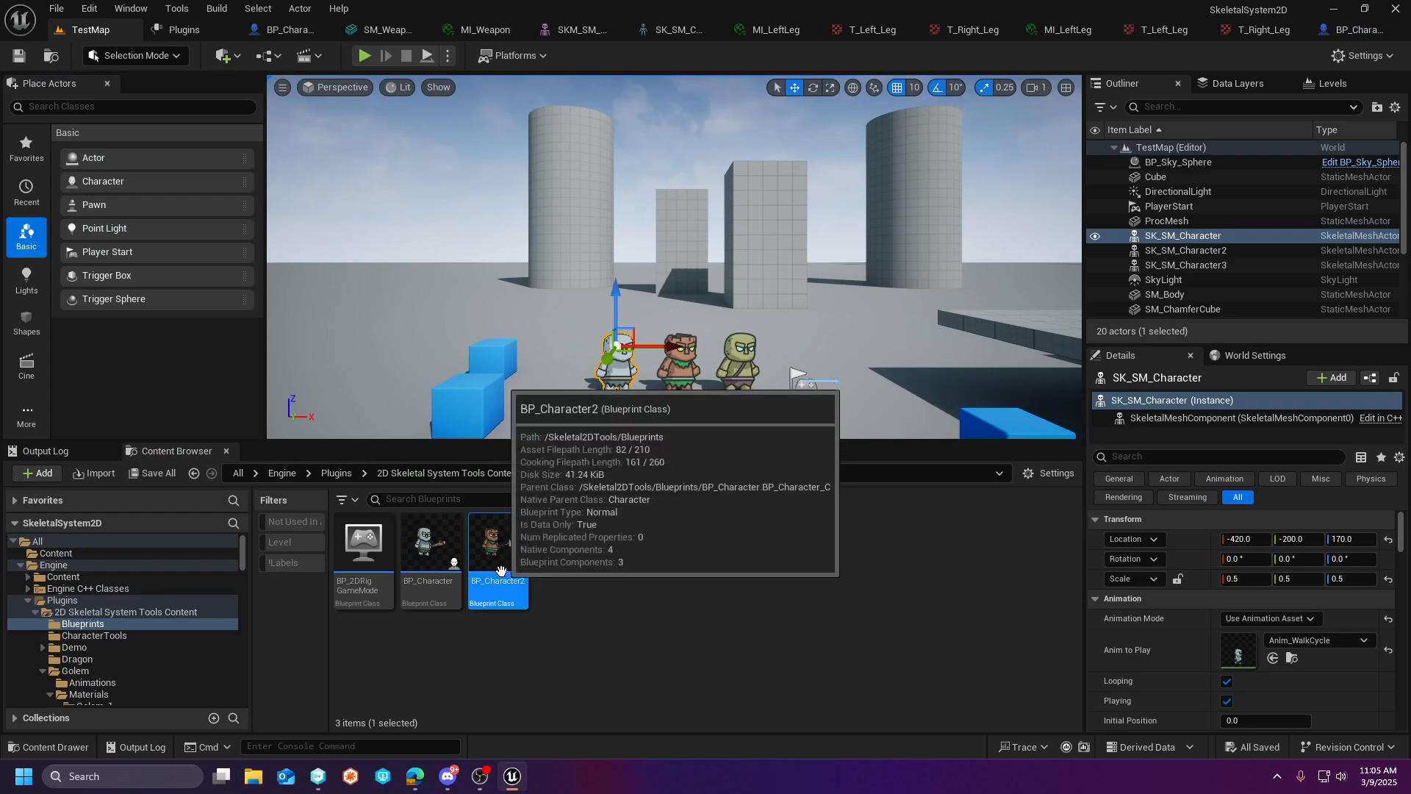
pyautogui.doubleClick(430, 548)
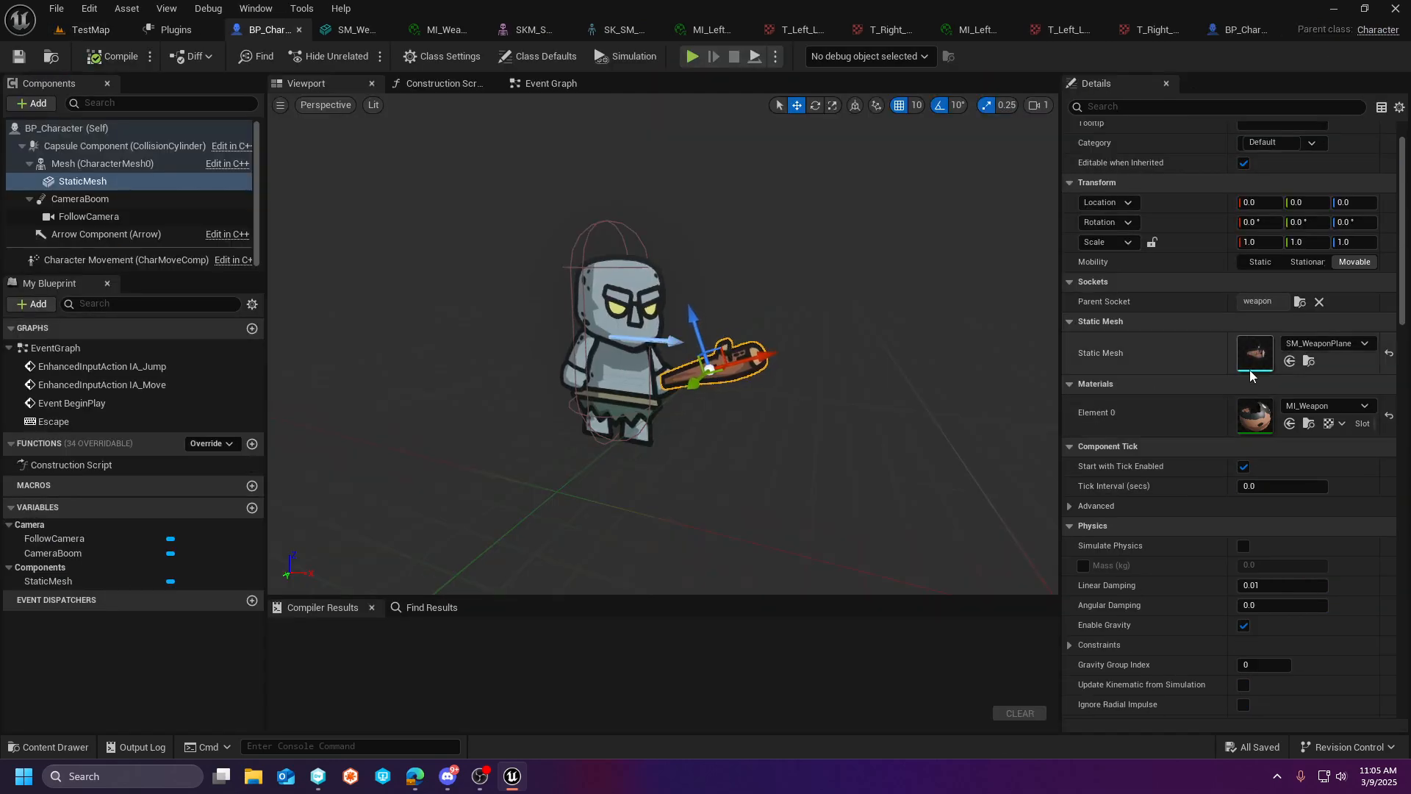
pyautogui.click(90, 31)
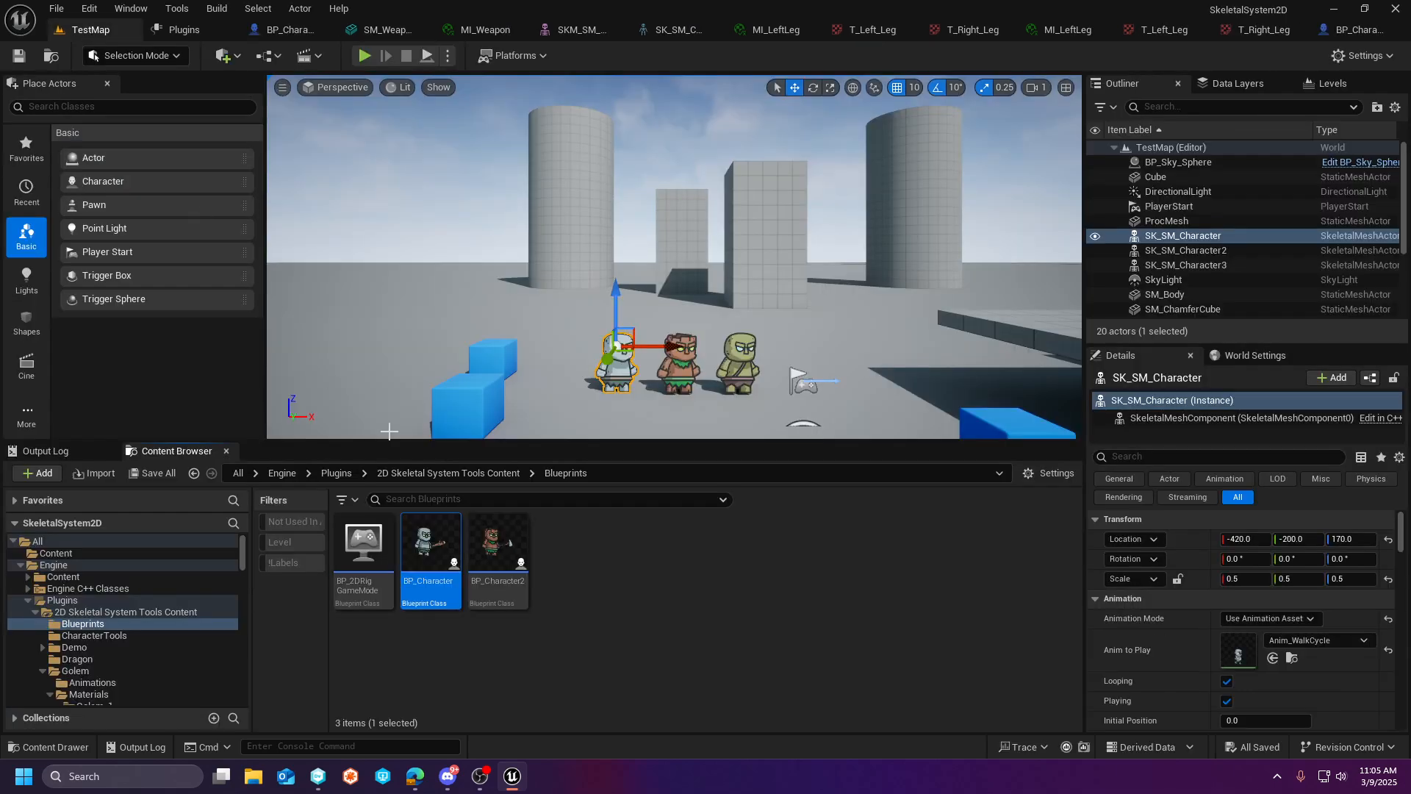
pyautogui.doubleClick(522, 570)
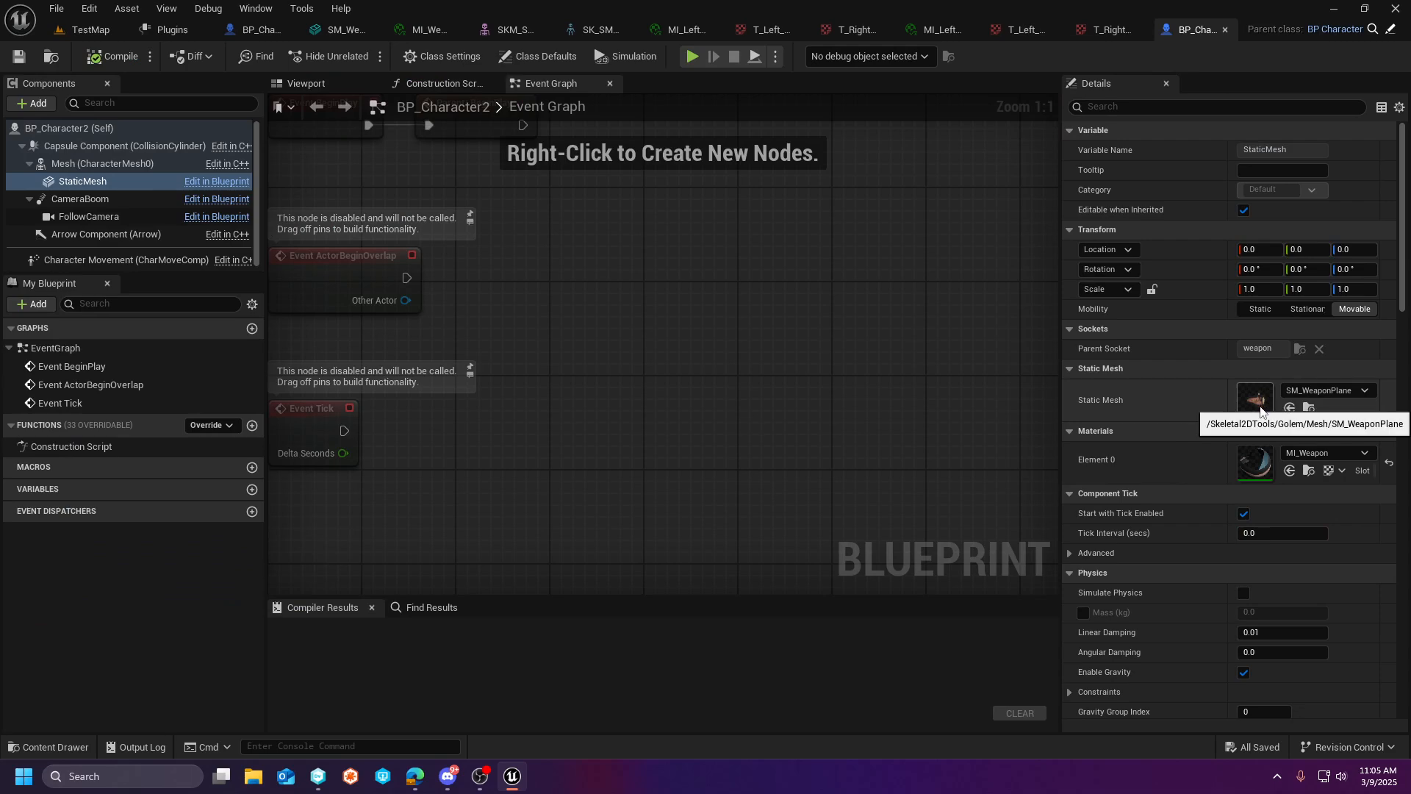
# - Try Golem_3's and then Golem_2's MI_Weapon material on BP_Character2's StaticMesh, saving after the first and previewing the weapon in the viewport
pyautogui.click(1317, 455)
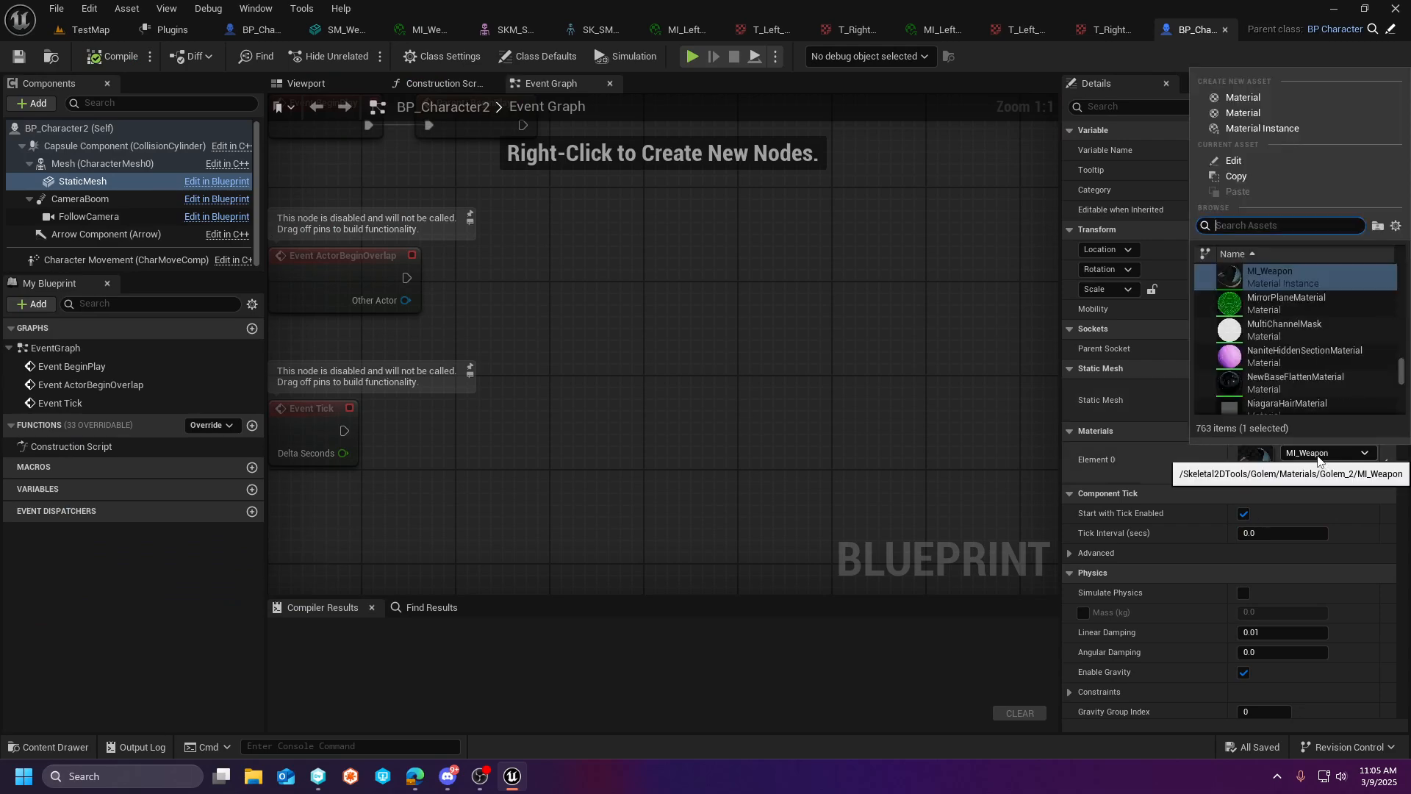
pyautogui.scroll(2, 1302, 283)
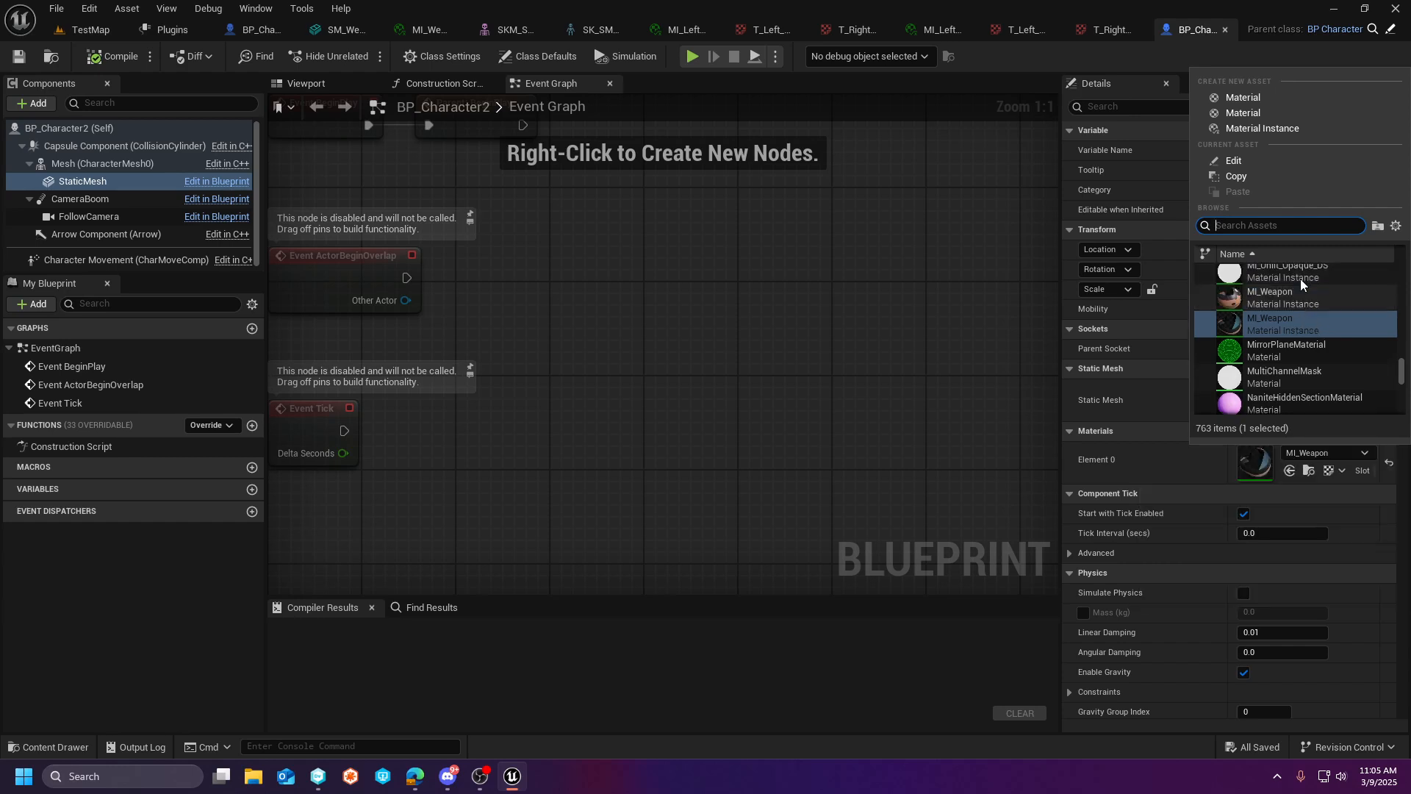
pyautogui.click(1281, 324)
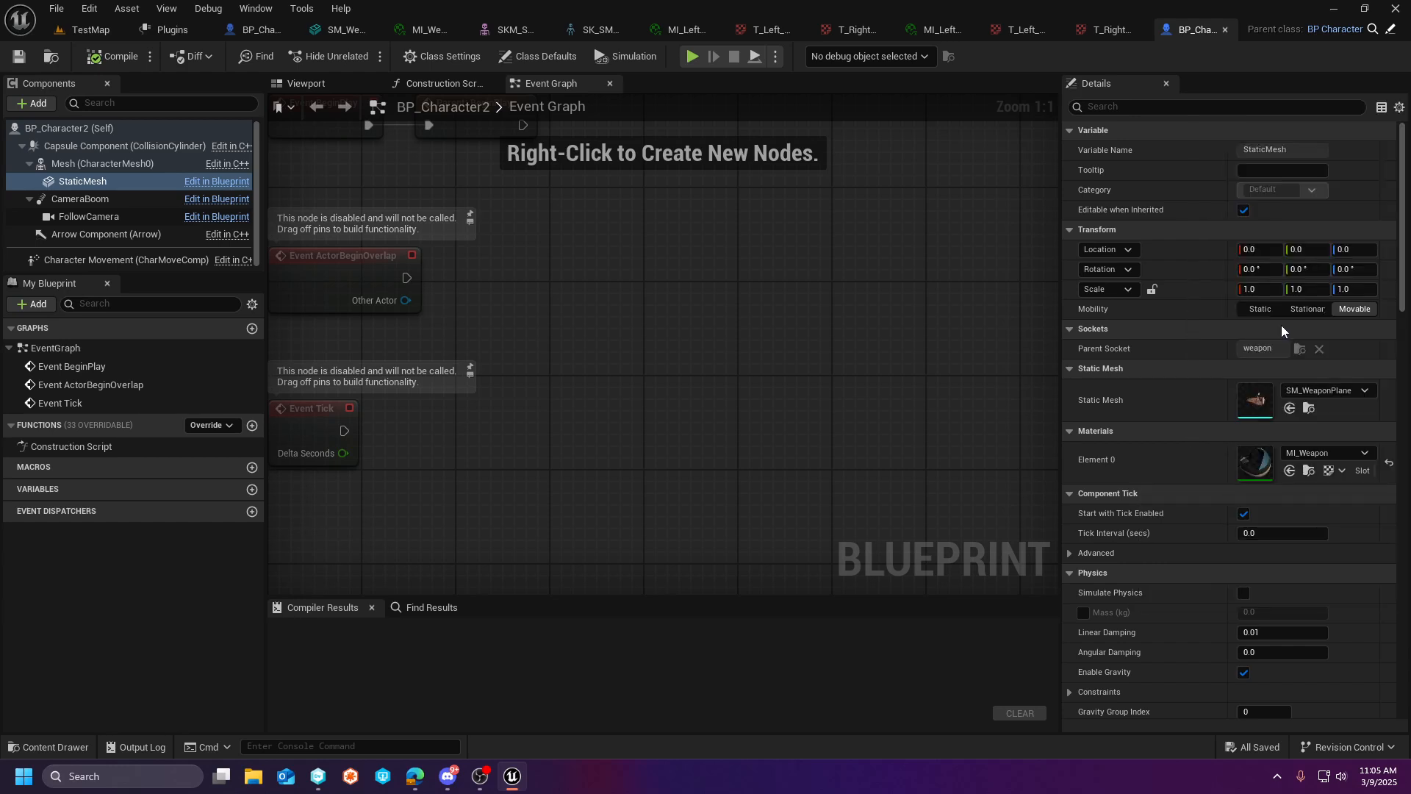
pyautogui.click(17, 58)
pyautogui.click(306, 83)
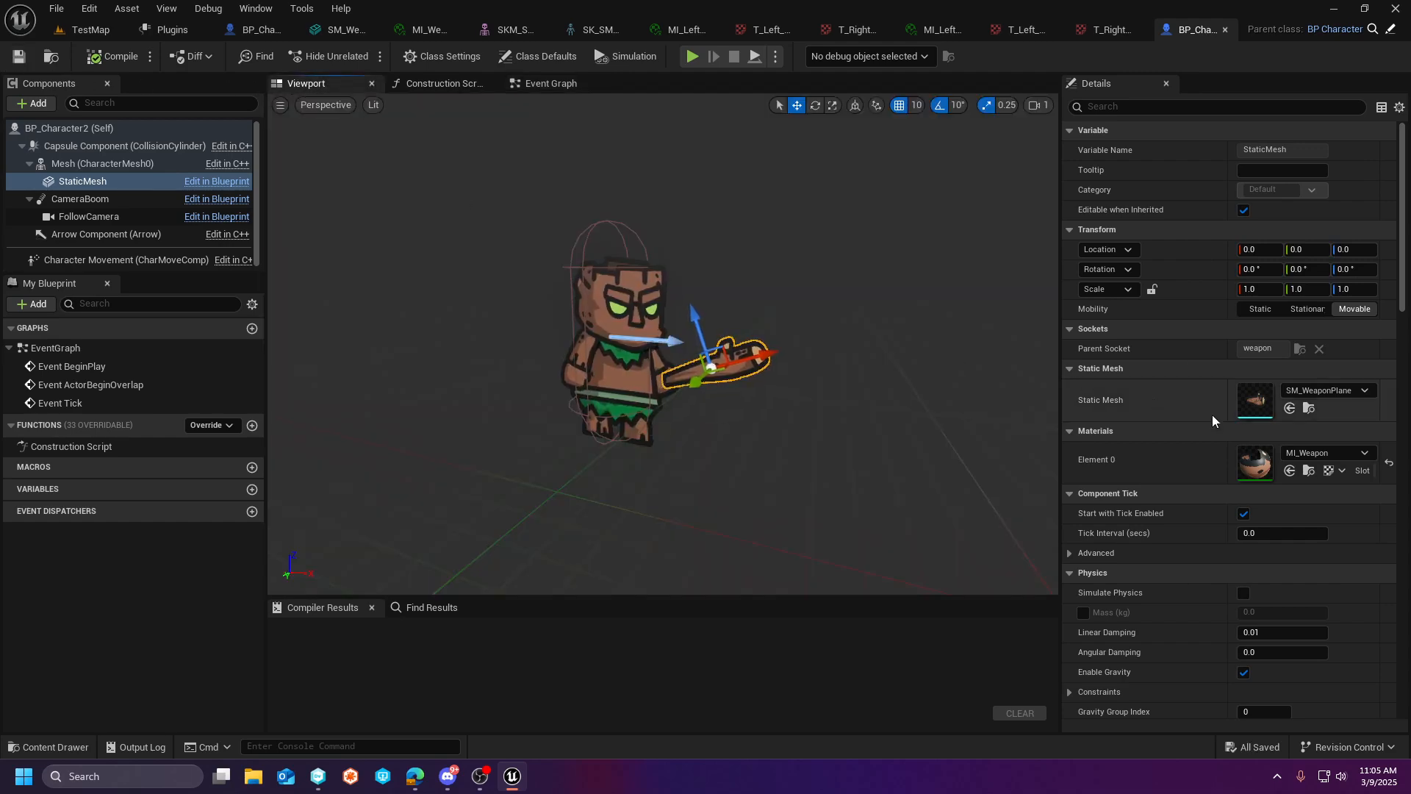
pyautogui.click(1326, 452)
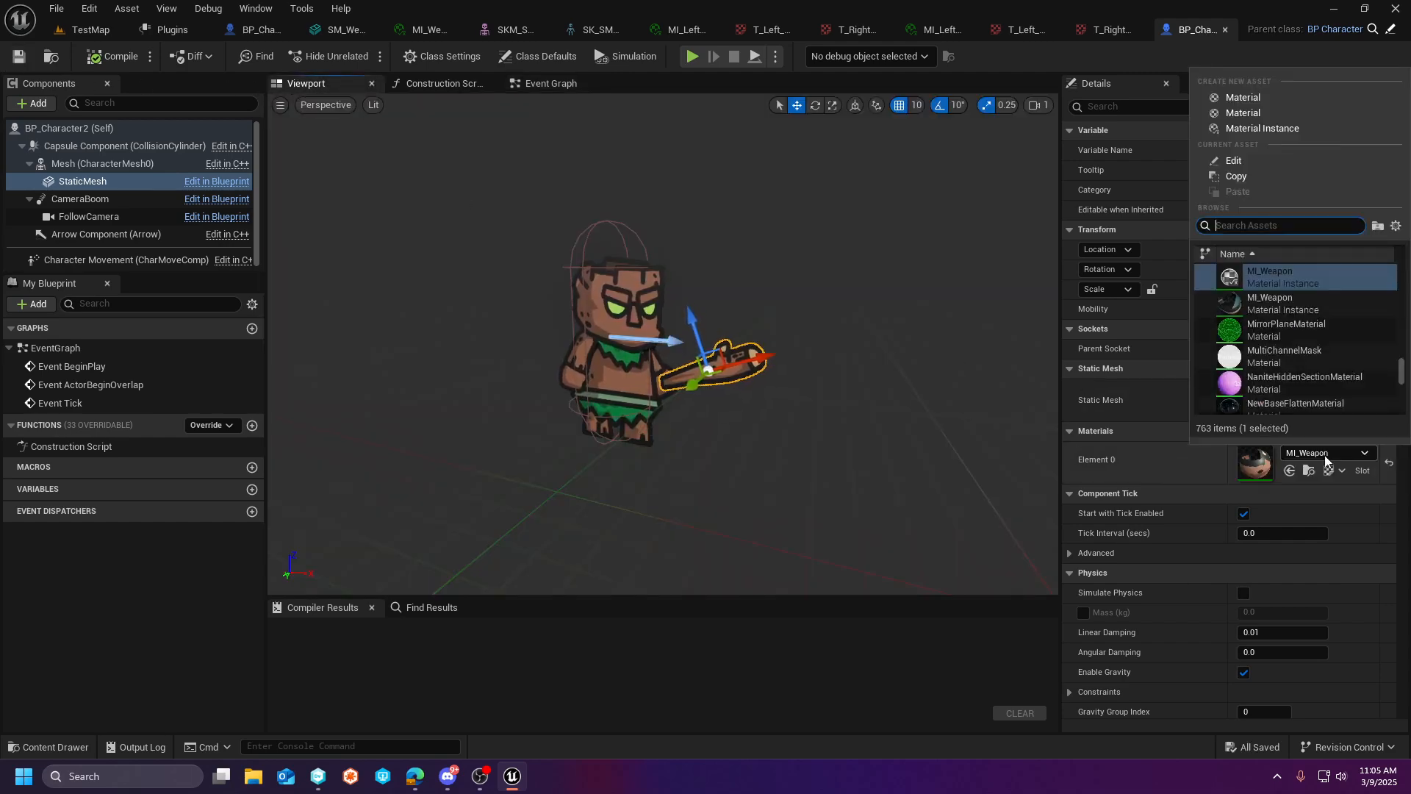
pyautogui.click(1305, 308)
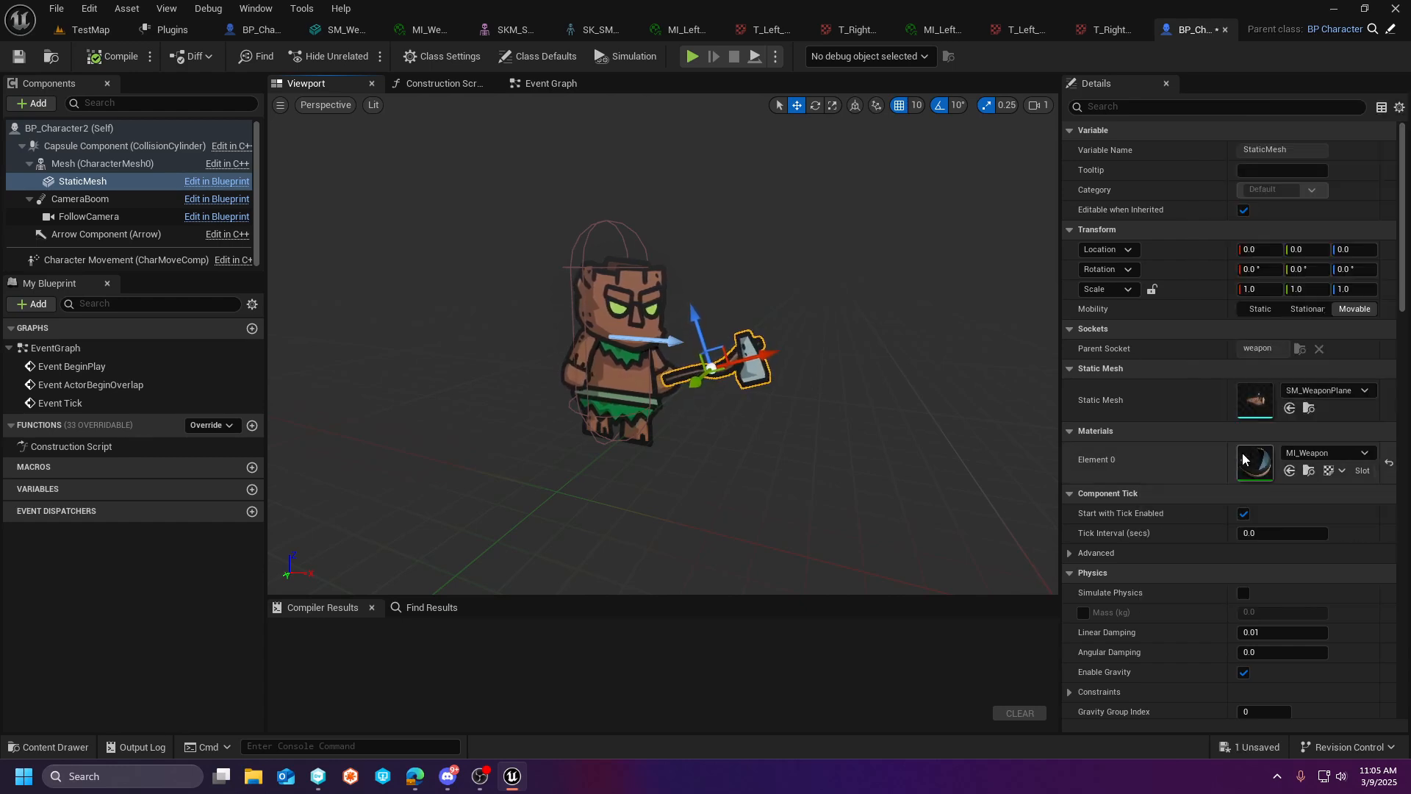
# - Search the StaticMesh component's available materials for "weapon" to review the existing MI_Weapon instances
pyautogui.click(1322, 453)
pyautogui.scroll(-10, 1309, 346)
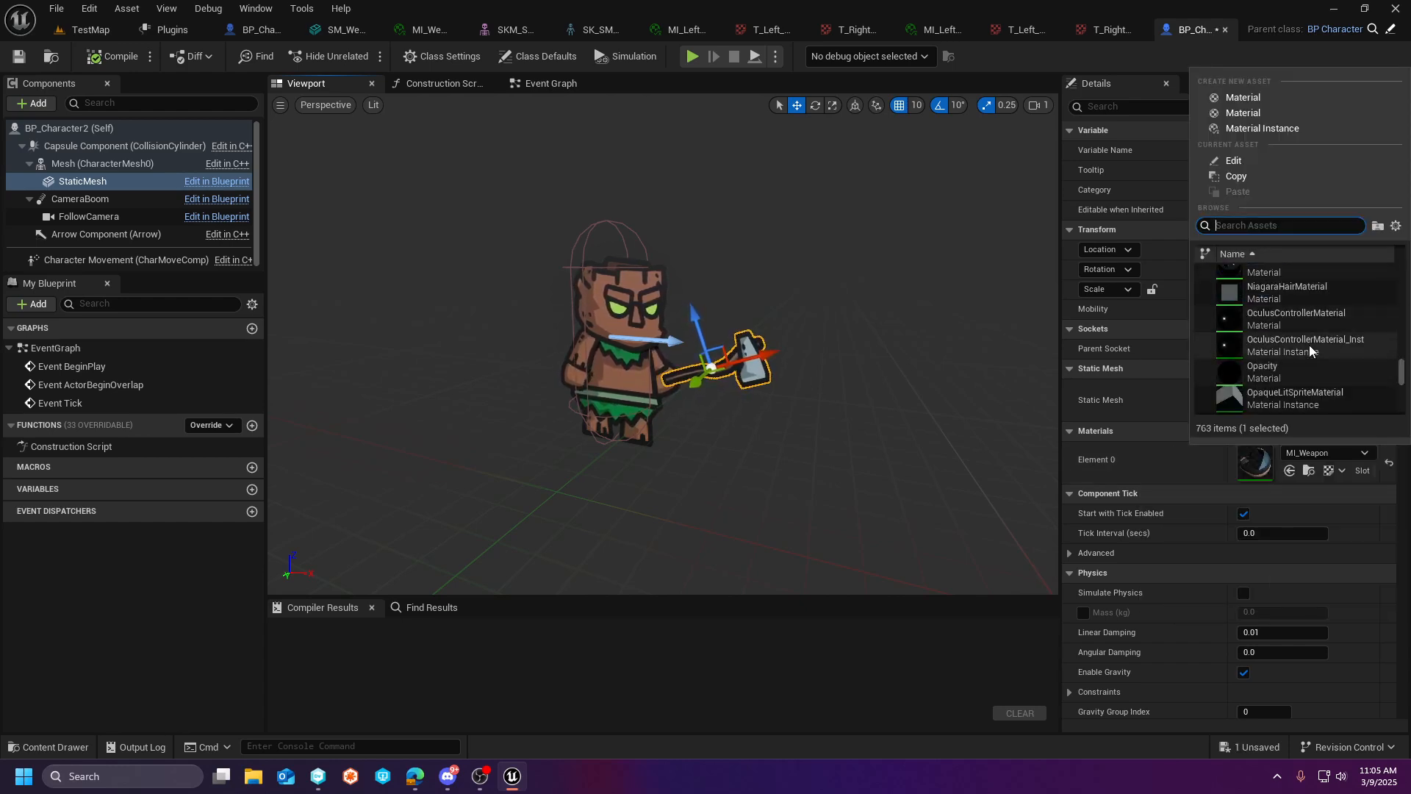
pyautogui.moveTo(1404, 382); pyautogui.dragTo(1407, 354)
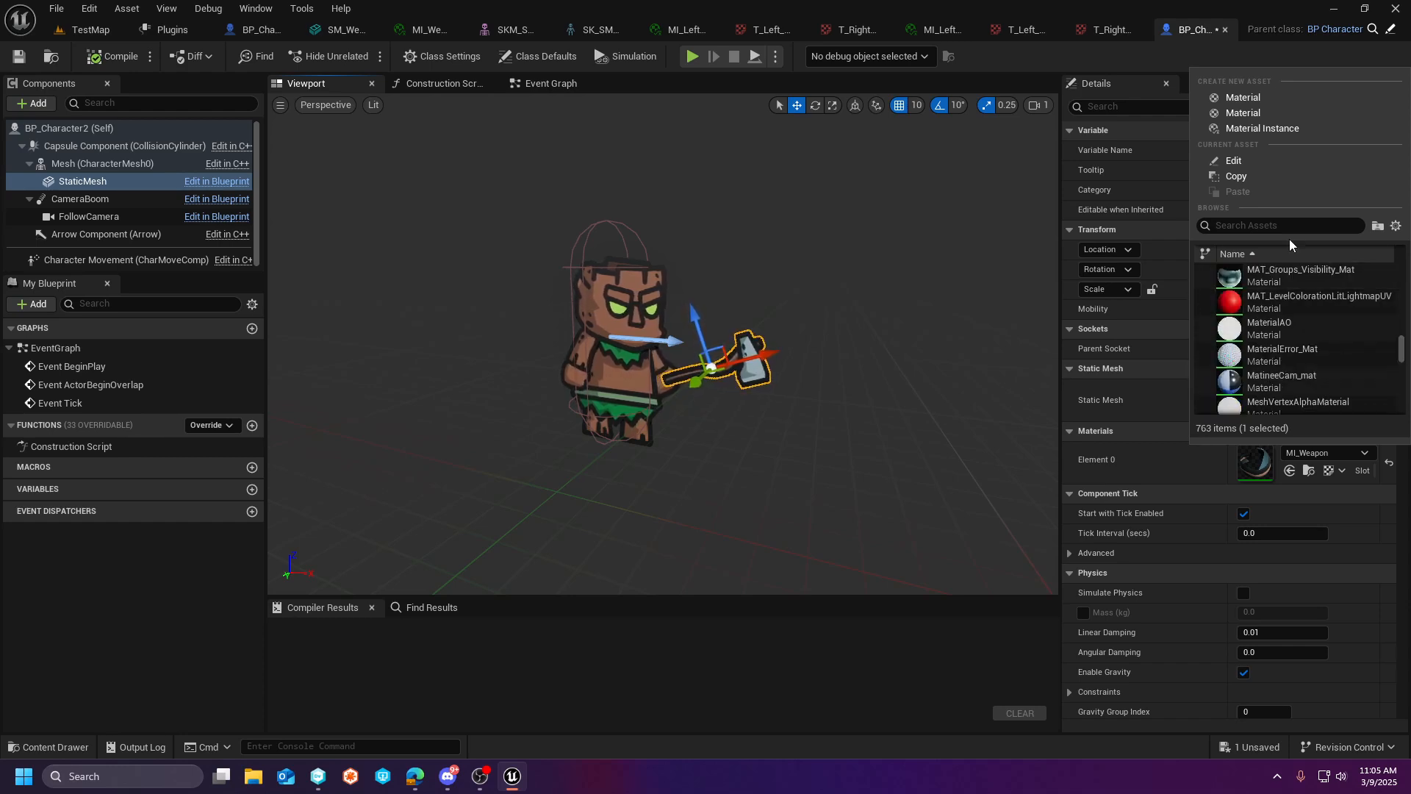
pyautogui.click(1289, 231)
pyautogui.write('weapon')
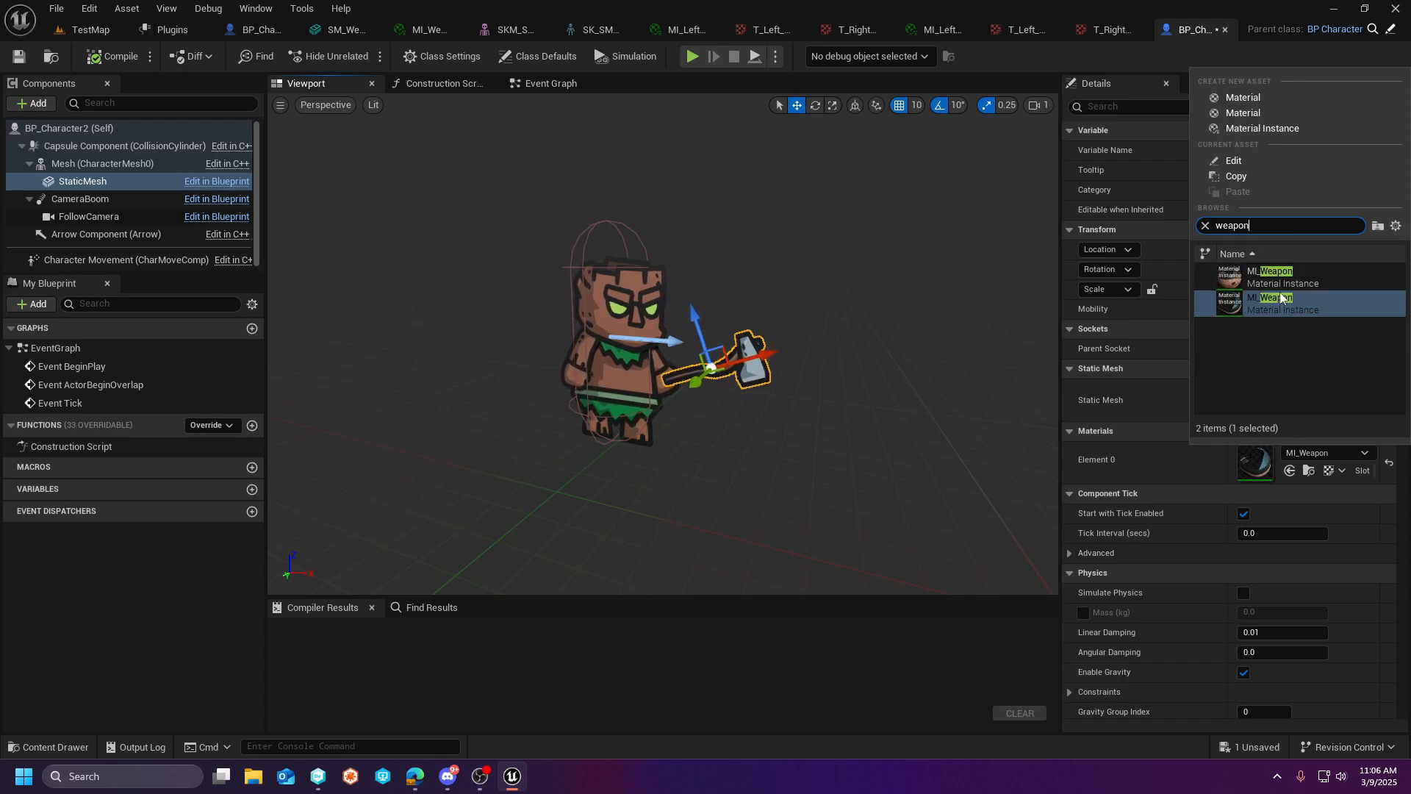
pyautogui.moveTo(1249, 285)
# - Return to TestMap and check the Golem_3, Golem_2 and Golem_1 material folders for a weapon material instance
pyautogui.click(88, 30)
pyautogui.scroll(-2, 89, 657)
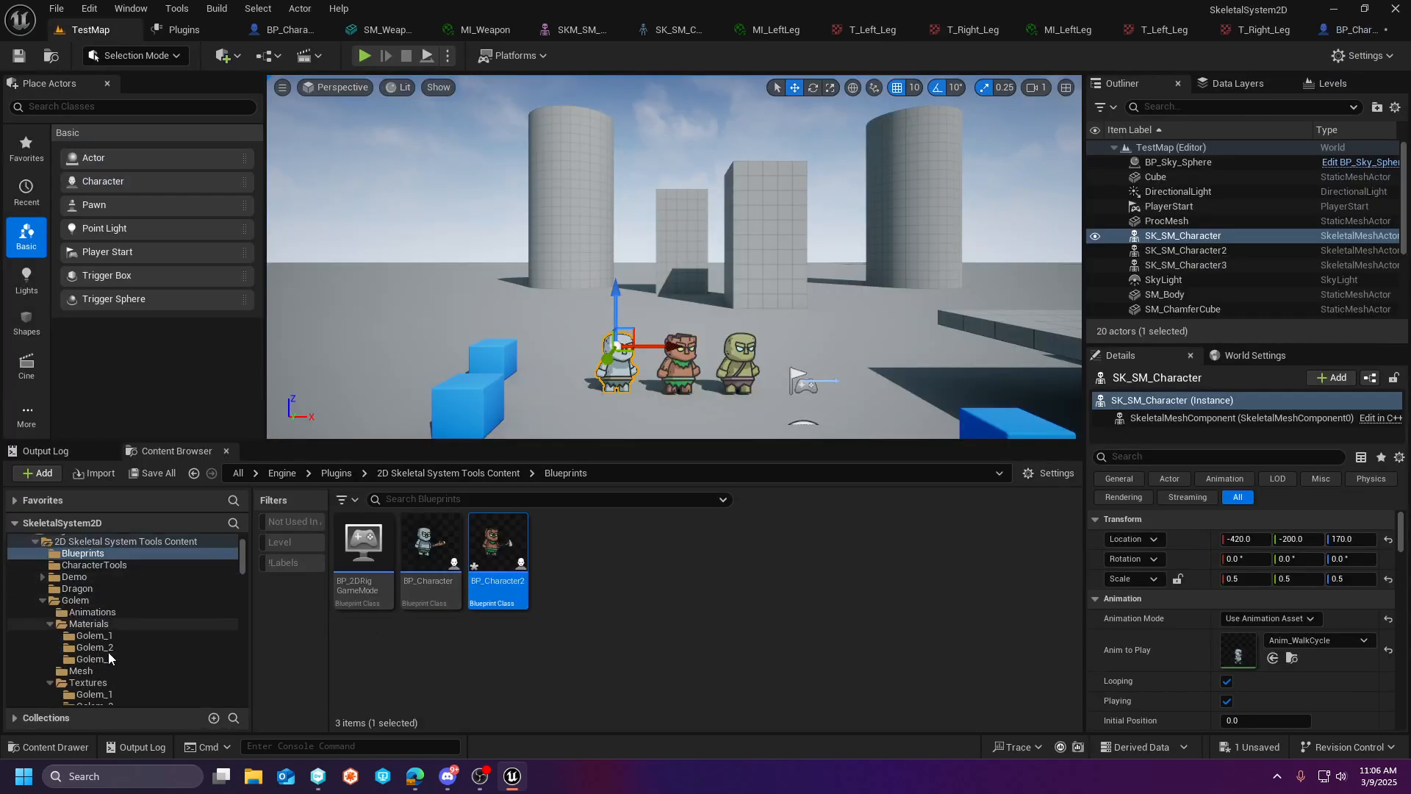
pyautogui.click(103, 660)
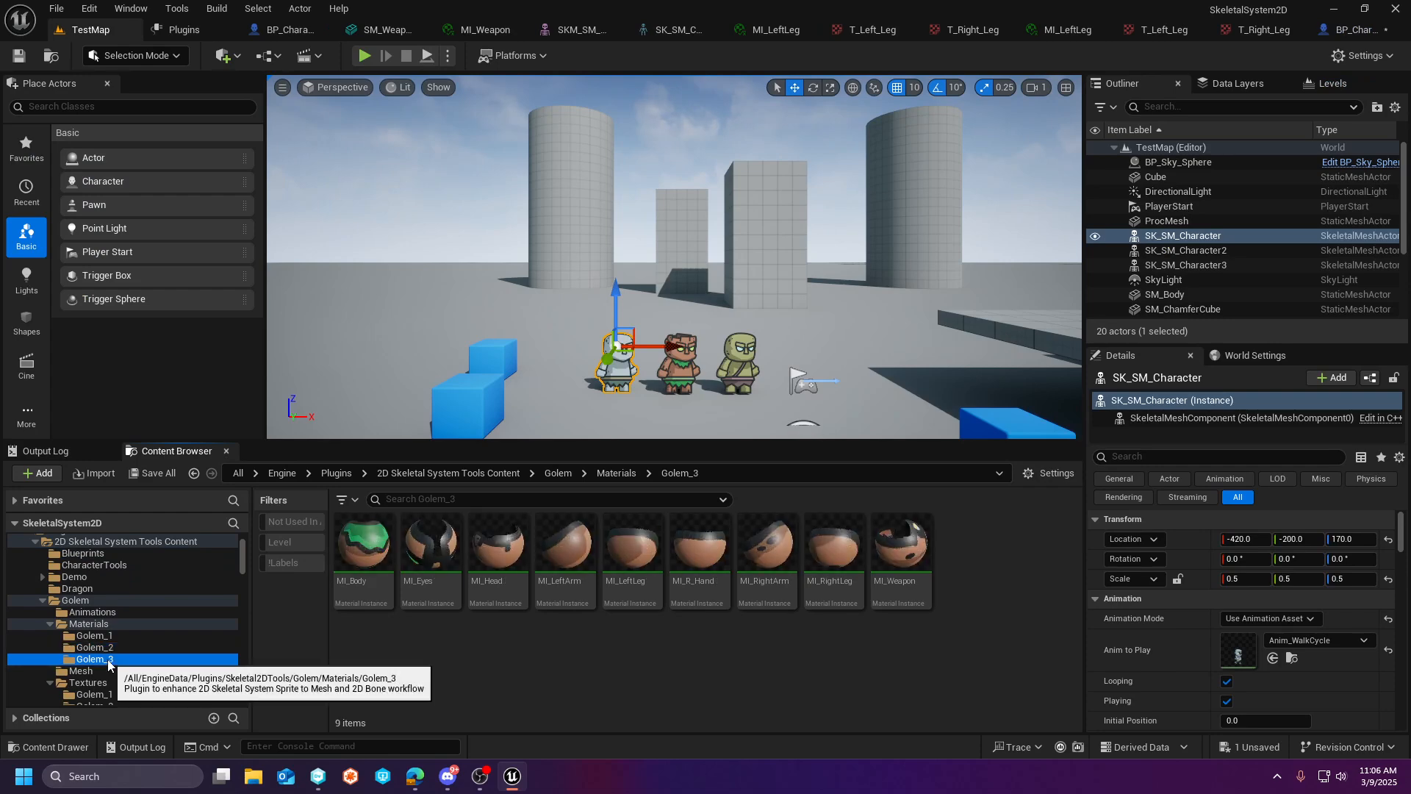
pyautogui.click(105, 649)
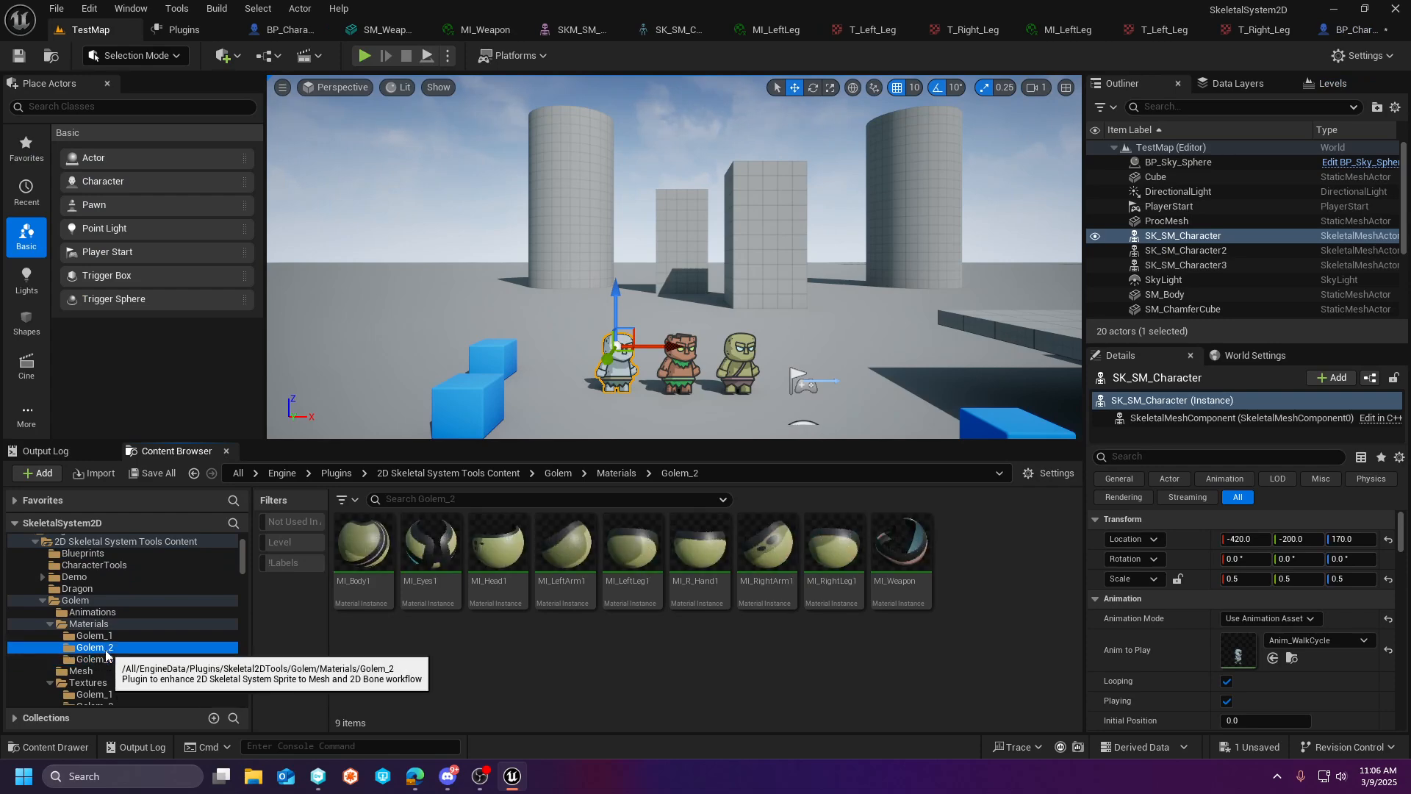
pyautogui.click(104, 636)
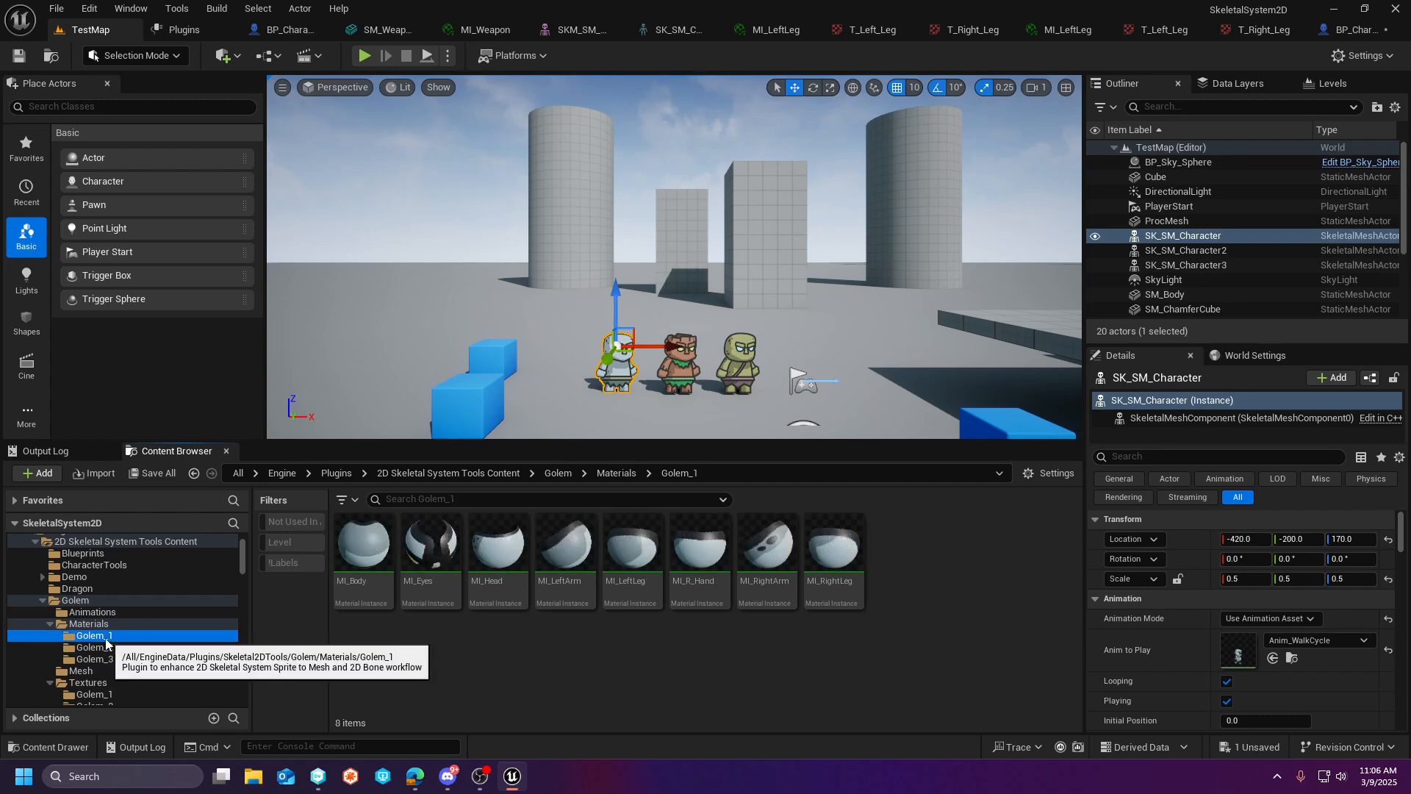
# - Duplicate Golem_2's MI_Weapon material instance and move the copy into the Golem_1 materials folder
pyautogui.click(105, 647)
pyautogui.click(903, 559)
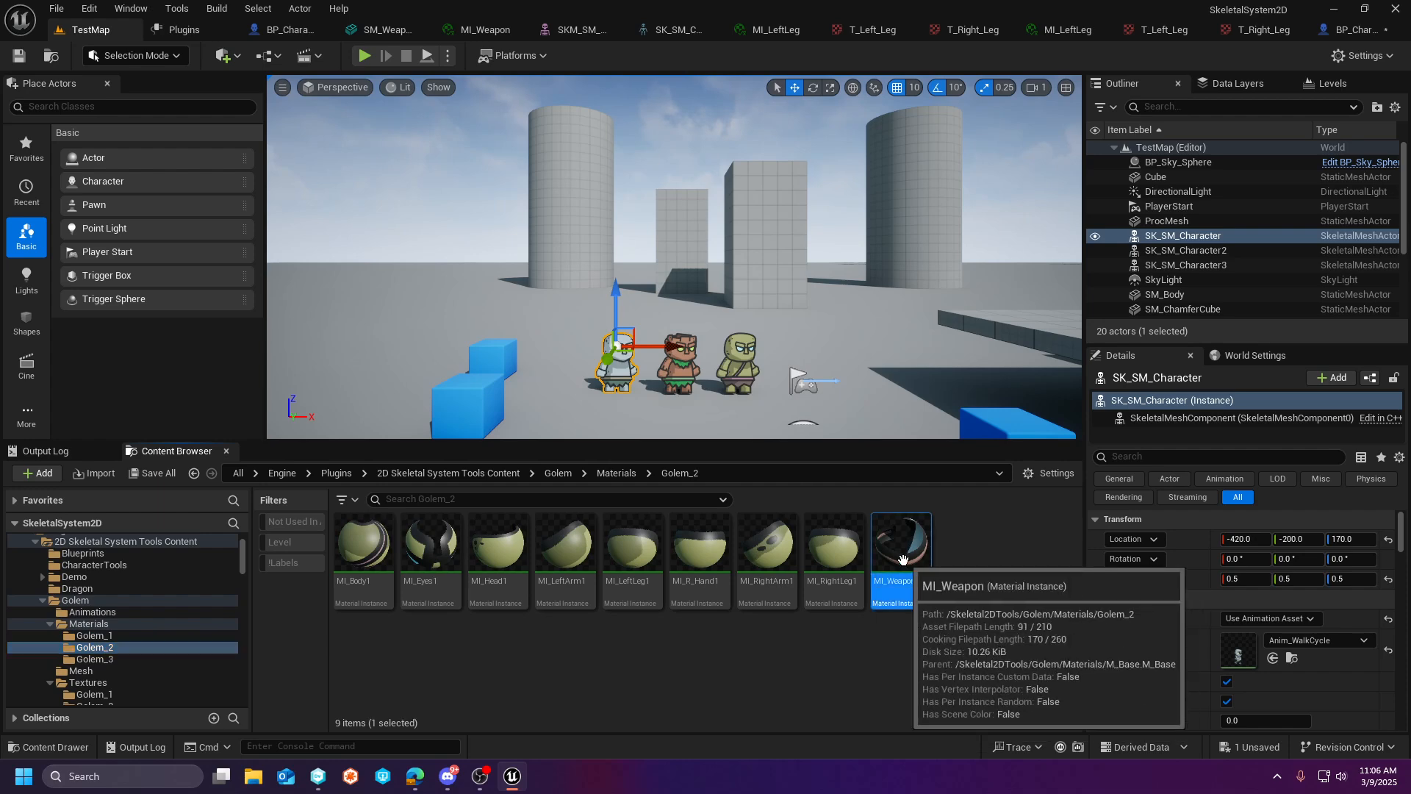
pyautogui.rightClick(903, 559)
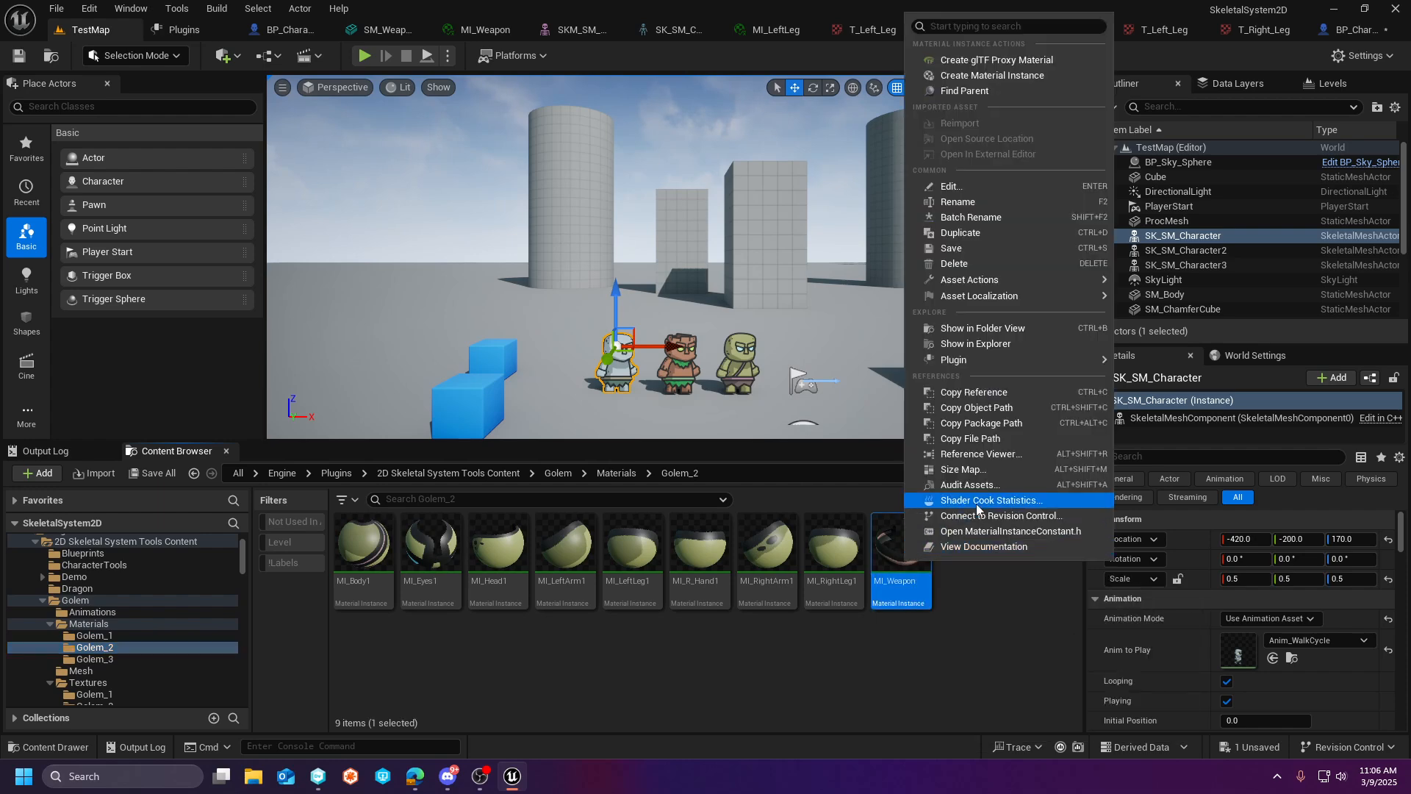
pyautogui.click(964, 232)
pyautogui.press('Return')
pyautogui.moveTo(967, 544); pyautogui.dragTo(121, 635)
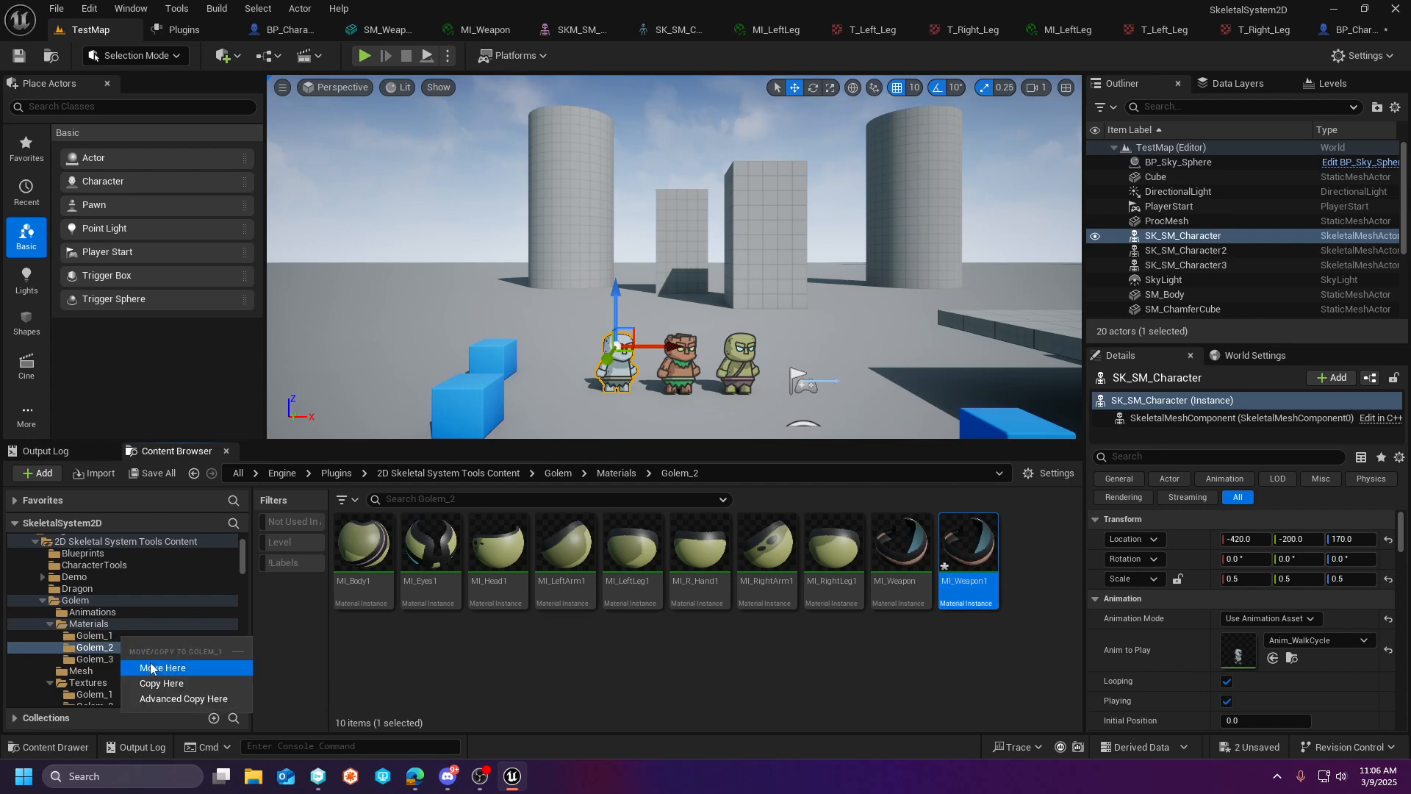
pyautogui.click(155, 668)
# - Rename the copied weapon material instance in the Golem_1 folder to MI_Weapon
pyautogui.click(103, 635)
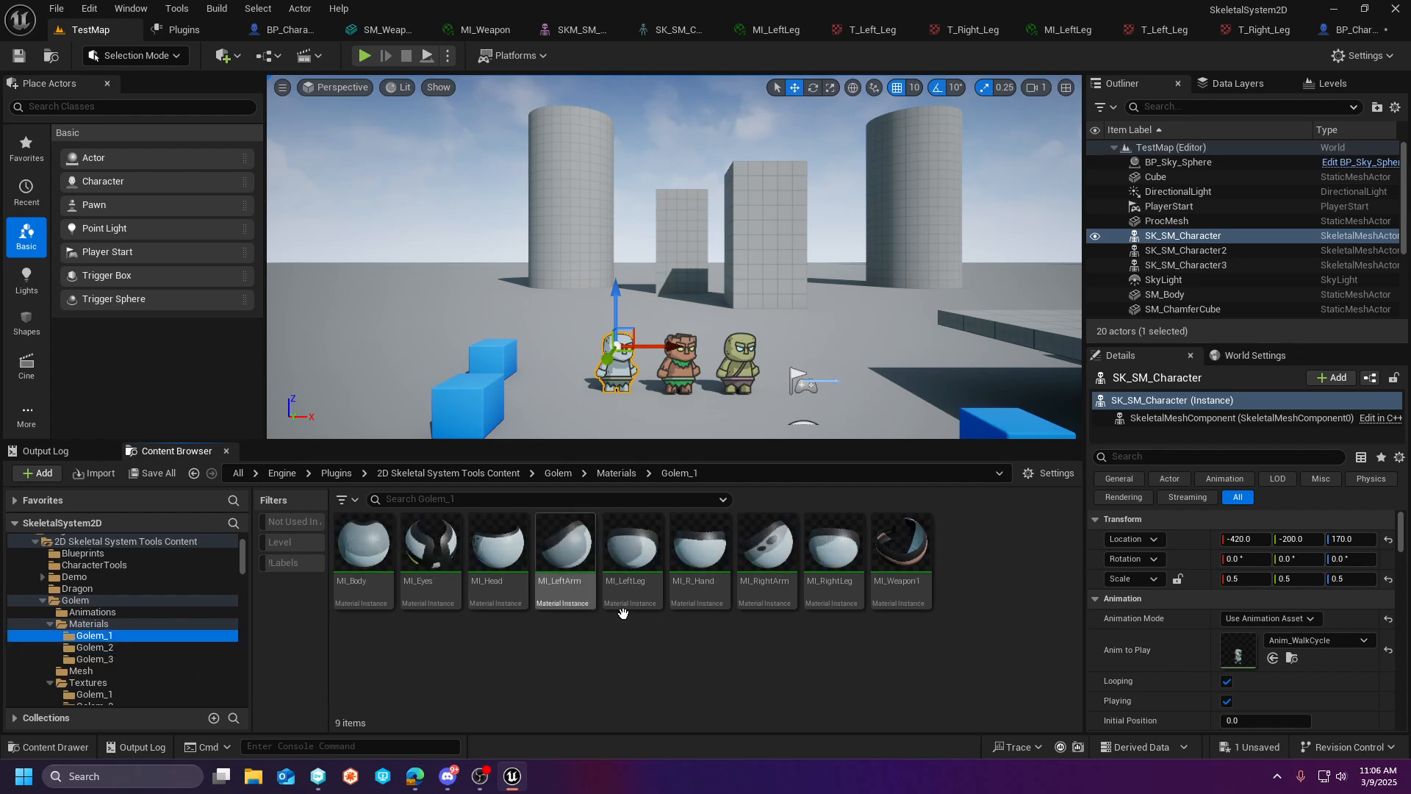
pyautogui.rightClick(909, 564)
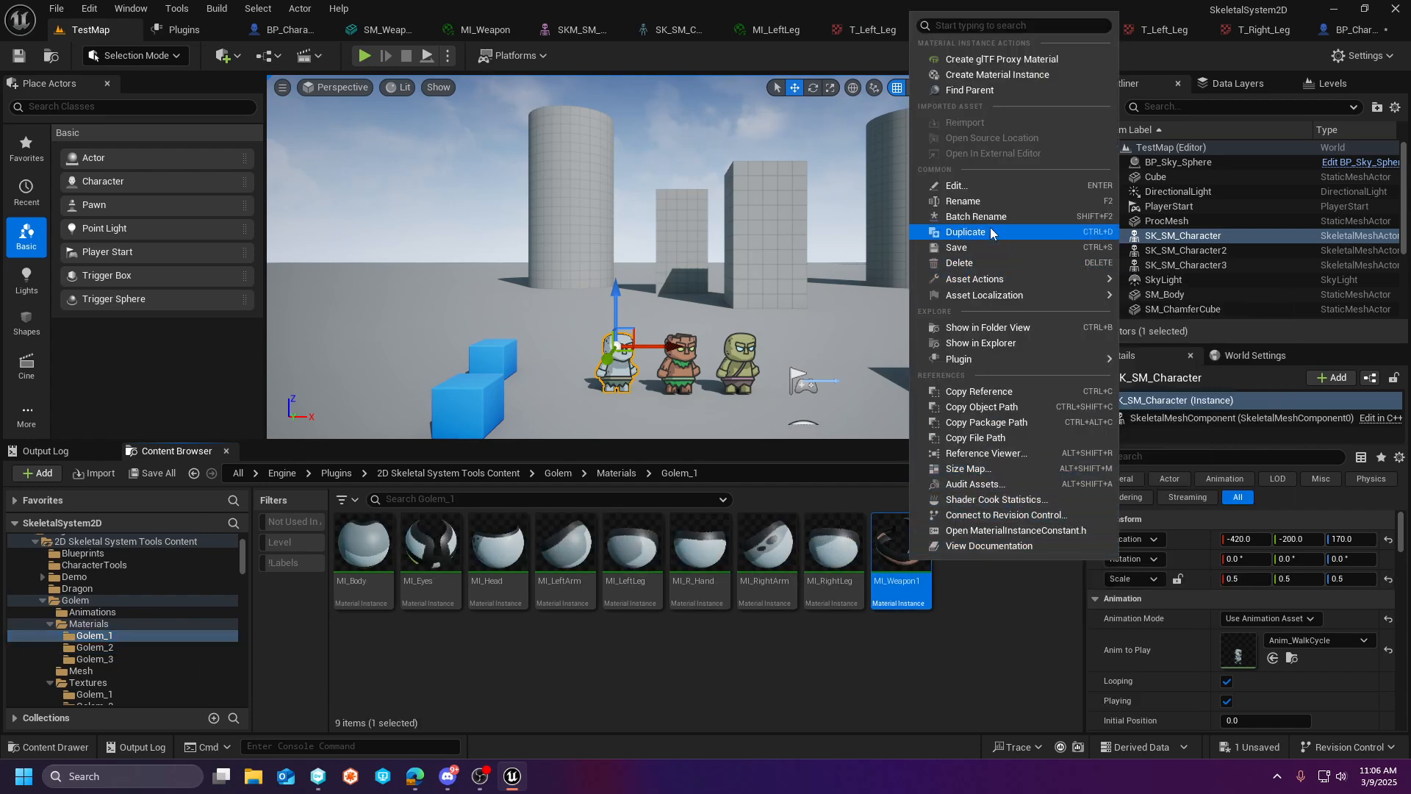
pyautogui.click(962, 201)
pyautogui.press('End')
pyautogui.press('BackSpace')
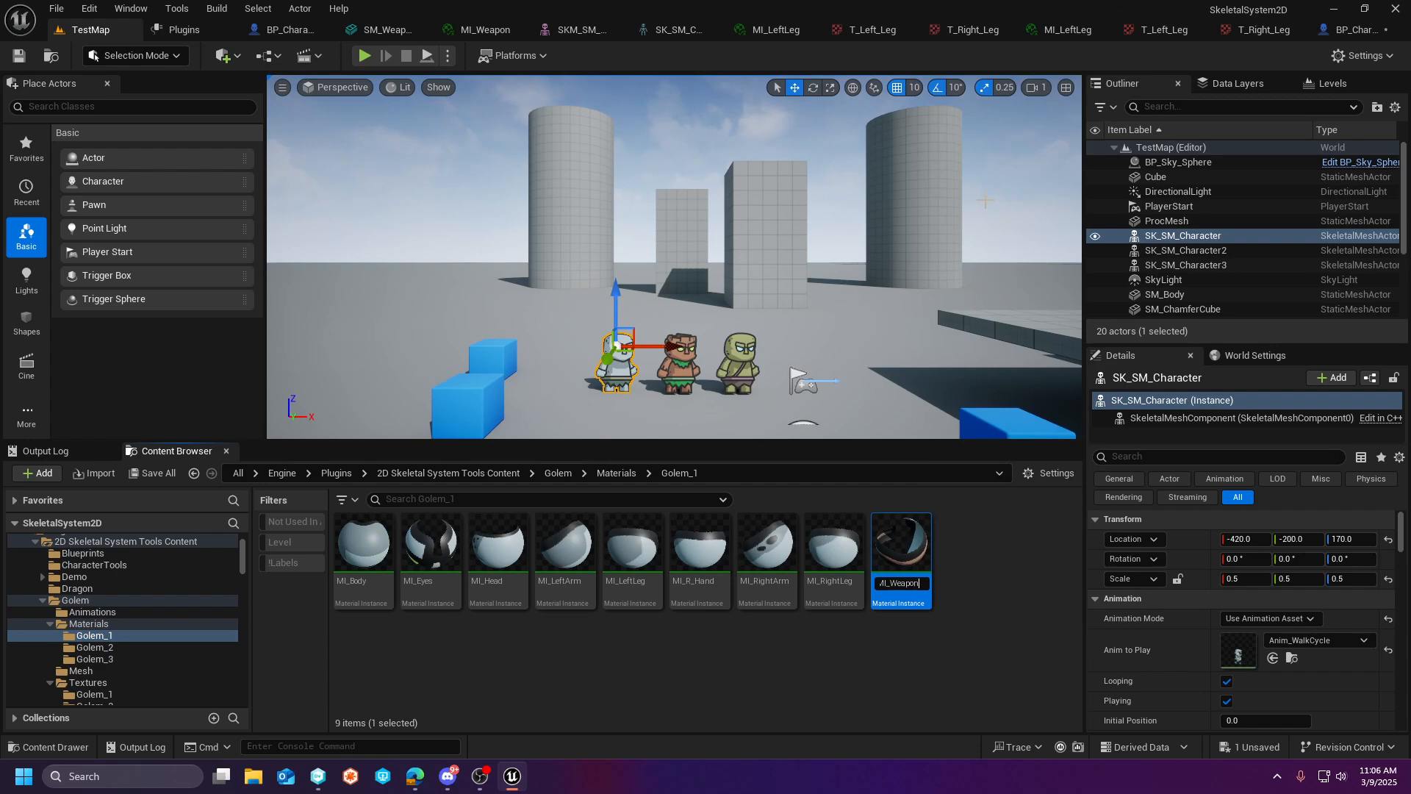
pyautogui.press('Return')
# - Set the Texture parameter of Golem_1's MI_Weapon to the grey-blade T_Weapon texture and save the material instance
pyautogui.doubleClick(898, 533)
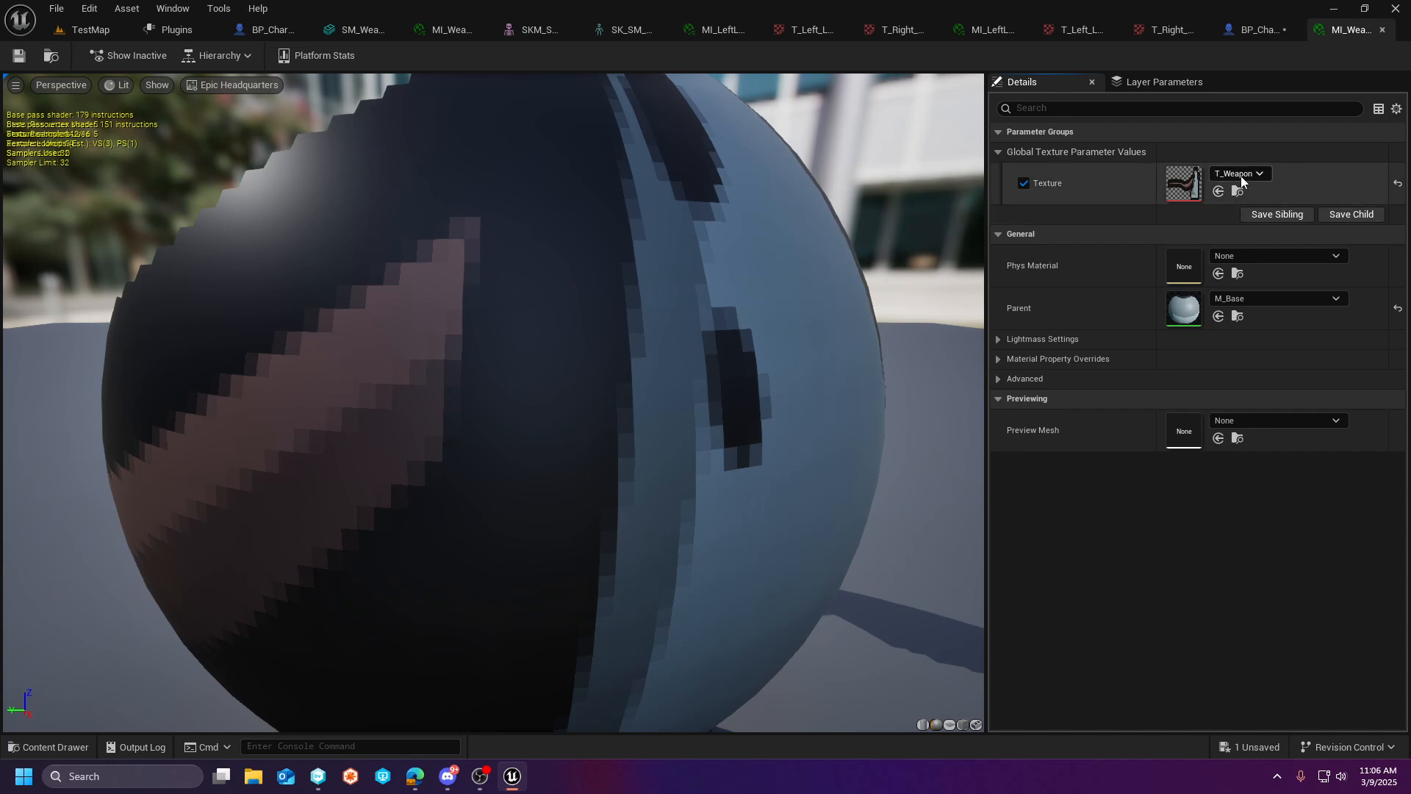
pyautogui.click(1240, 175)
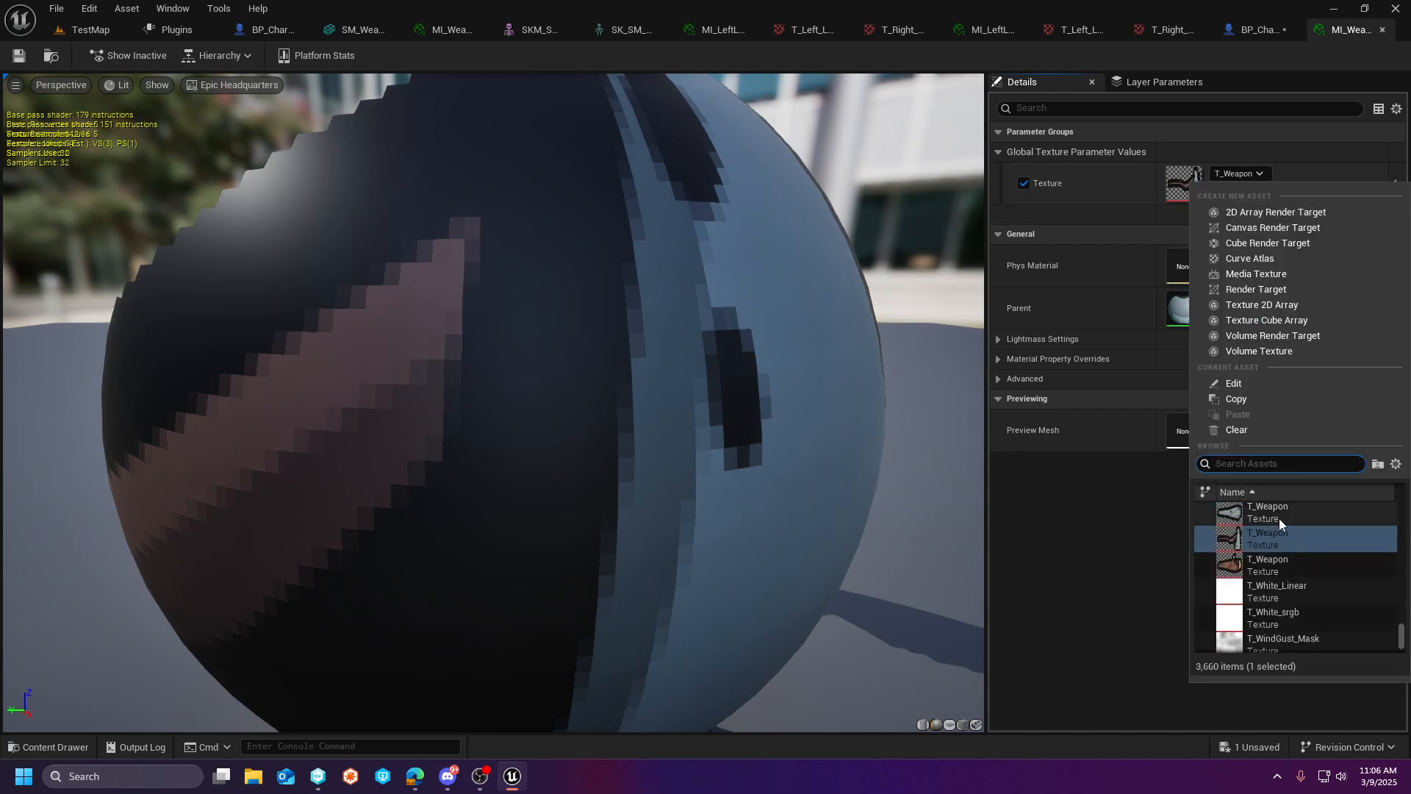
pyautogui.click(1279, 518)
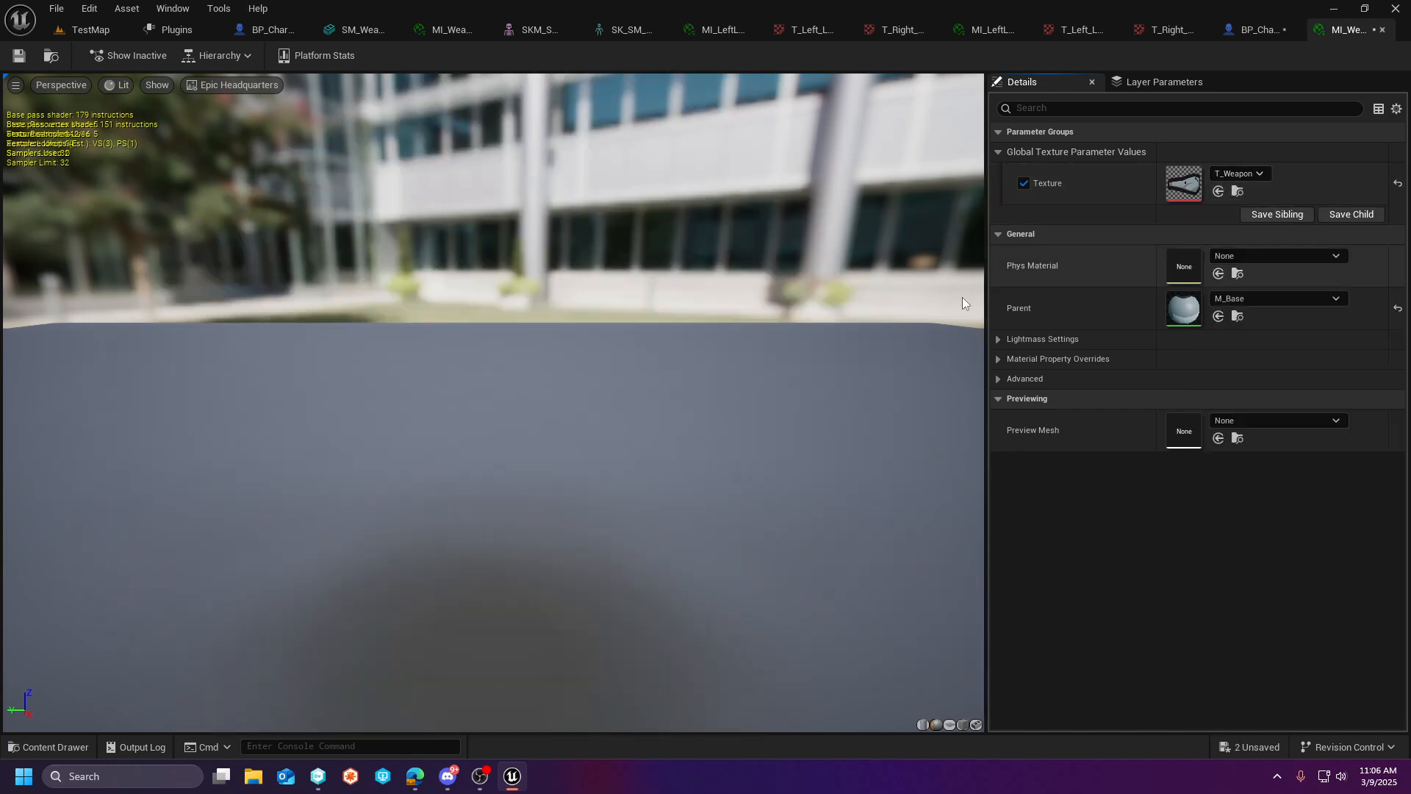
pyautogui.hotkey('ctrl', 's')
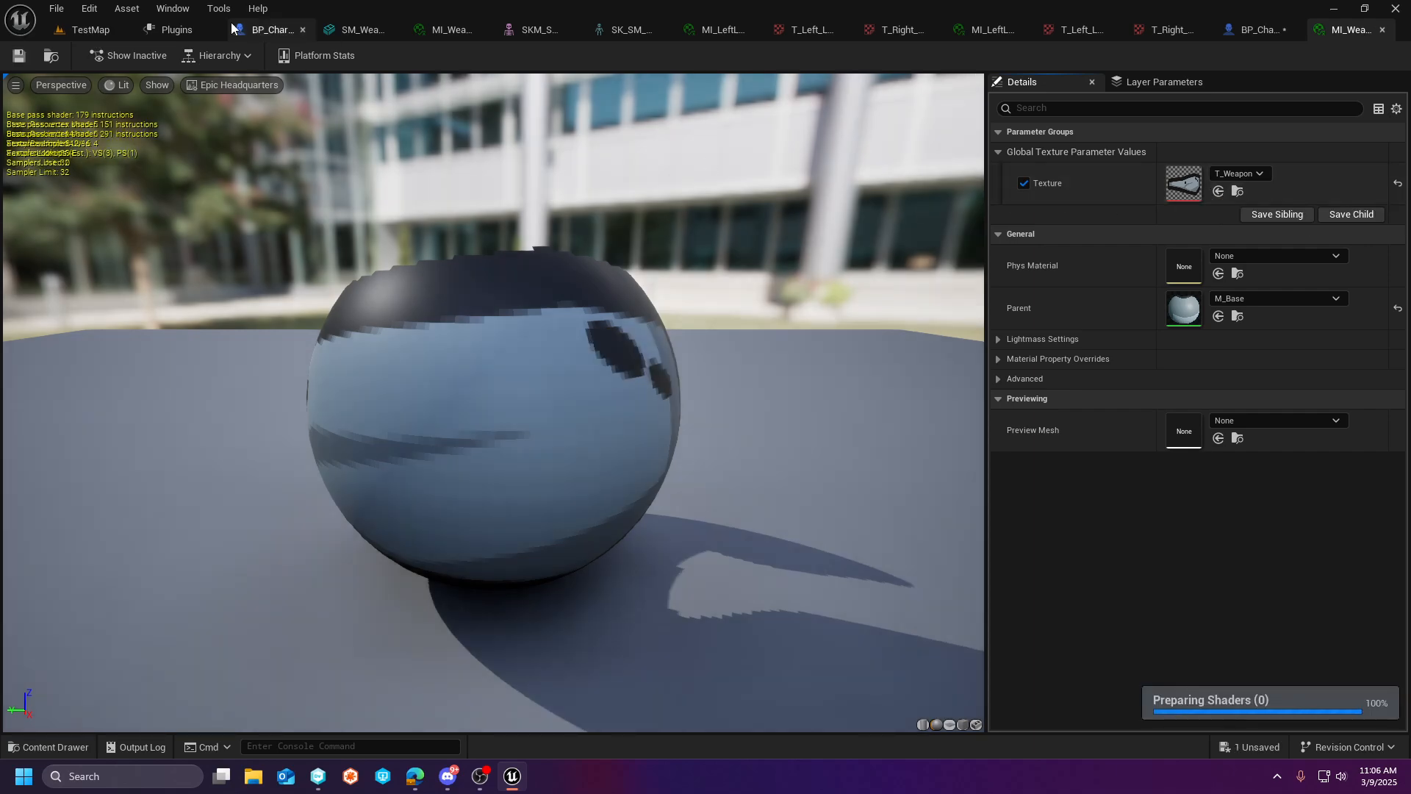
# - Assign Golem_1's MI_Weapon to Element 0 of the StaticMesh in BP_Character2 and compile the blueprint
pyautogui.click(84, 30)
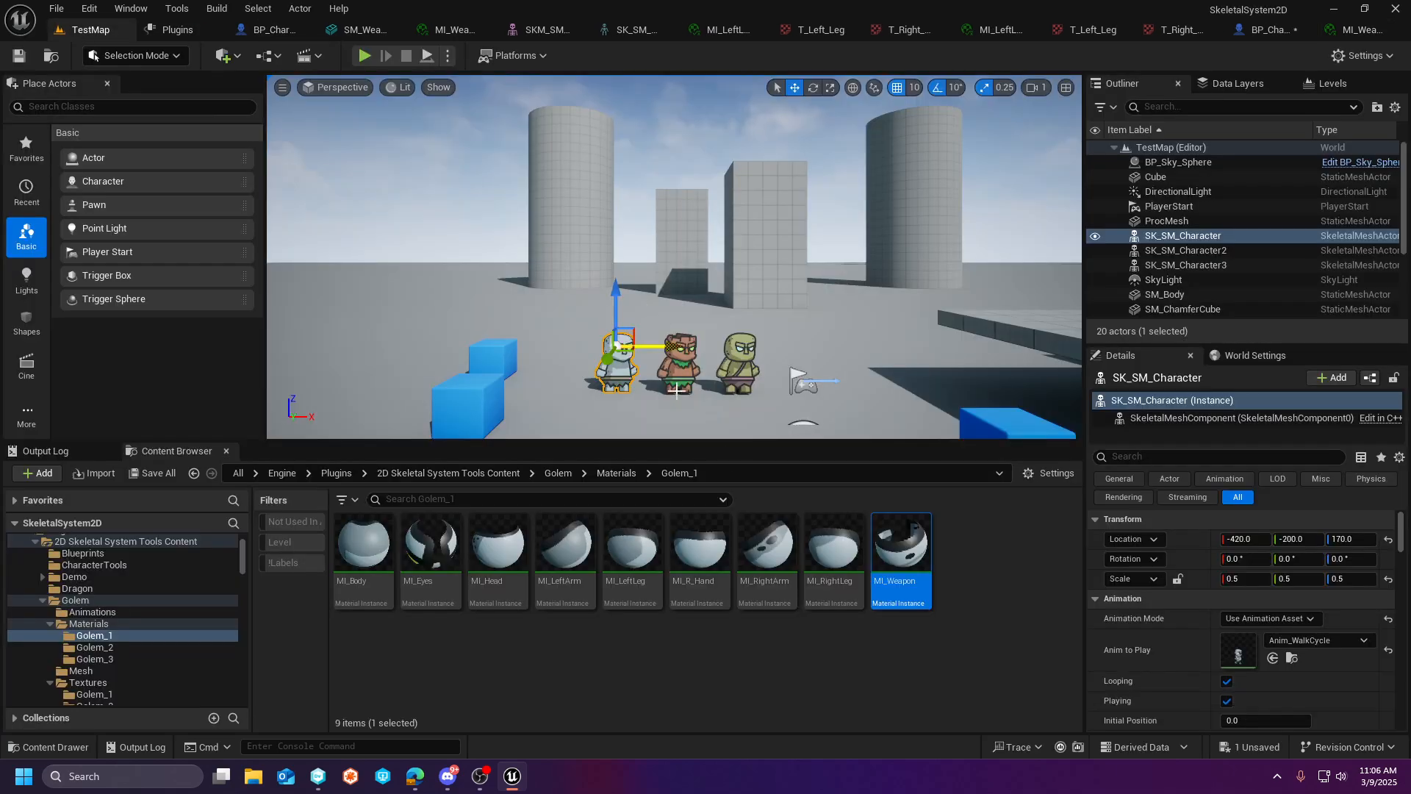
pyautogui.click(1266, 30)
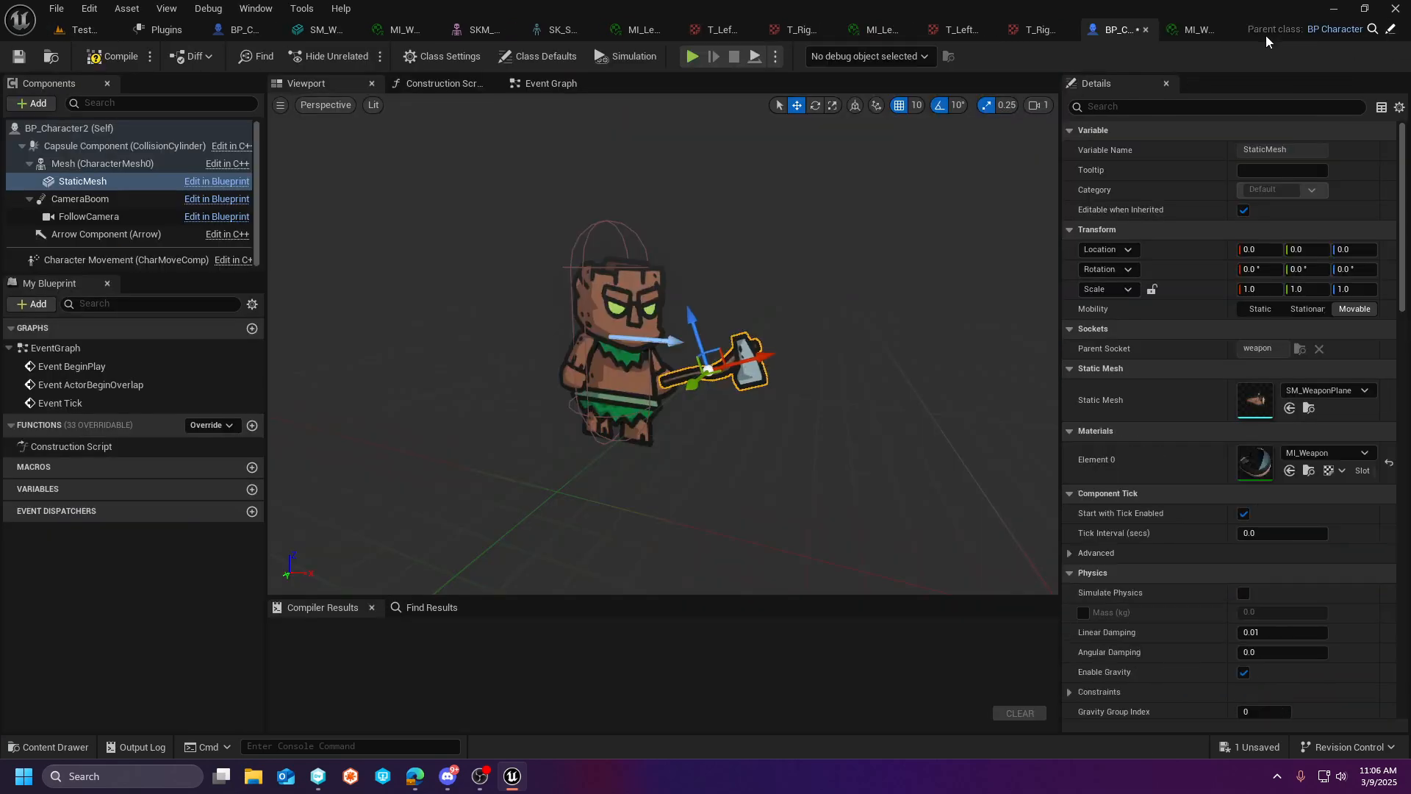
pyautogui.click(1313, 454)
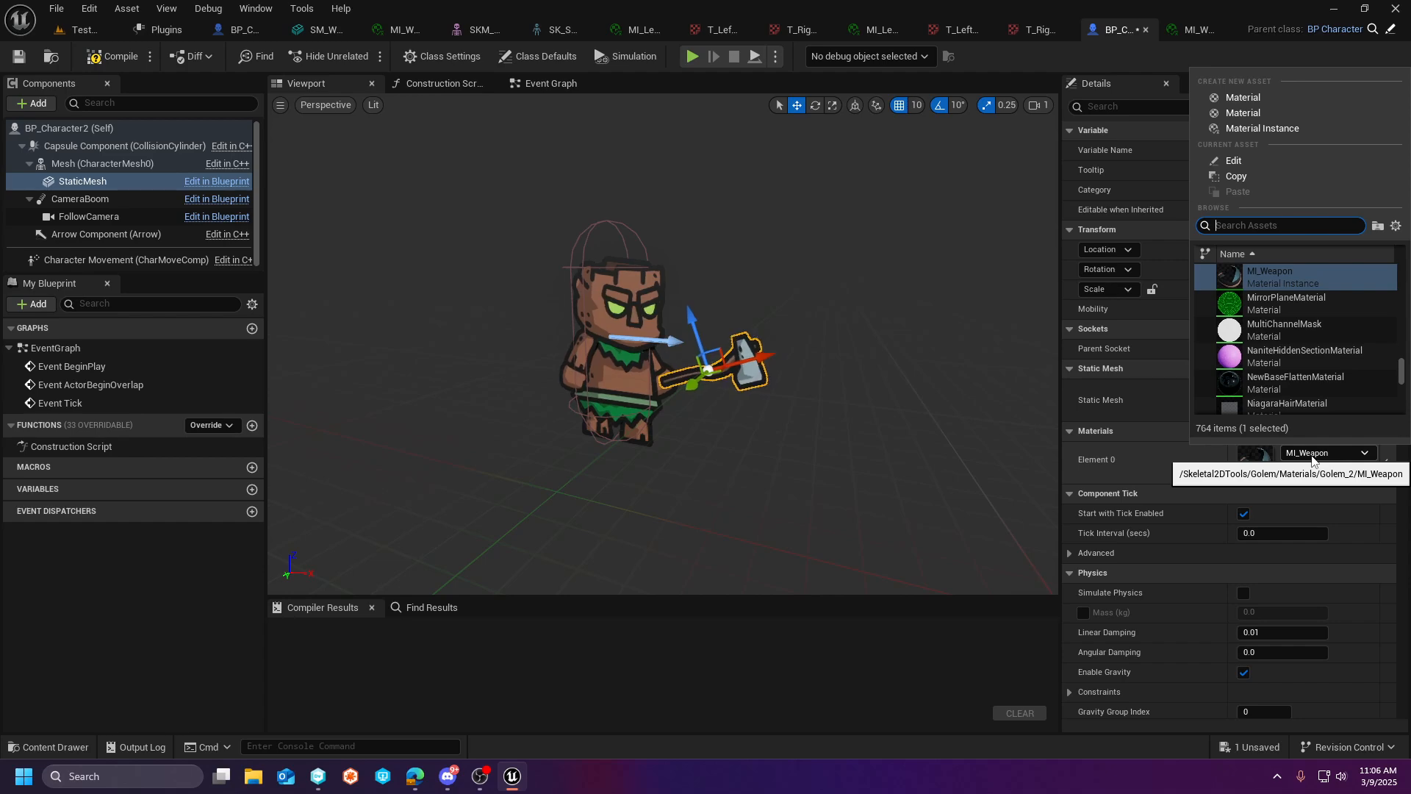
pyautogui.scroll(2, 1364, 309)
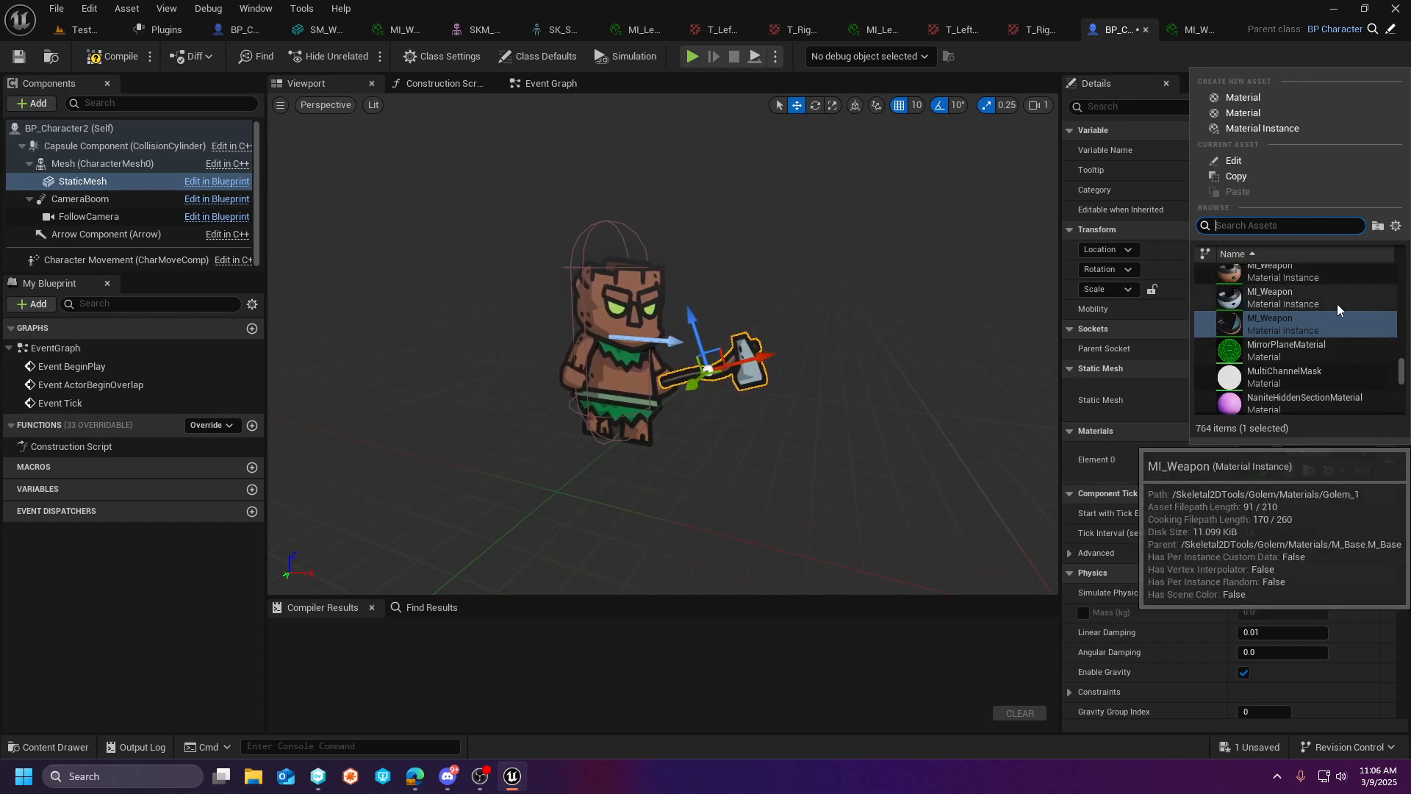
pyautogui.click(1301, 302)
pyautogui.click(113, 56)
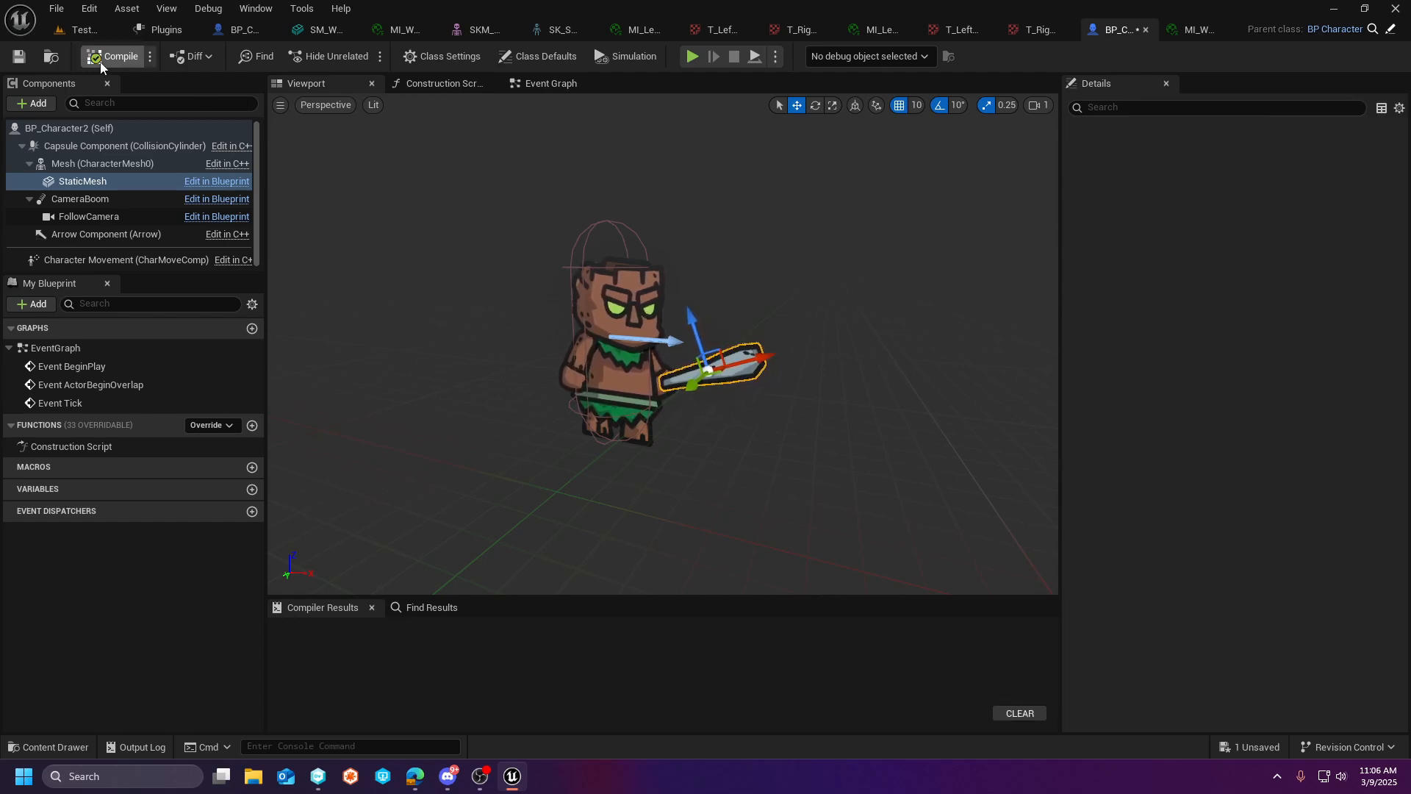
# - Play TestMap, move the character left and right with a jump to check its new weapon, and stop the session
pyautogui.click(83, 30)
pyautogui.click(365, 55)
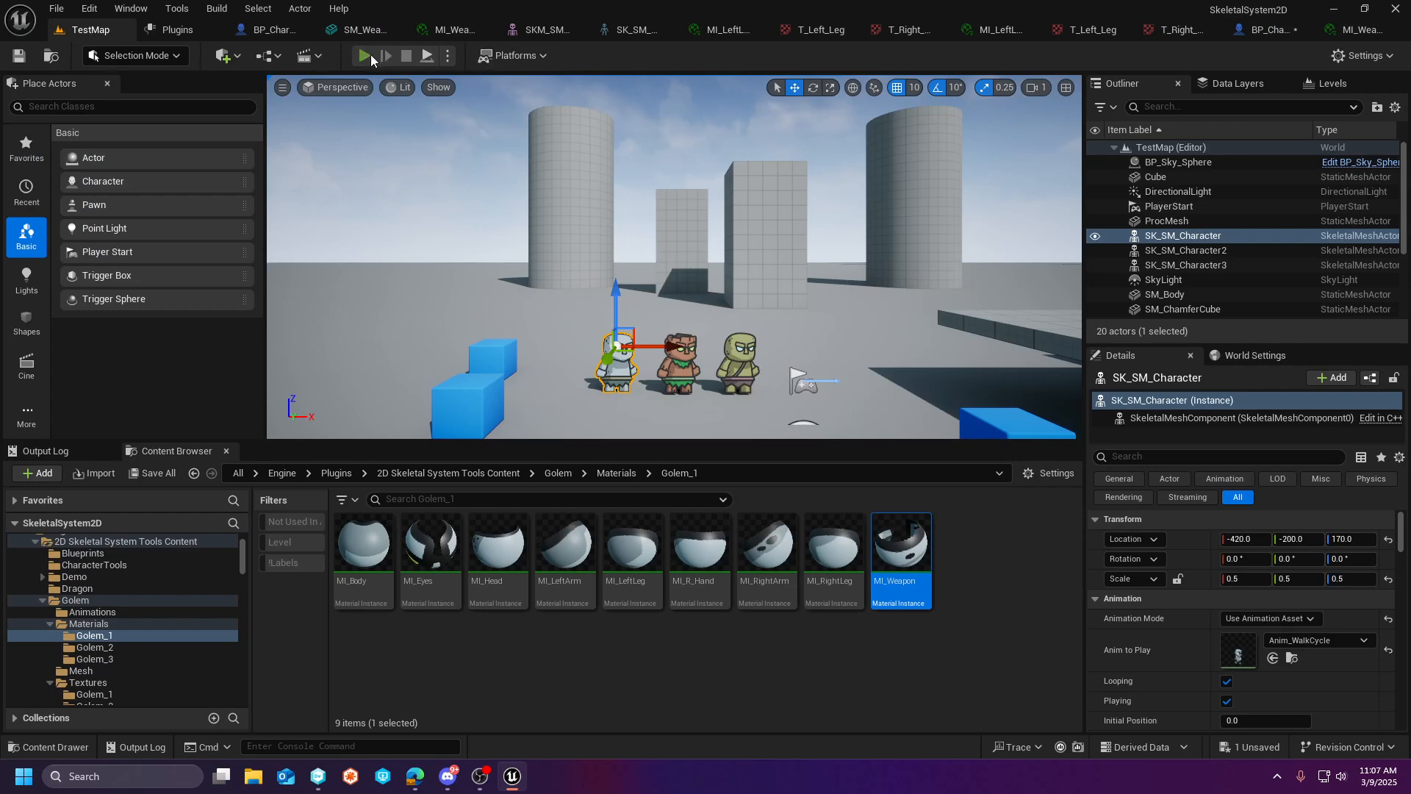
pyautogui.press('a')
pyautogui.press('space')
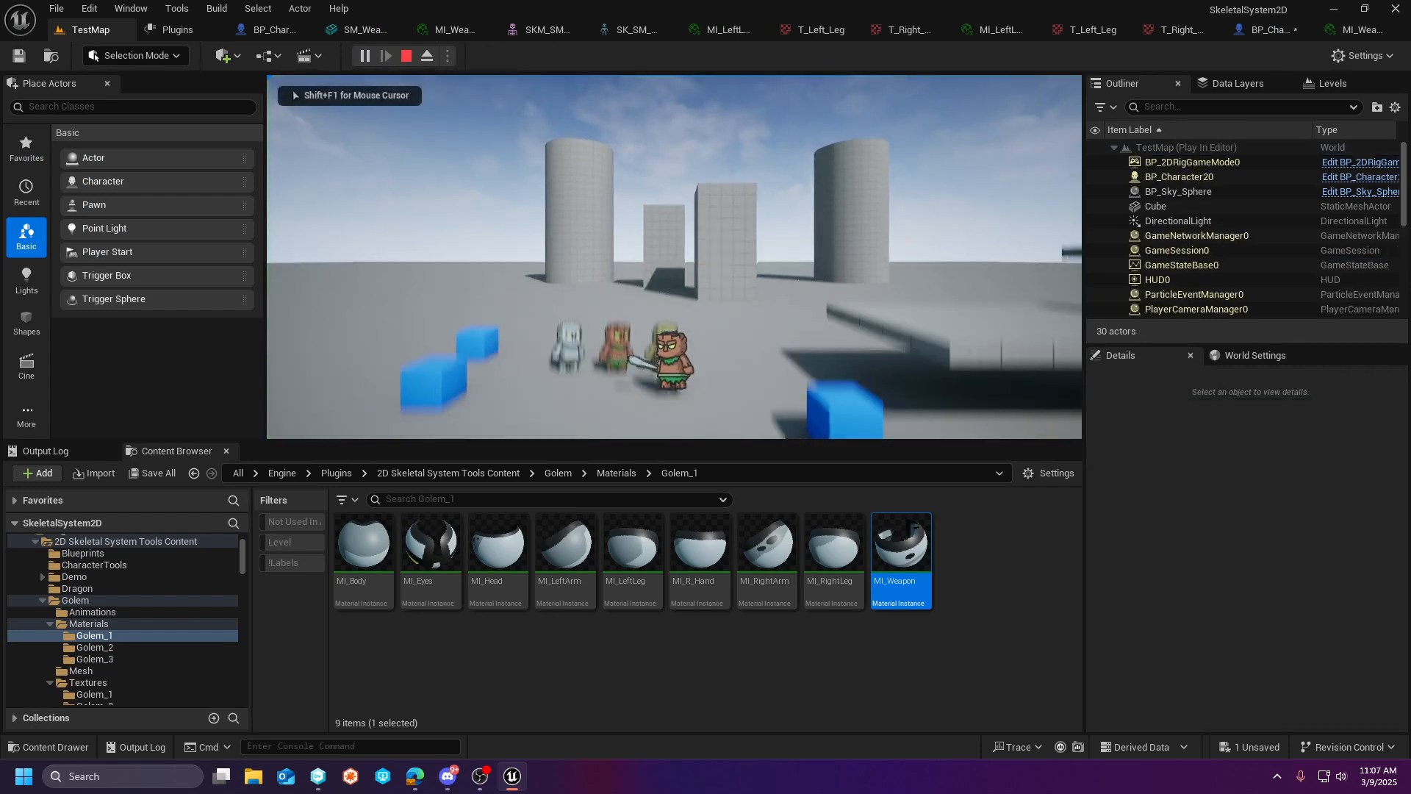
pyautogui.press('d')
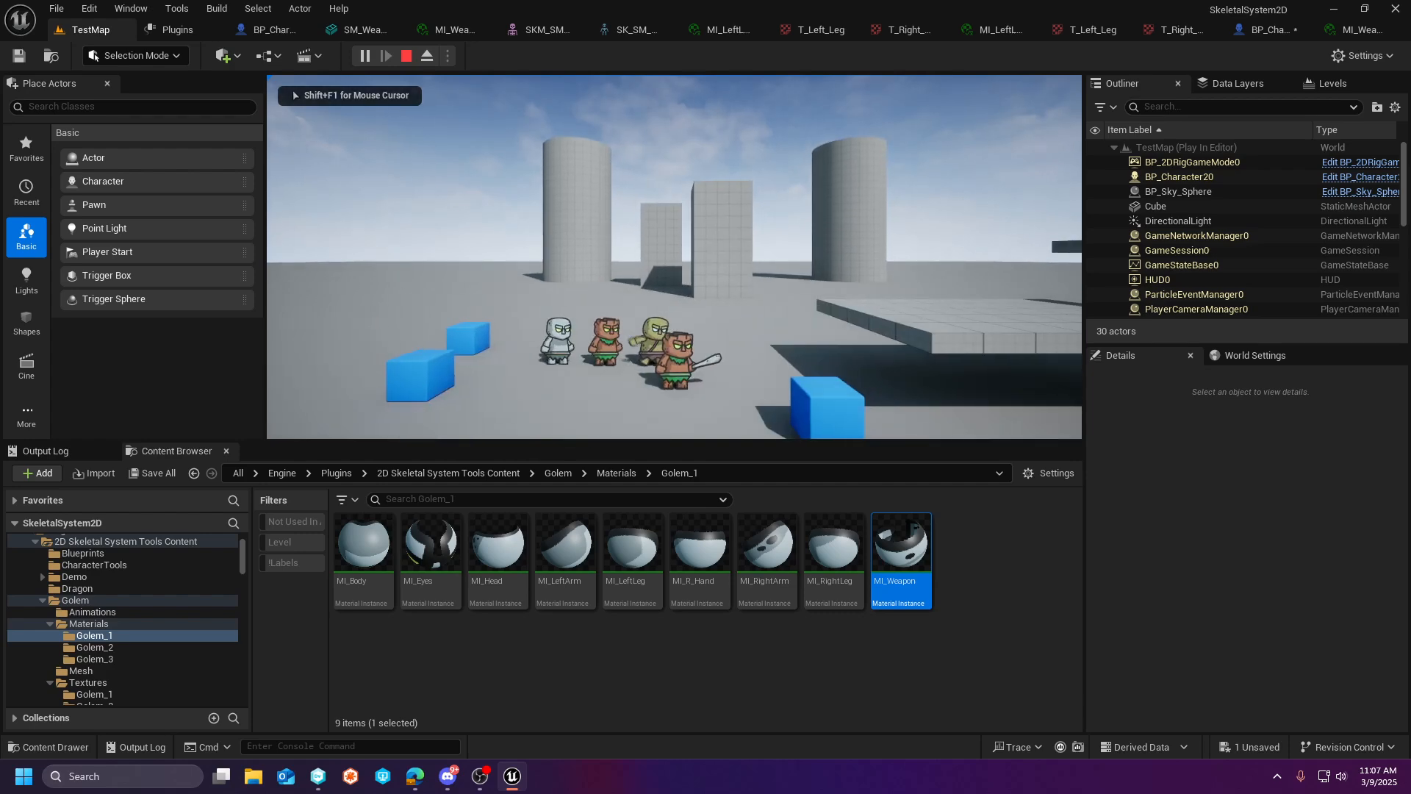
pyautogui.press('super')
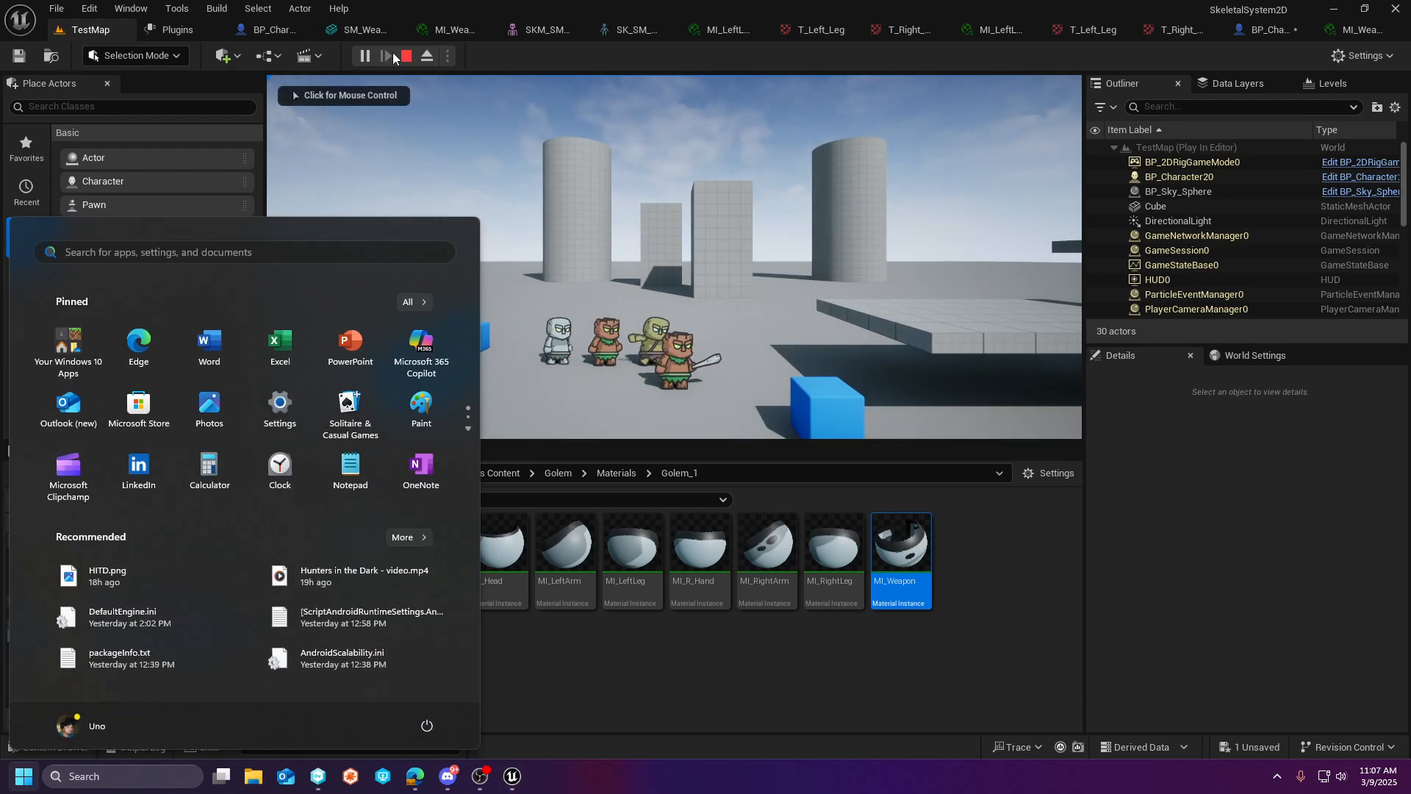
pyautogui.click(405, 55)
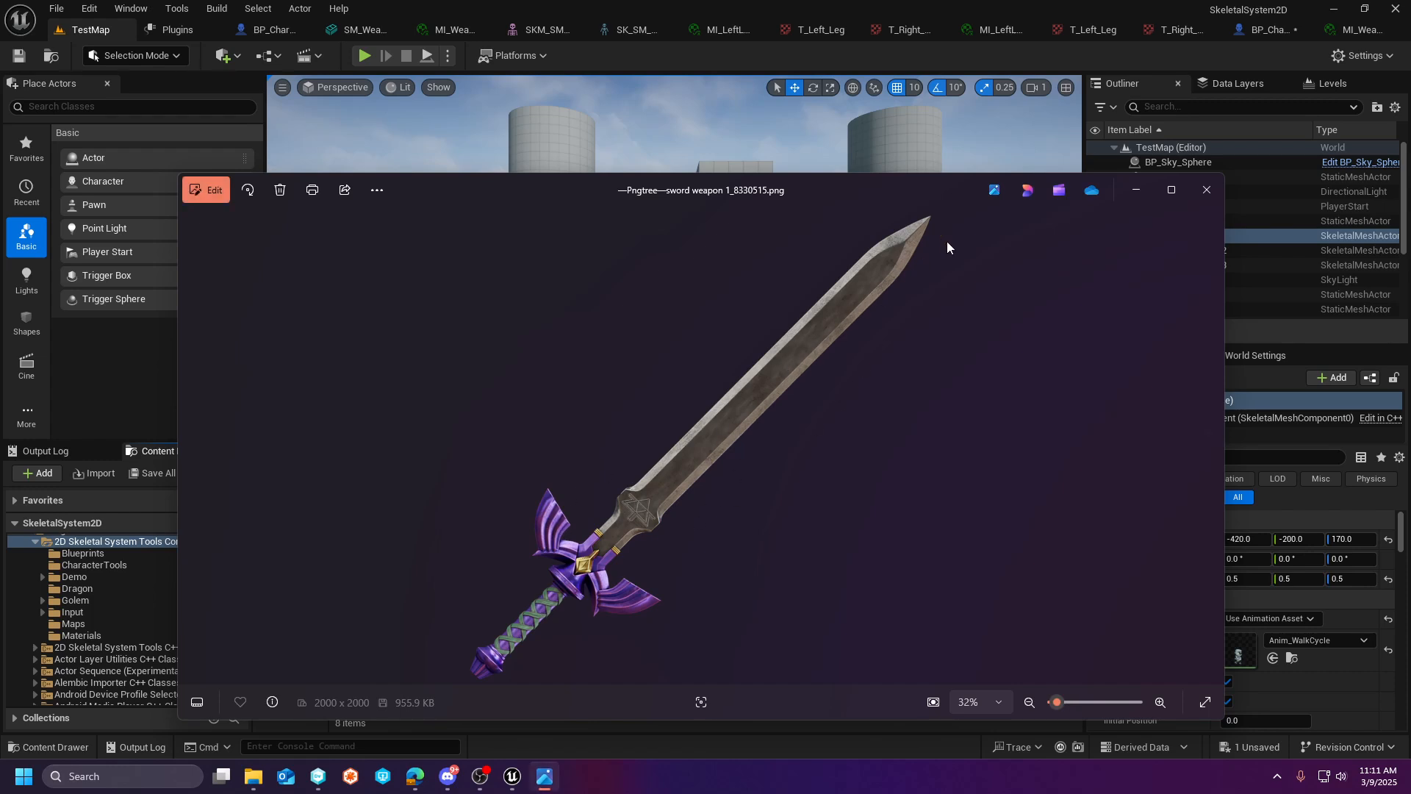
# - Close the sword image preview and create a folder named Weapons in 2D Skeletal System Tools Content
pyautogui.click(1205, 189)
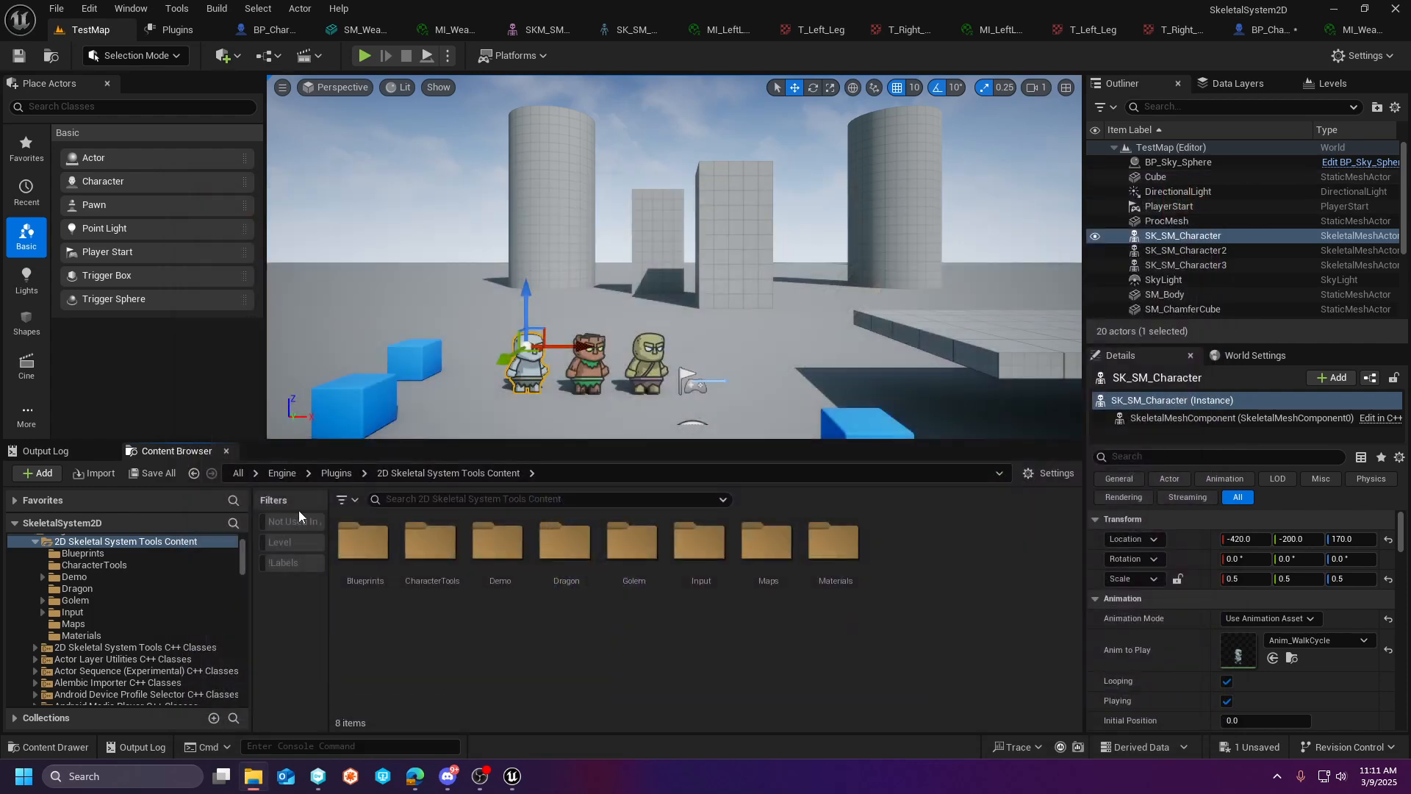
pyautogui.rightClick(85, 543)
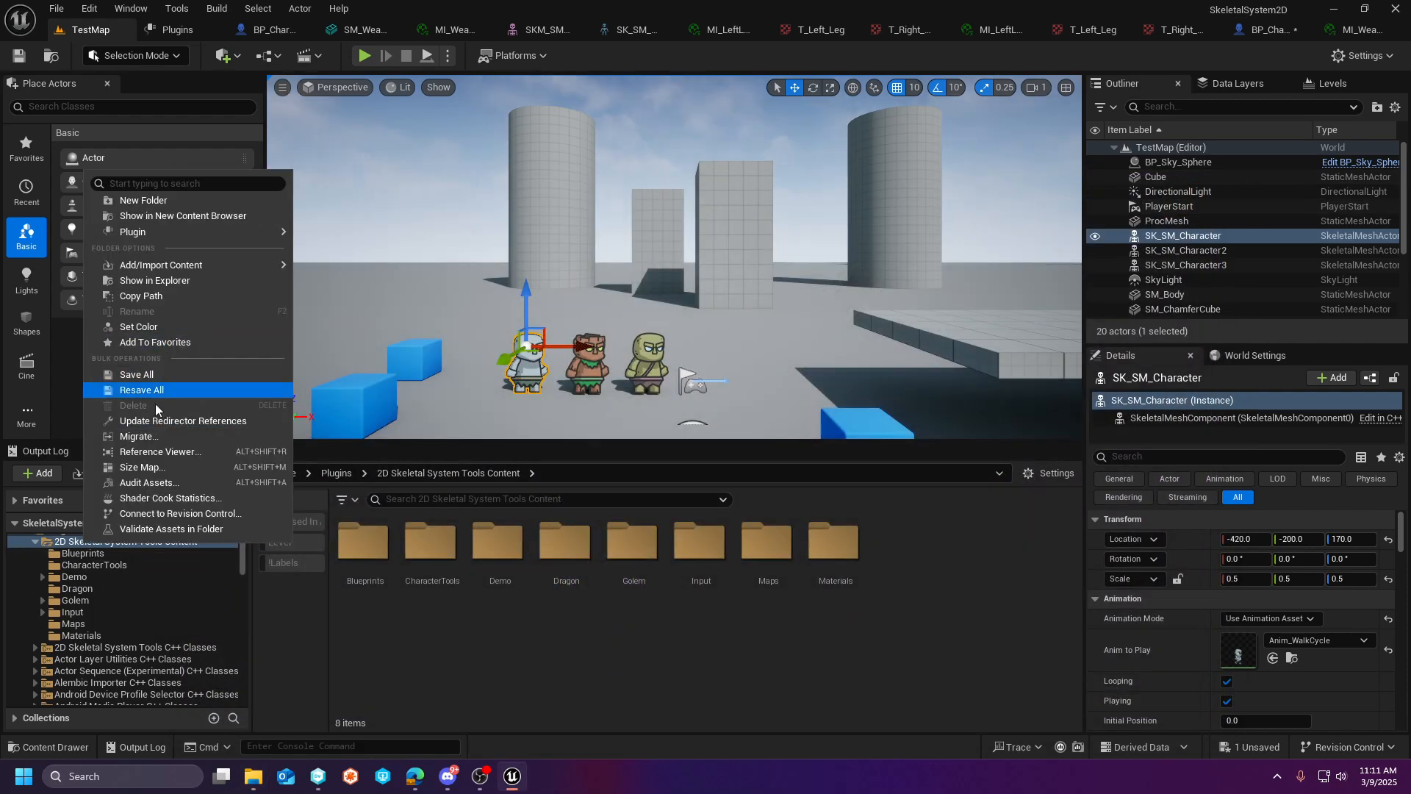
pyautogui.click(151, 198)
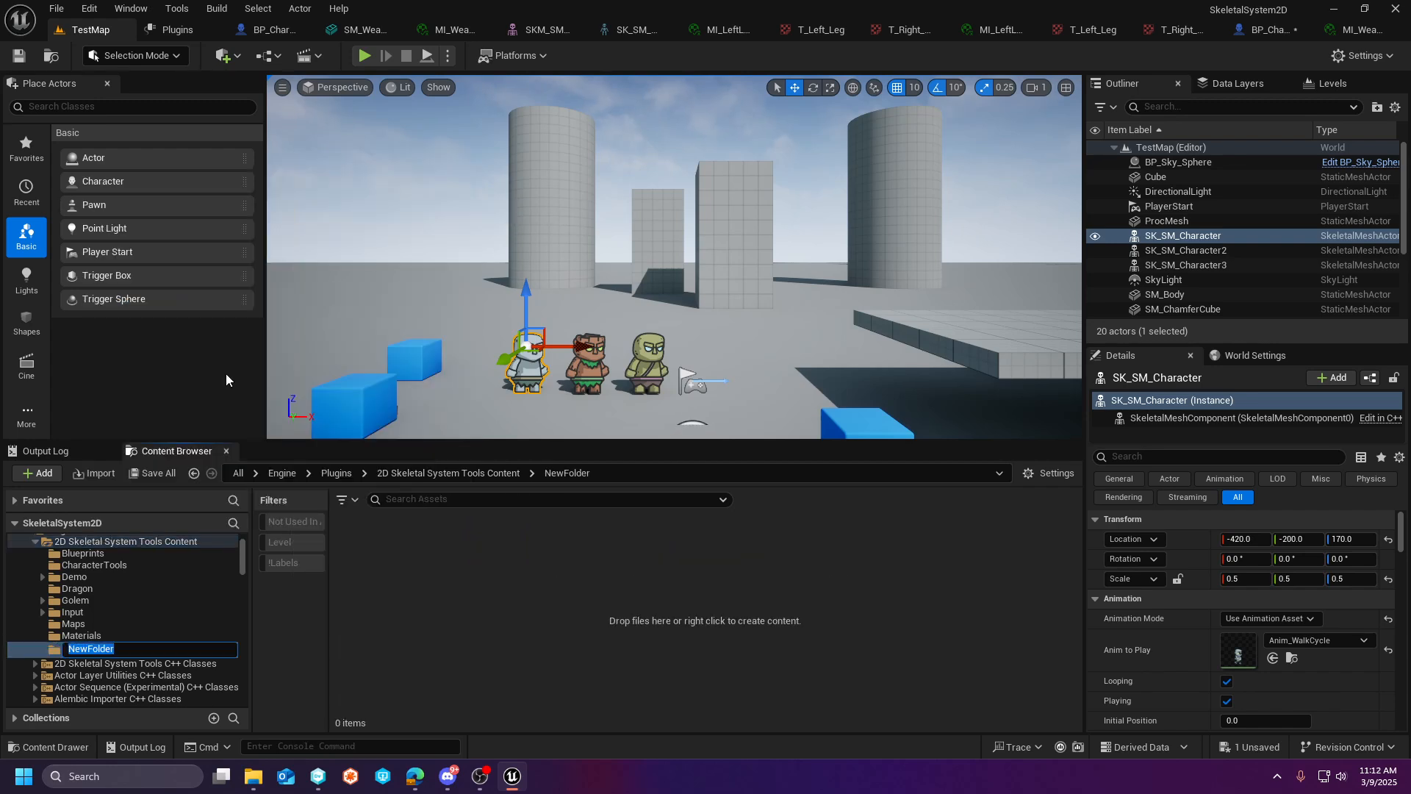
pyautogui.write('Weapons')
pyautogui.press('Return')
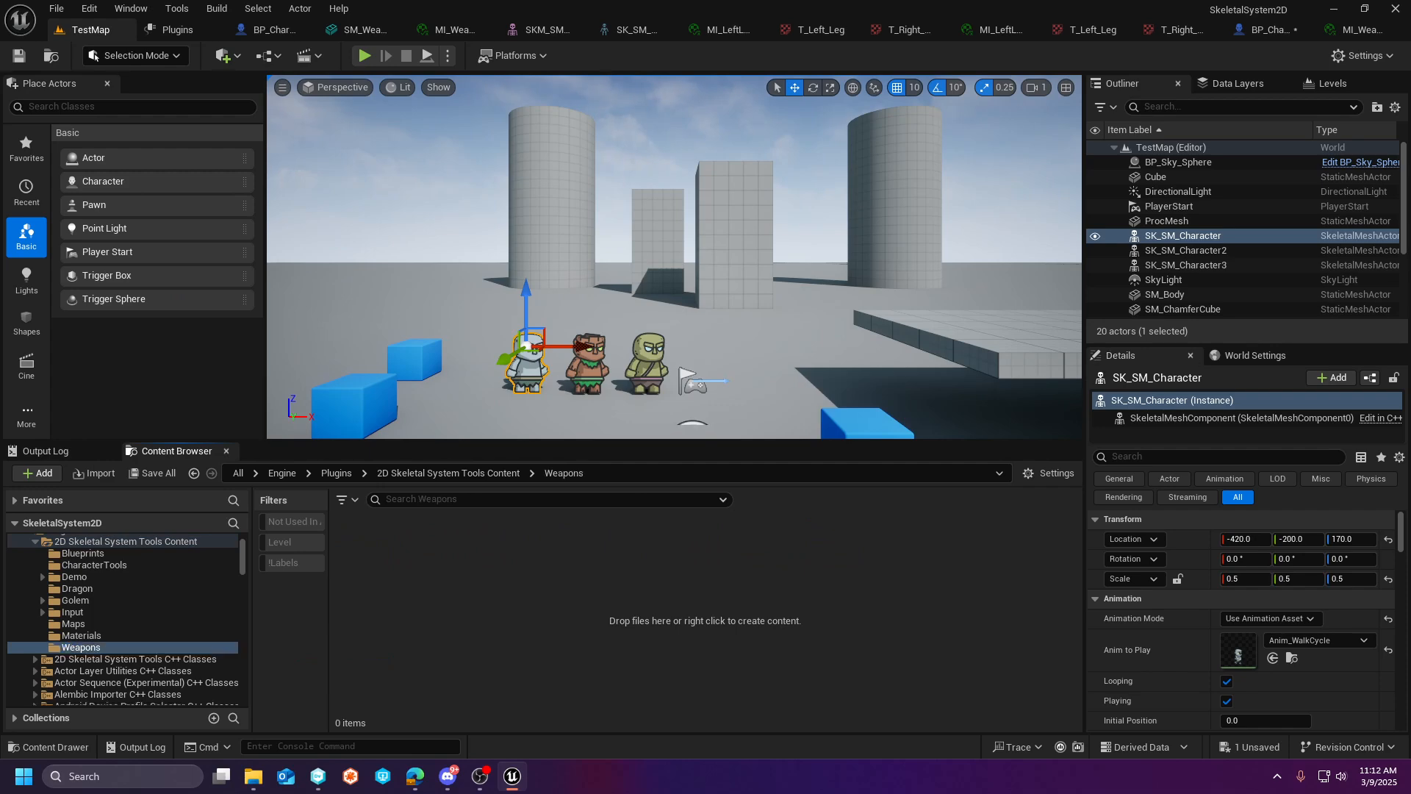
# - Import the Pngtree sword weapon image into the Weapons folder and apply the Paper2D texture settings to it
pyautogui.moveTo(505, 590); pyautogui.dragTo(460, 609)
pyautogui.rightClick(350, 523)
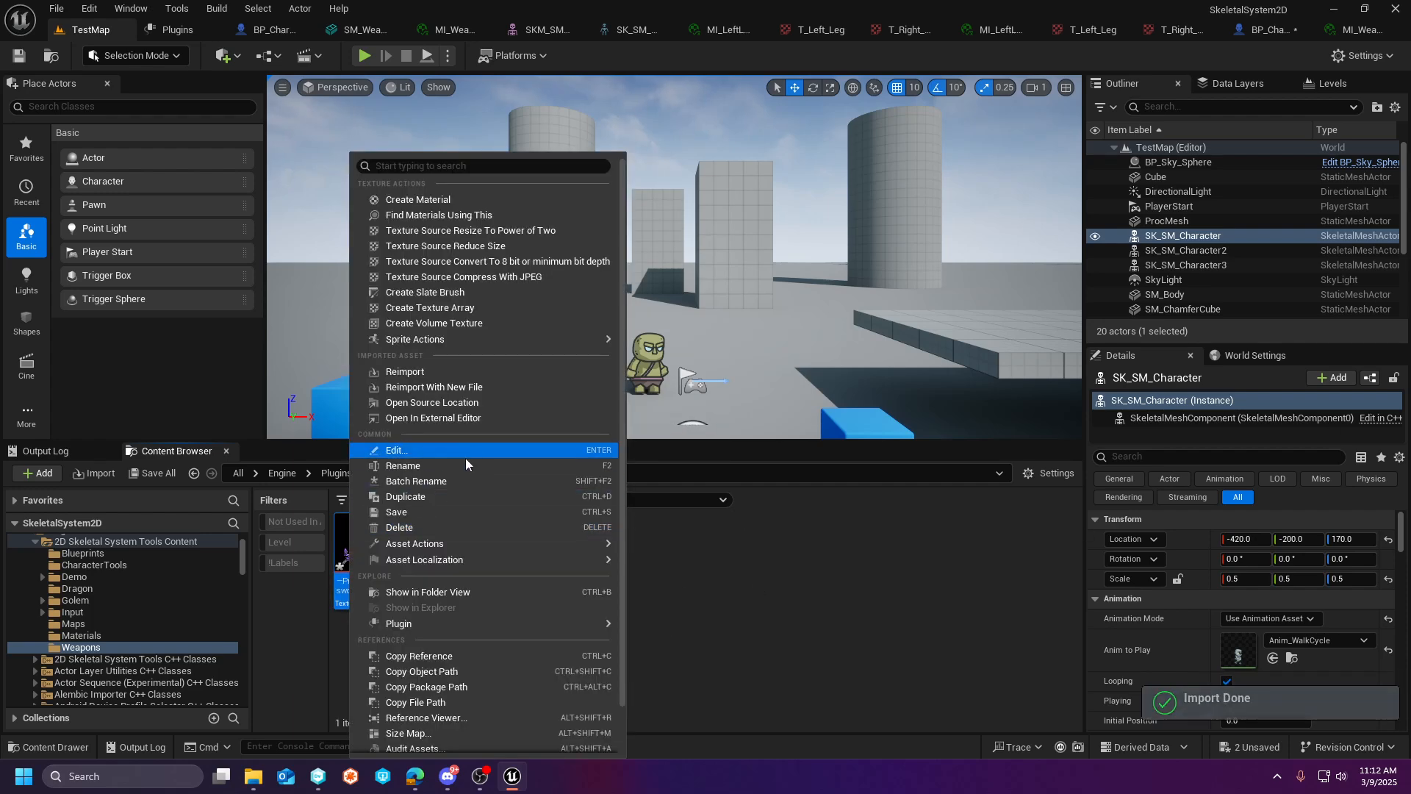
pyautogui.scroll(-2, 477, 625)
pyautogui.moveTo(482, 292)
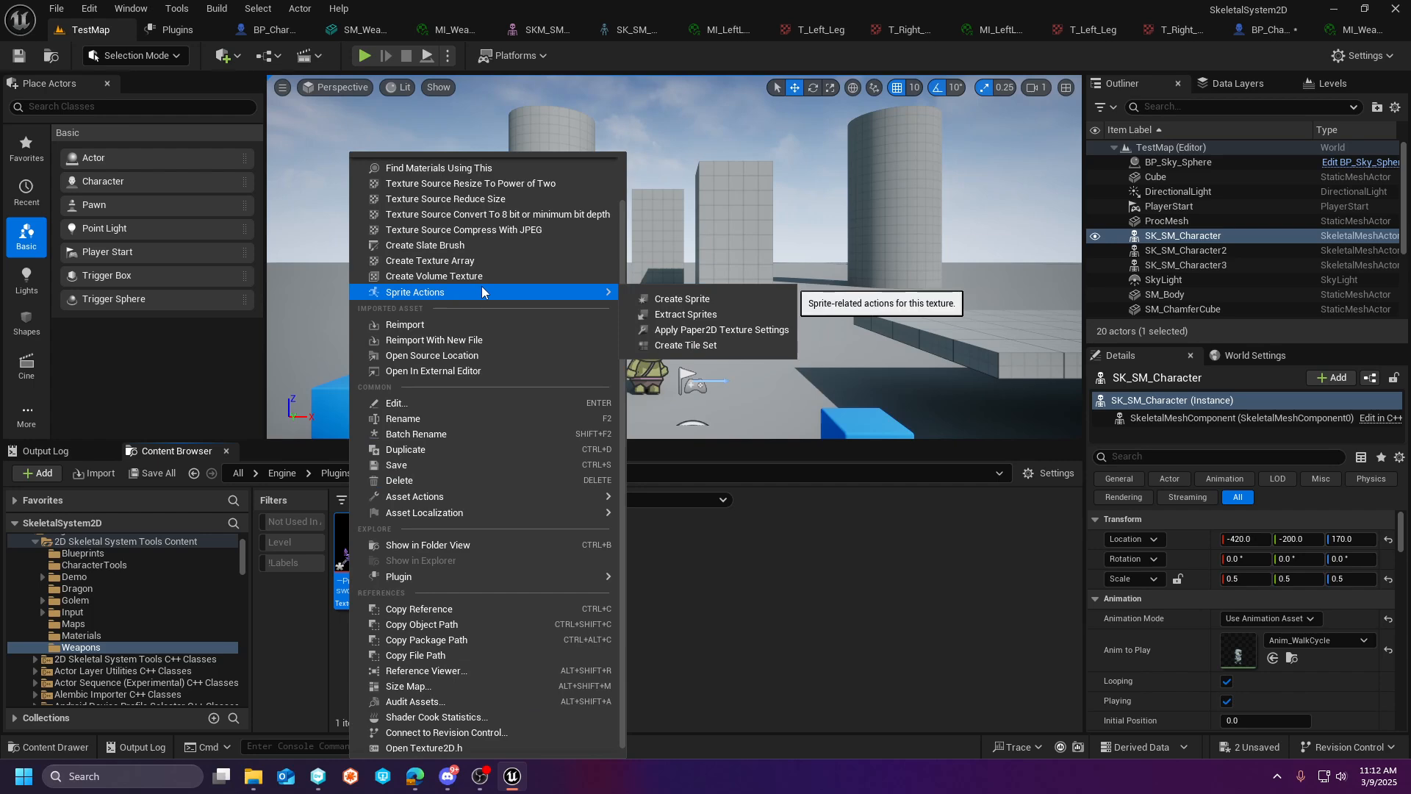
pyautogui.click(697, 331)
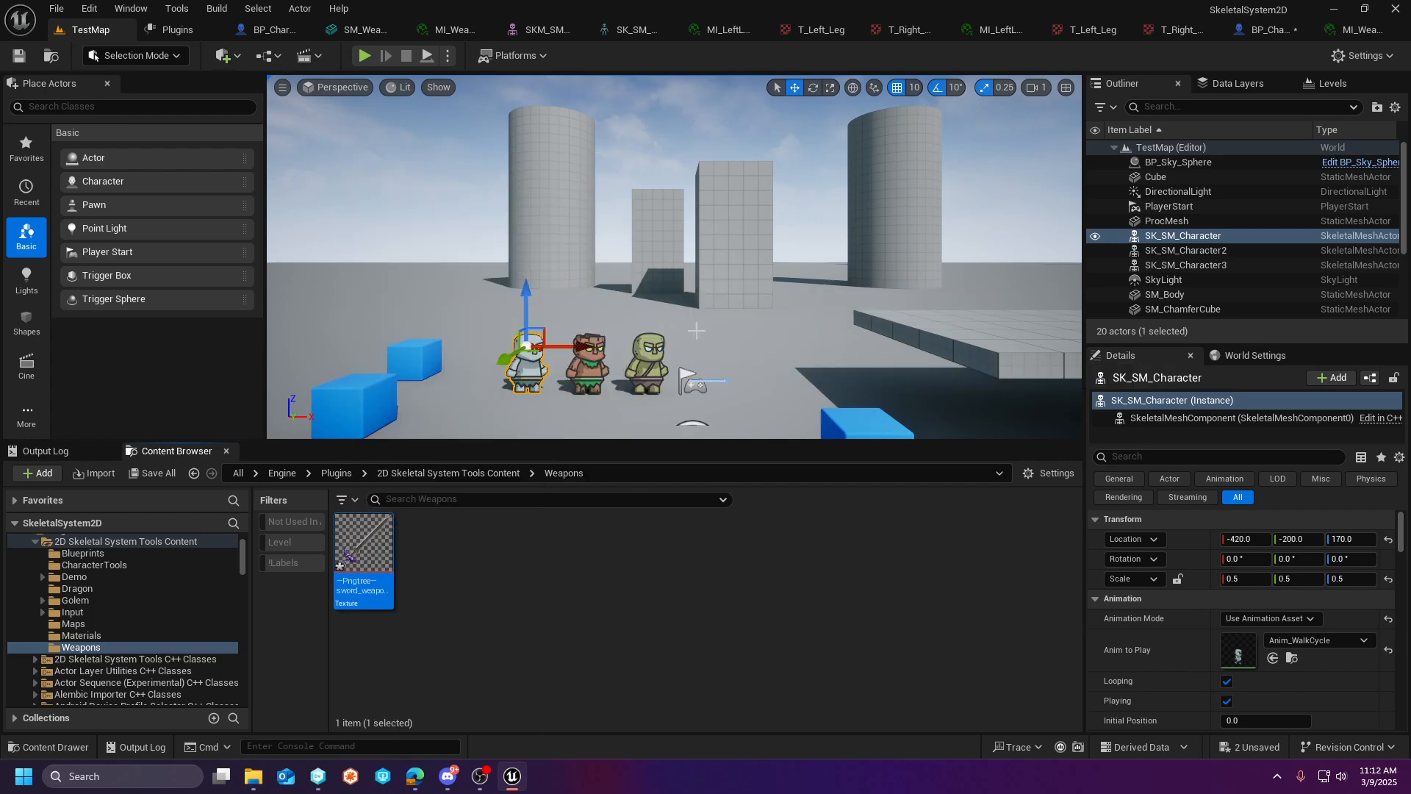
# - Save the imported sword texture in the Weapons folder
pyautogui.rightClick(394, 553)
pyautogui.click(858, 557)
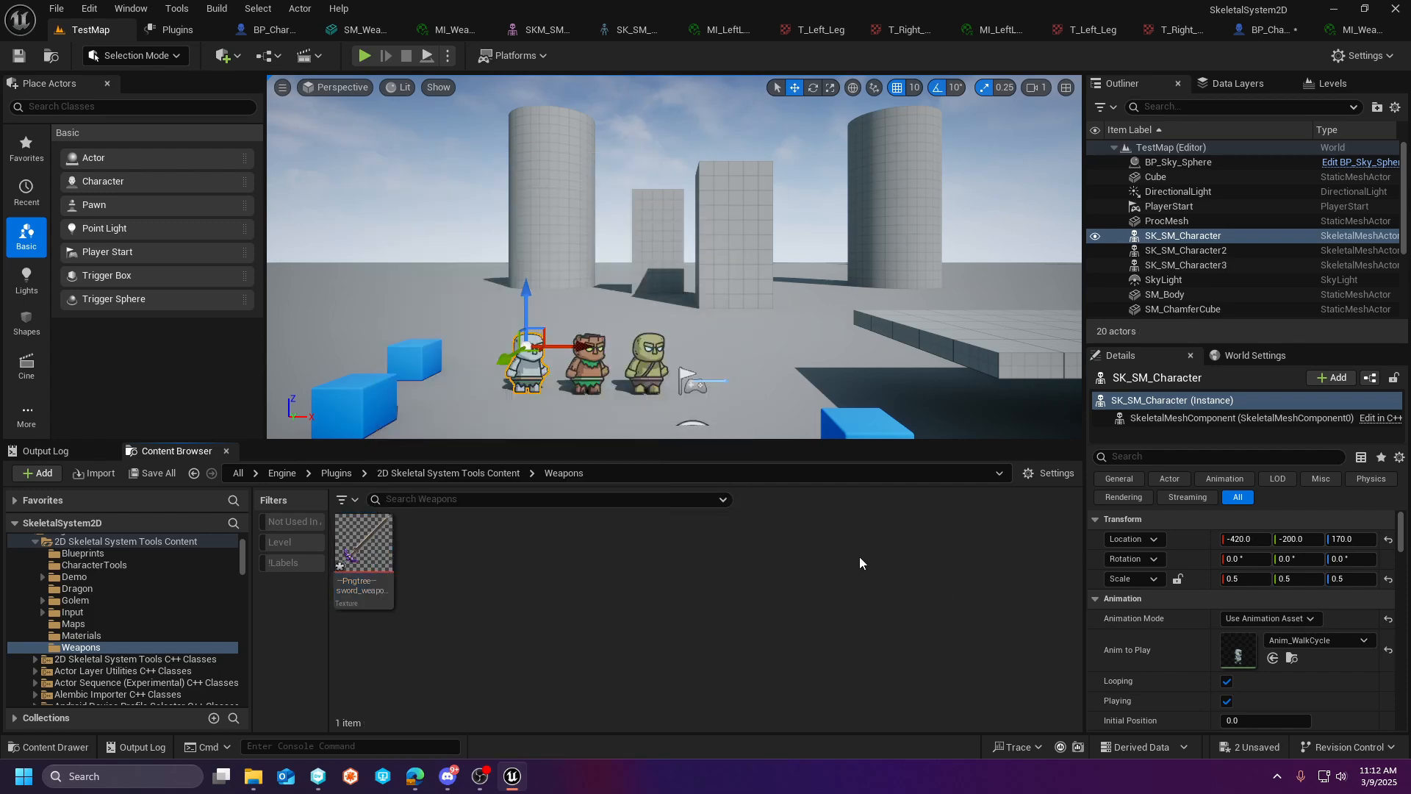
pyautogui.rightClick(365, 559)
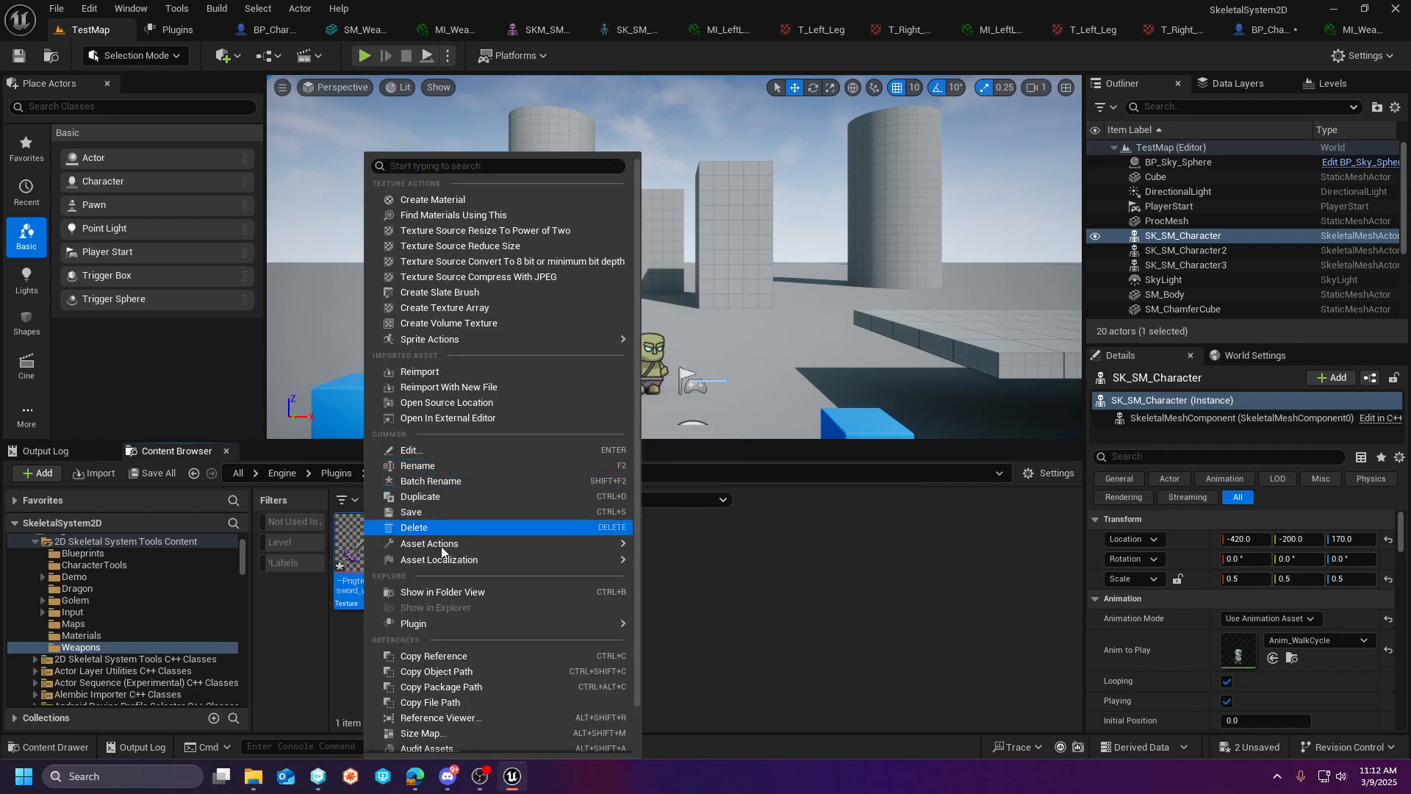
pyautogui.click(426, 513)
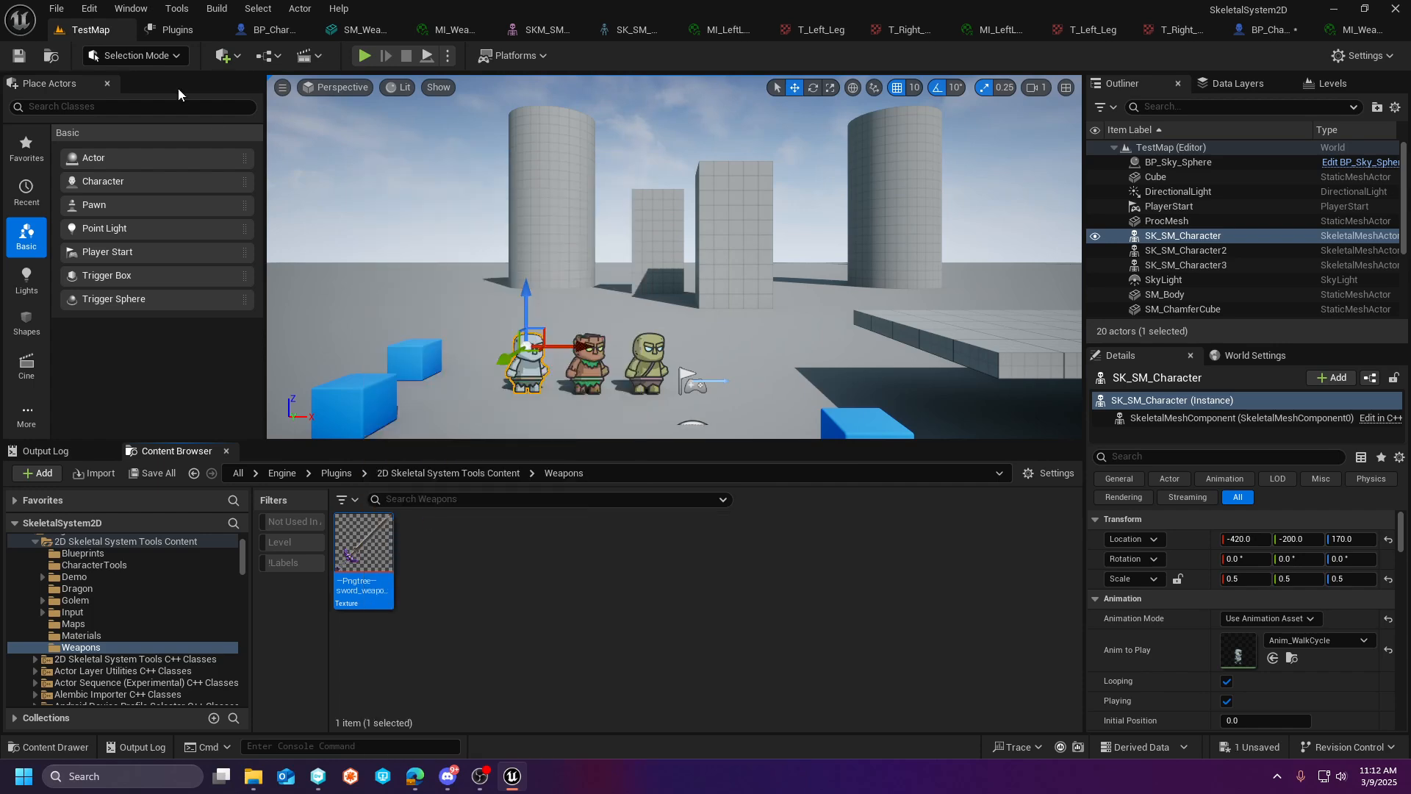
# - Search the plugin list for Paper2D to check whether it is enabled, and close the plugin list
pyautogui.click(89, 8)
pyautogui.click(156, 250)
pyautogui.click(89, 8)
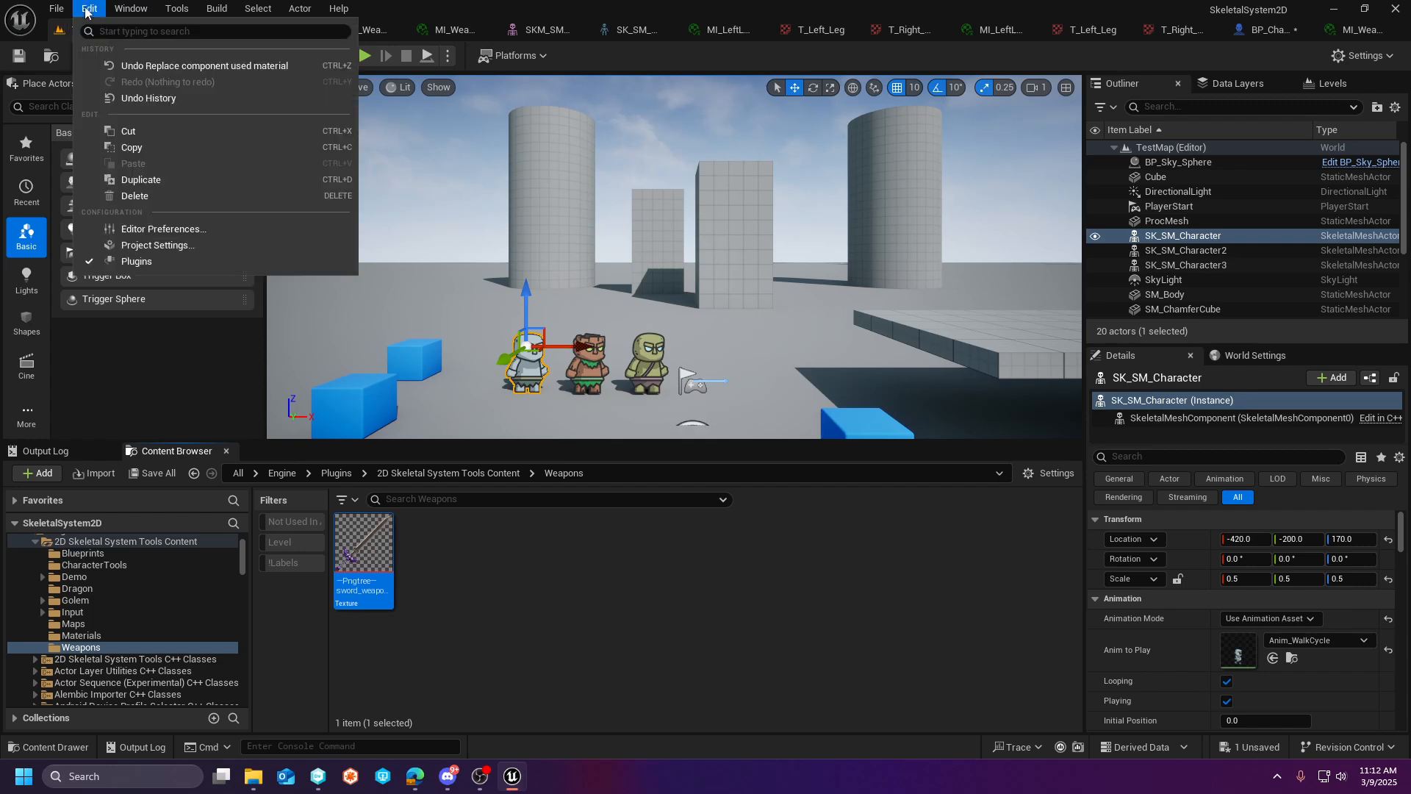
pyautogui.click(147, 265)
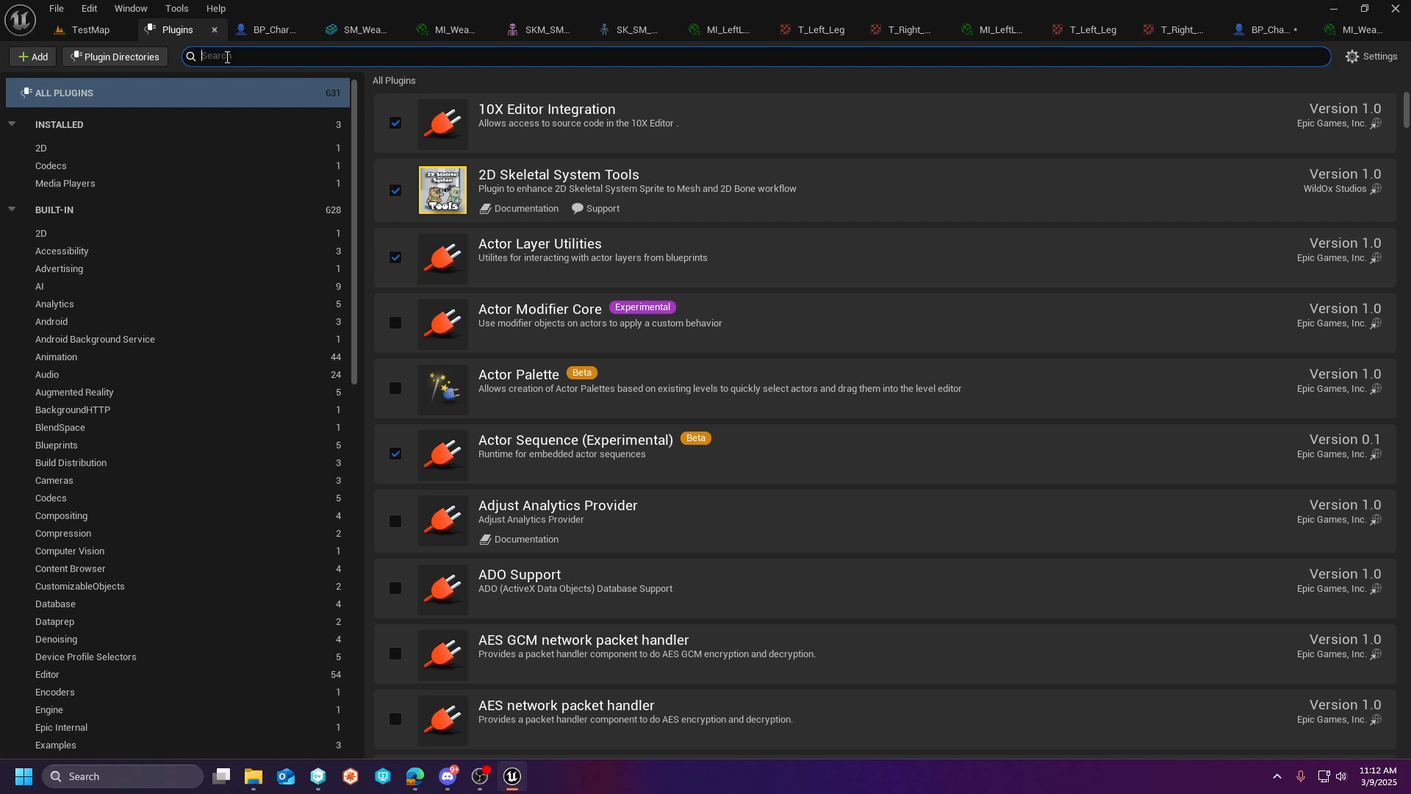
pyautogui.write('papa')
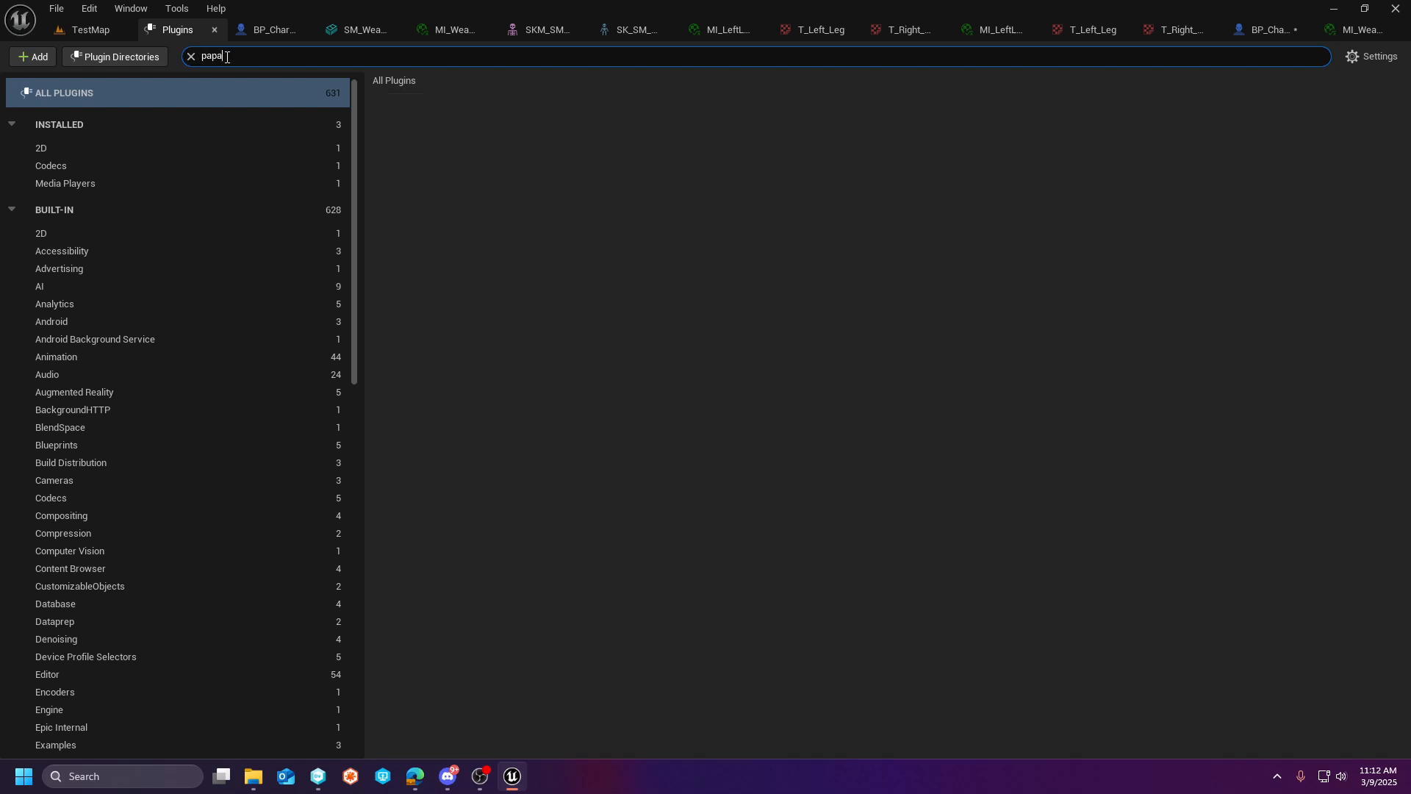
pyautogui.press('BackSpace')
pyautogui.write('er')
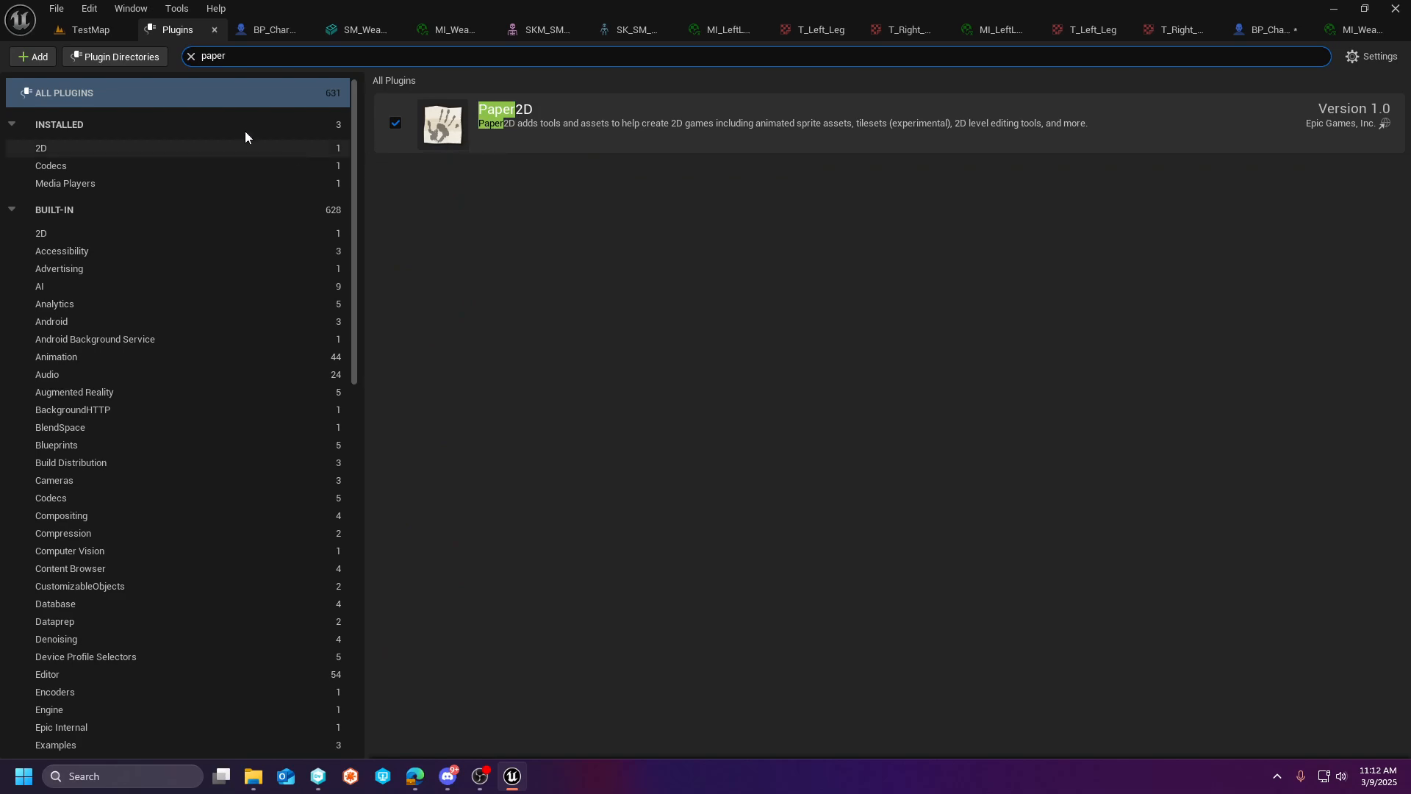
pyautogui.click(214, 31)
pyautogui.click(401, 624)
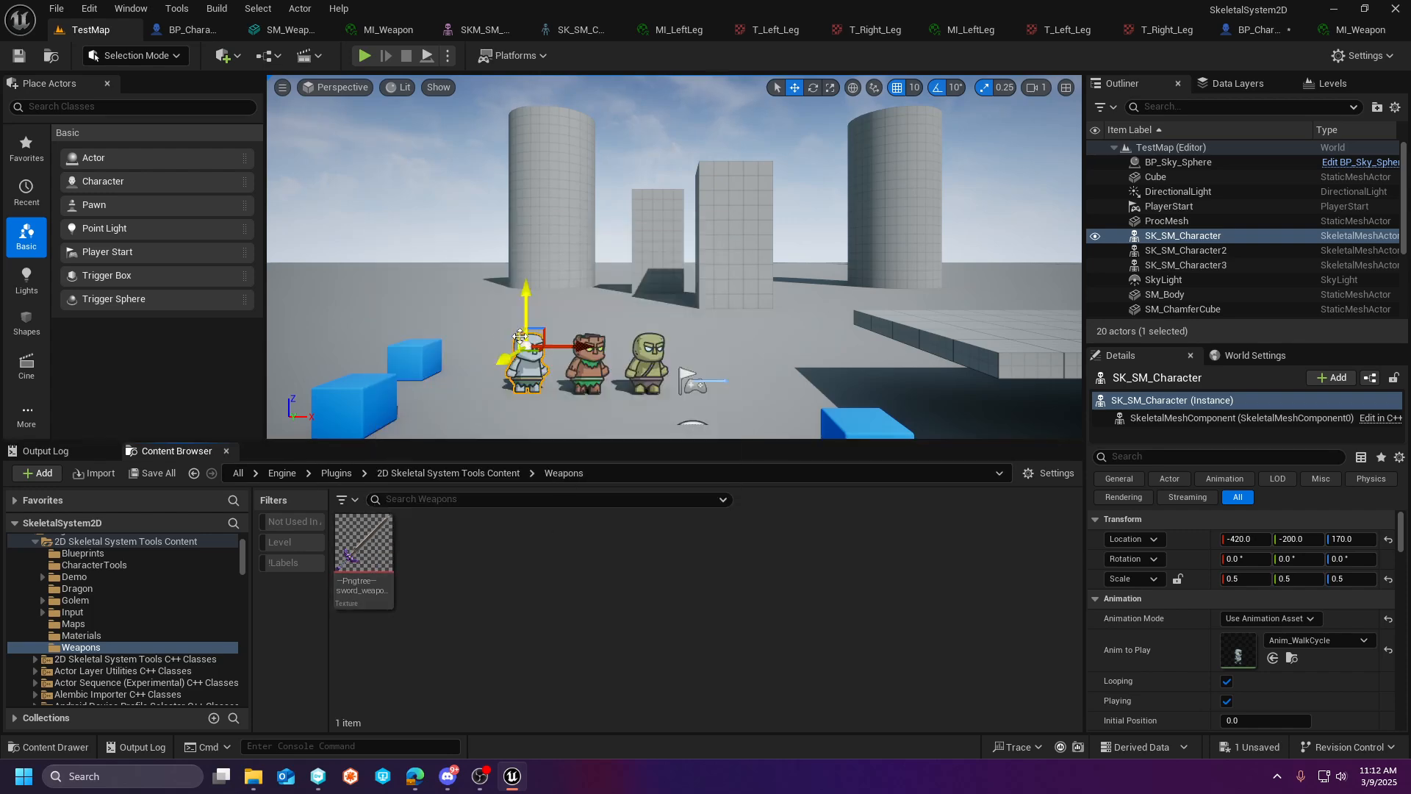
# - Place a Plane shape on the floor of TestMap in front of the three golem characters
pyautogui.moveTo(477, 305); pyautogui.dragTo(441, 312, button='right')
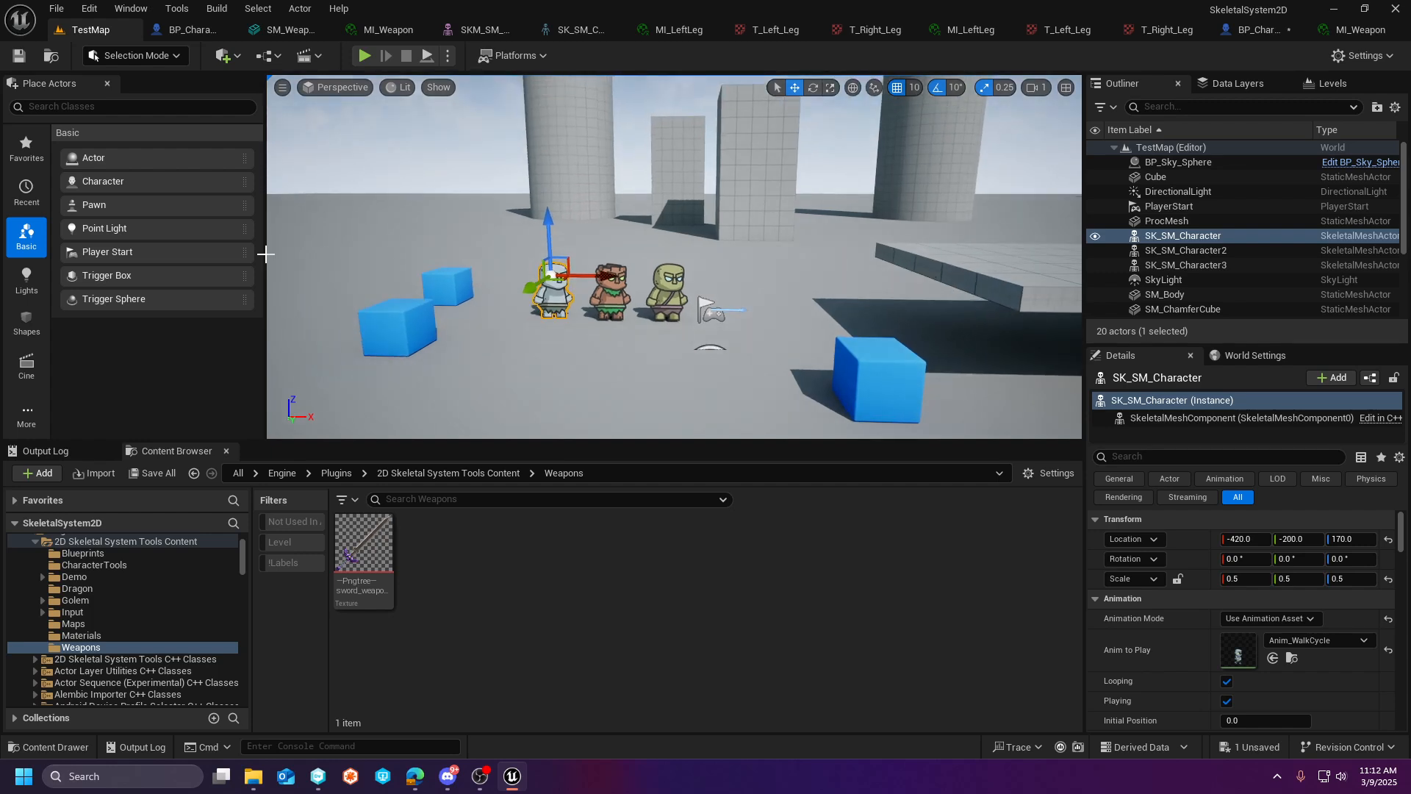
pyautogui.click(26, 321)
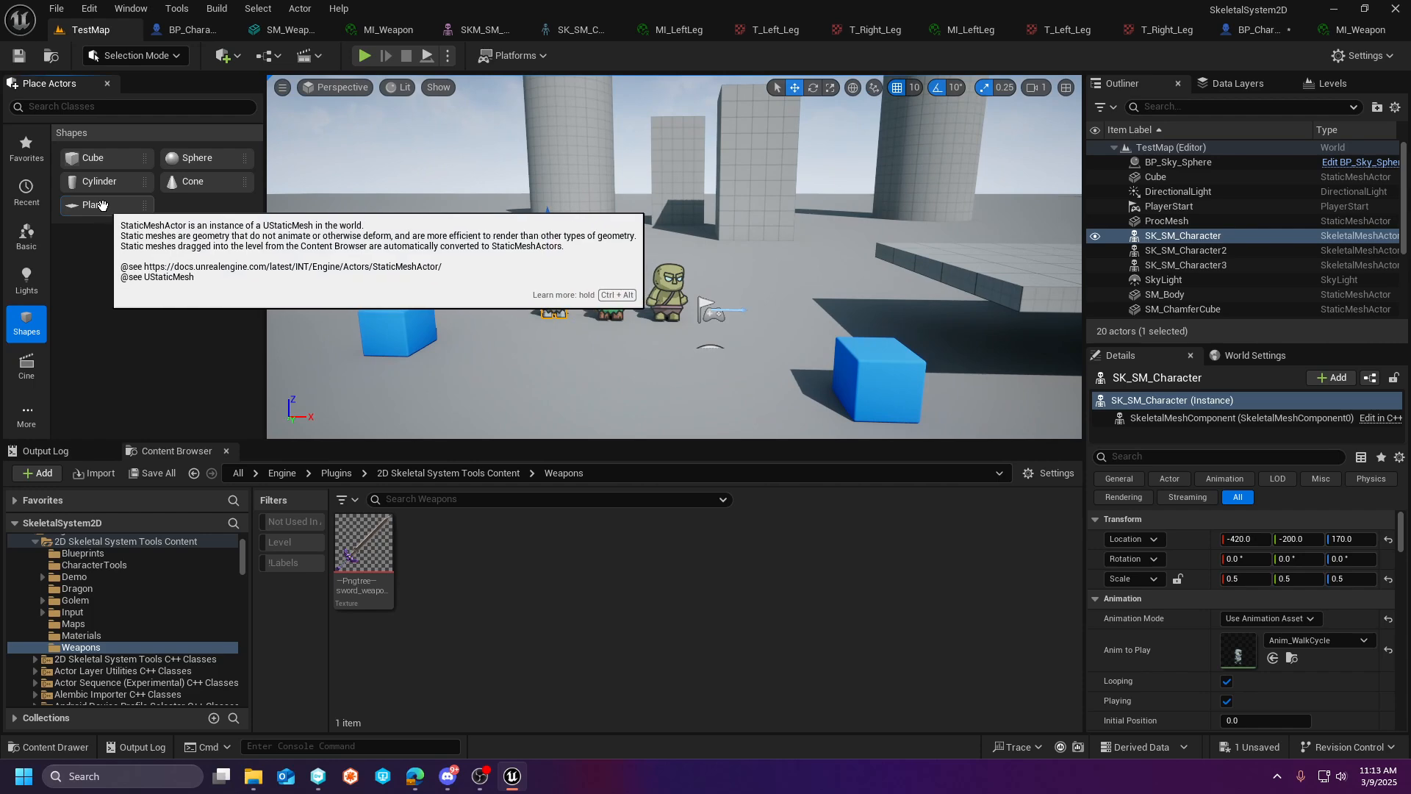
pyautogui.moveTo(567, 383); pyautogui.dragTo(565, 384)
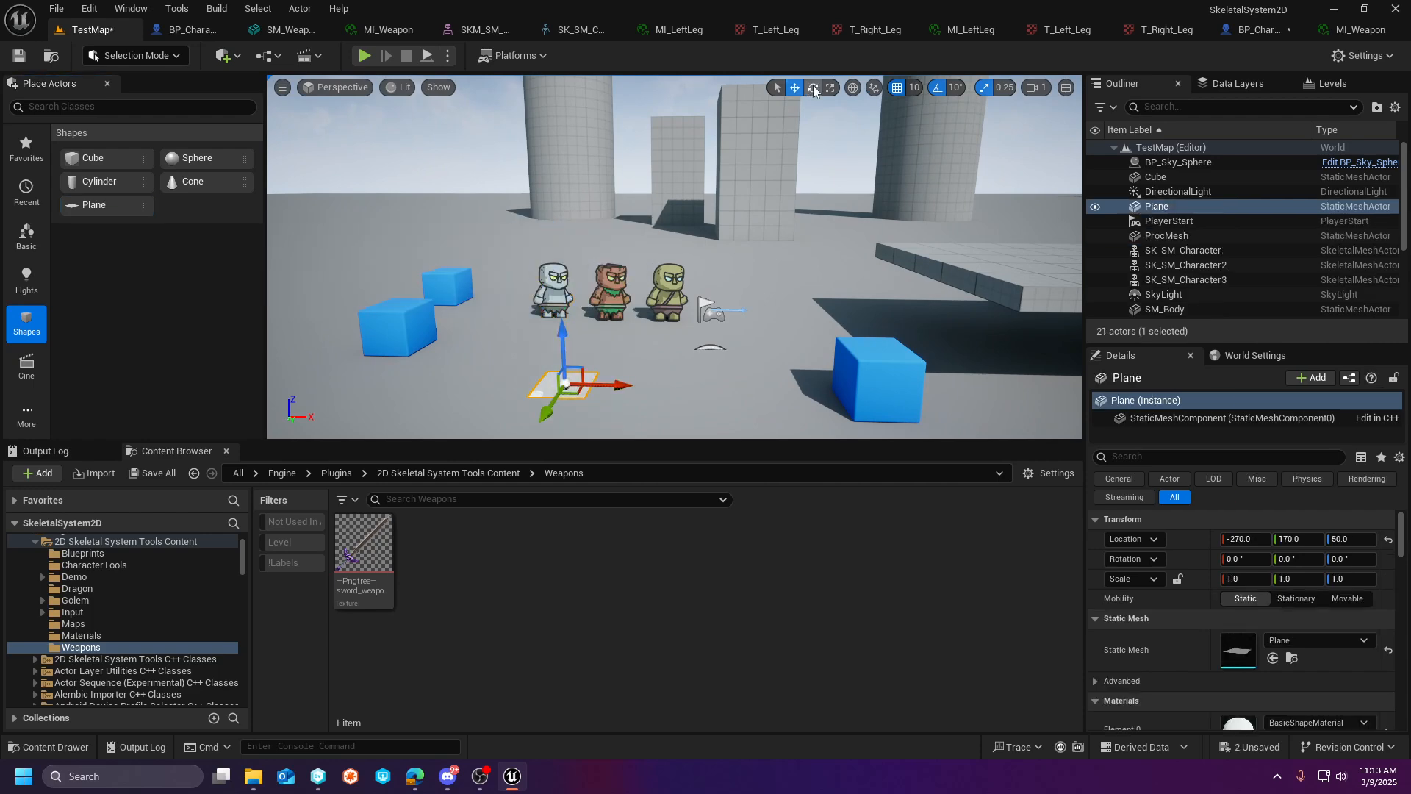
# - Rotate the plane upright by 90° about X and raise it to a Z location of 270
pyautogui.press('e')
pyautogui.moveTo(560, 331); pyautogui.dragTo(592, 252)
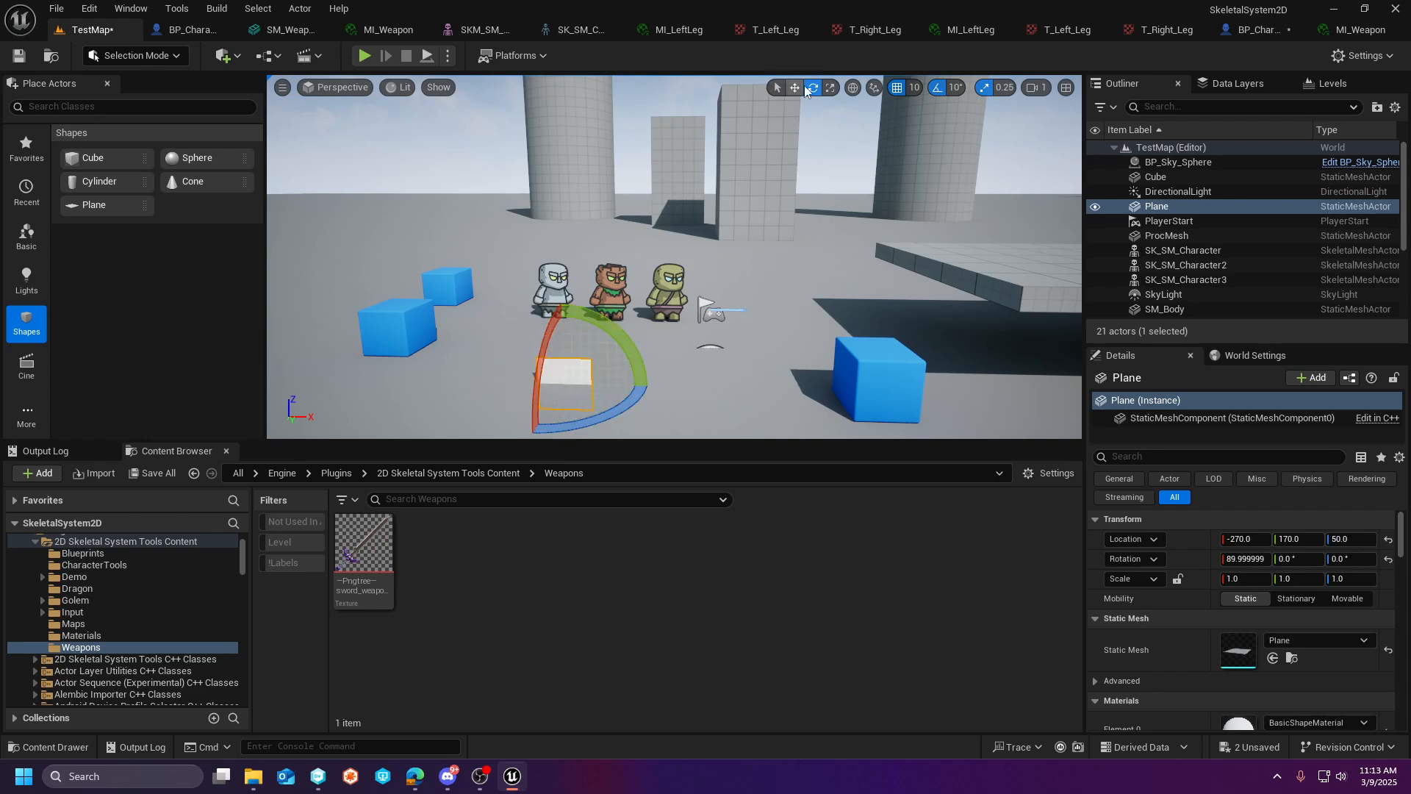
pyautogui.click(795, 88)
pyautogui.moveTo(563, 334); pyautogui.dragTo(562, 220)
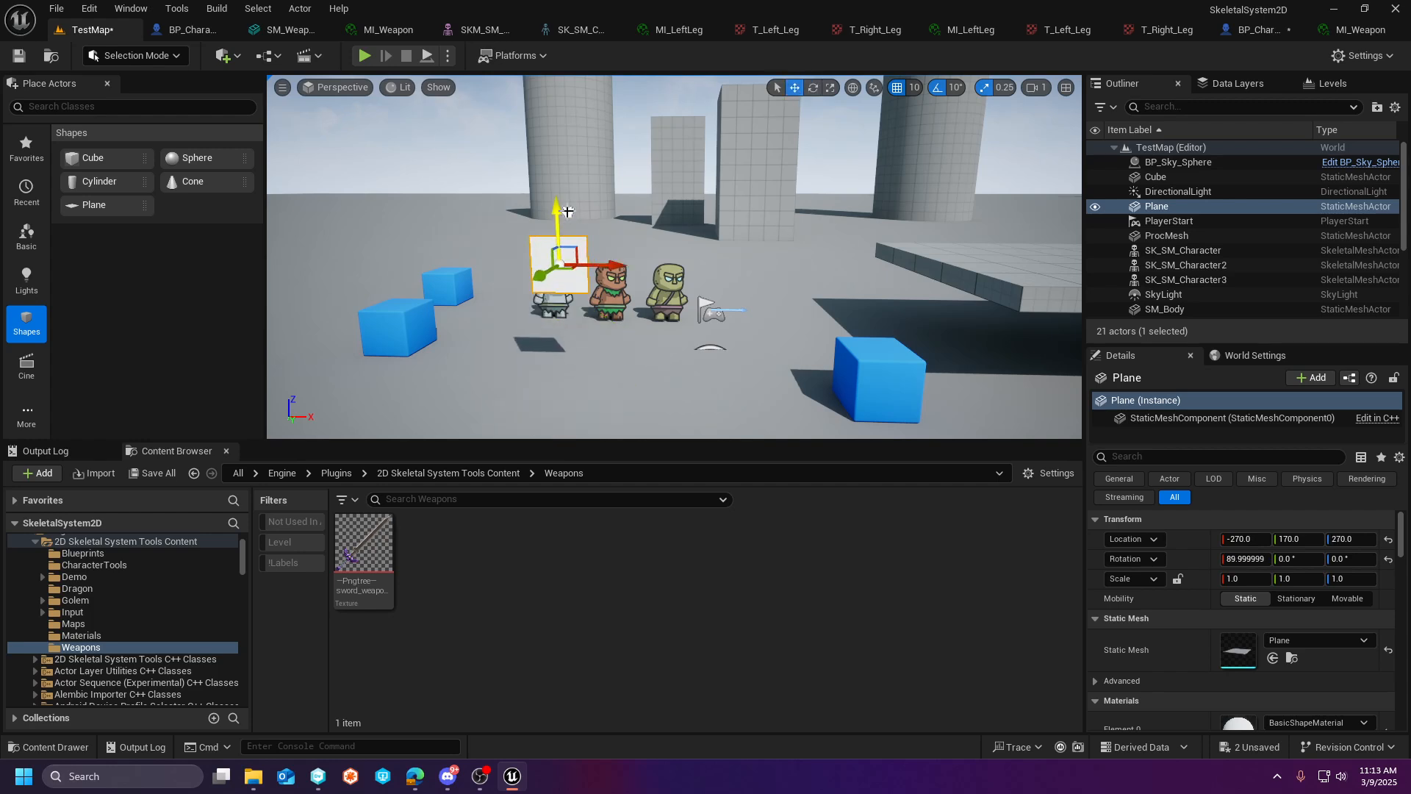
# - Apply the sword texture to the upright plane to generate its material, and inspect the sword from several angles
pyautogui.moveTo(363, 544); pyautogui.dragTo(579, 248)
pyautogui.press('w')
pyautogui.moveTo(691, 225); pyautogui.dragTo(739, 233, button='right')
pyautogui.press('w')
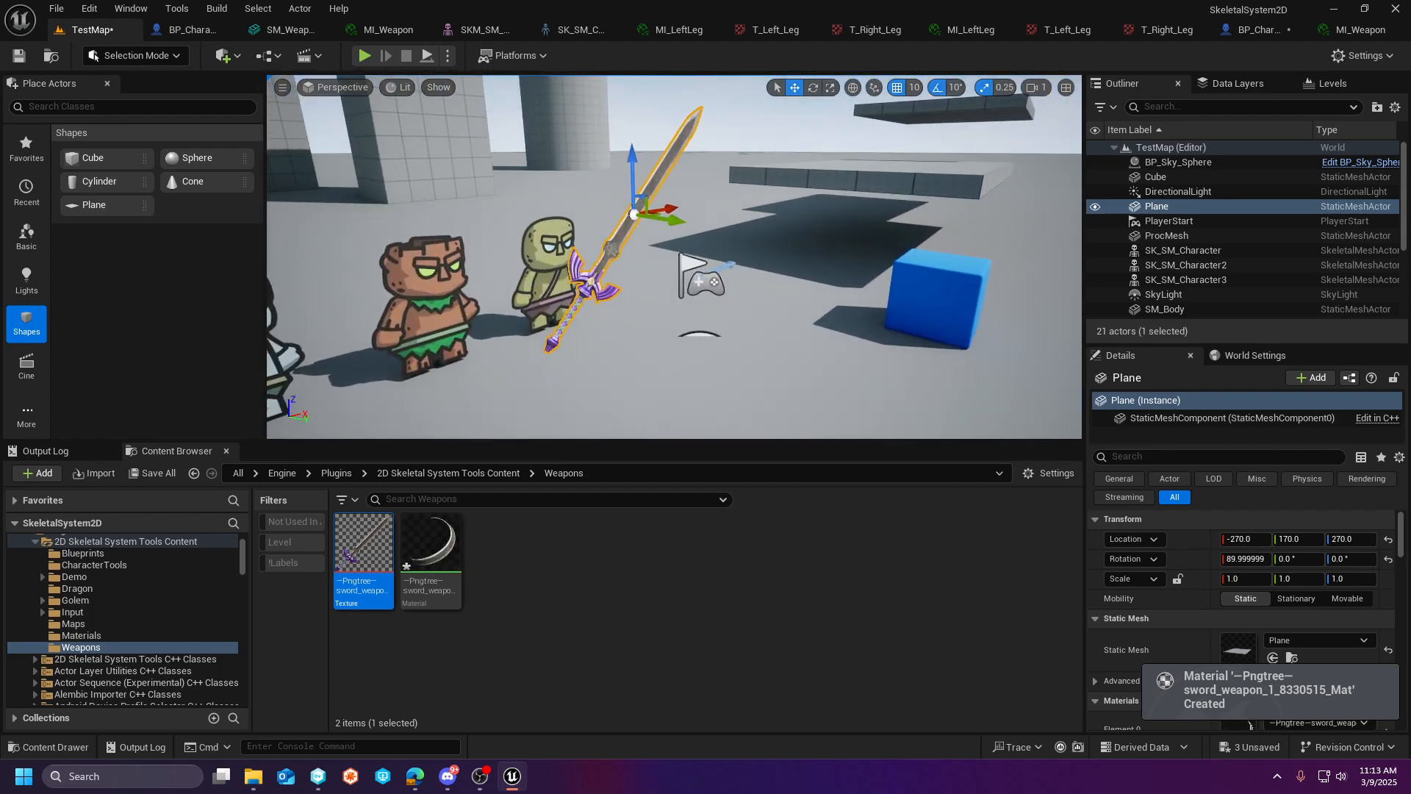
pyautogui.press('d')
pyautogui.moveTo(630, 255); pyautogui.dragTo(520, 250, button='right')
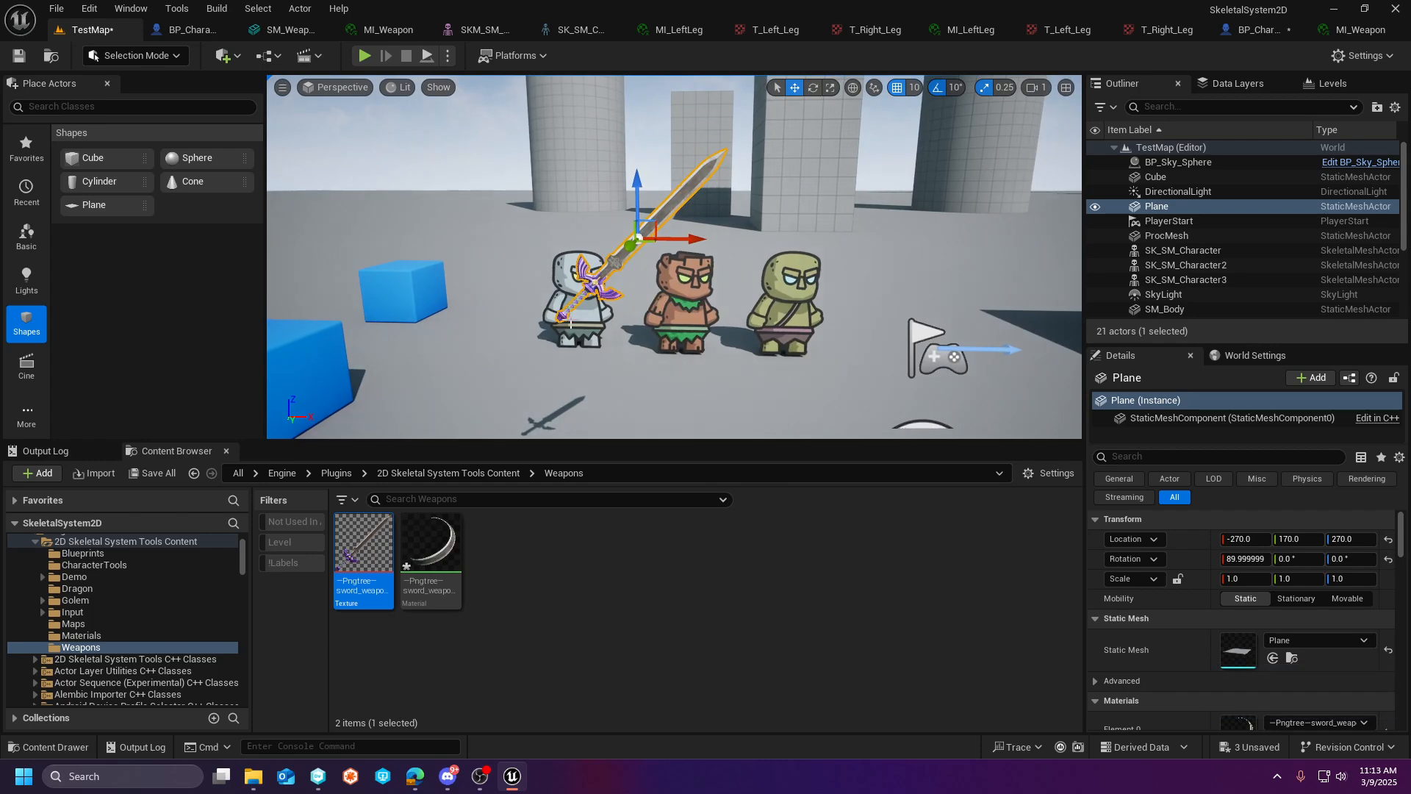
# - Open the generated sword material, enable Fully Rough, and apply the change
pyautogui.click(434, 569)
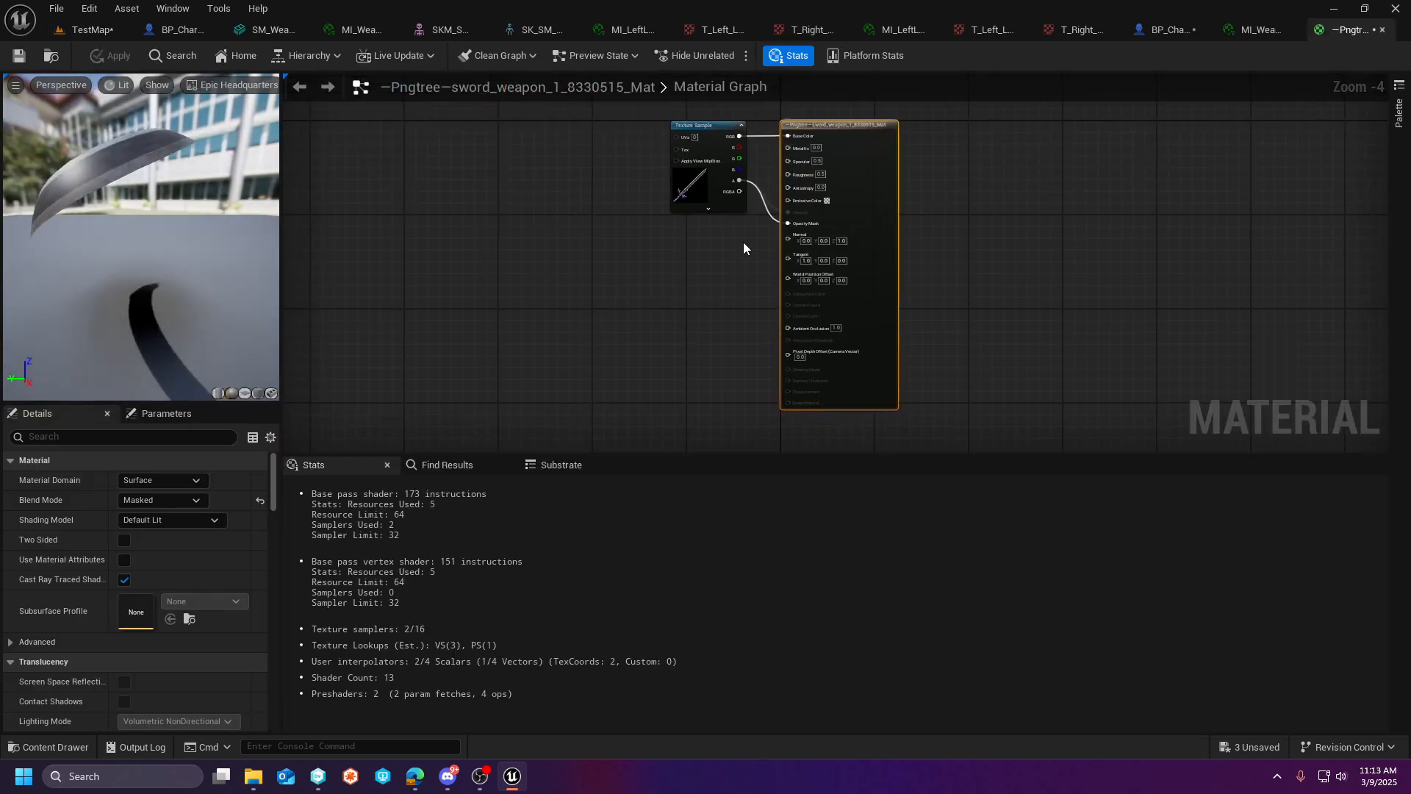
pyautogui.moveTo(743, 241); pyautogui.dragTo(721, 330, button='right')
pyautogui.scroll(4, 748, 274)
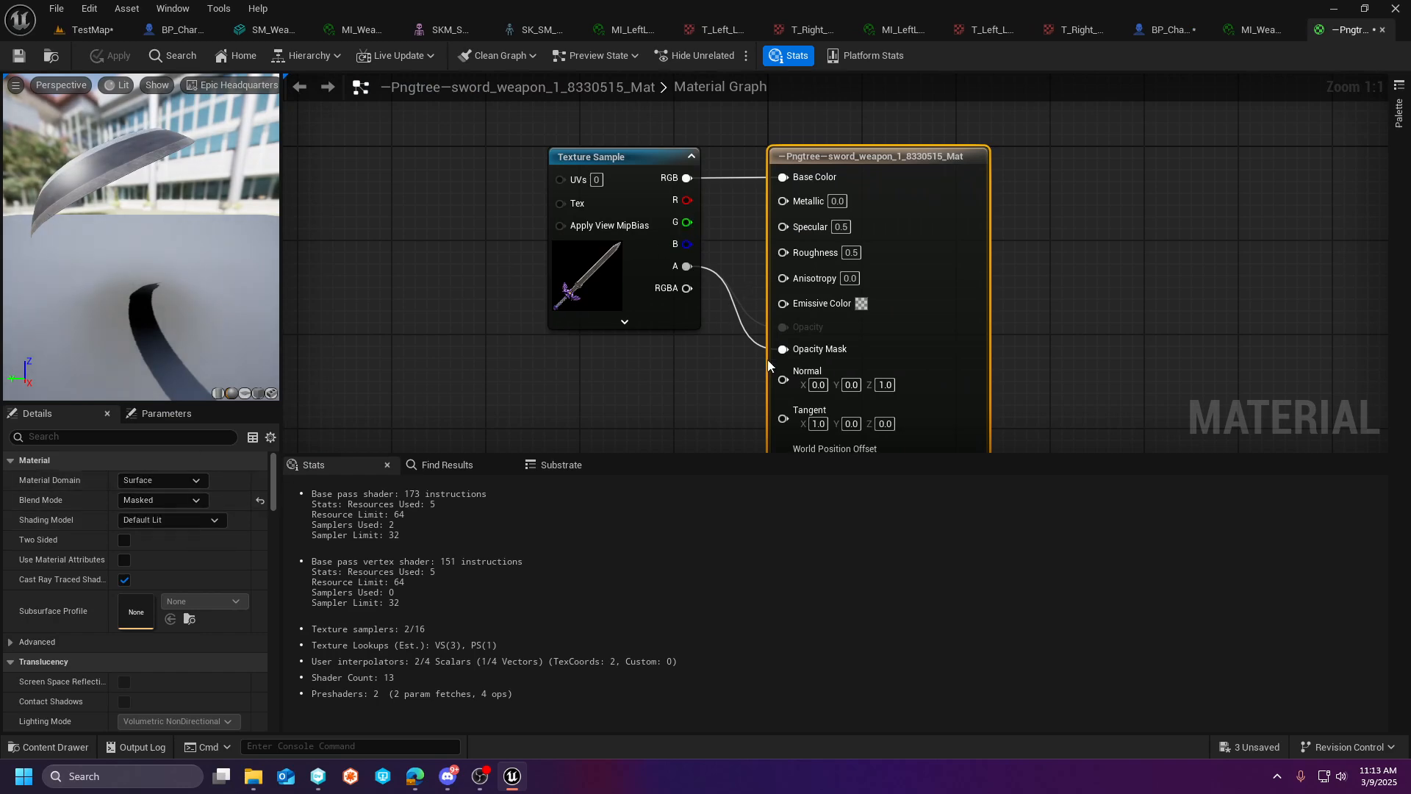
pyautogui.moveTo(690, 415); pyautogui.dragTo(669, 369, button='right')
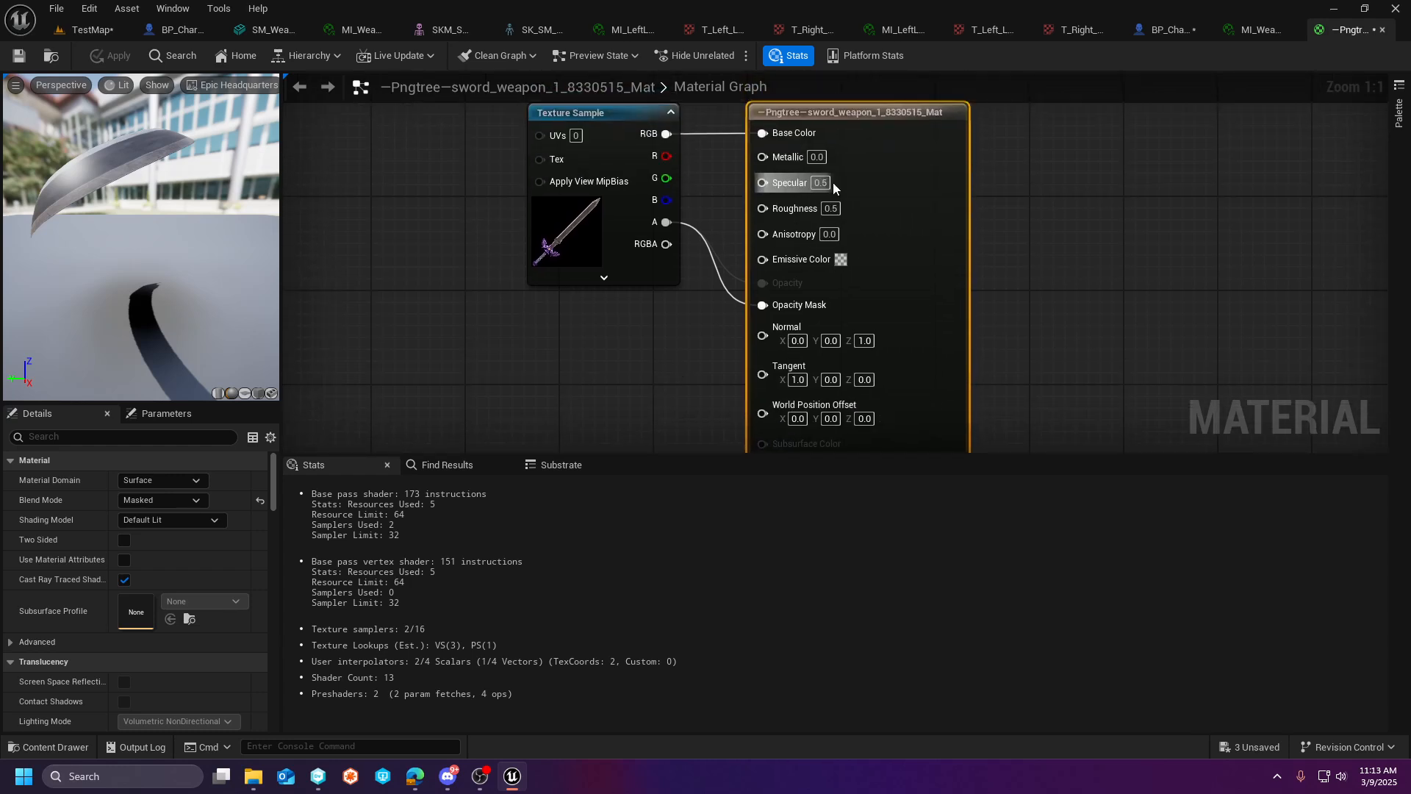
pyautogui.click(117, 443)
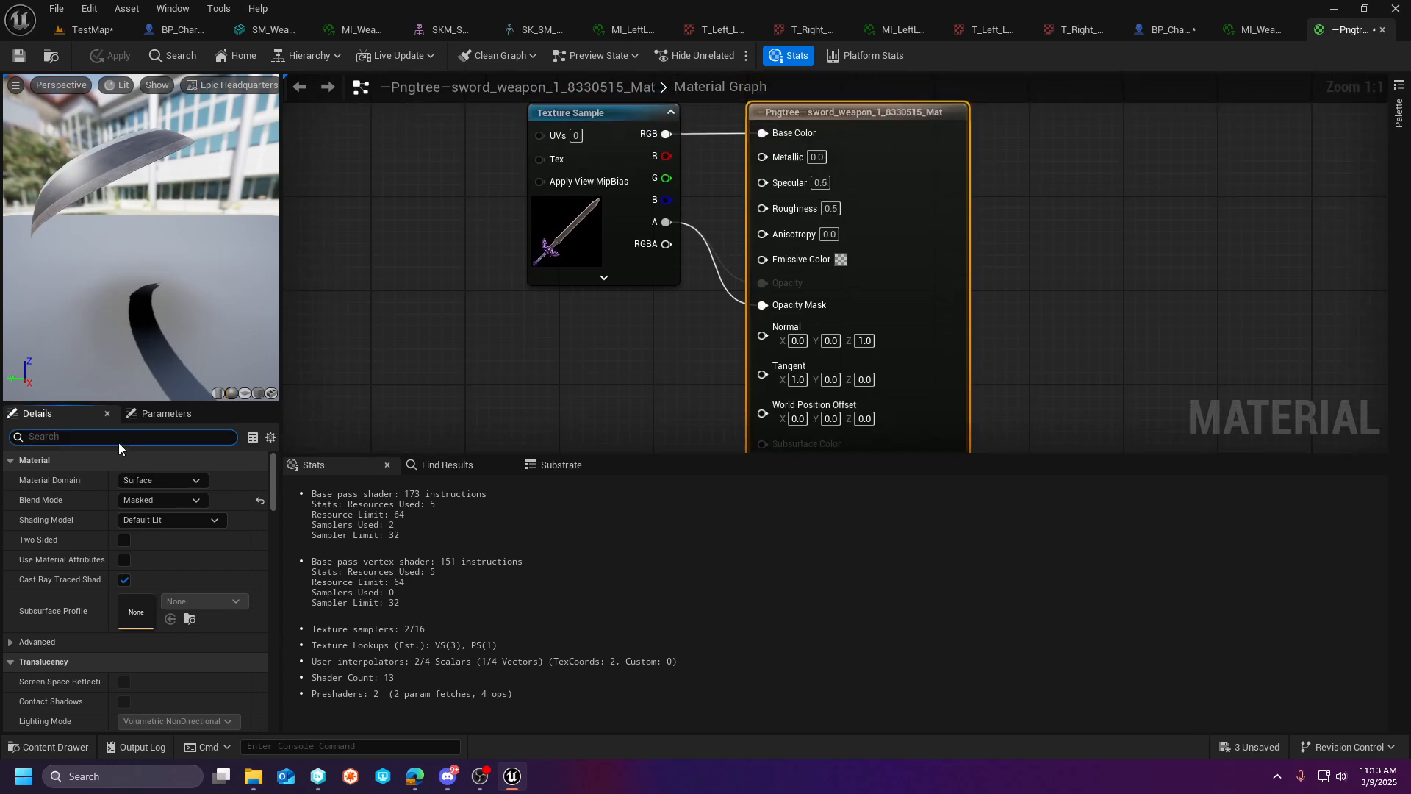
pyautogui.write('fully')
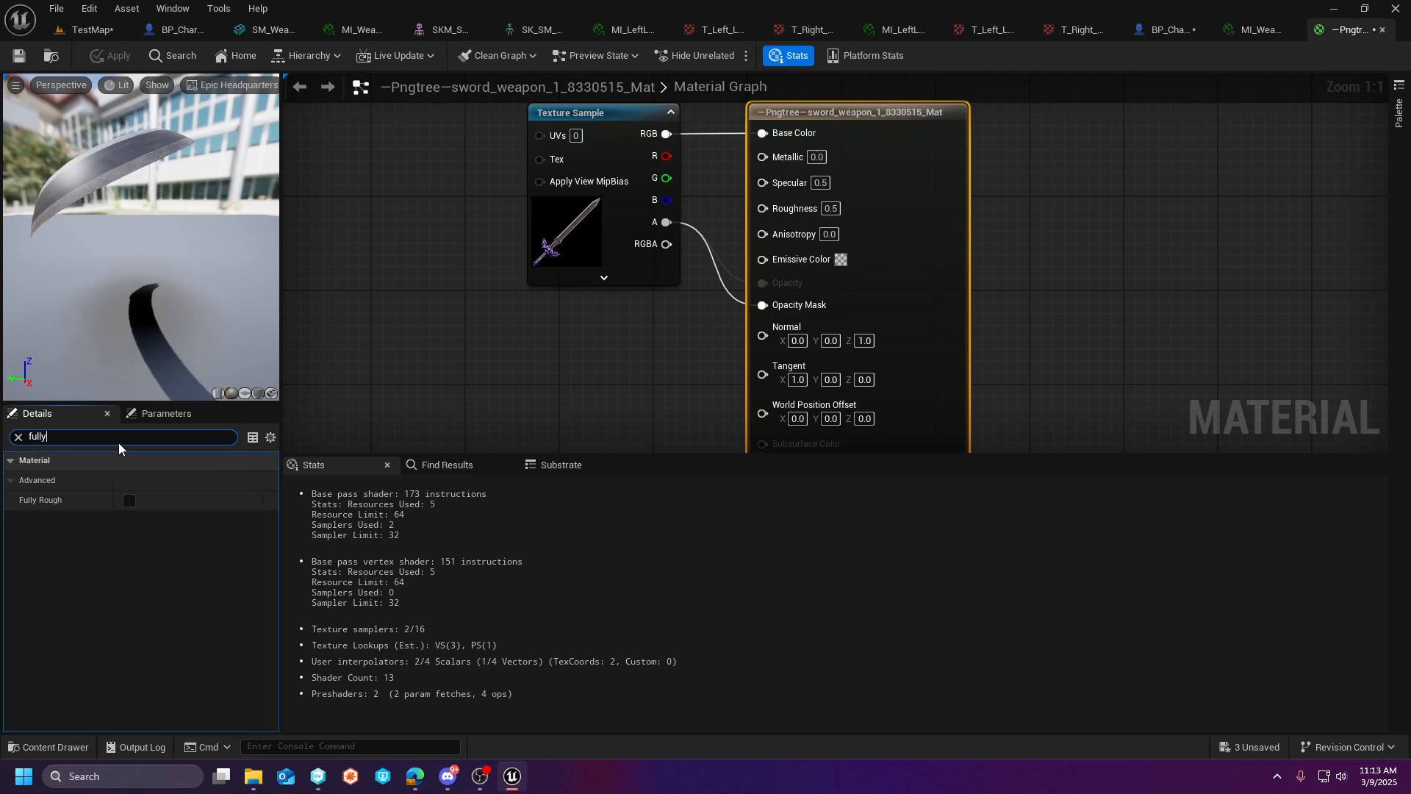
pyautogui.click(130, 500)
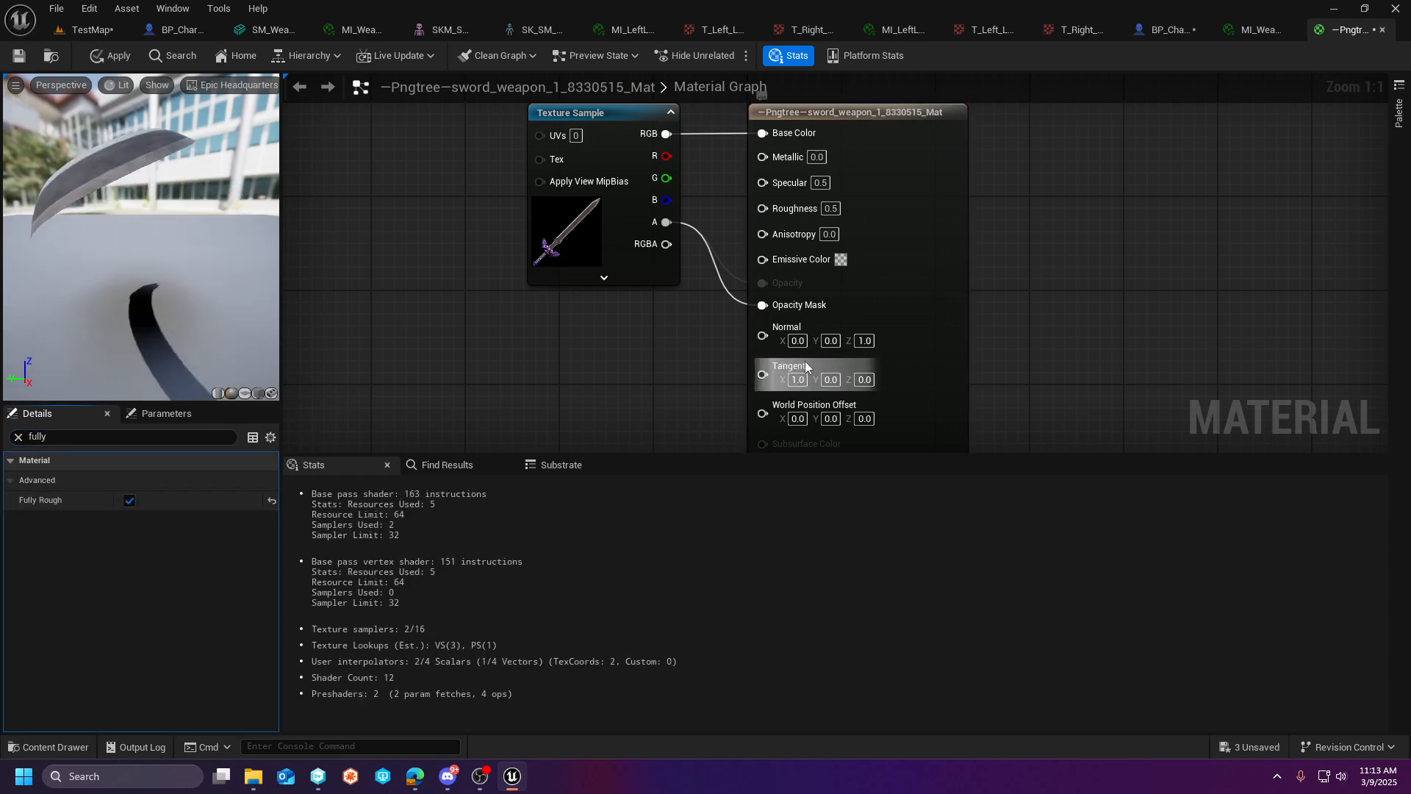
pyautogui.click(96, 56)
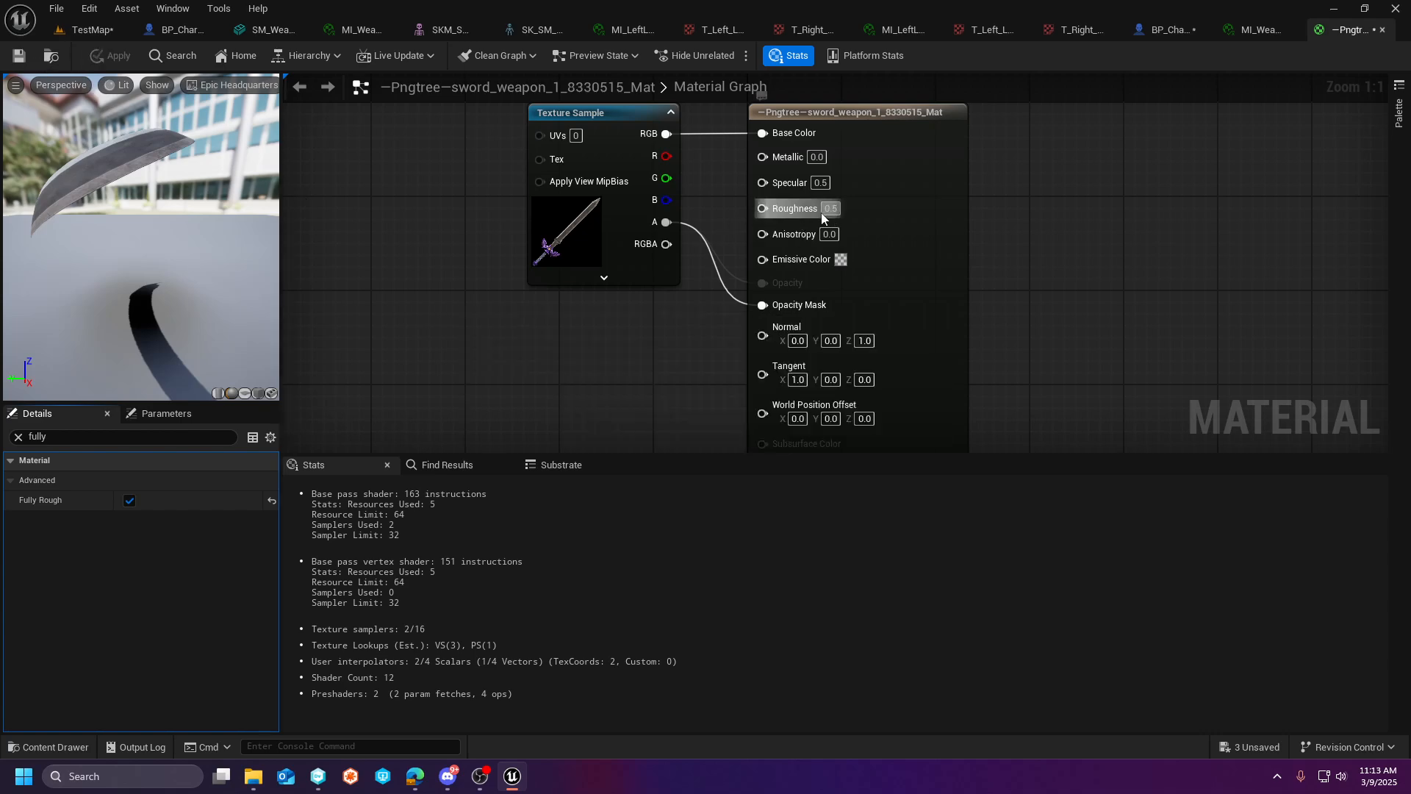
# - Back in TestMap, rename the generated sword material to M_Sword and delete the sword plane from the level
pyautogui.click(100, 35)
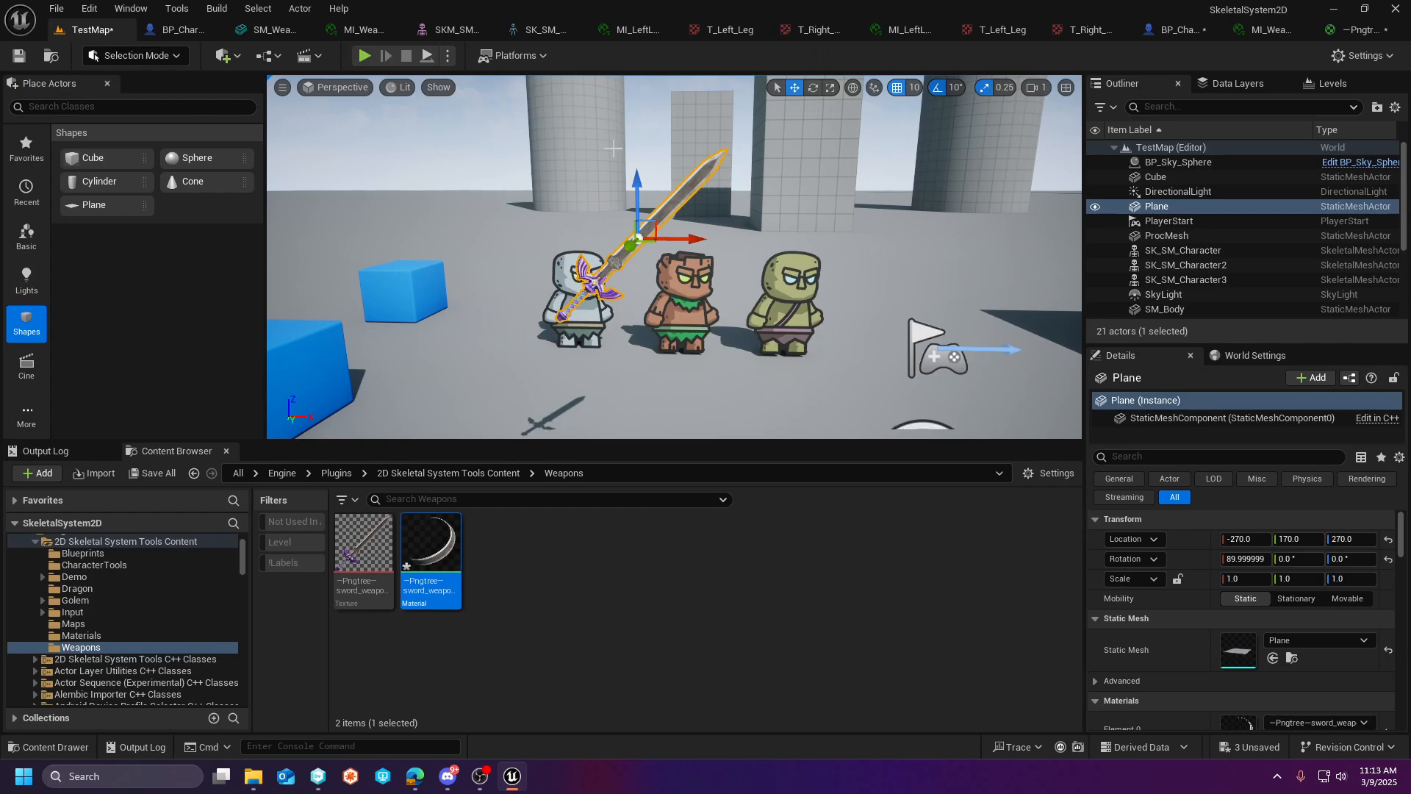
pyautogui.press('Escape')
pyautogui.press('w')
pyautogui.moveTo(772, 251); pyautogui.dragTo(773, 284, button='right')
pyautogui.click(705, 176)
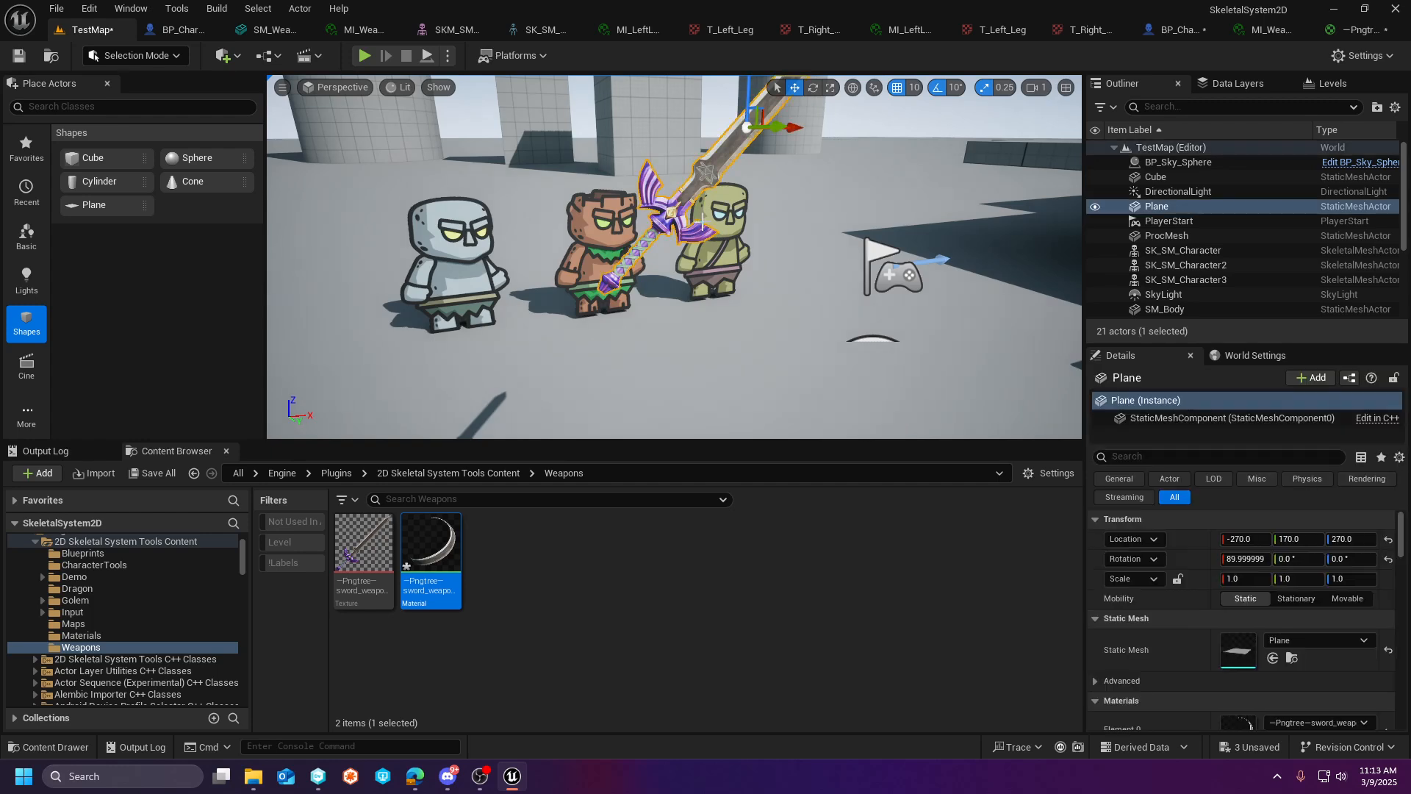
pyautogui.rightClick(447, 566)
pyautogui.click(522, 212)
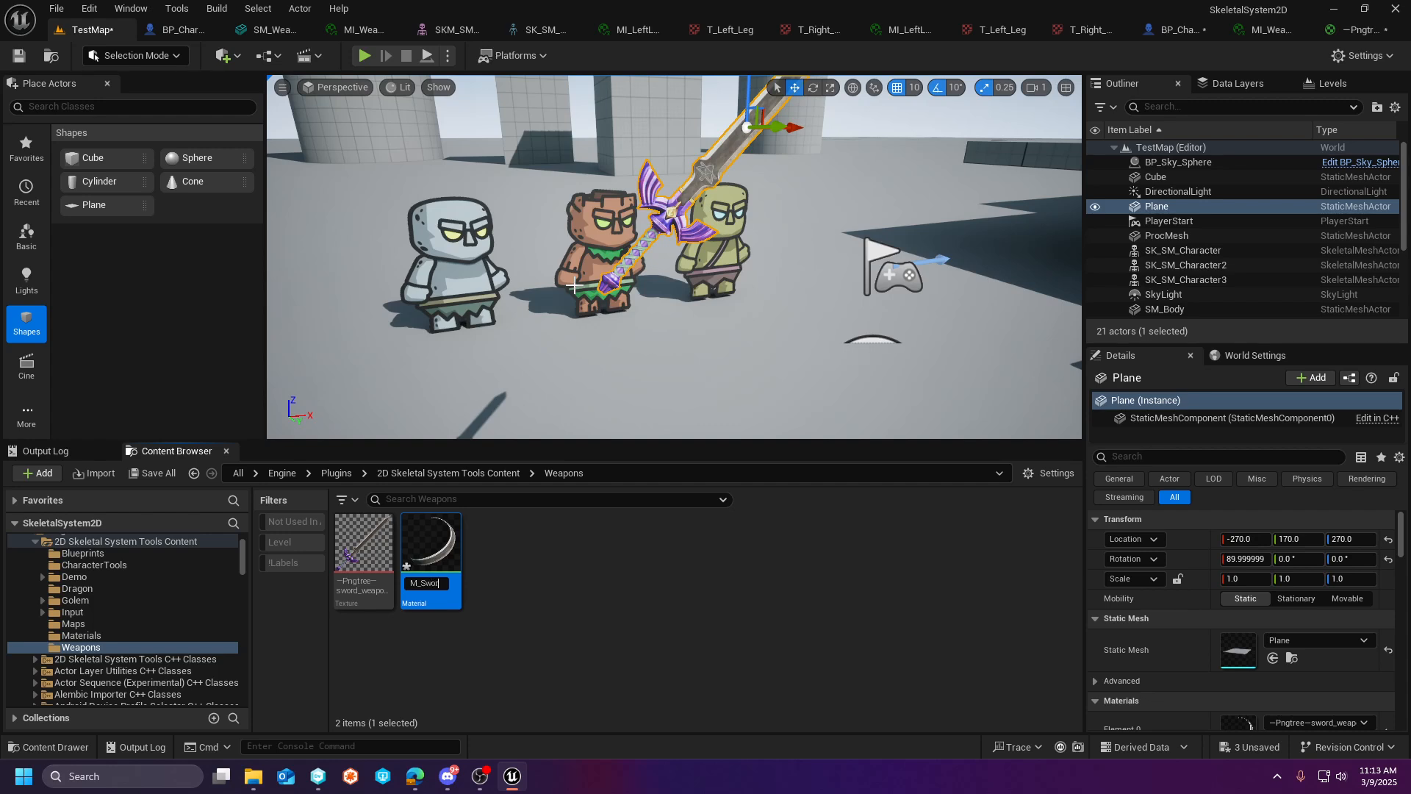
pyautogui.write('M_Sword')
pyautogui.press('Return')
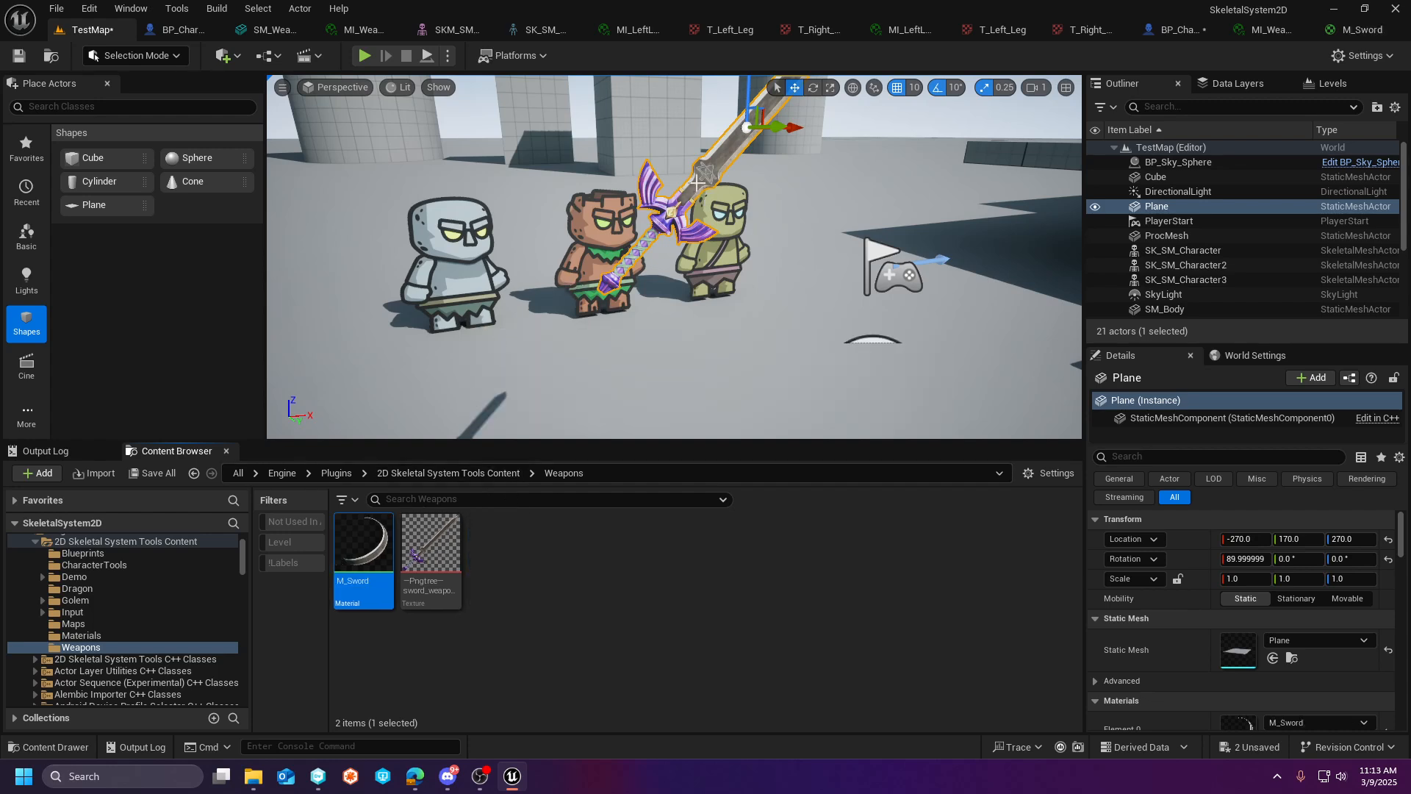
pyautogui.press('Delete')
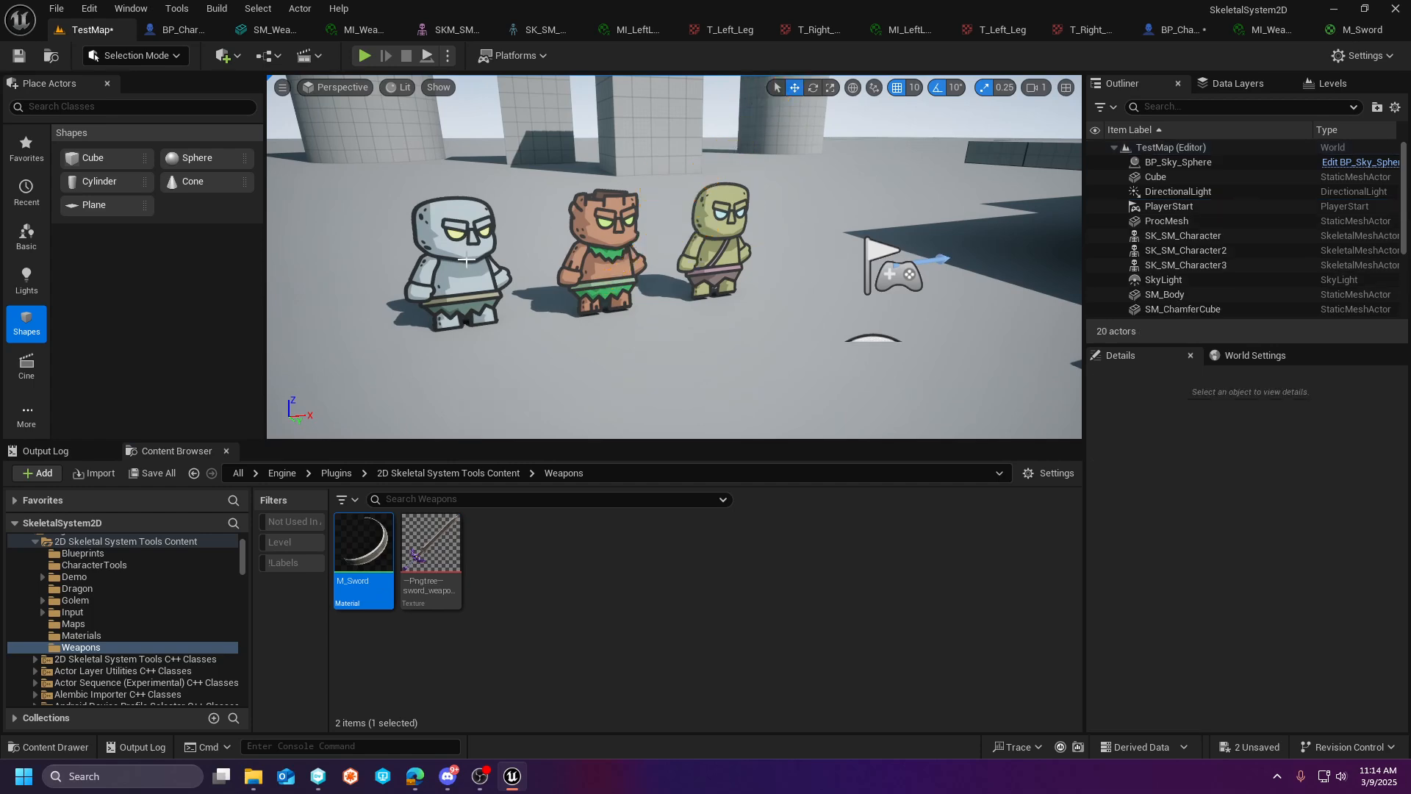
# - Open the BP_Character2 blueprint from the plugin's Blueprints folder
pyautogui.click(606, 249)
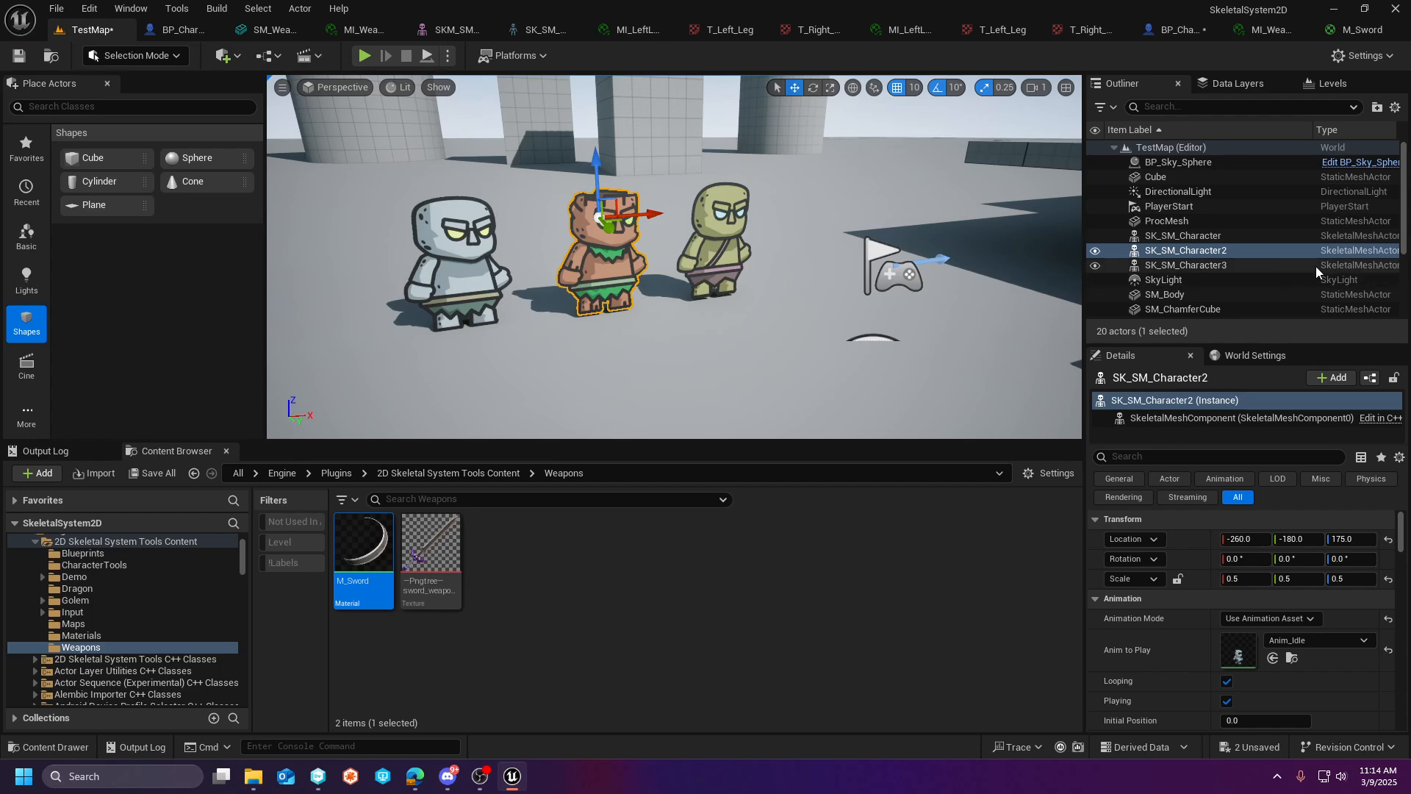
pyautogui.scroll(3, 147, 588)
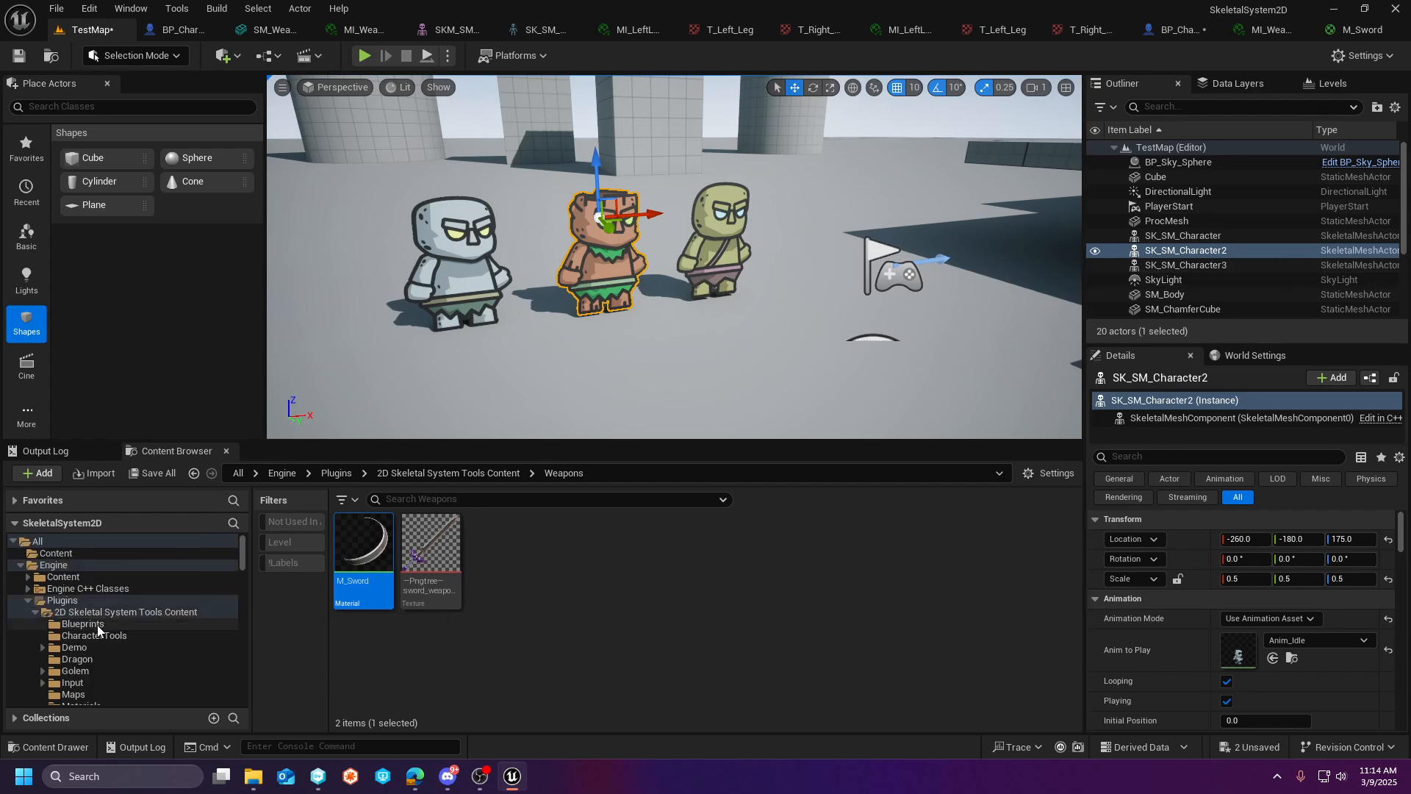
pyautogui.click(82, 623)
pyautogui.doubleClick(494, 556)
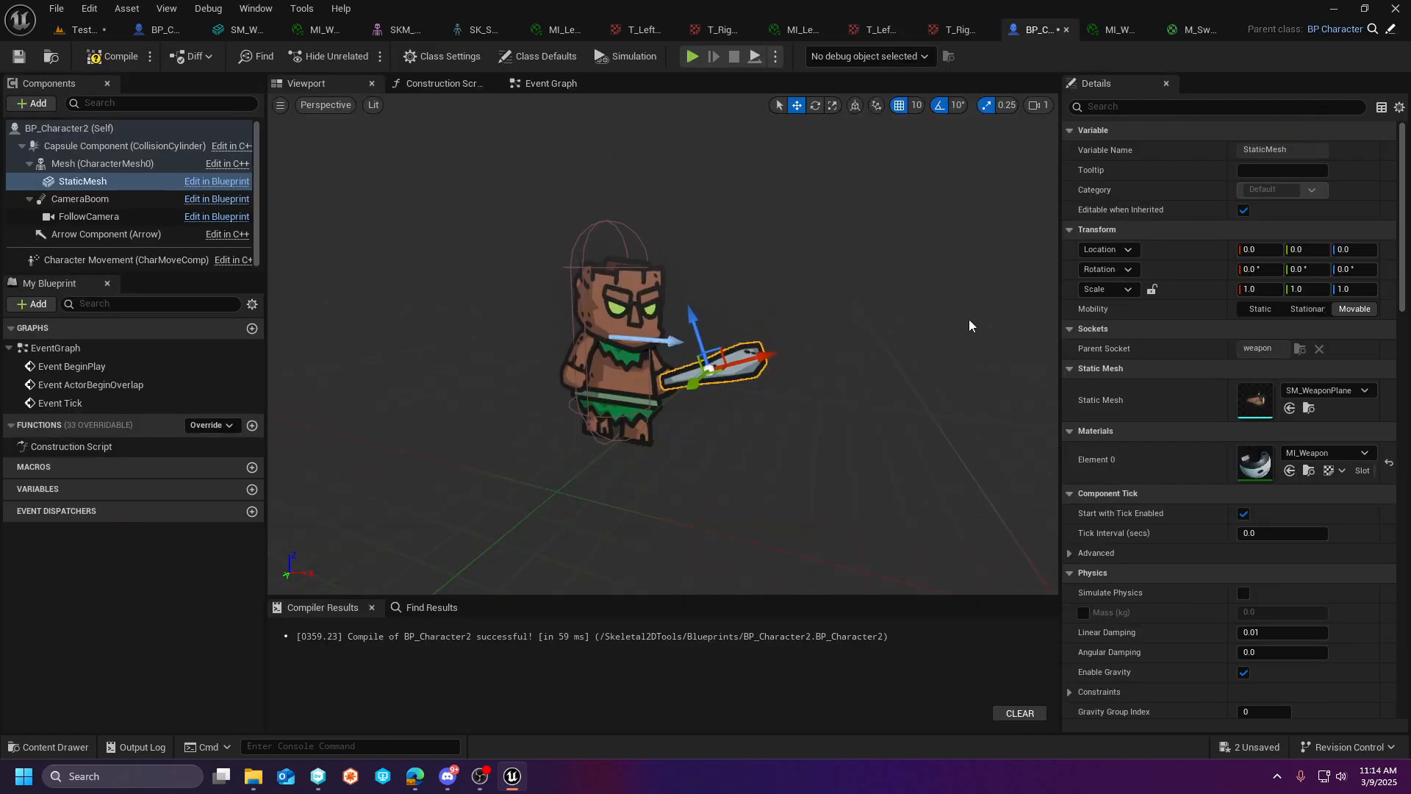
# - Assign the M_Sword material to Element 0 of the character's weapon StaticMesh component
pyautogui.click(1341, 455)
pyautogui.write('M')
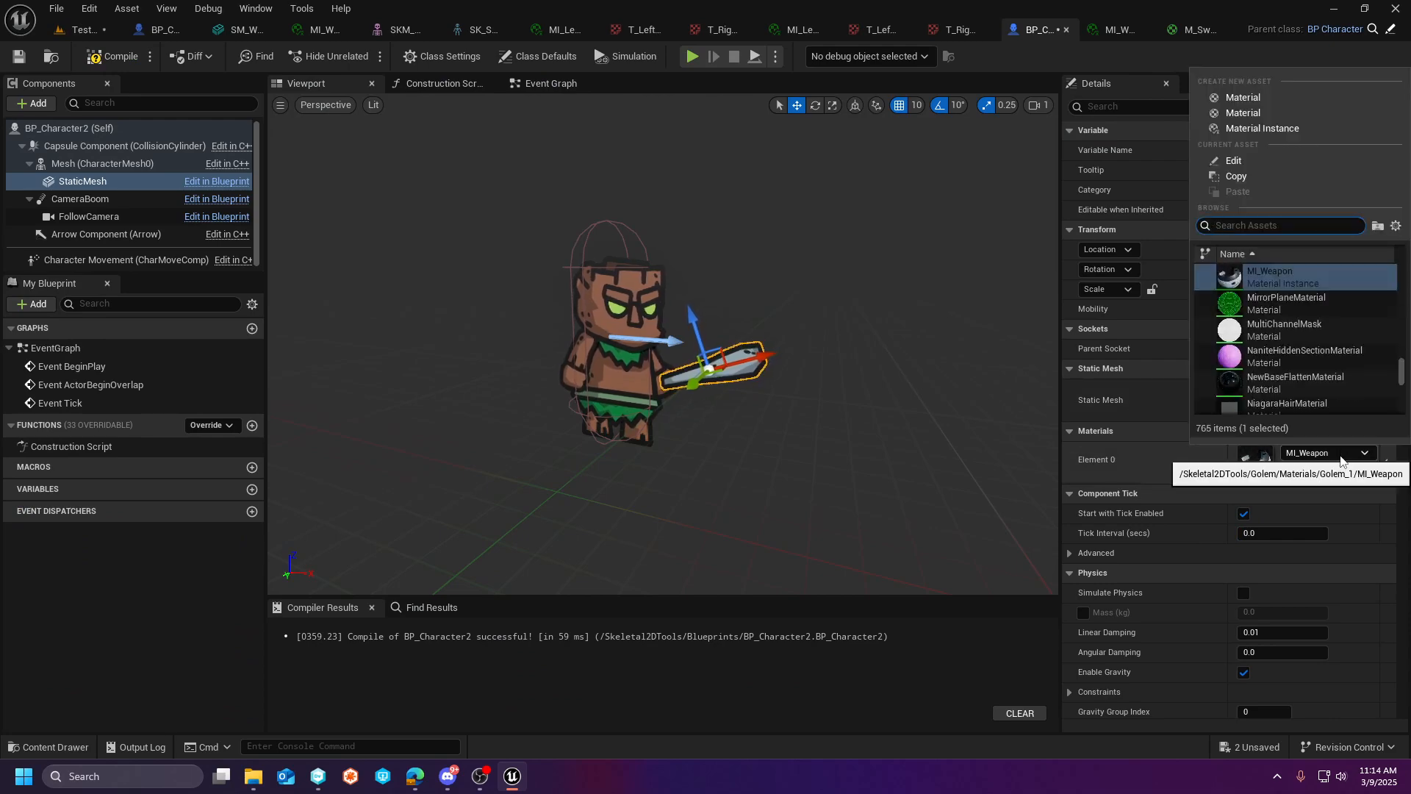
pyautogui.press('BackSpace')
pyautogui.write('Sword')
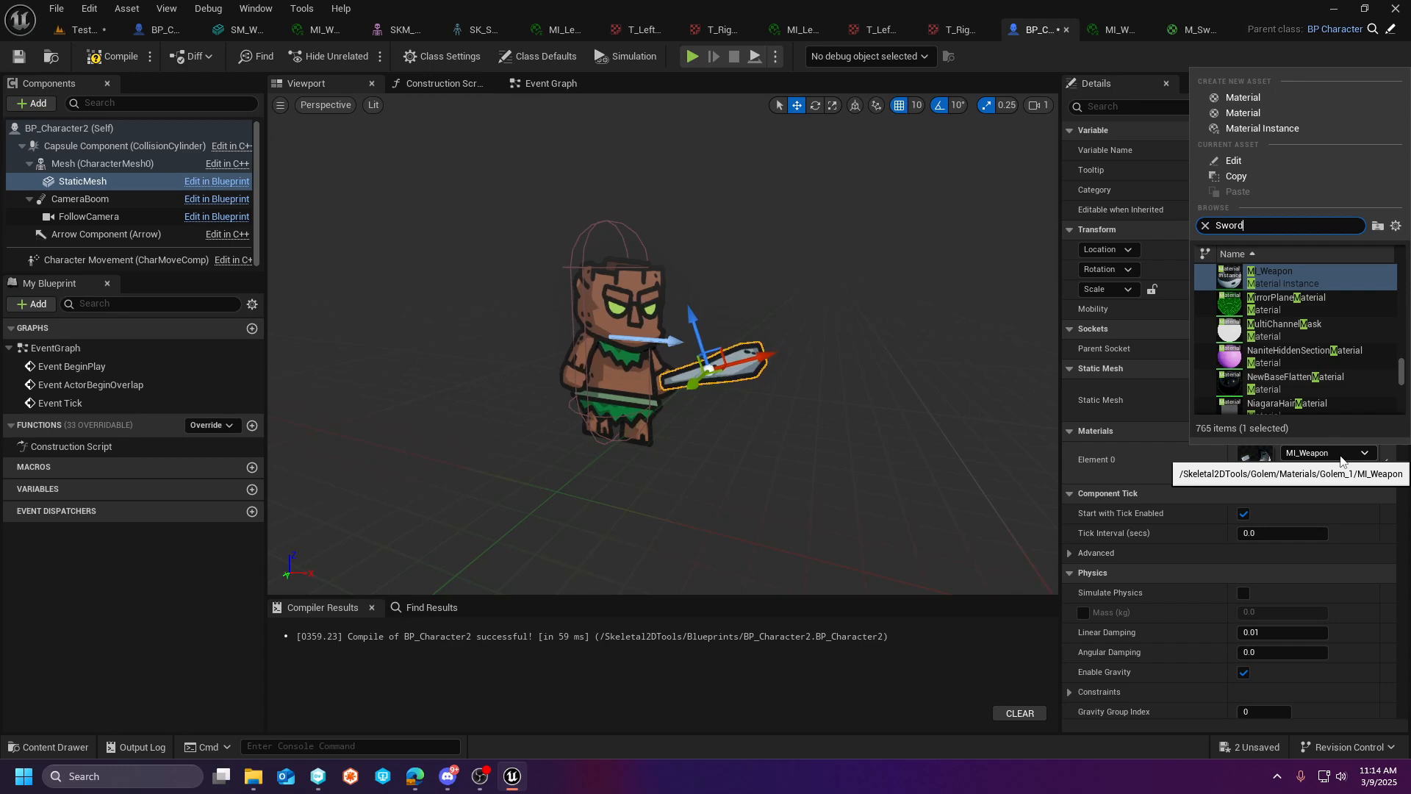
pyautogui.click(1264, 276)
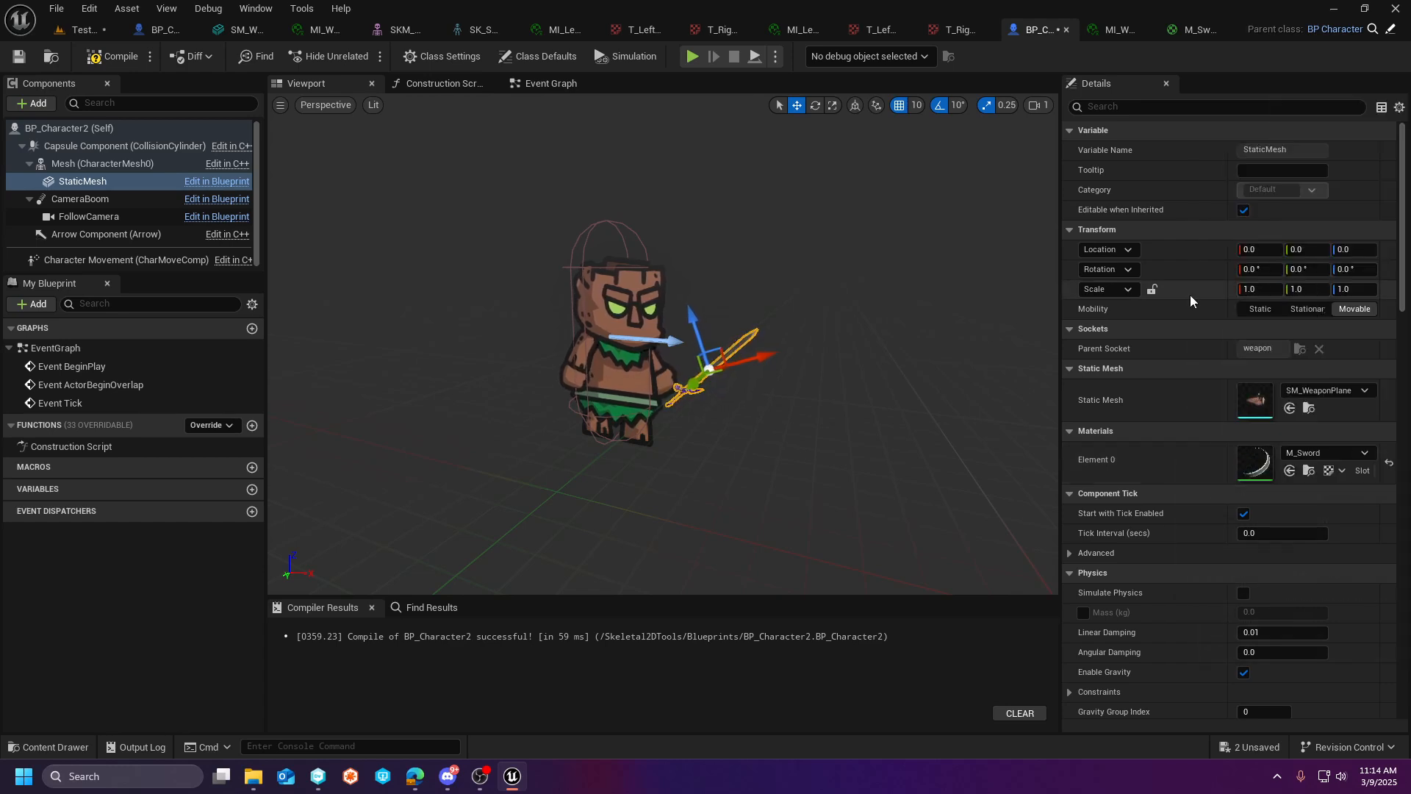
# - Try rotating the sword by 10° about X, and reset its rotation to the default
pyautogui.press('w')
pyautogui.moveTo(790, 323)
pyautogui.mouseDown(button='right')
pyautogui.moveTo(767, 312)
pyautogui.moveTo(783, 305)
pyautogui.moveTo(790, 323)
pyautogui.mouseUp(button='right')
pyautogui.press('s')
pyautogui.press('e')
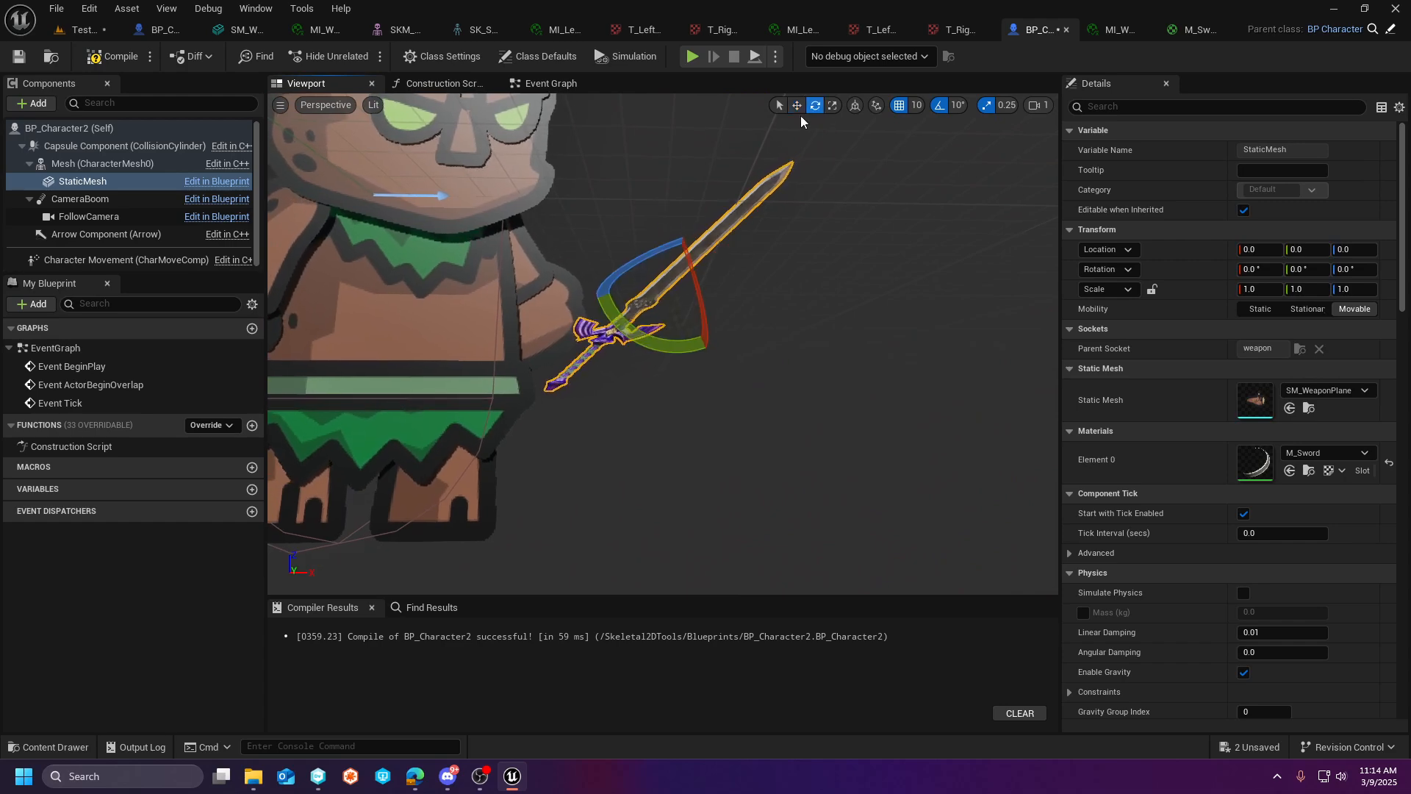
pyautogui.press('d')
pyautogui.moveTo(794, 340); pyautogui.dragTo(762, 308, button='right')
pyautogui.moveTo(636, 300)
pyautogui.mouseDown()
pyautogui.moveTo(643, 283)
pyautogui.moveTo(658, 310)
pyautogui.mouseUp()
pyautogui.press('a')
pyautogui.moveTo(668, 434)
pyautogui.mouseDown(button='right')
pyautogui.moveTo(742, 419)
pyautogui.moveTo(679, 438)
pyautogui.mouseUp(button='right')
pyautogui.press('w')
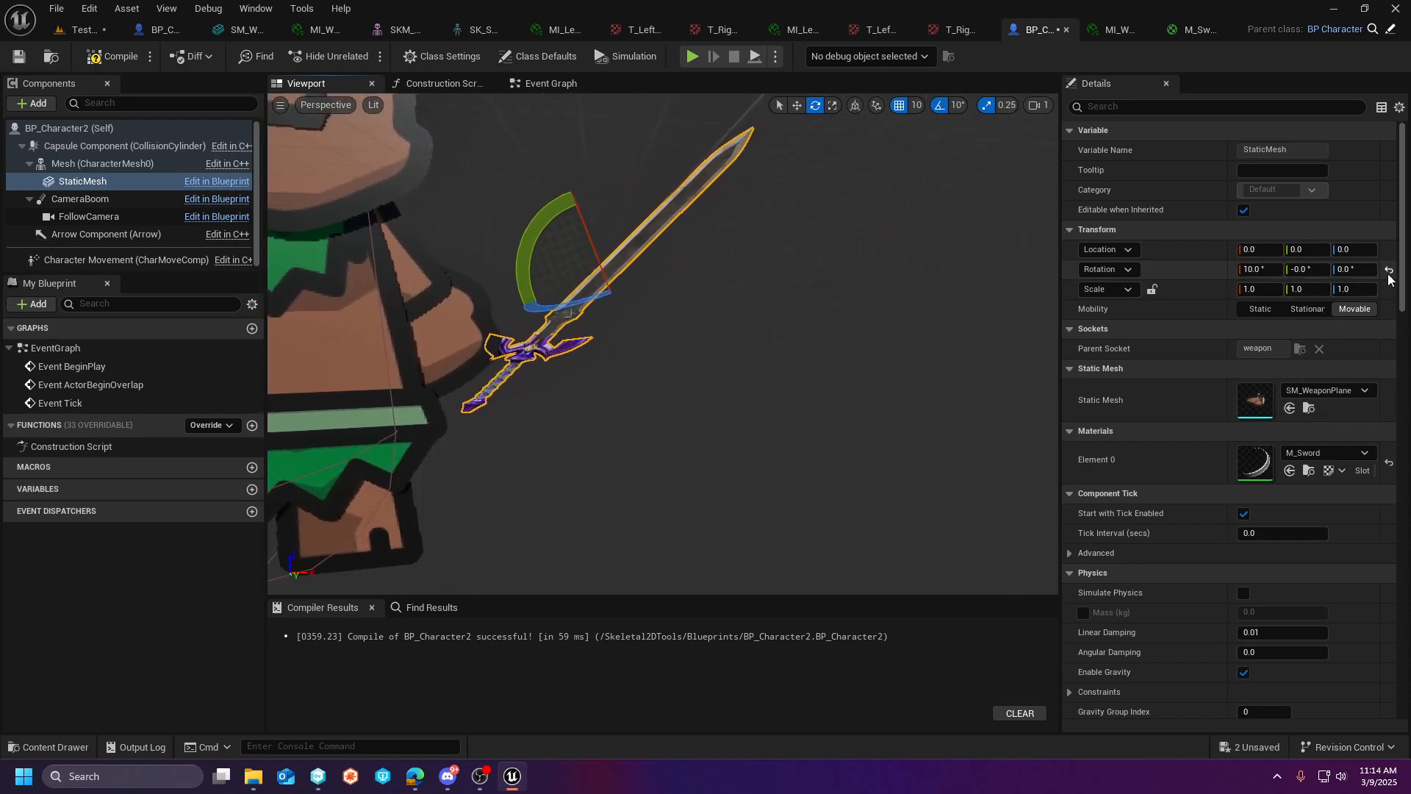
pyautogui.click(1390, 272)
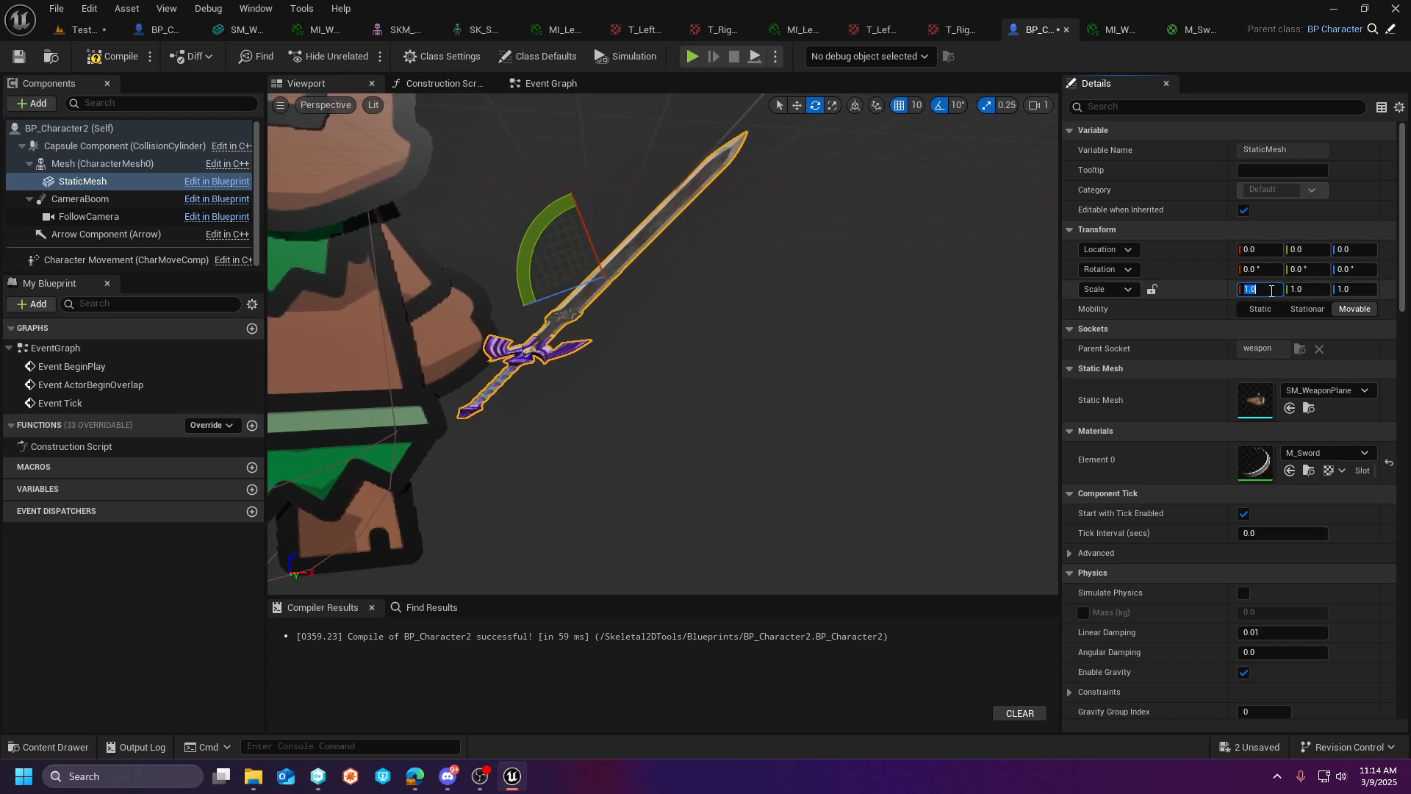
# - Stretch the sword mesh to a Z scale of 3.59, with X and Y scale set to 1
pyautogui.click(1205, 329)
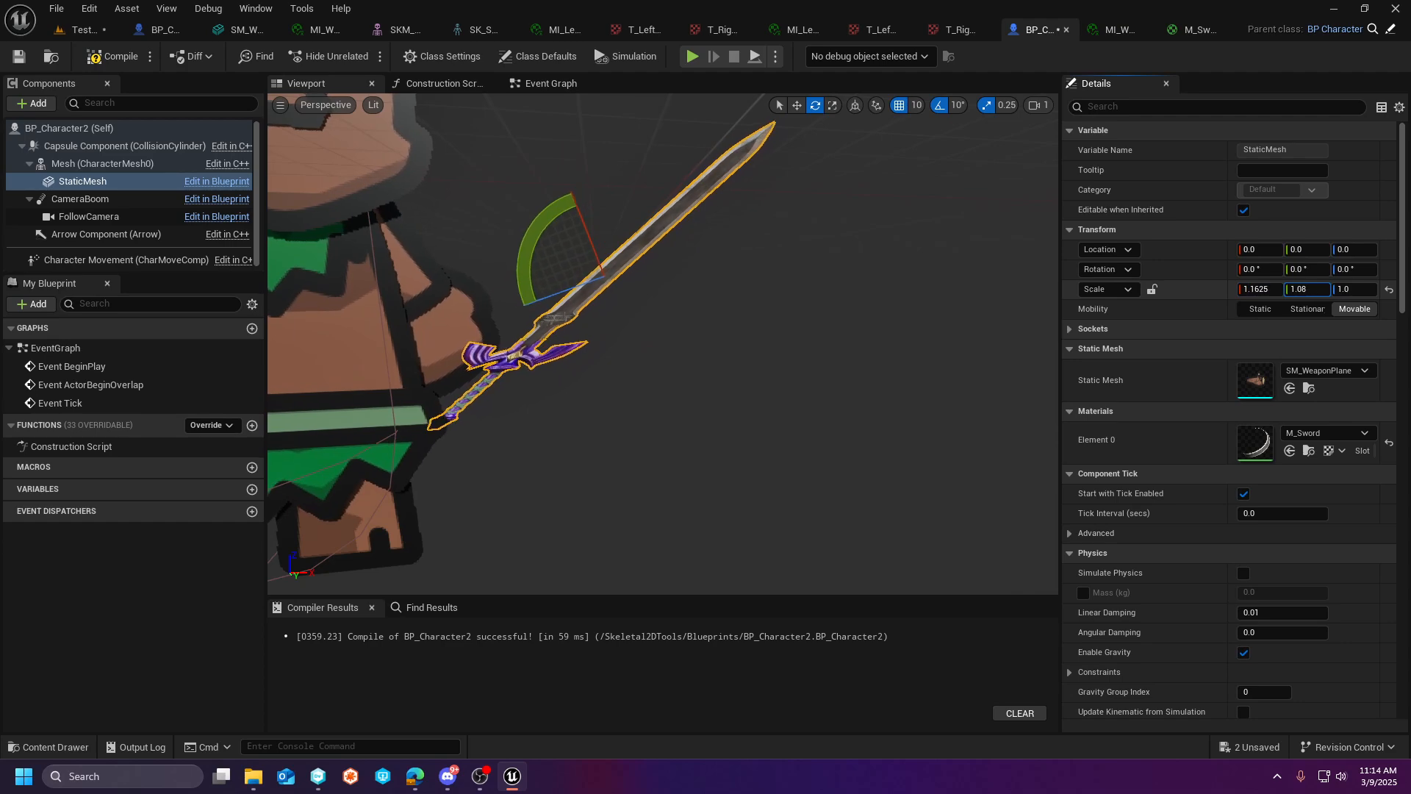
pyautogui.moveTo(1306, 289); pyautogui.dragTo(1387, 289)
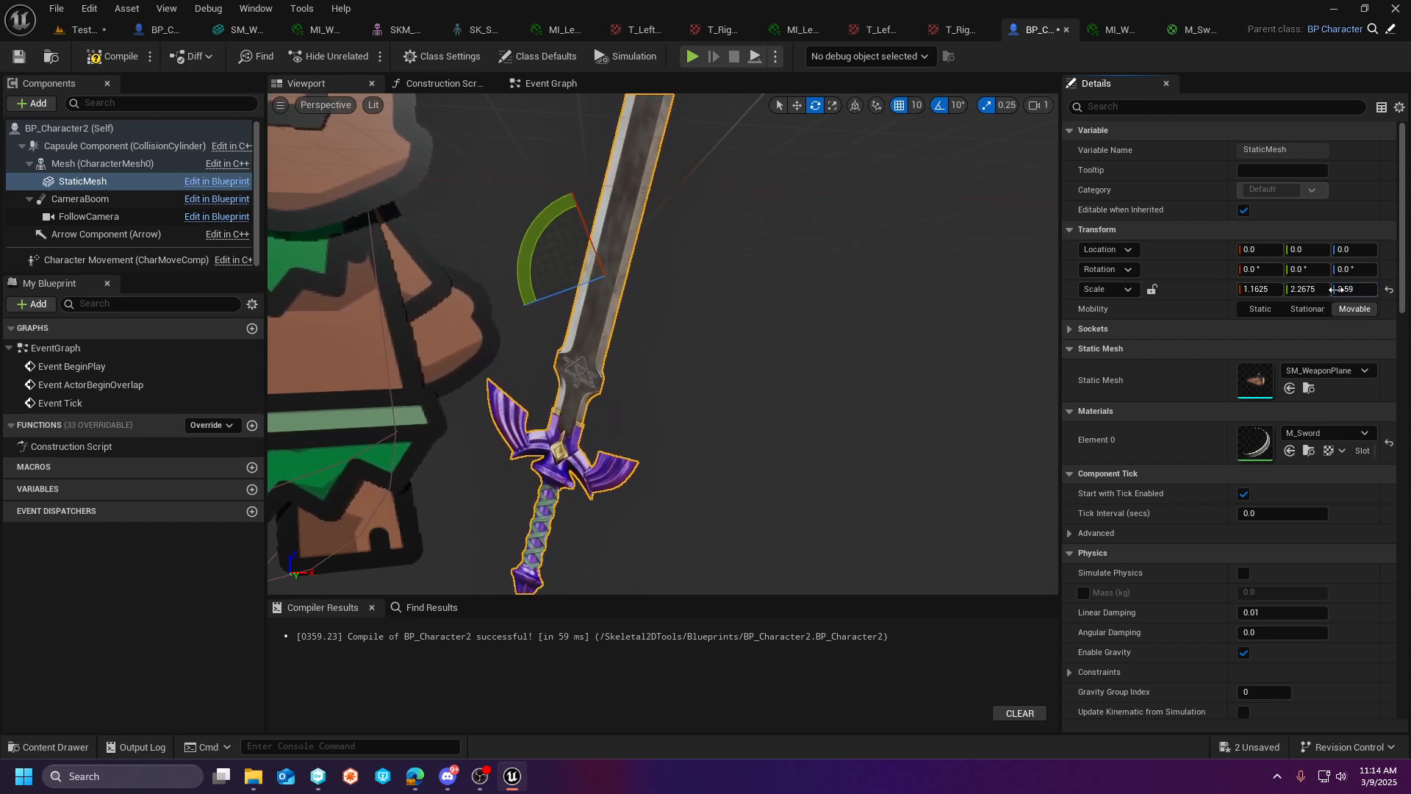
pyautogui.click(1315, 290)
pyautogui.write('1')
pyautogui.press('Return')
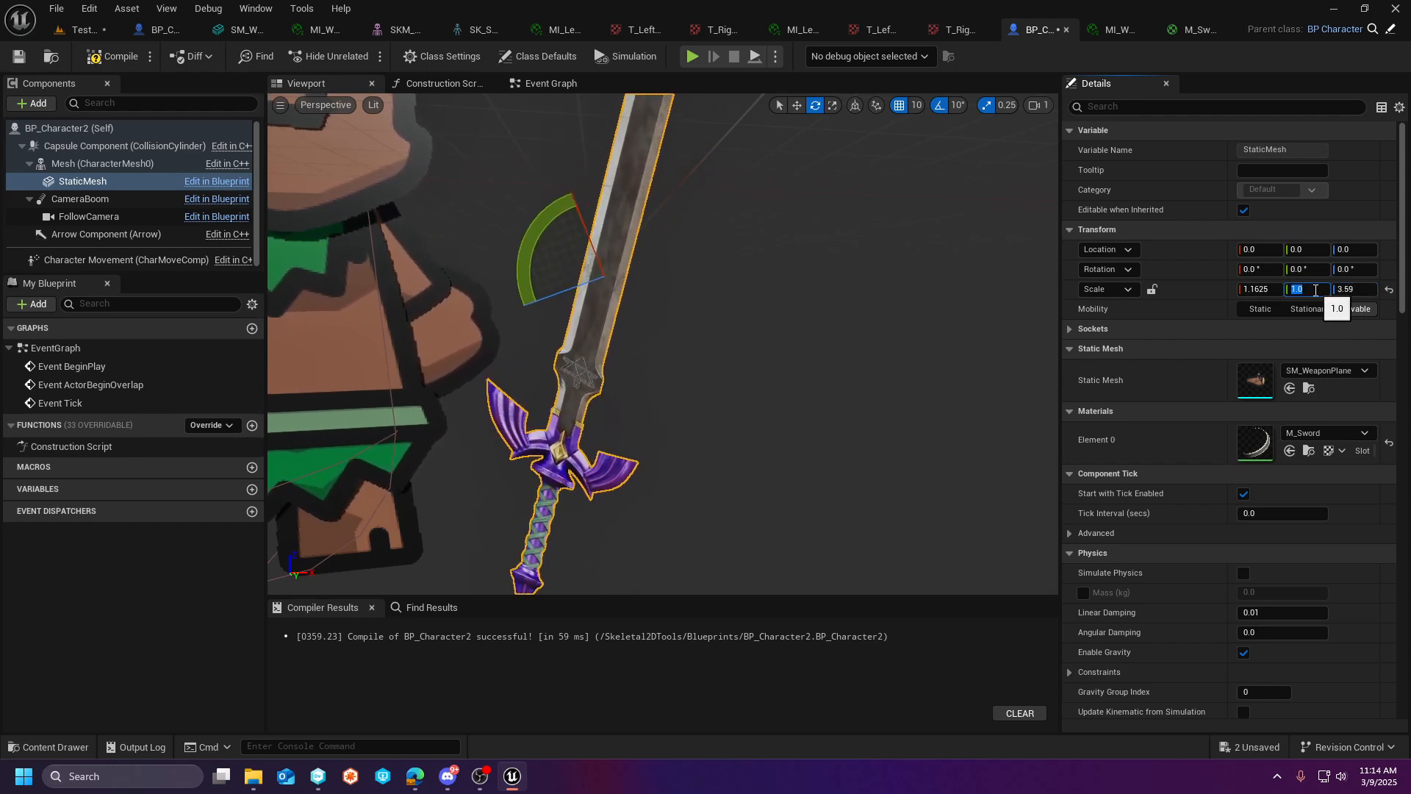
pyautogui.click(1272, 288)
pyautogui.write('1')
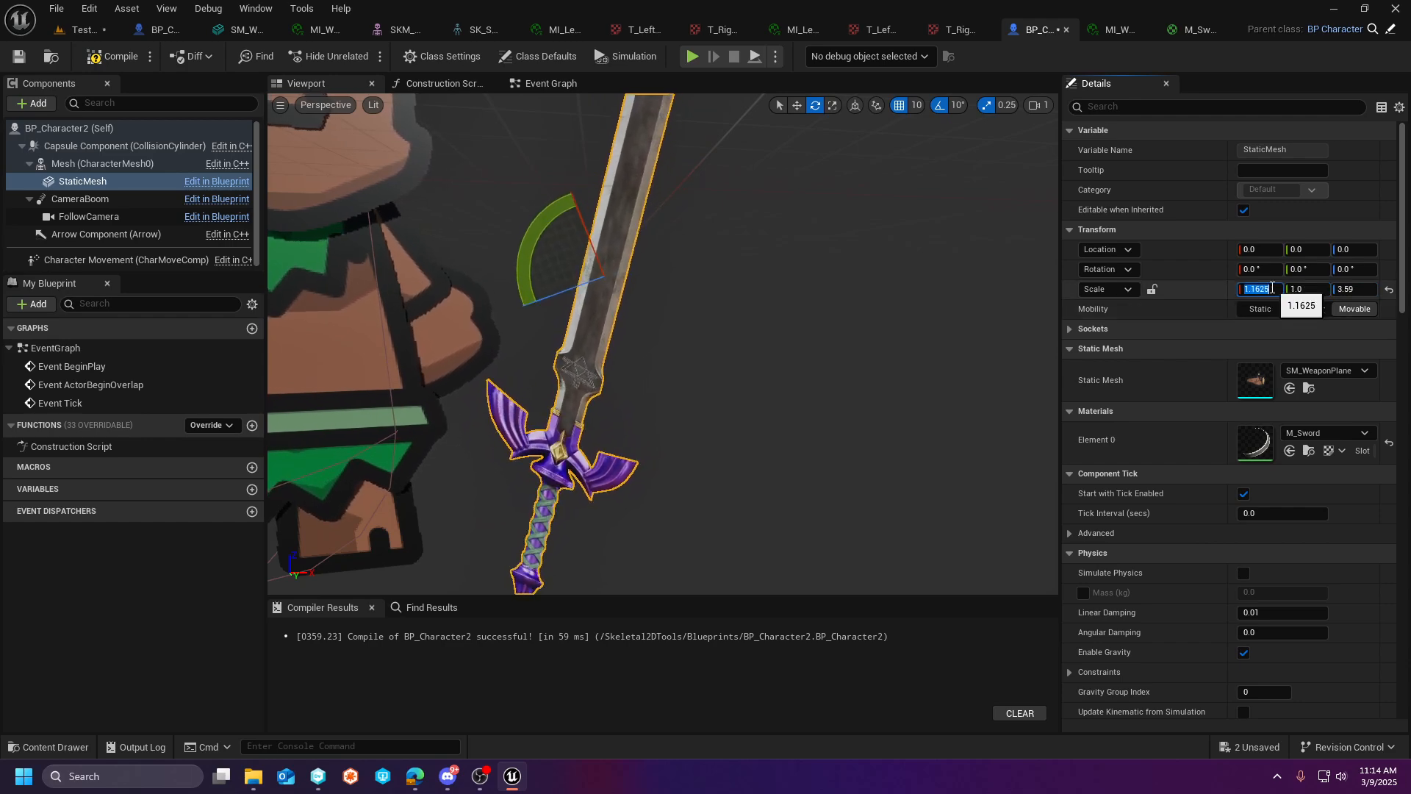
pyautogui.press('Return')
# - Raise the sword along its Z axis to a location of about 146.75 so the handle meets the hand
pyautogui.moveTo(592, 311); pyautogui.dragTo(573, 367, button='right')
pyautogui.click(797, 105)
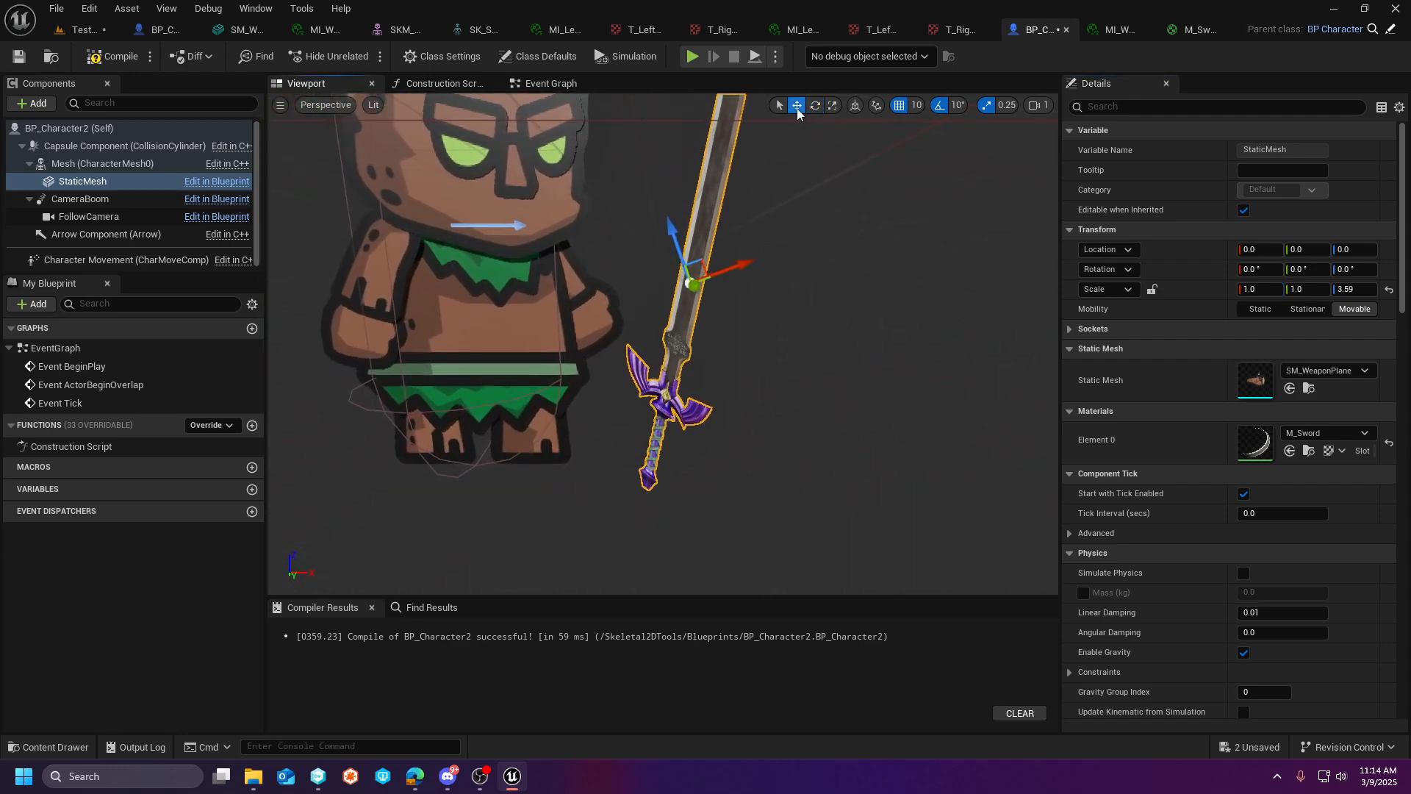
pyautogui.moveTo(683, 243); pyautogui.dragTo(628, 107)
pyautogui.moveTo(571, 97)
pyautogui.mouseDown(button='right')
pyautogui.moveTo(571, 110)
pyautogui.moveTo(647, 140)
pyautogui.moveTo(705, 133)
pyautogui.moveTo(588, 110)
pyautogui.mouseUp(button='right')
pyautogui.press('s')
pyautogui.moveTo(777, 153)
pyautogui.mouseDown(button='right')
pyautogui.moveTo(799, 176)
pyautogui.moveTo(757, 165)
pyautogui.moveTo(777, 153)
pyautogui.mouseUp(button='right')
# - Tilt the sword forward, away from the character's face, to a Y rotation of -20°
pyautogui.press('e')
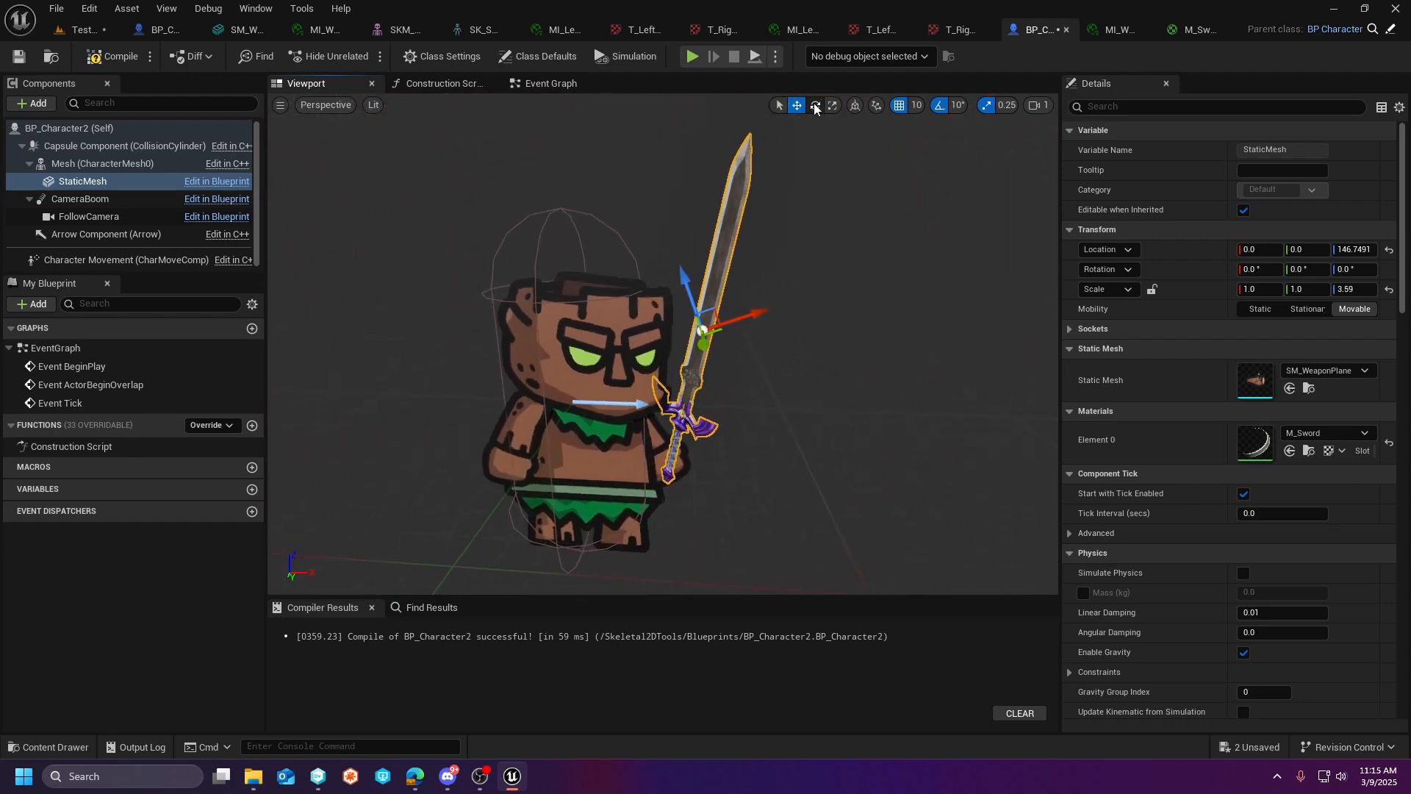
pyautogui.moveTo(744, 261); pyautogui.dragTo(772, 257, button='right')
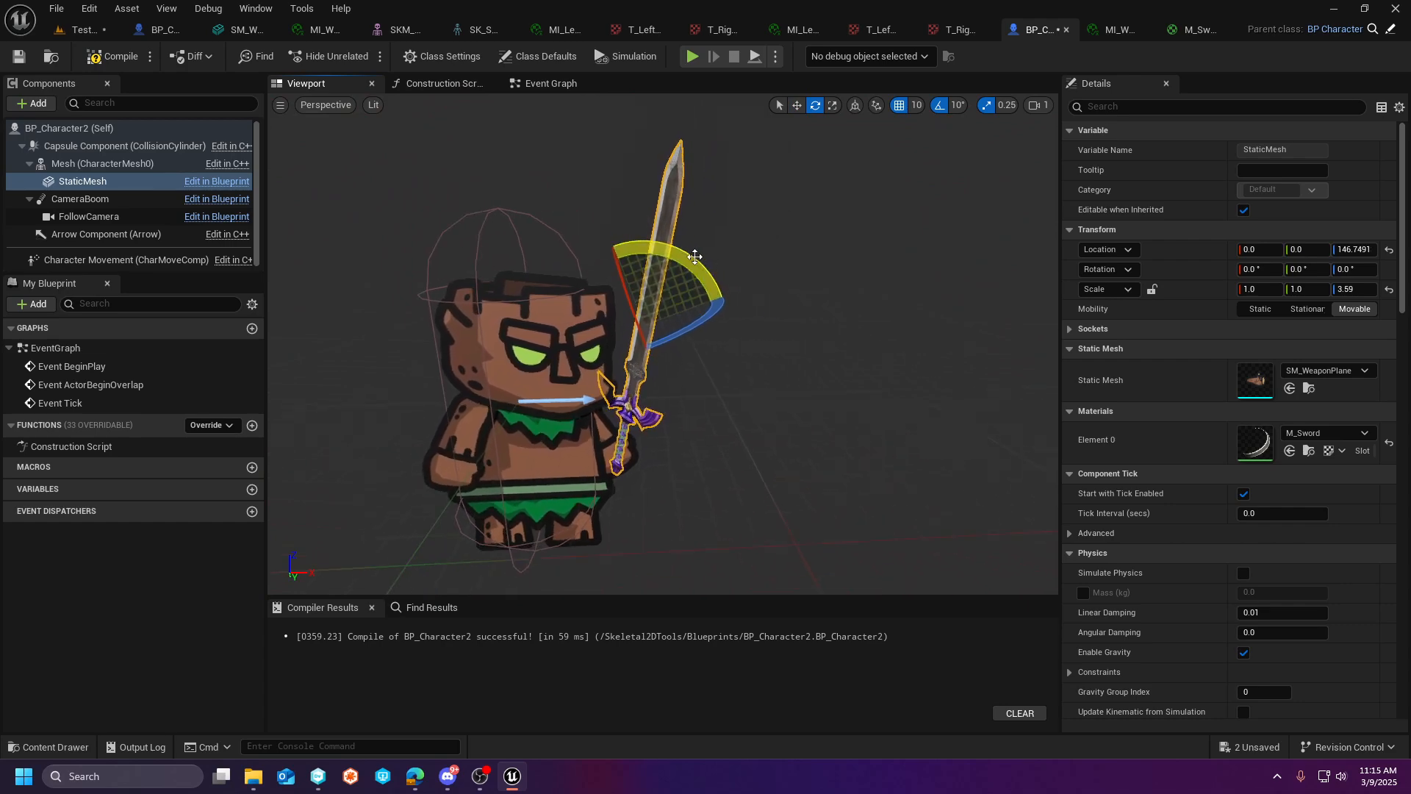
pyautogui.moveTo(714, 281); pyautogui.dragTo(731, 314)
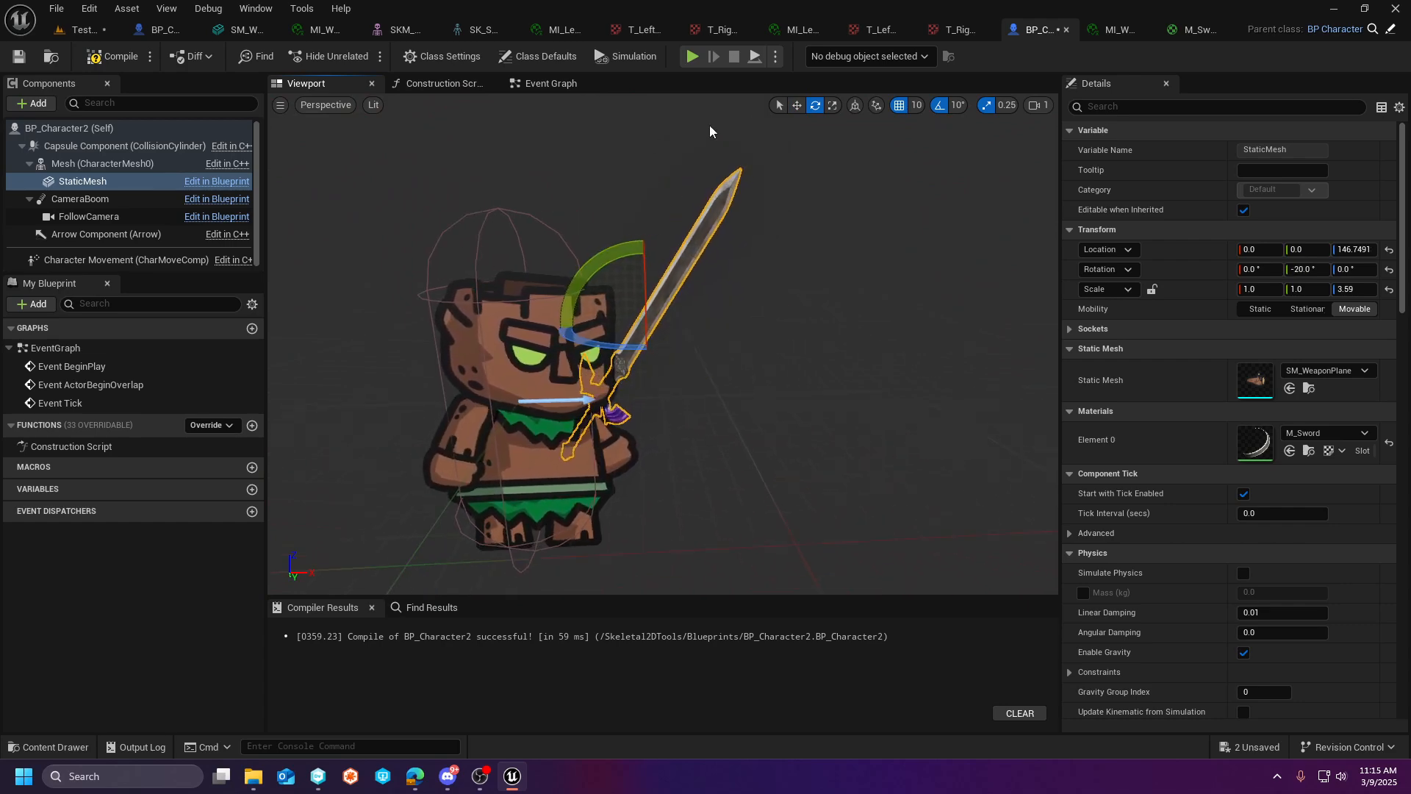
# - Move the sword handle into the character's hand, at about X 16.84 and Z 107.04, and compile the blueprint
pyautogui.click(797, 105)
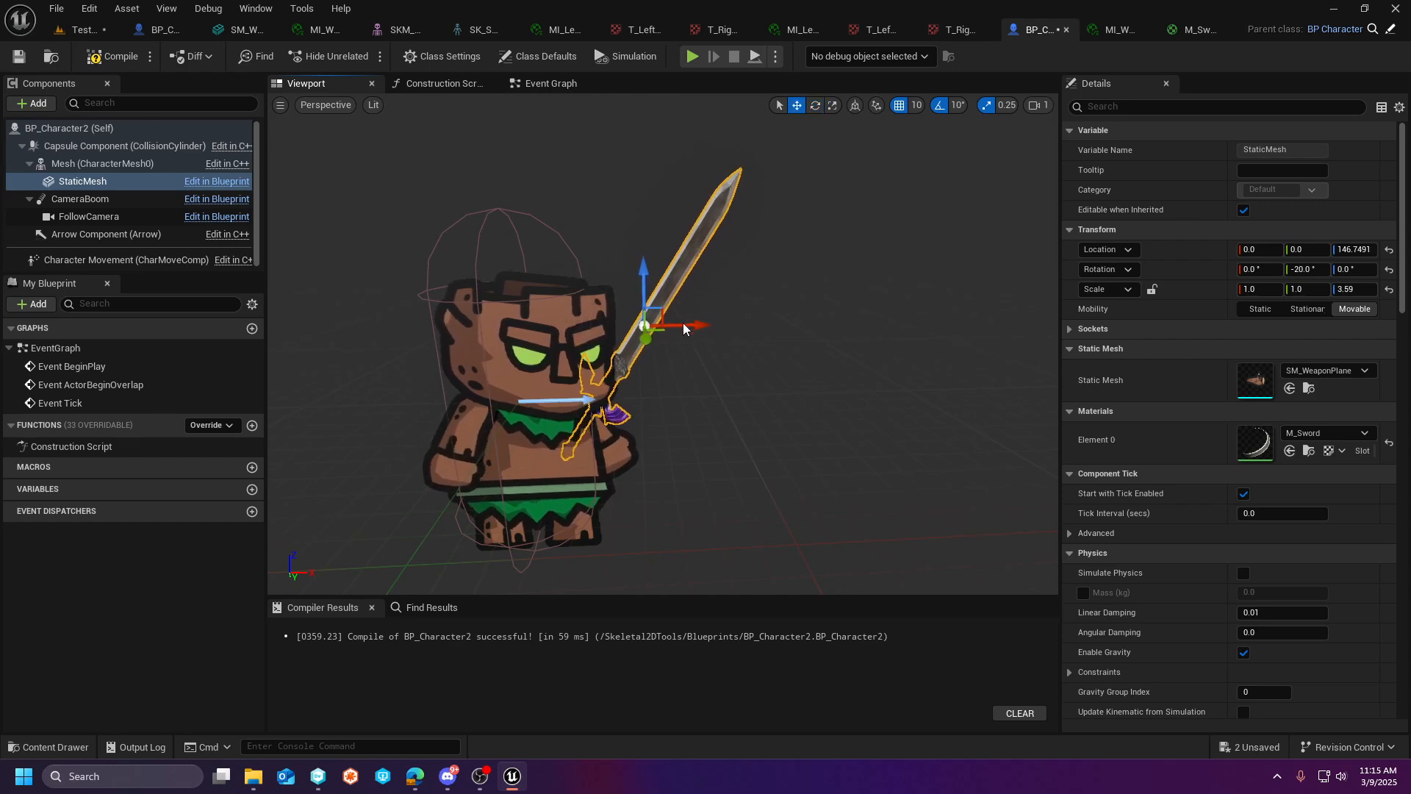
pyautogui.moveTo(686, 328); pyautogui.dragTo(723, 327, button='right')
pyautogui.moveTo(603, 328); pyautogui.dragTo(667, 326)
pyautogui.moveTo(638, 305); pyautogui.dragTo(603, 322)
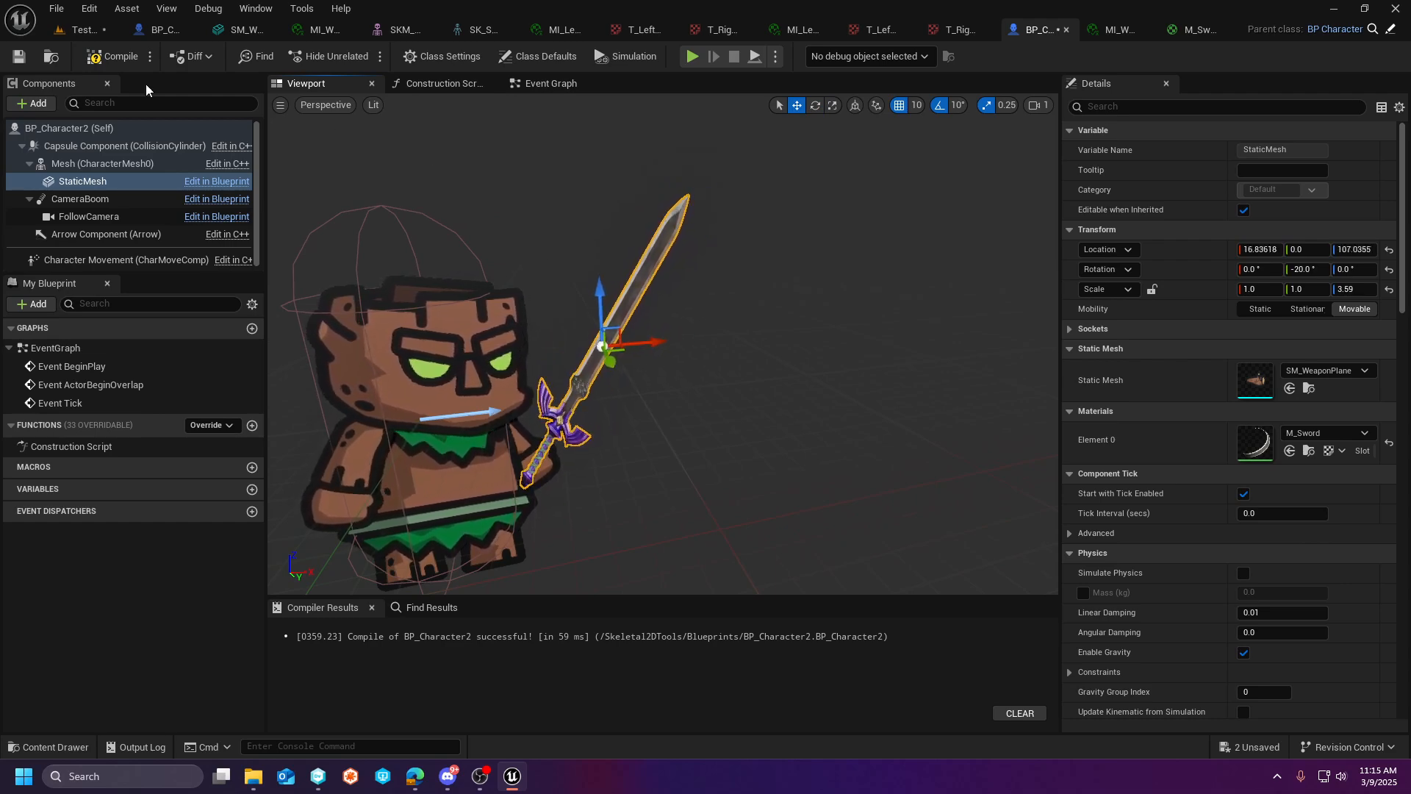
pyautogui.click(133, 59)
# - Play-test TestMap, moving the character back and forth to examine the sword in both facing directions, and stop the session
pyautogui.click(101, 30)
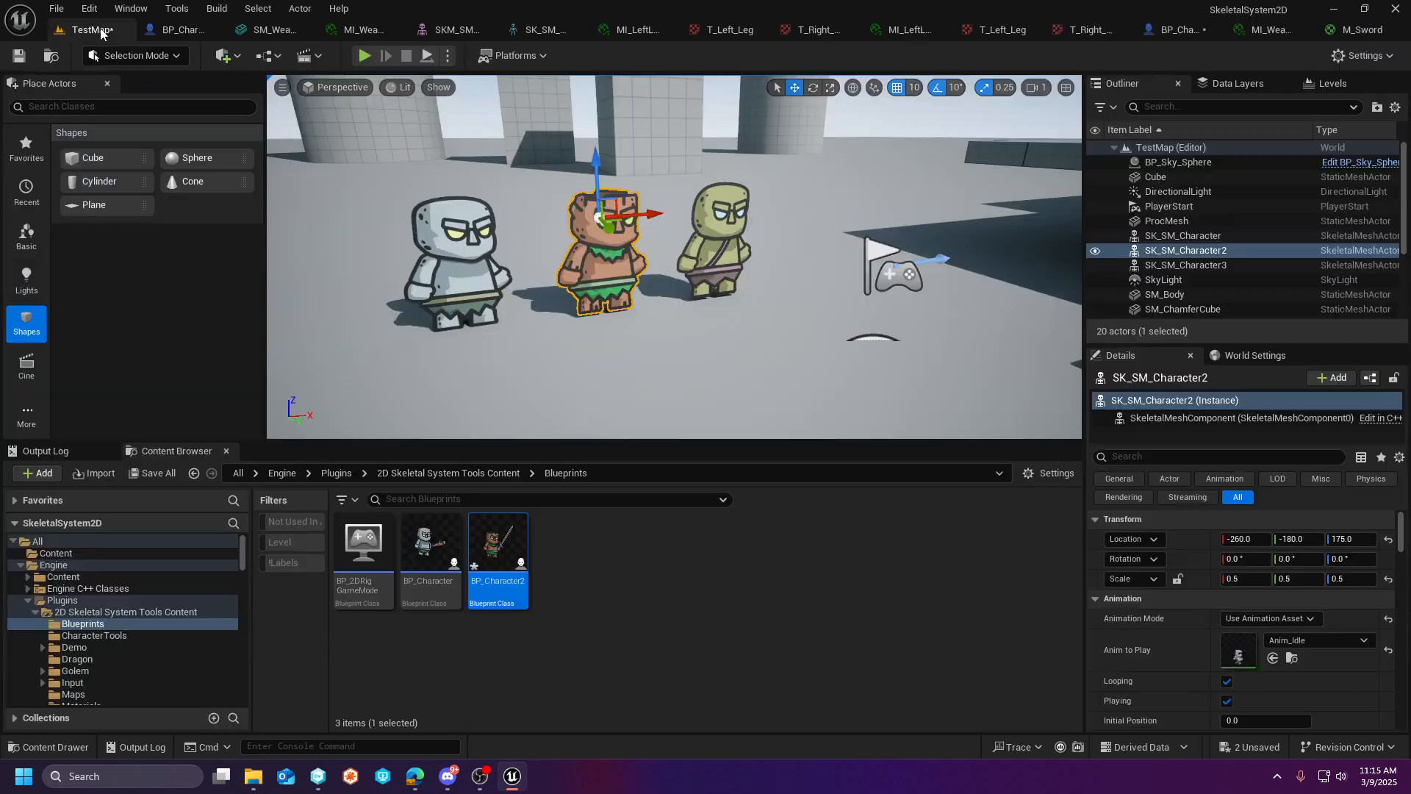
pyautogui.click(365, 56)
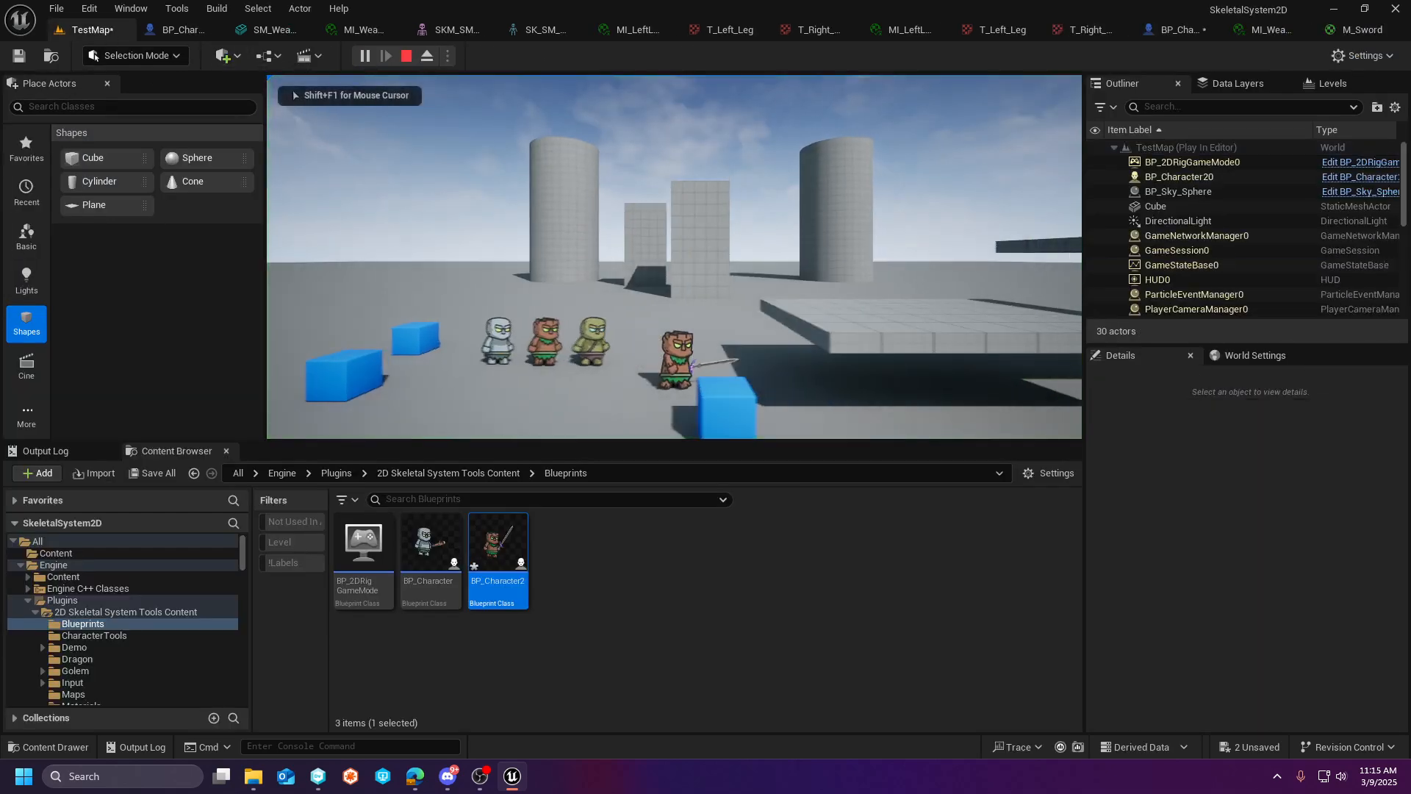
pyautogui.press('a')
pyautogui.press('d')
pyautogui.press('a')
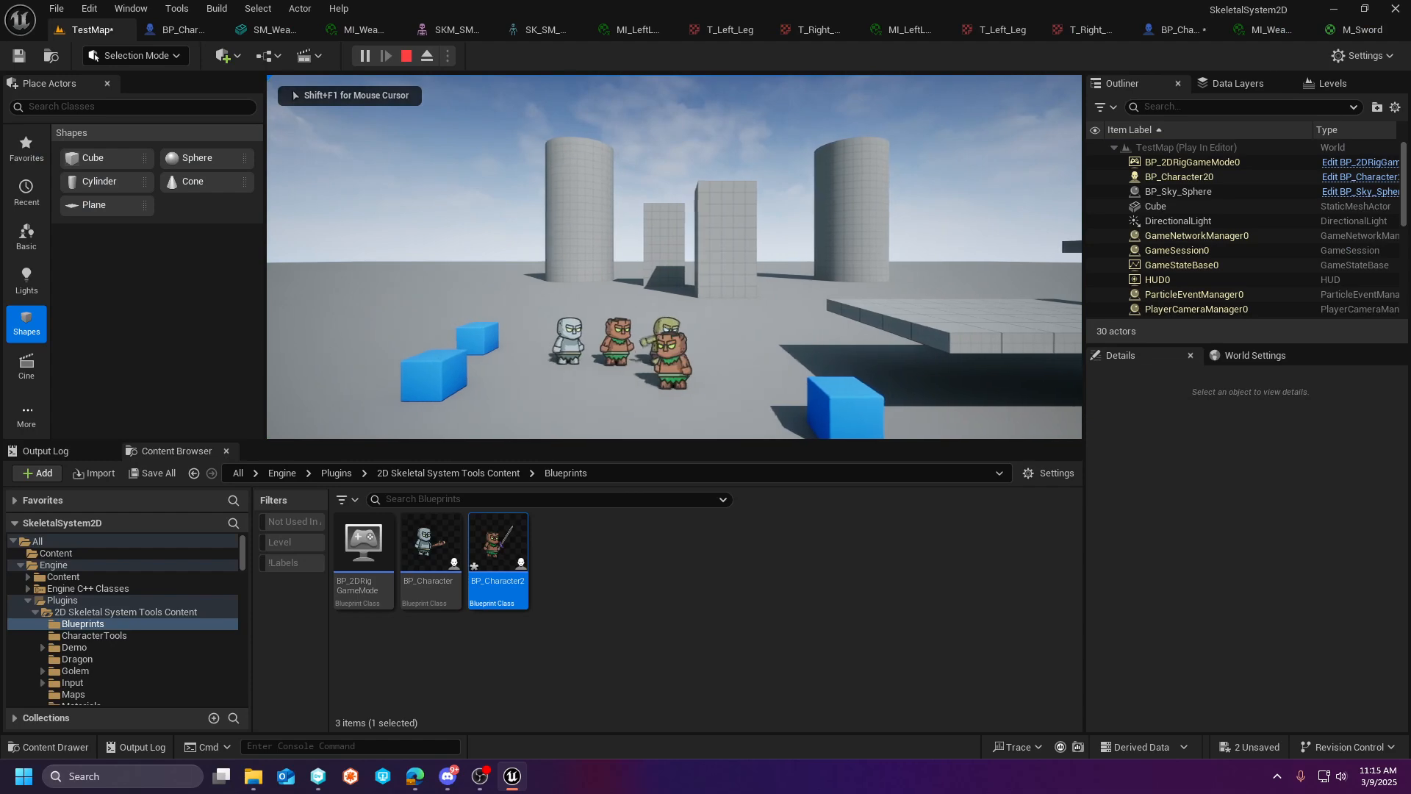
pyautogui.press('d')
pyautogui.press('a')
pyautogui.press('d')
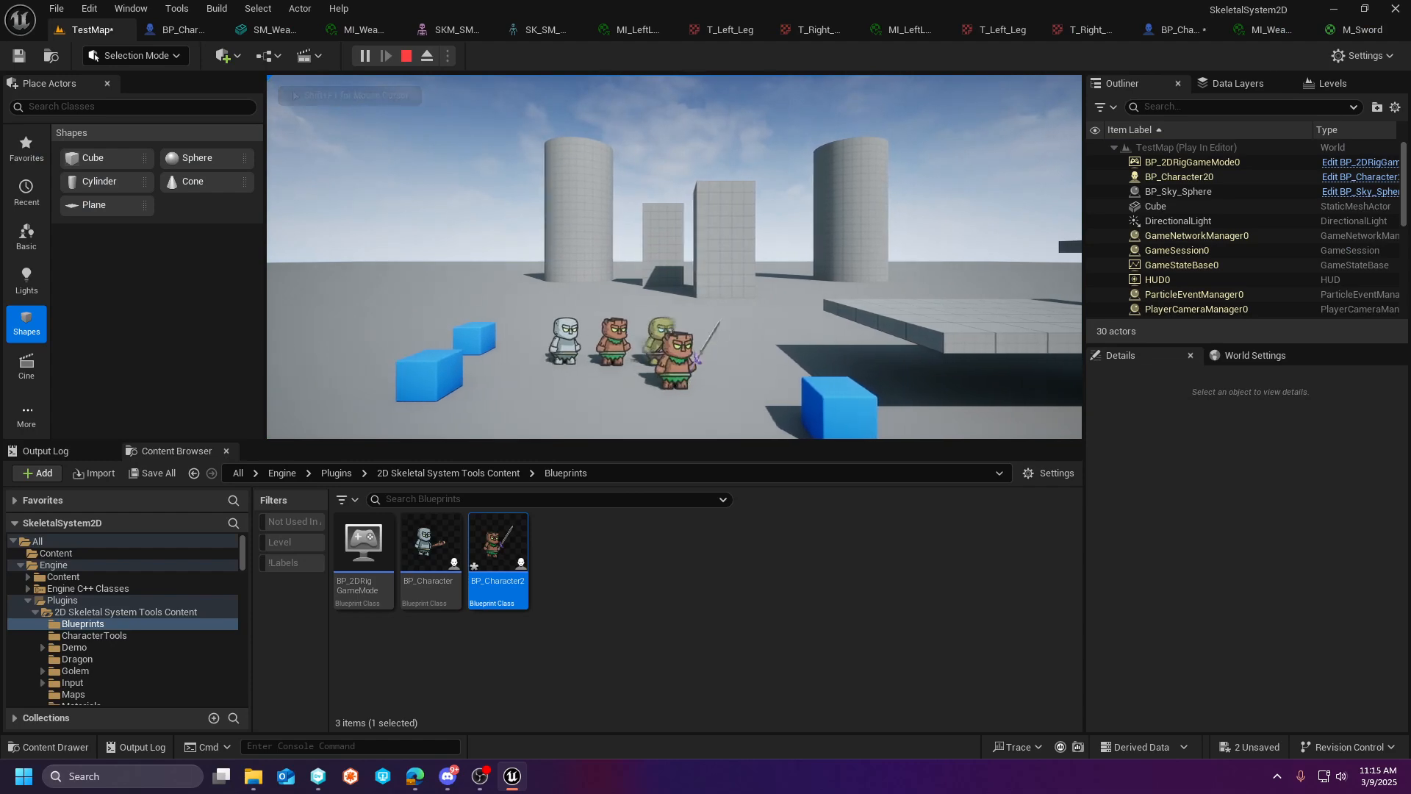
pyautogui.press('a')
pyautogui.press('d')
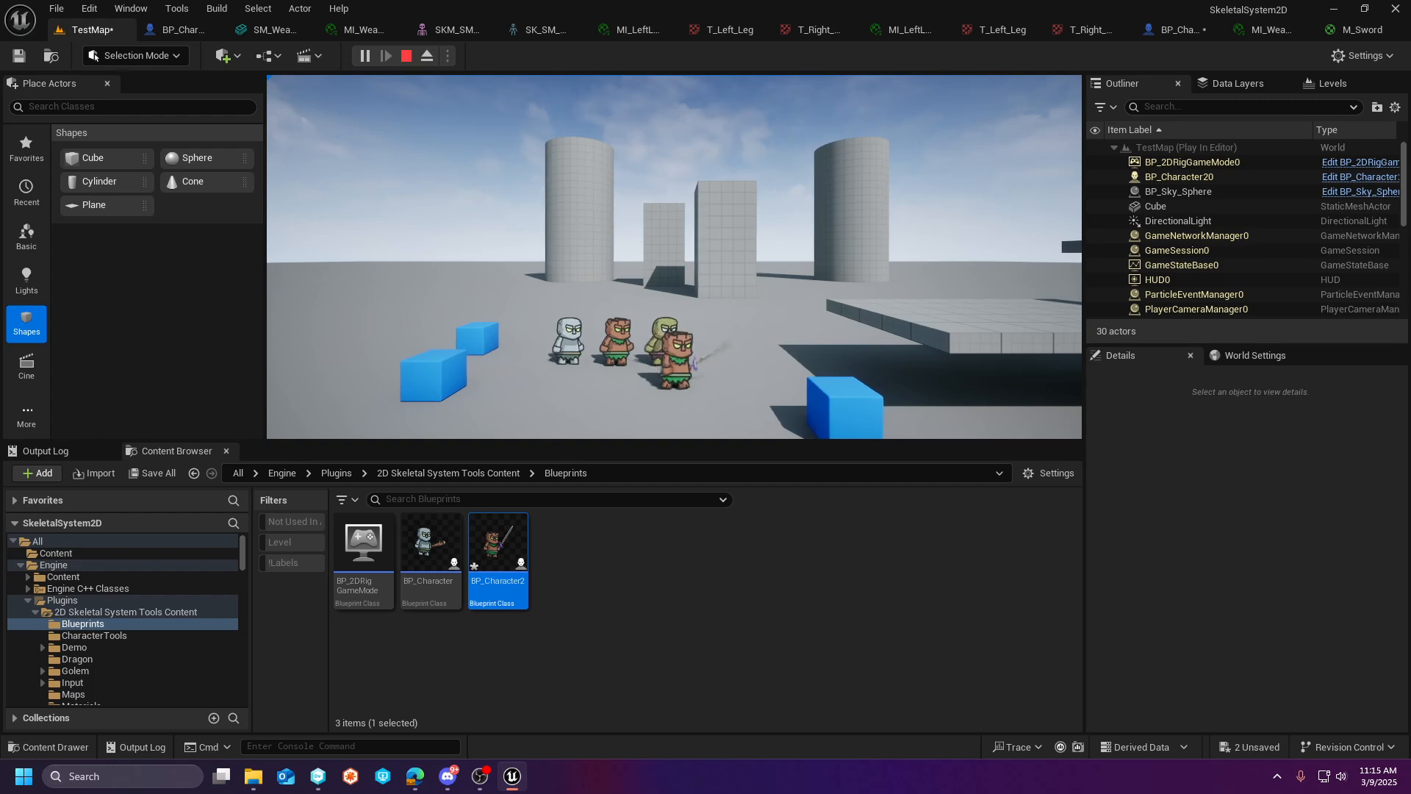
pyautogui.press('a')
pyautogui.press('d')
pyautogui.press('a')
pyautogui.press('a')
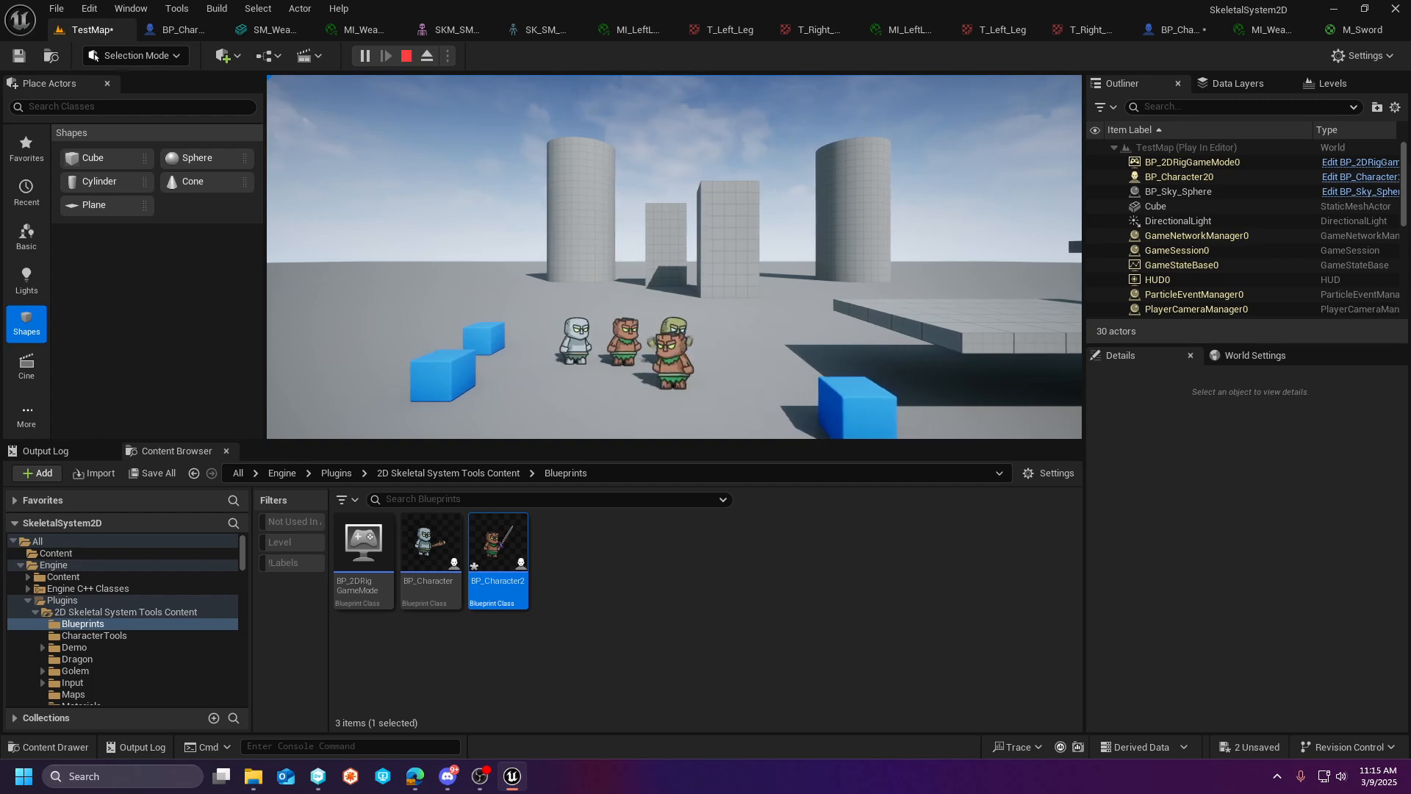
pyautogui.press('d')
pyautogui.press('a')
pyautogui.press('d')
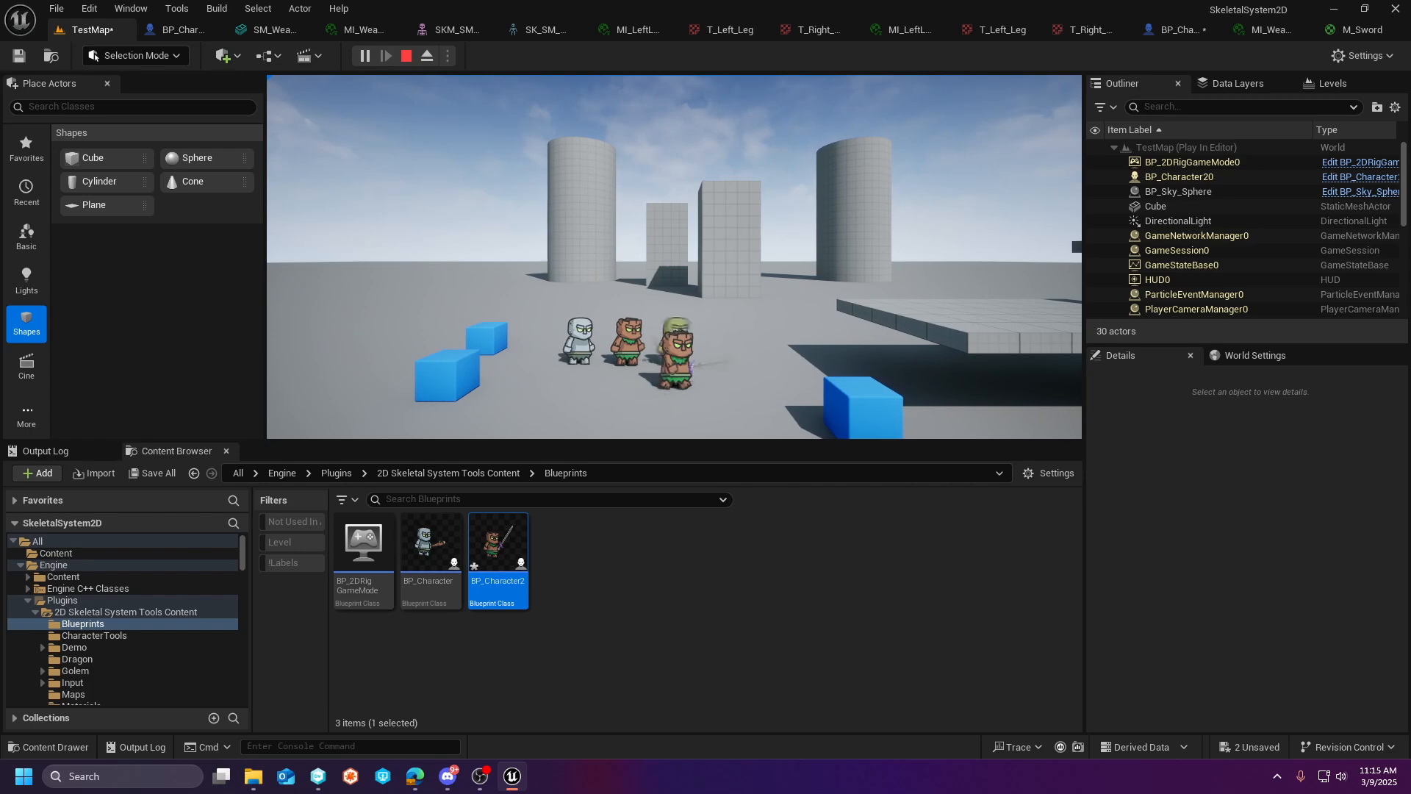
pyautogui.press('a')
pyautogui.press('d')
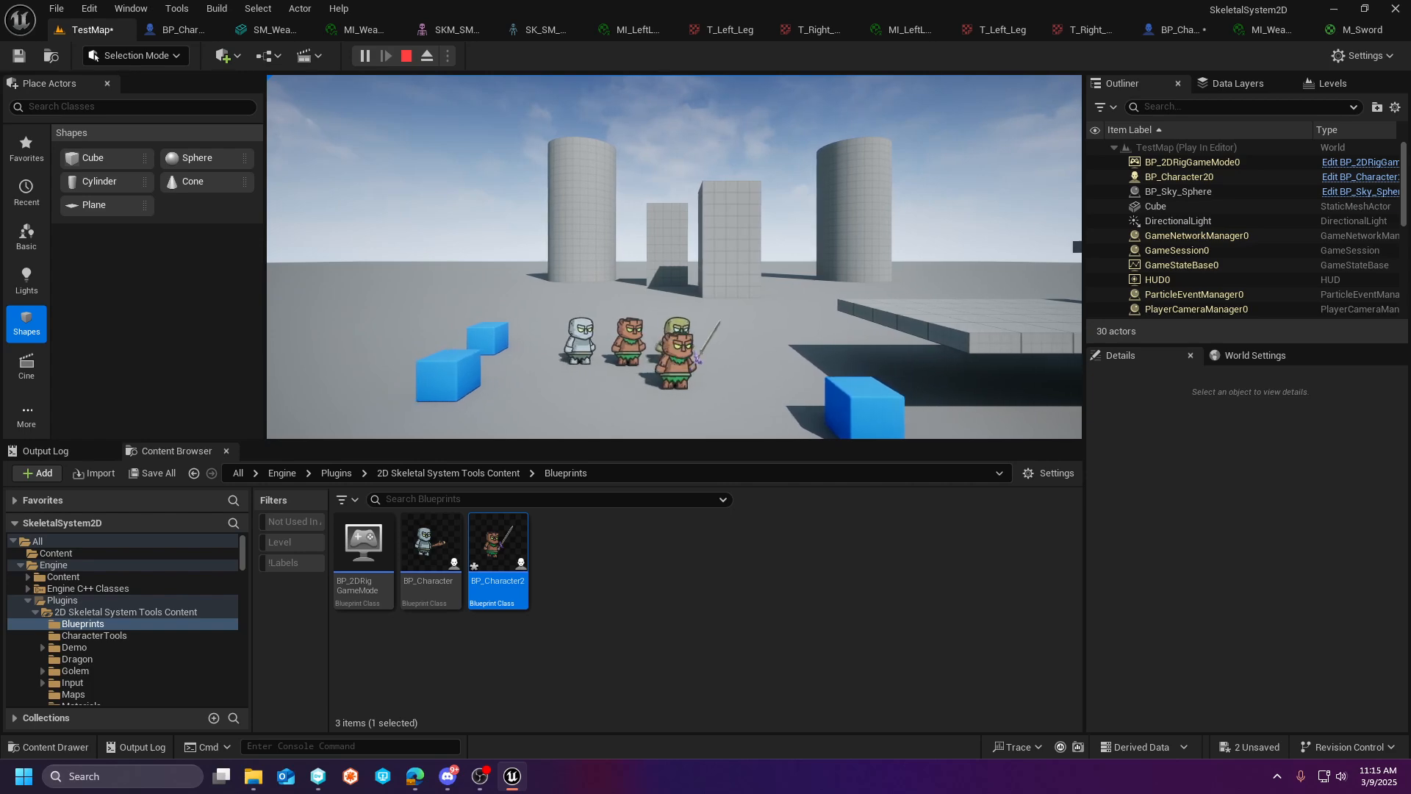
pyautogui.press('a')
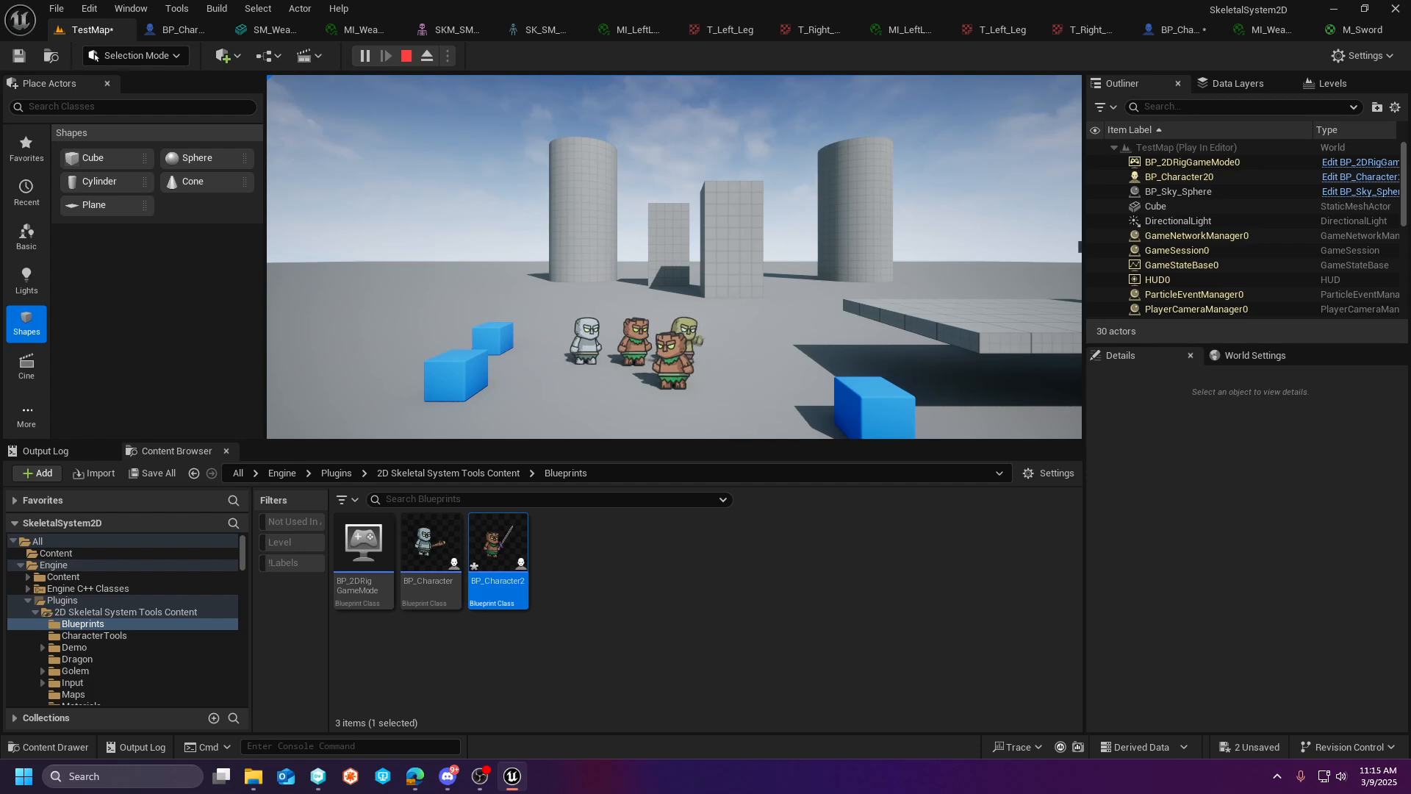
pyautogui.press('Escape')
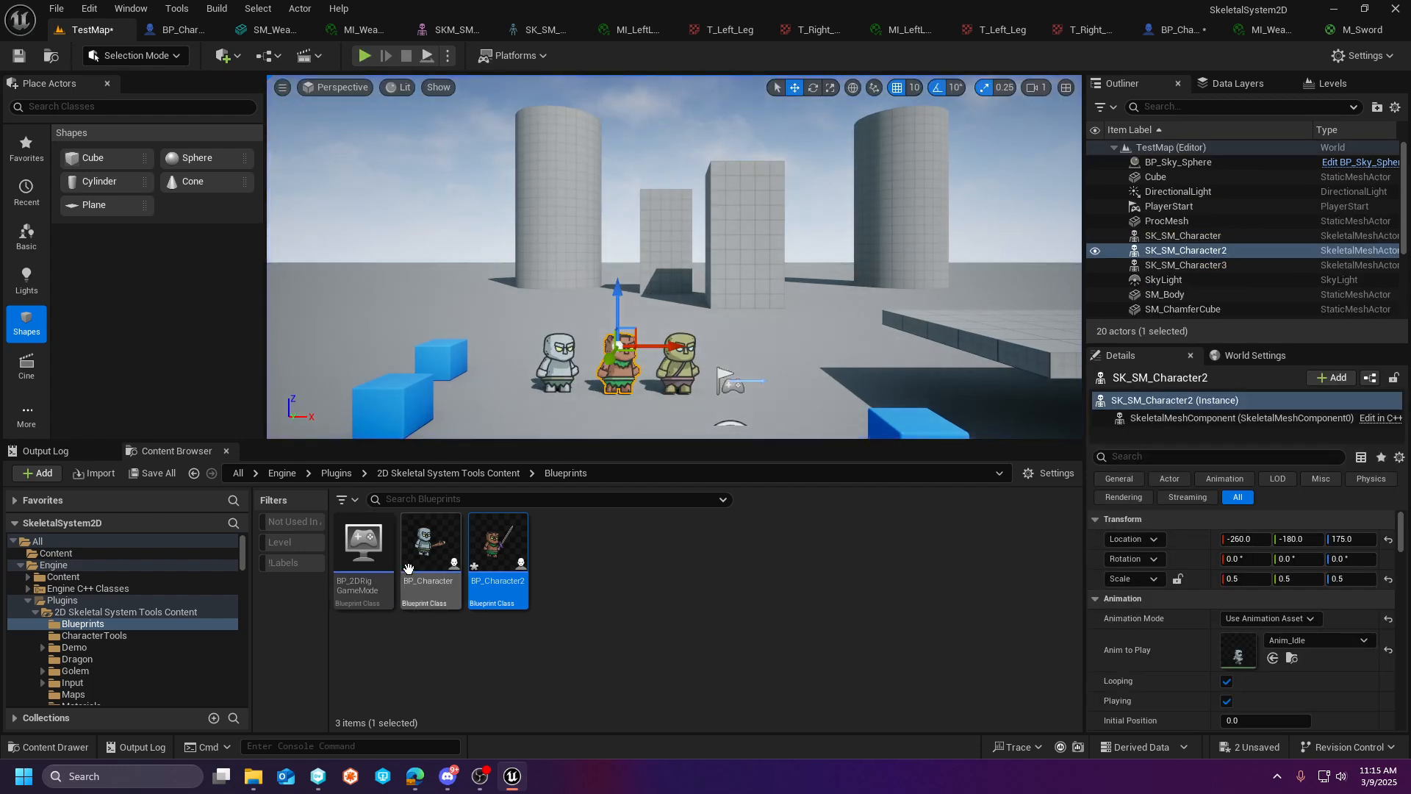
# - Open the sword texture from the Weapons folder and inspect it
pyautogui.scroll(-2, 106, 657)
pyautogui.click(106, 658)
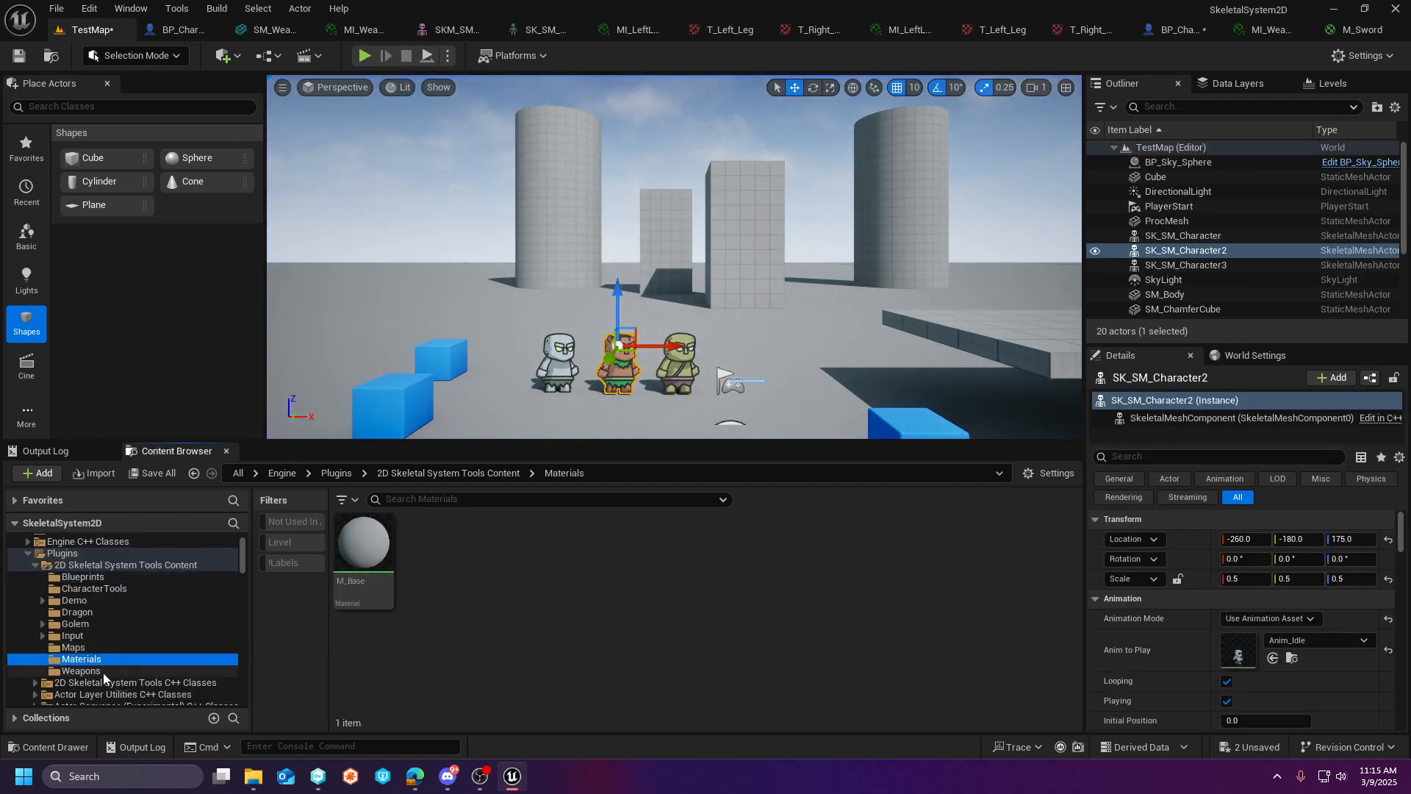
pyautogui.click(81, 670)
pyautogui.doubleClick(431, 544)
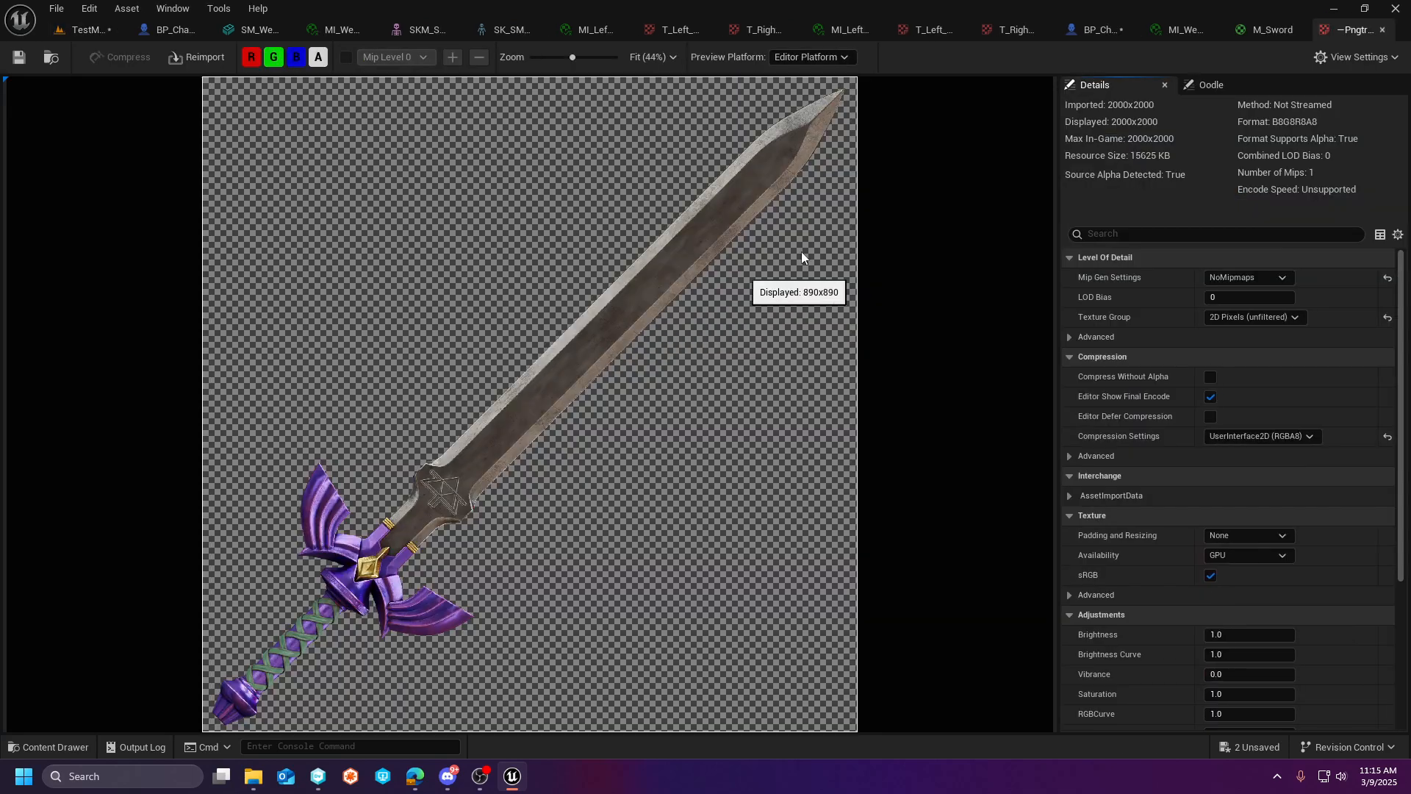
# - Make the M_Sword material from the Weapons folder two-sided and save it
pyautogui.click(74, 31)
pyautogui.doubleClick(362, 558)
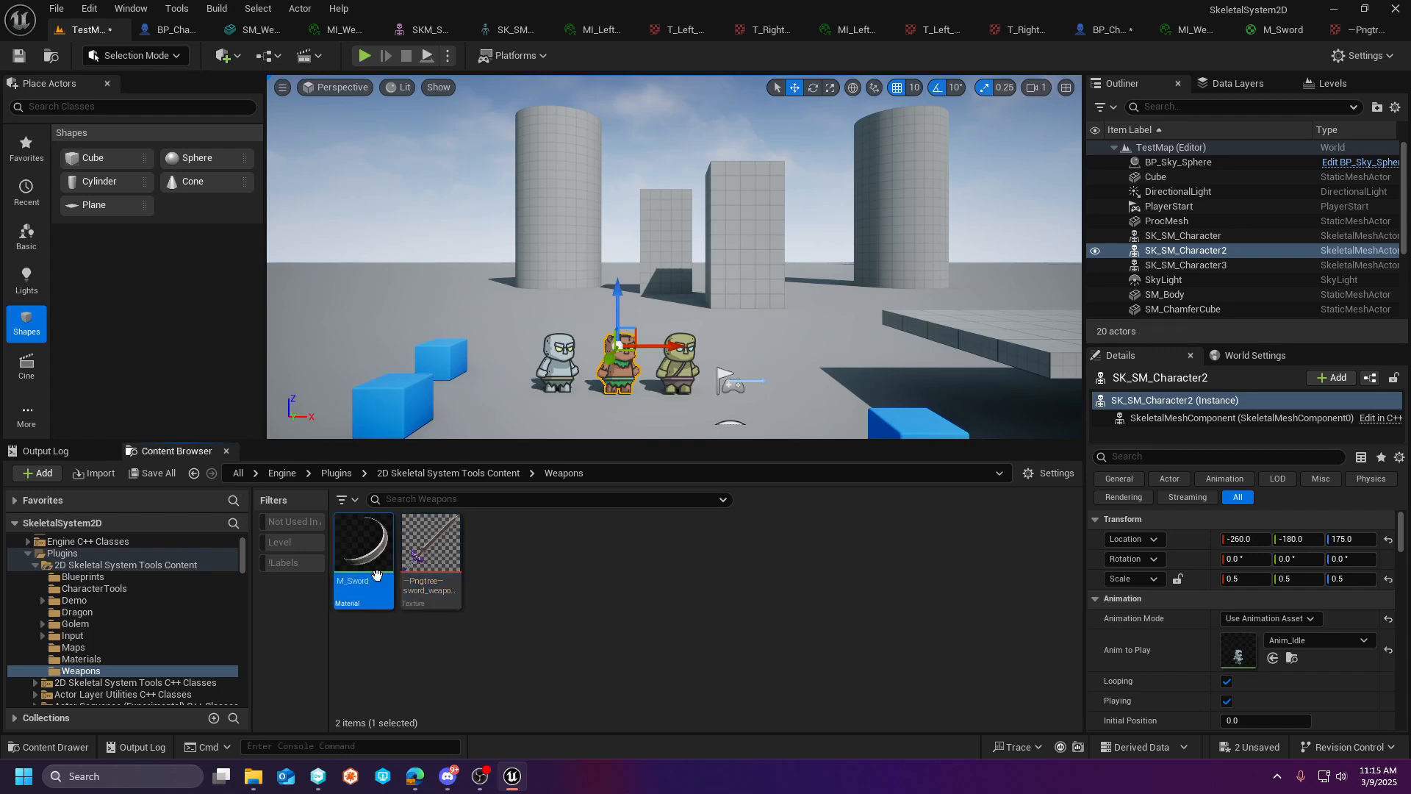
pyautogui.click(863, 109)
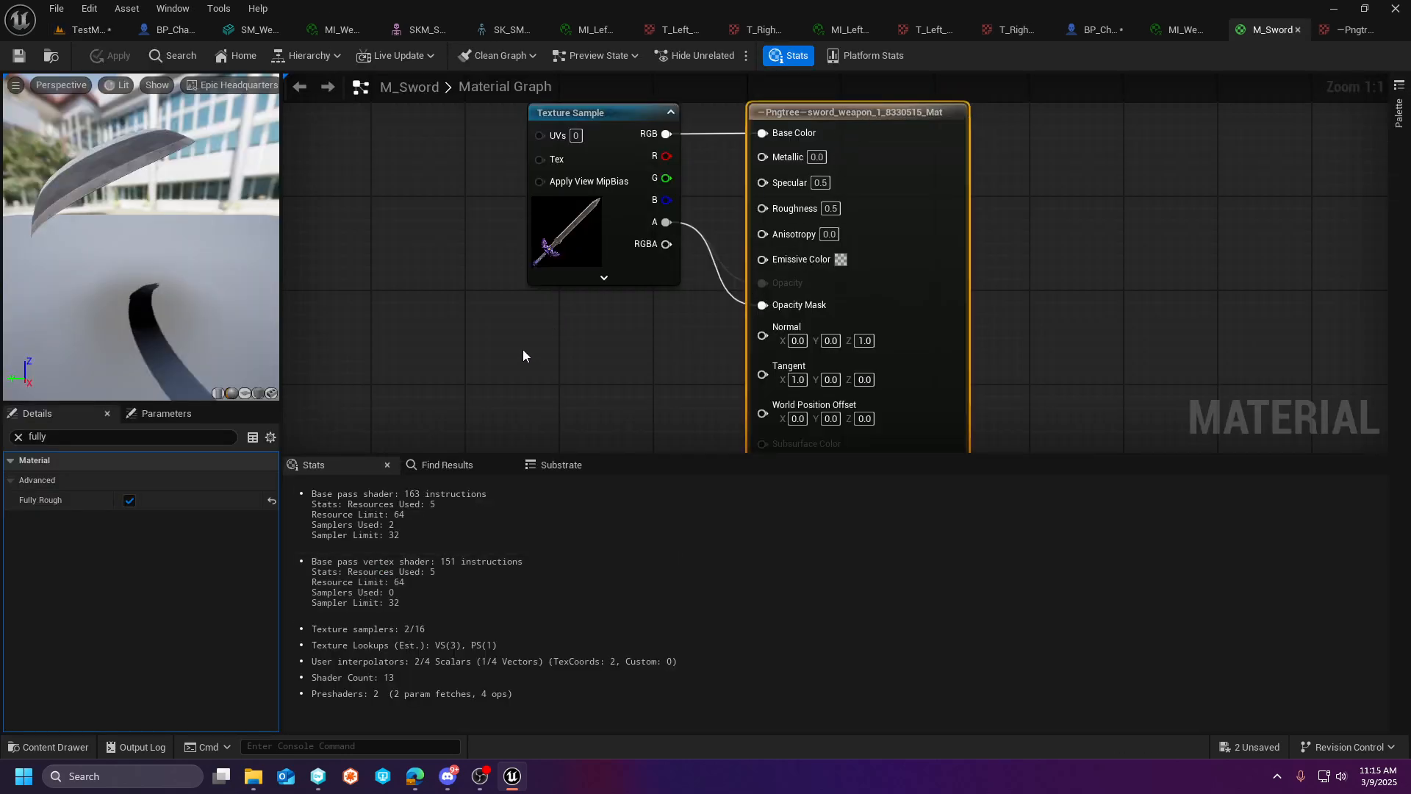
pyautogui.scroll(-2, 524, 350)
pyautogui.click(19, 437)
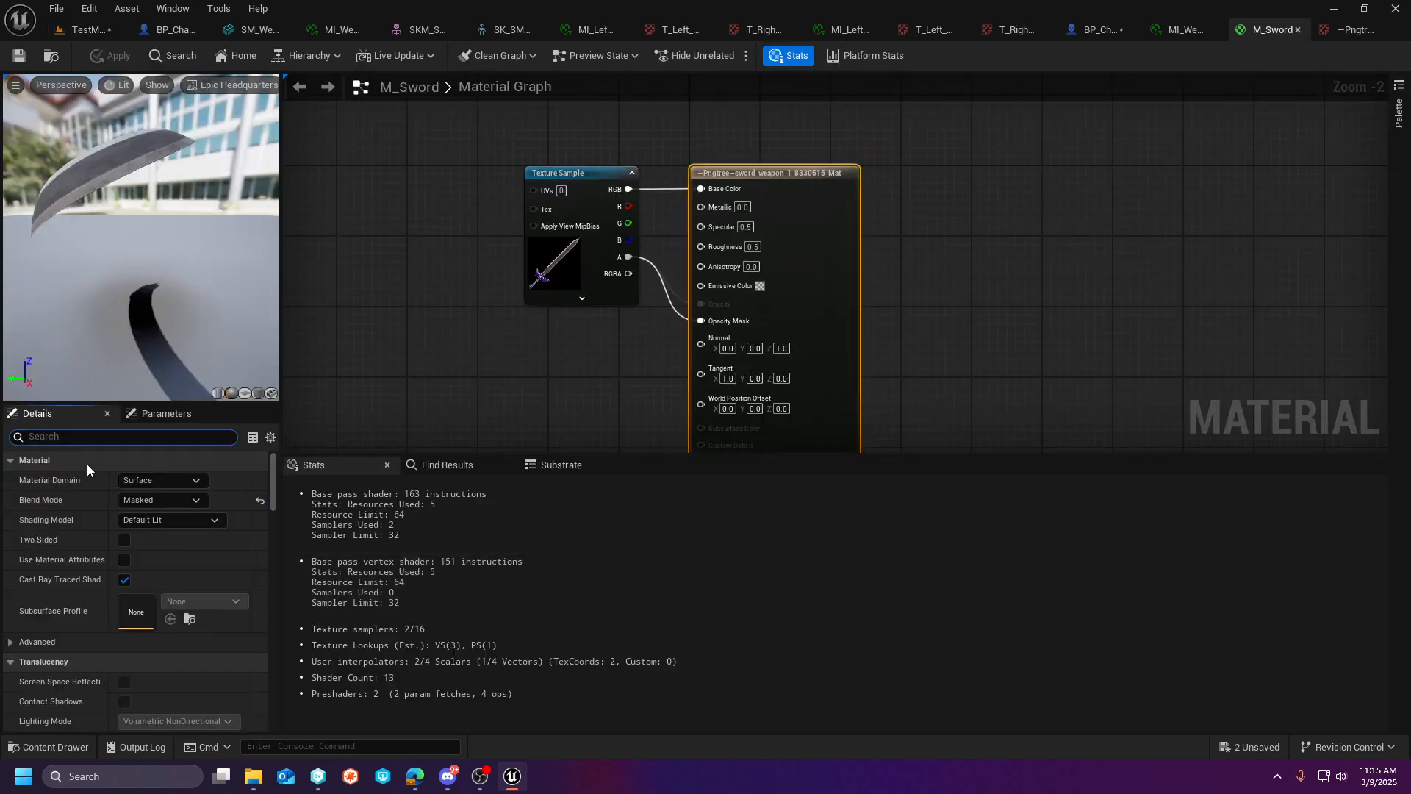
pyautogui.write('two')
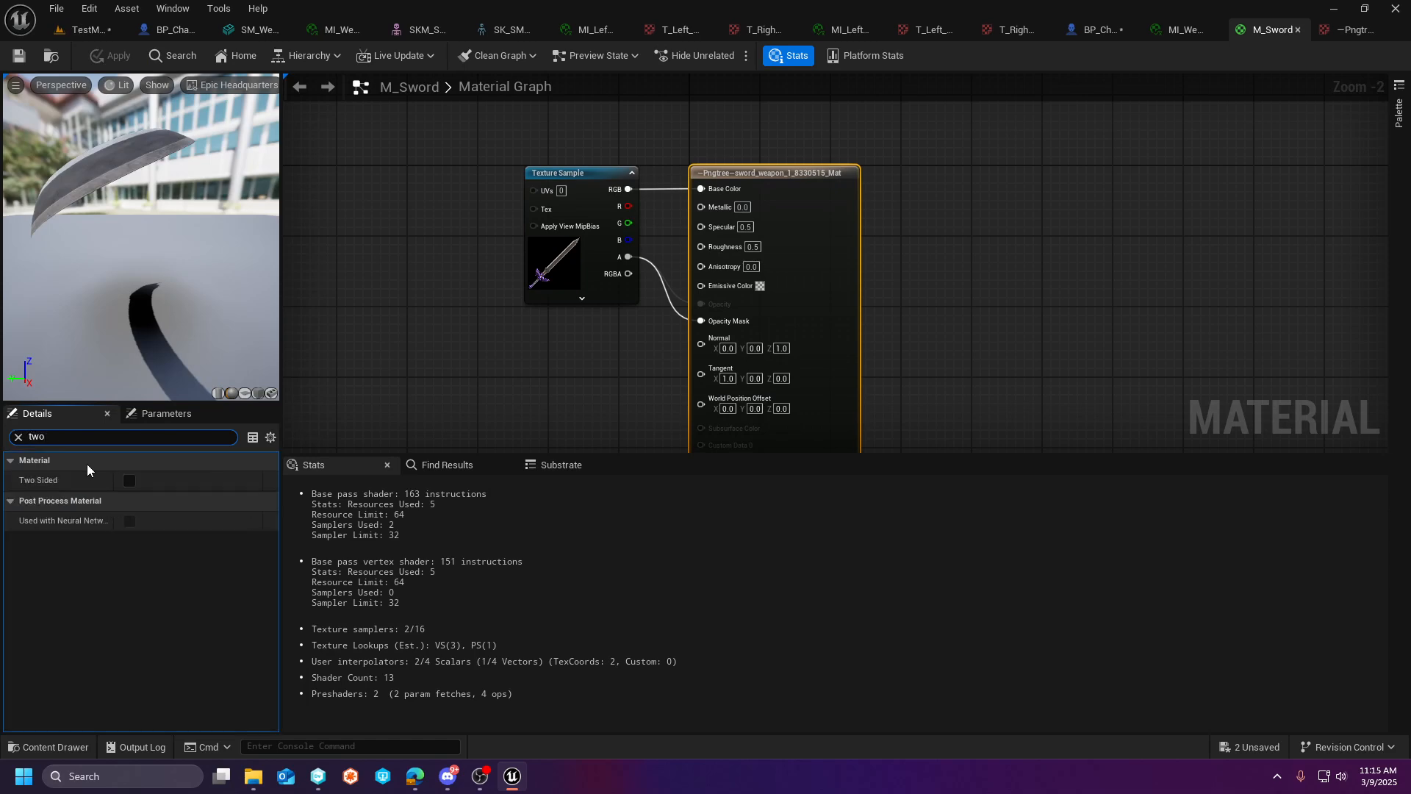
pyautogui.click(130, 480)
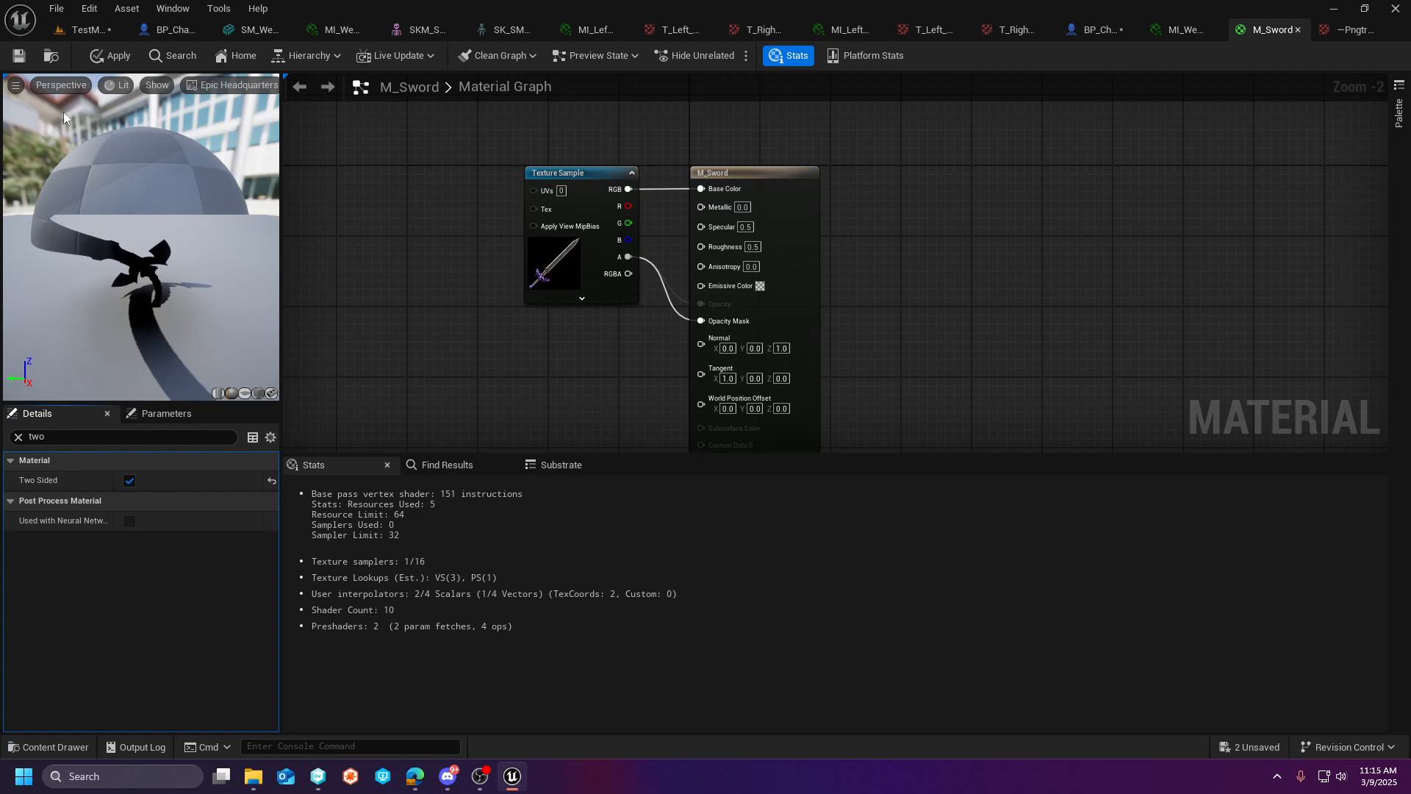
pyautogui.click(21, 58)
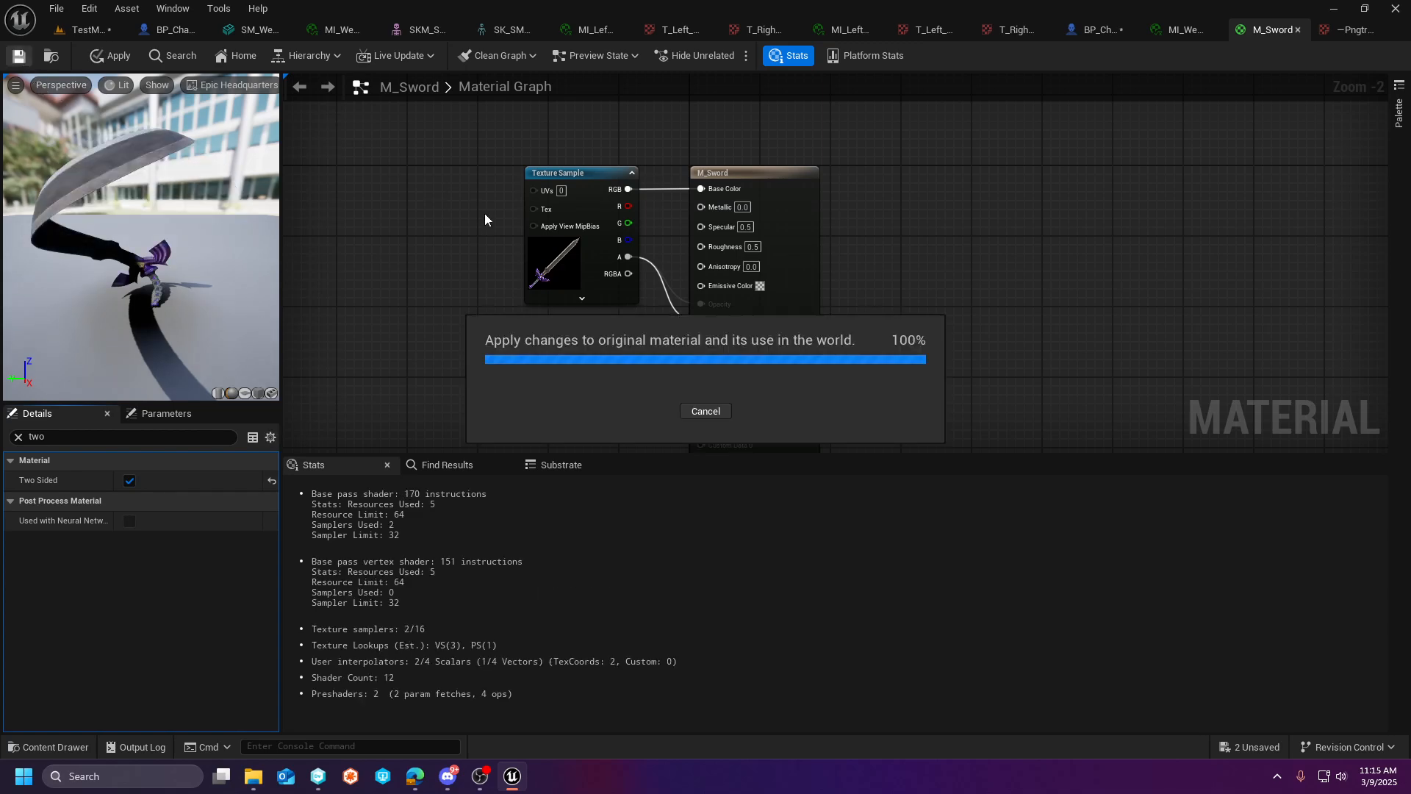
# - Play-test TestMap, walking and jumping the character in both directions to examine the two-sided sword
pyautogui.click(89, 31)
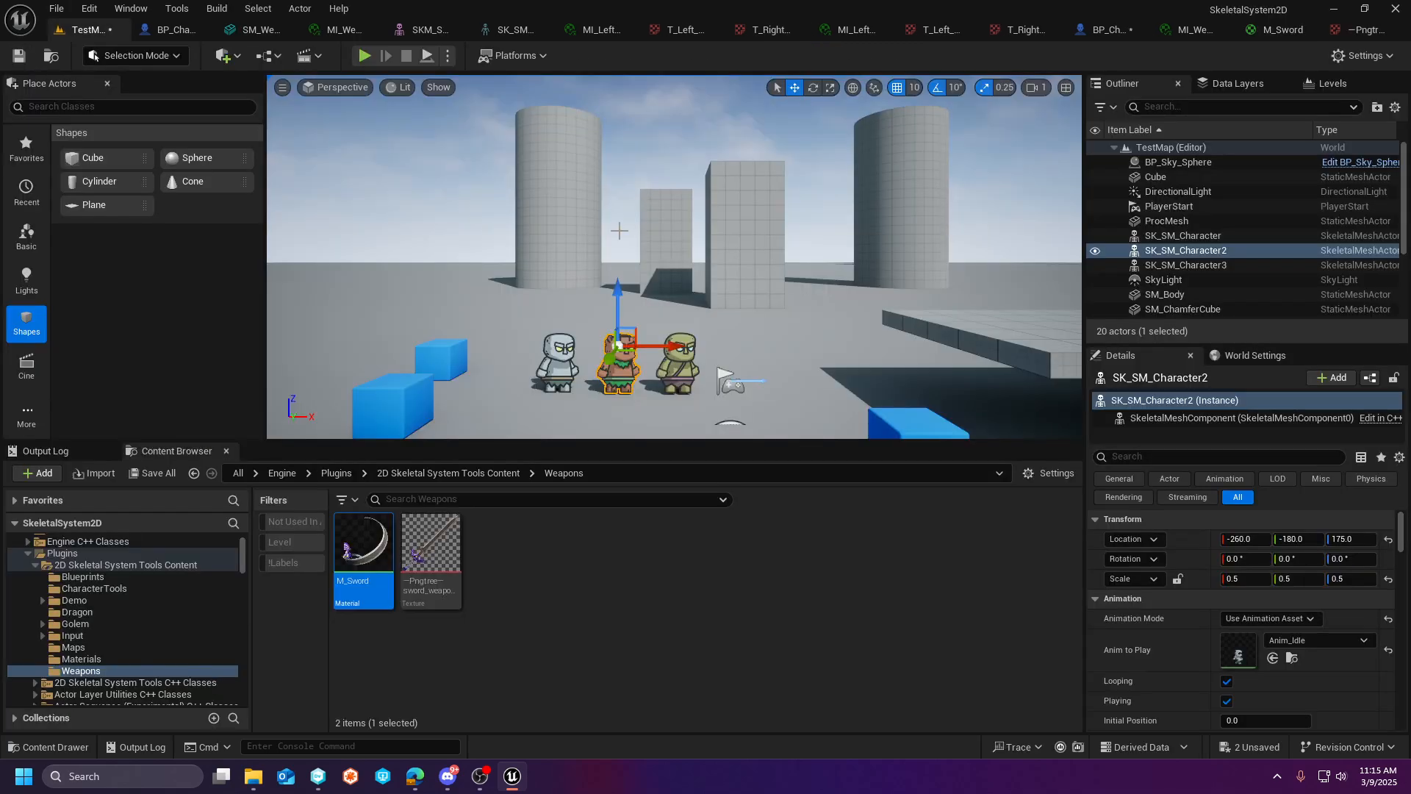
pyautogui.click(363, 57)
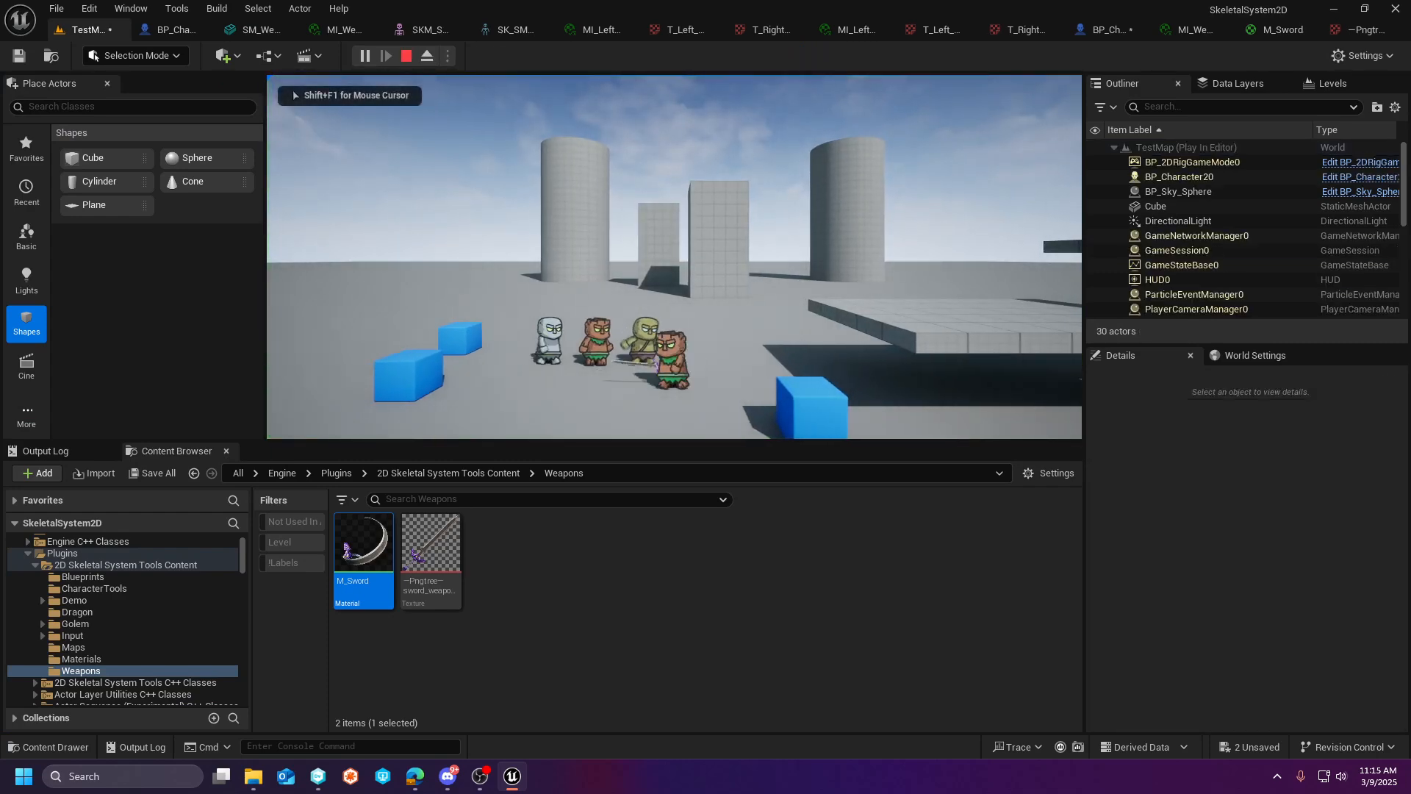
pyautogui.press('a')
pyautogui.press('d')
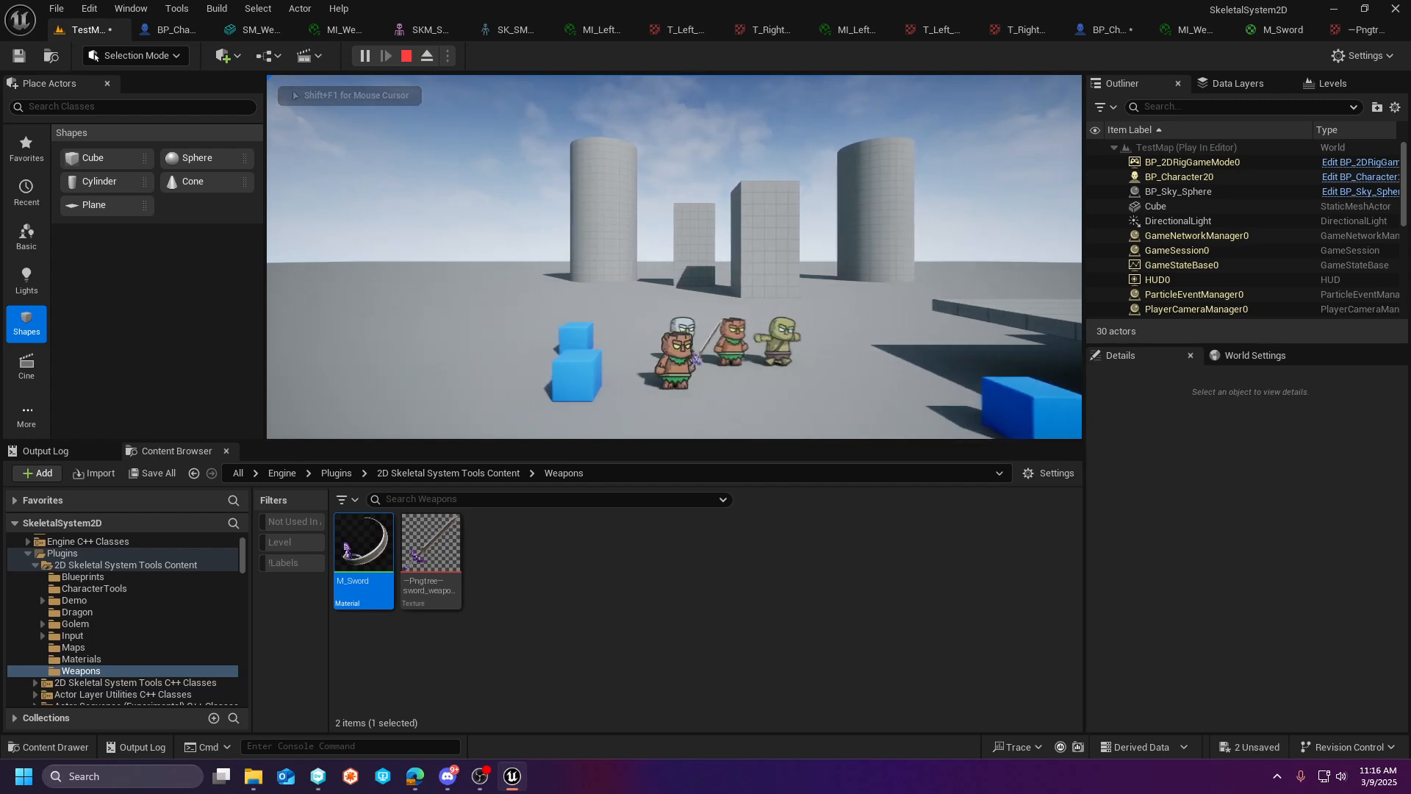
pyautogui.press('space')
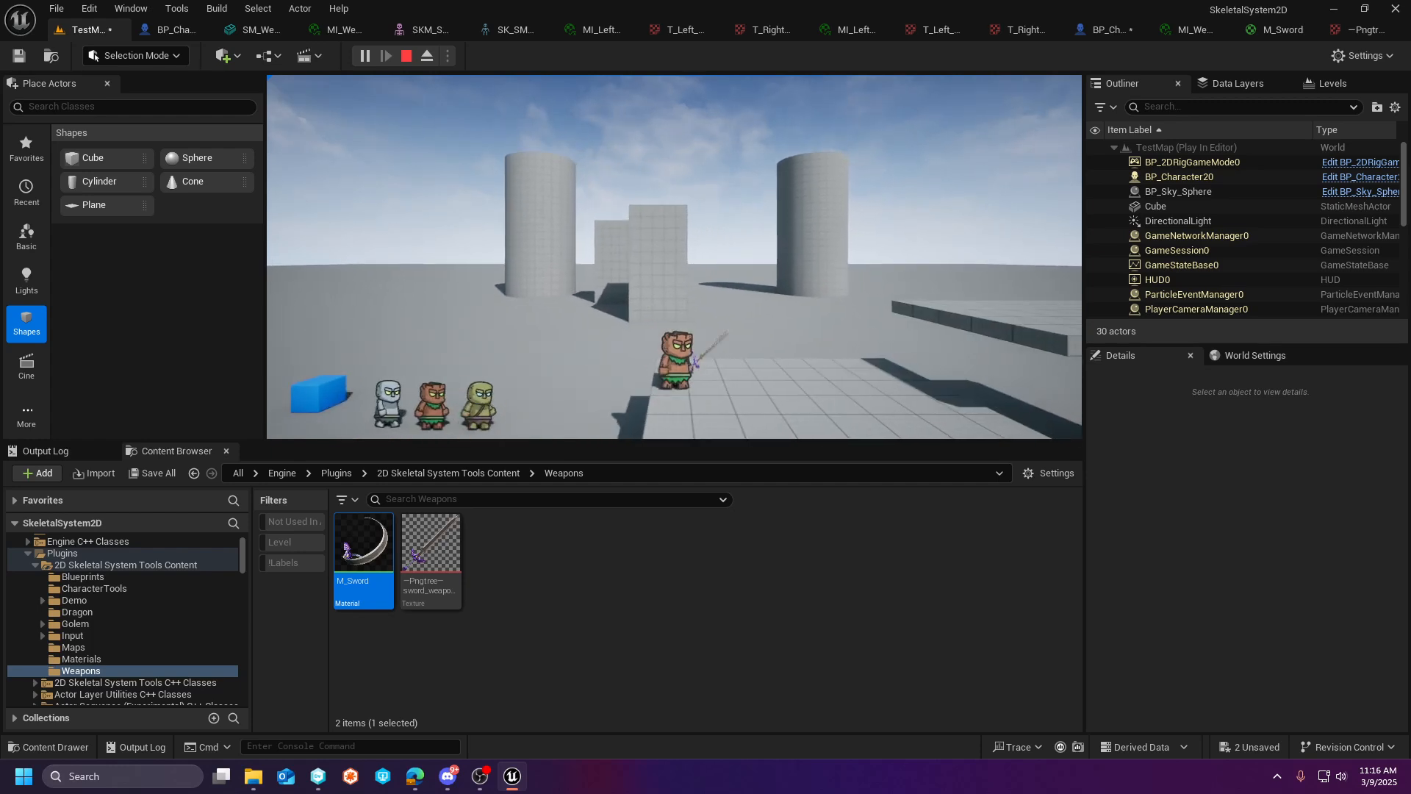
pyautogui.press('a')
pyautogui.press('s')
pyautogui.press('a')
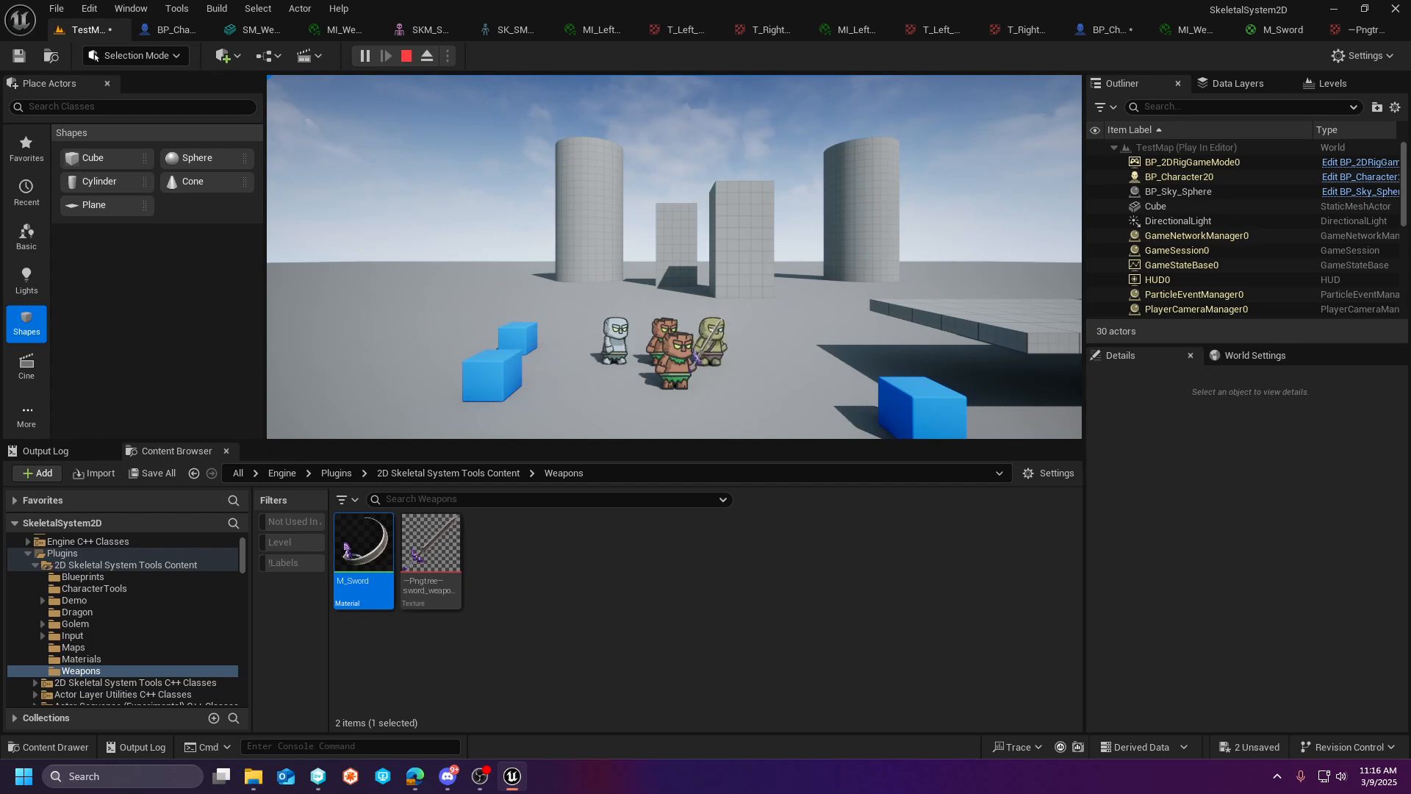
# - Continue the play test in full screen, checking the sword in both facing directions, and end the session
pyautogui.press('F11')
pyautogui.press('a')
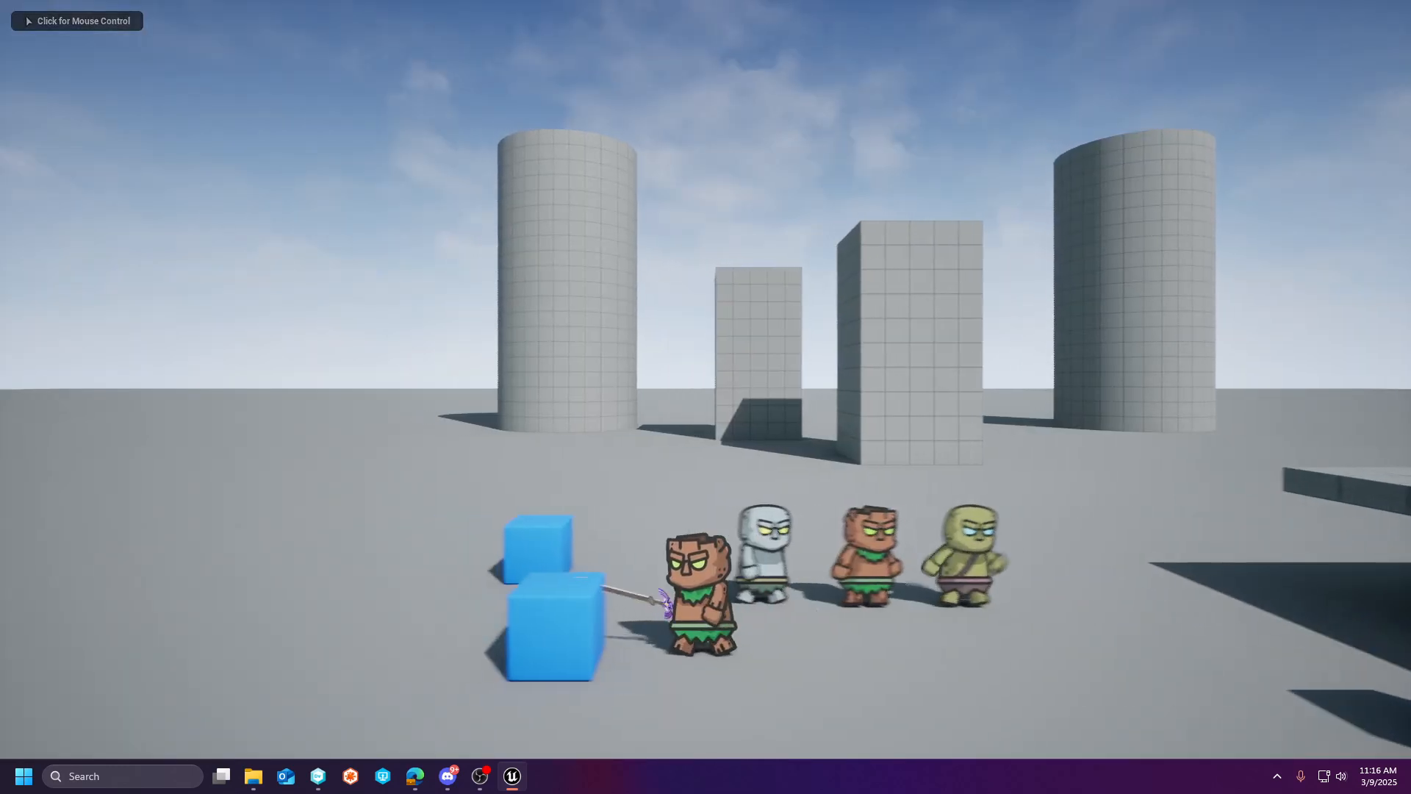
pyautogui.press('d')
pyautogui.press('d')
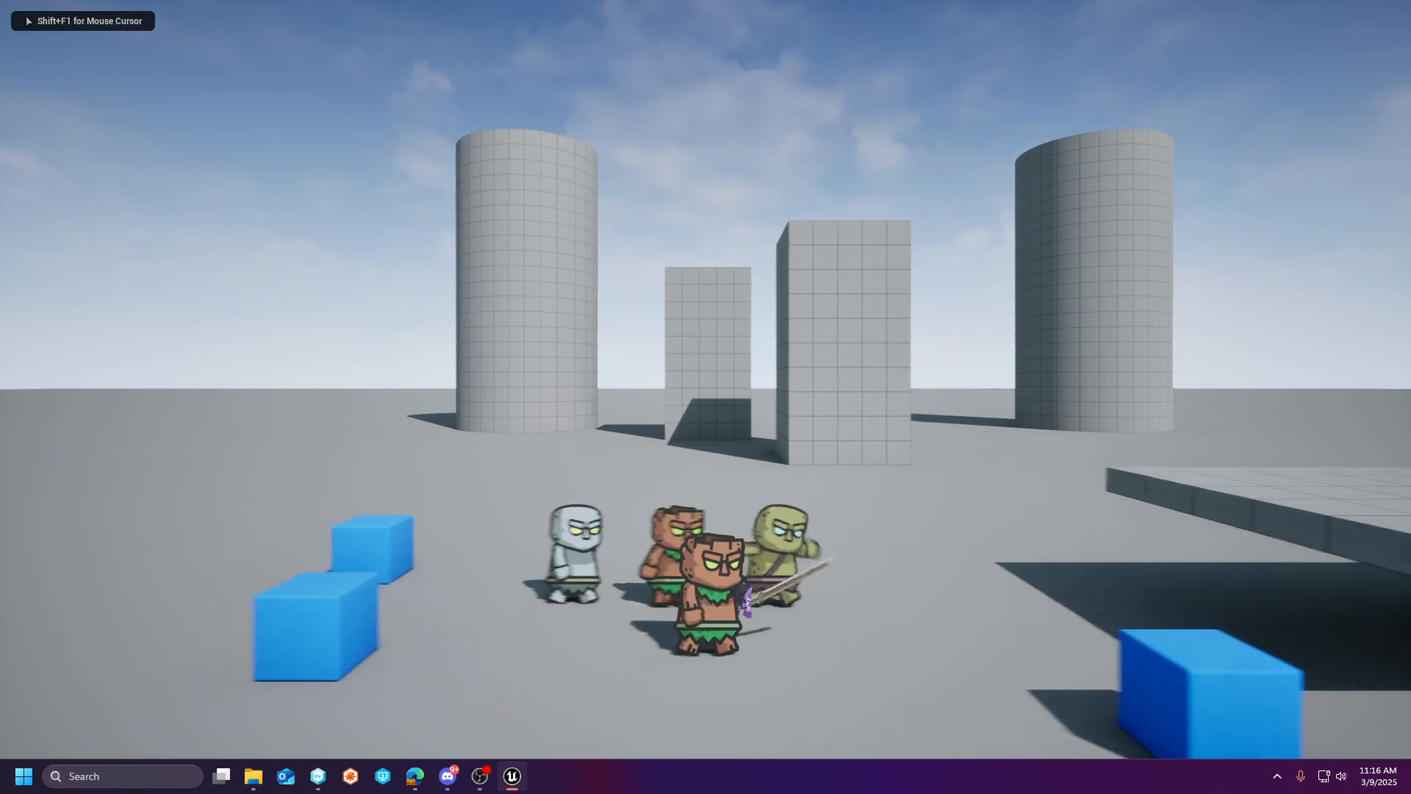
pyautogui.press('space')
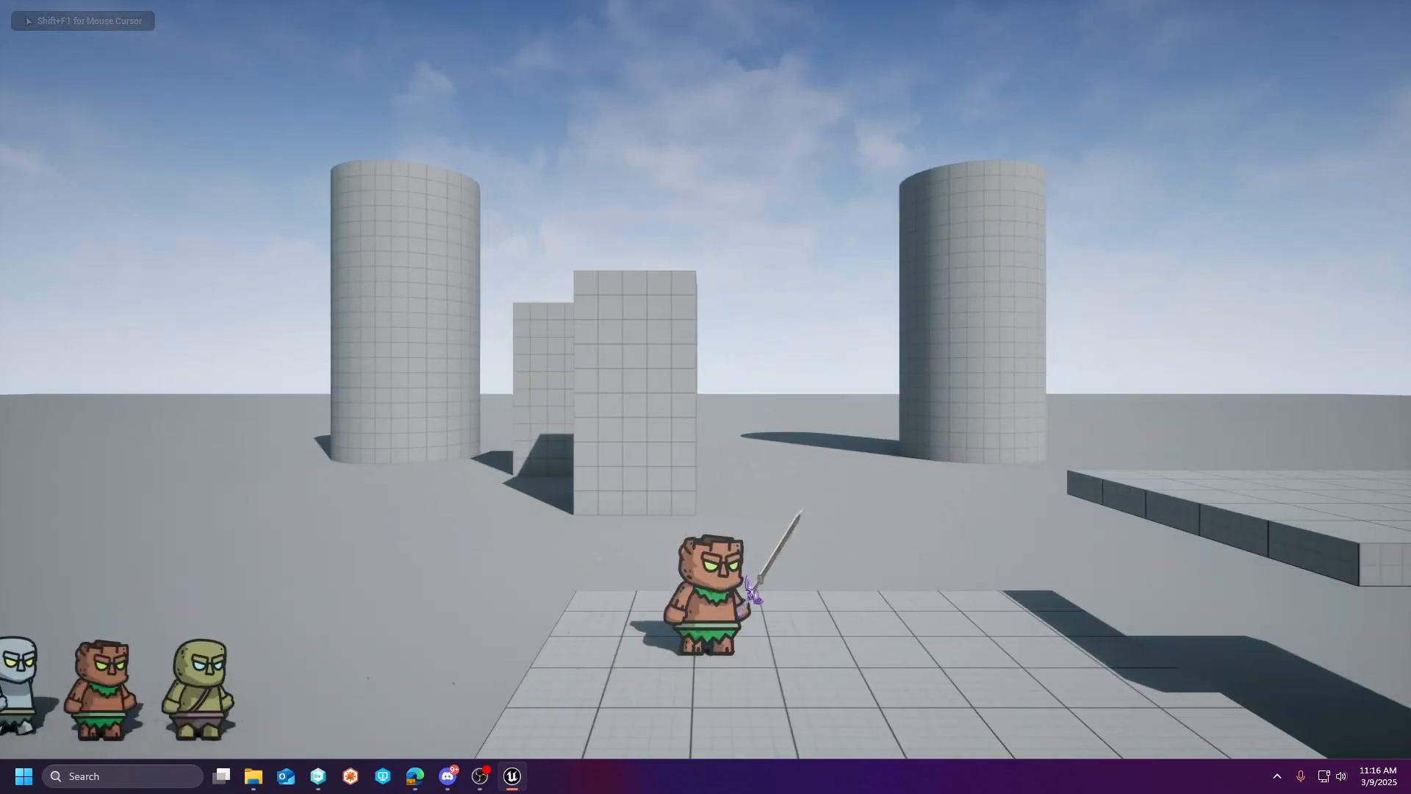
pyautogui.press('a')
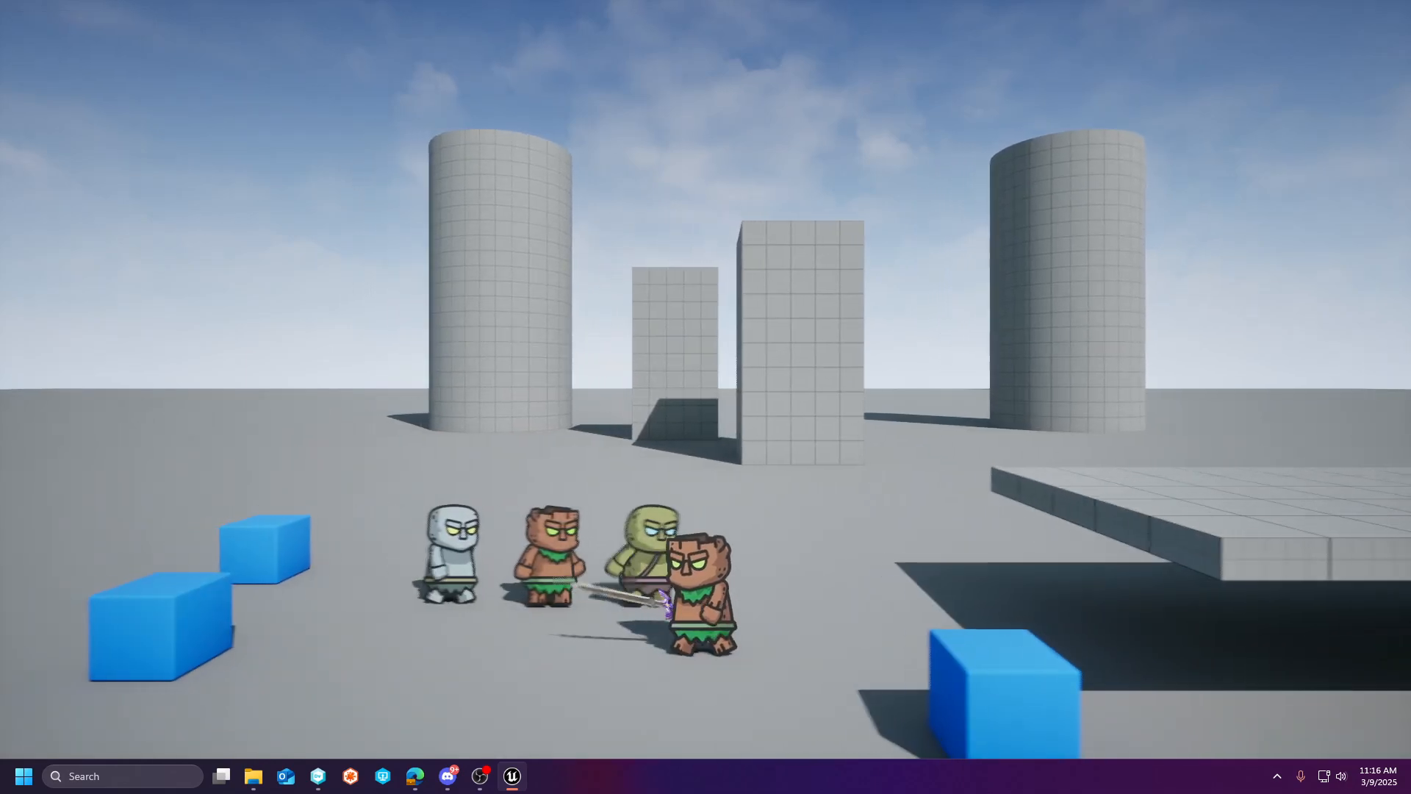
pyautogui.press('Escape')
pyautogui.press('F11')
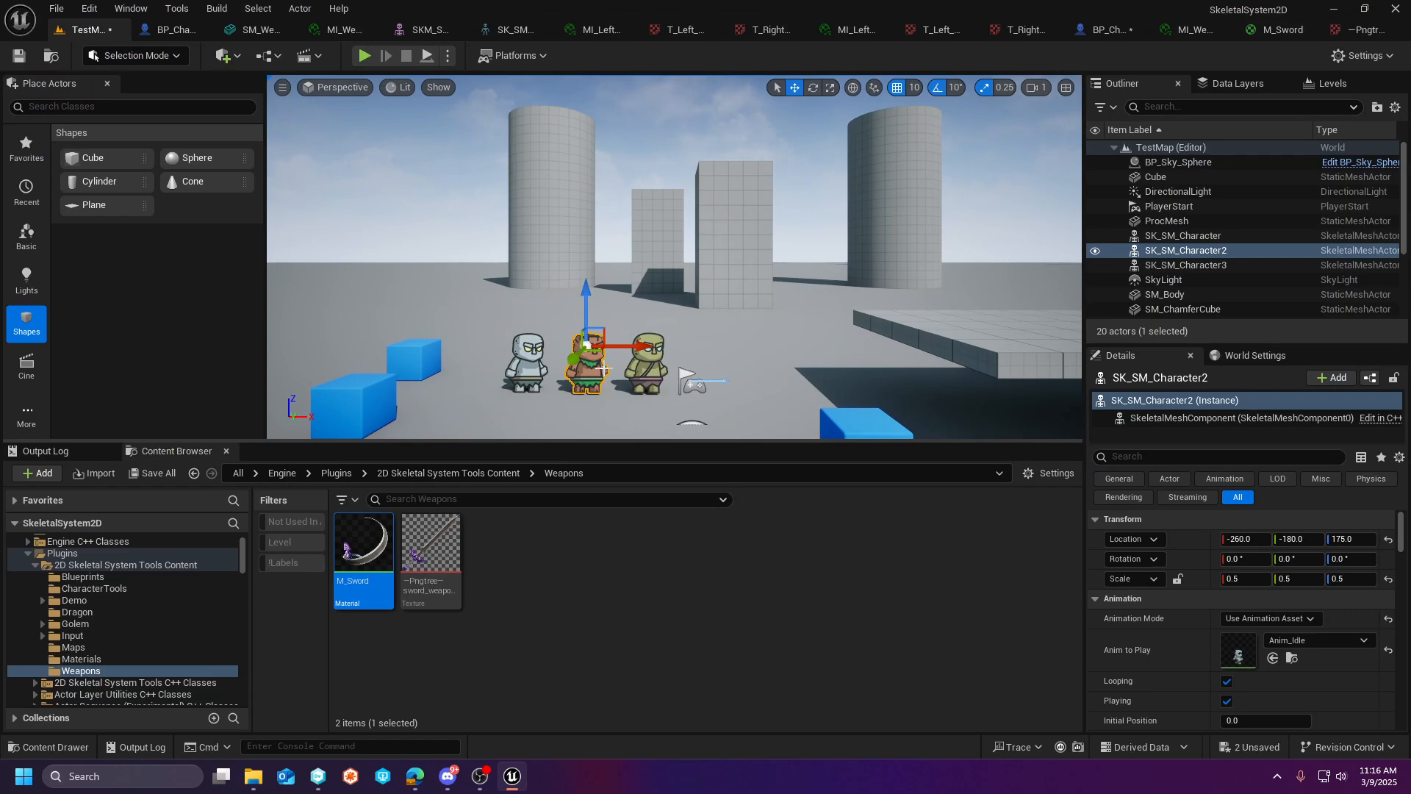
pyautogui.scroll(-4, 1259, 650)
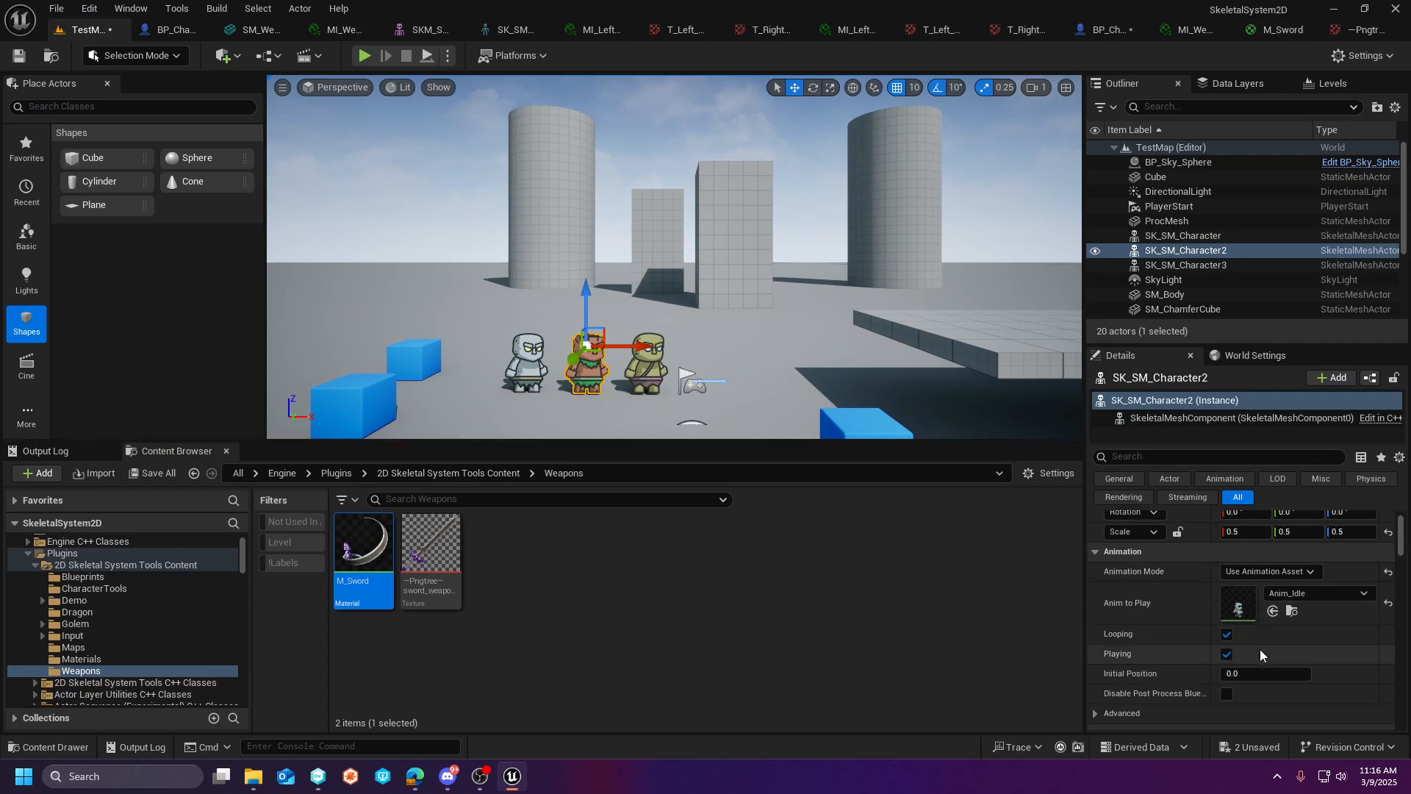
pyautogui.scroll(4, 718, 389)
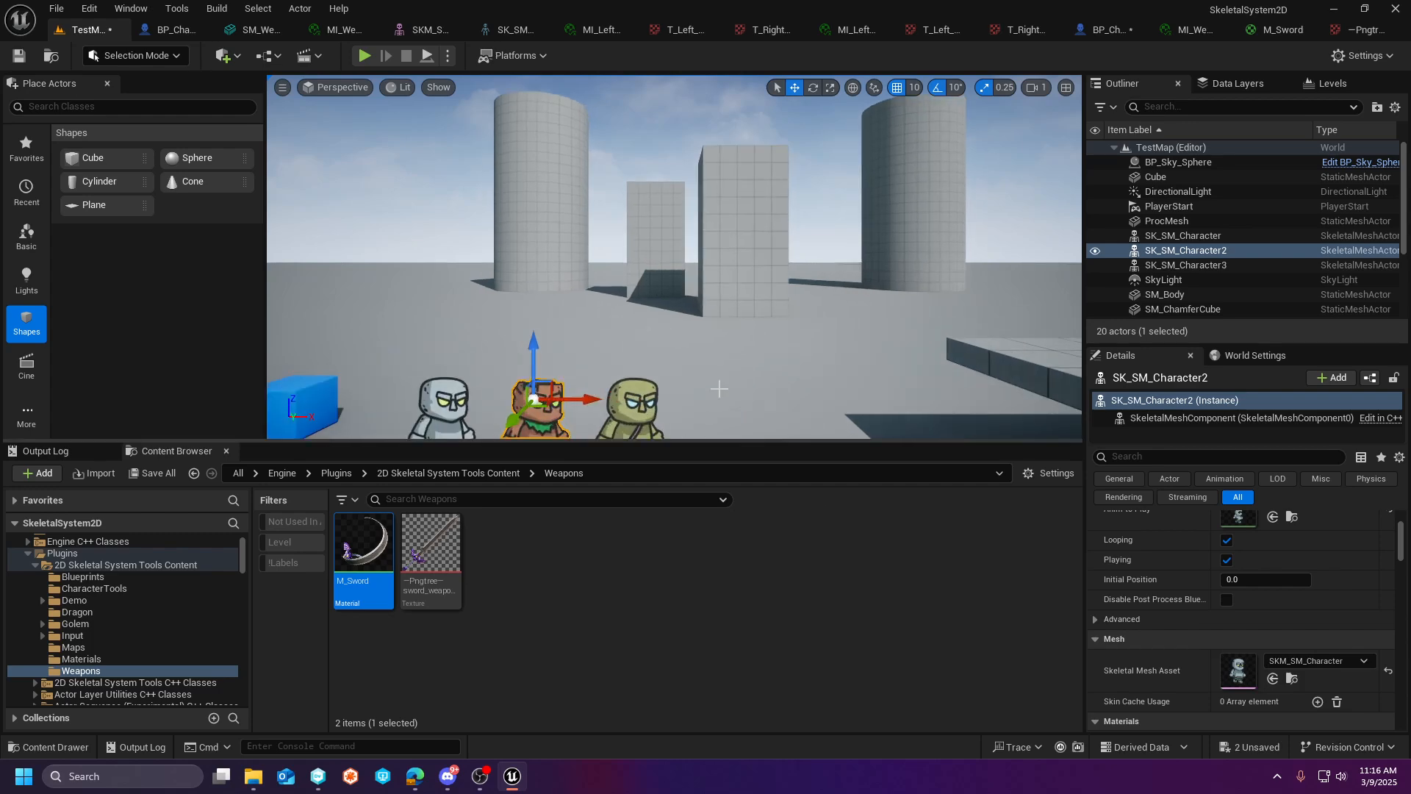
pyautogui.scroll(-3, 719, 389)
pyautogui.scroll(-4, 719, 388)
pyautogui.moveTo(802, 297)
pyautogui.mouseDown(button='right')
pyautogui.moveTo(749, 368)
pyautogui.moveTo(780, 316)
pyautogui.moveTo(809, 312)
pyautogui.mouseUp(button='right')
# - Extract a sprite from the sword texture in the Weapons folder, using Auto extract mode and the Sprite_{0} naming template
pyautogui.click(433, 547)
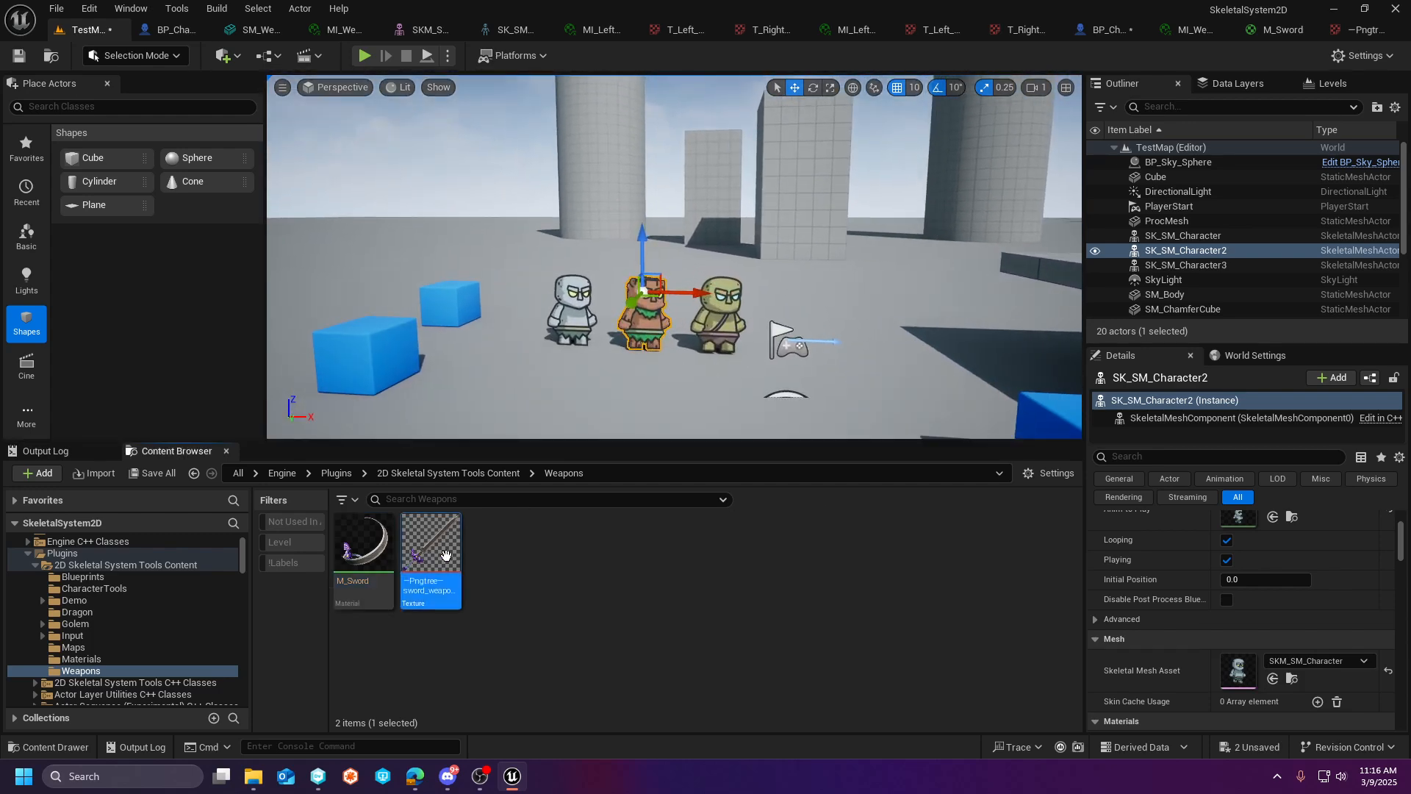
pyautogui.rightClick(439, 552)
pyautogui.moveTo(555, 340)
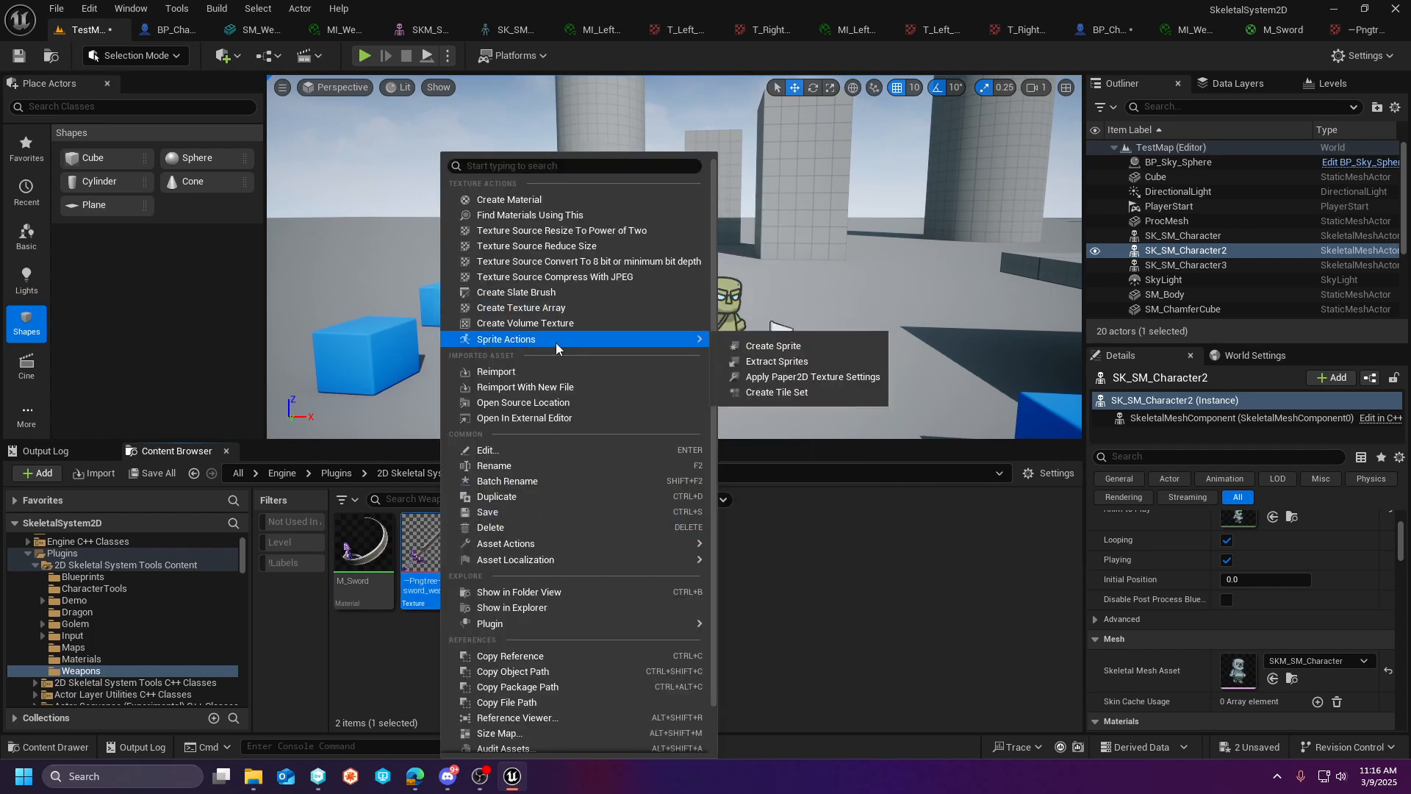
pyautogui.scroll(-2, 661, 652)
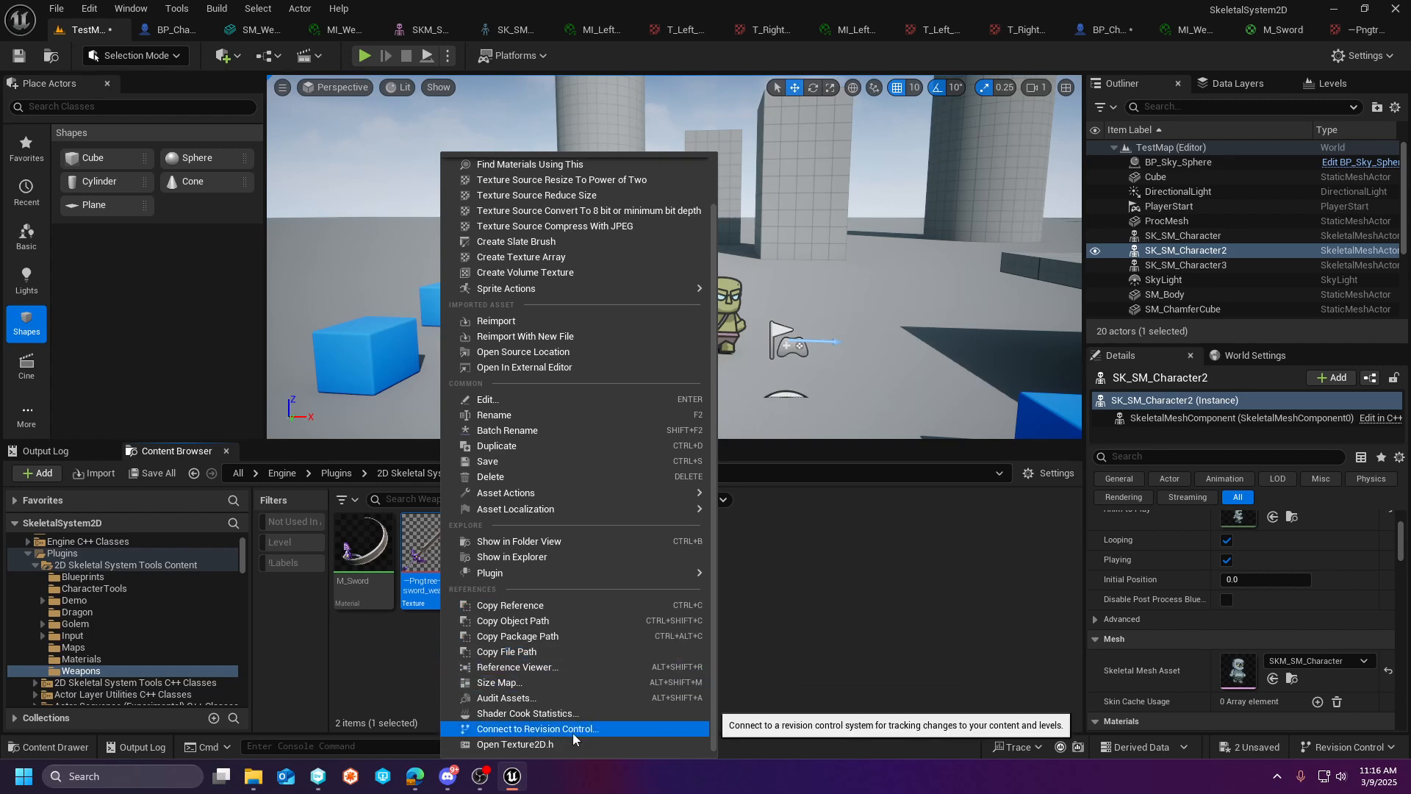
pyautogui.moveTo(607, 287)
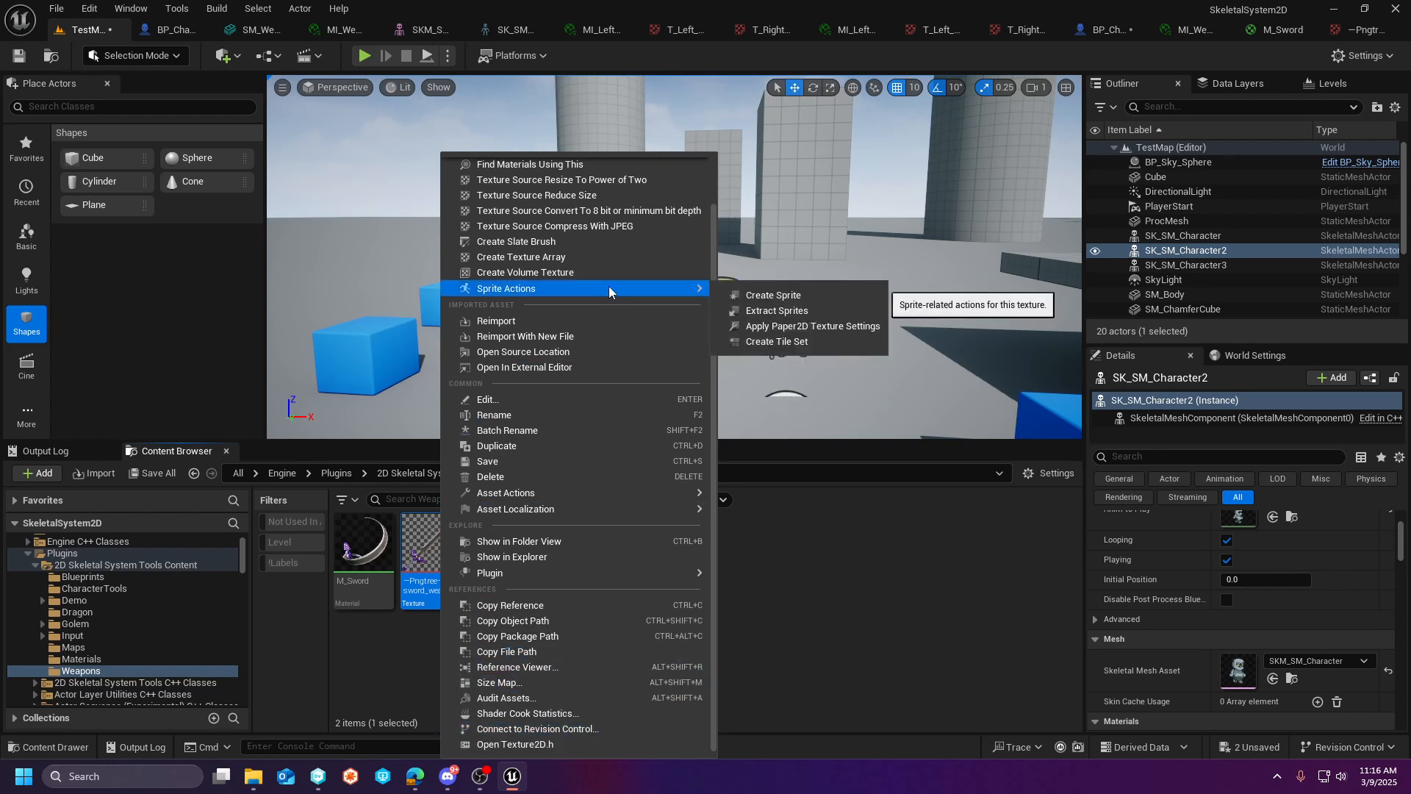
pyautogui.click(792, 311)
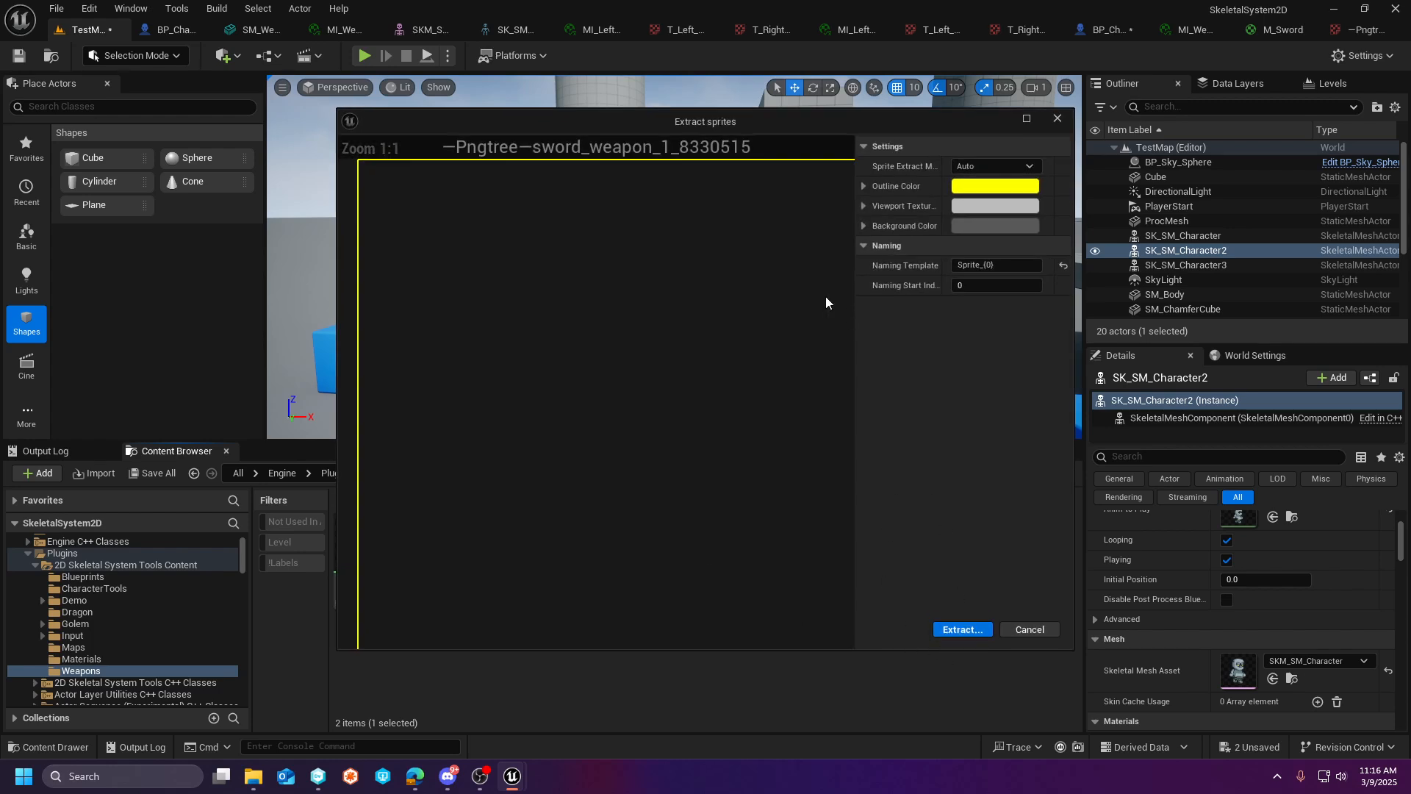
pyautogui.scroll(-6, 808, 290)
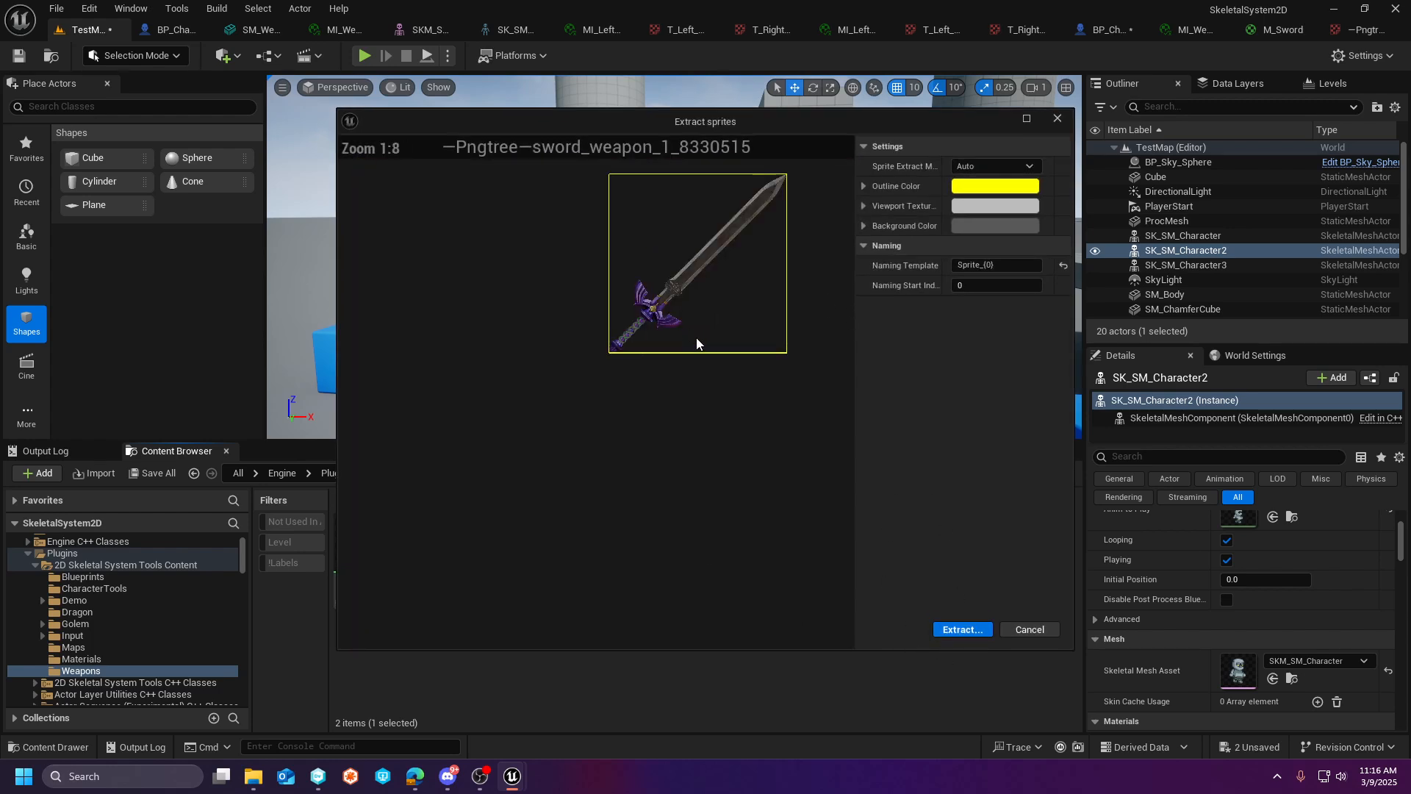
pyautogui.click(961, 630)
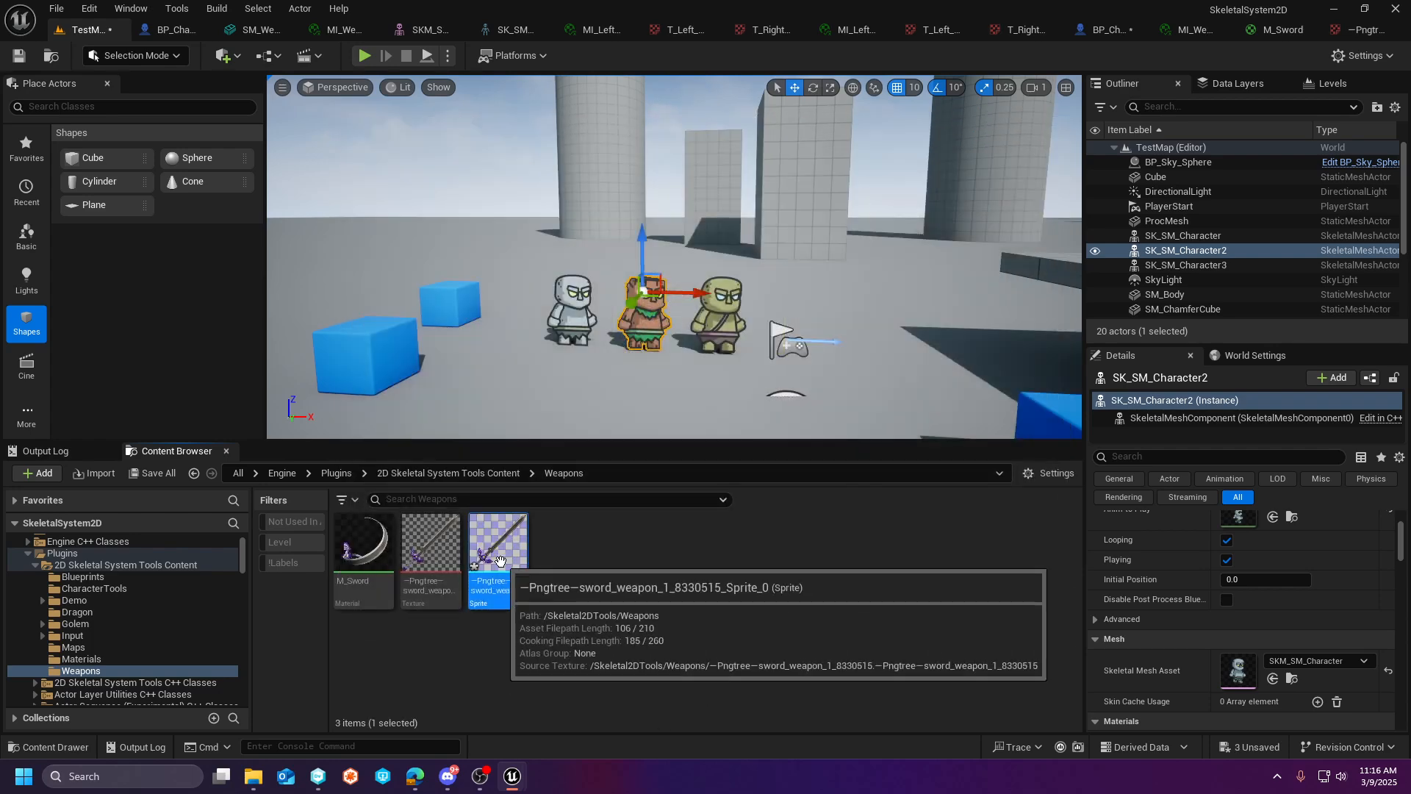
# - Open the extracted sword sprite for render geometry editing and expand its advanced, source texture dimension and render geometry settings
pyautogui.doubleClick(499, 560)
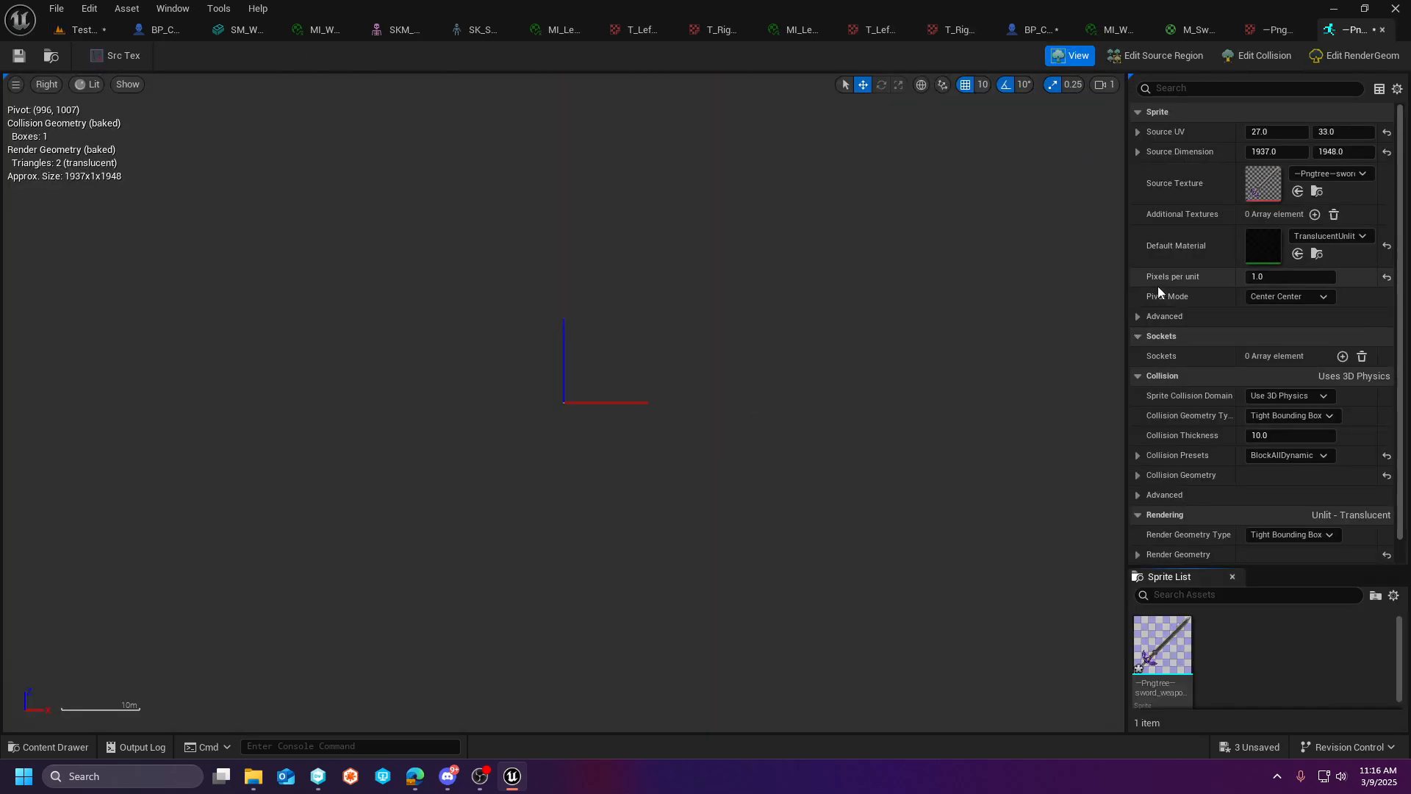
pyautogui.click(1333, 65)
pyautogui.scroll(3, 577, 413)
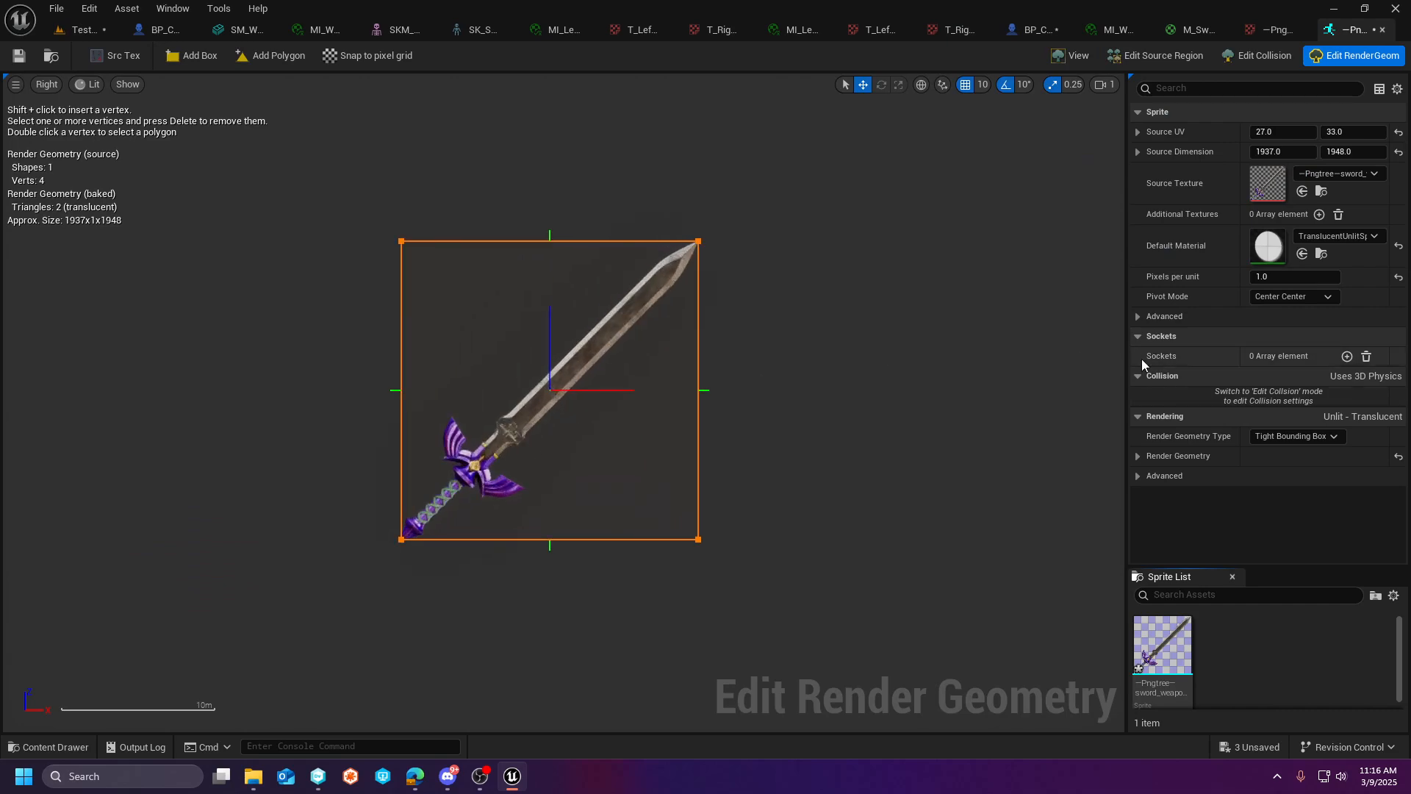
pyautogui.click(1137, 316)
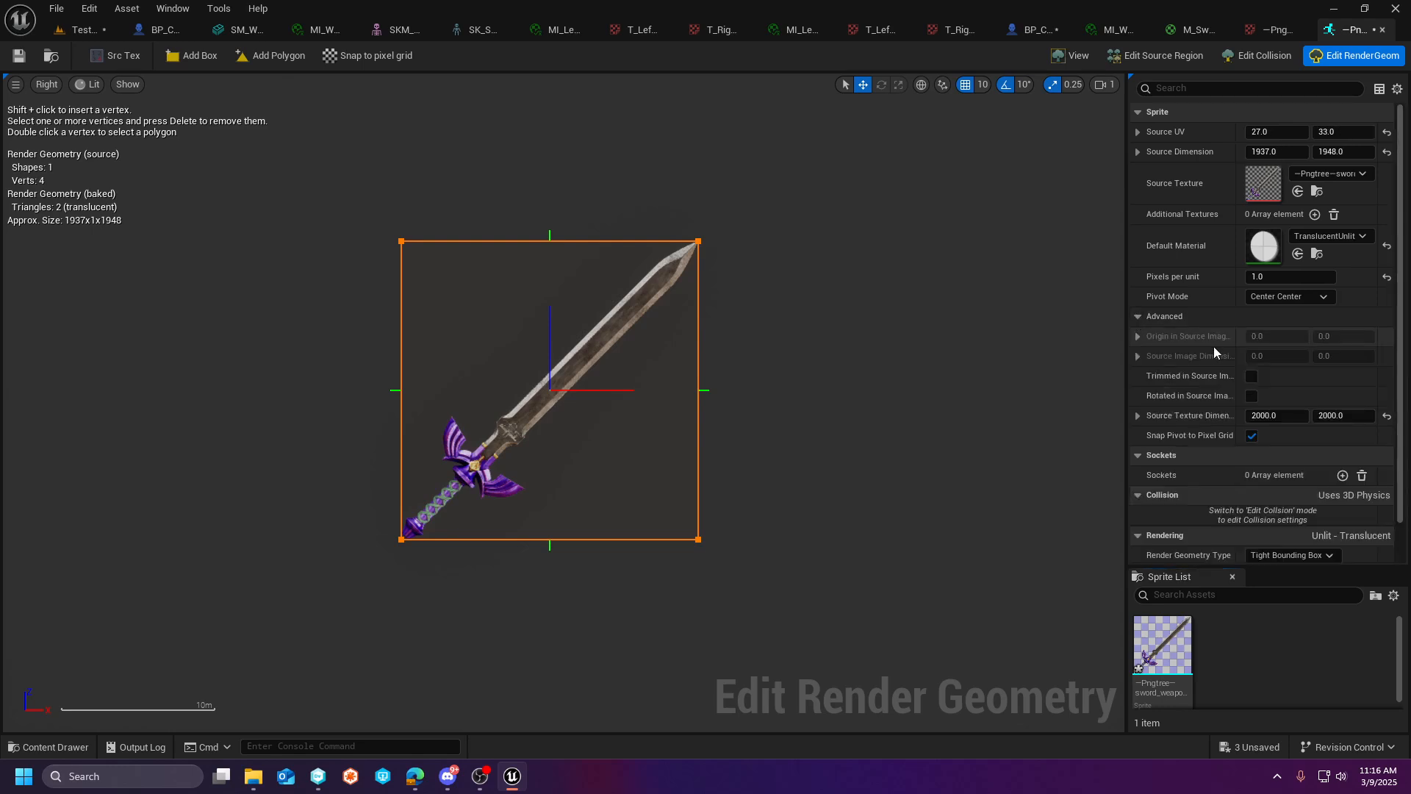
pyautogui.scroll(-1, 1146, 382)
pyautogui.click(1138, 373)
pyautogui.scroll(-1, 1150, 410)
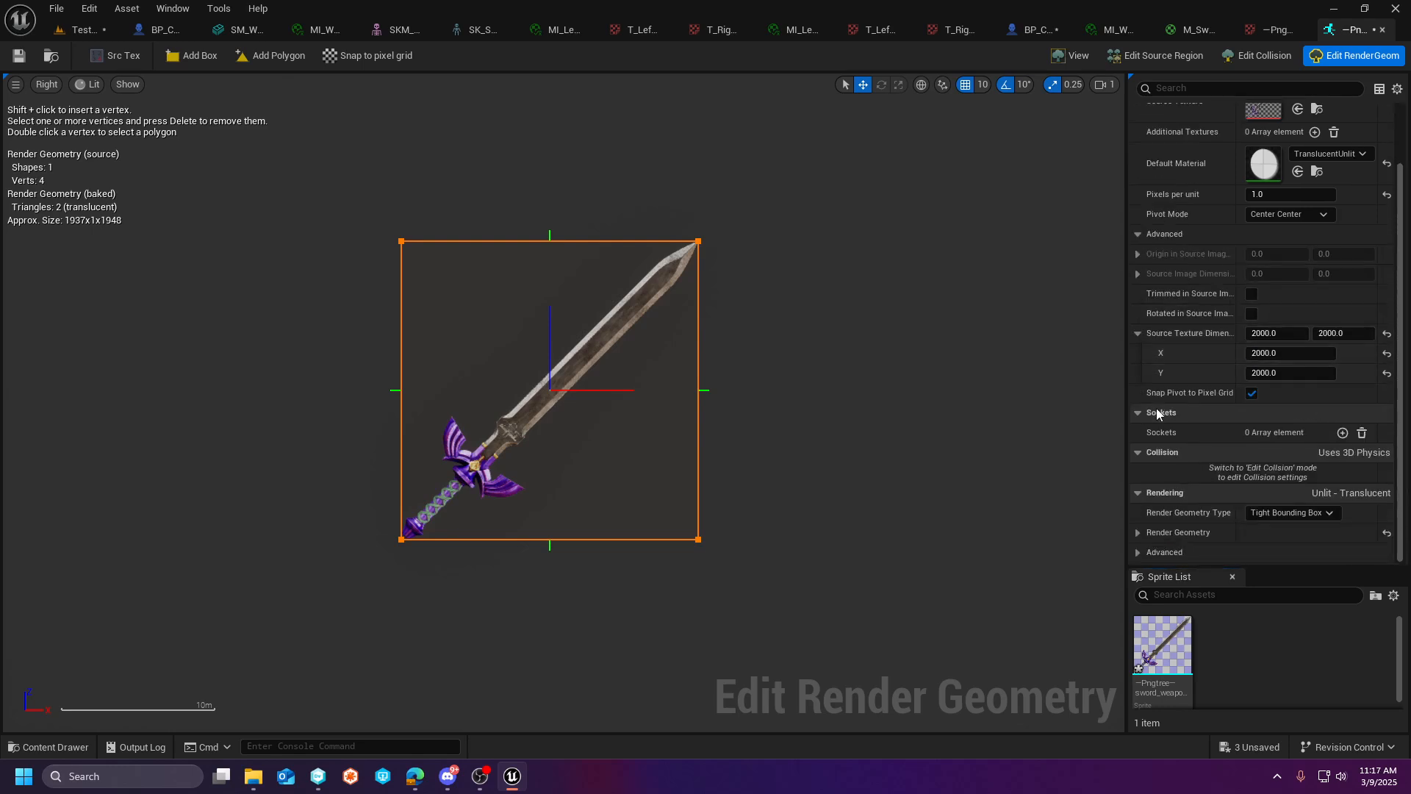
pyautogui.click(1138, 532)
pyautogui.scroll(-3, 1198, 463)
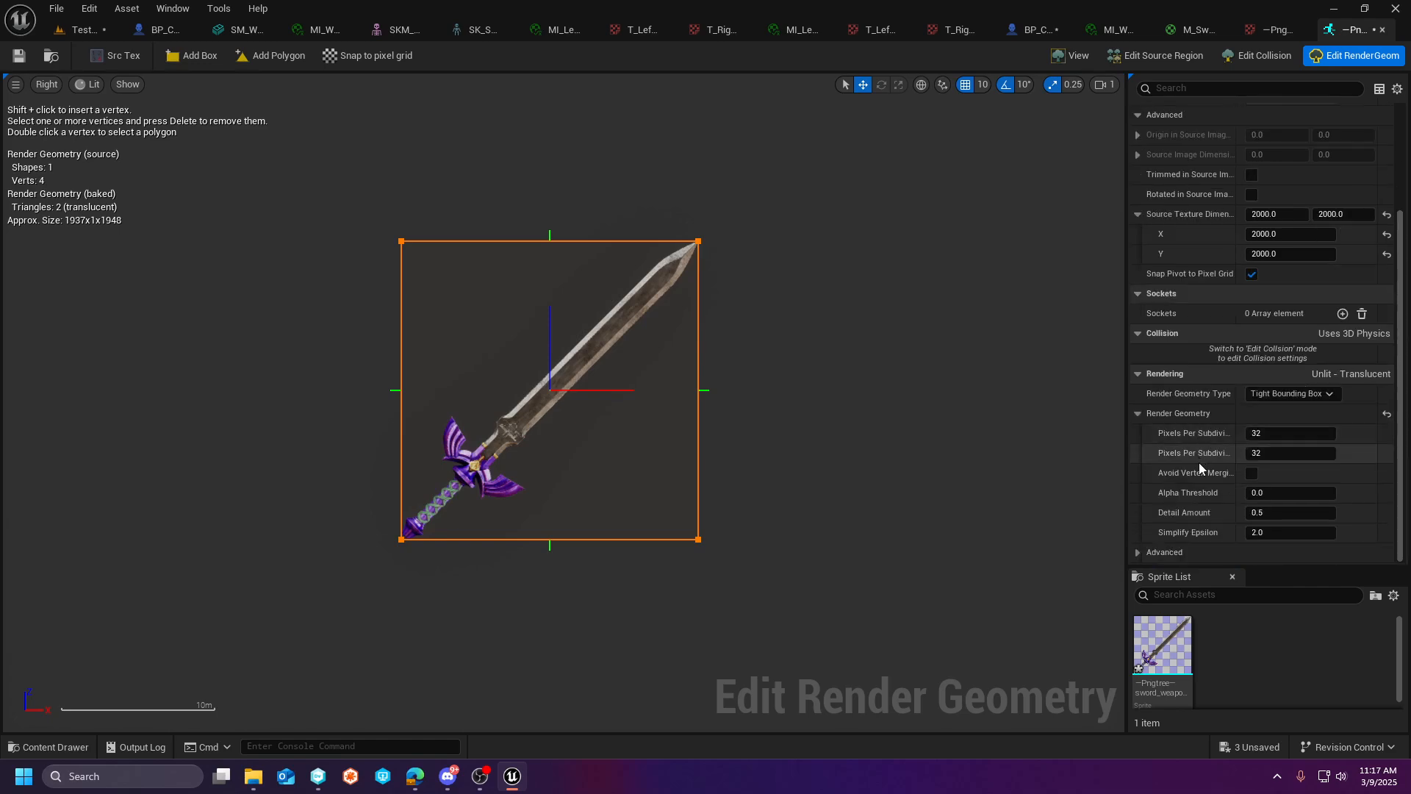
pyautogui.click(1138, 555)
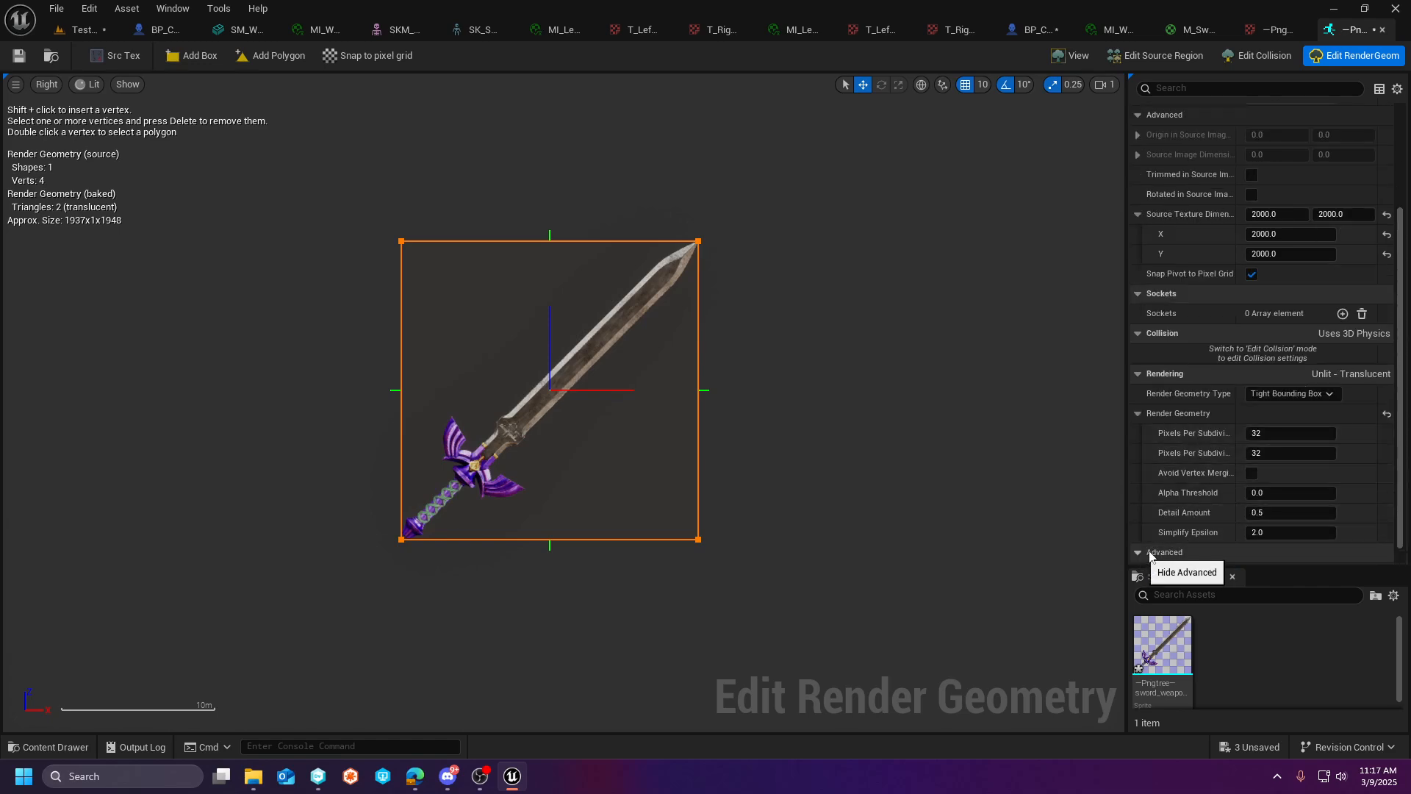
# - Set the sword sprite's Render Geometry Type to Shrink Wrapped, check the outline, and save the sprite
pyautogui.click(1296, 398)
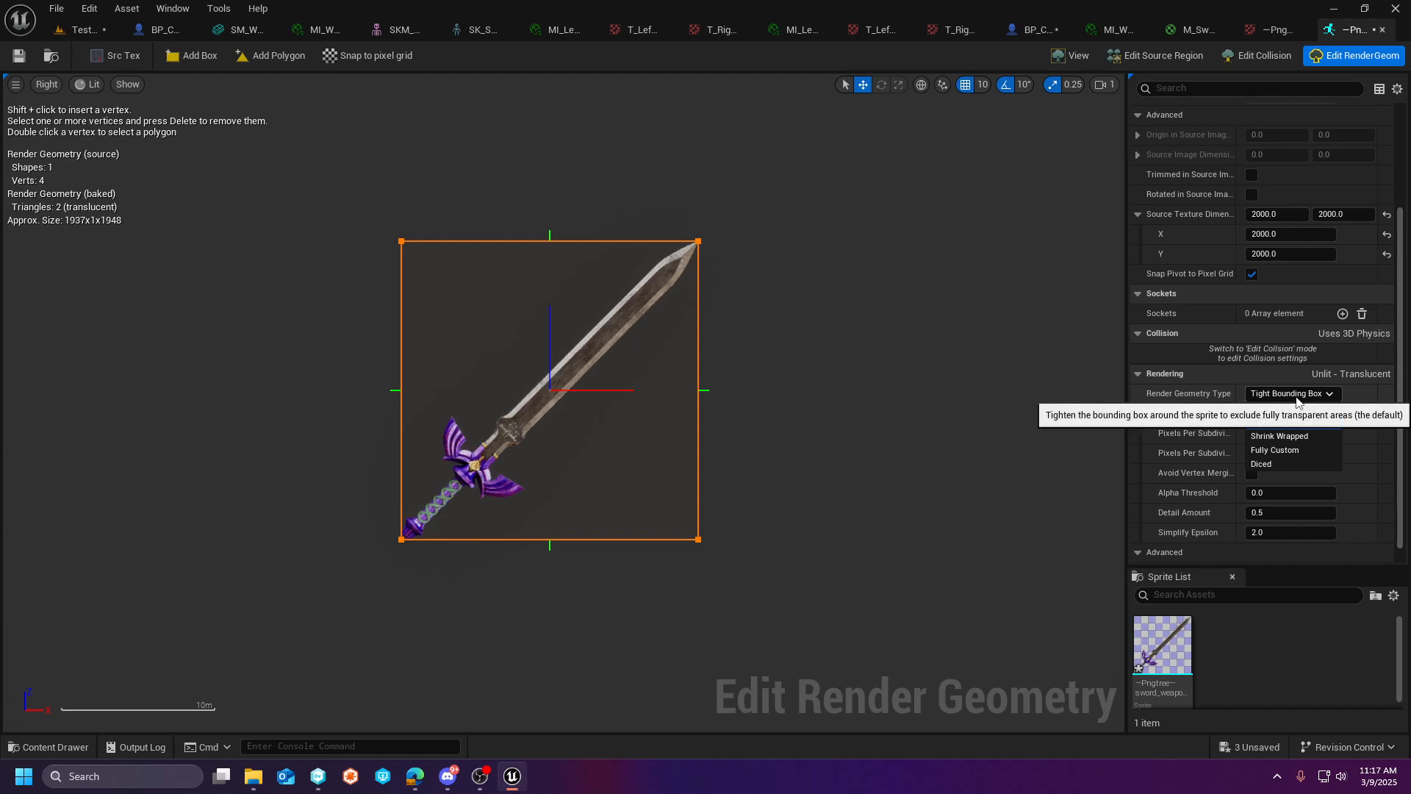
pyautogui.click(1291, 437)
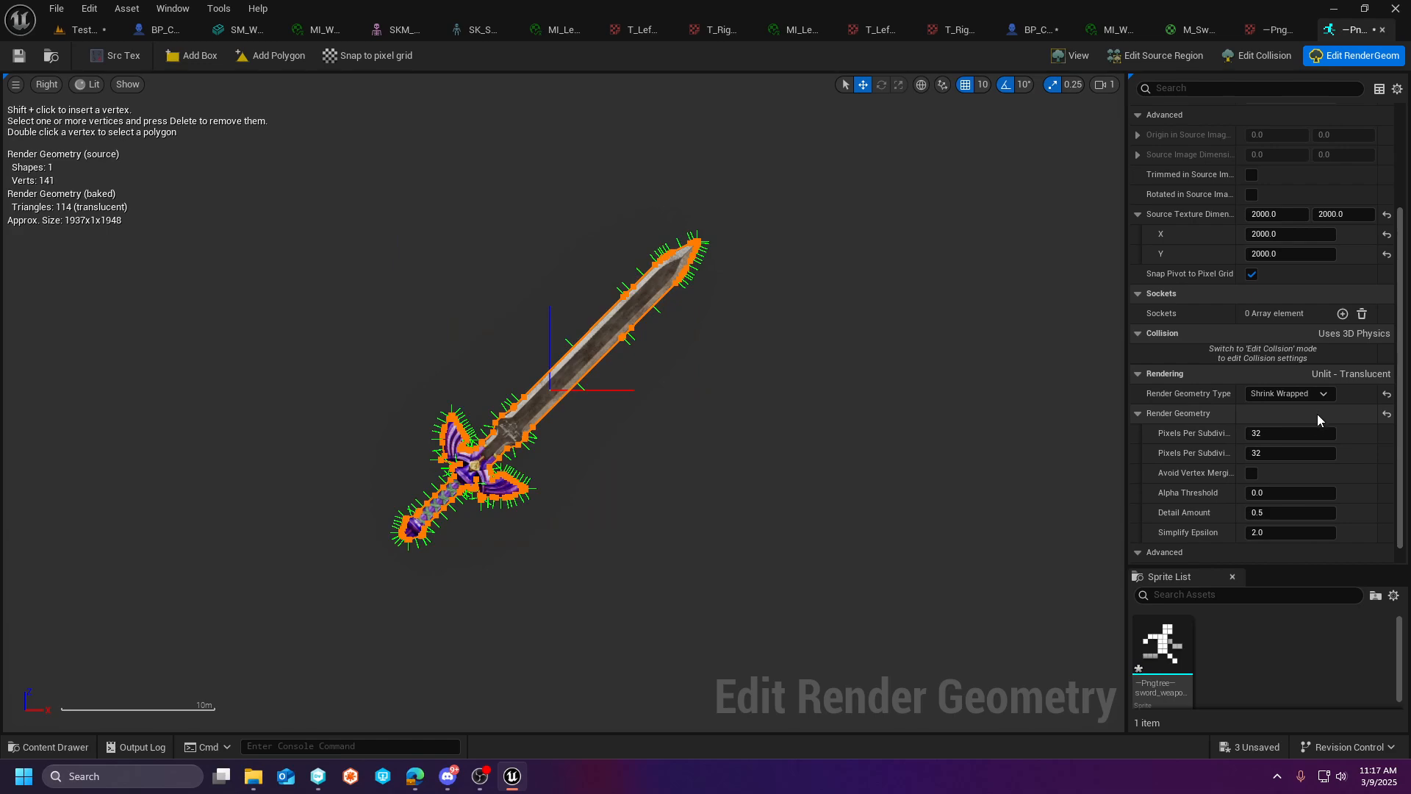
pyautogui.scroll(4, 498, 438)
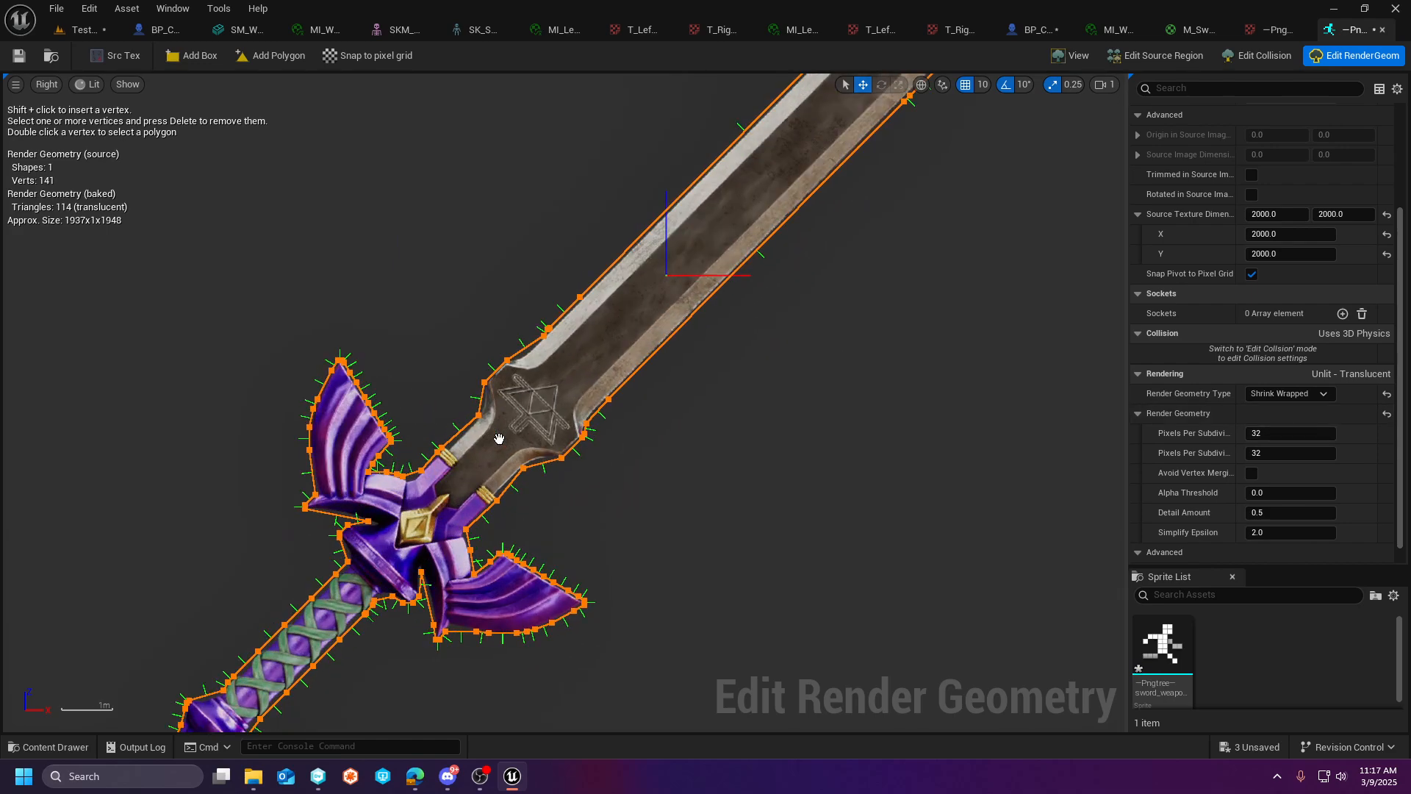
pyautogui.click(19, 55)
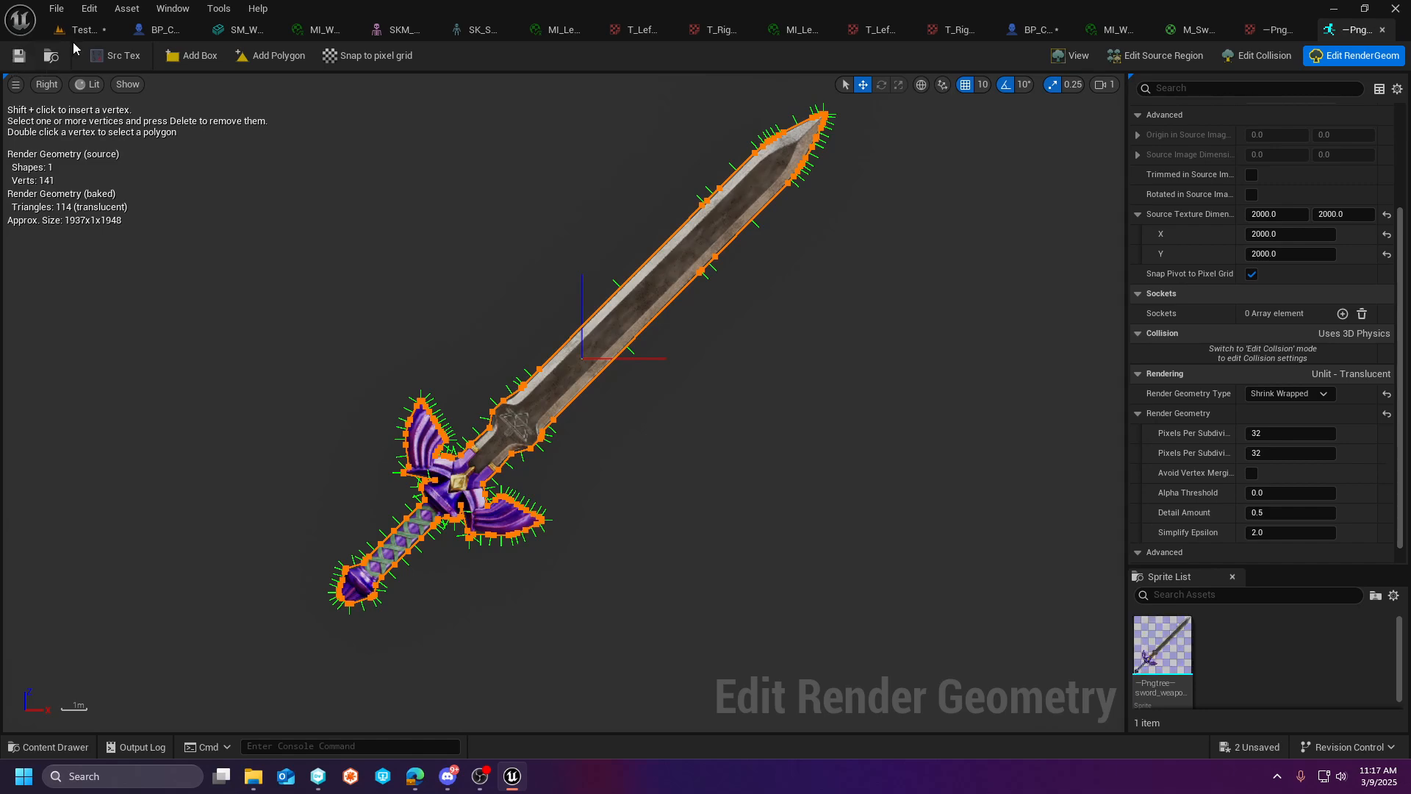
# - Place the extracted sword sprite in TestMap, move it up and down to check its shape beside the characters, and delete it
pyautogui.click(81, 30)
pyautogui.doubleClick(513, 562)
pyautogui.click(81, 30)
pyautogui.moveTo(498, 559); pyautogui.dragTo(685, 74)
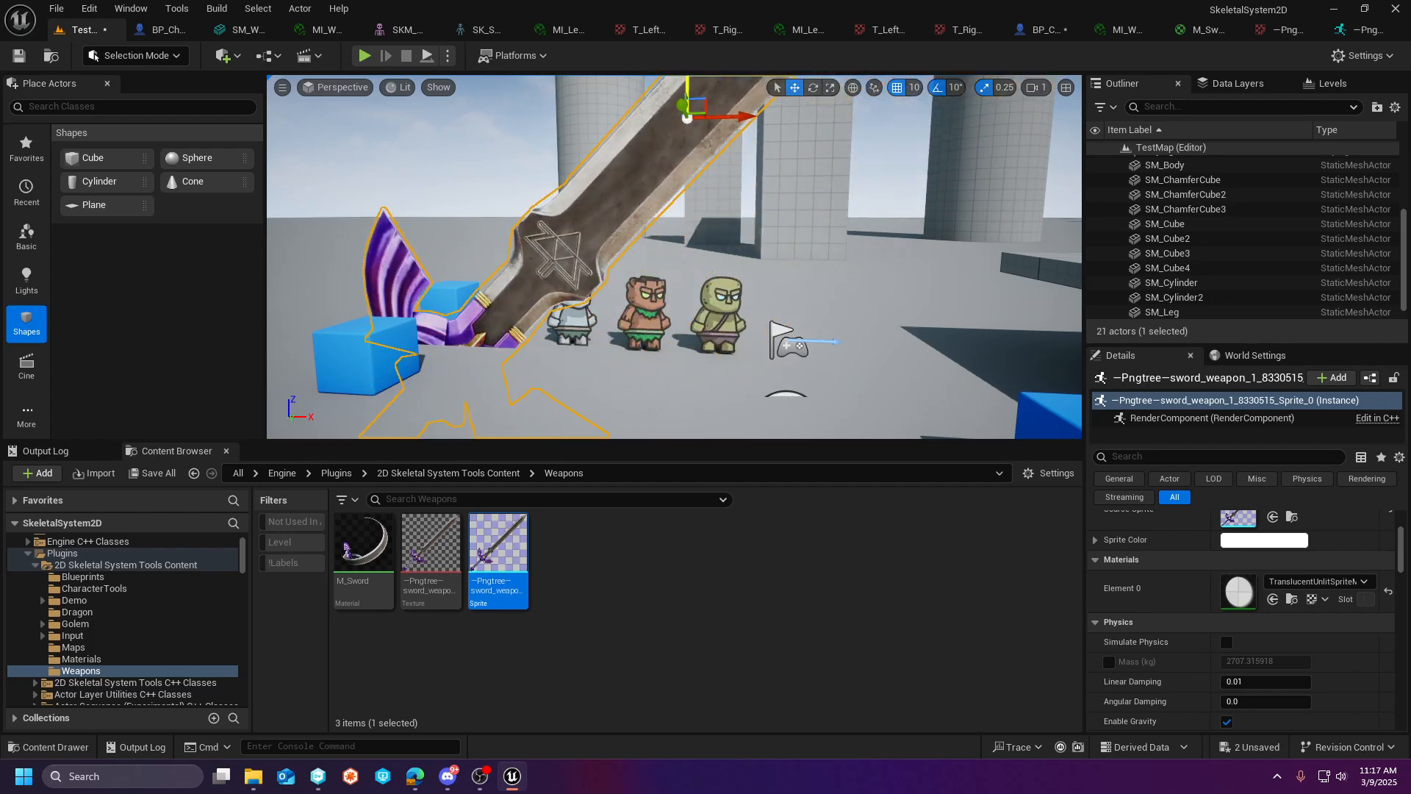
pyautogui.scroll(-4, 669, 207)
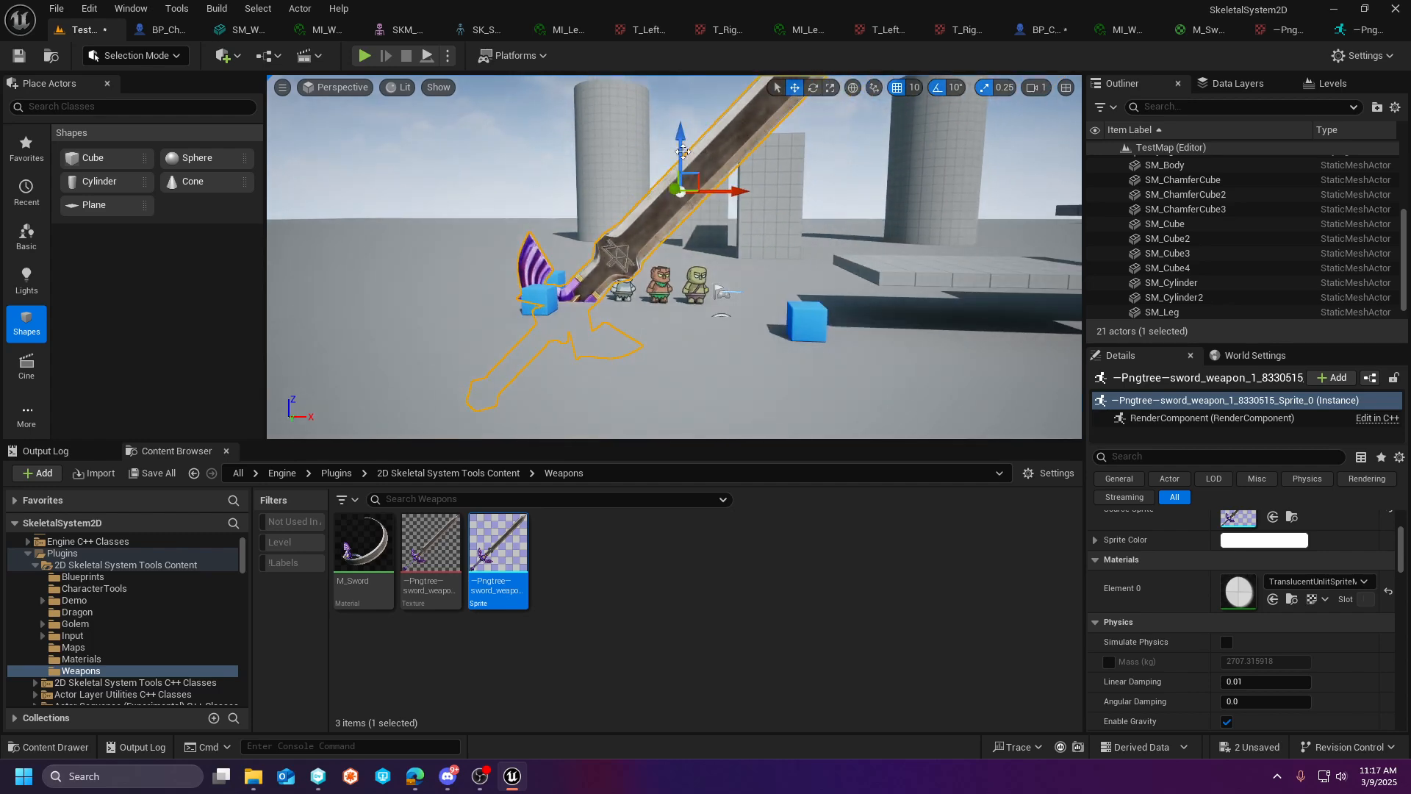
pyautogui.moveTo(683, 151); pyautogui.dragTo(683, 74)
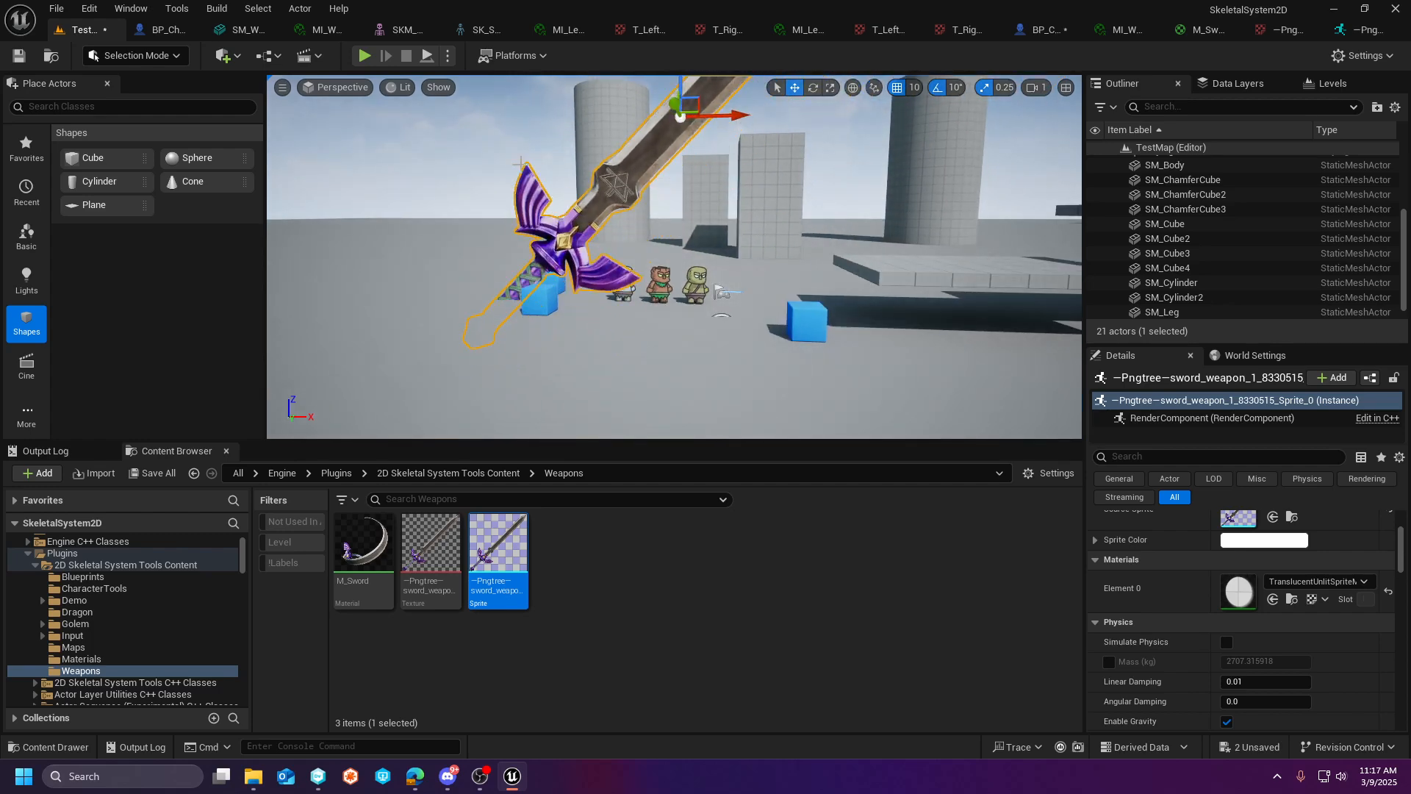
pyautogui.moveTo(679, 89); pyautogui.dragTo(679, 200)
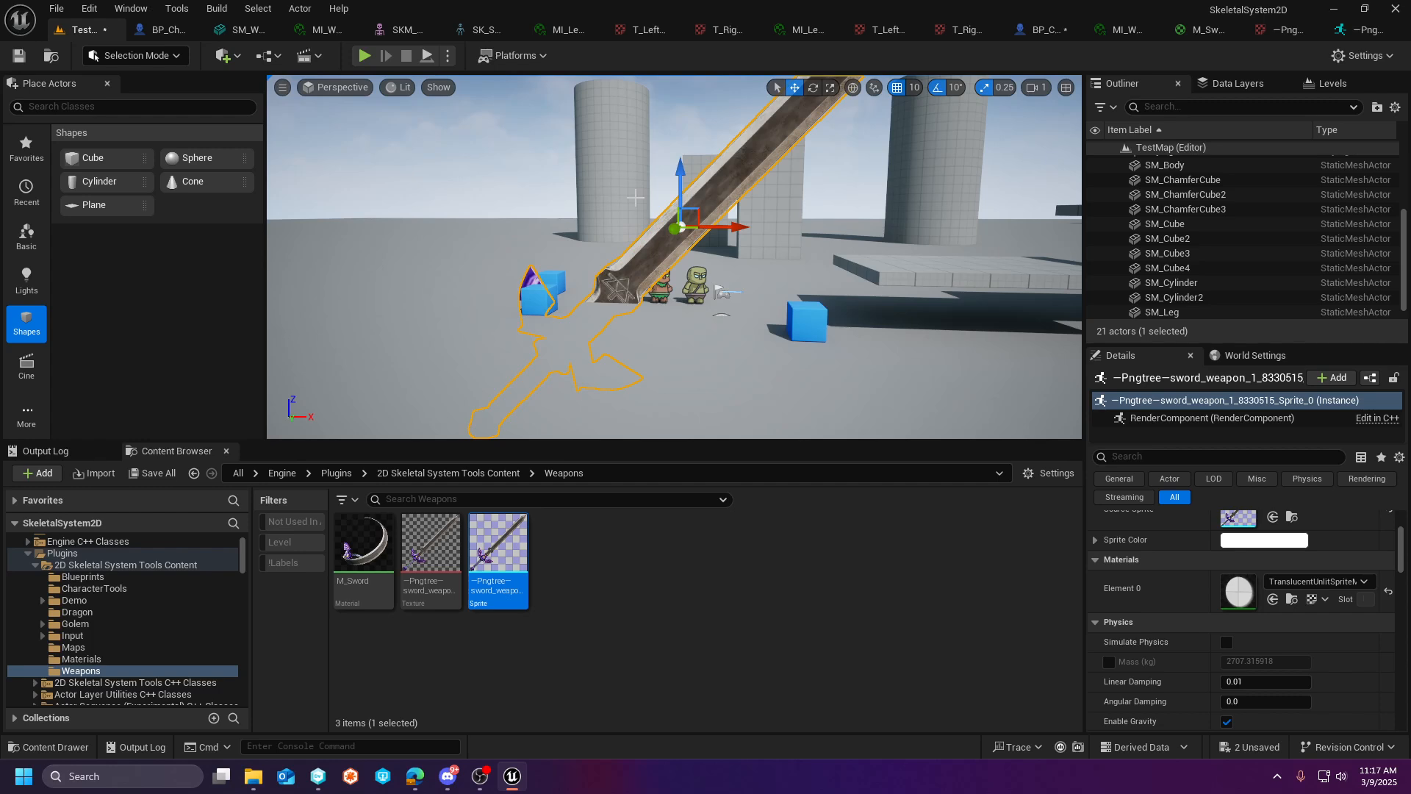
pyautogui.press('Delete')
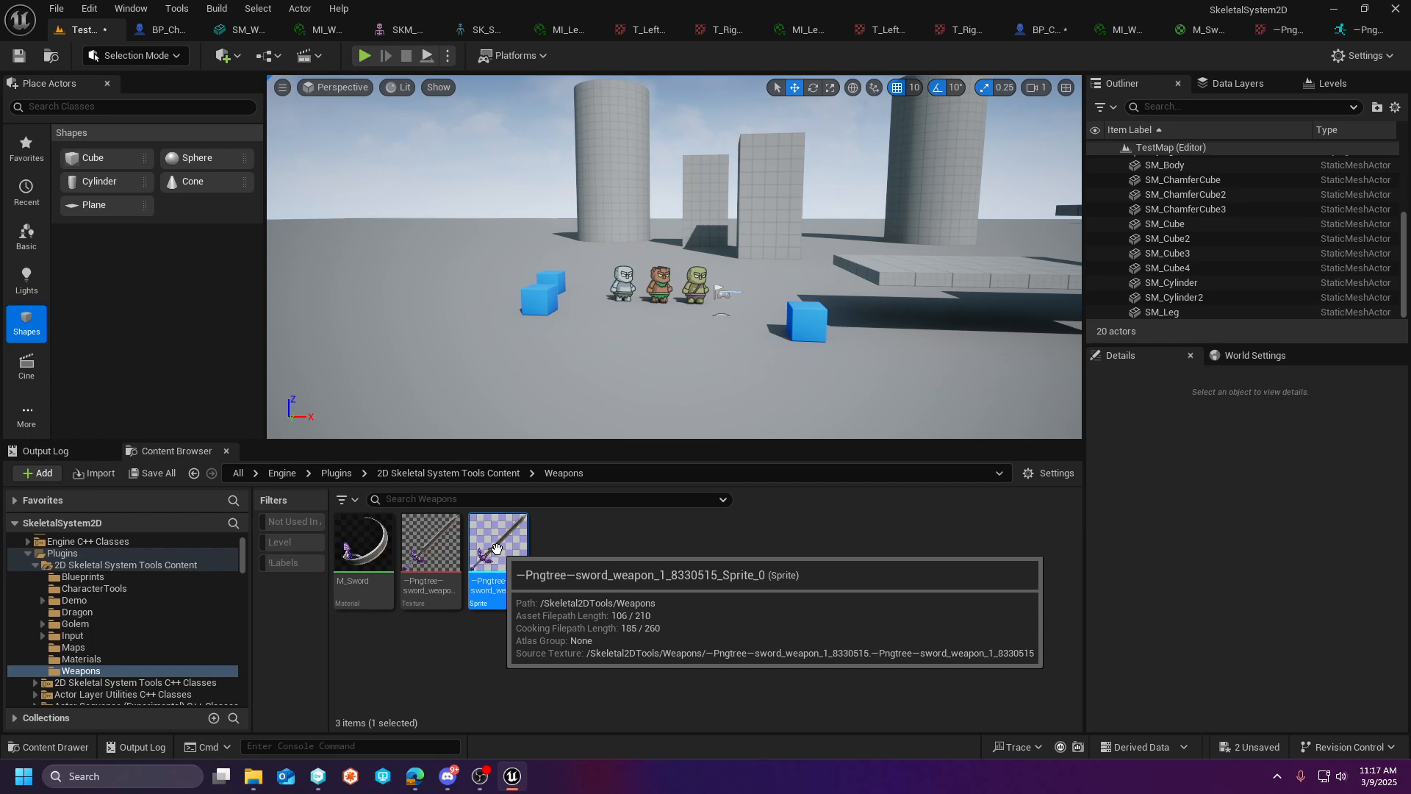
# - Bring up the 2D Skeletal System Tools conversion options for the extracted sword sprite in the Weapons folder
pyautogui.moveTo(720, 317)
pyautogui.mouseDown(button='right')
pyautogui.moveTo(697, 321)
pyautogui.moveTo(707, 315)
pyautogui.mouseUp(button='right')
pyautogui.press('w')
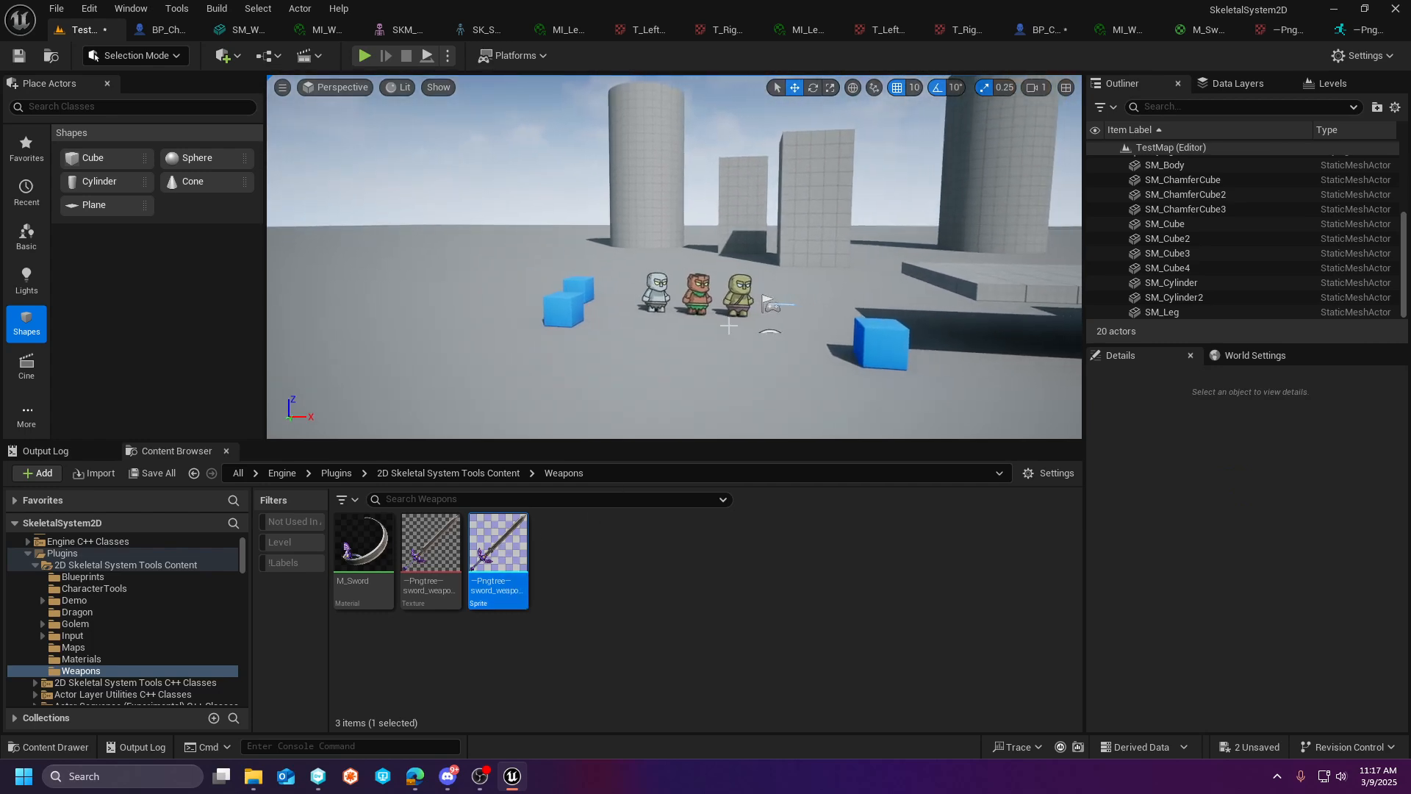
pyautogui.rightClick(507, 549)
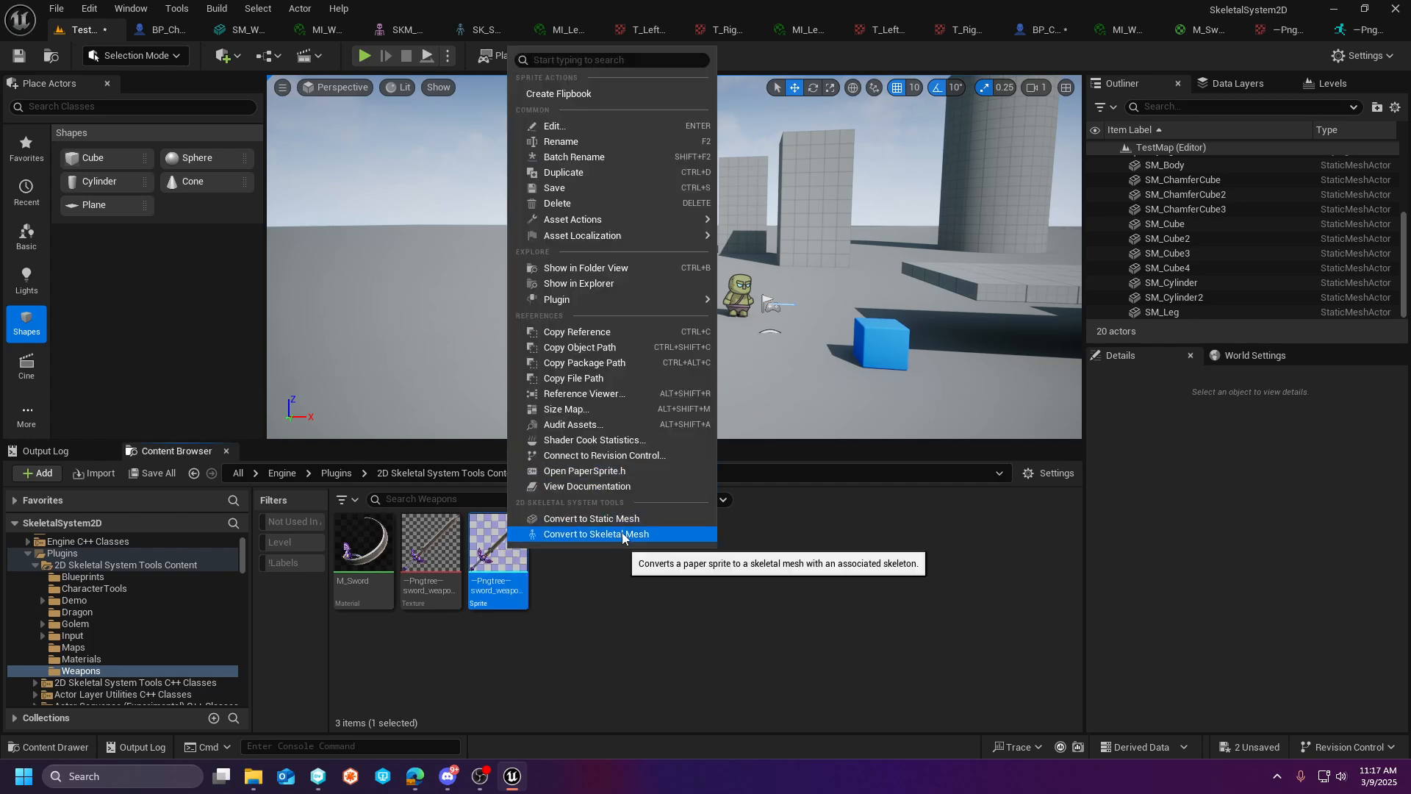
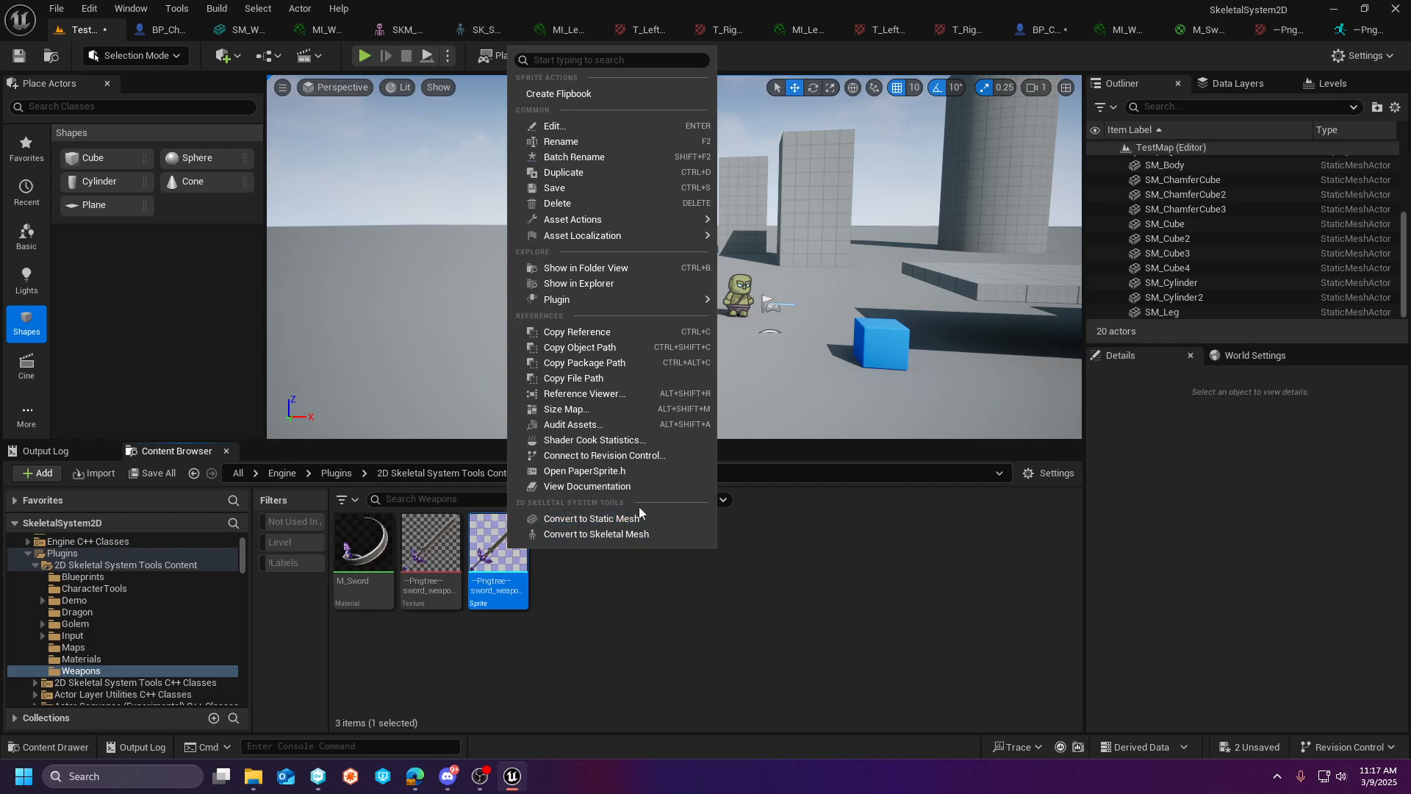
# - Convert the sword sprite to a static mesh in Weapons/StaticMeshes with the SM_ prefix and texture-based material, and open that folder
pyautogui.click(589, 522)
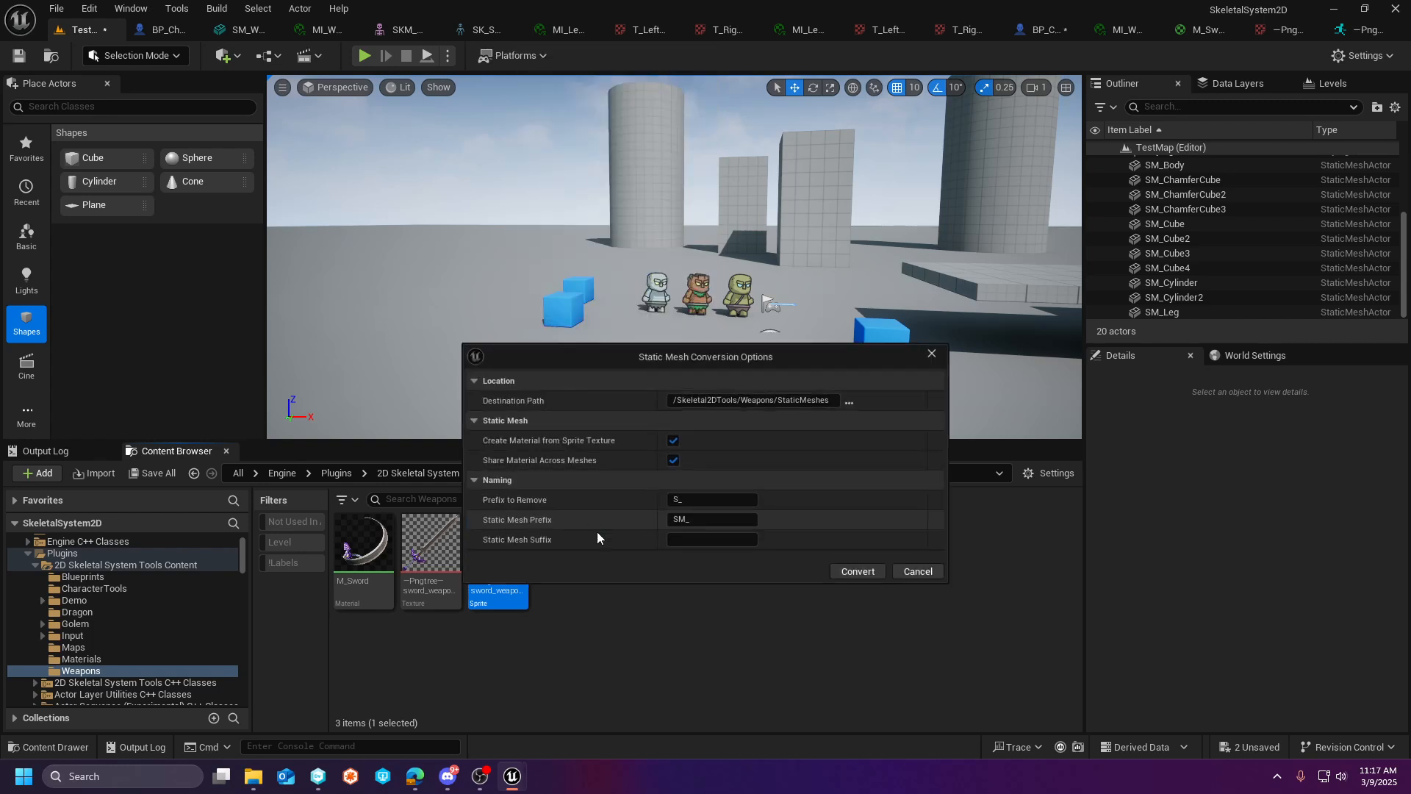
pyautogui.click(856, 572)
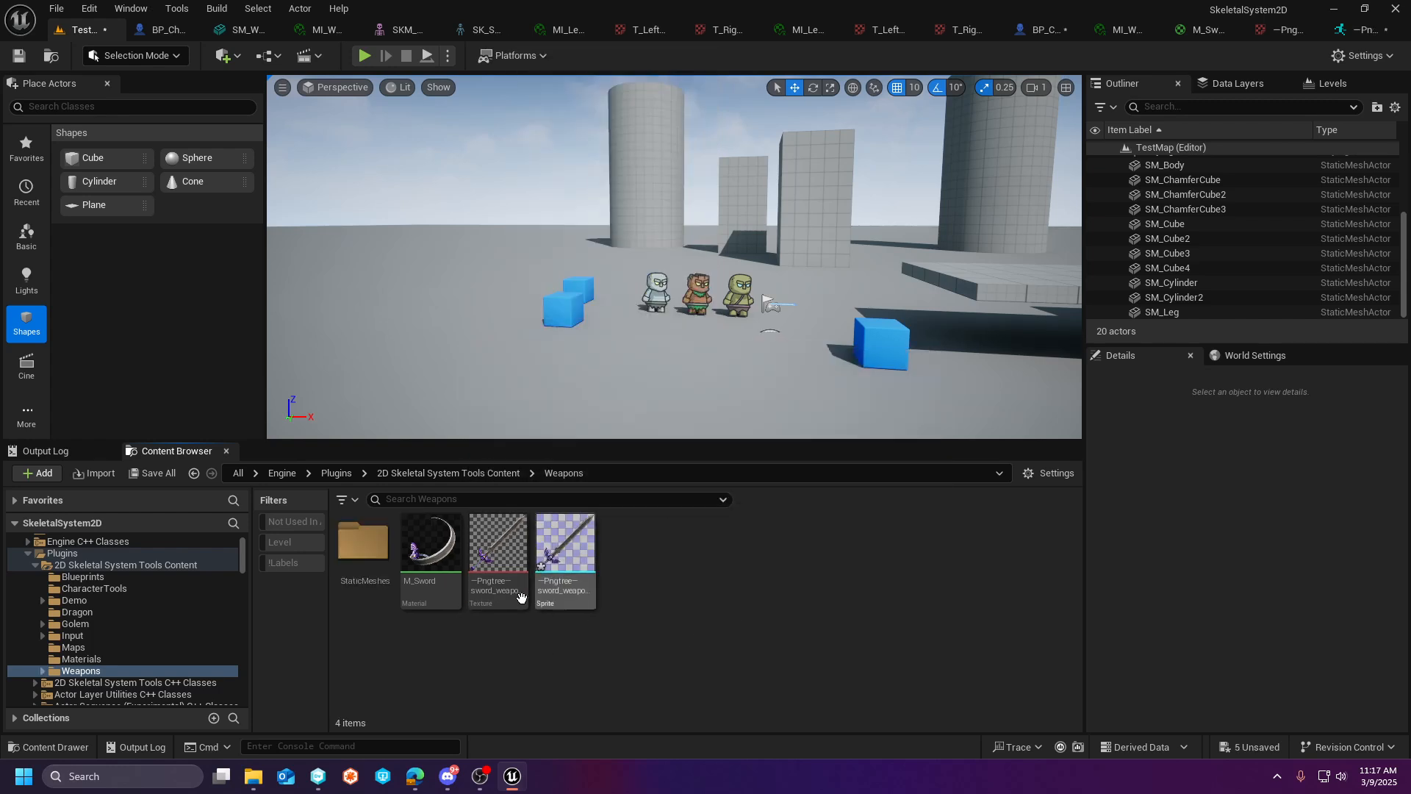
pyautogui.click(363, 566)
pyautogui.doubleClick(363, 565)
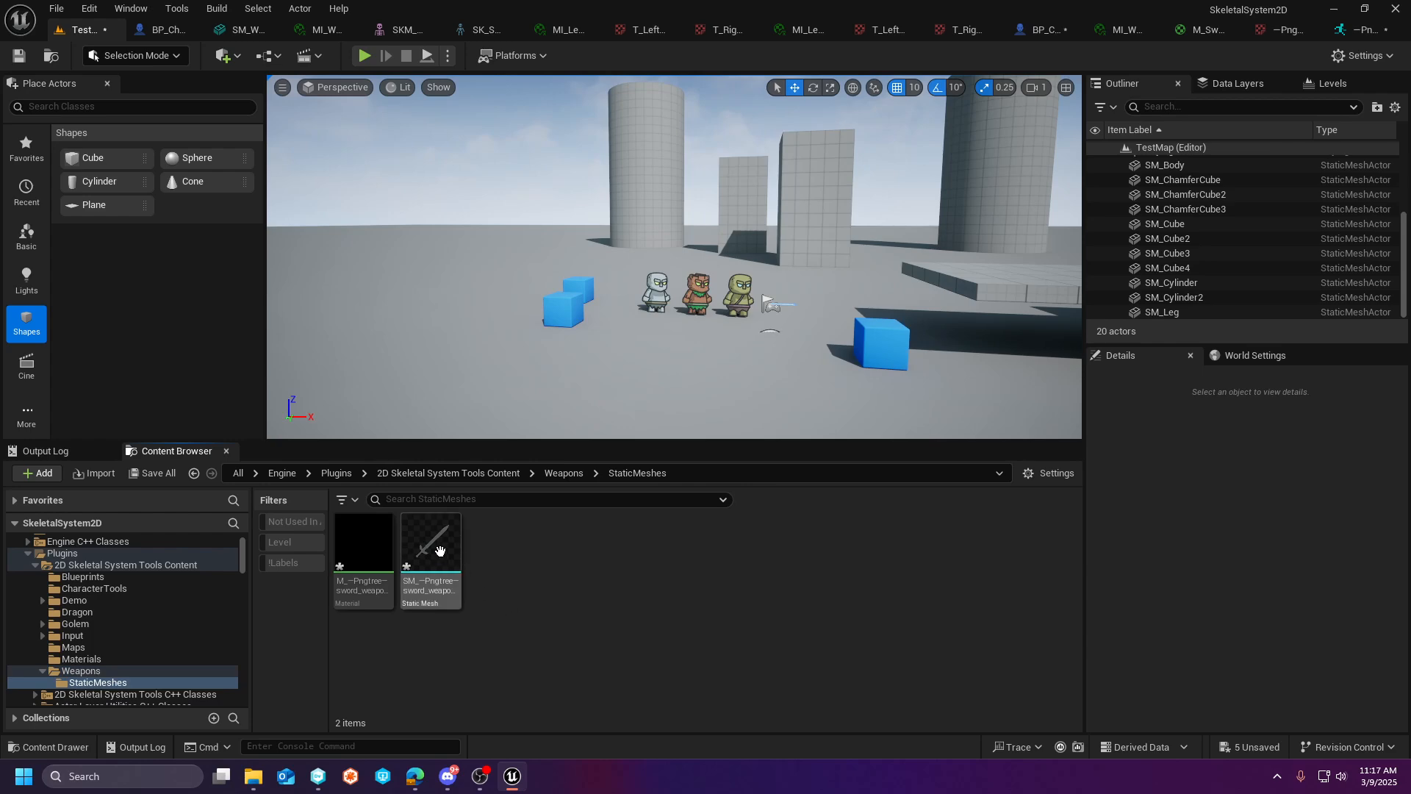
# - Place the converted sword static mesh in TestMap, frame it, and check the material assigned to Element 0
pyautogui.moveTo(430, 544); pyautogui.dragTo(720, 375)
pyautogui.press('f')
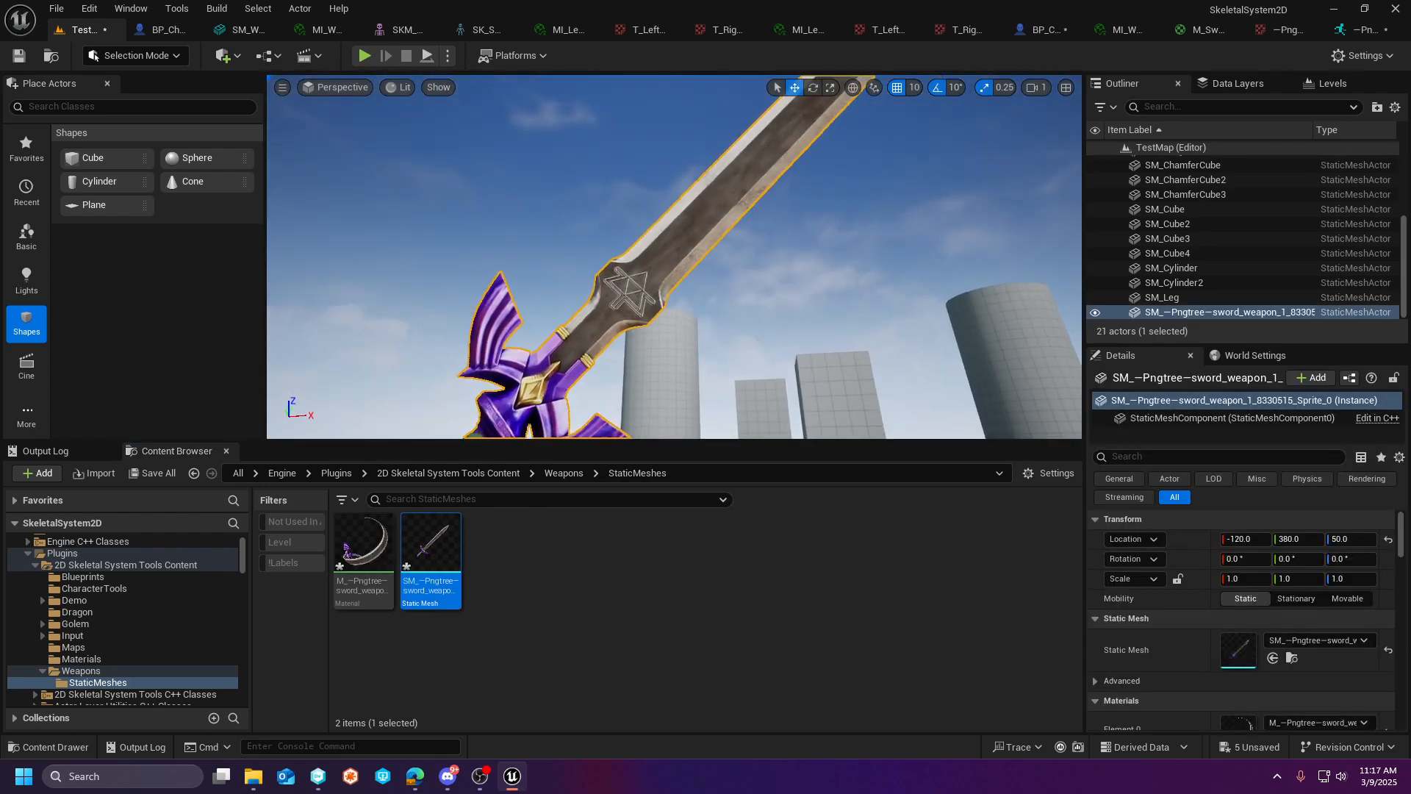
pyautogui.scroll(-2, 1263, 675)
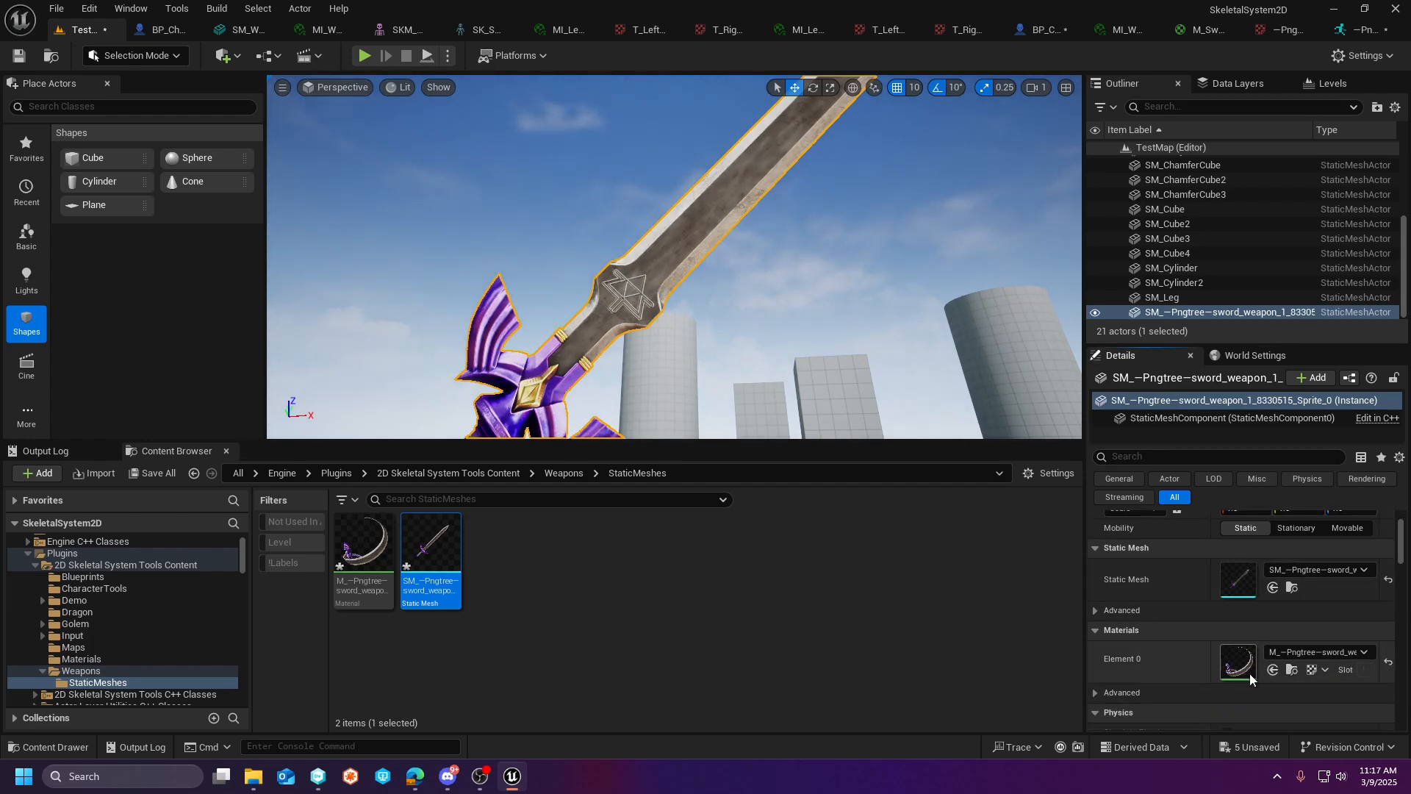
pyautogui.click(1352, 657)
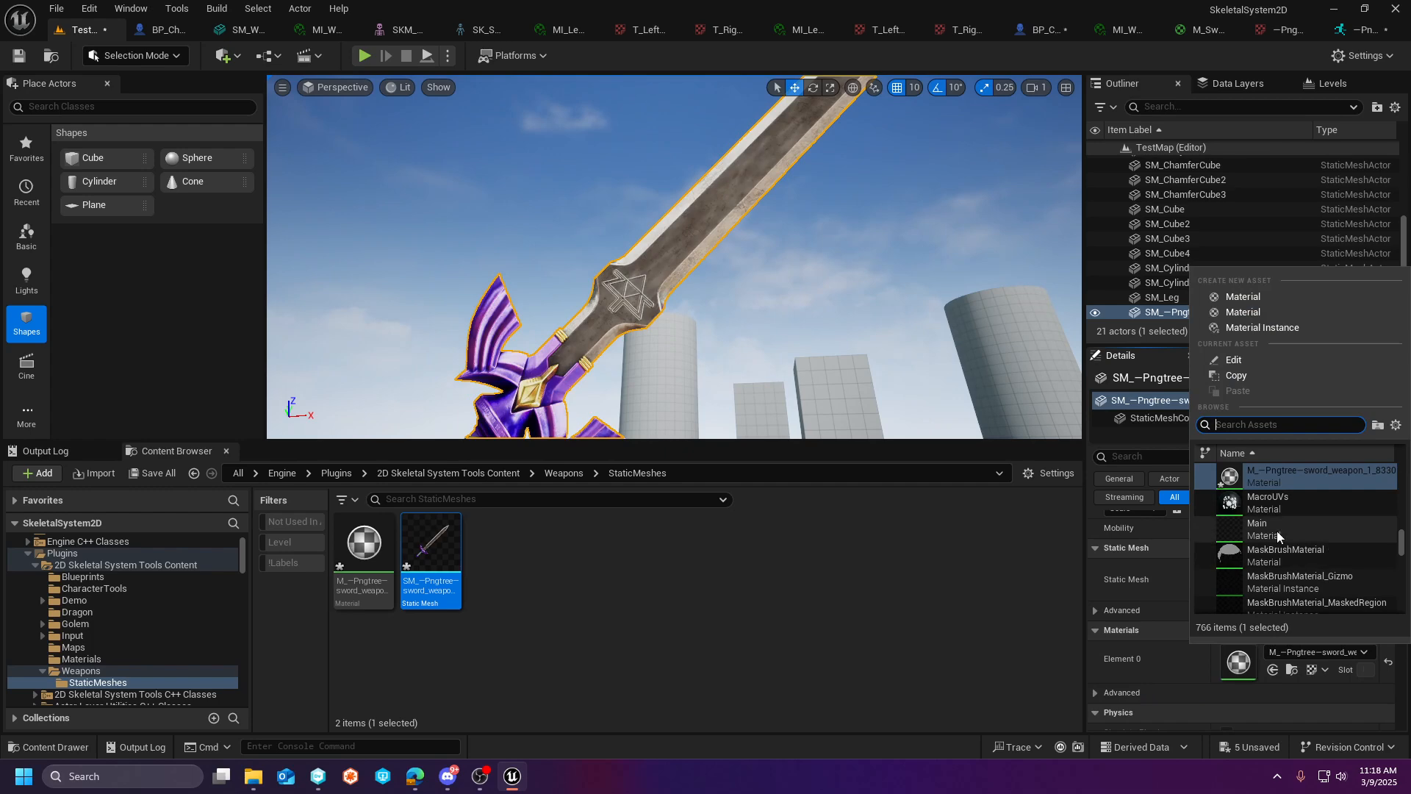
pyautogui.click(1387, 665)
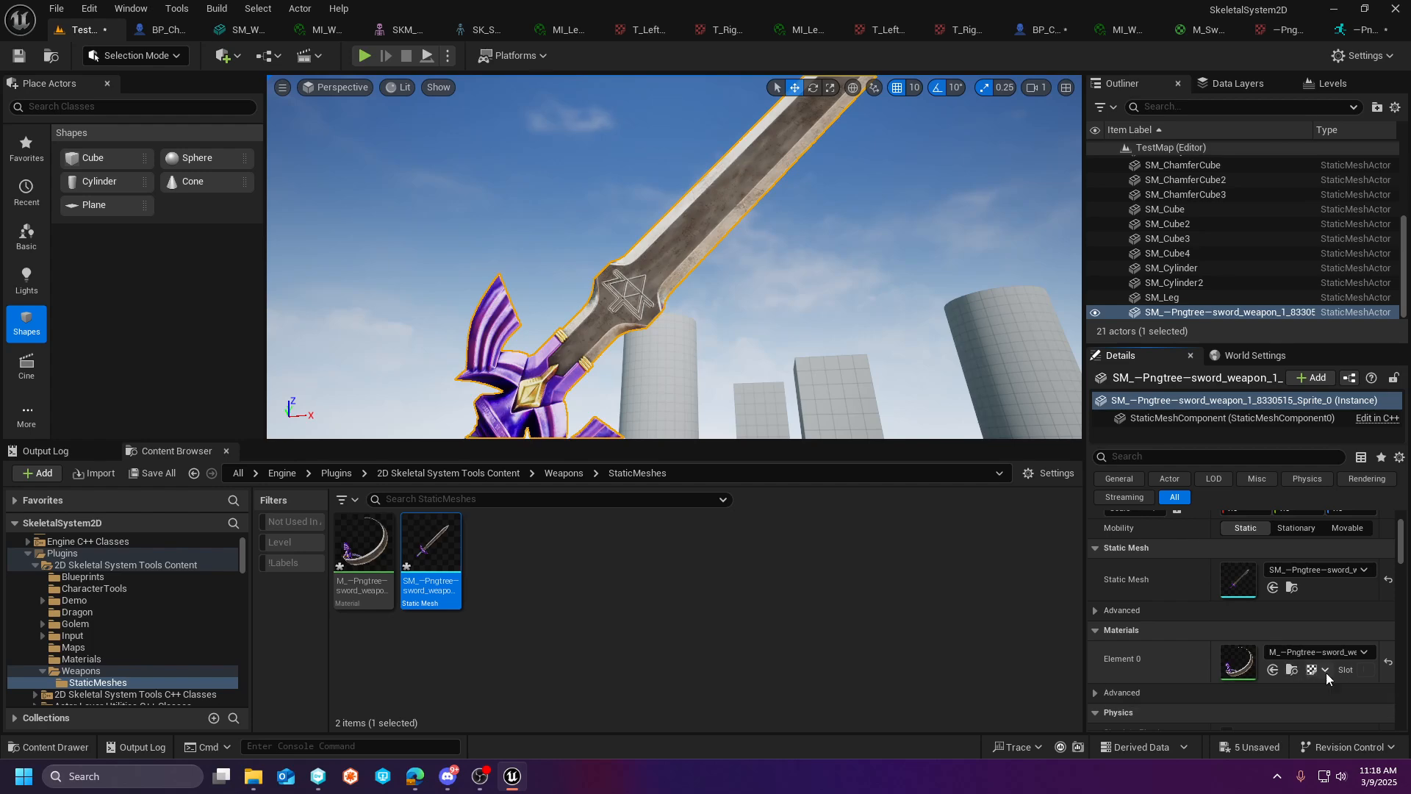
# - Save the converted sword static mesh and its material in the StaticMeshes folder
pyautogui.rightClick(421, 585)
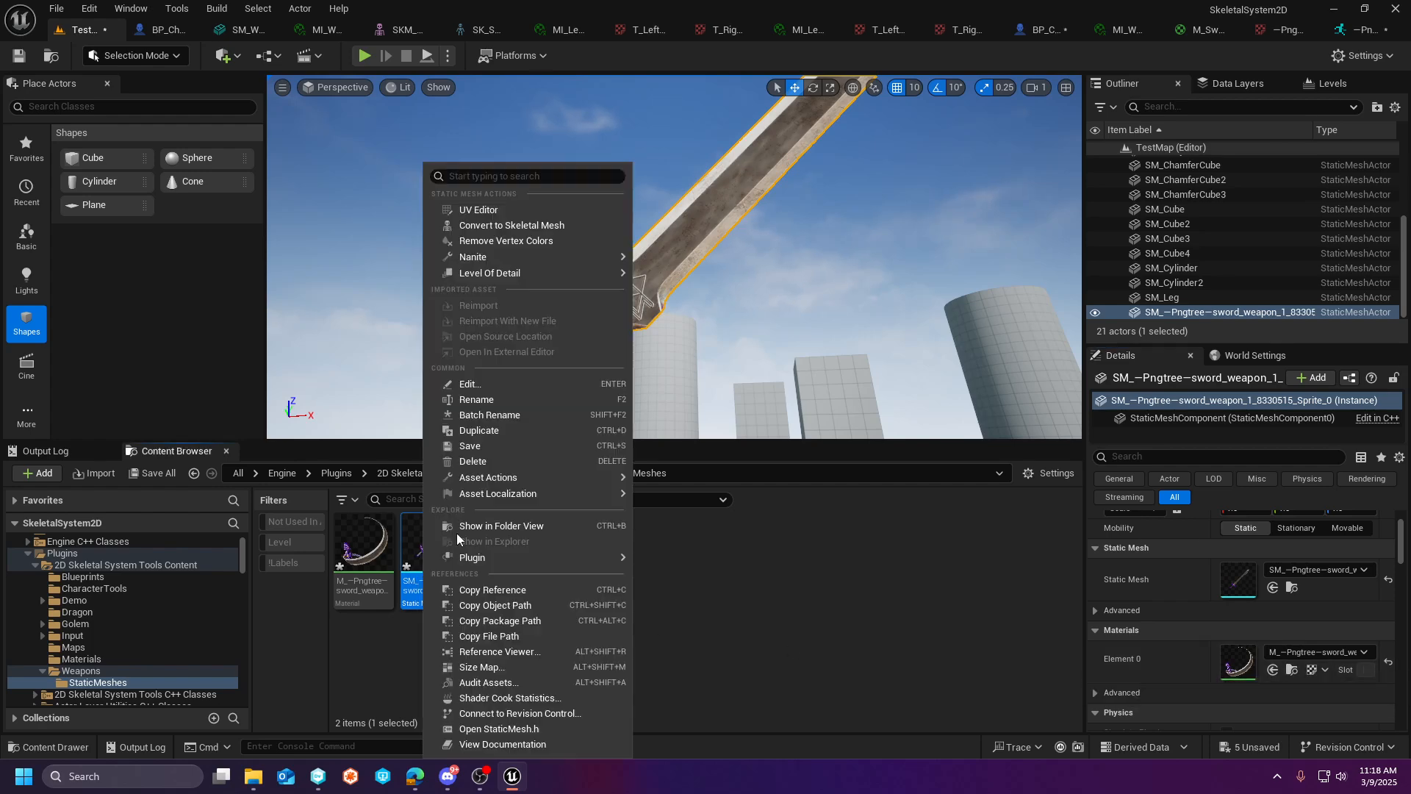
pyautogui.click(487, 445)
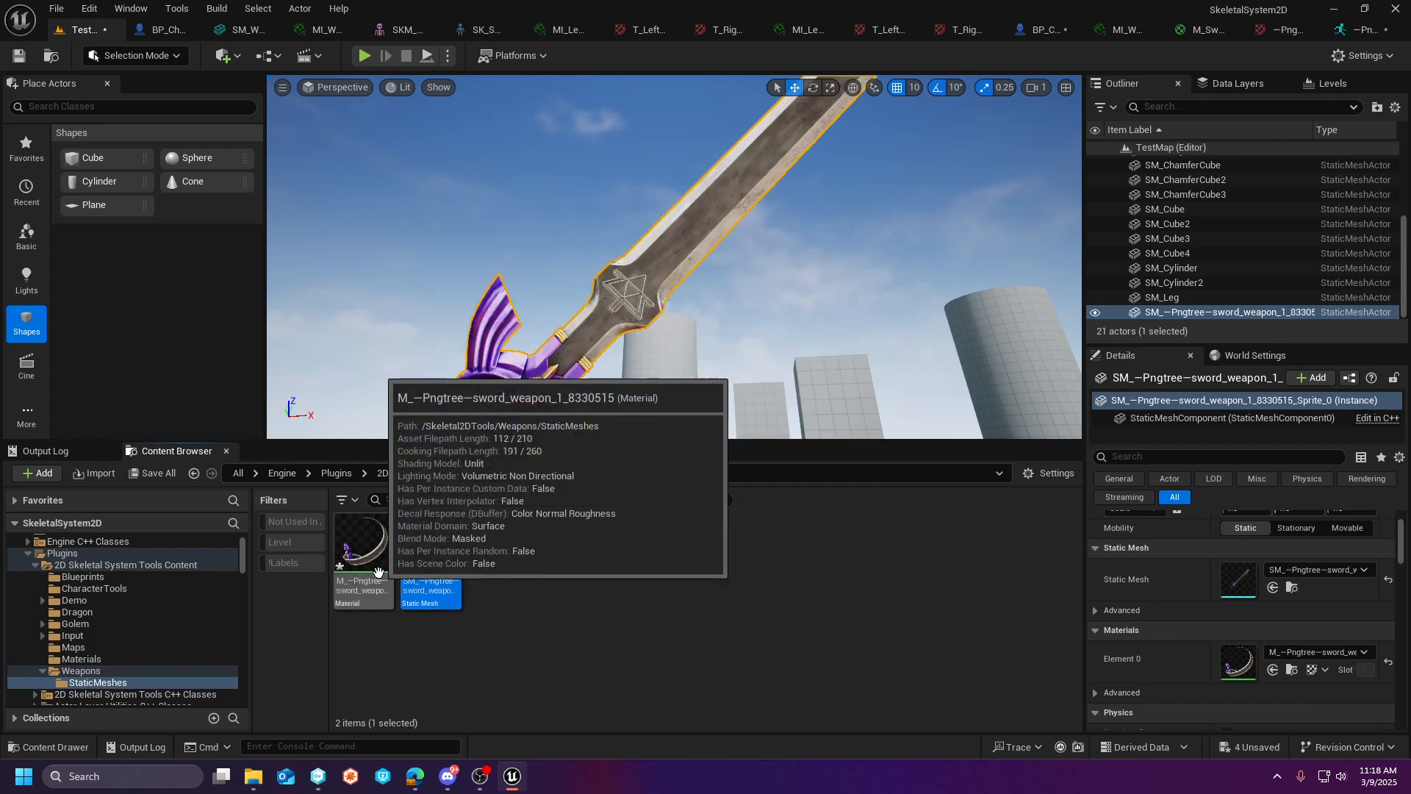
pyautogui.rightClick(378, 572)
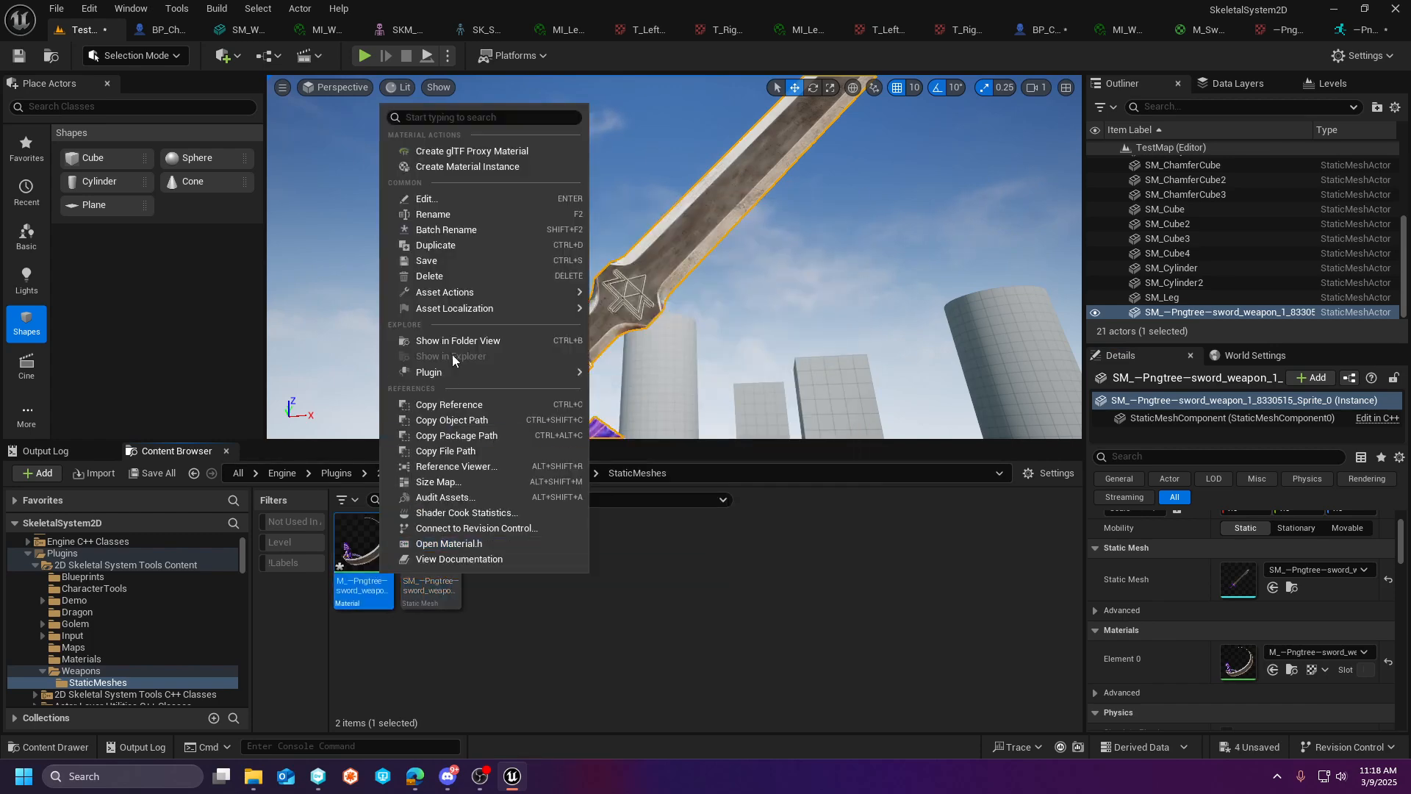
pyautogui.click(447, 261)
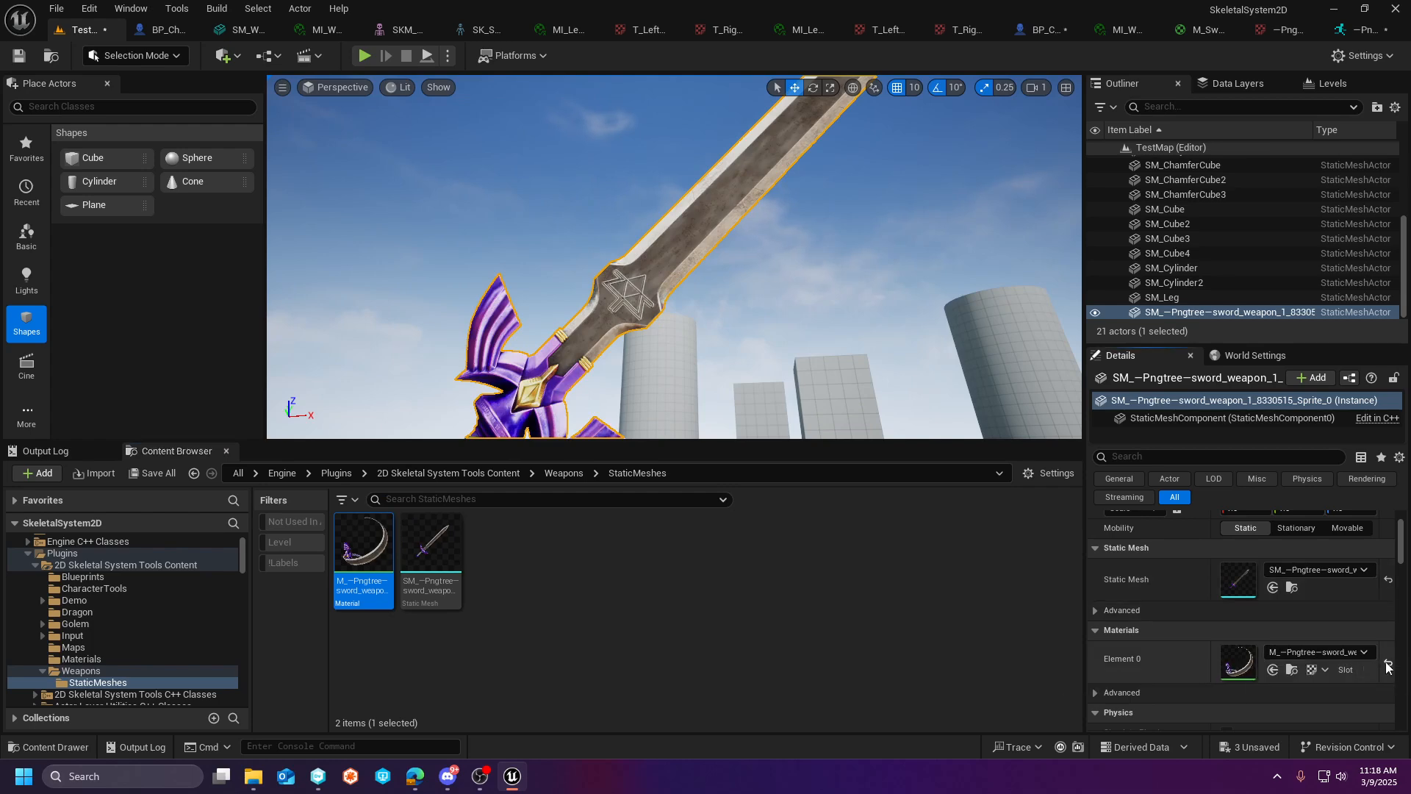
# - Apply WorldGridMaterial to the placed sword to inspect its mesh shape, and reset Element 0 to its default material
pyautogui.click(1331, 653)
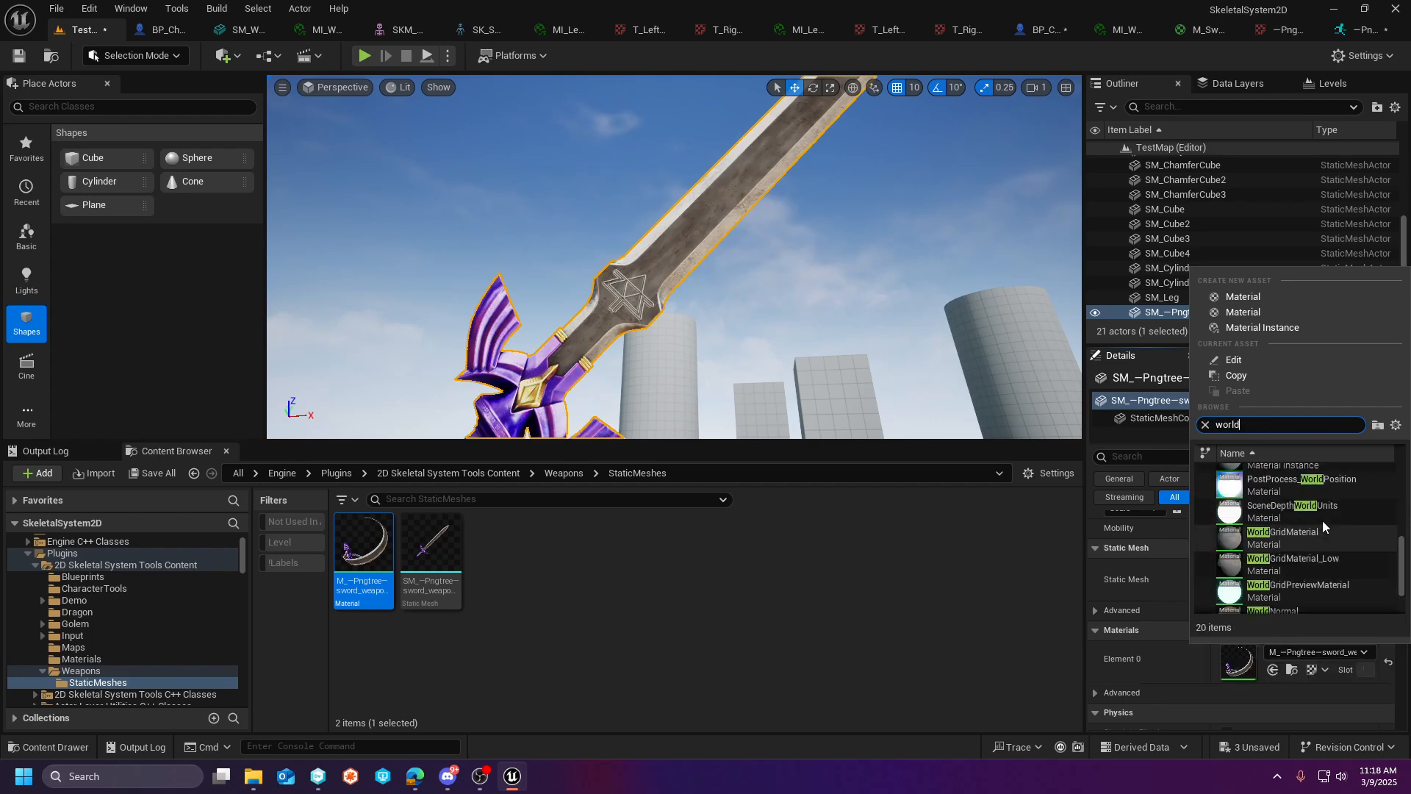
pyautogui.click(1298, 531)
pyautogui.moveTo(873, 237); pyautogui.dragTo(963, 275, button='right')
pyautogui.press('s')
pyautogui.press('a')
pyautogui.press('s')
pyautogui.moveTo(663, 273); pyautogui.dragTo(529, 258, button='right')
pyautogui.press('d')
pyautogui.press('s')
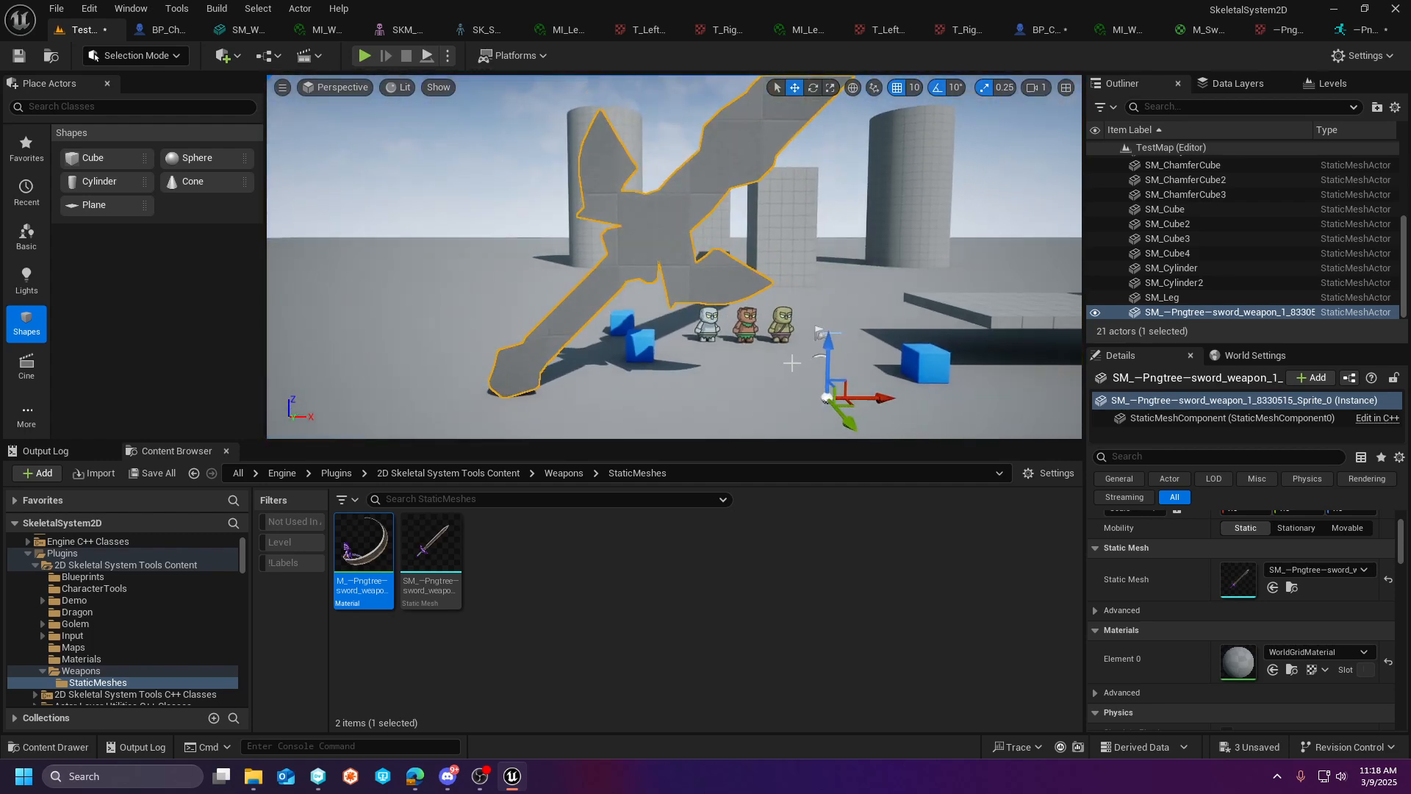
pyautogui.click(1384, 665)
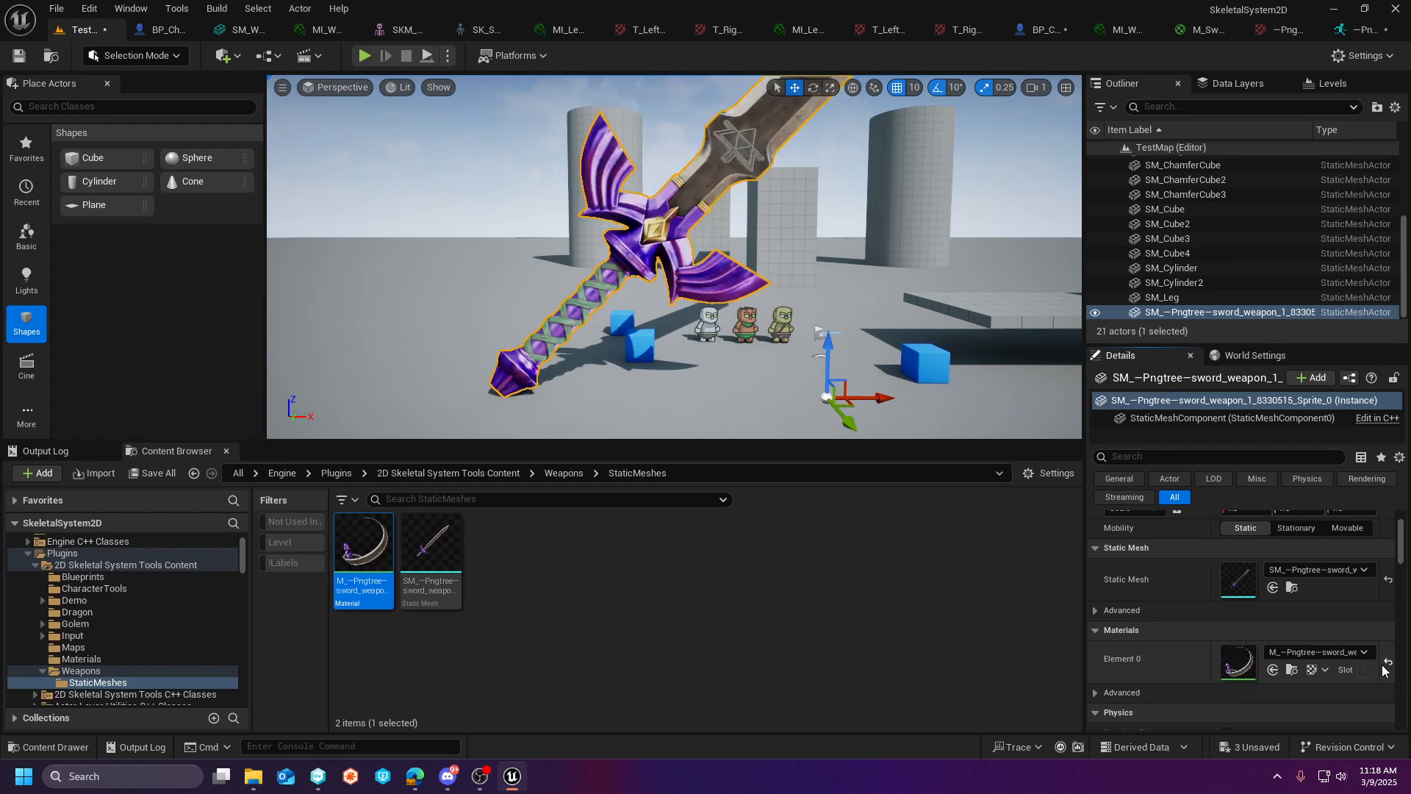
pyautogui.moveTo(633, 258); pyautogui.dragTo(664, 222, button='right')
pyautogui.press('s')
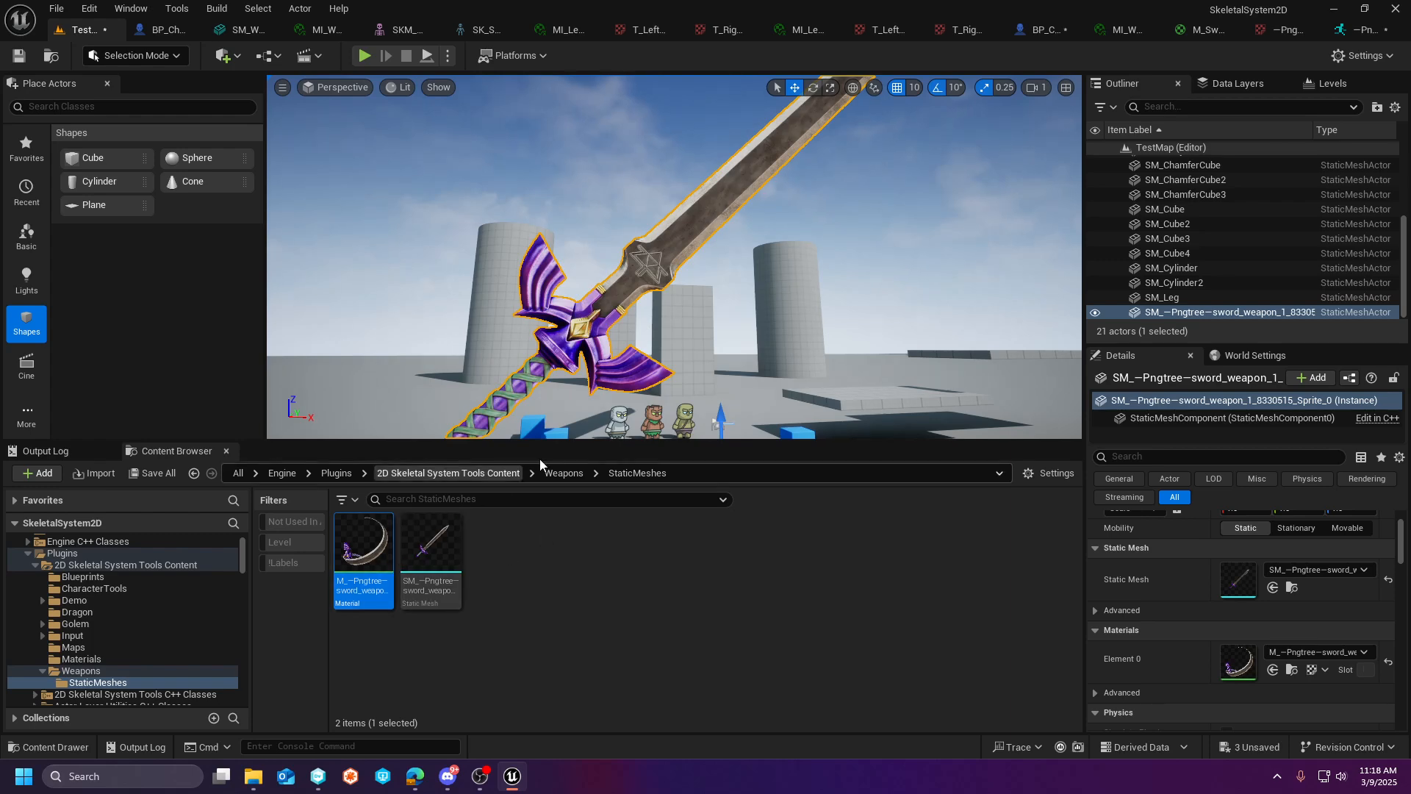
pyautogui.moveTo(590, 331); pyautogui.dragTo(537, 303, button='right')
pyautogui.press('s')
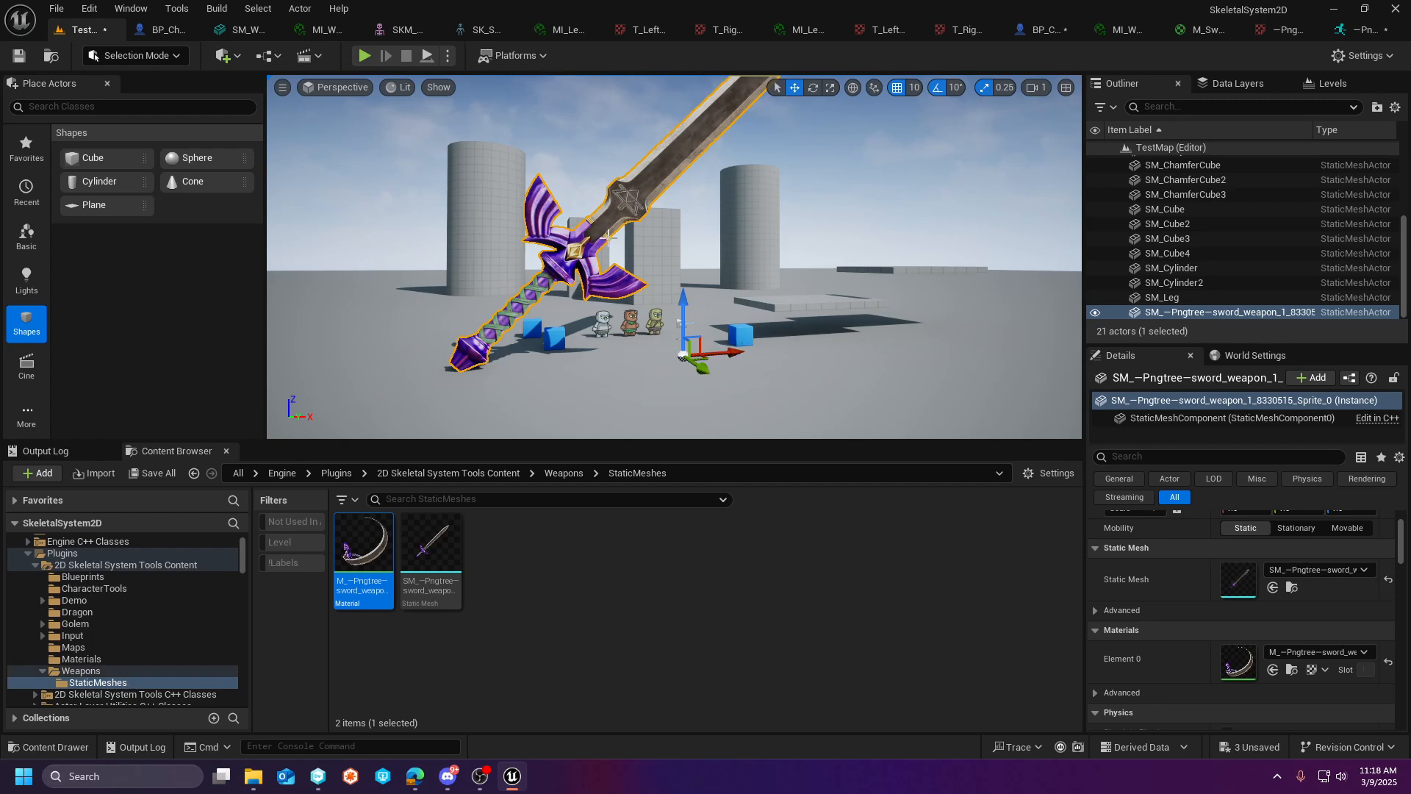
pyautogui.moveTo(601, 334)
pyautogui.mouseDown(button='right')
pyautogui.moveTo(602, 291)
pyautogui.moveTo(603, 313)
pyautogui.mouseUp(button='right')
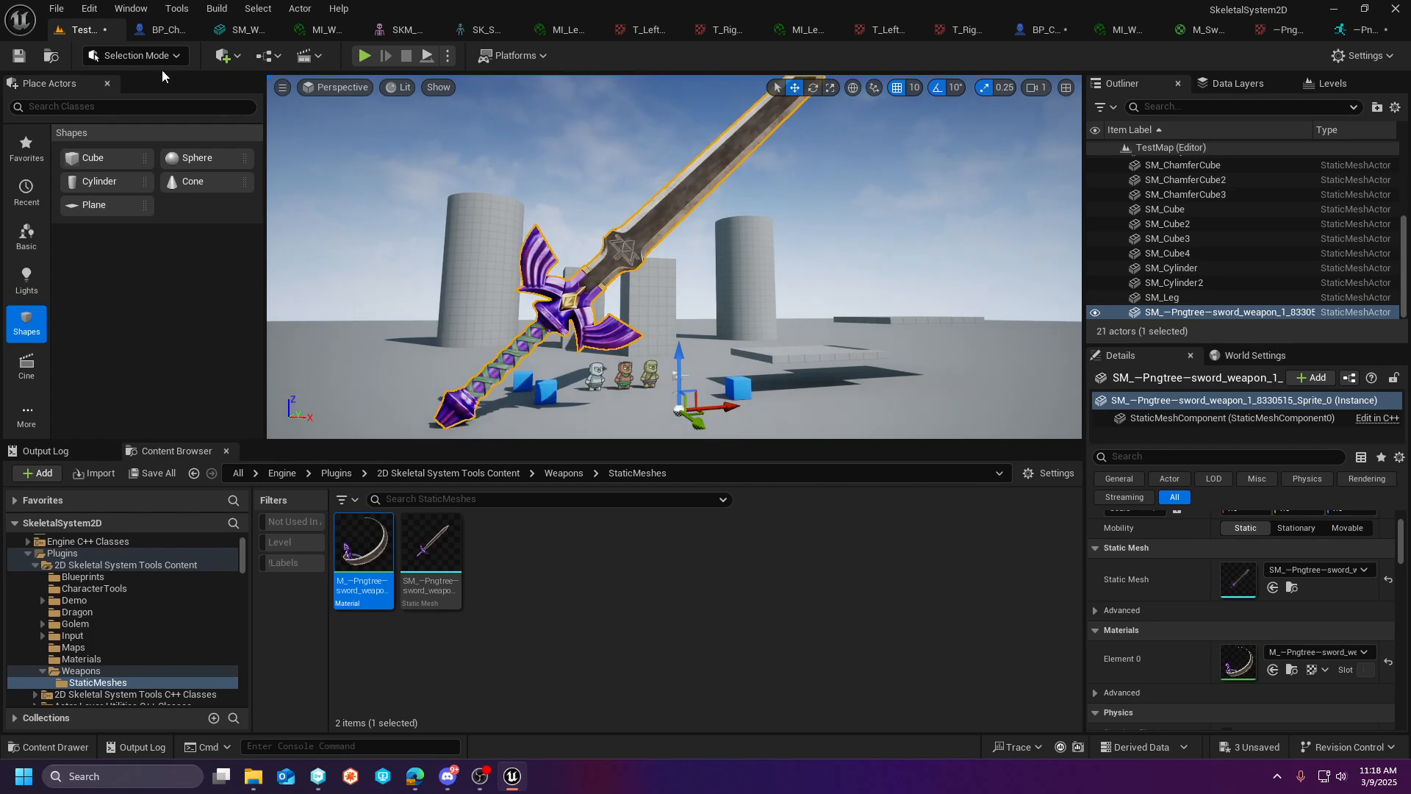
# - Switch the level editor to Modeling Mode and bring up the XForm tools for the placed sword
pyautogui.click(136, 55)
pyautogui.click(117, 142)
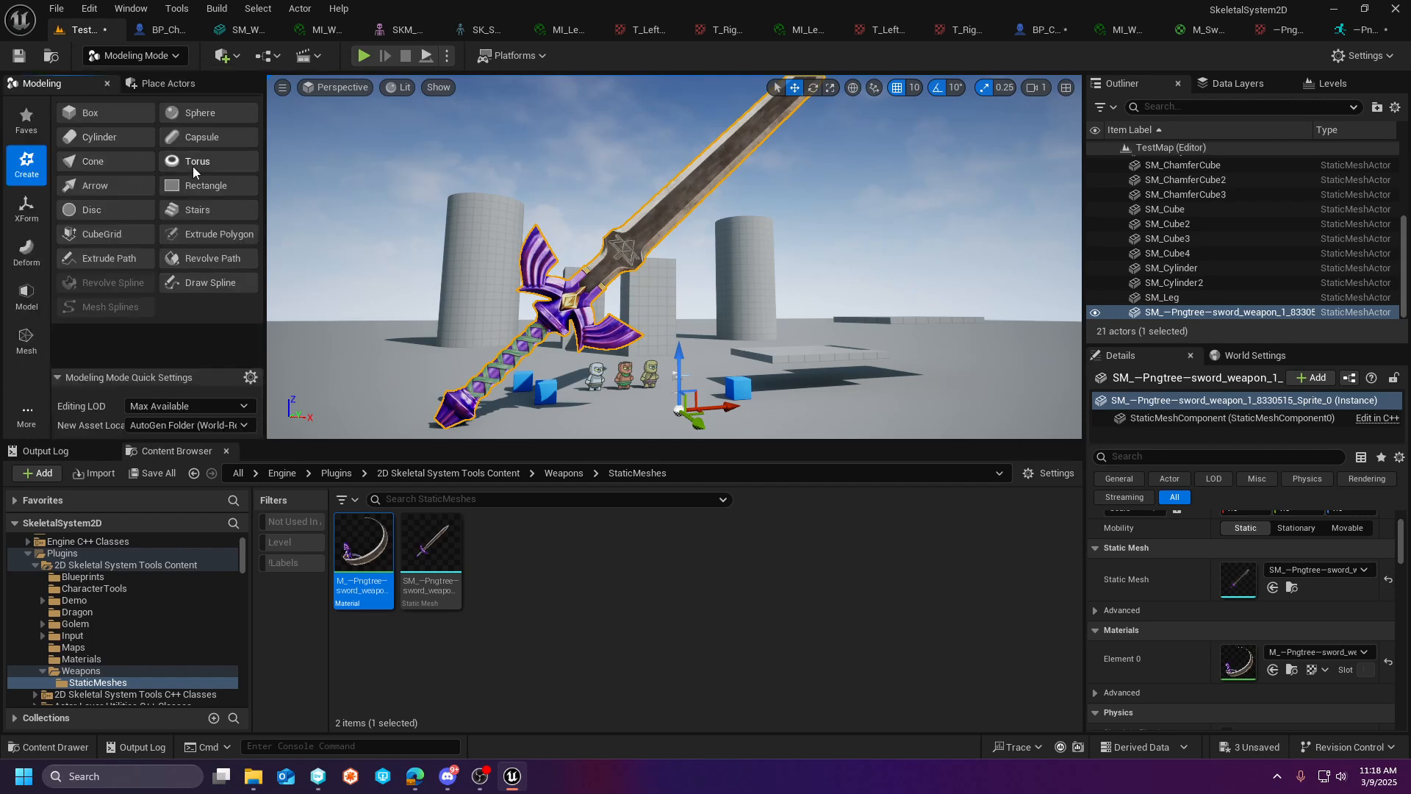
pyautogui.click(28, 303)
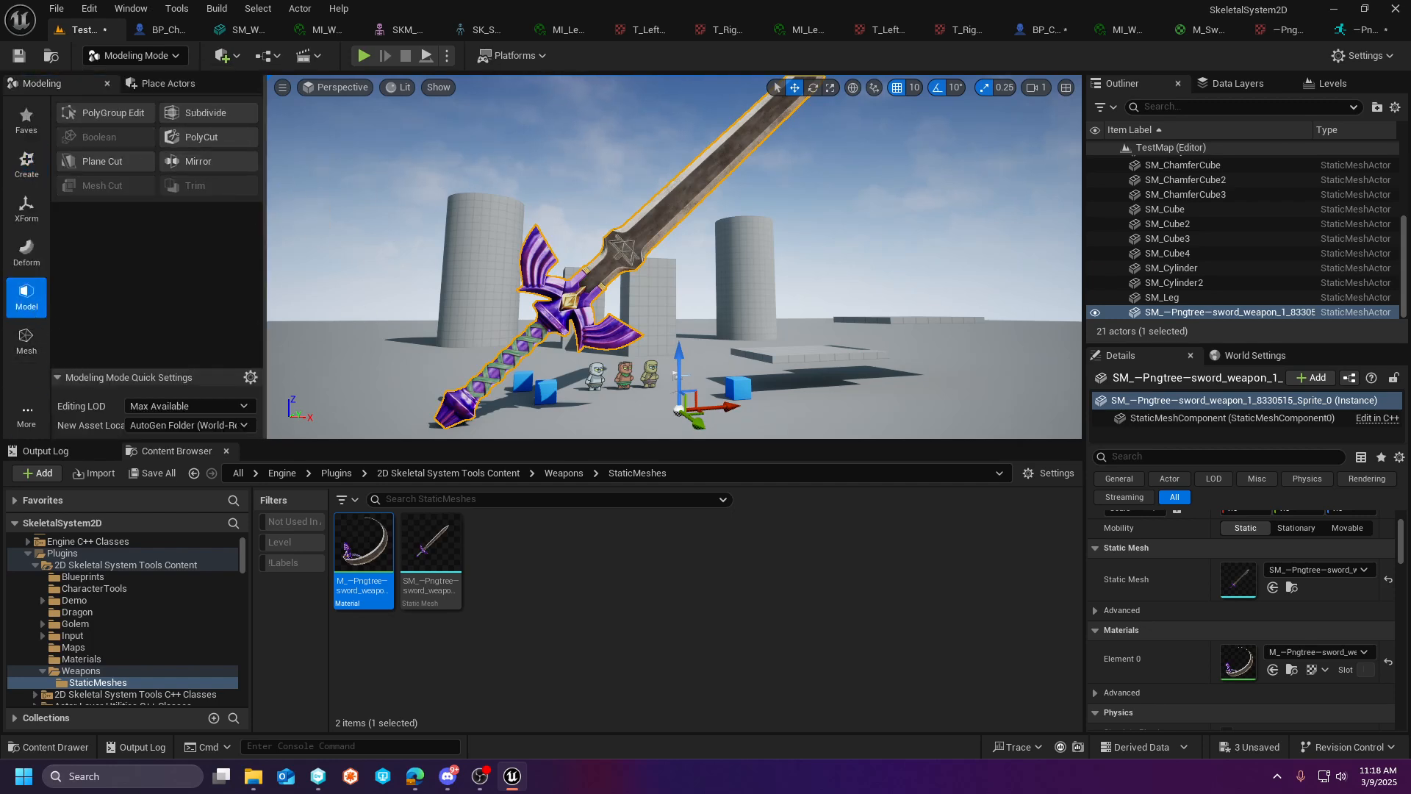
pyautogui.click(26, 339)
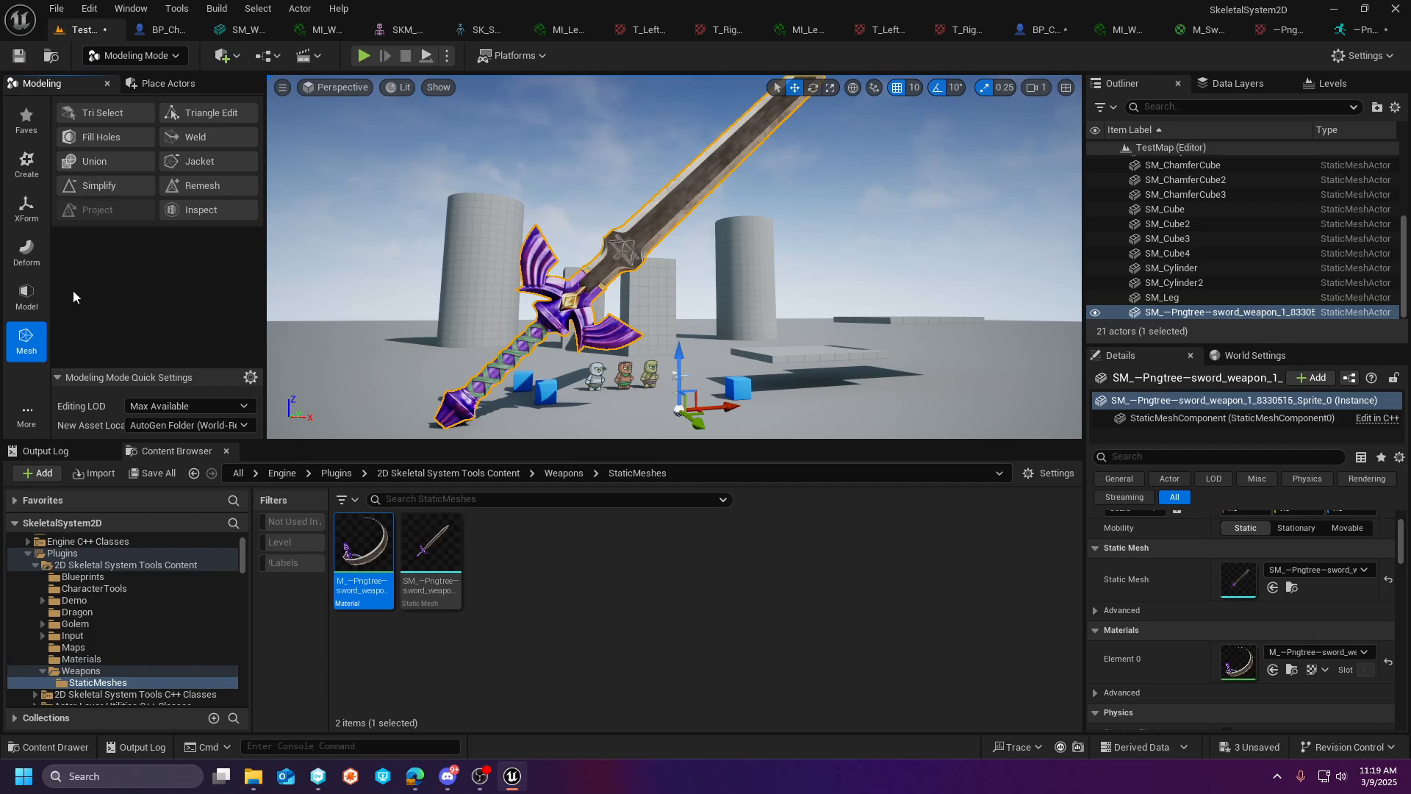
pyautogui.click(26, 208)
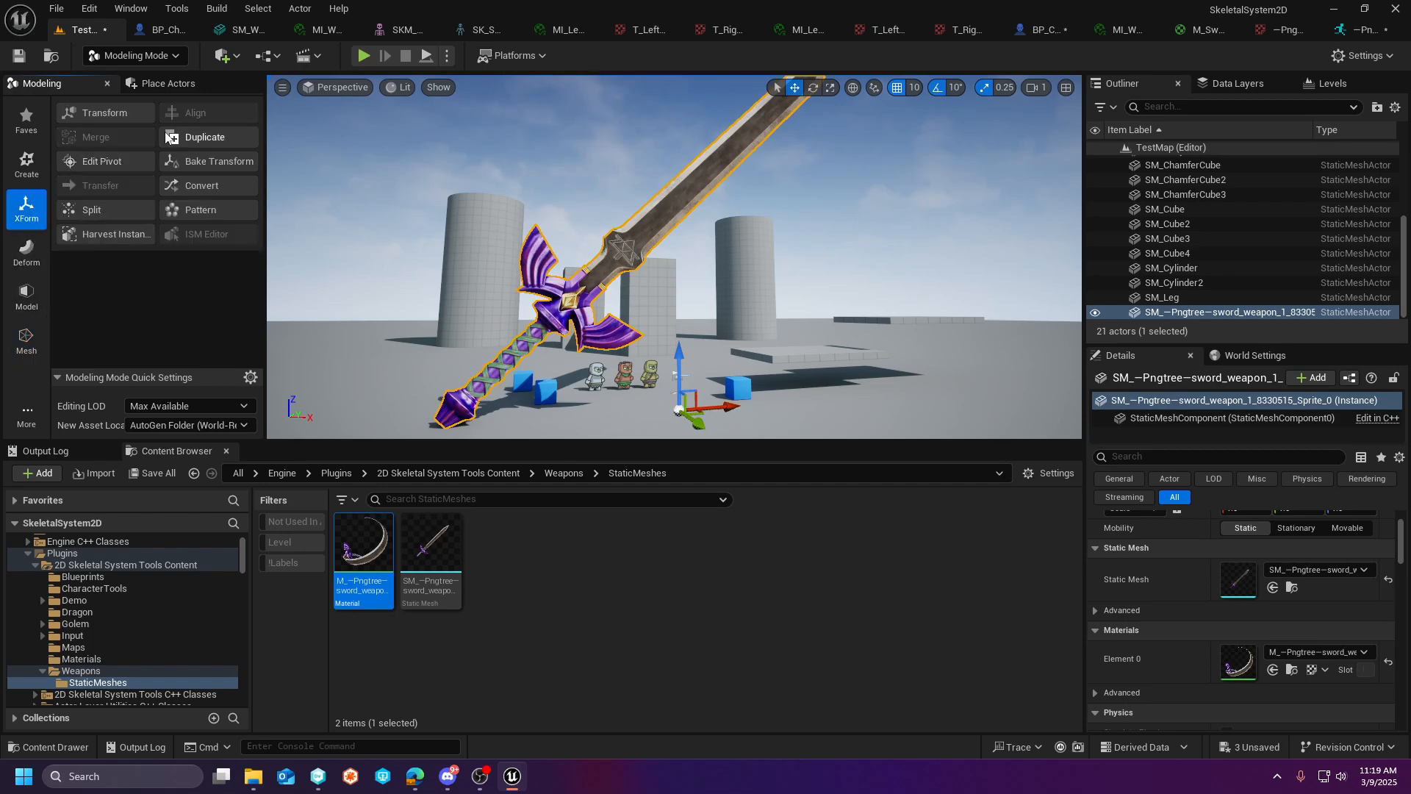
# - Edit the sword mesh's pivot, raising it to Z 1000, and accept the change
pyautogui.click(145, 160)
pyautogui.moveTo(805, 317); pyautogui.dragTo(793, 343, button='right')
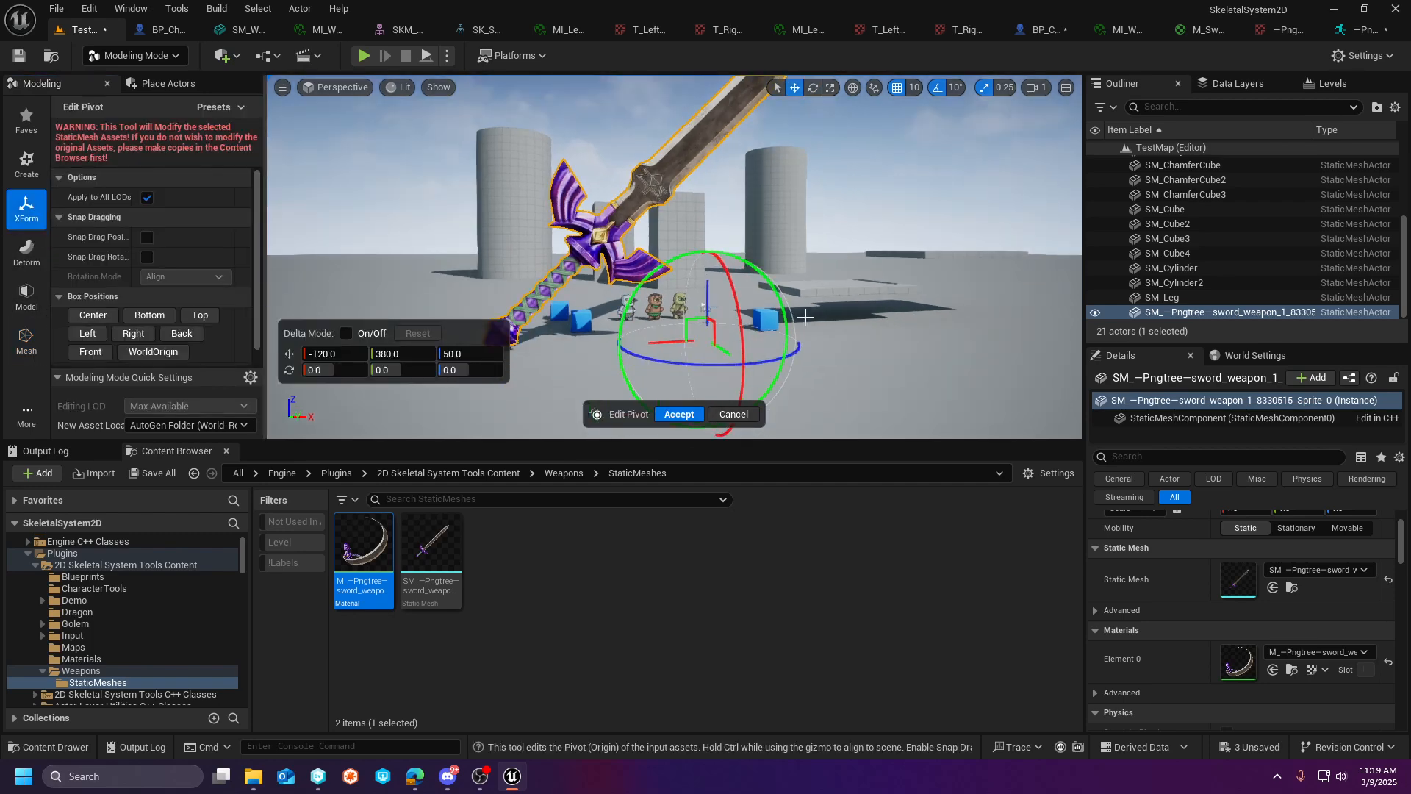
pyautogui.moveTo(707, 298); pyautogui.dragTo(696, 90)
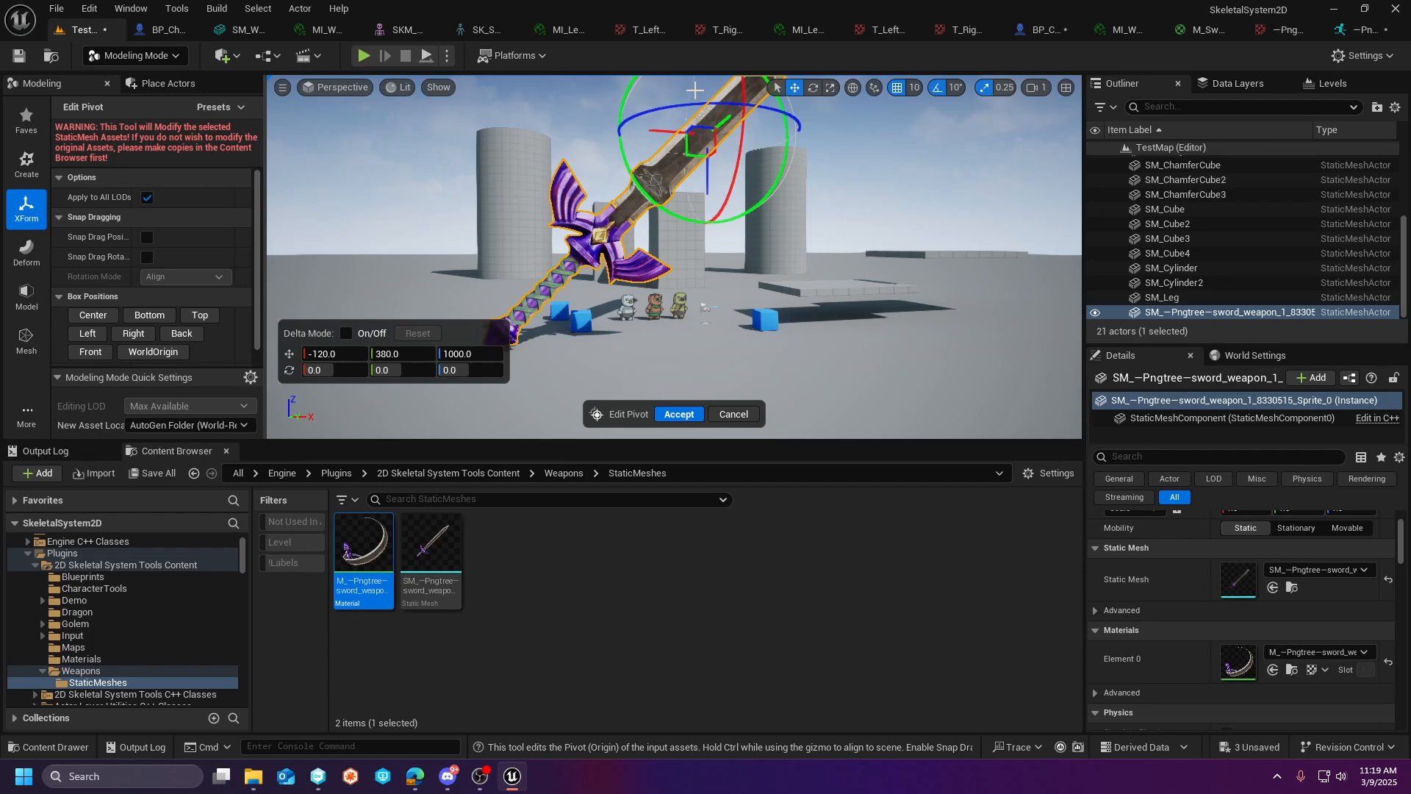
pyautogui.click(680, 415)
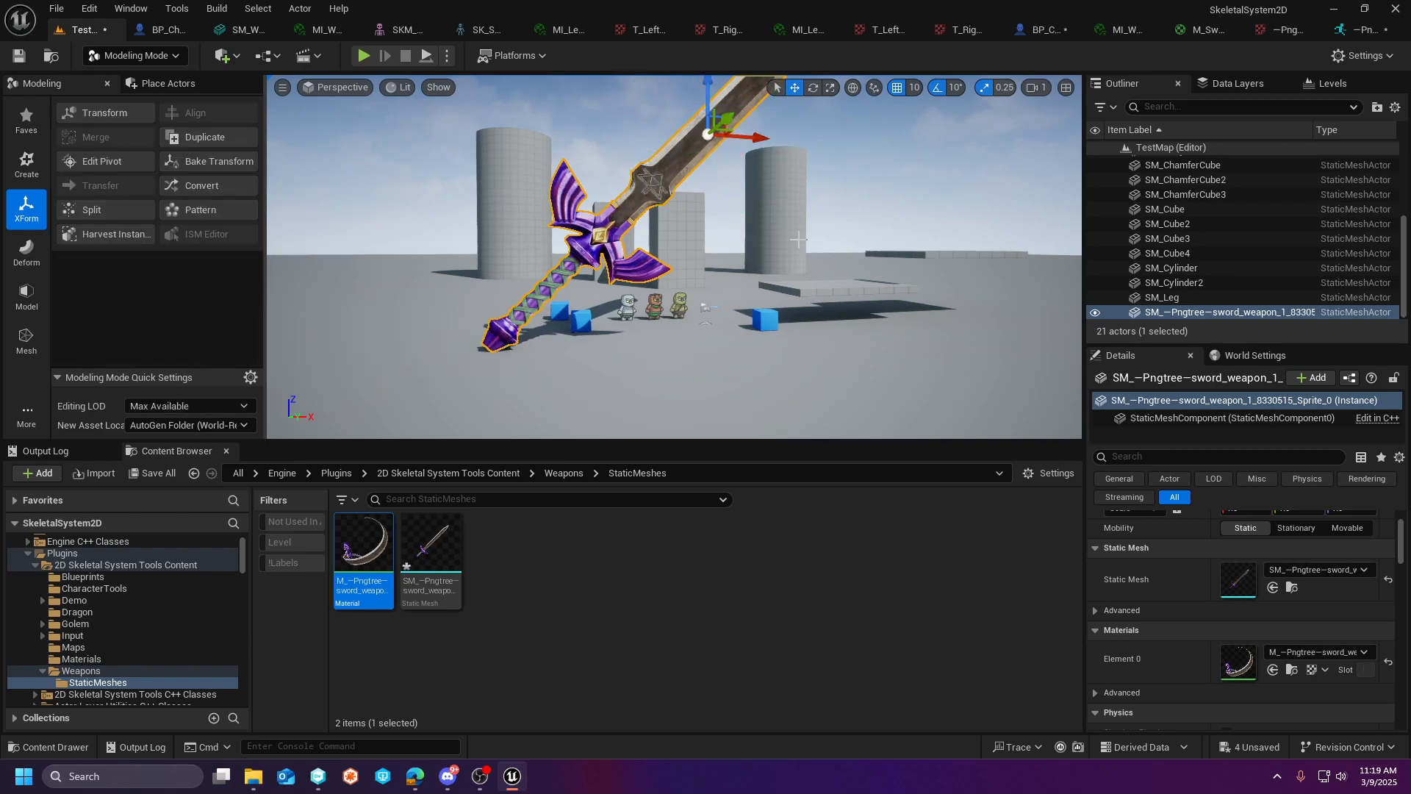
pyautogui.moveTo(798, 239)
pyautogui.mouseDown(button='right')
pyautogui.moveTo(755, 194)
pyautogui.moveTo(843, 119)
pyautogui.moveTo(773, 243)
pyautogui.moveTo(887, 116)
pyautogui.moveTo(799, 240)
pyautogui.mouseUp(button='right')
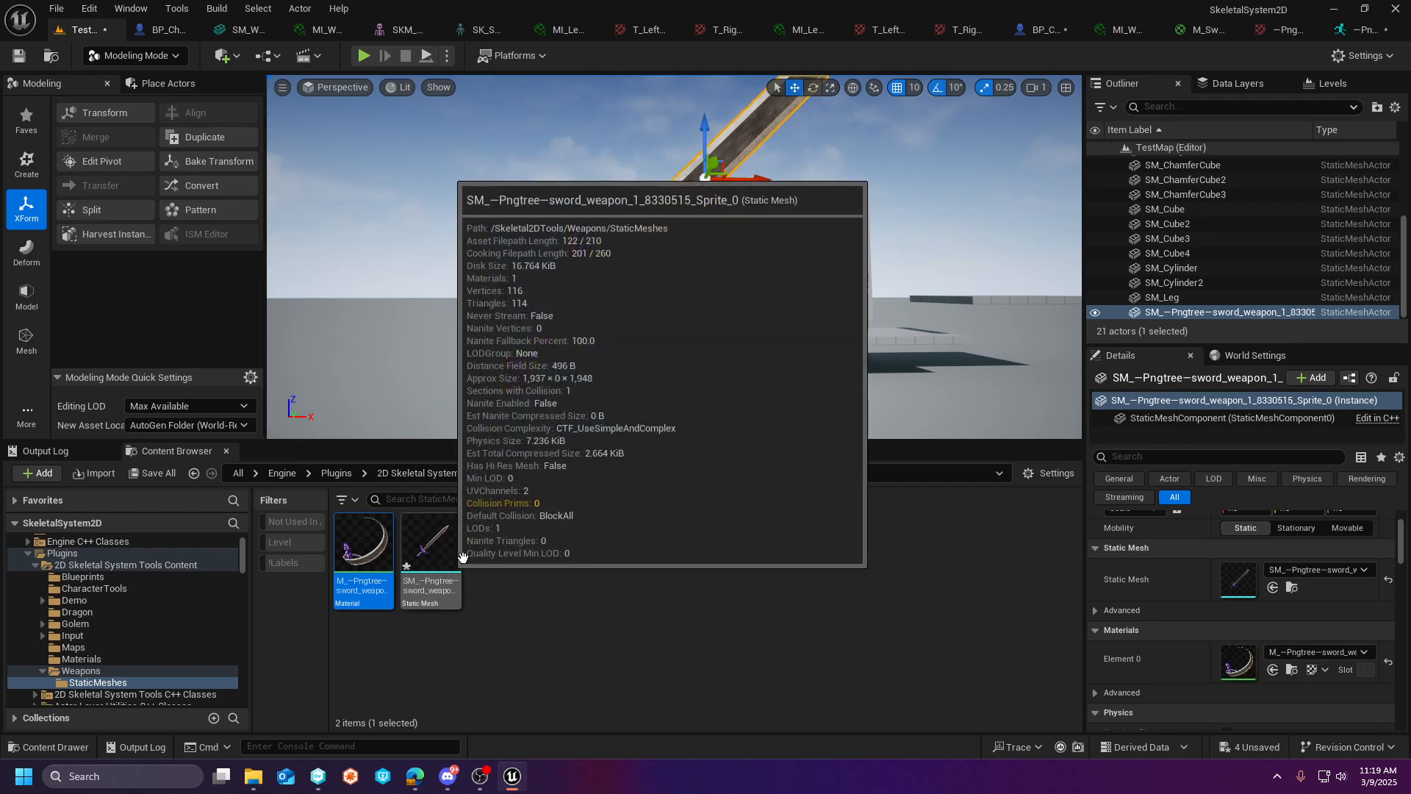
# - Save the sword static mesh with its edited pivot
pyautogui.rightClick(430, 547)
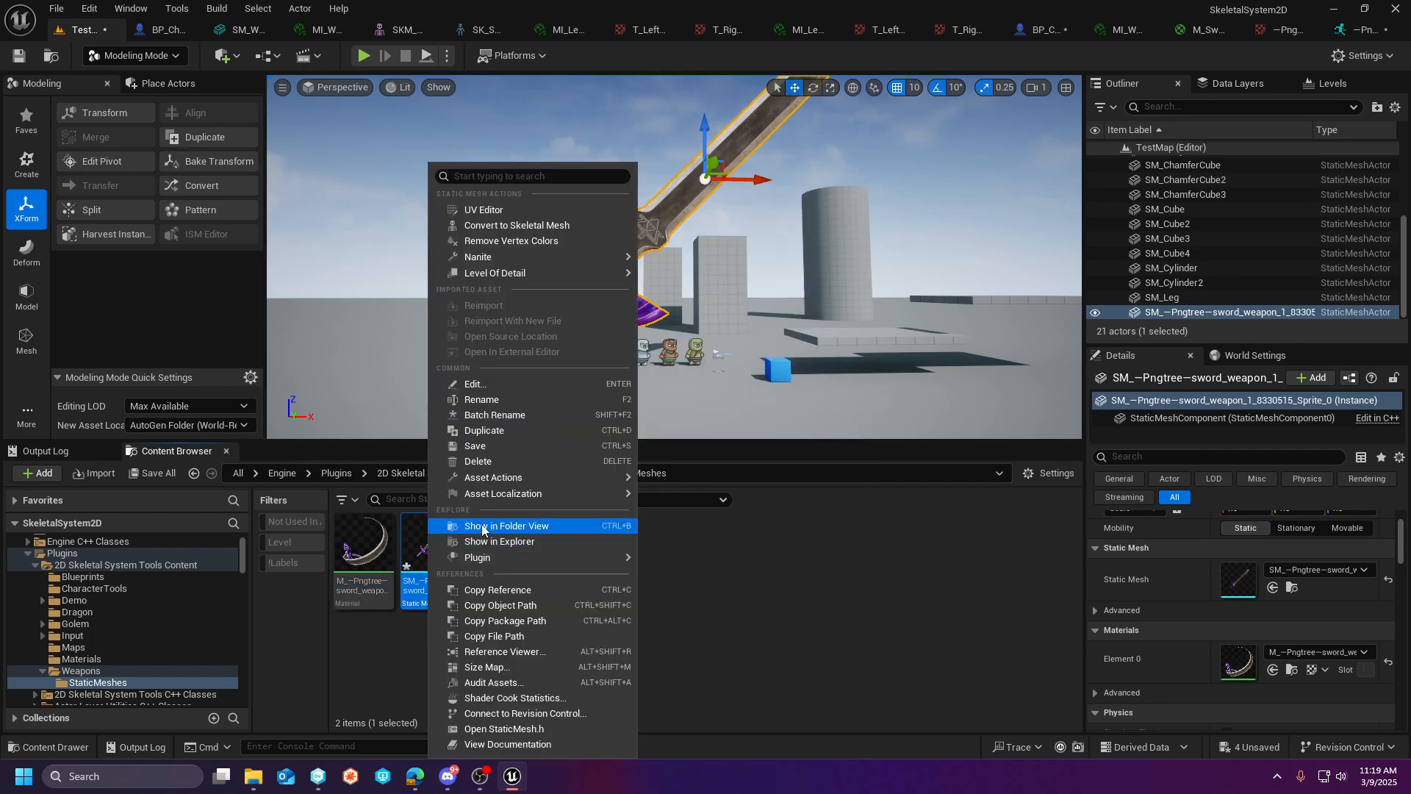
pyautogui.click(504, 446)
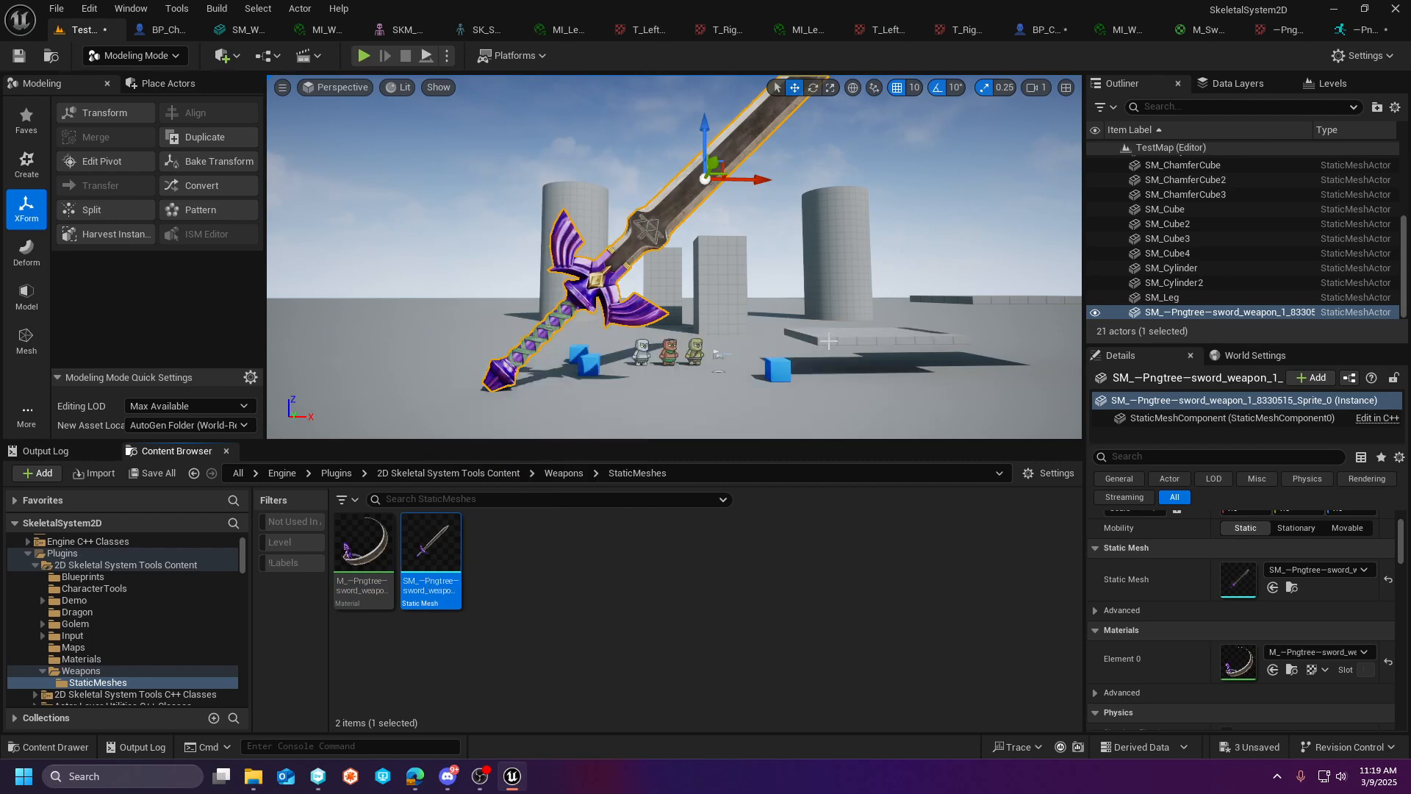
pyautogui.moveTo(811, 313)
pyautogui.mouseDown(button='right')
pyautogui.moveTo(846, 226)
pyautogui.moveTo(829, 367)
pyautogui.moveTo(811, 313)
pyautogui.mouseUp(button='right')
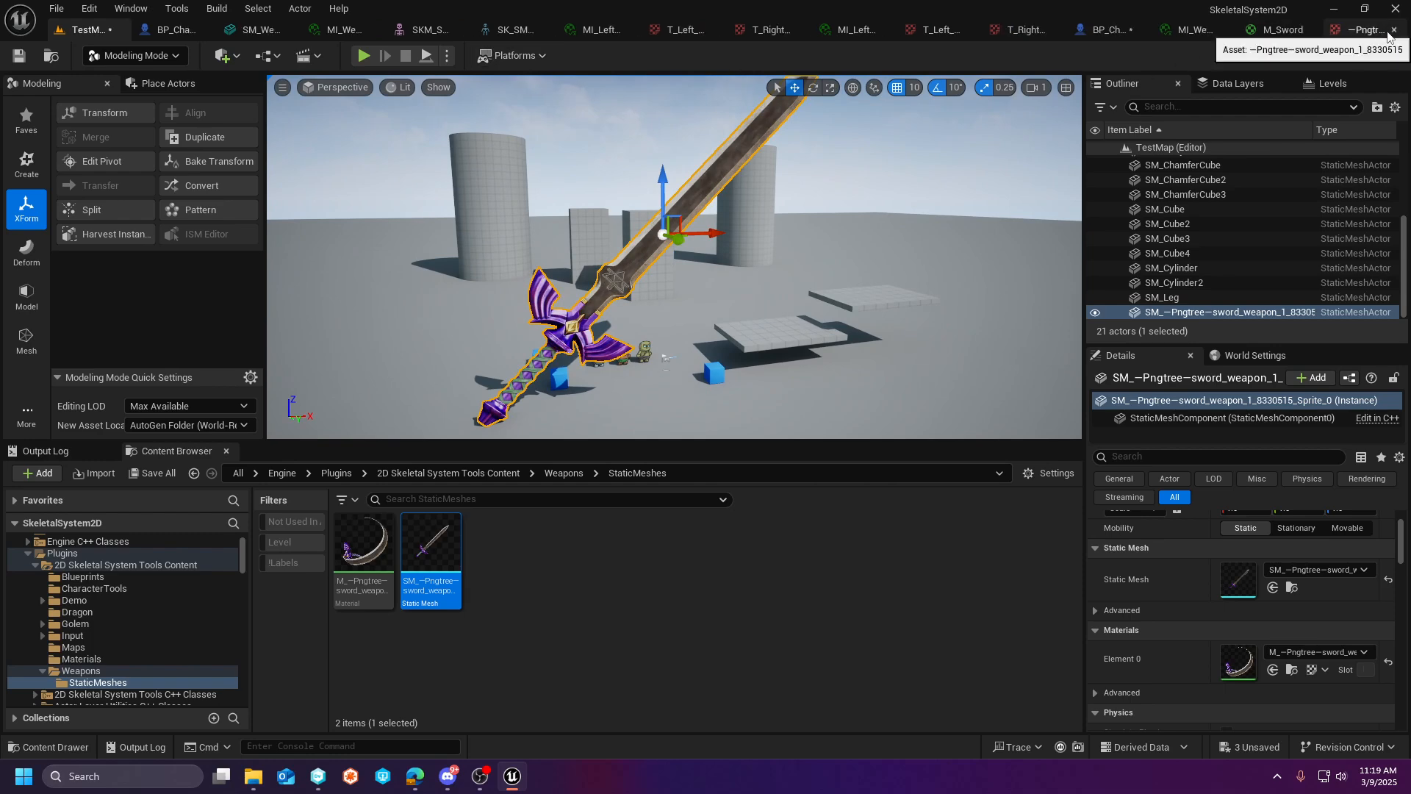
# - Close the open sword texture, M_Sword and second MI_Weapon asset editors
pyautogui.click(1392, 31)
pyautogui.click(1392, 31)
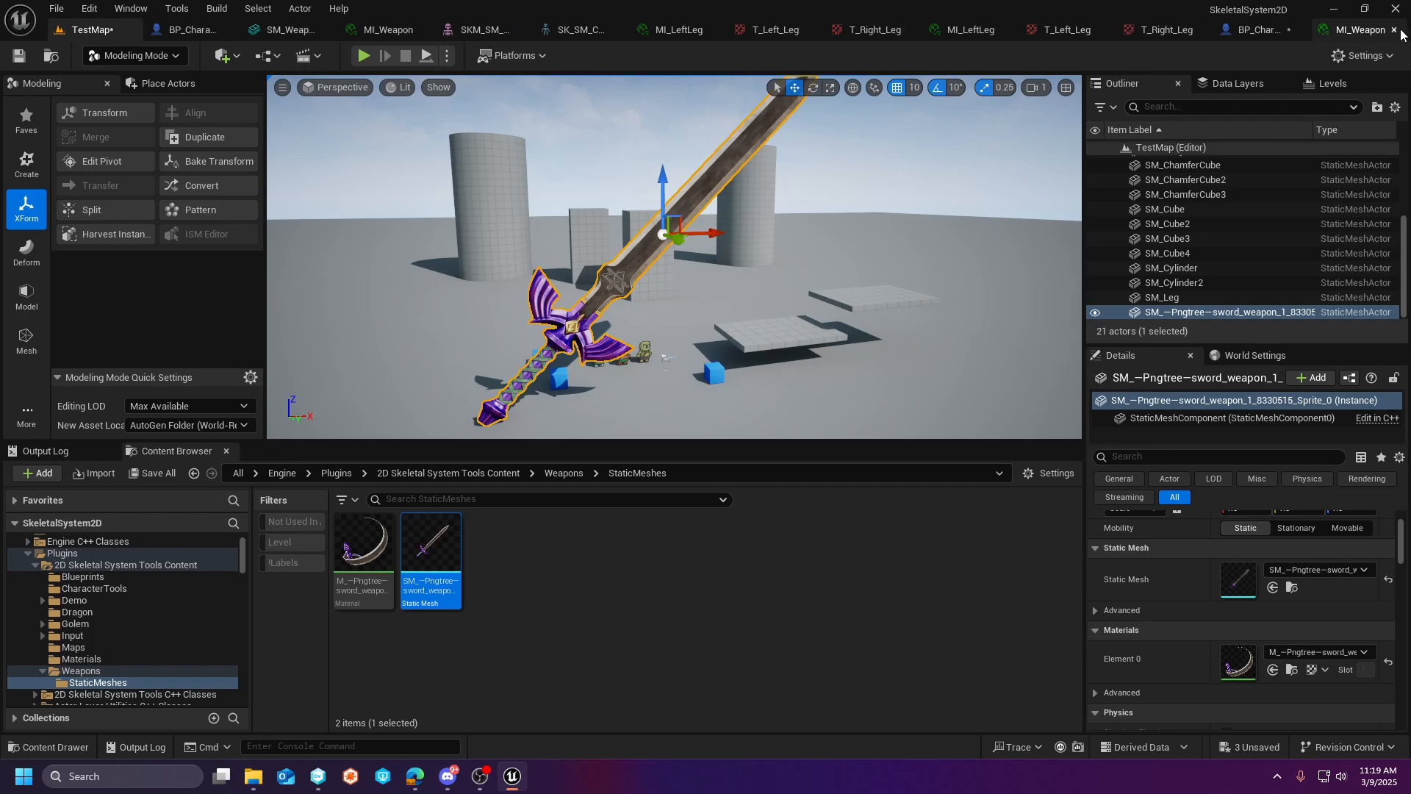
pyautogui.click(1393, 30)
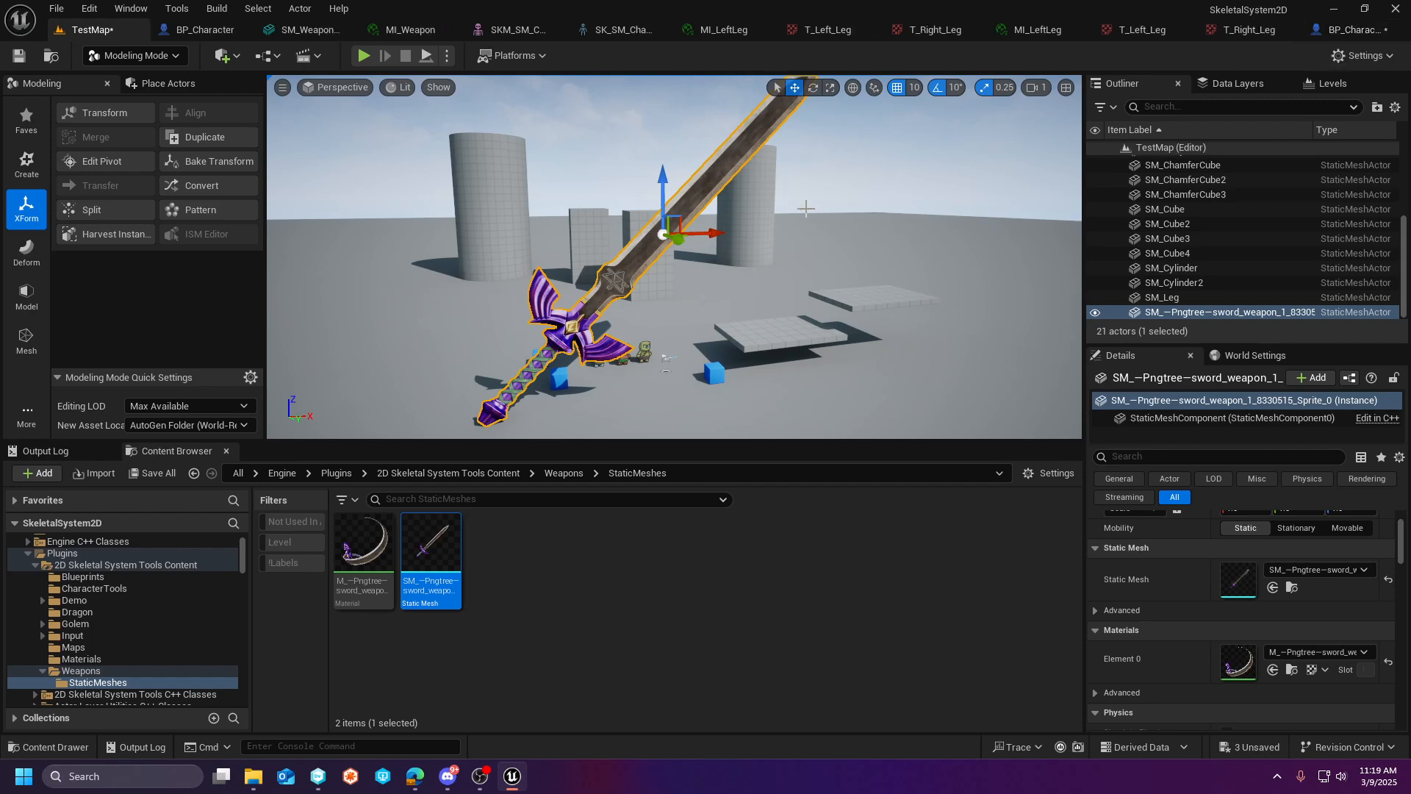
pyautogui.moveTo(674, 257); pyautogui.dragTo(667, 186, button='right')
pyautogui.press('w')
pyautogui.press('w')
pyautogui.press('s')
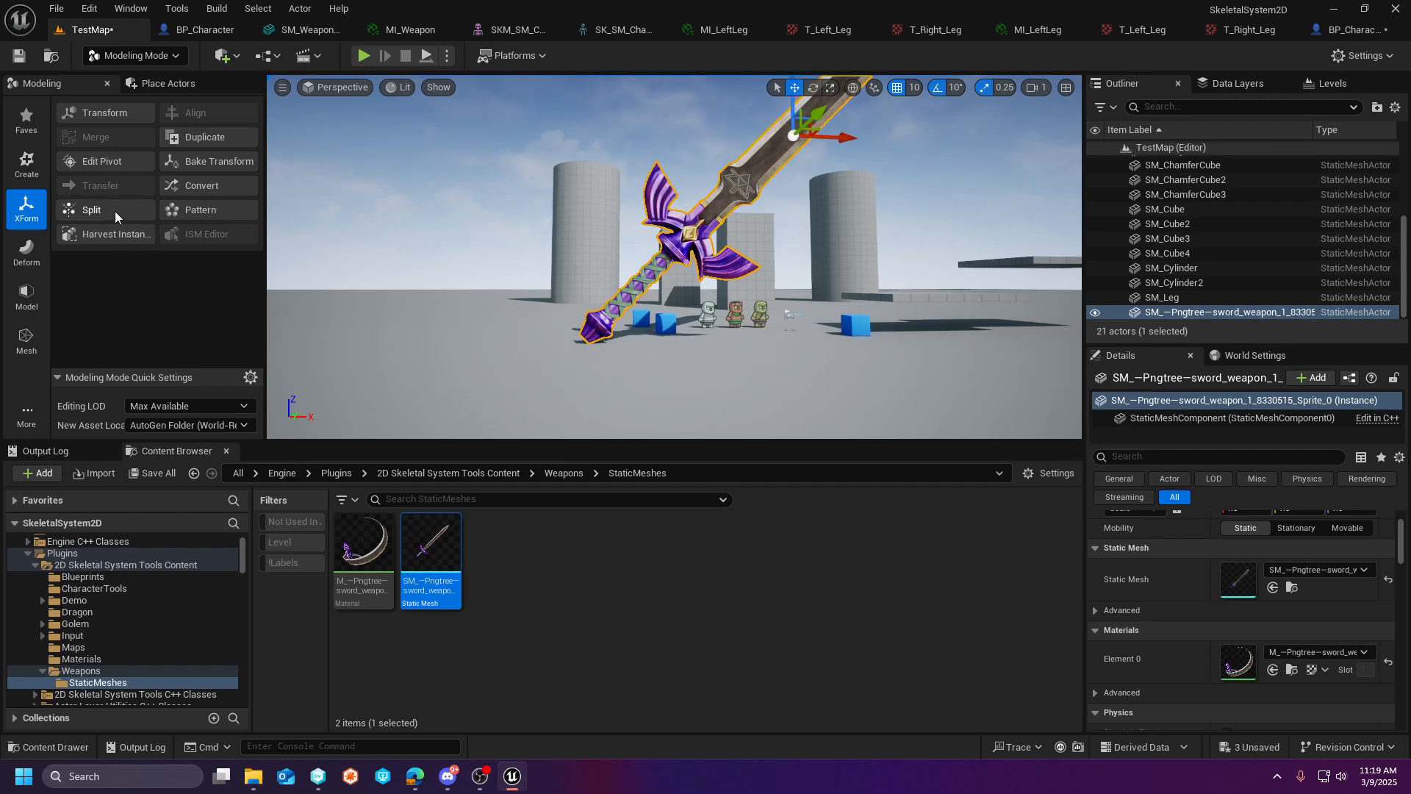
# - Show the Weapons folder's contents and return the level editor to Selection Mode
pyautogui.click(103, 670)
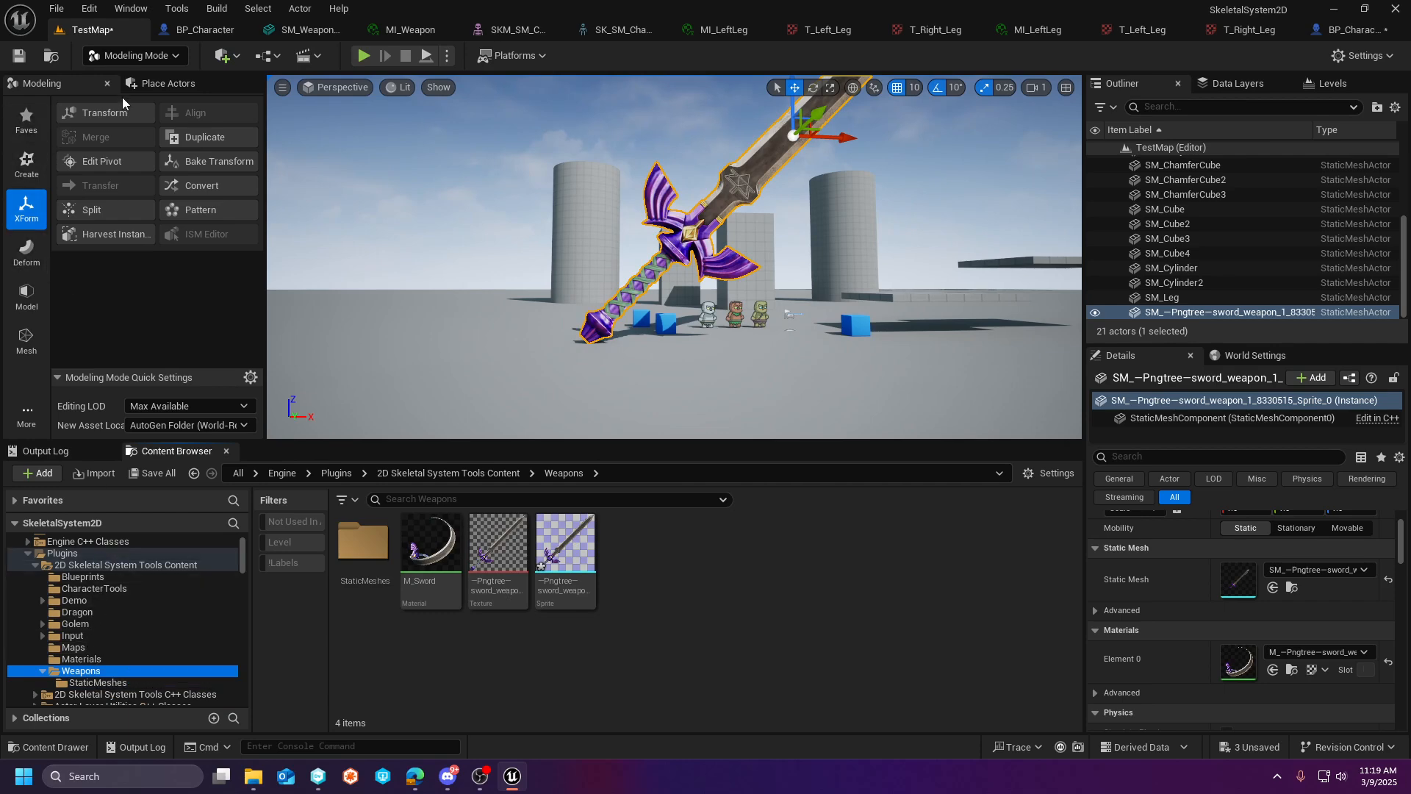
pyautogui.click(170, 57)
pyautogui.click(103, 81)
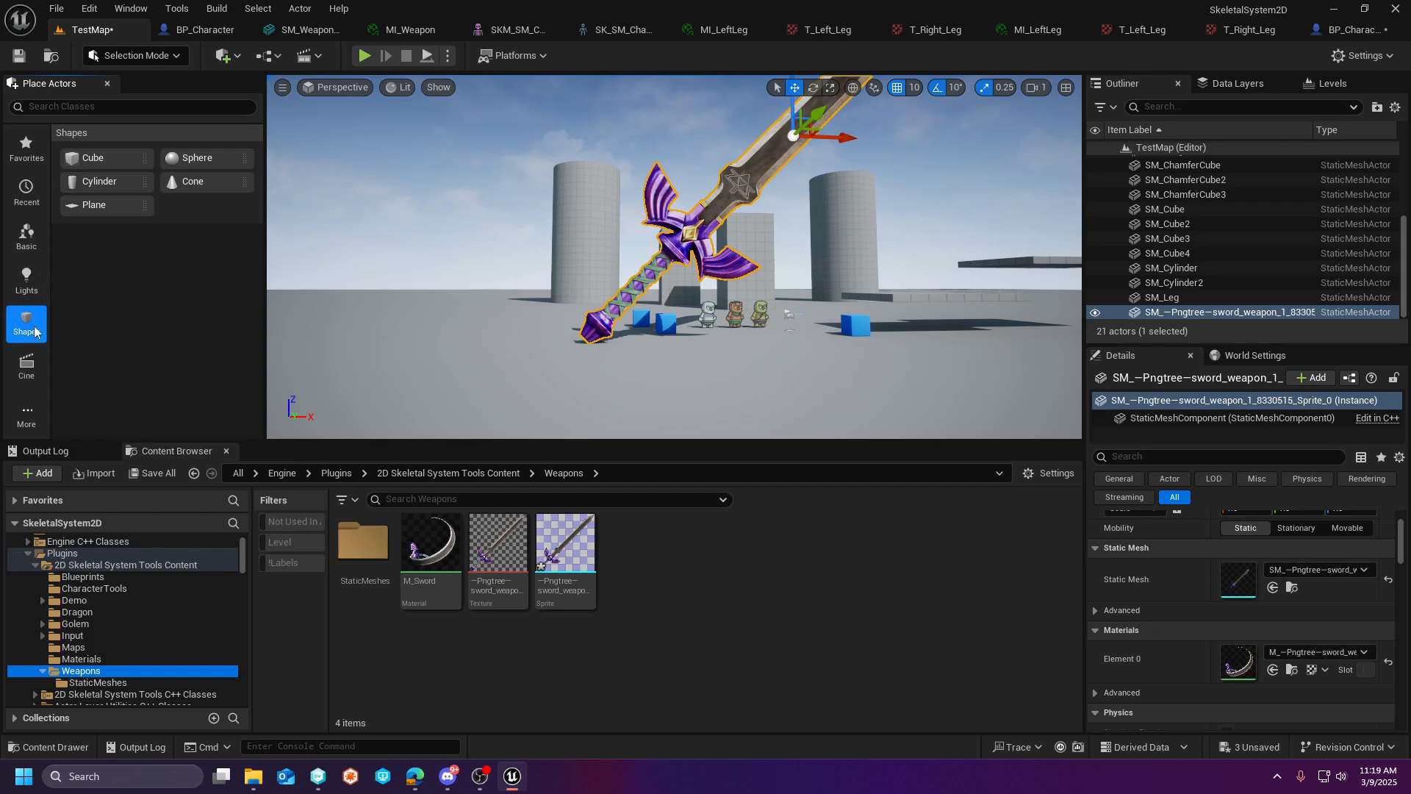
# - Place a Plane shape in TestMap beside the sword, standing it upright and raised above the floor
pyautogui.moveTo(127, 210); pyautogui.dragTo(493, 387)
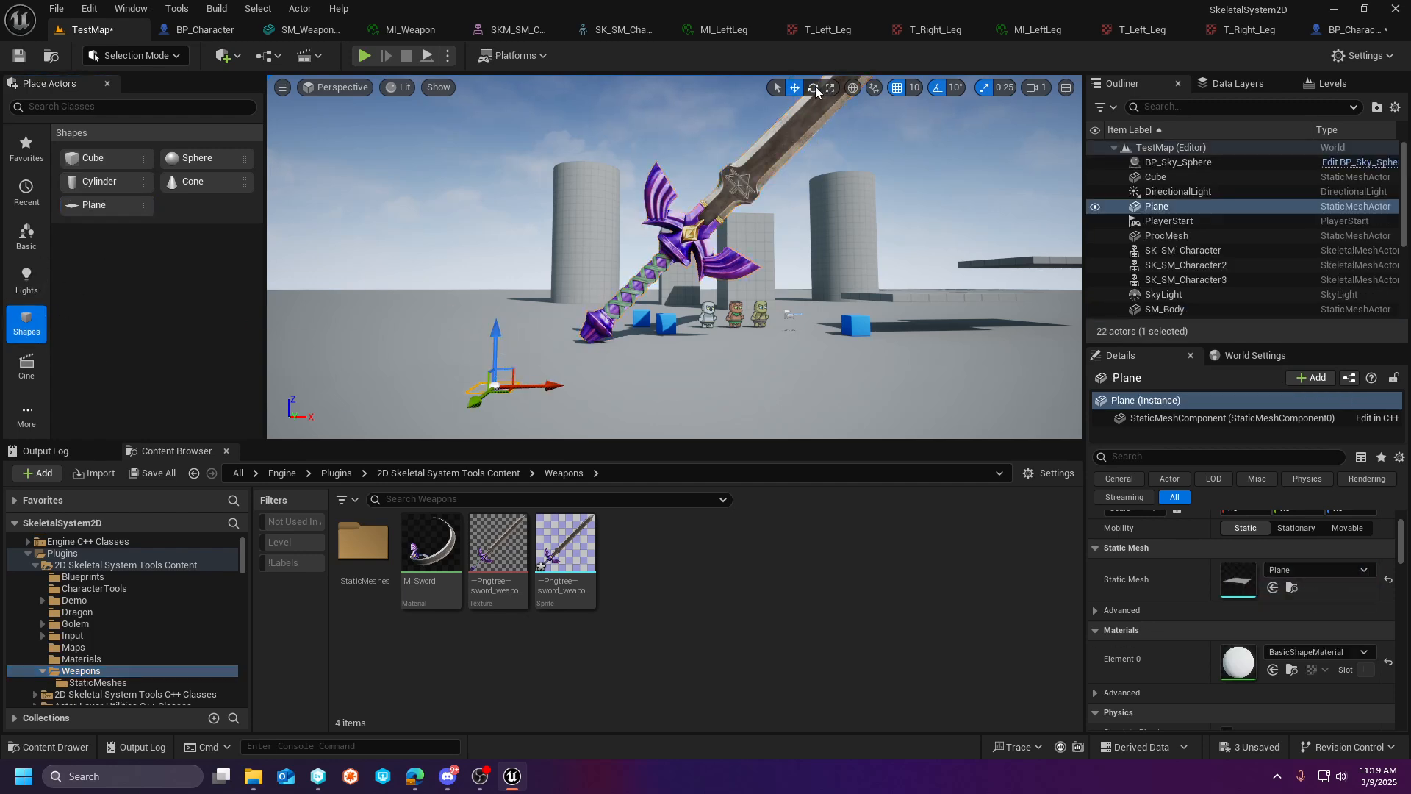
pyautogui.click(814, 87)
pyautogui.moveTo(480, 328); pyautogui.dragTo(461, 409)
pyautogui.click(794, 88)
pyautogui.moveTo(495, 345); pyautogui.dragTo(496, 258)
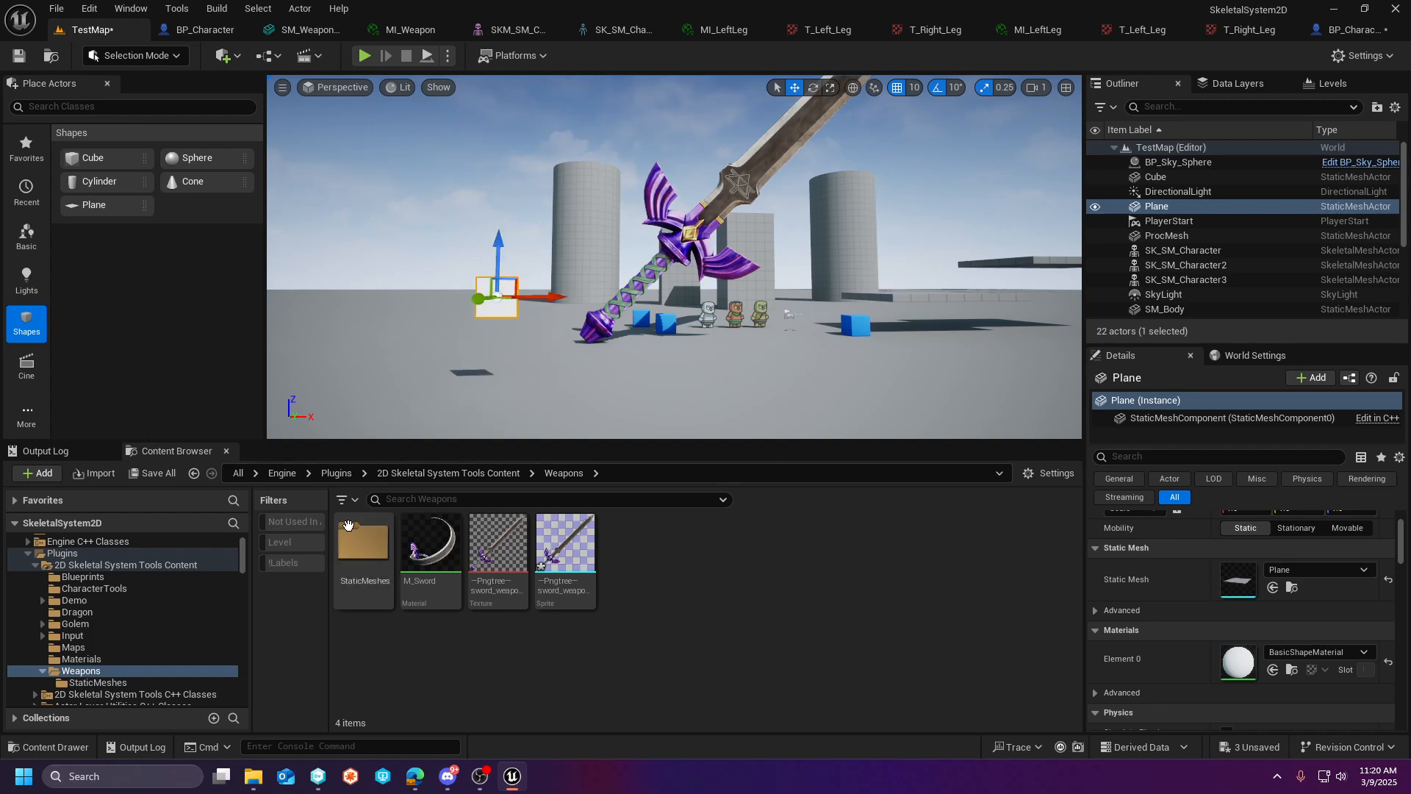
# - Apply the M_Sword material from the Weapons folder to the upright plane
pyautogui.click(71, 661)
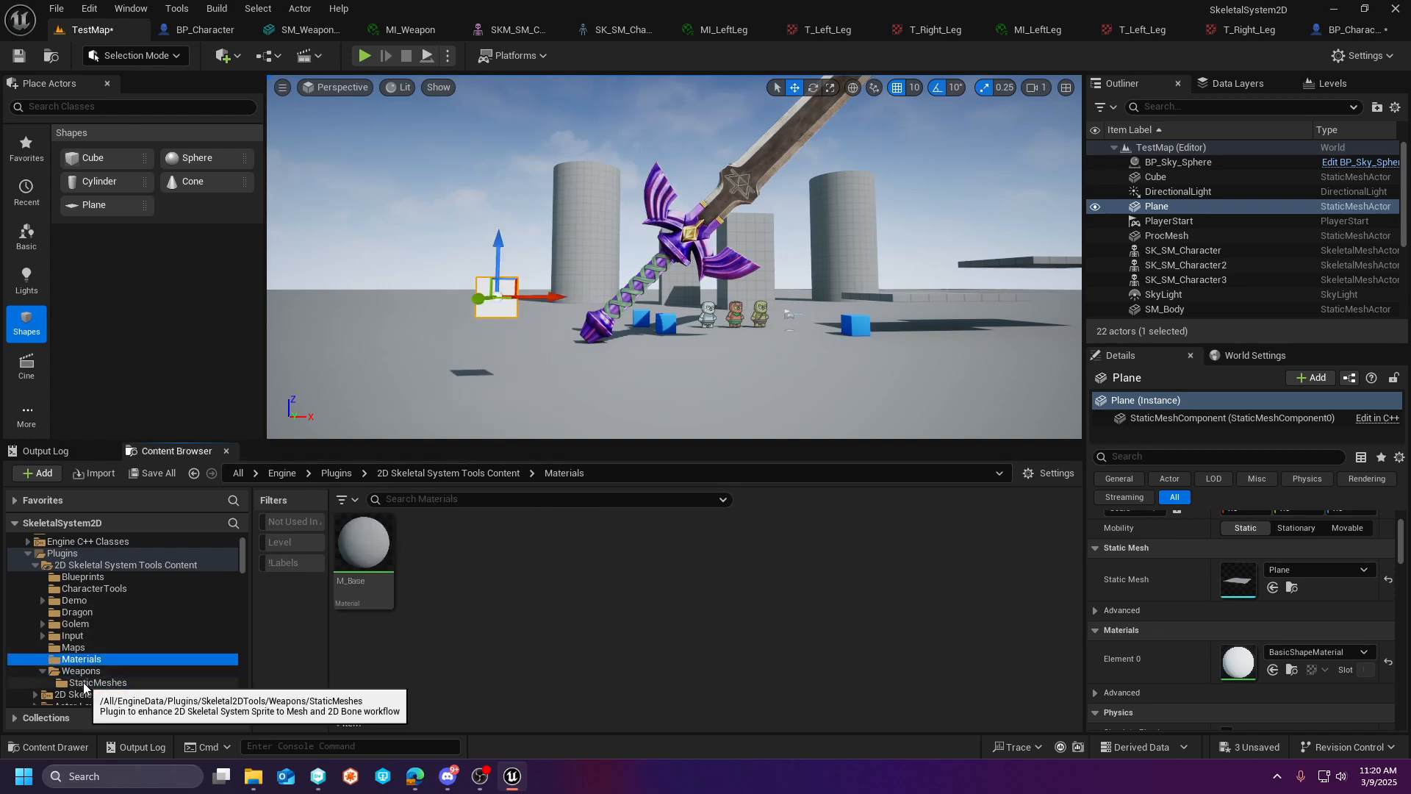
pyautogui.click(74, 670)
pyautogui.moveTo(431, 544); pyautogui.dragTo(503, 309)
# - Select the large sword mesh in the level and scale it down to 0.25 on the X and Z axes
pyautogui.moveTo(656, 282)
pyautogui.mouseDown(button='right')
pyautogui.moveTo(664, 296)
pyautogui.moveTo(657, 279)
pyautogui.mouseUp(button='right')
pyautogui.click(656, 278)
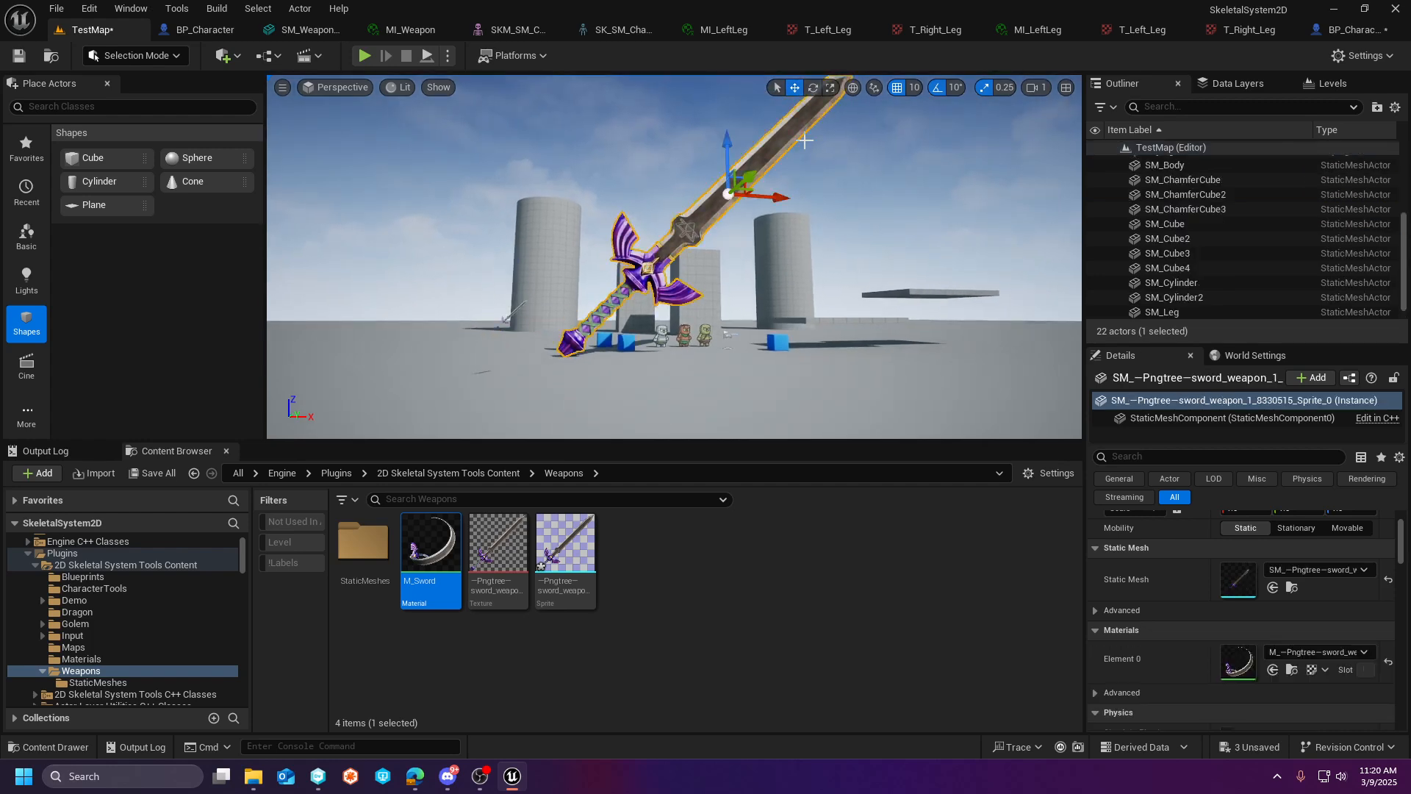
pyautogui.click(829, 89)
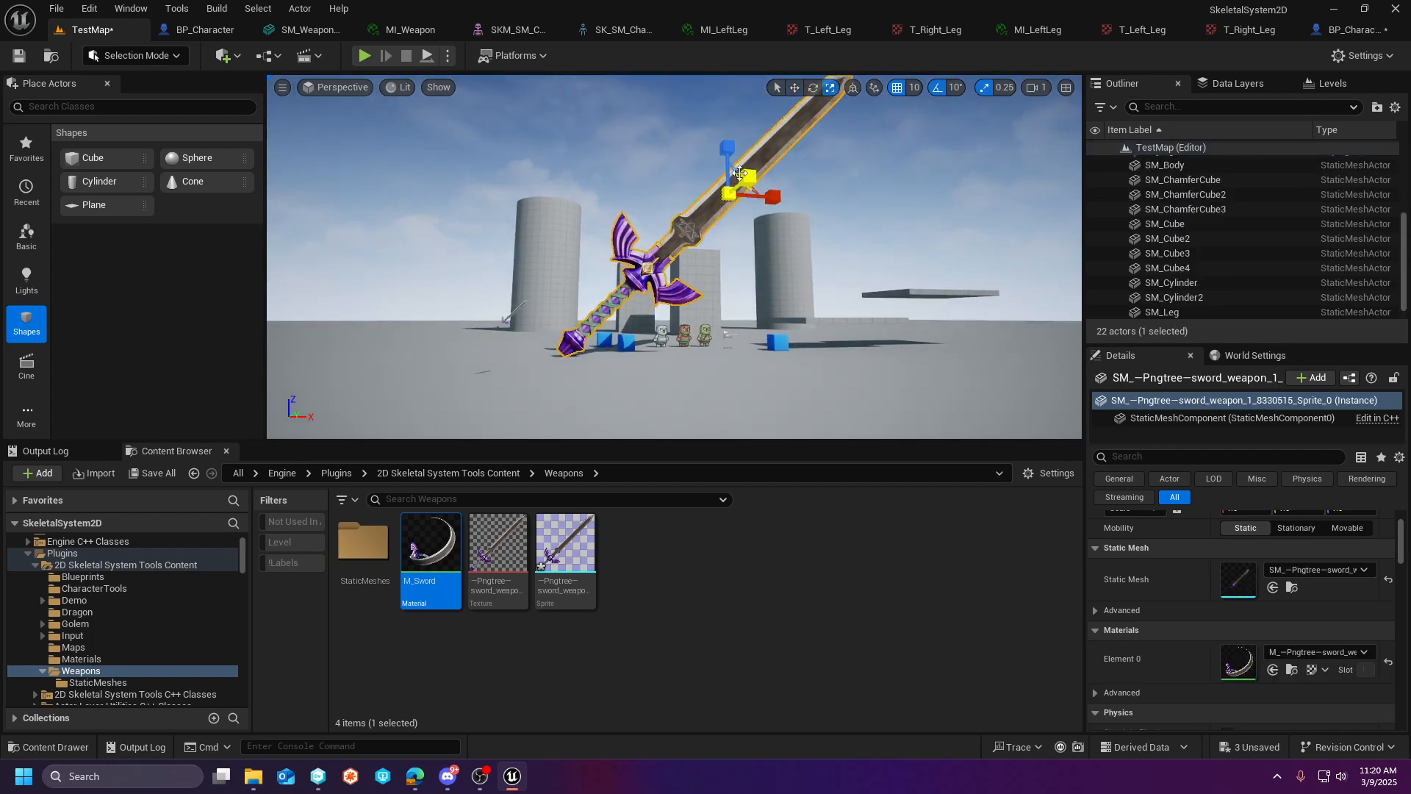
pyautogui.press('d')
pyautogui.moveTo(744, 179); pyautogui.dragTo(707, 178, button='right')
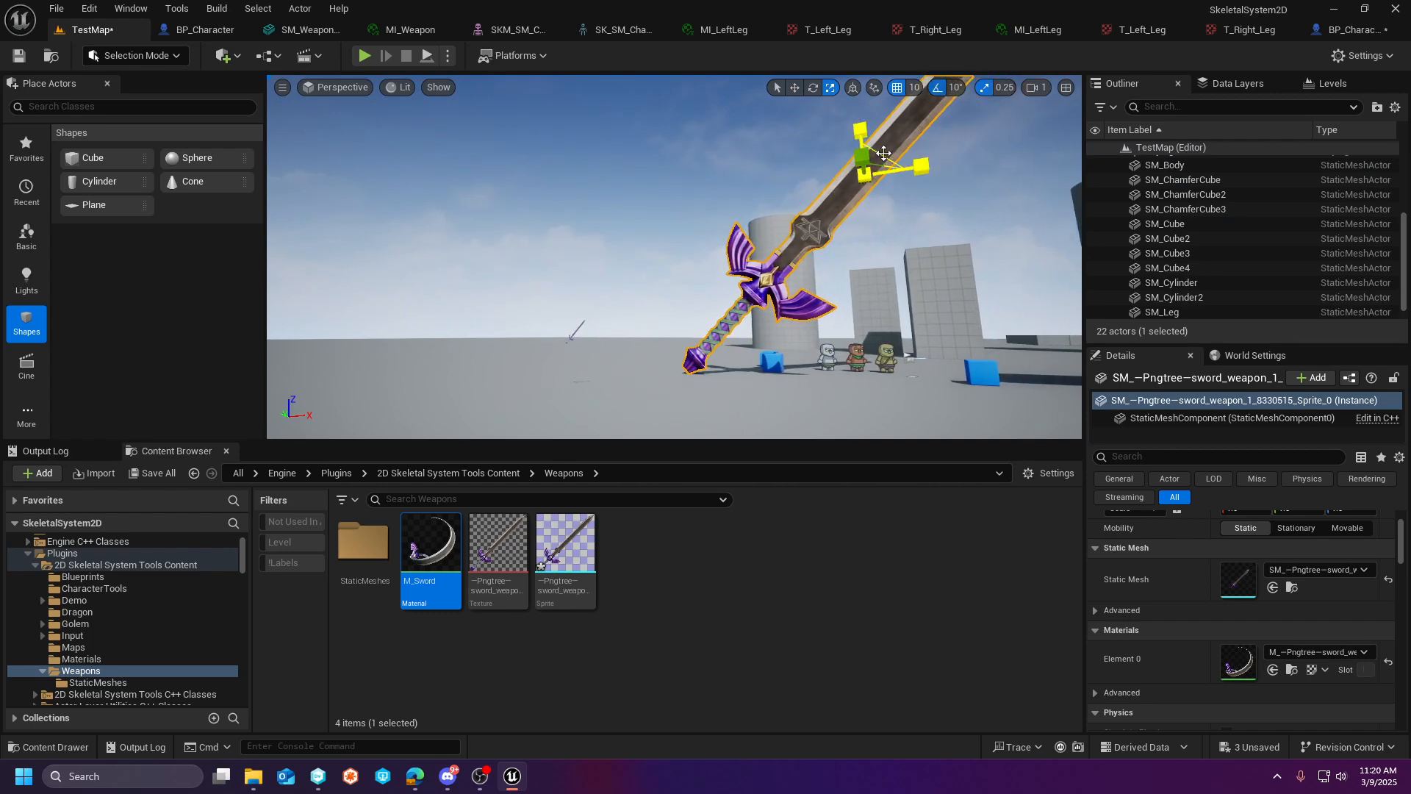
pyautogui.moveTo(884, 153); pyautogui.dragTo(665, 323)
# - Move the large sword mesh near the sword-textured plane, to about X -1290, Y 1080
pyautogui.click(798, 94)
pyautogui.moveTo(638, 340); pyautogui.dragTo(794, 389, button='right')
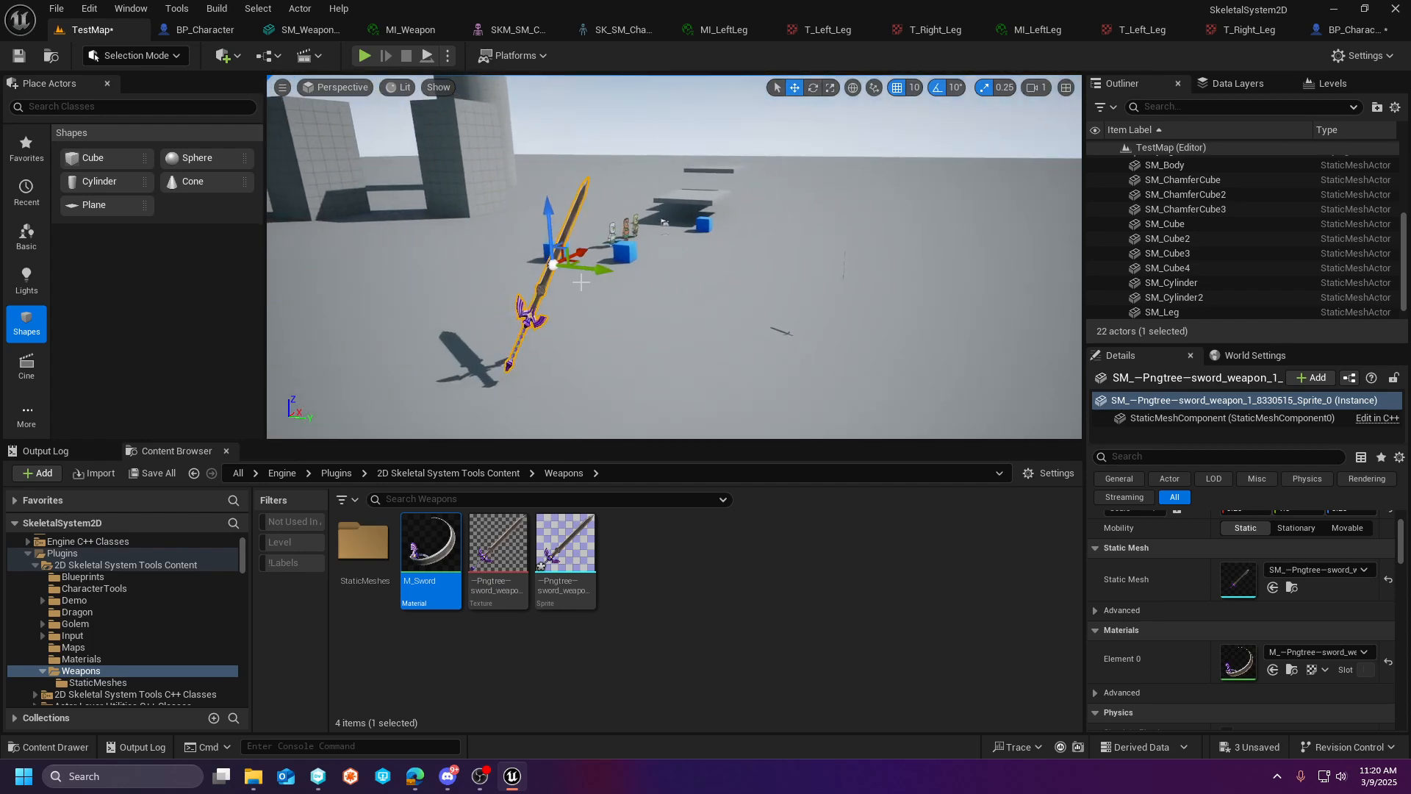
pyautogui.moveTo(598, 275); pyautogui.dragTo(916, 311)
pyautogui.moveTo(916, 311); pyautogui.dragTo(610, 250, button='right')
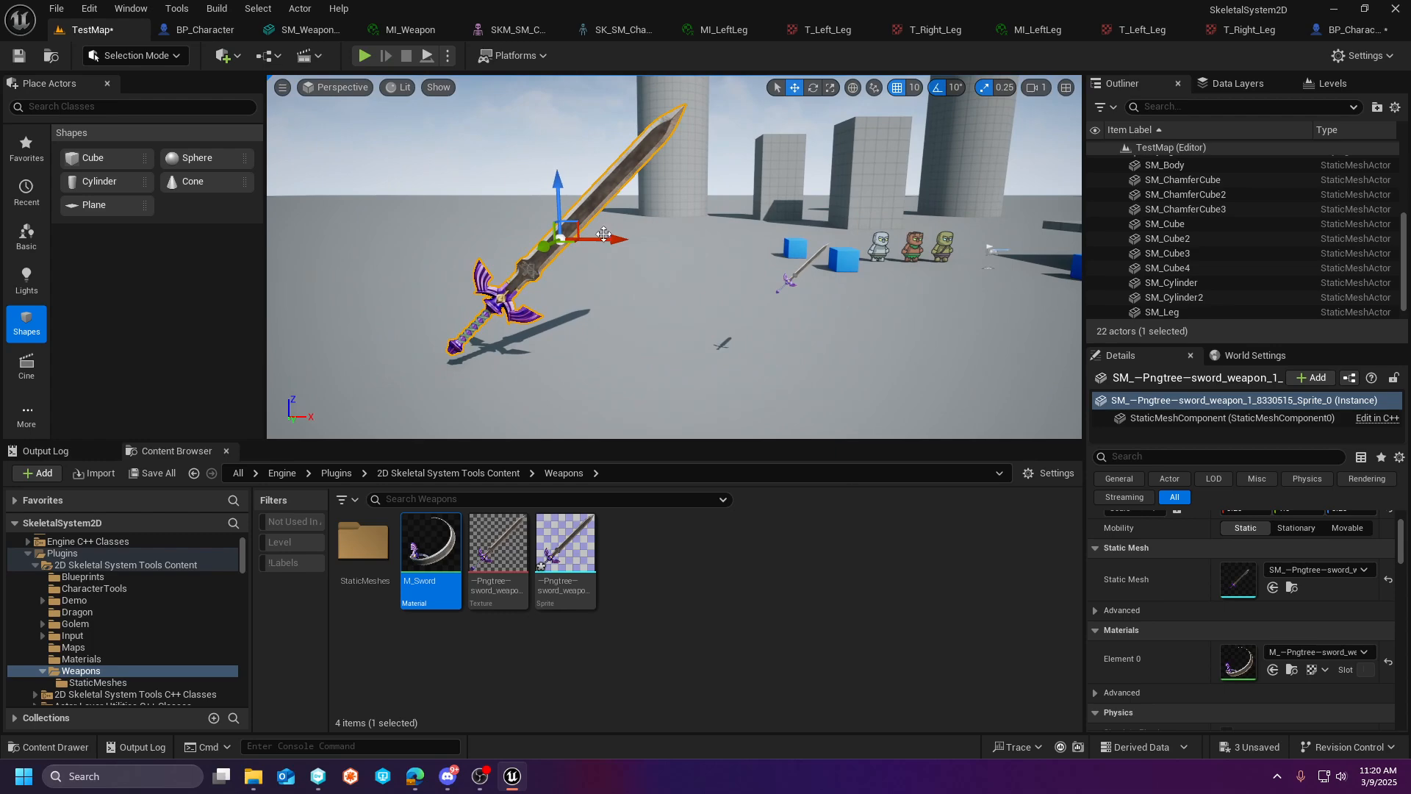
pyautogui.moveTo(607, 243); pyautogui.dragTo(805, 248)
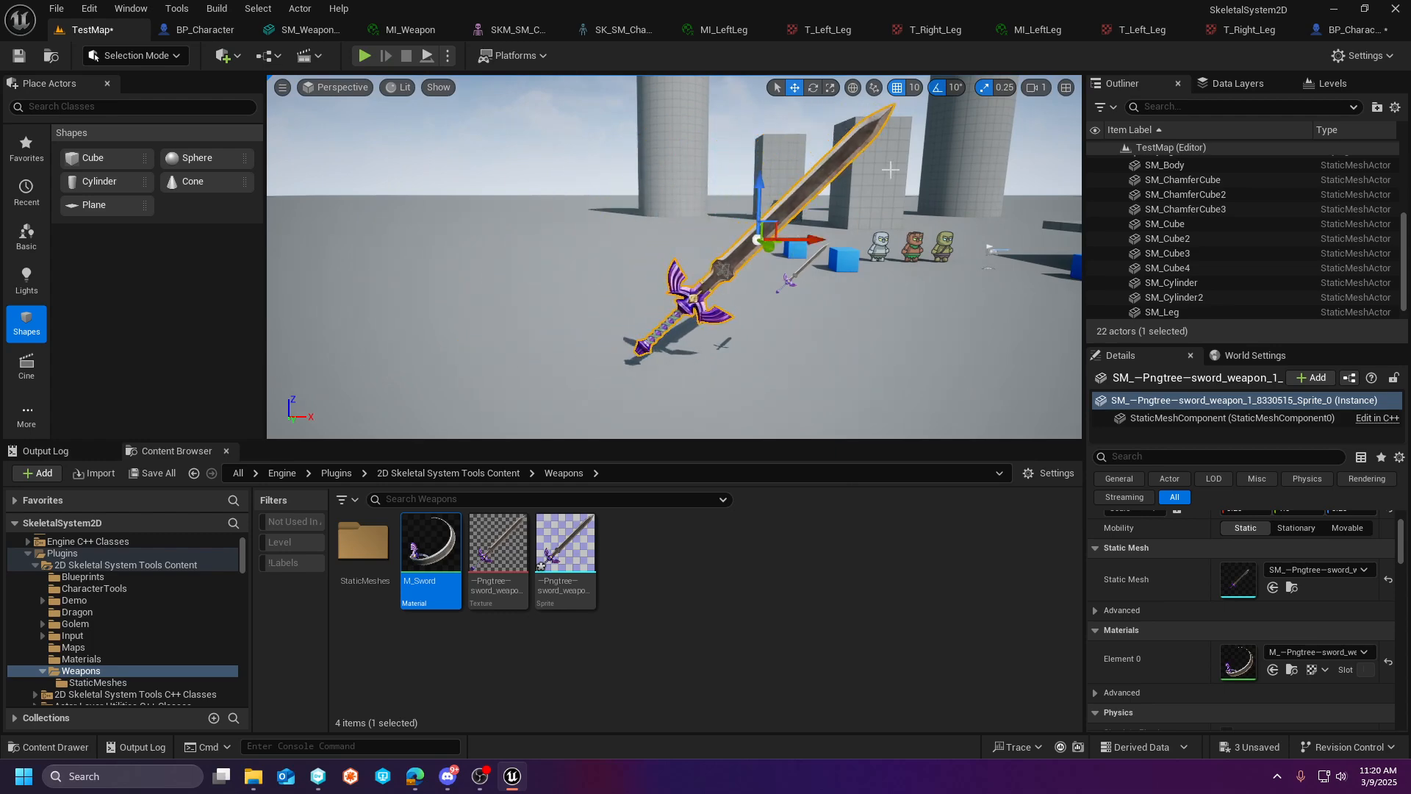
# - Set the sword mesh's scale to 0.15 on all three axes
pyautogui.scroll(2, 1264, 587)
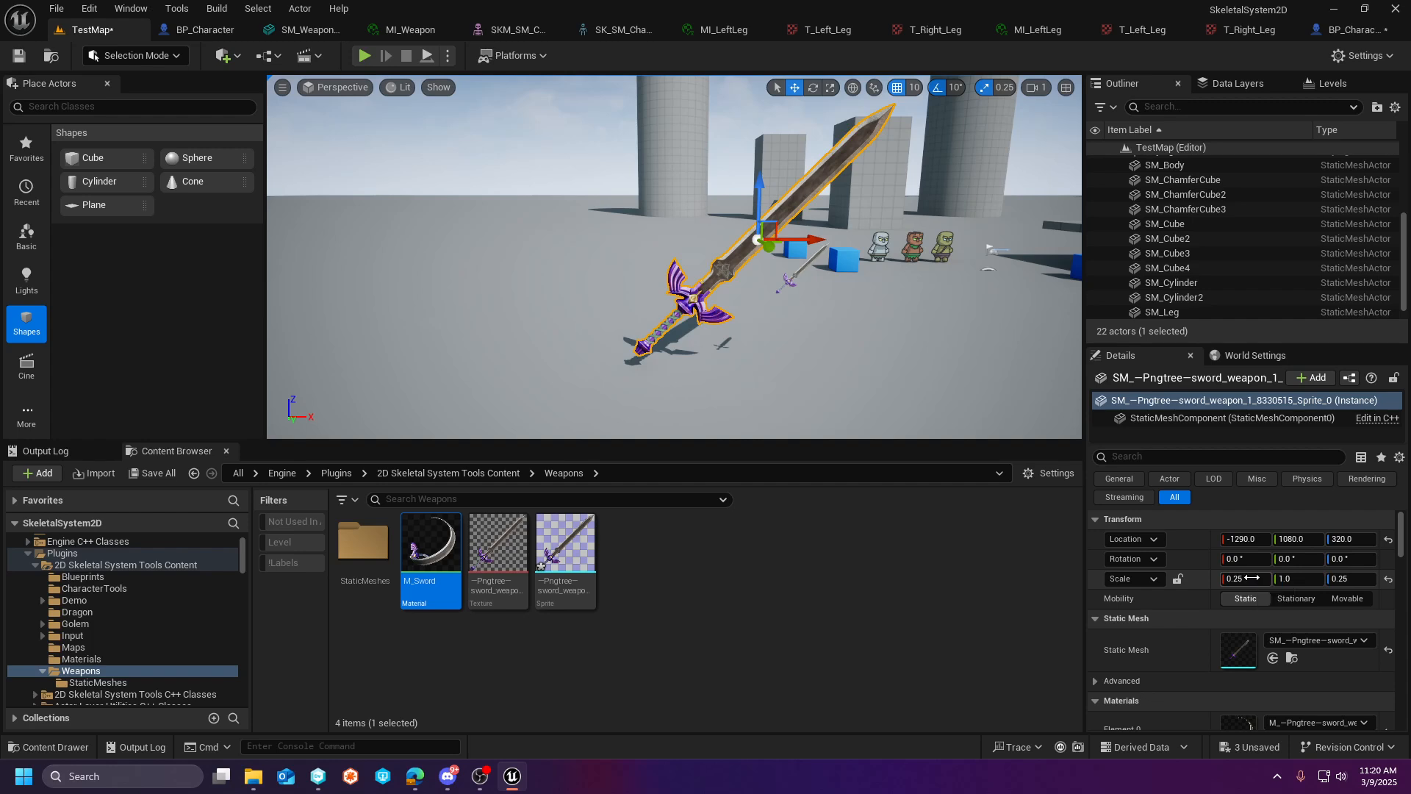
pyautogui.press('Return')
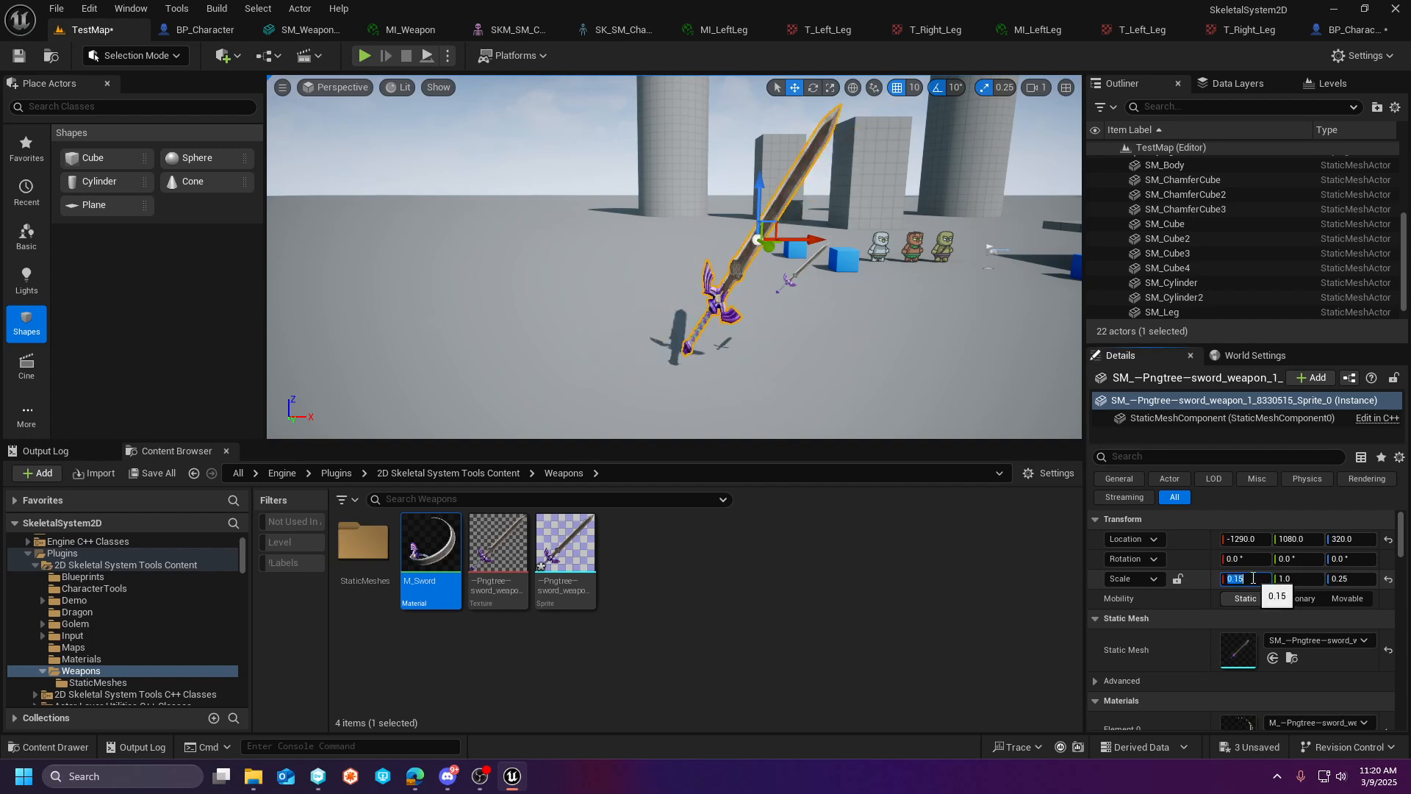
pyautogui.click(1288, 580)
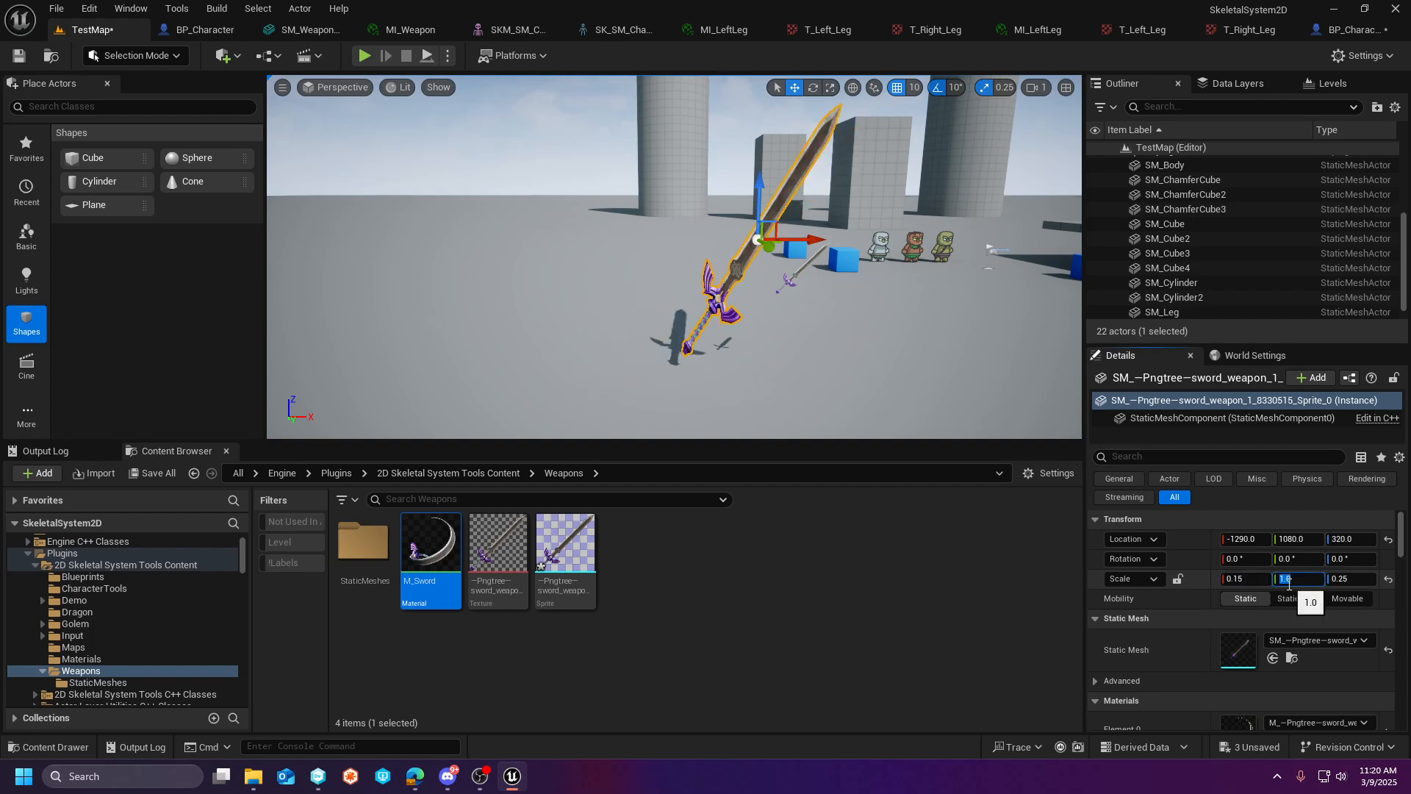
pyautogui.click(1354, 580)
pyautogui.write('.15')
pyautogui.press('Return')
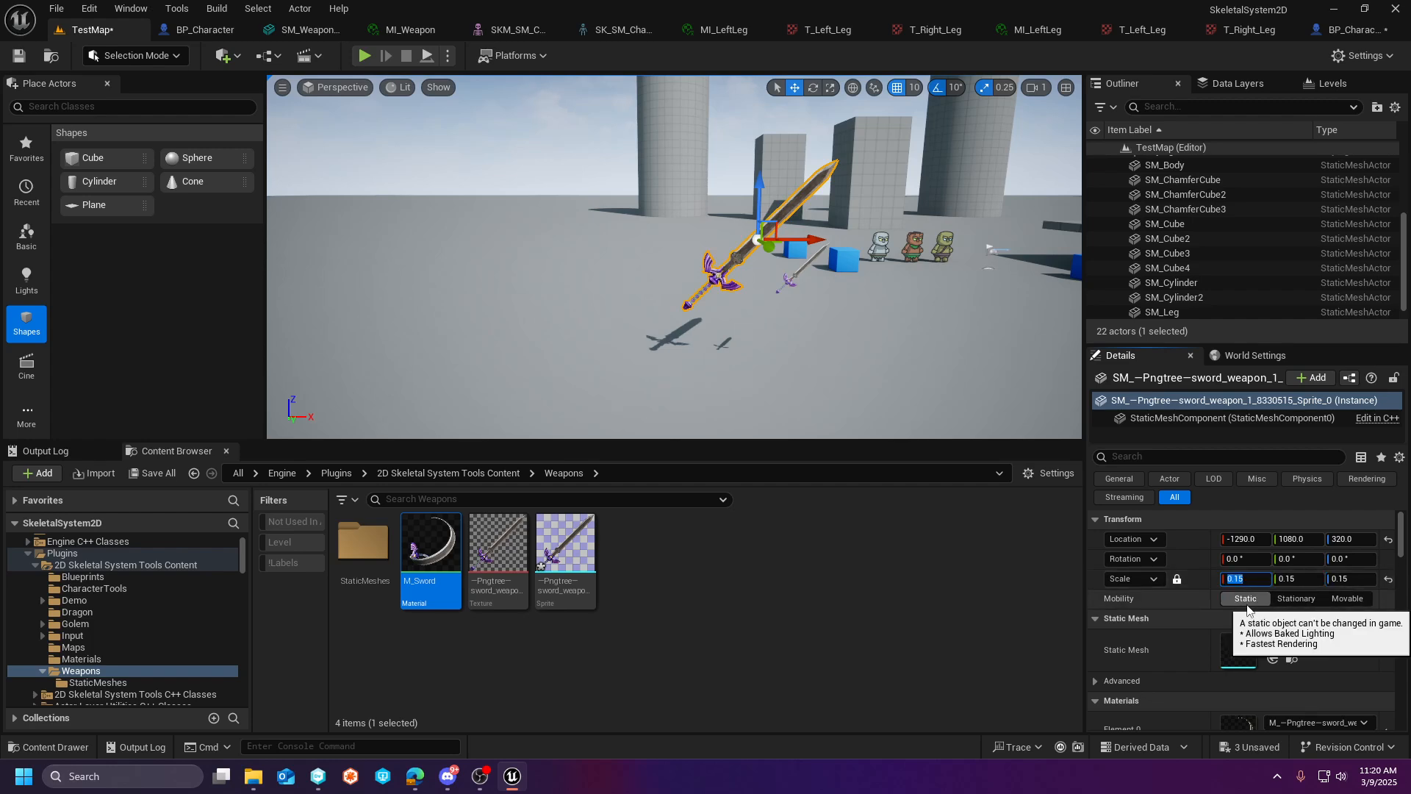
# - Lock the sword mesh's scale proportions and try uniform scales of 0.05 and 0.06 against the plane's sword
pyautogui.write('.05')
pyautogui.press('Return')
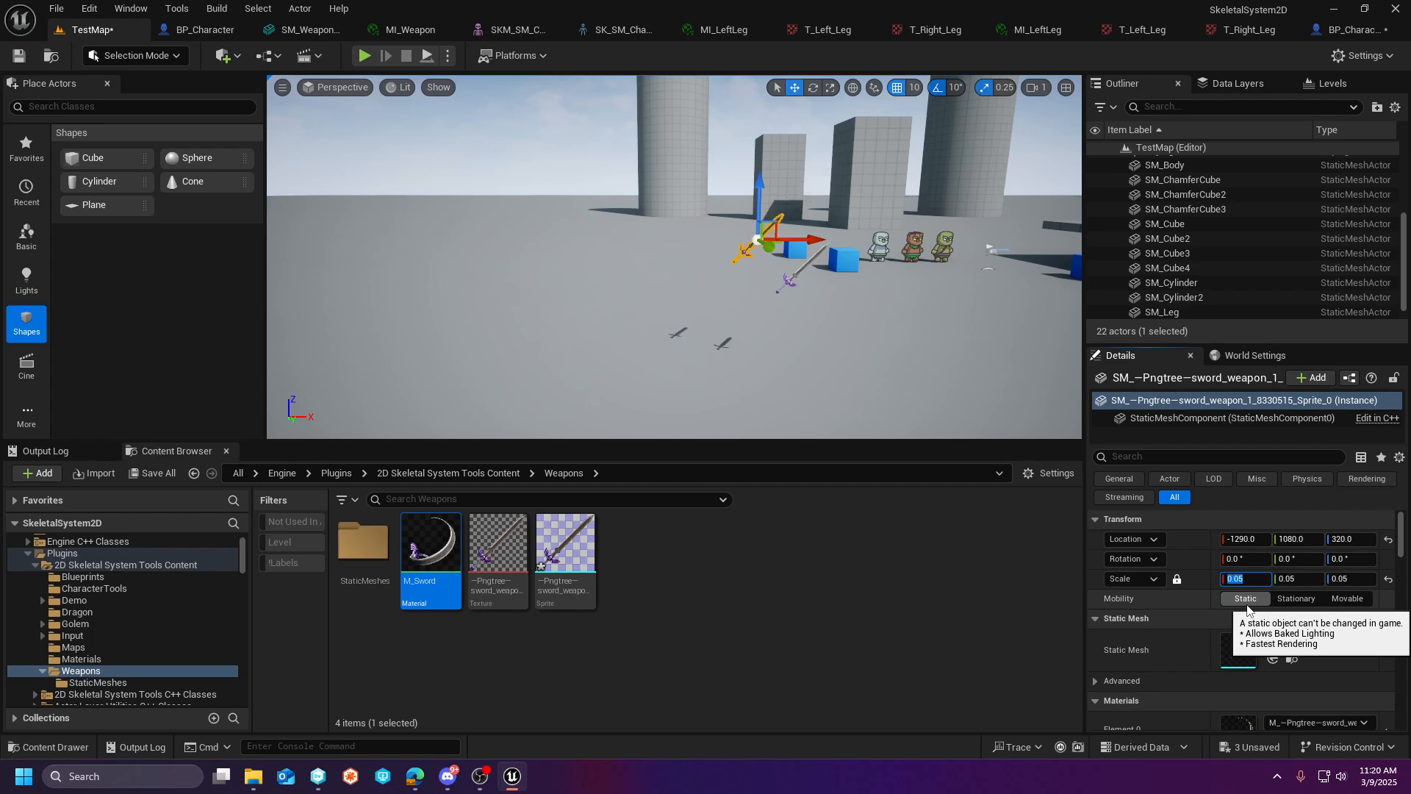
pyautogui.press('w')
pyautogui.moveTo(881, 313); pyautogui.dragTo(881, 313, button='right')
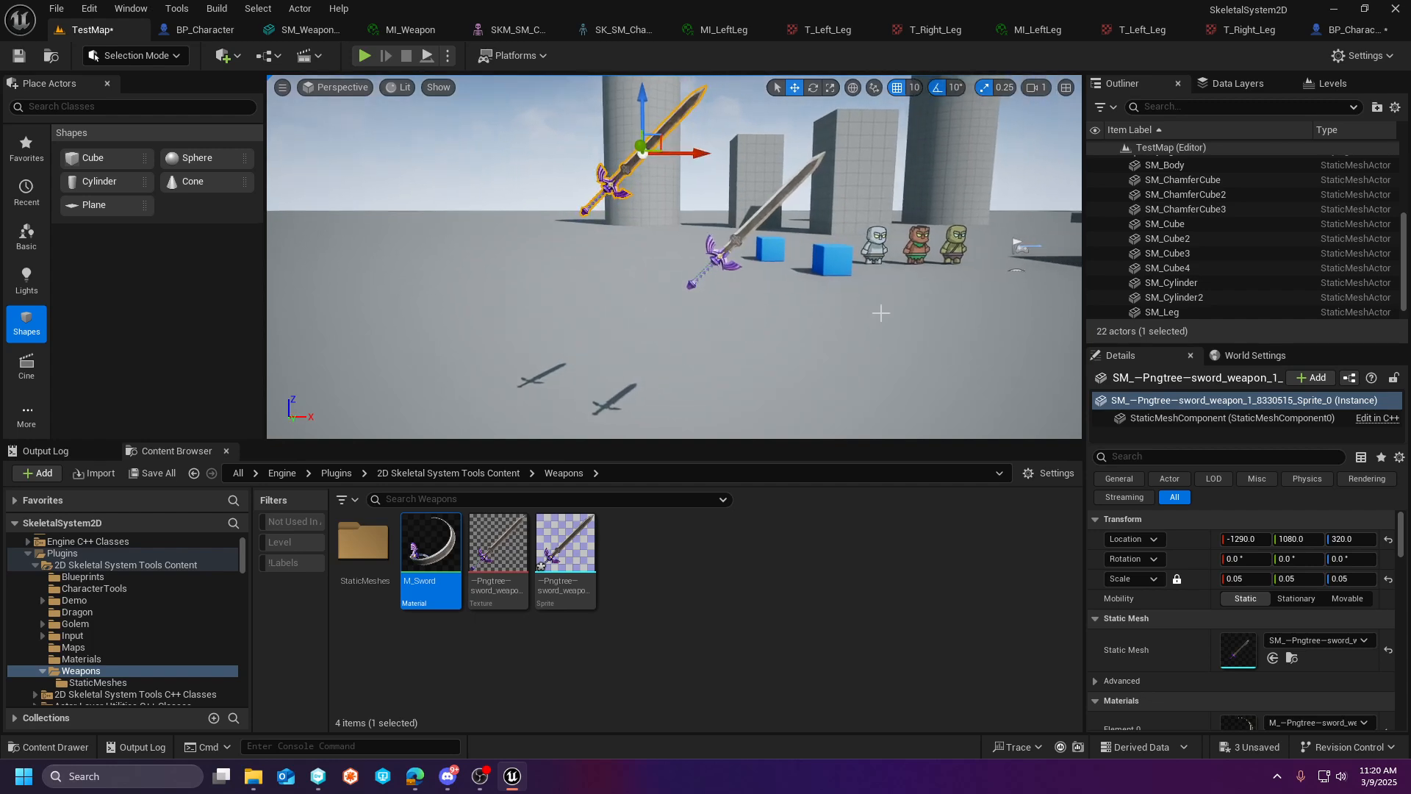
pyautogui.click(1262, 582)
pyautogui.write('.06')
pyautogui.press('Return')
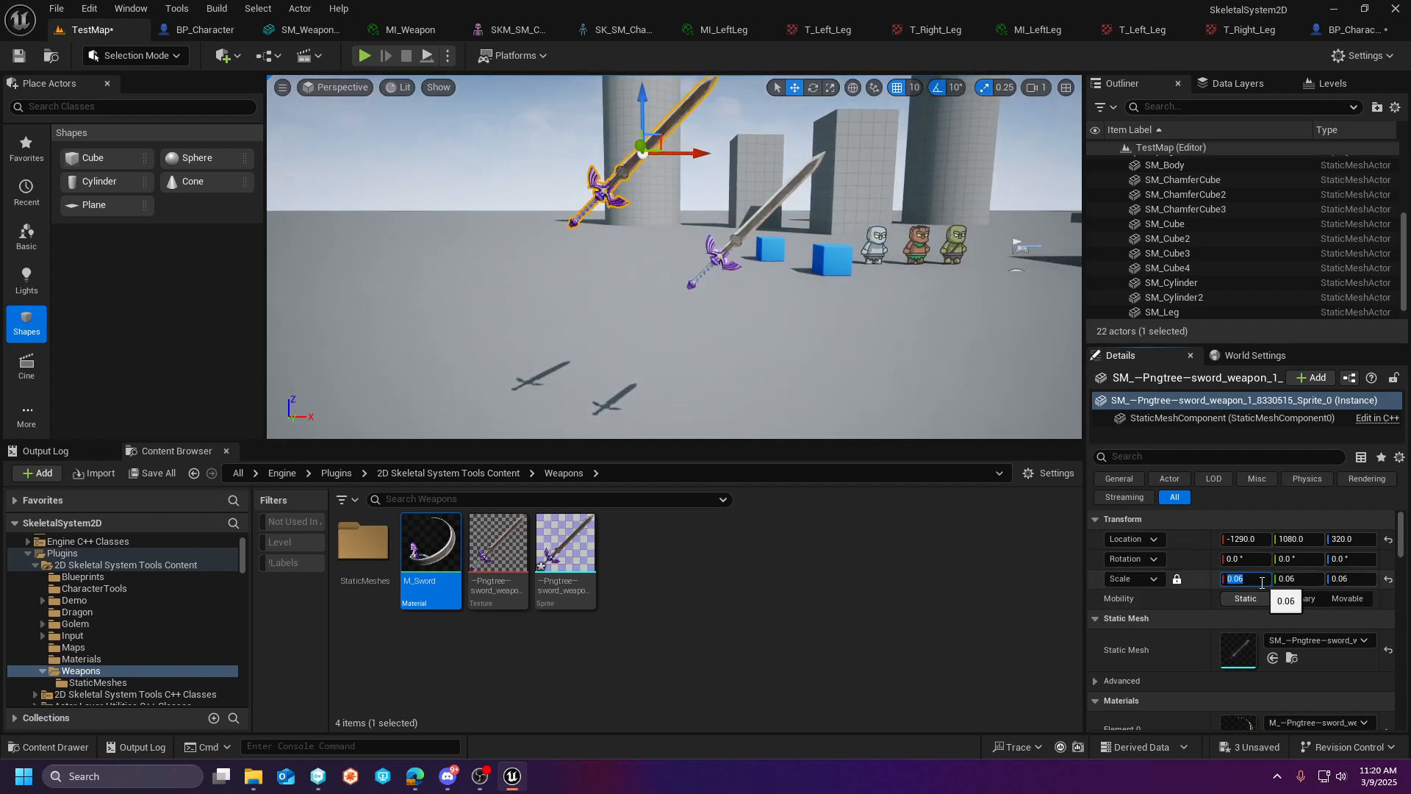
# - Move the sword-textured plane along the Y axis to 1090, nearly in line with the sword mesh
pyautogui.press('a')
pyautogui.moveTo(809, 263)
pyautogui.mouseDown(button='right')
pyautogui.moveTo(776, 305)
pyautogui.moveTo(813, 290)
pyautogui.mouseUp(button='right')
pyautogui.press('d')
pyautogui.press('w')
pyautogui.press('w')
pyautogui.click(777, 305)
pyautogui.press('d')
pyautogui.moveTo(547, 239); pyautogui.dragTo(575, 238)
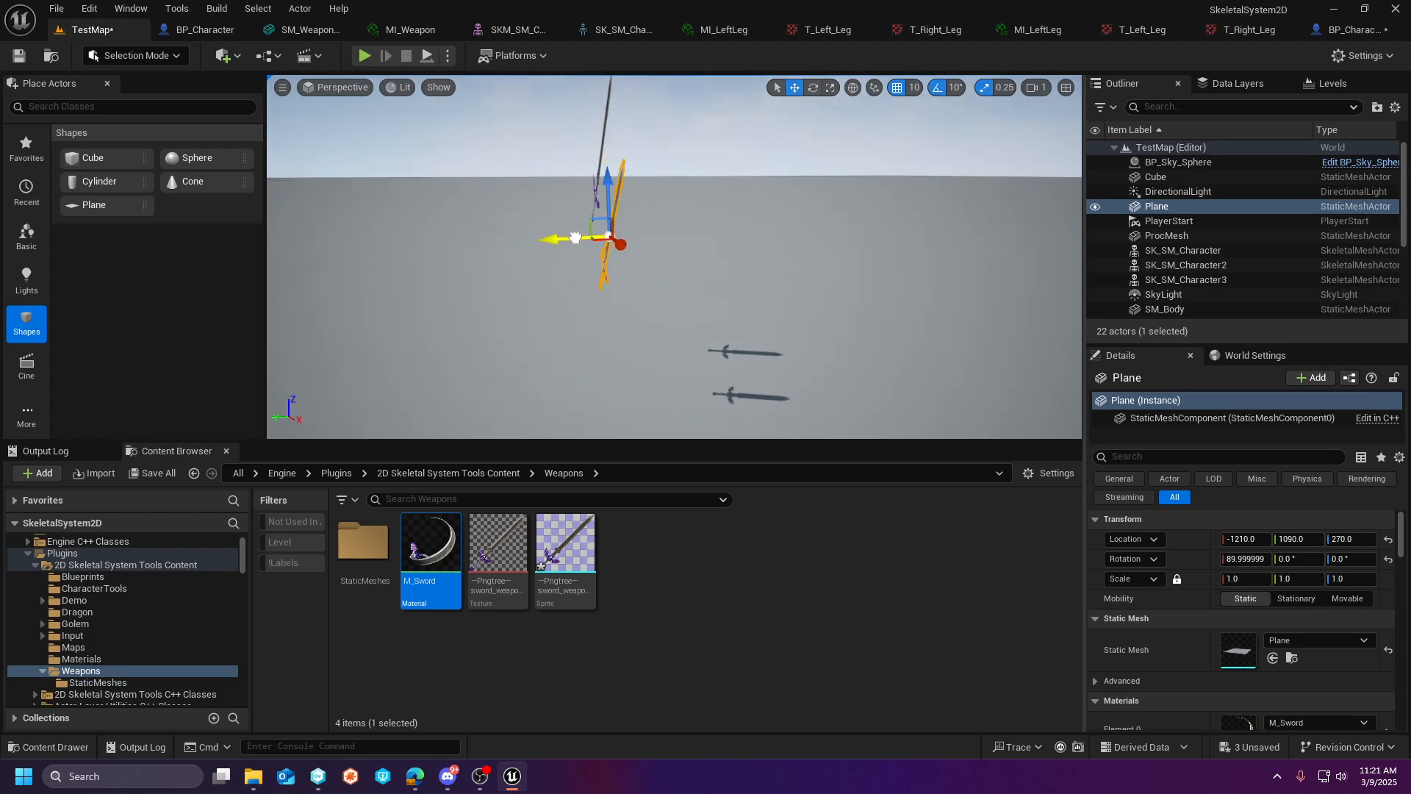
pyautogui.press('a')
pyautogui.moveTo(629, 278); pyautogui.dragTo(629, 277, button='right')
pyautogui.press('d')
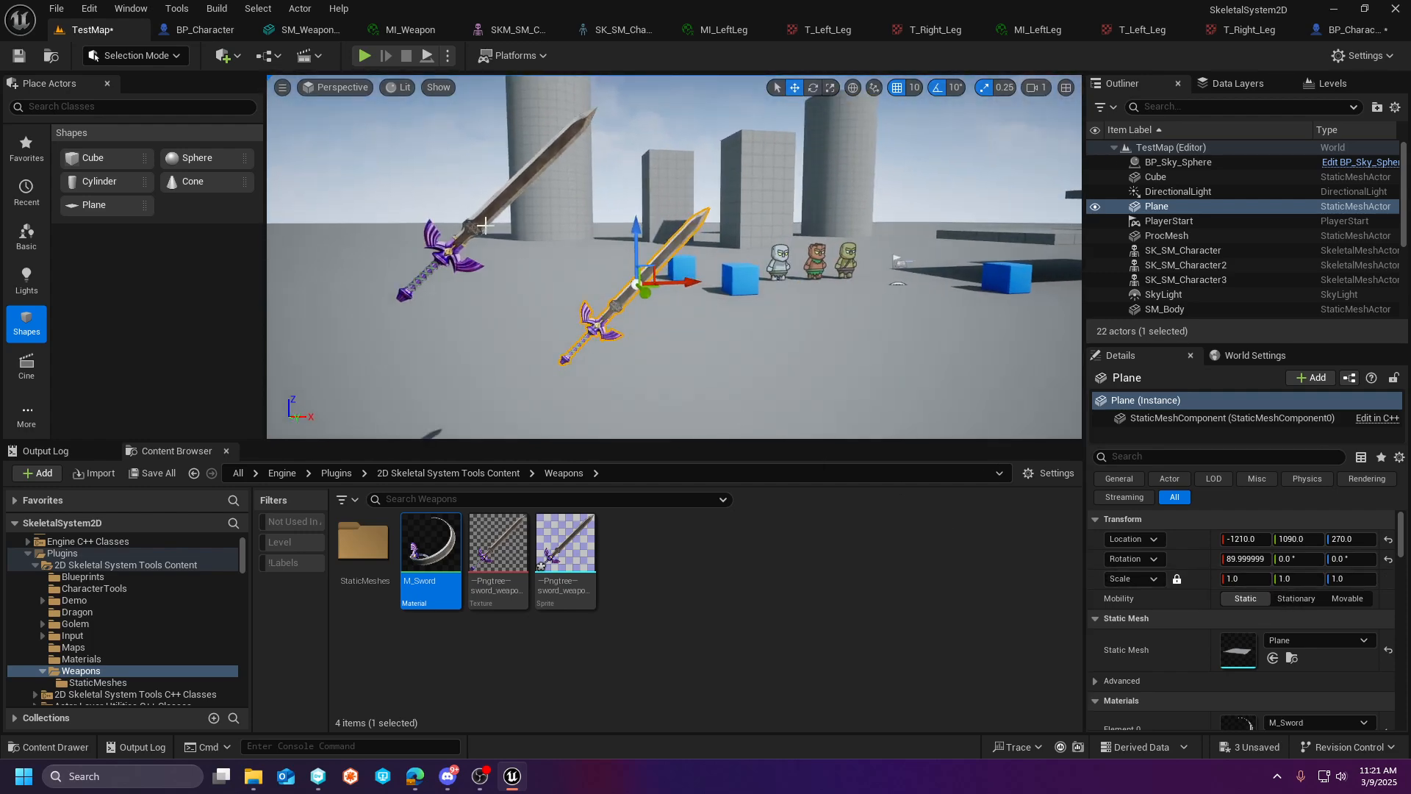
# - Fine-tune the sword mesh's uniform scale, trying 0.058 and settling on 0.056
pyautogui.click(483, 204)
pyautogui.click(1242, 585)
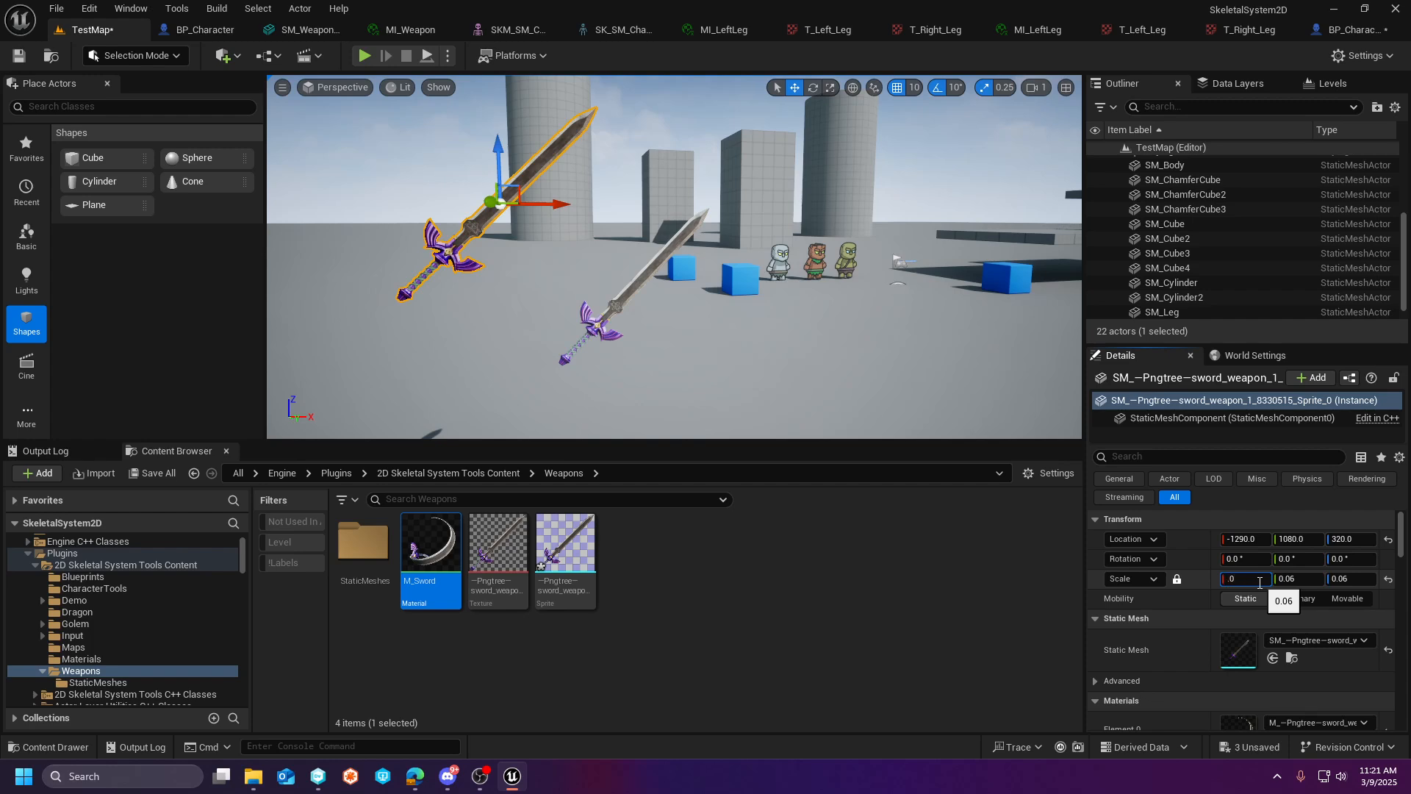
pyautogui.press('Return')
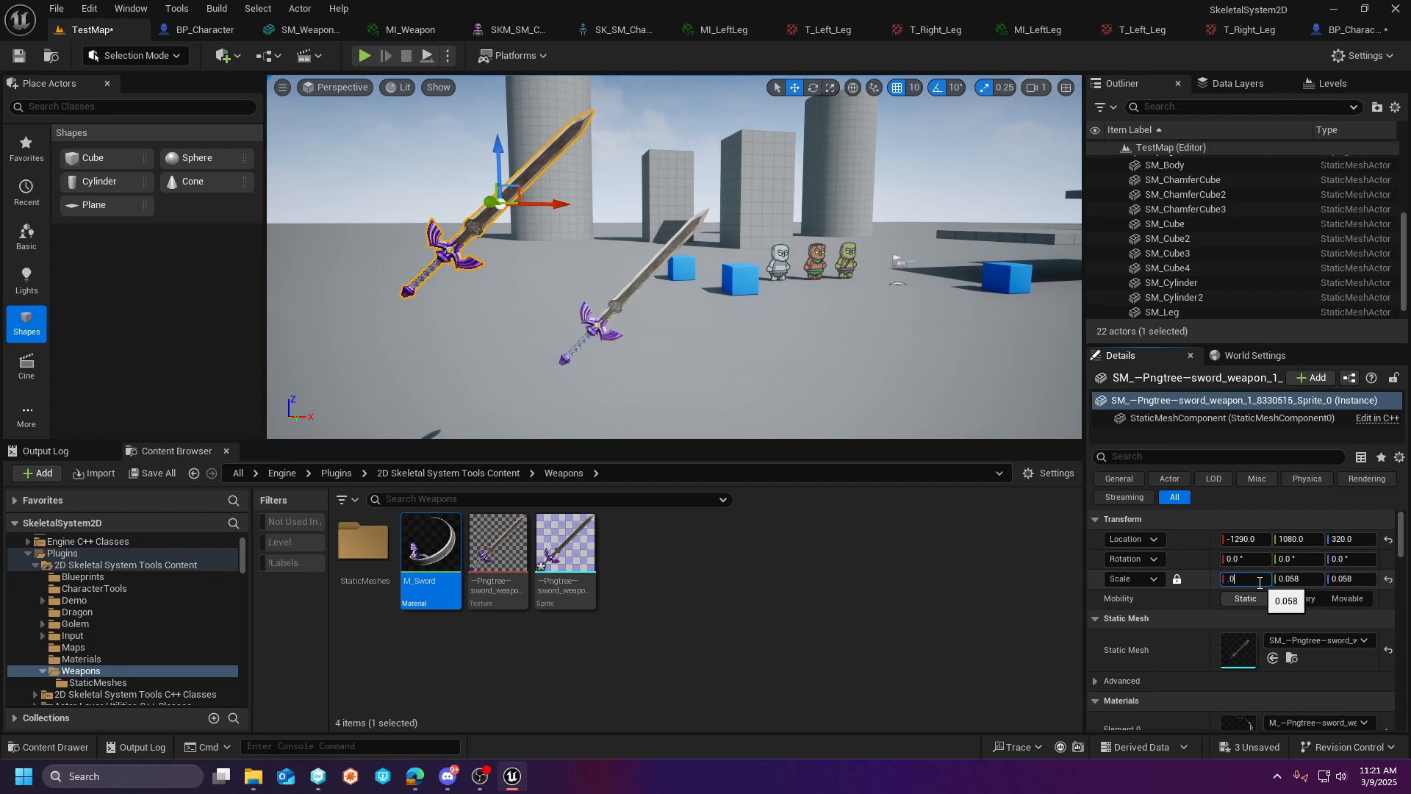
pyautogui.press('Return')
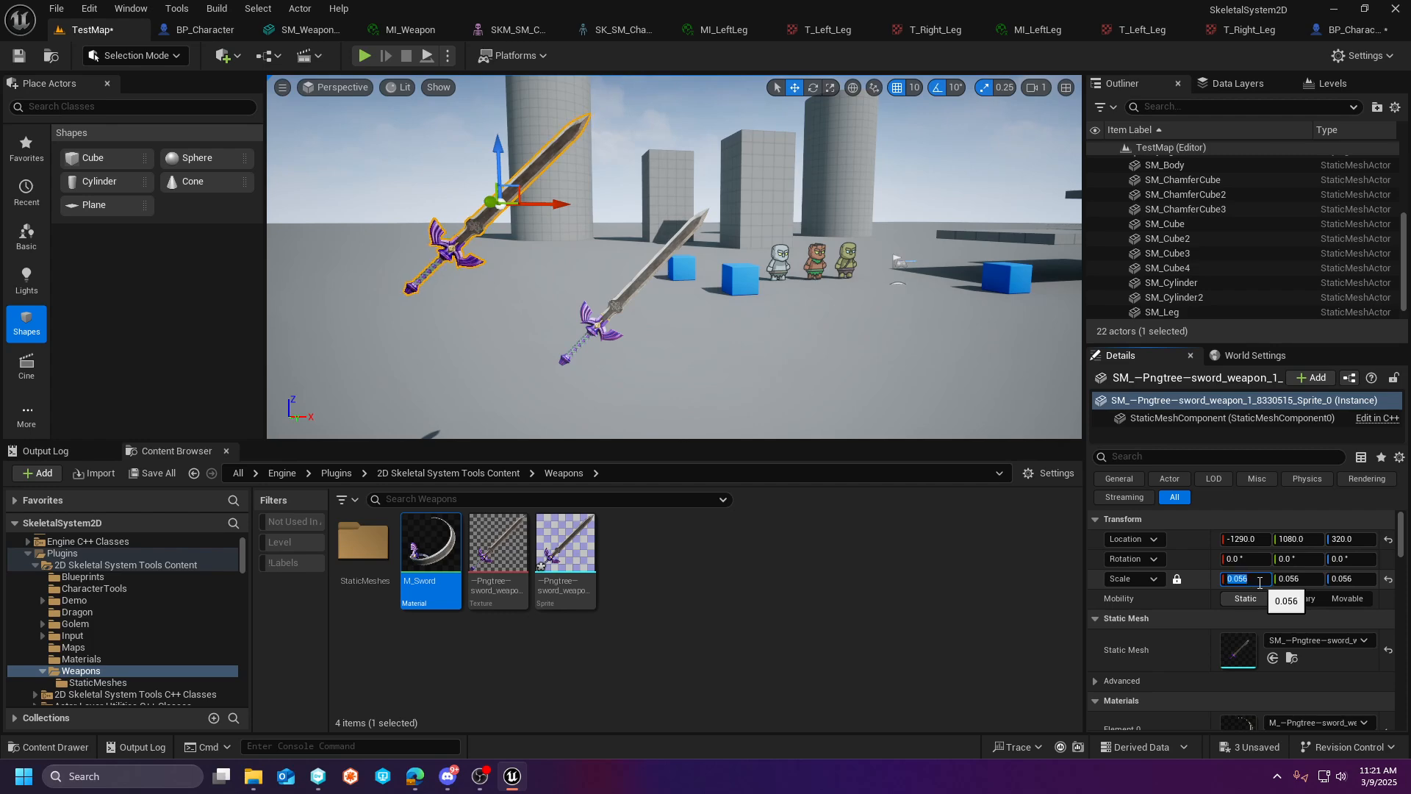
# - Delete the comparison plane from TestMap and select the sword mesh again
pyautogui.moveTo(852, 313); pyautogui.dragTo(766, 298, button='right')
pyautogui.press('d')
pyautogui.press('a')
pyautogui.click(713, 299)
pyautogui.click(721, 294)
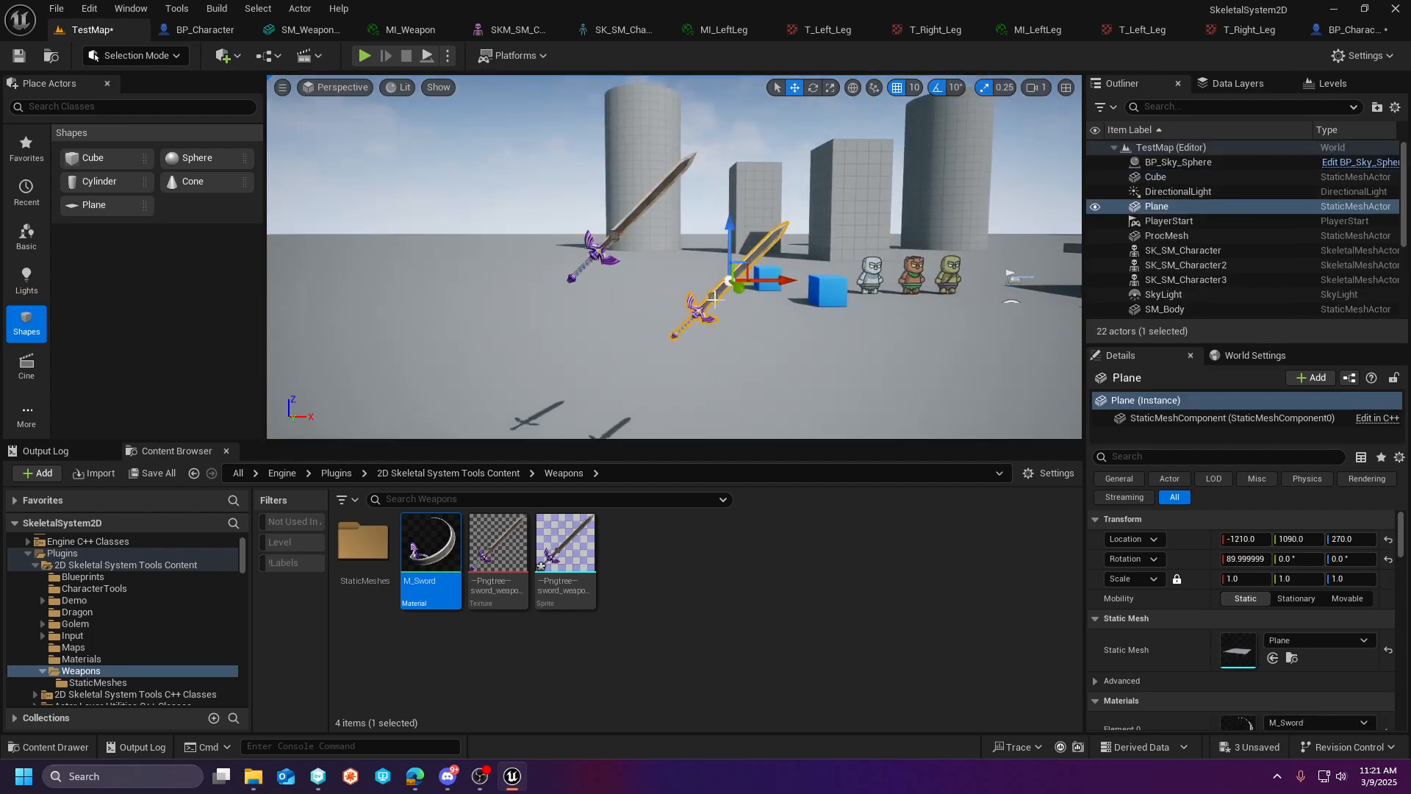
pyautogui.press('Delete')
pyautogui.click(615, 231)
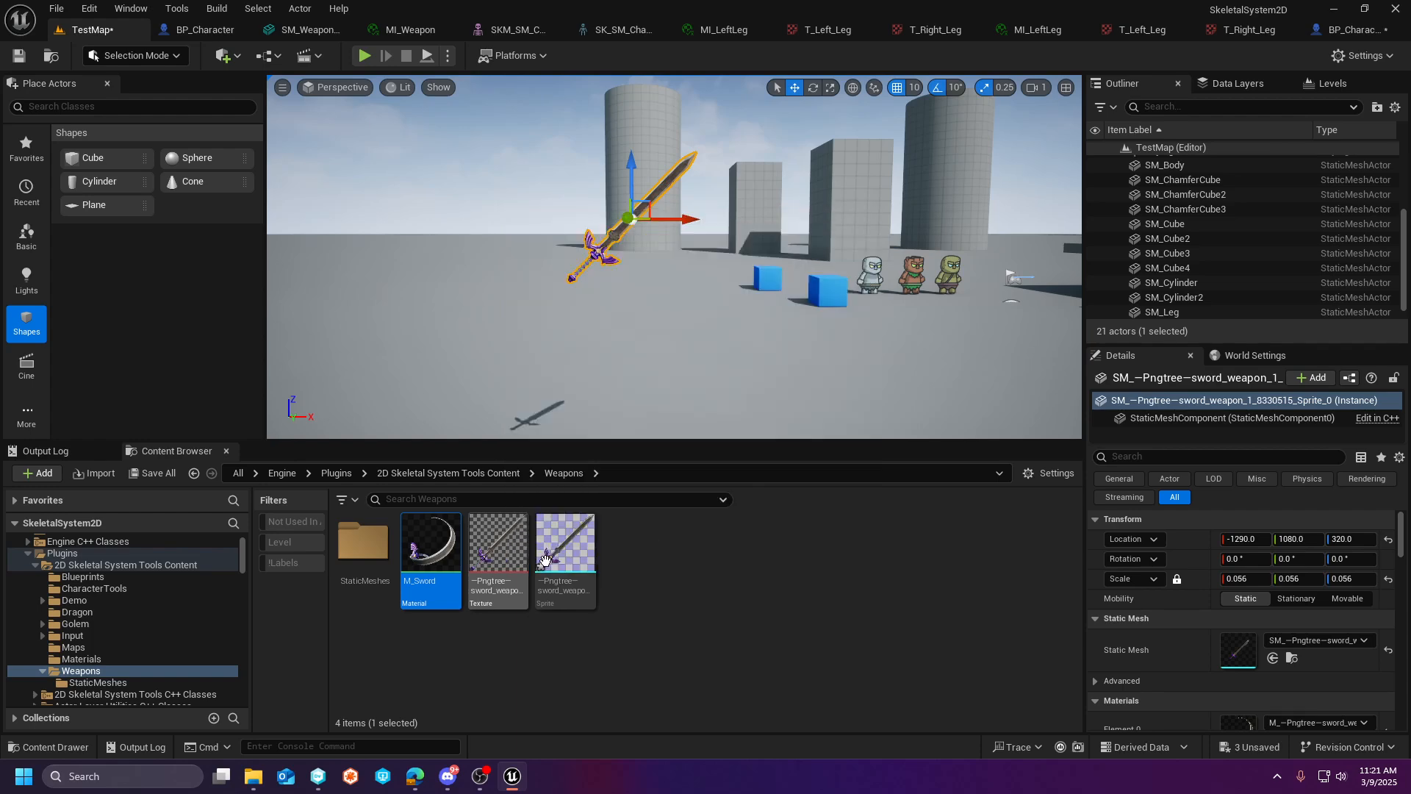
# - Open the sword static mesh from the Weapons StaticMeshes folder in the mesh editor
pyautogui.click(98, 682)
pyautogui.click(429, 545)
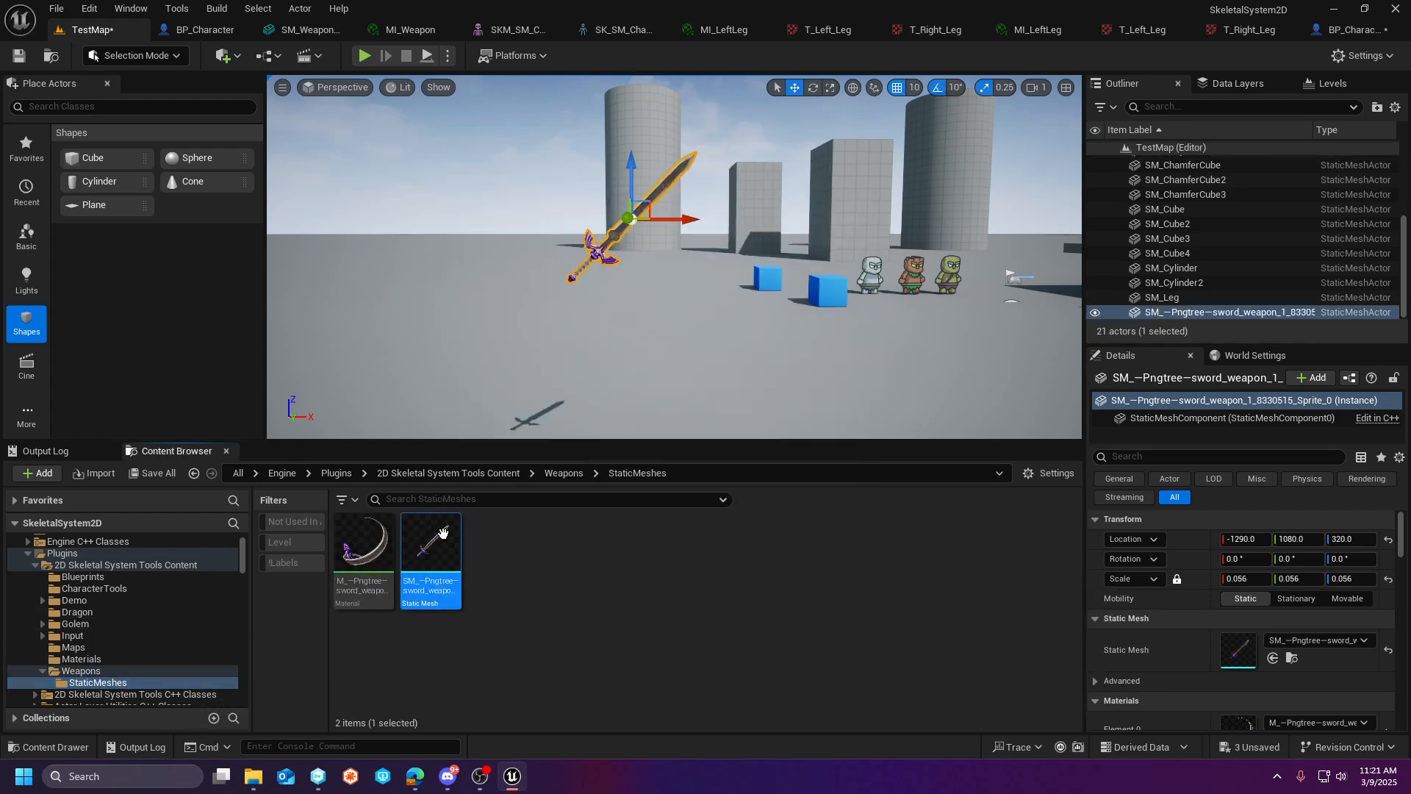
pyautogui.scroll(-5, 1250, 381)
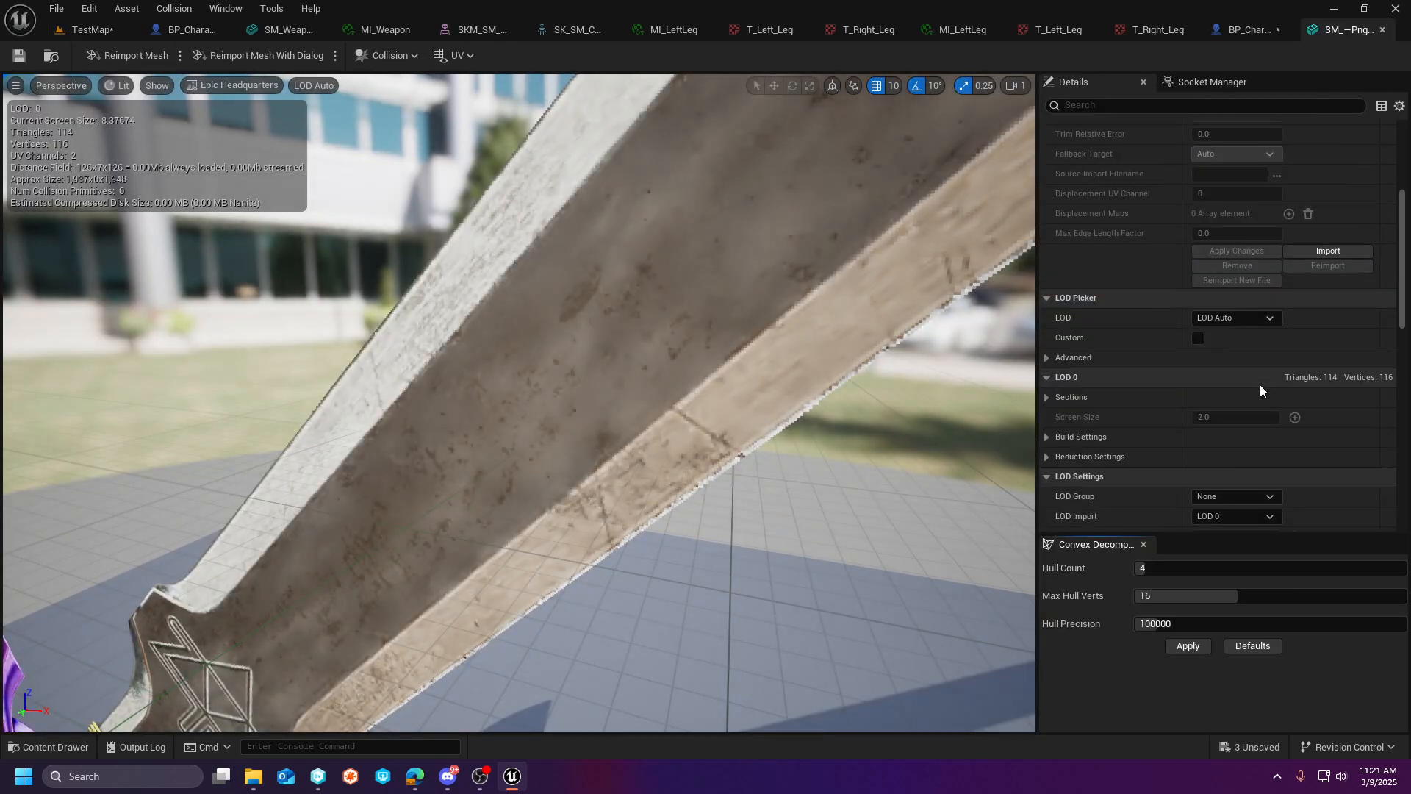
# - Examine the sword mesh's asset settings, including the advanced General Settings, for a way to change its size
pyautogui.scroll(-10, 1259, 388)
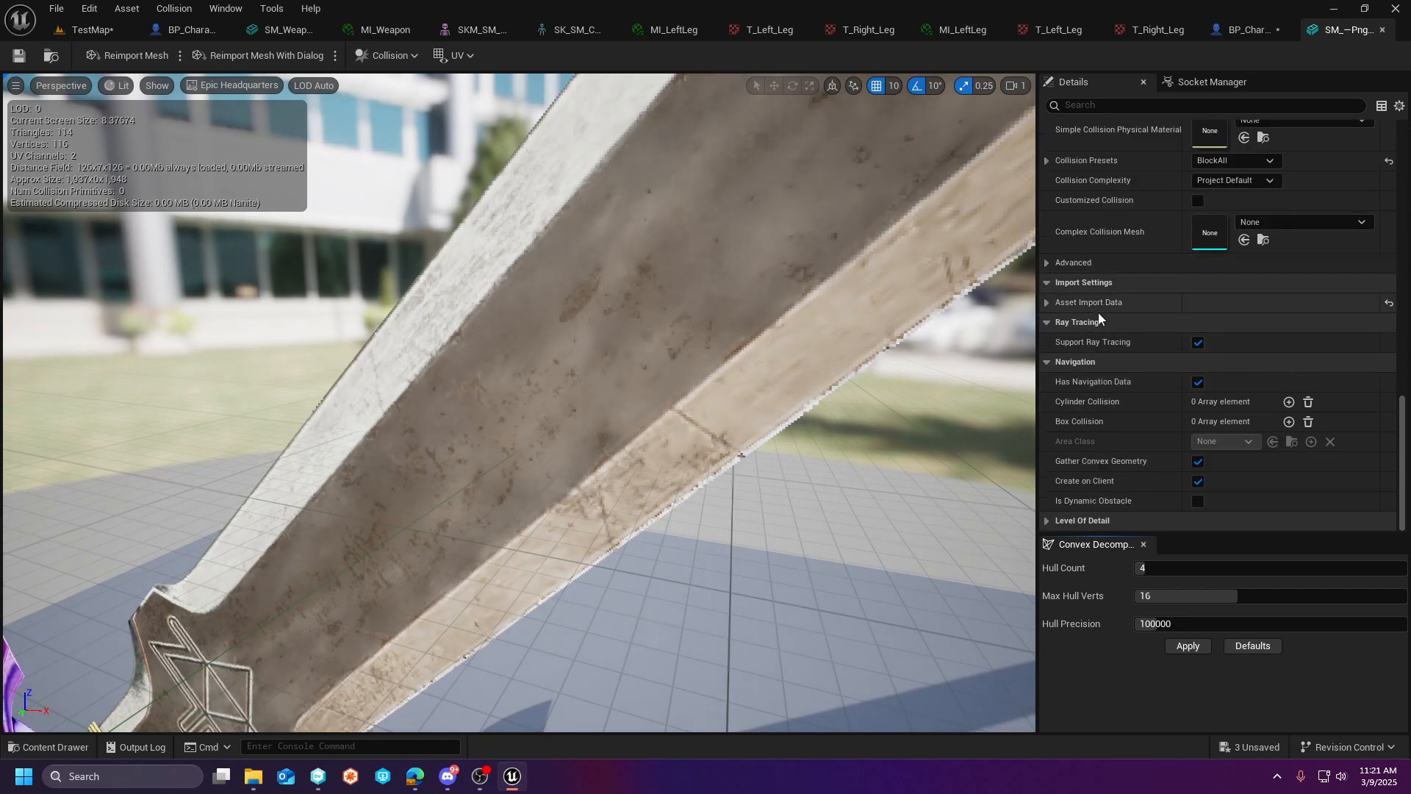
pyautogui.scroll(3, 1101, 314)
pyautogui.scroll(2, 1102, 318)
pyautogui.click(1074, 324)
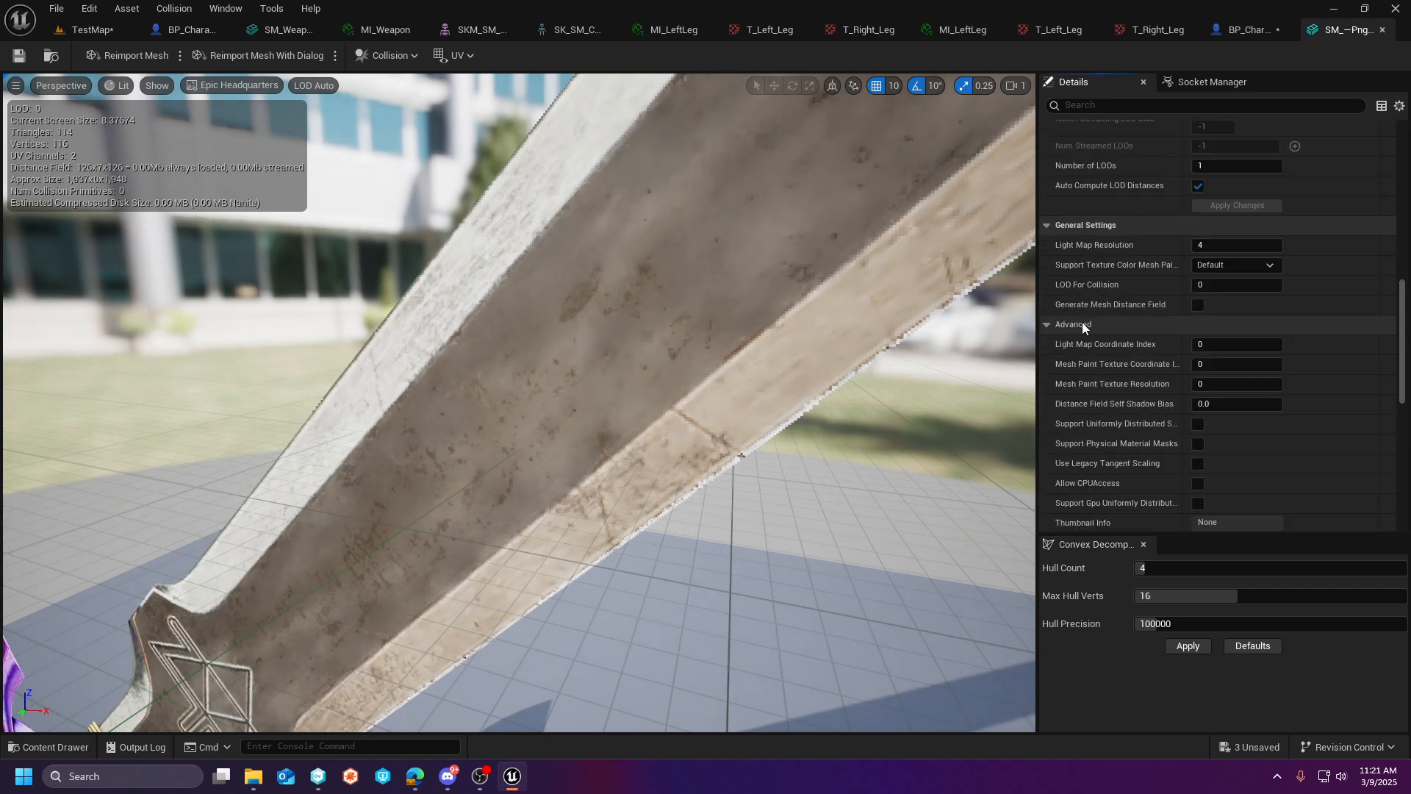
pyautogui.scroll(-2, 1158, 334)
pyautogui.scroll(-1, 1159, 334)
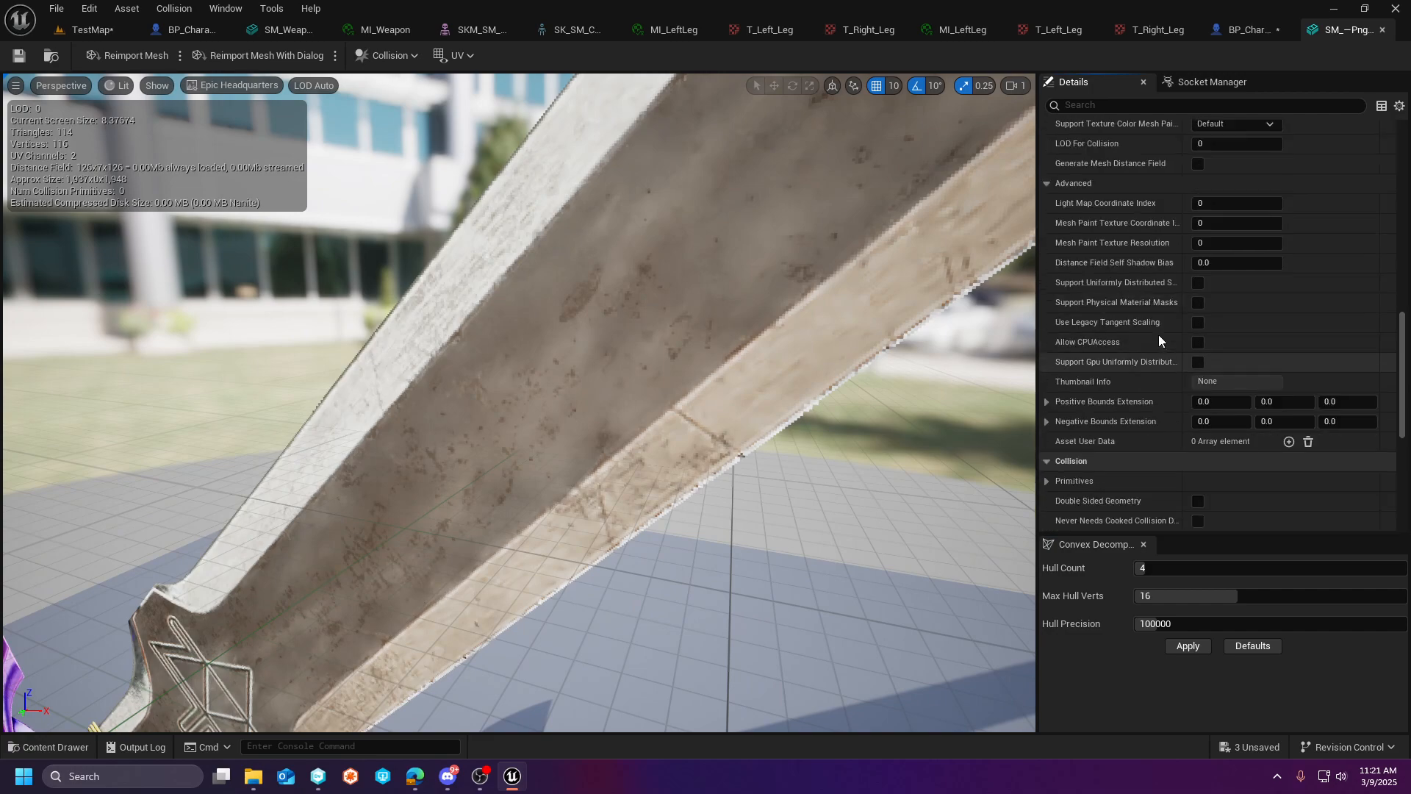
pyautogui.scroll(3, 1158, 335)
pyautogui.scroll(1, 1158, 335)
pyautogui.scroll(2, 1158, 335)
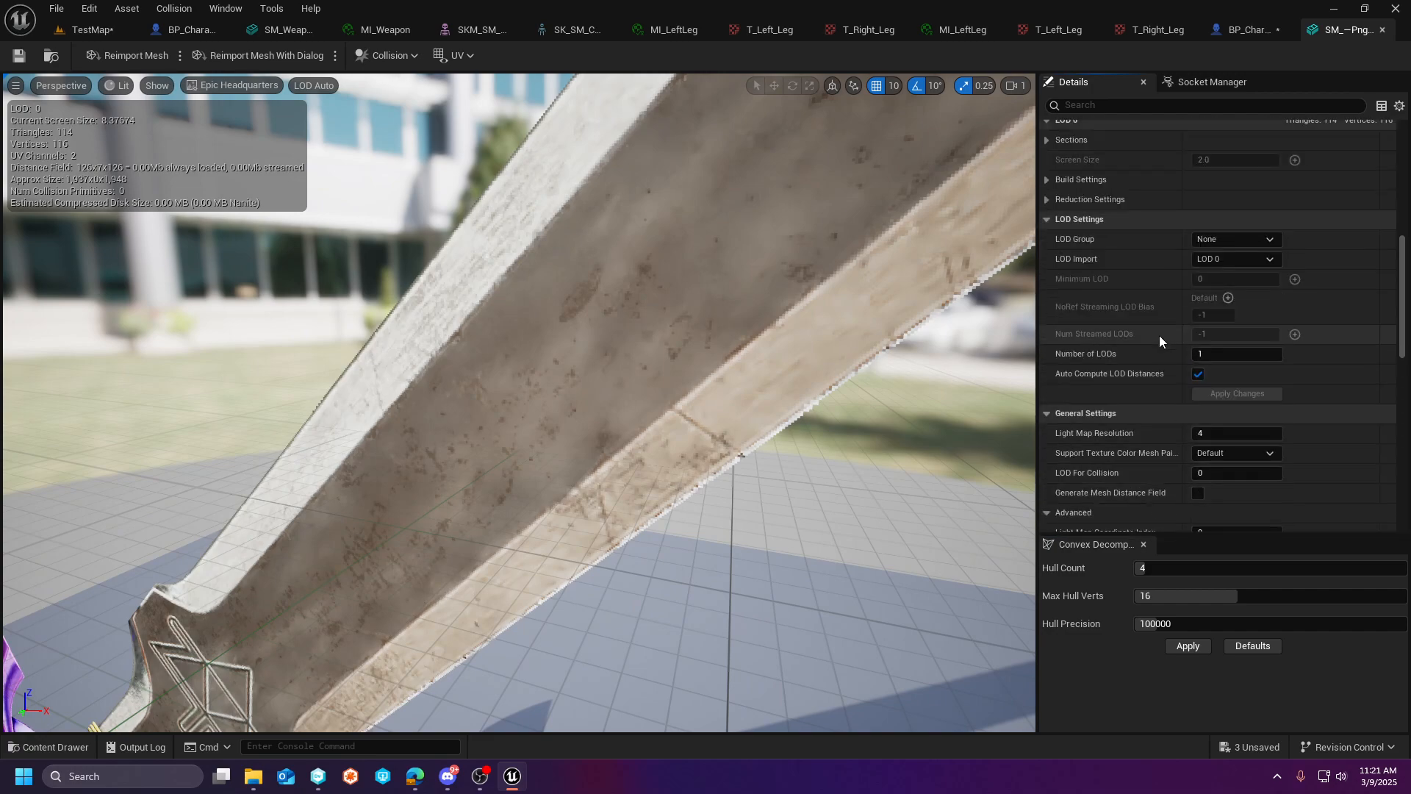
# - Set the LOD 0 build scale to 0.056 on all three axes, apply the changes and save the mesh
pyautogui.click(1048, 181)
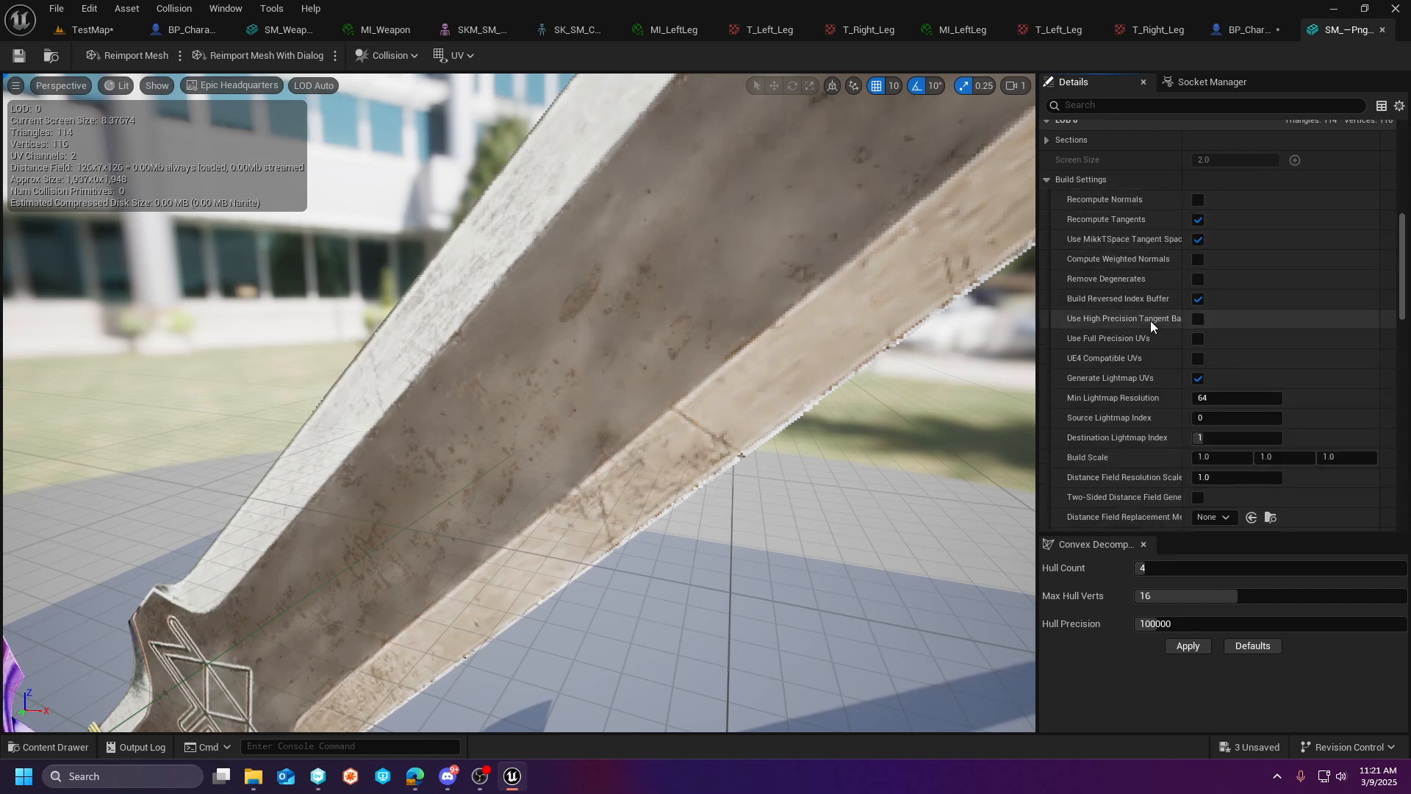
pyautogui.scroll(-2, 1150, 320)
pyautogui.click(1209, 363)
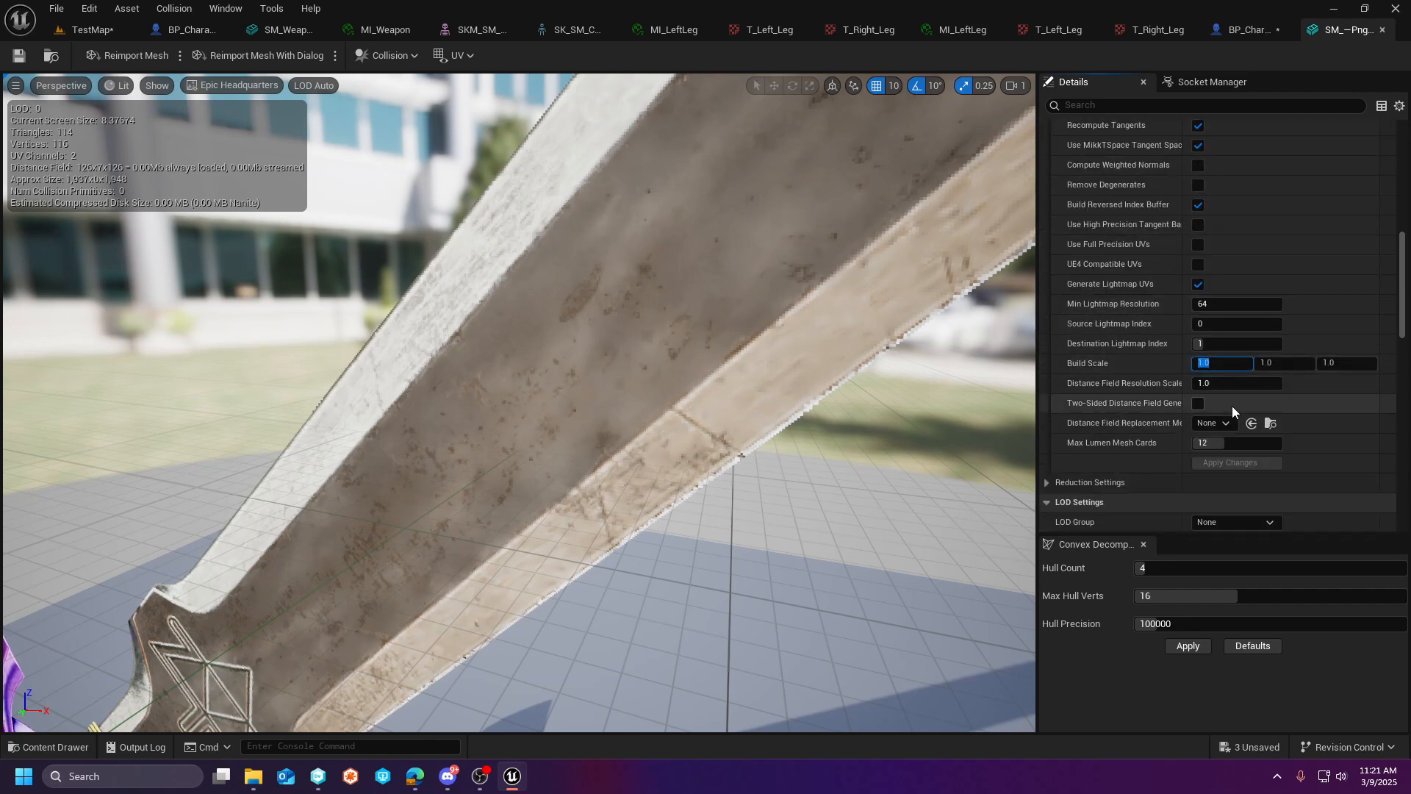
pyautogui.press('BackSpace')
pyautogui.write('.056')
pyautogui.press('Tab')
pyautogui.press('BackSpace')
pyautogui.write('.056')
pyautogui.press('Tab')
pyautogui.press('BackSpace')
pyautogui.write('.056')
pyautogui.press('Tab')
pyautogui.click(1228, 462)
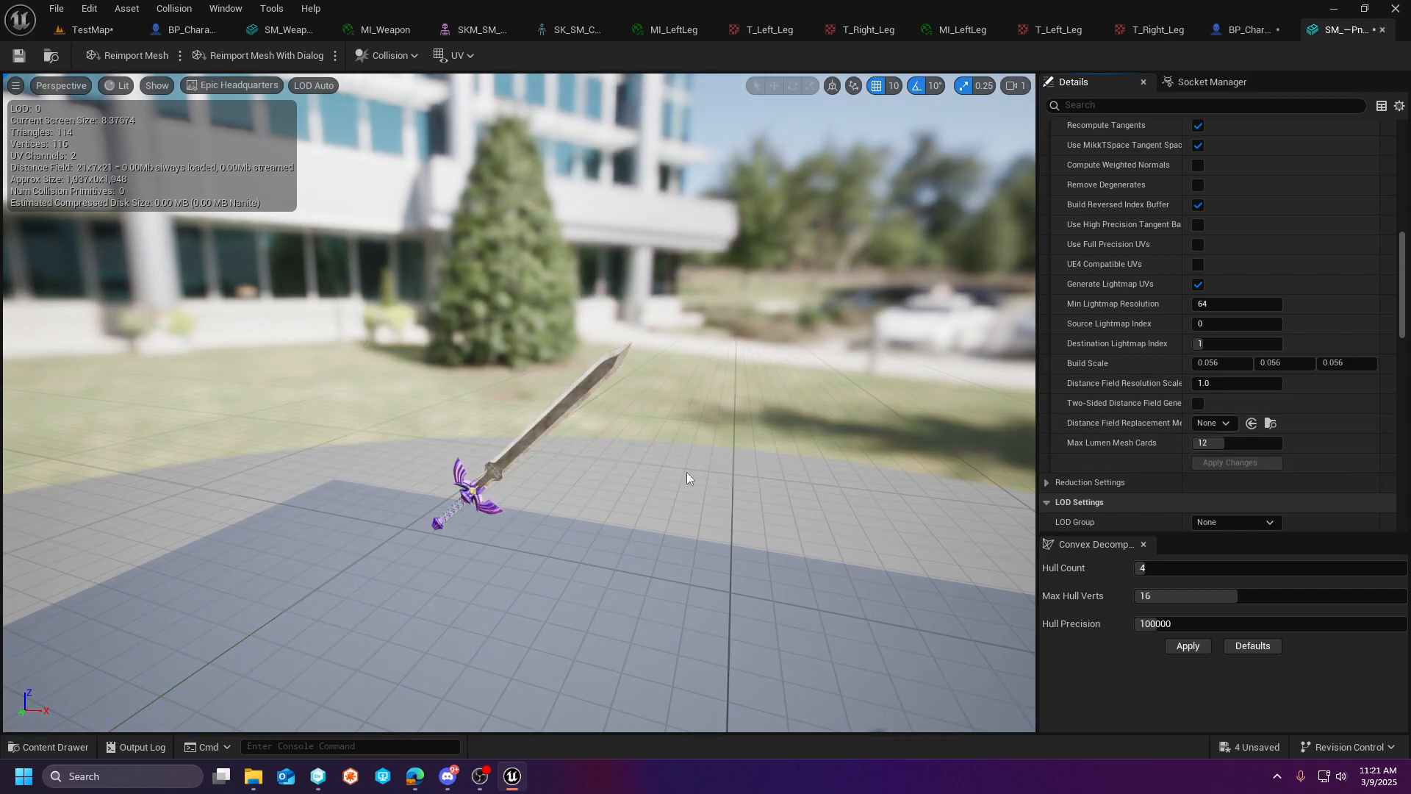
pyautogui.click(27, 57)
# - Return to TestMap and reset the placed sword's scale to its default of 1.0
pyautogui.click(91, 29)
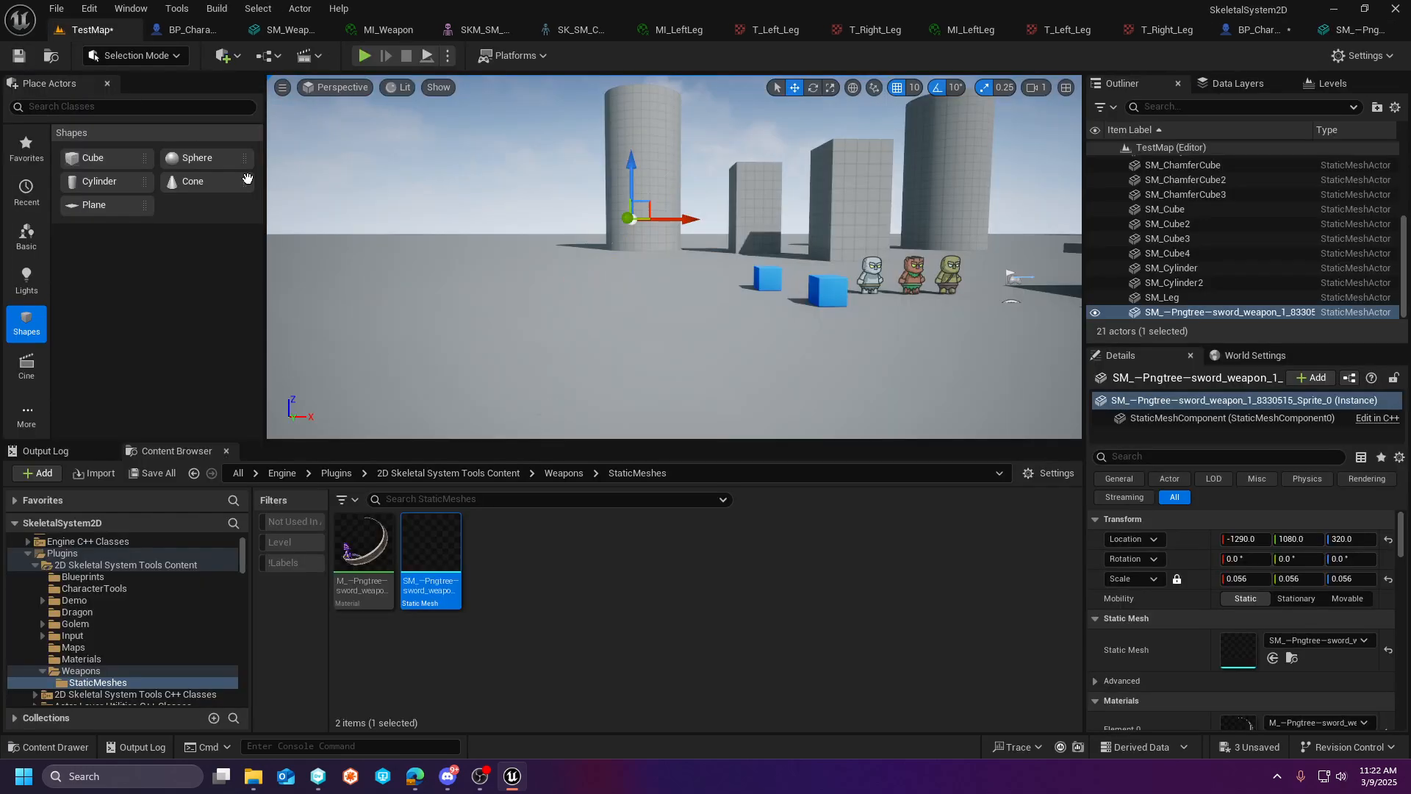
pyautogui.moveTo(723, 213)
pyautogui.mouseDown(button='right')
pyautogui.moveTo(718, 169)
pyautogui.moveTo(723, 213)
pyautogui.mouseUp(button='right')
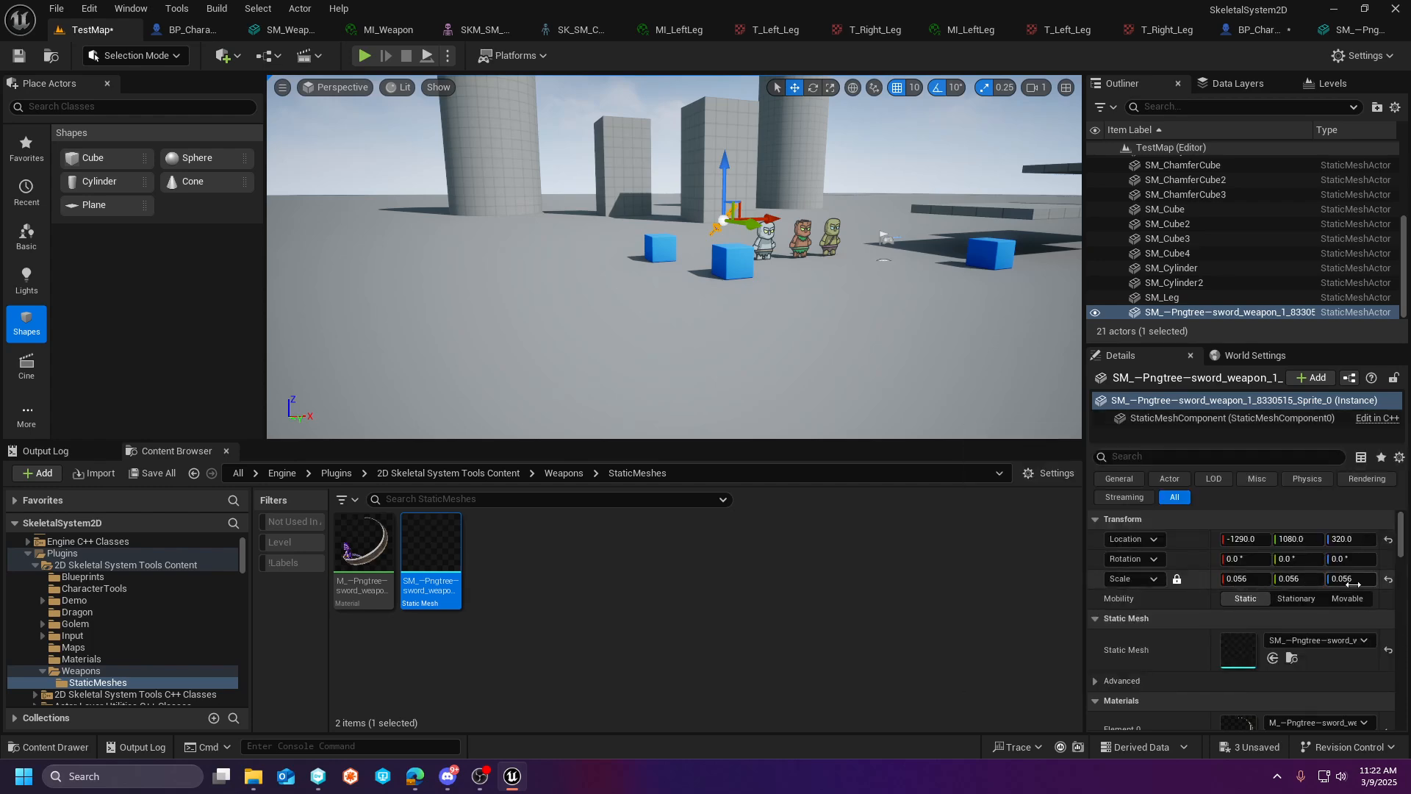
pyautogui.click(1388, 580)
# - Move the sword in TestMap over to the three characters, to about X -380, Y 310
pyautogui.moveTo(643, 230)
pyautogui.mouseDown(button='right')
pyautogui.moveTo(588, 213)
pyautogui.moveTo(643, 230)
pyautogui.mouseUp(button='right')
pyautogui.press('s')
pyautogui.moveTo(670, 261); pyautogui.dragTo(1062, 263)
pyautogui.moveTo(855, 262); pyautogui.dragTo(977, 267, button='right')
pyautogui.moveTo(766, 233); pyautogui.dragTo(521, 226)
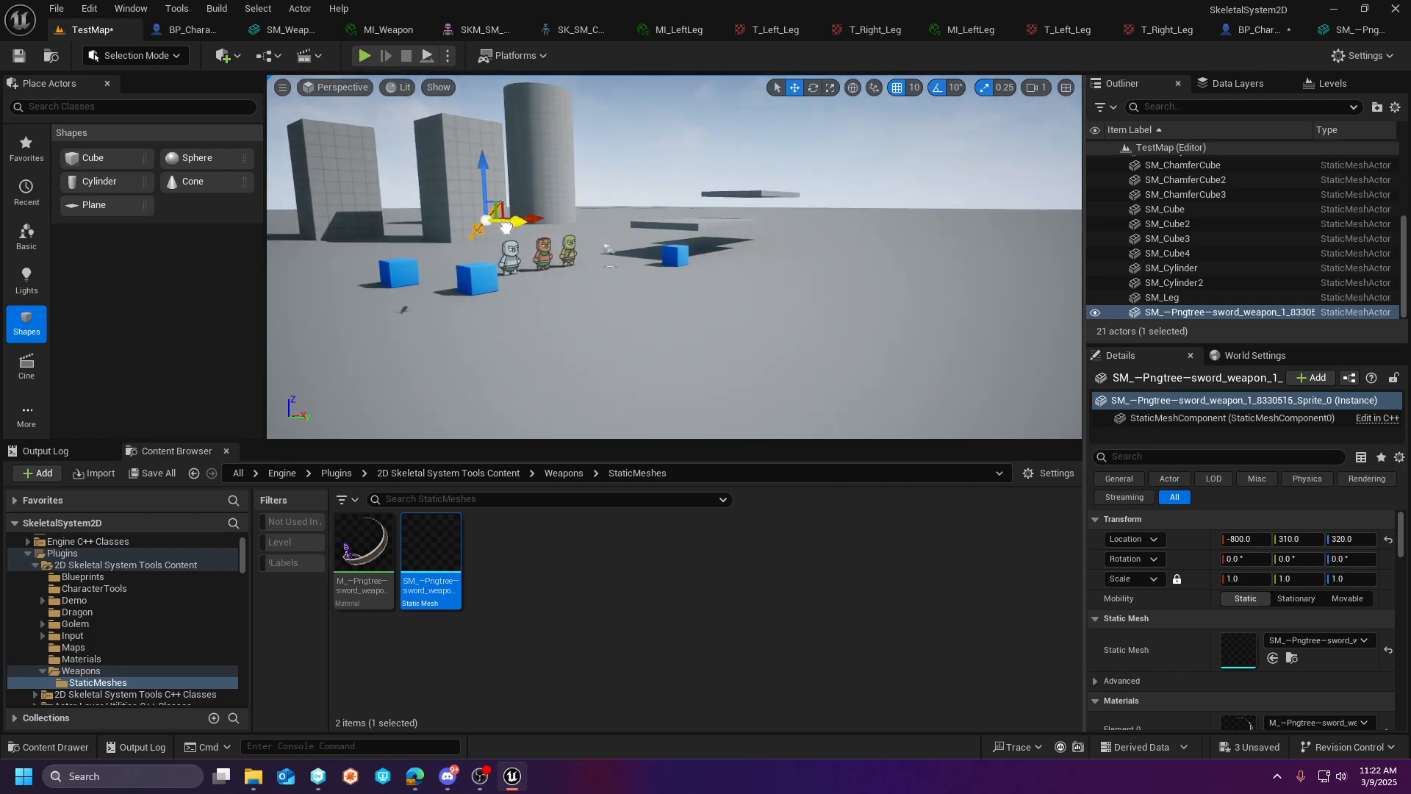
pyautogui.moveTo(576, 267); pyautogui.dragTo(489, 352, button='right')
pyautogui.press('w')
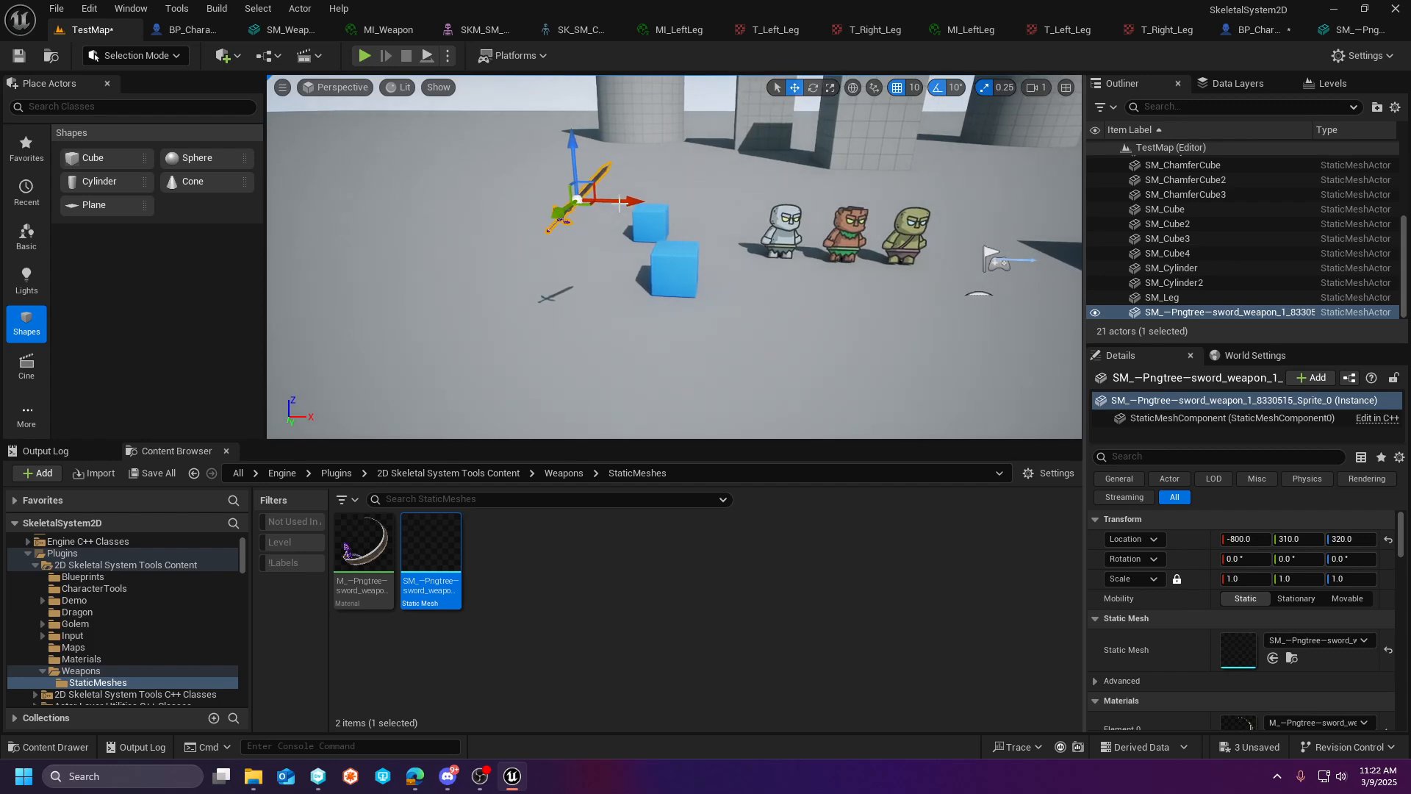
pyautogui.moveTo(628, 208); pyautogui.dragTo(888, 224)
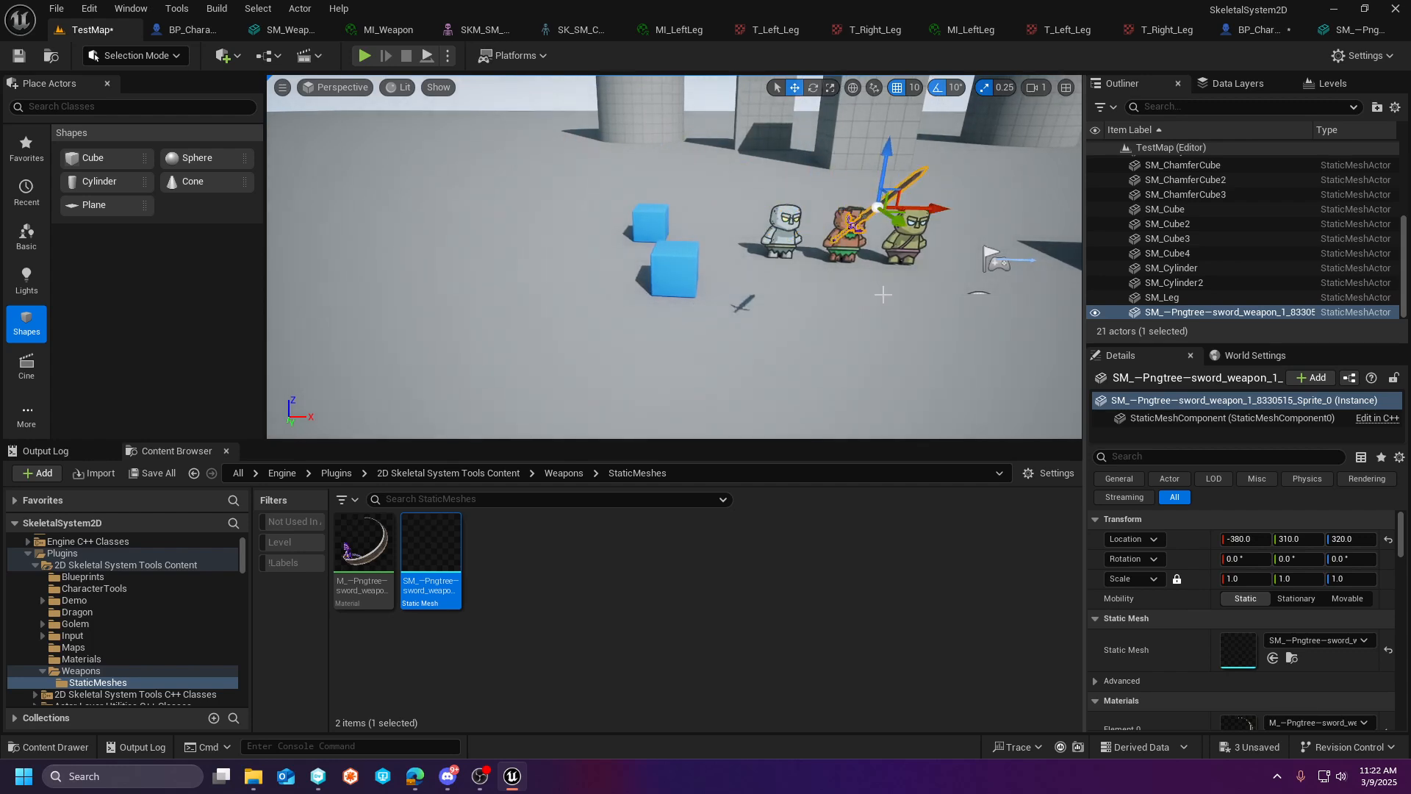
# - Delete the placed sword from TestMap and rename its static mesh asset SM_Sword in the StaticMeshes folder
pyautogui.press('Delete')
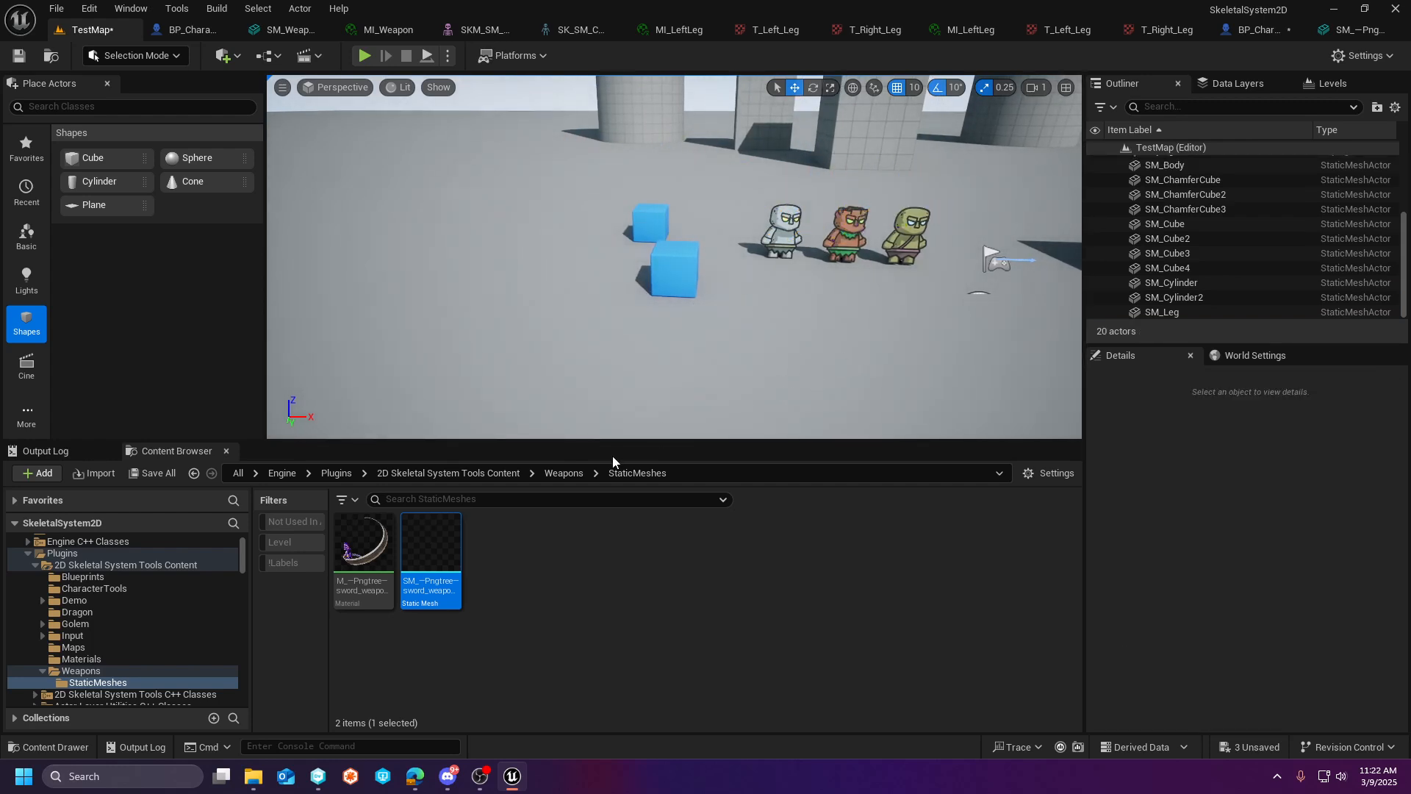
pyautogui.click(375, 594)
pyautogui.rightClick(452, 581)
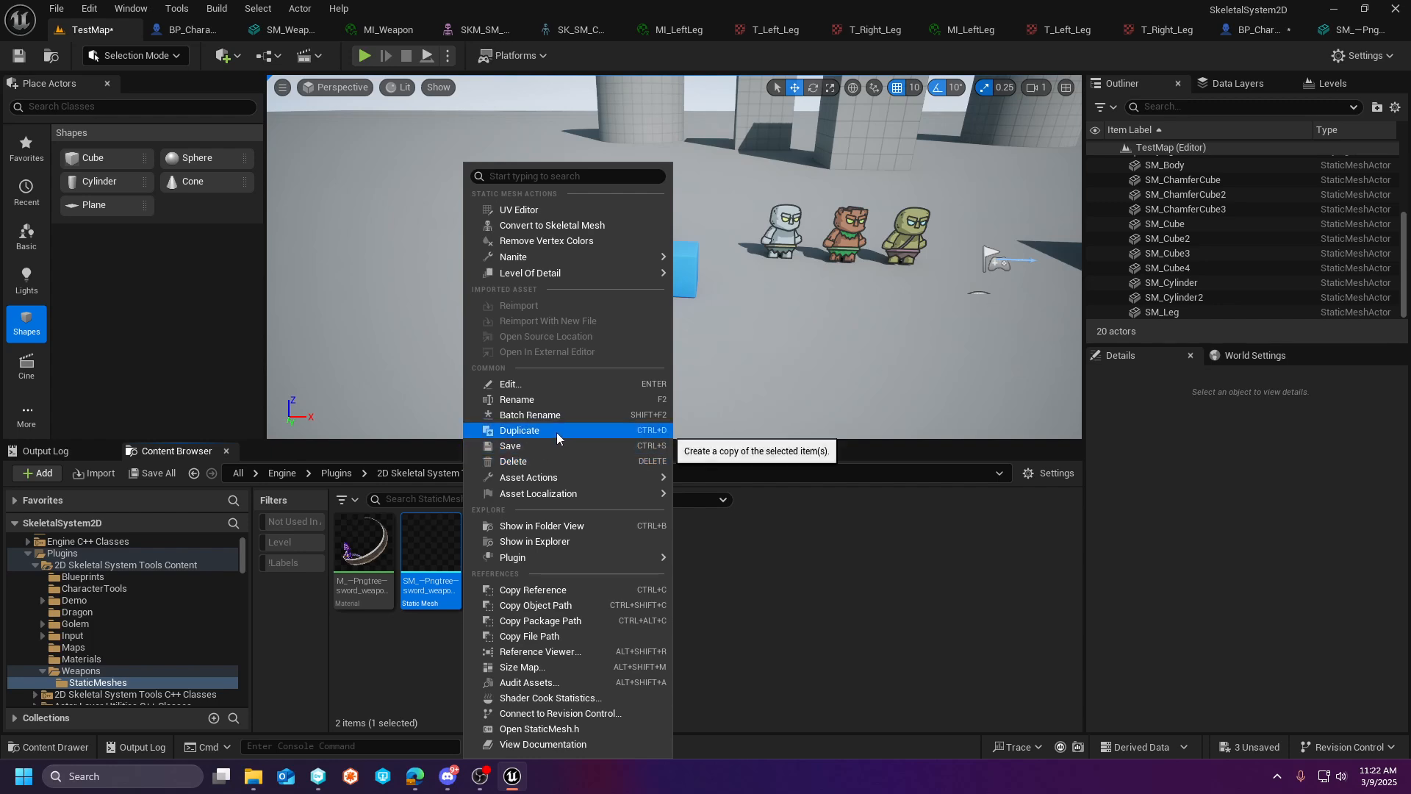
pyautogui.click(548, 400)
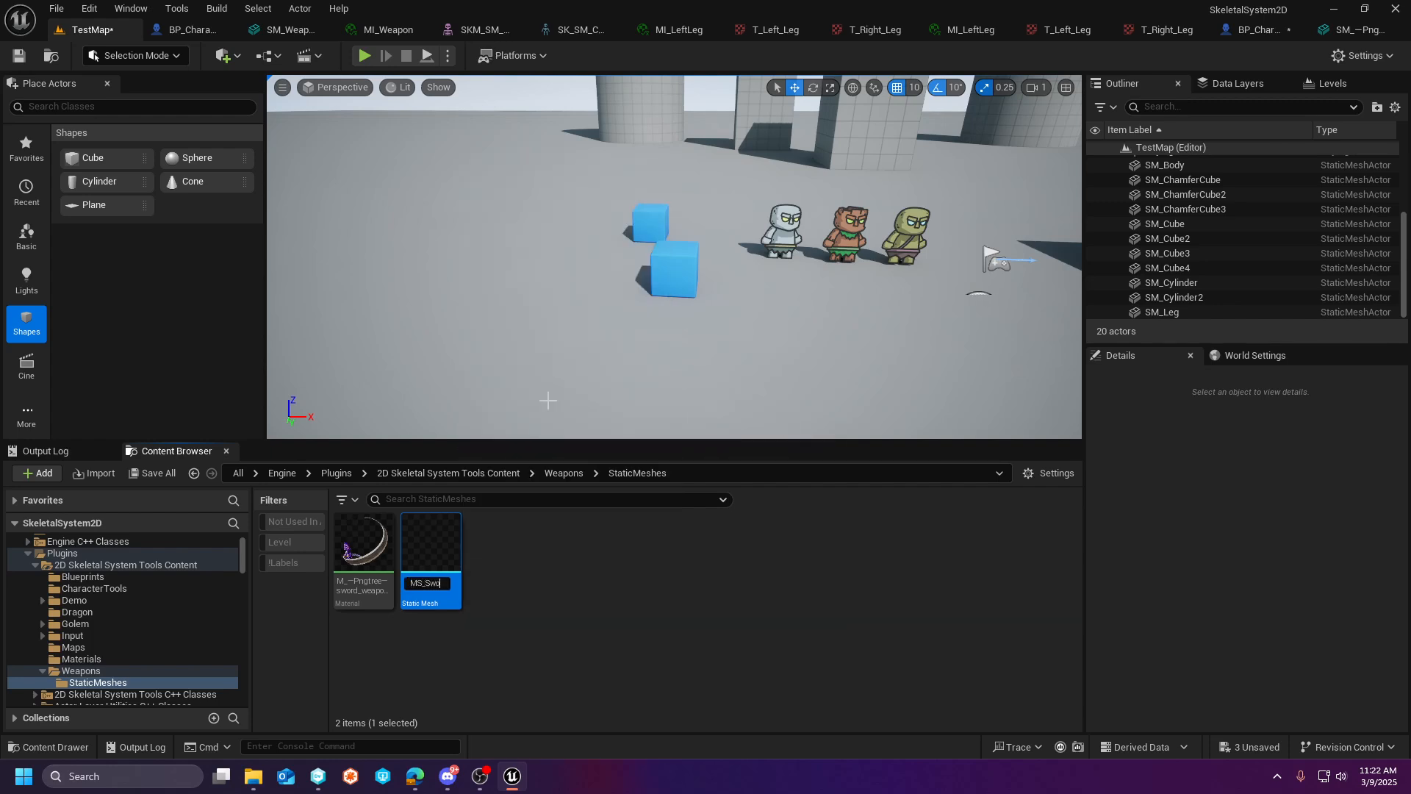
pyautogui.write('MS_')
pyautogui.press('BackSpace')
pyautogui.press('BackSpace')
pyautogui.press('BackSpace')
pyautogui.write('SM_Sword')
pyautogui.press('Return')
# - In BP_Character2, assign SM_Sword as the StaticMesh component's mesh and compile the blueprint
pyautogui.click(1254, 29)
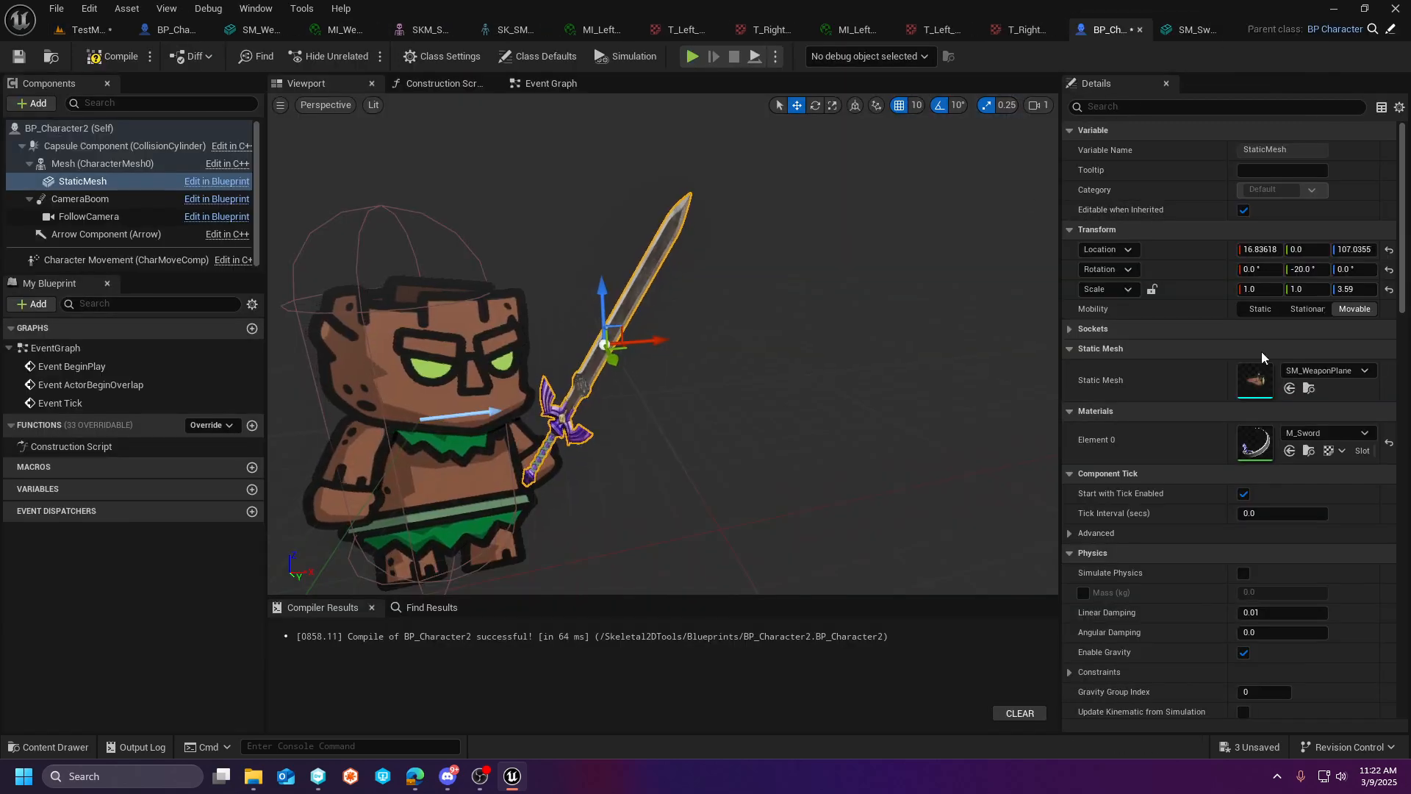
pyautogui.click(1310, 373)
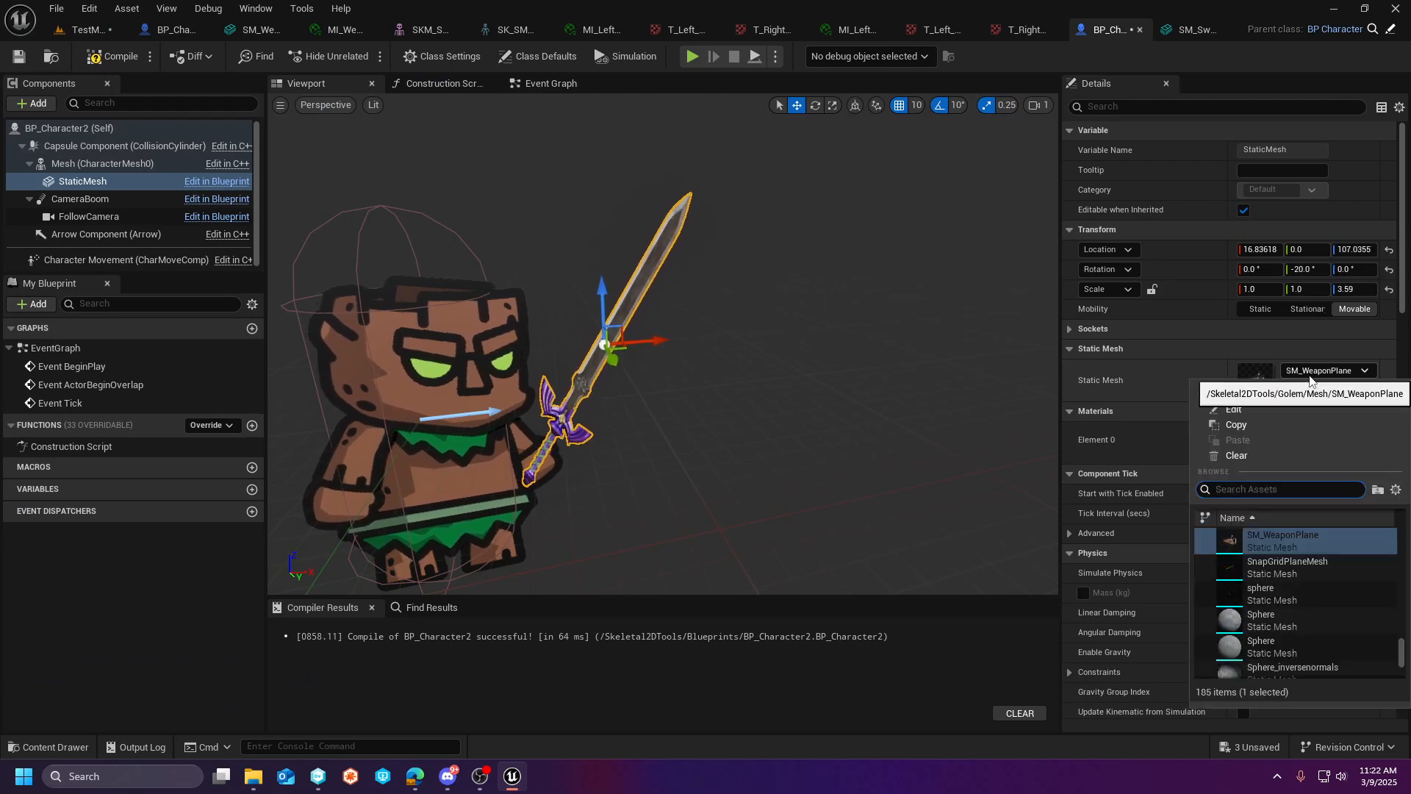
pyautogui.write('SM_So')
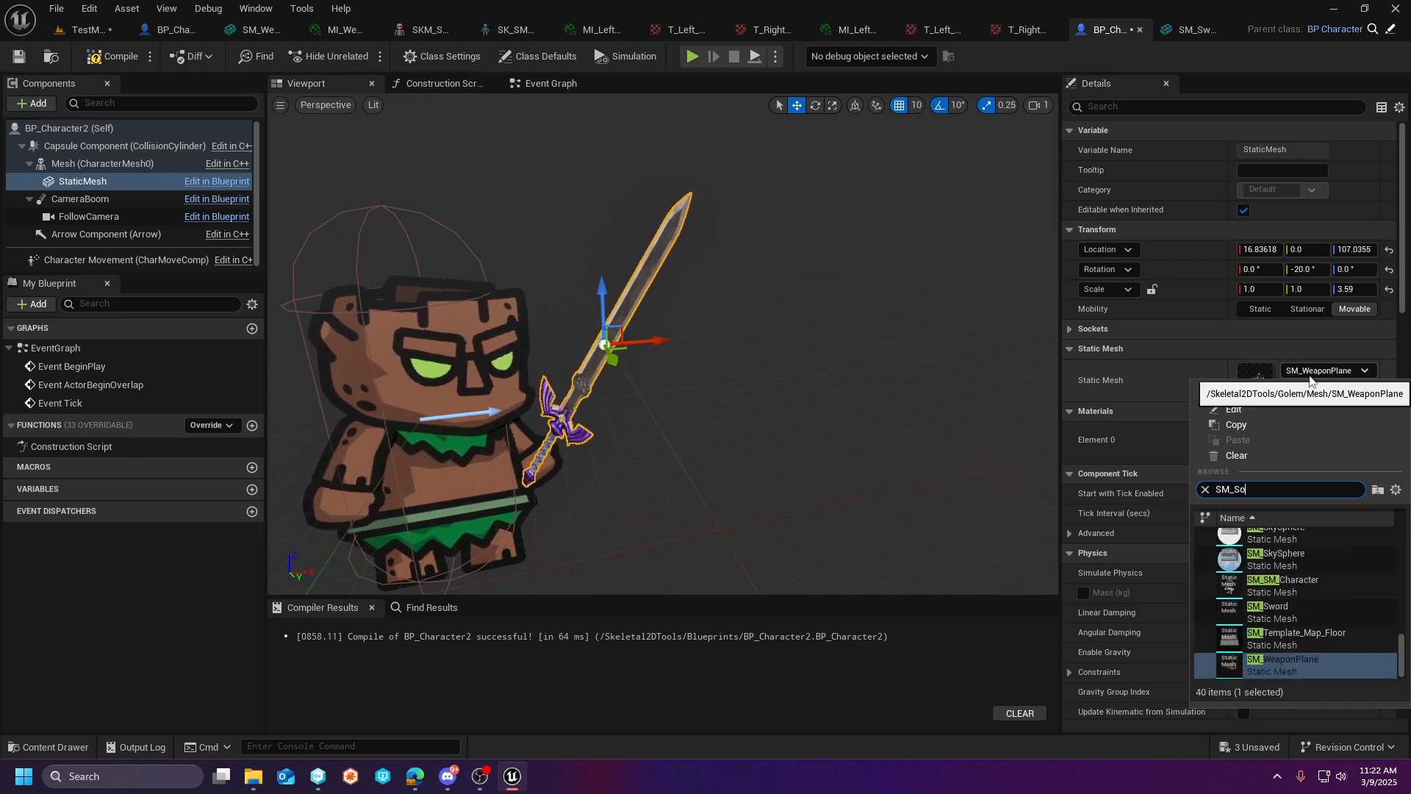
pyautogui.write('ord')
pyautogui.click(1306, 539)
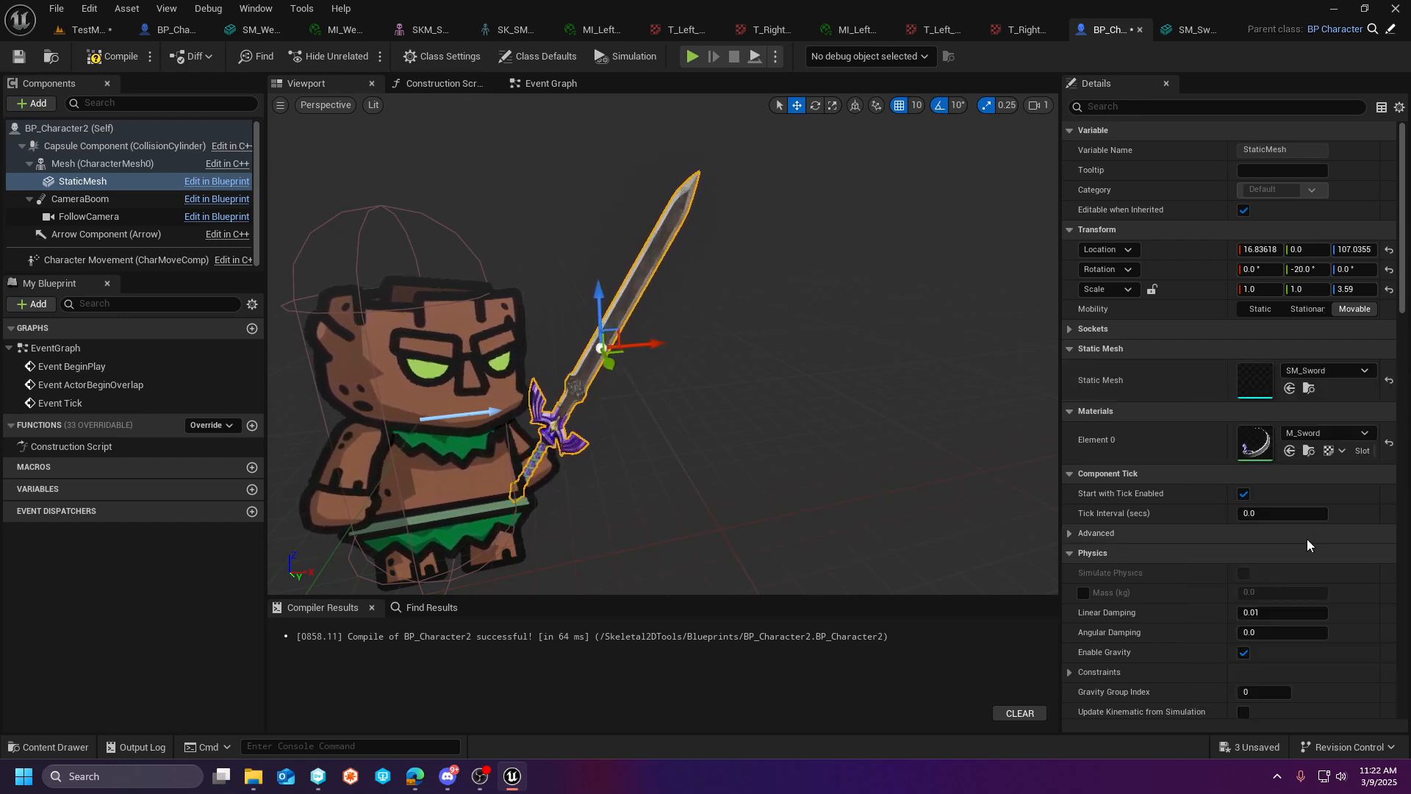
pyautogui.click(111, 56)
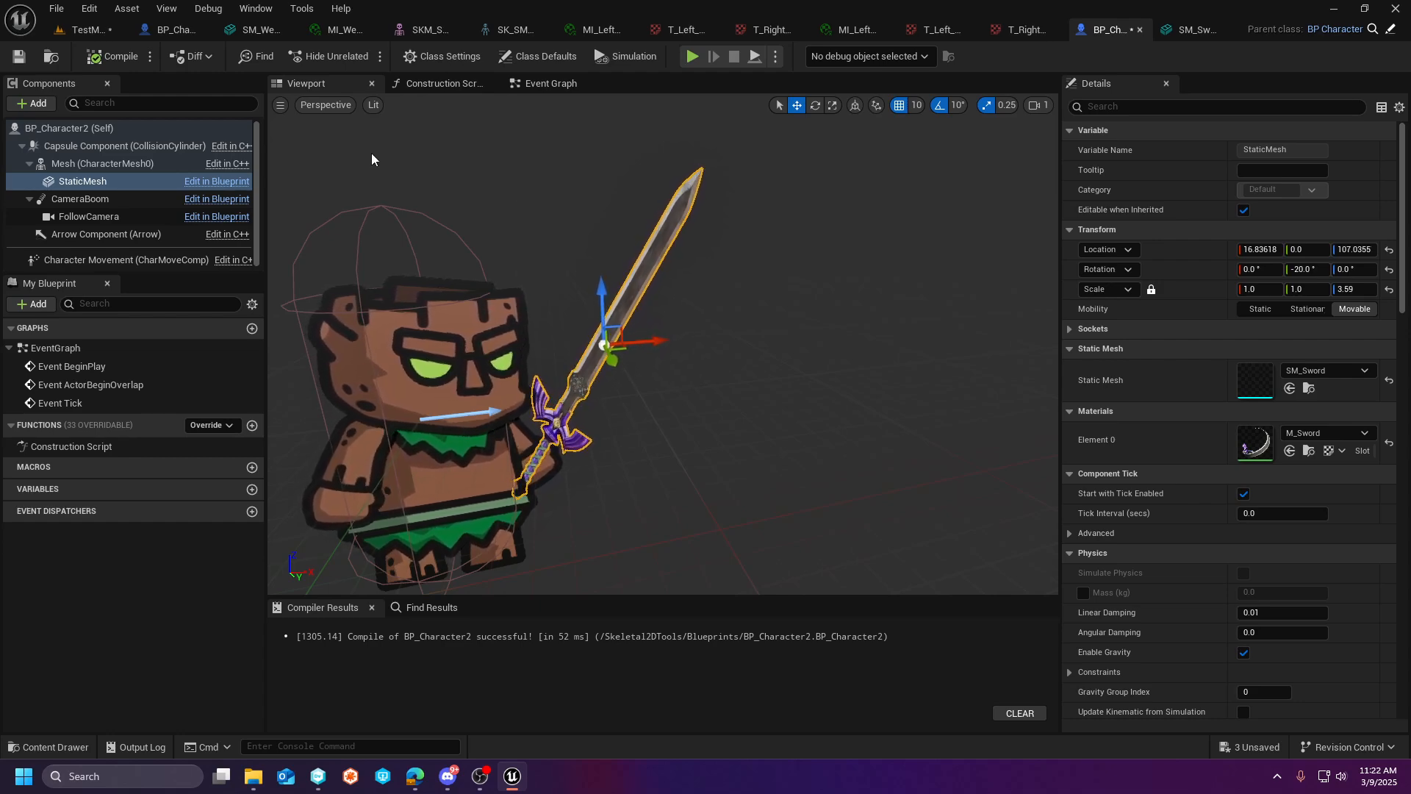
# - In TestMap, place a plane on the floor near the blue cubes and stand it upright by rotating it 90° about X
pyautogui.click(87, 30)
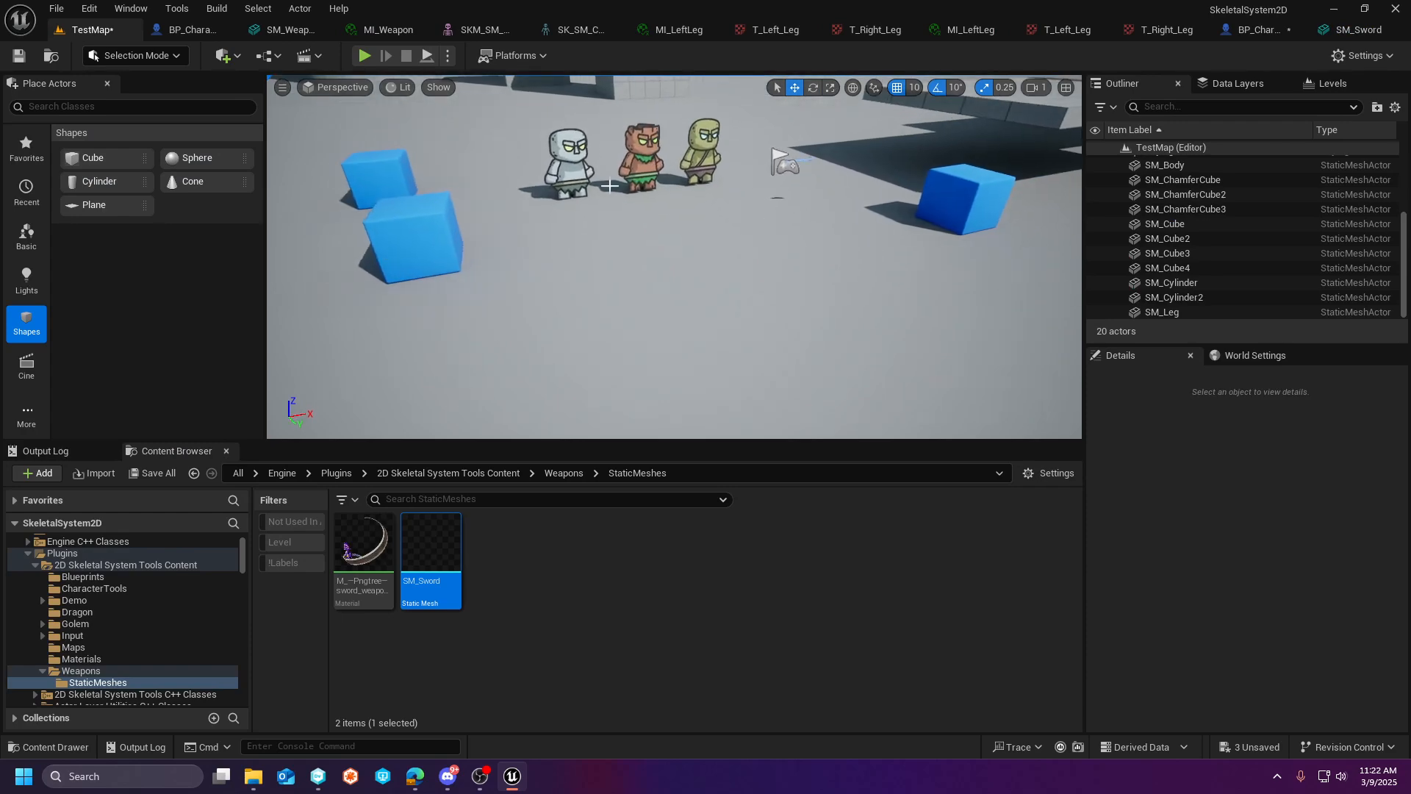
pyautogui.click(122, 668)
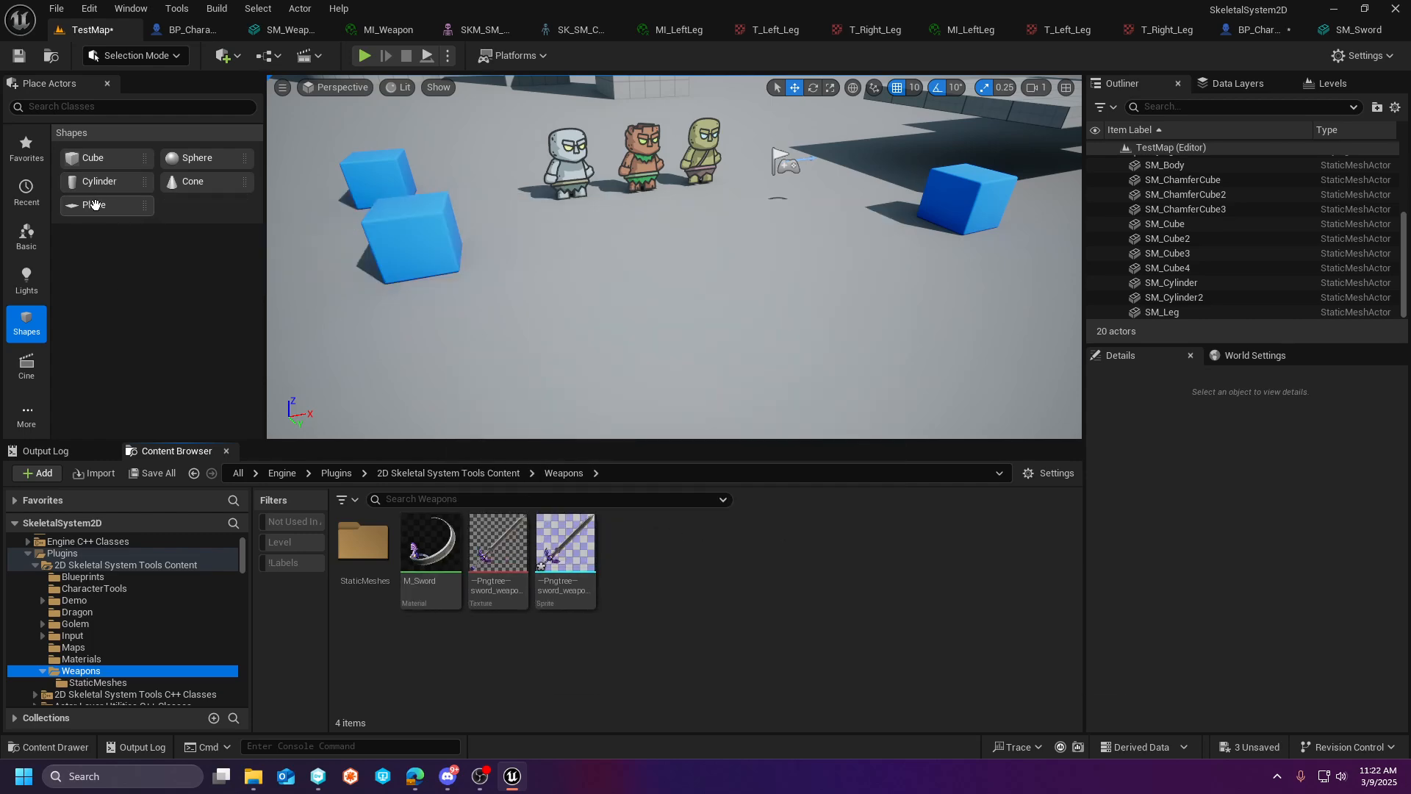
pyautogui.moveTo(94, 204); pyautogui.dragTo(508, 305)
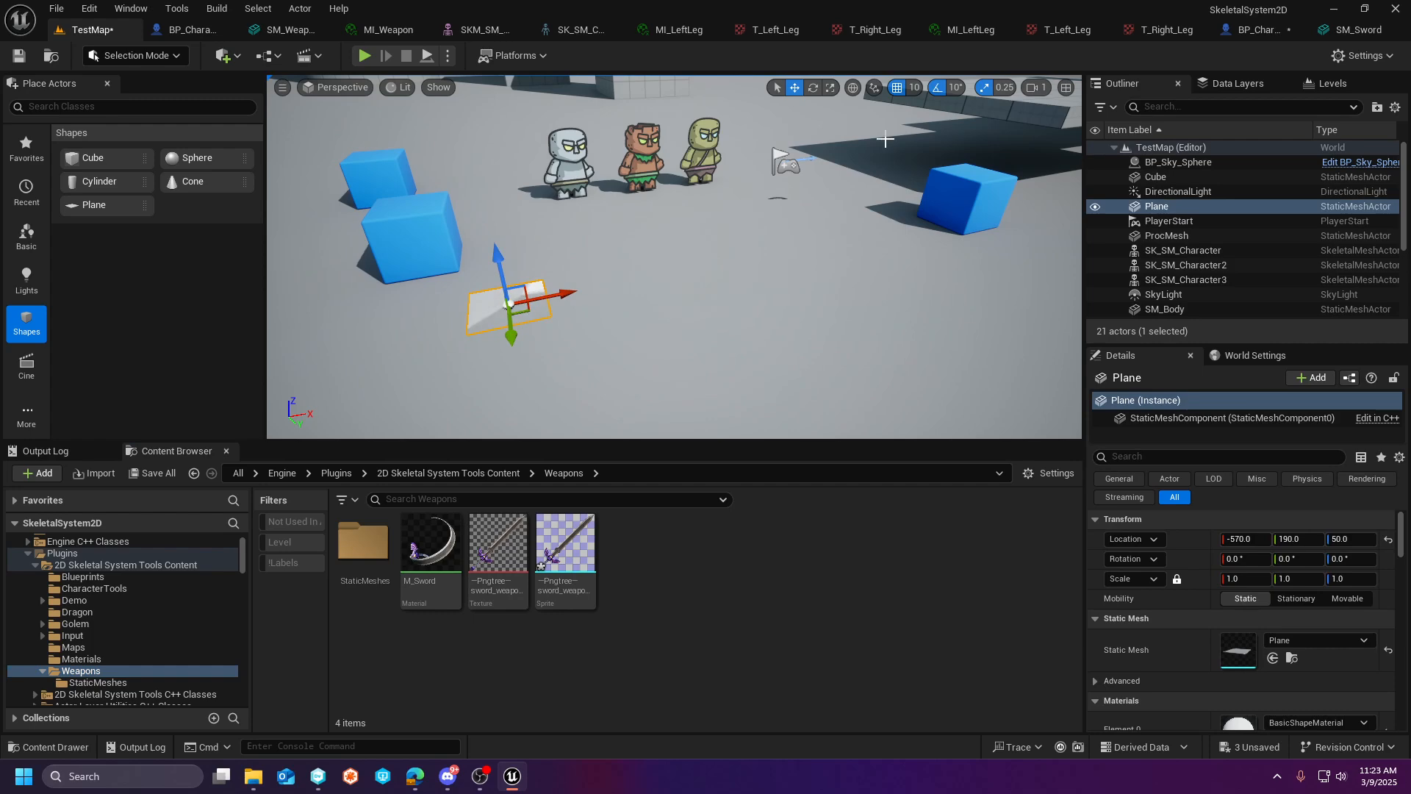
pyautogui.click(812, 88)
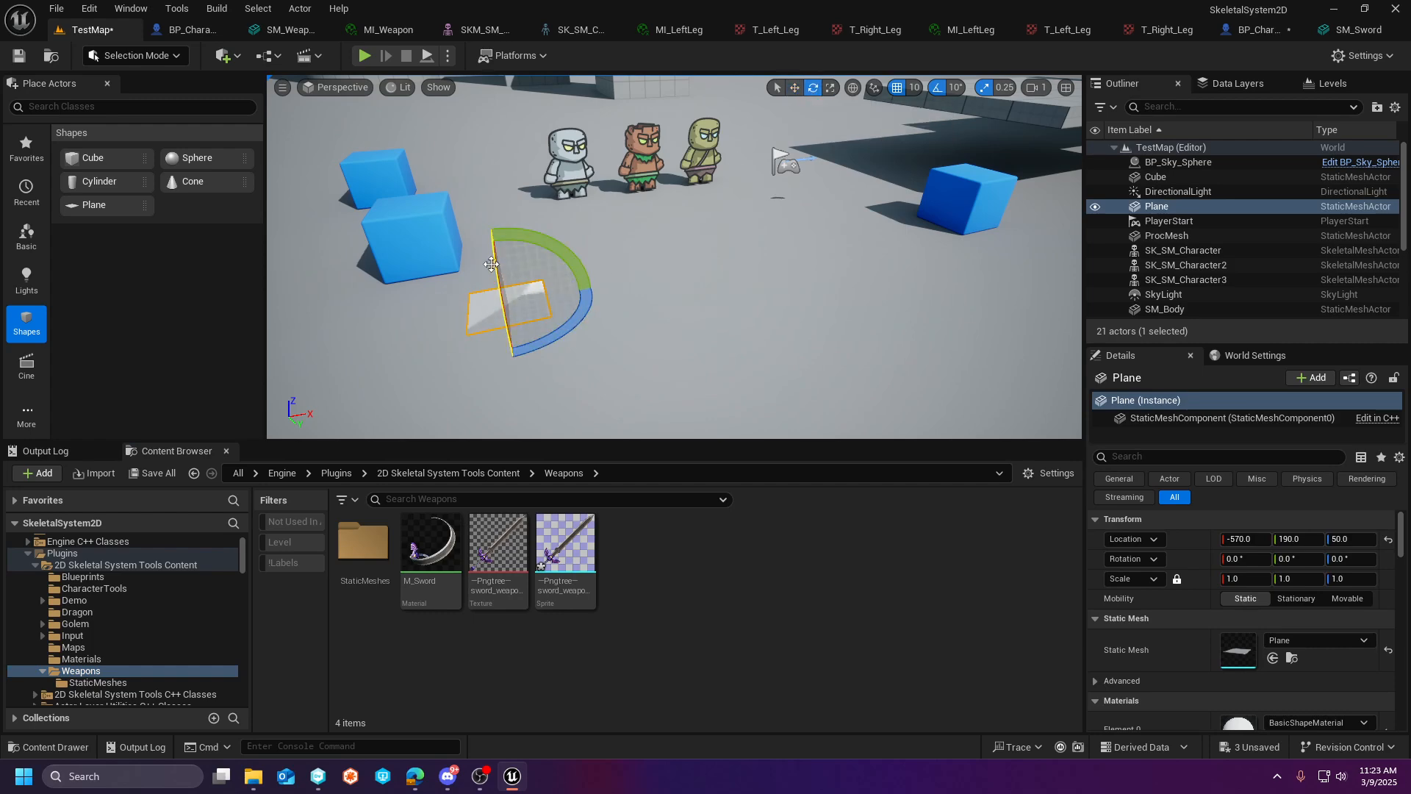
pyautogui.moveTo(492, 264); pyautogui.dragTo(547, 208)
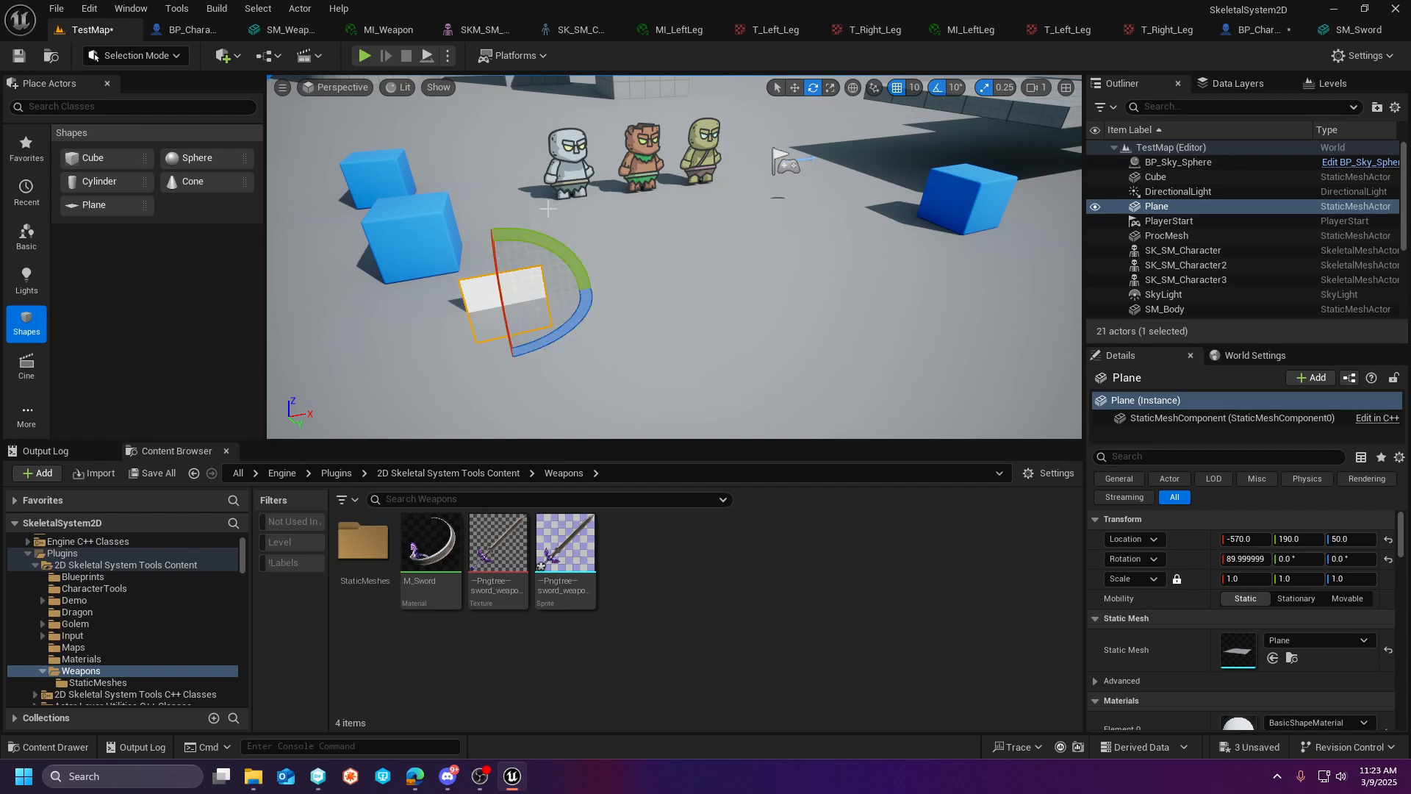
# - Raise the plane to Z 200 and apply the M_Sword material from the Weapons folder to it
pyautogui.click(794, 87)
pyautogui.moveTo(504, 268); pyautogui.dragTo(482, 329)
pyautogui.moveTo(431, 544); pyautogui.dragTo(470, 208)
pyautogui.moveTo(470, 208); pyautogui.dragTo(436, 189, button='right')
# - Show the level in the Shader Complexity view mode and inspect the sword plane next to the characters
pyautogui.click(399, 88)
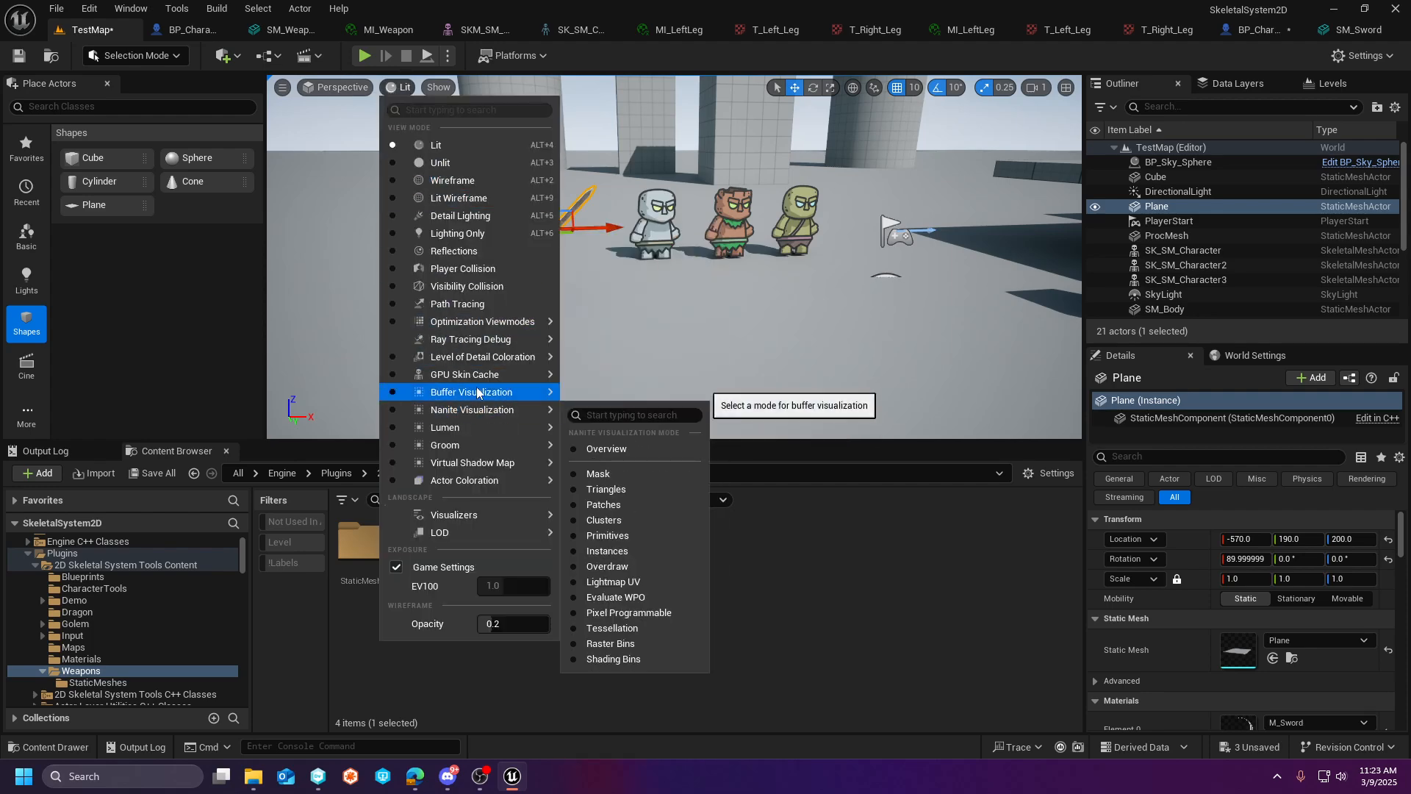
pyautogui.moveTo(492, 329)
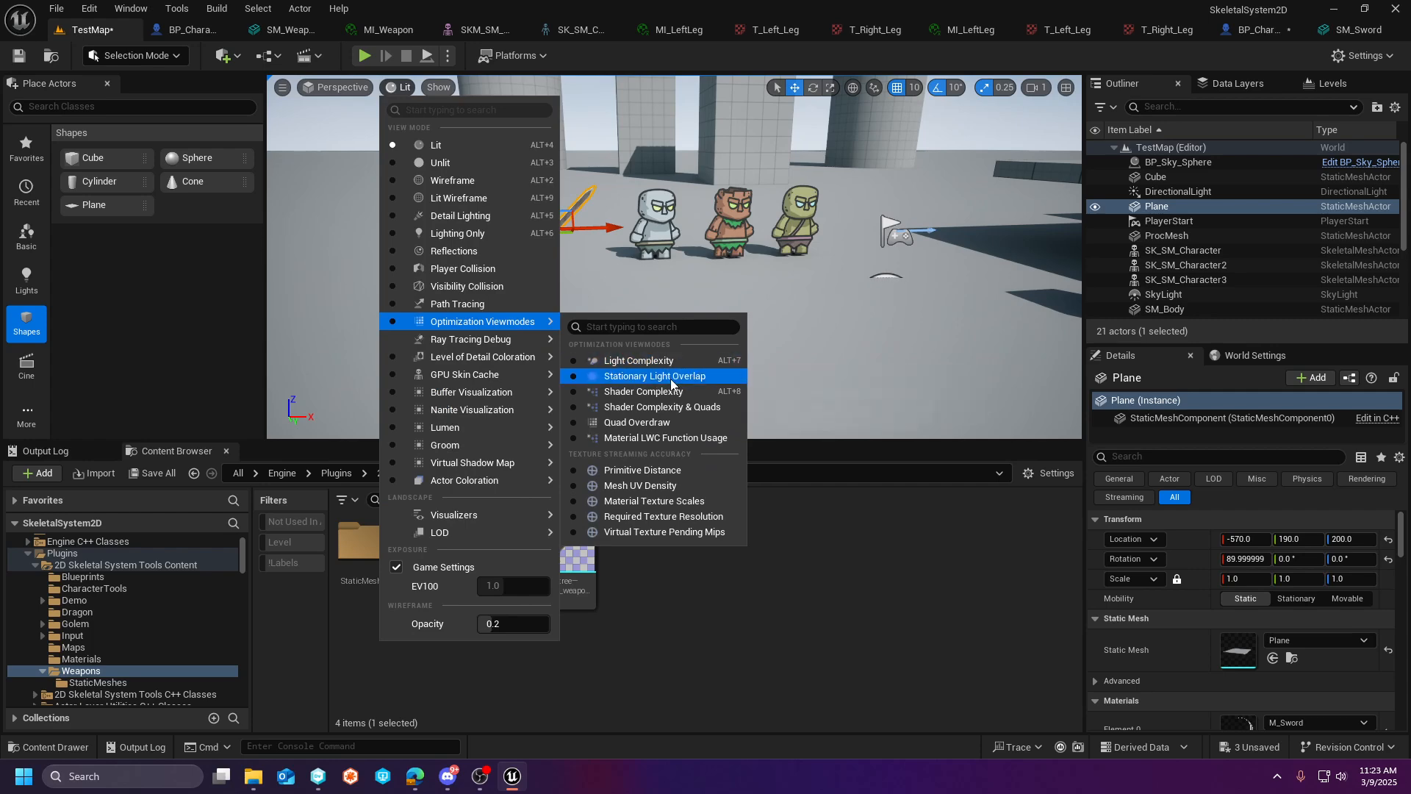
pyautogui.click(644, 390)
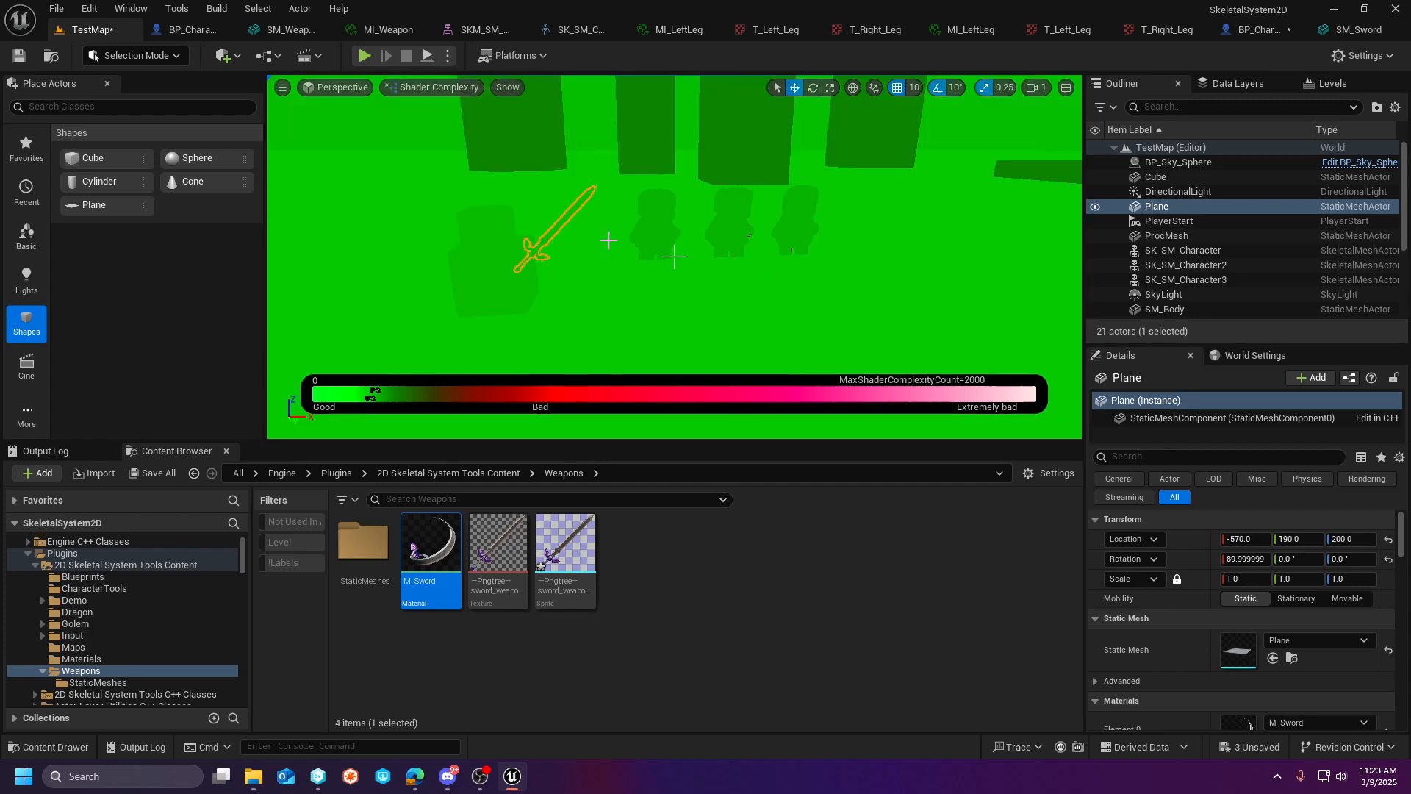
pyautogui.moveTo(622, 243); pyautogui.dragTo(591, 191, button='right')
pyautogui.press('w')
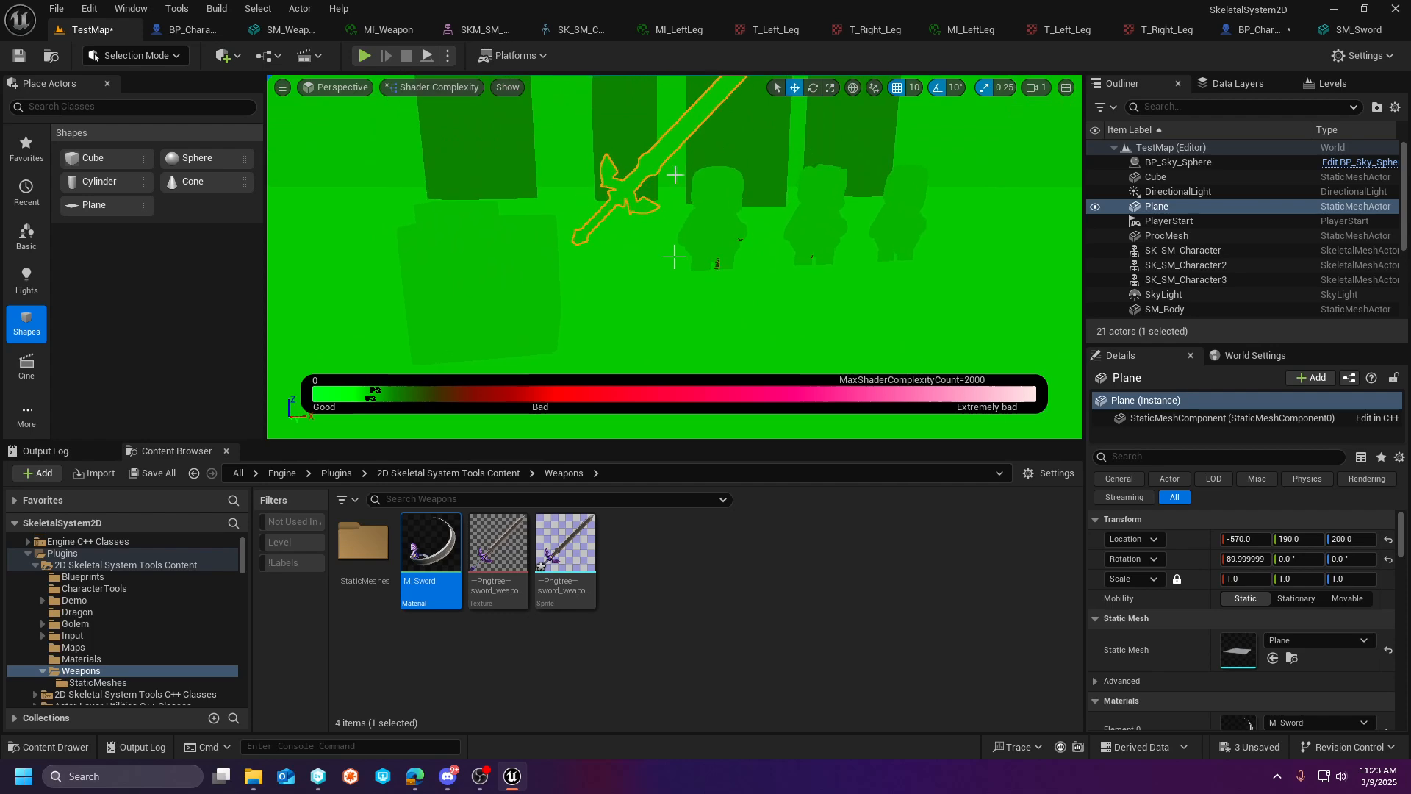
pyautogui.scroll(-3, 702, 208)
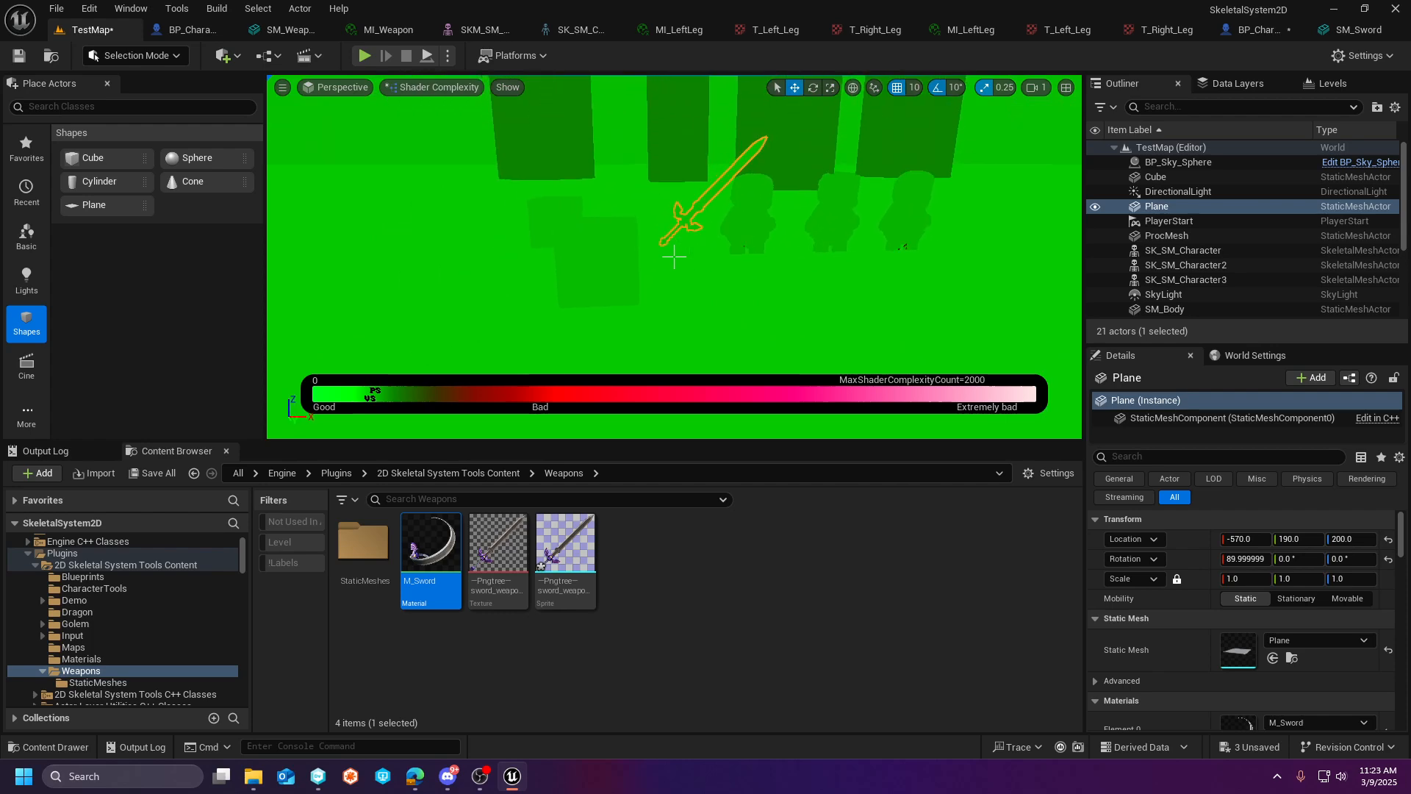
# - Compare the sword plane and characters in the Quad Overdraw and Shader Complexity & Quads view modes, ending in Lit mode
pyautogui.click(433, 87)
pyautogui.moveTo(506, 328)
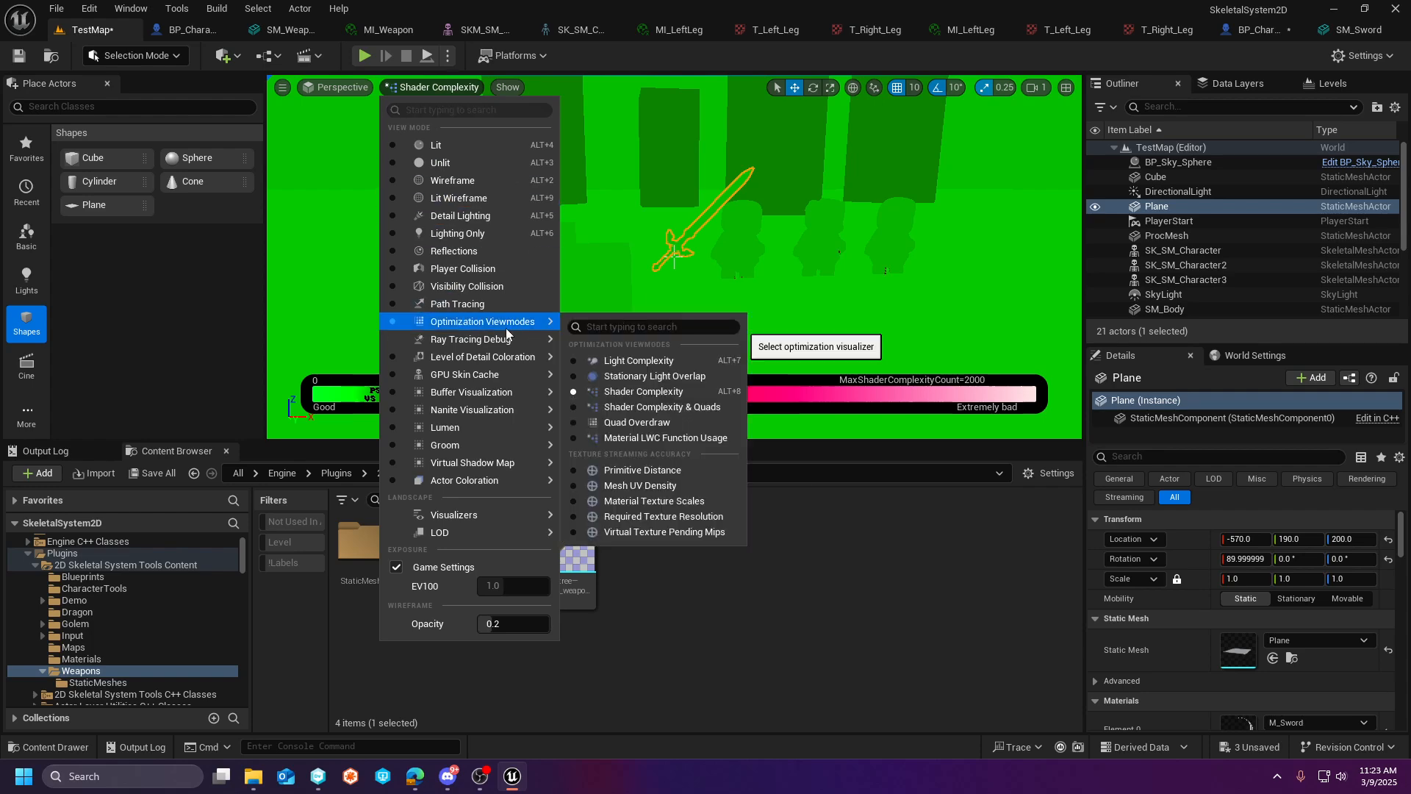
pyautogui.click(667, 417)
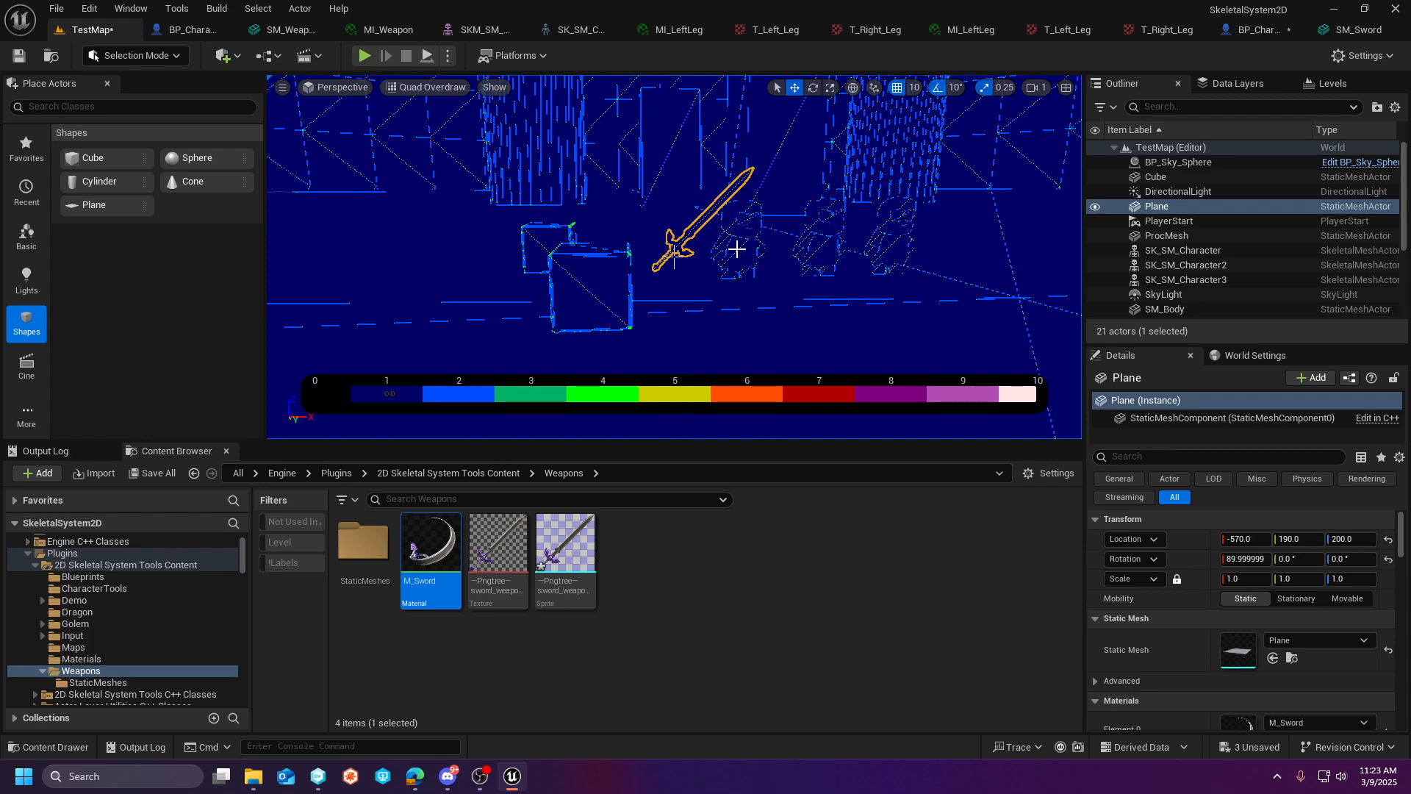
pyautogui.click(439, 89)
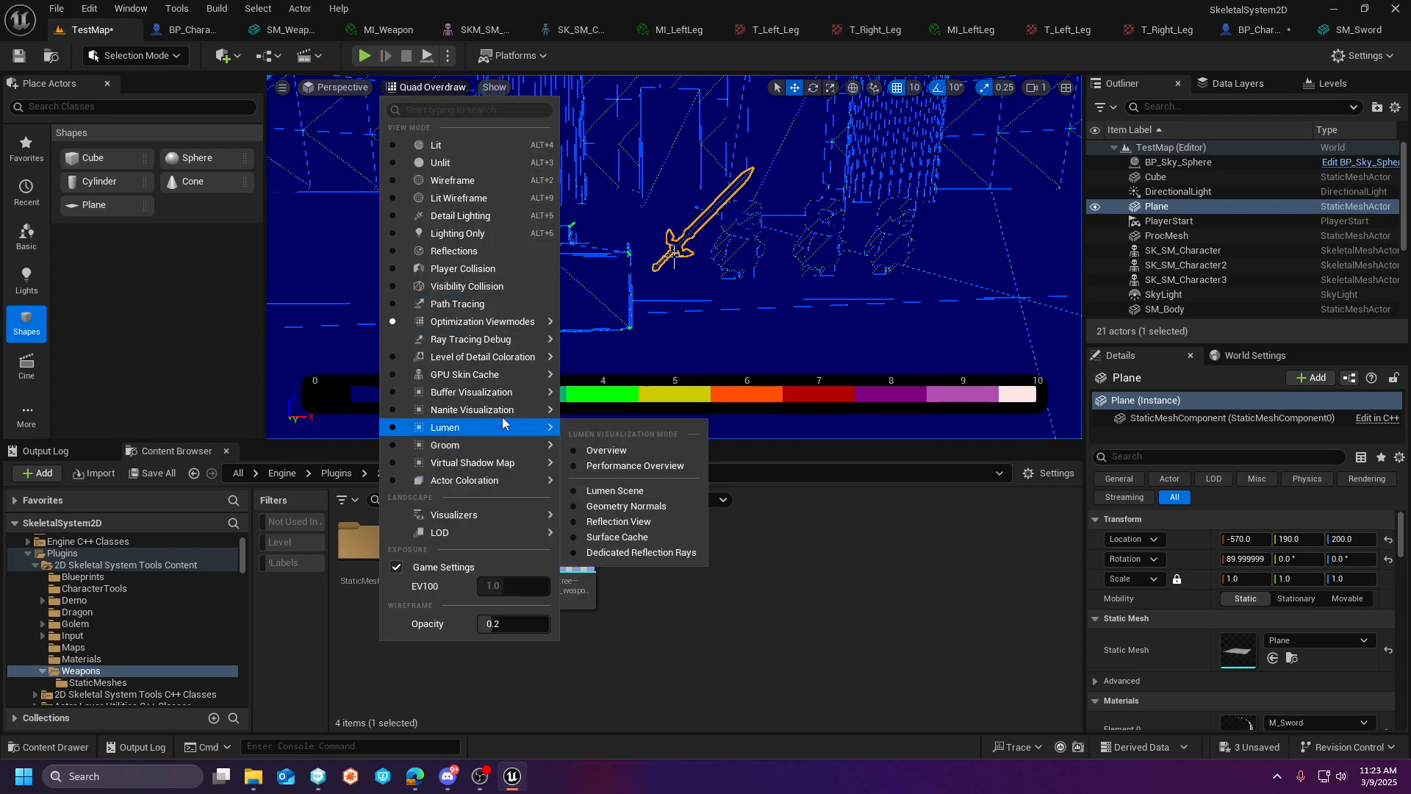
pyautogui.moveTo(520, 342)
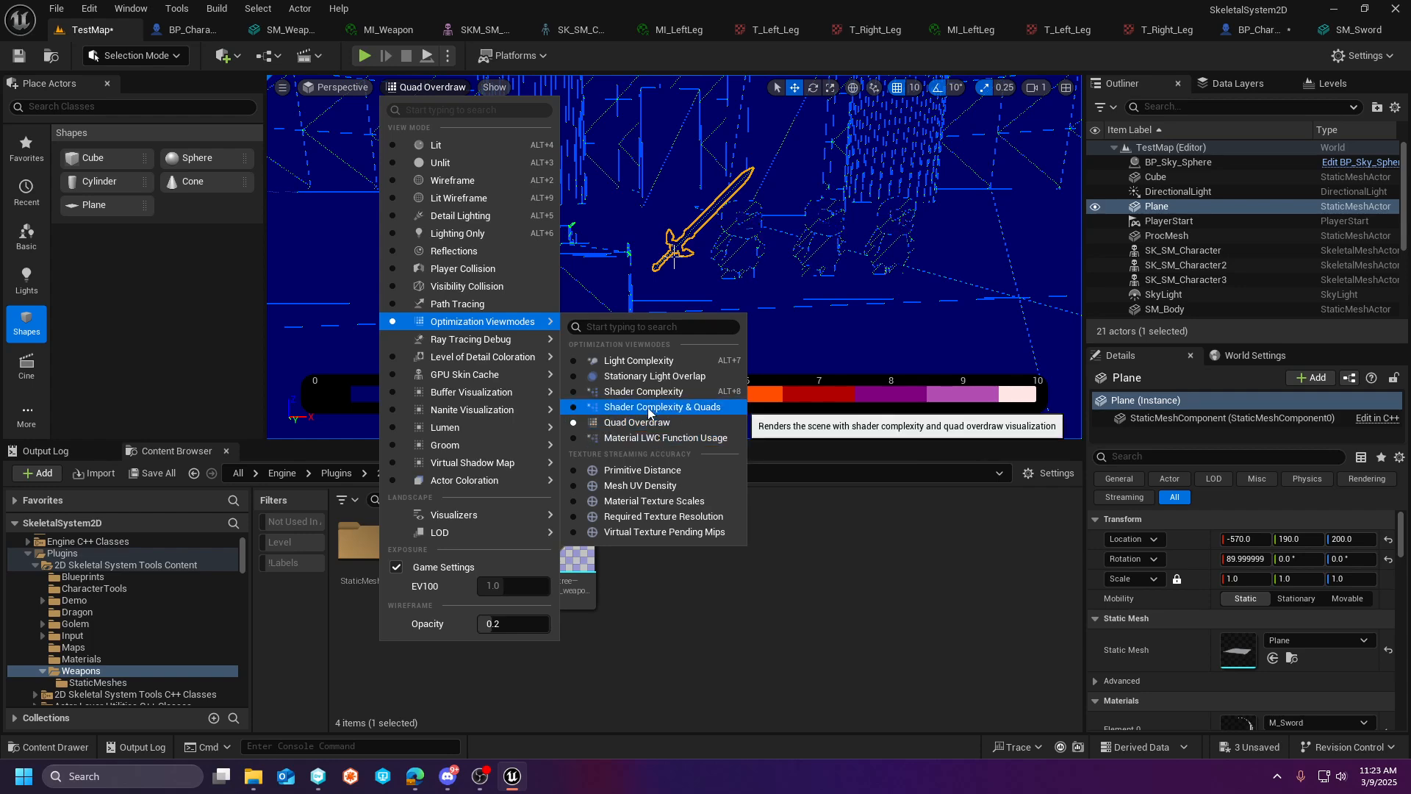
pyautogui.click(648, 408)
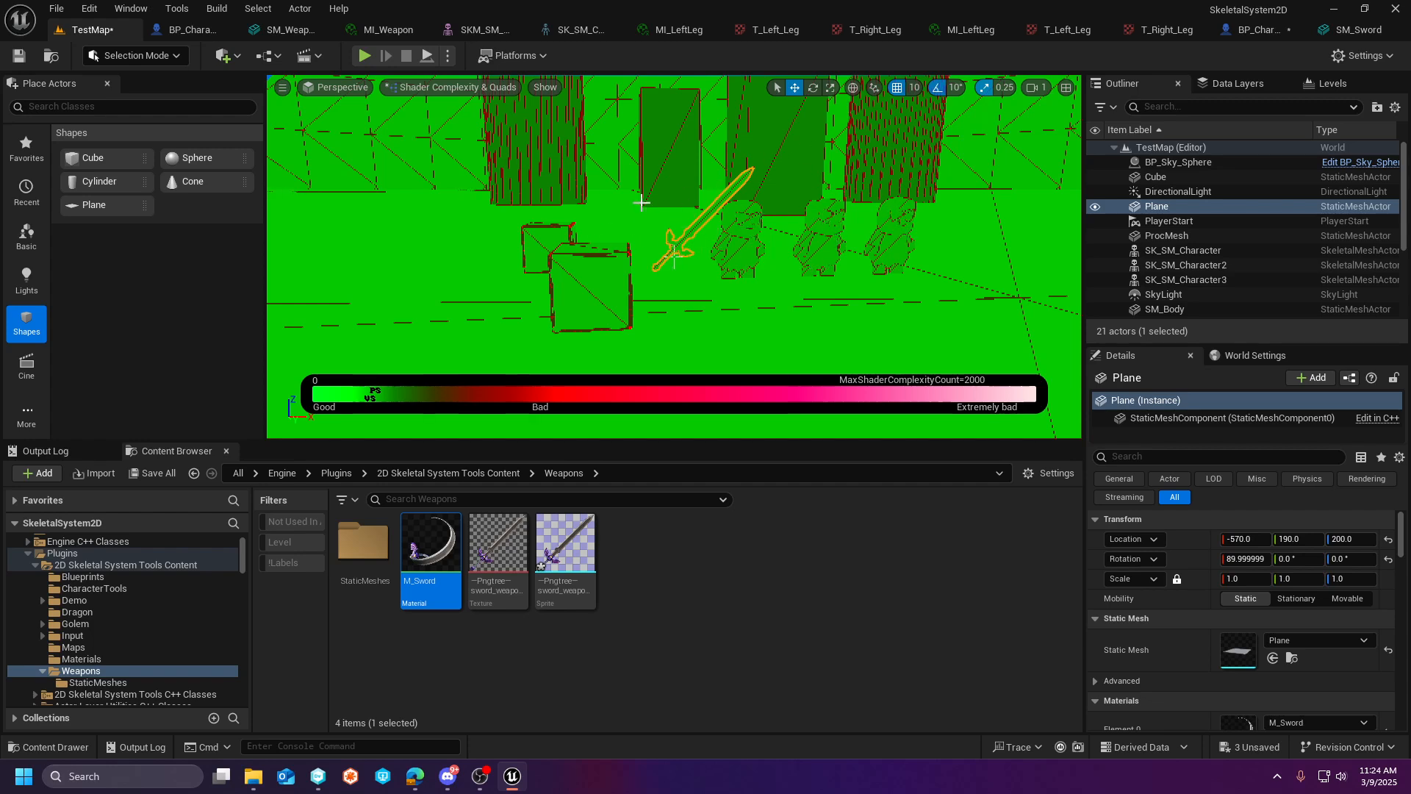
pyautogui.click(452, 87)
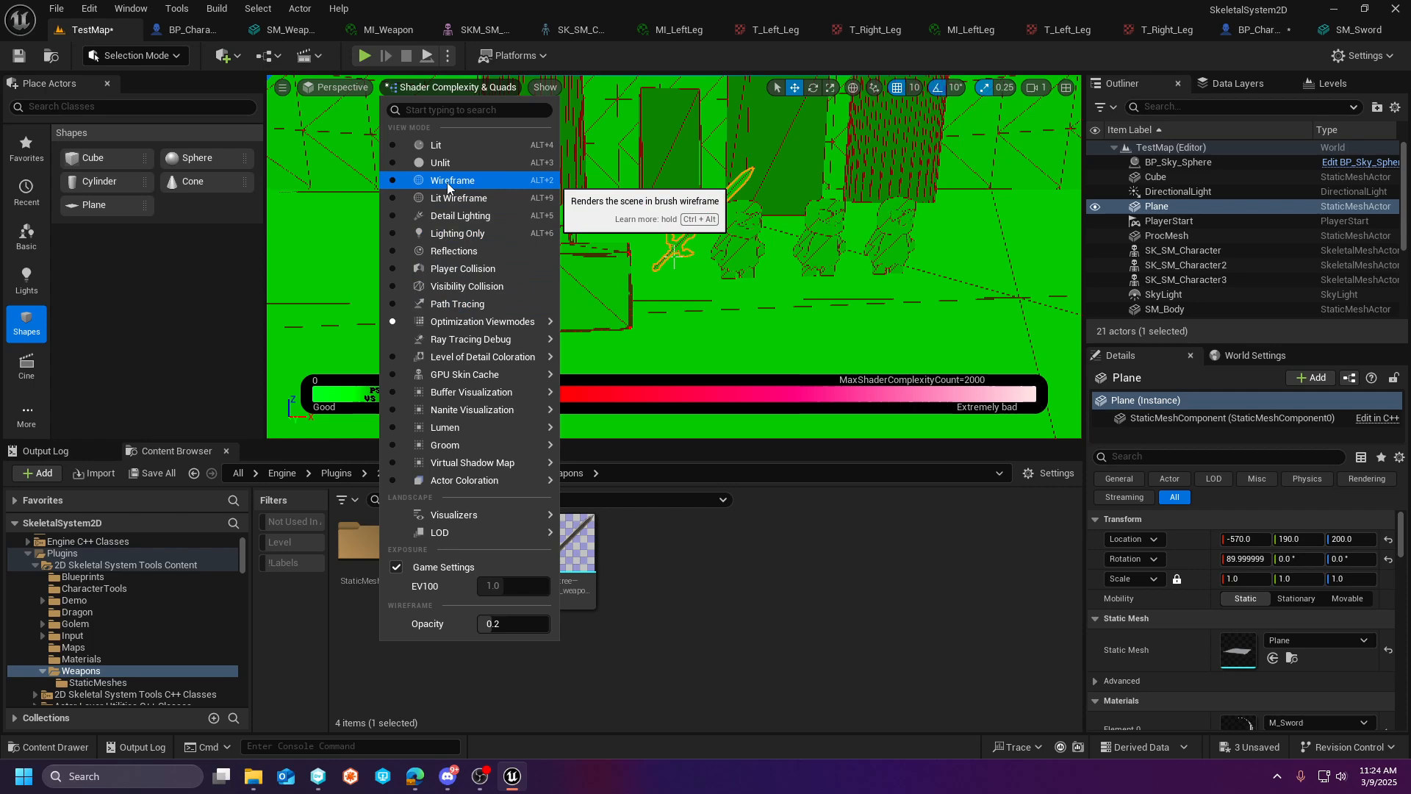
pyautogui.click(444, 151)
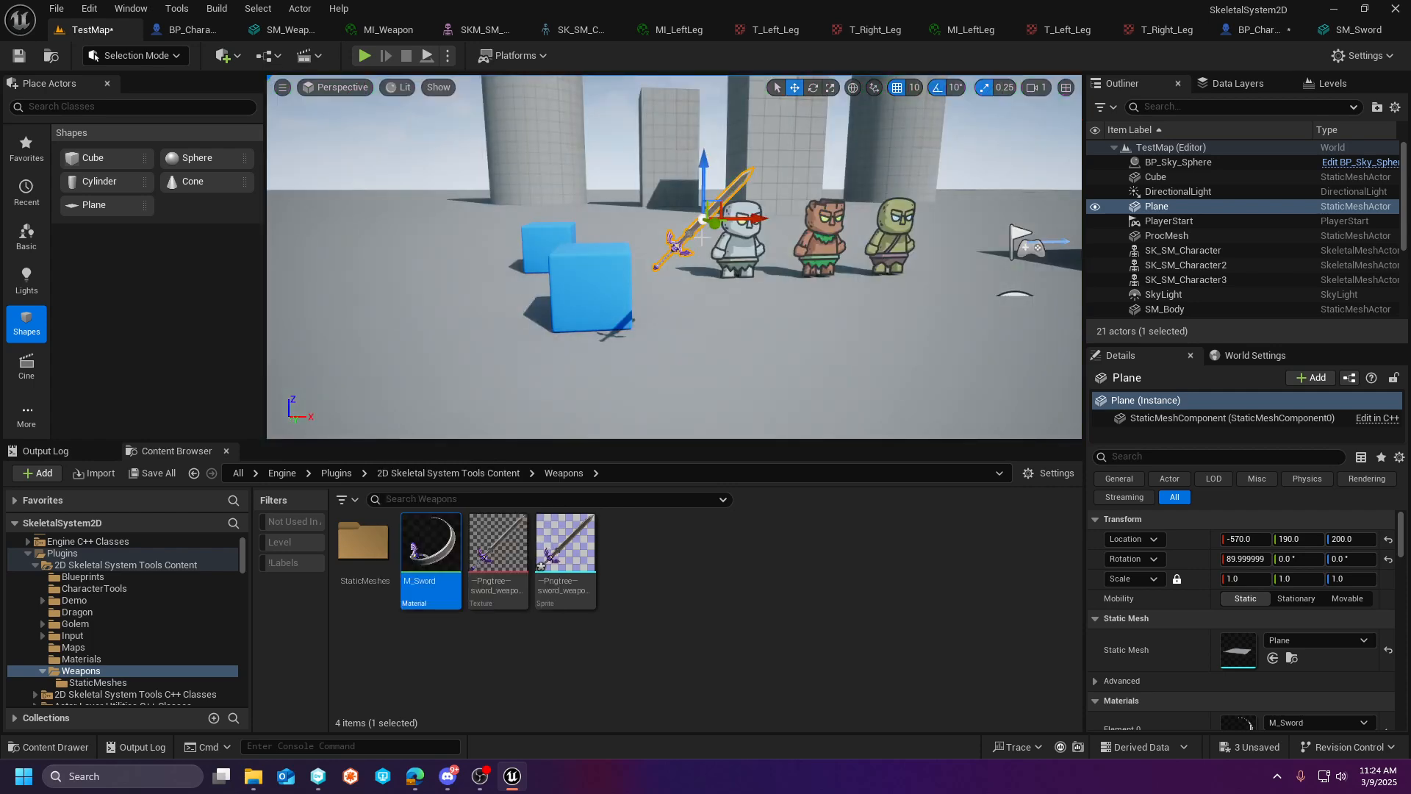
# - Play TestMap in the editor to check the character with the new sword, and stop the session
pyautogui.press('d')
pyautogui.moveTo(789, 278); pyautogui.dragTo(567, 216, button='right')
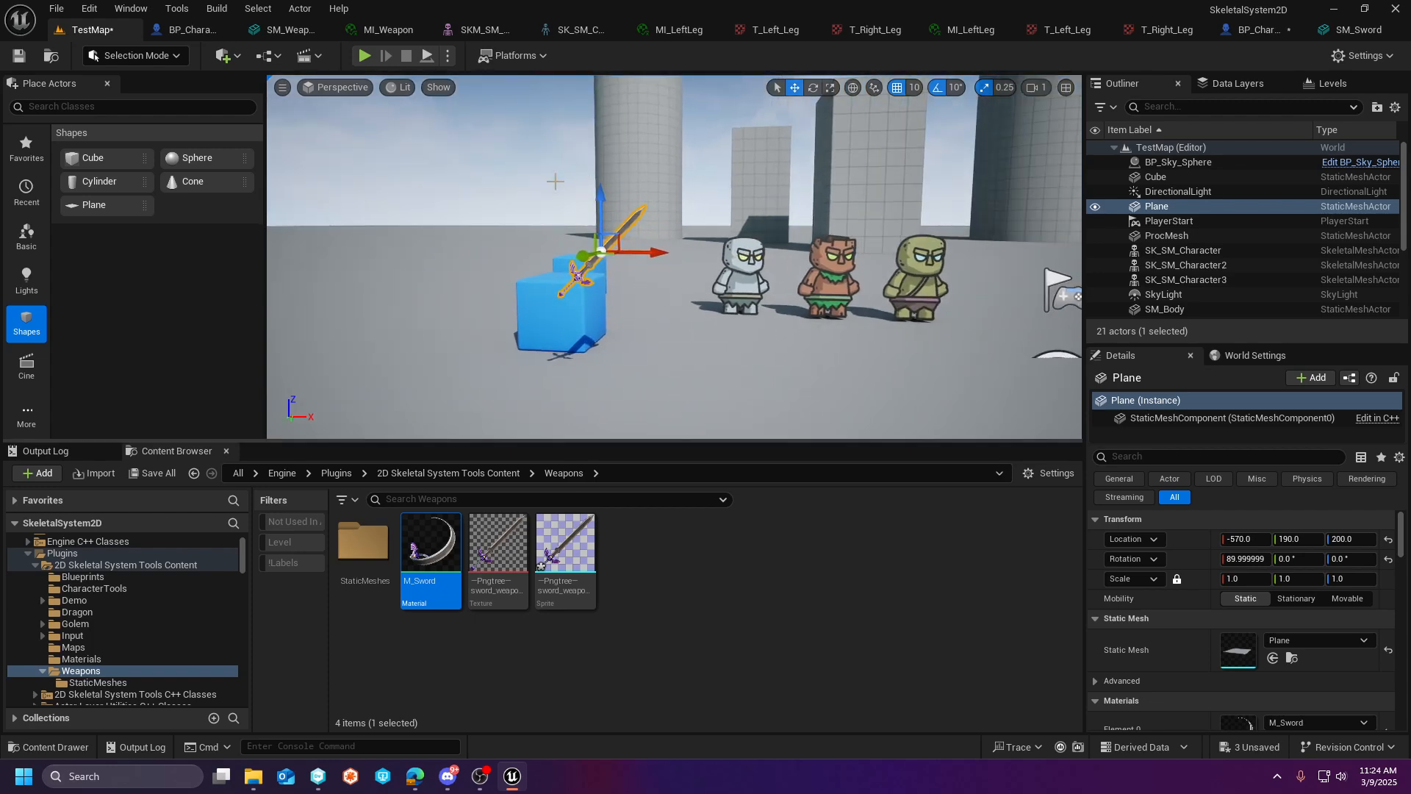
pyautogui.press('w')
pyautogui.moveTo(738, 280); pyautogui.dragTo(793, 297, button='right')
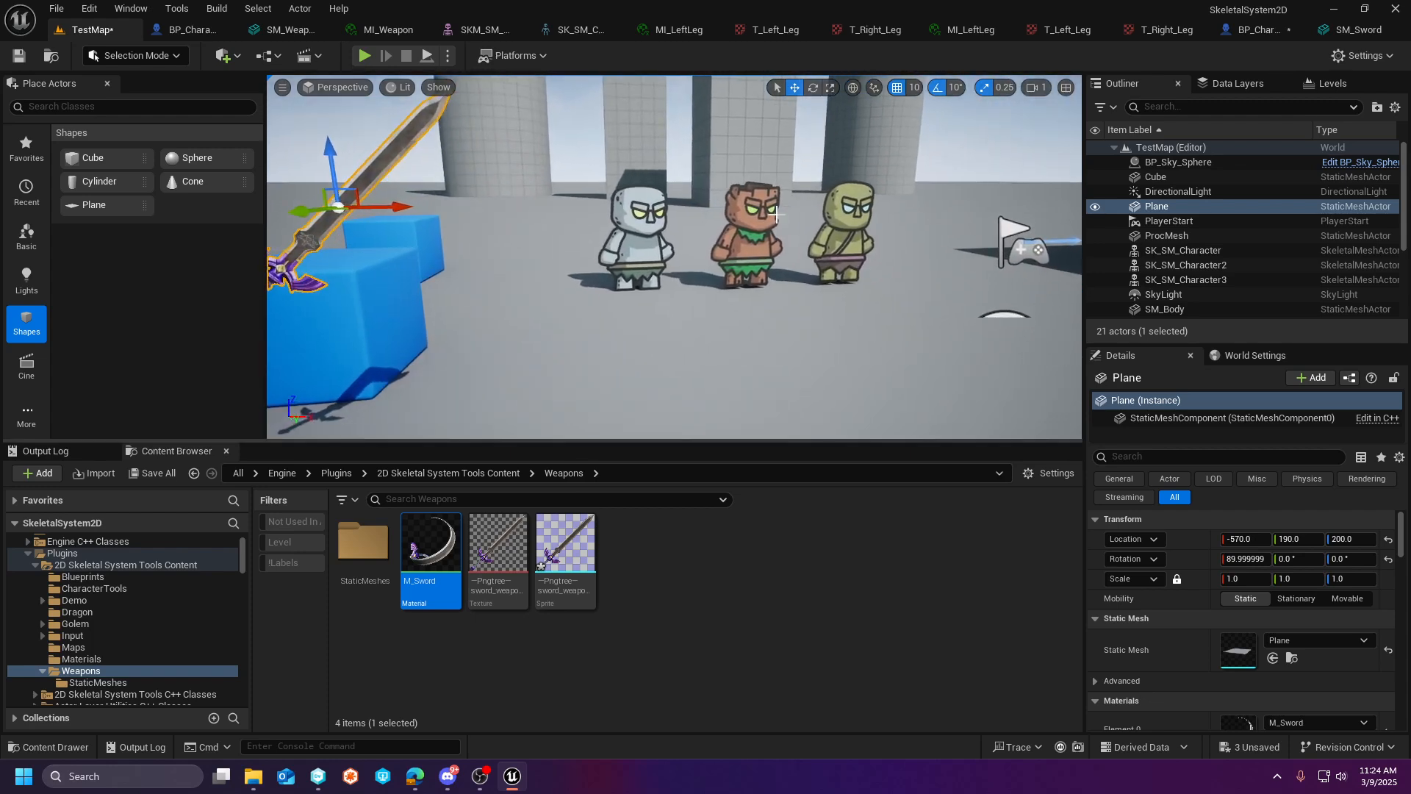
pyautogui.click(371, 56)
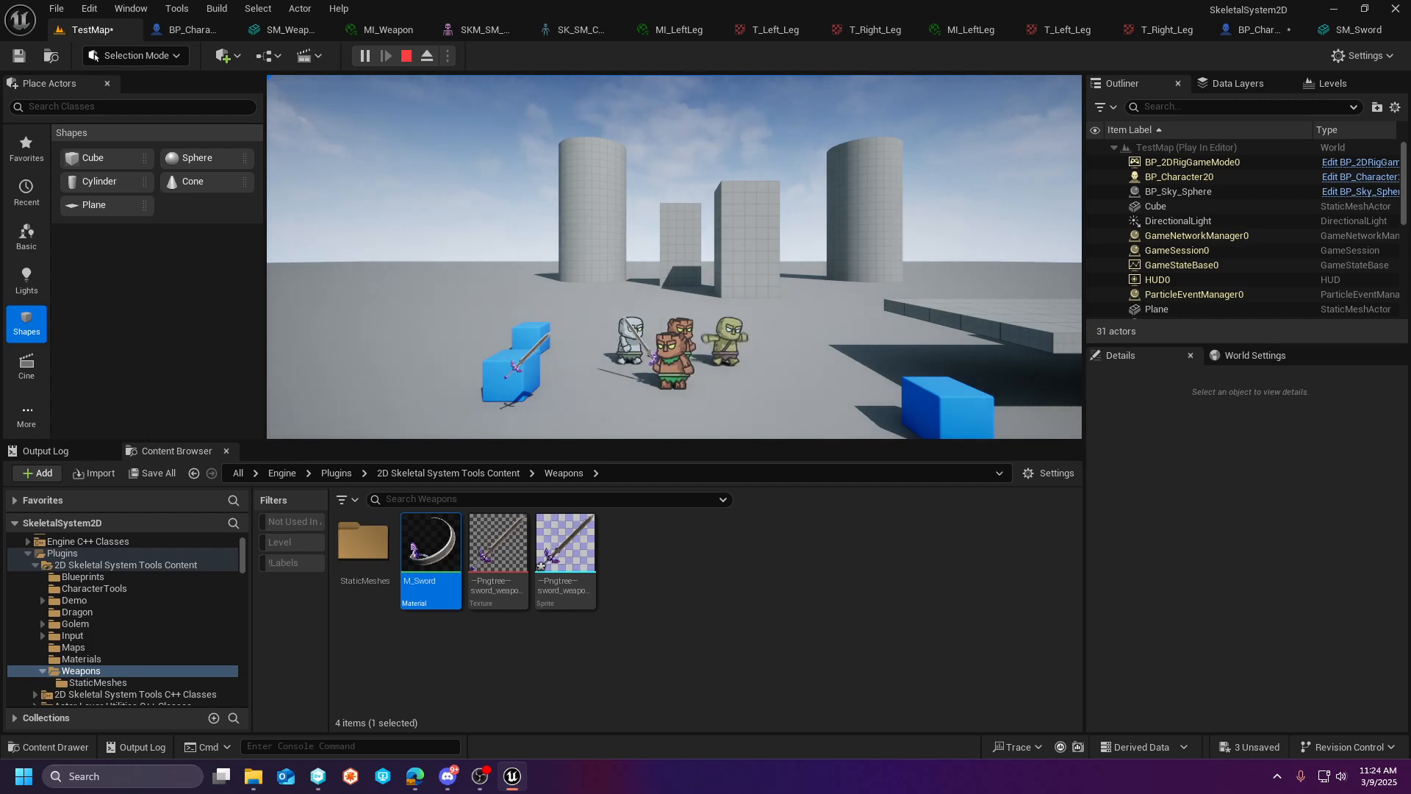
pyautogui.press('Escape')
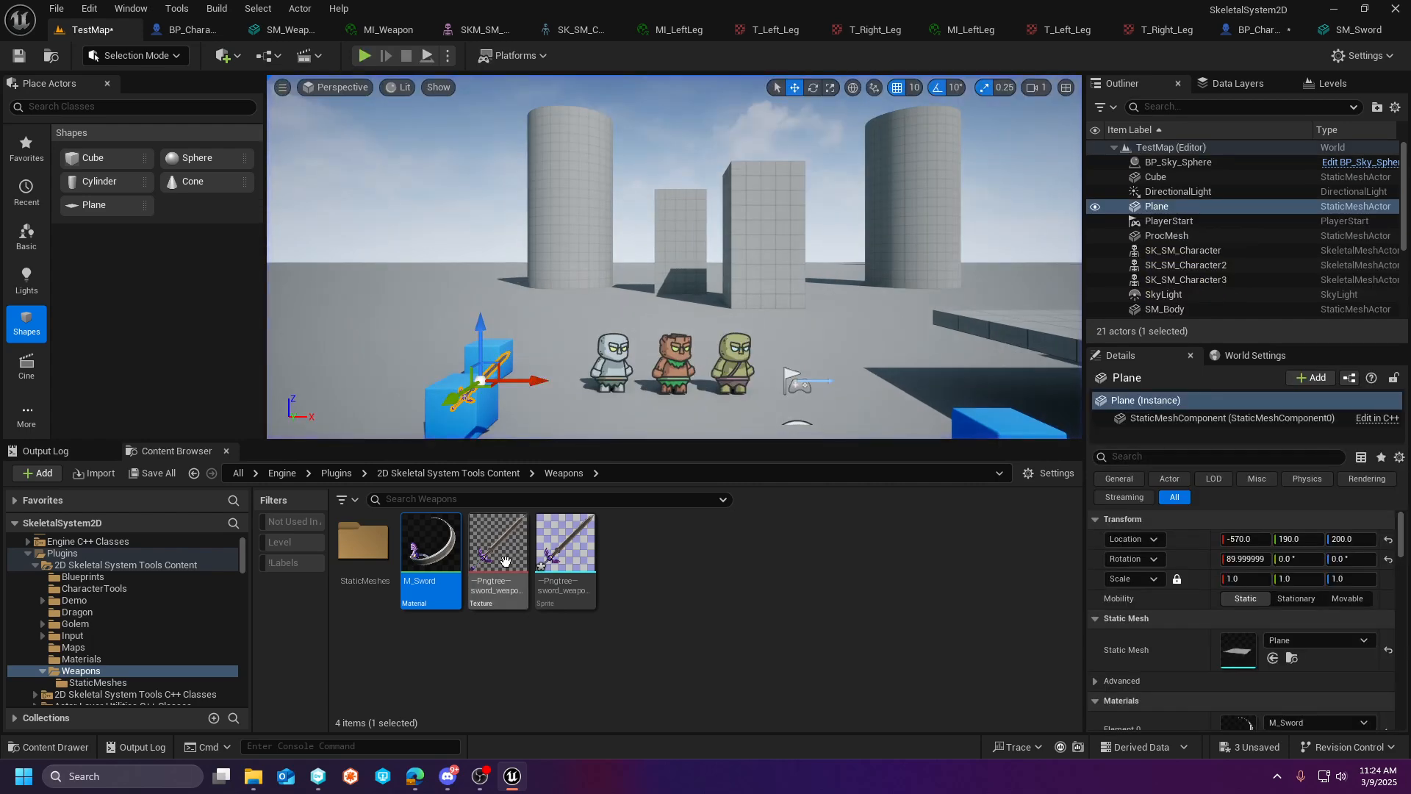
# - Open SM_Sword from the StaticMeshes folder and briefly highlight its Element 0 material slot to inspect the mesh's outline
pyautogui.click(118, 683)
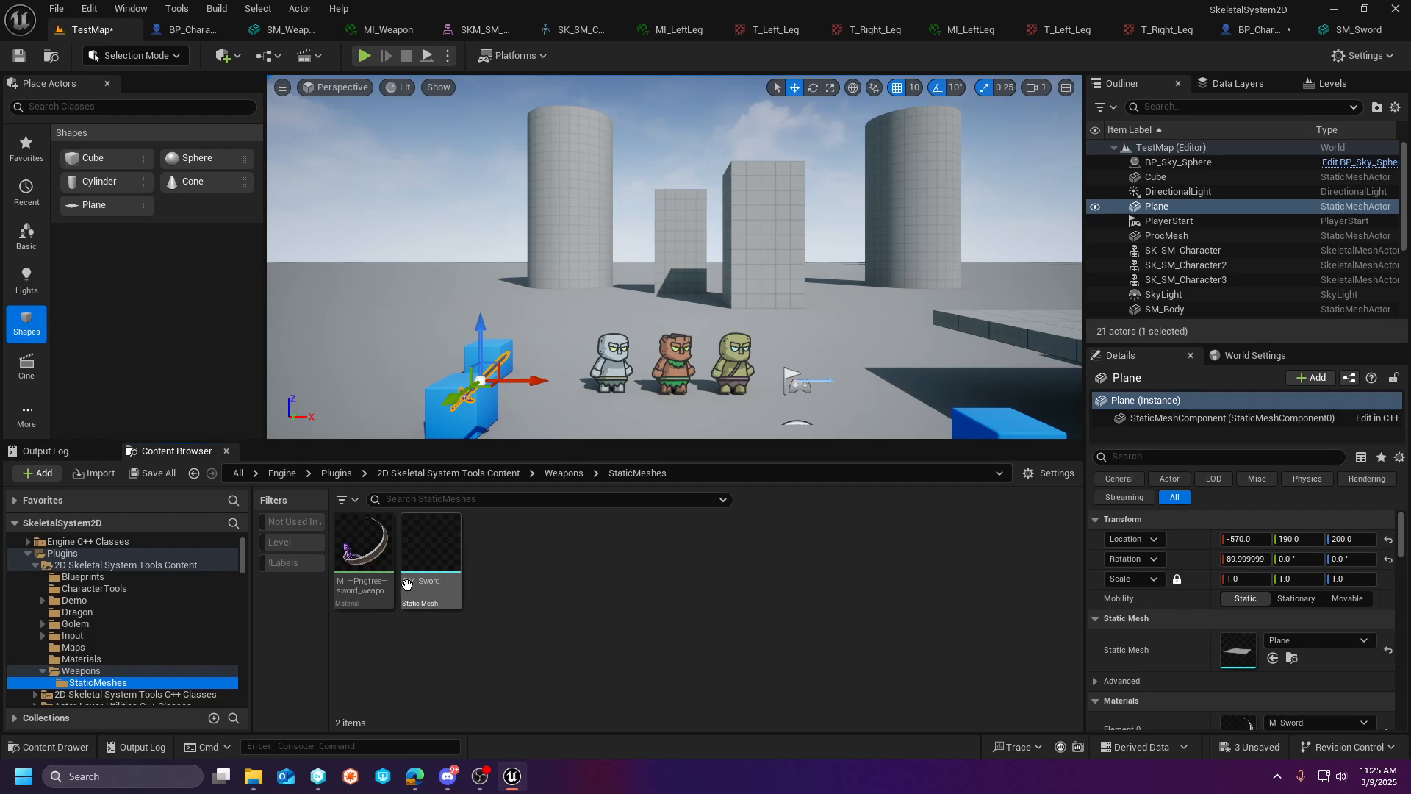
pyautogui.doubleClick(430, 555)
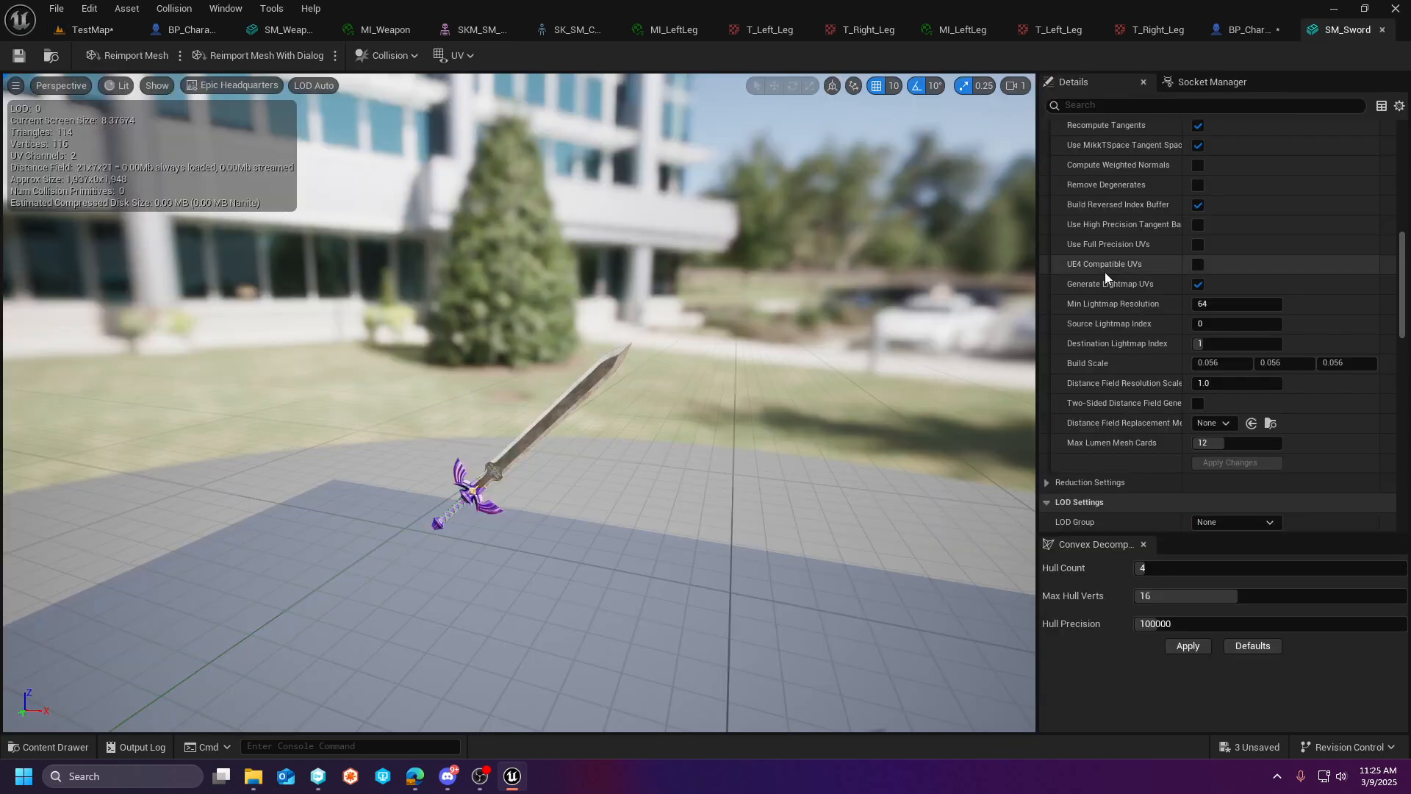
pyautogui.scroll(10, 1152, 268)
pyautogui.scroll(4, 1152, 271)
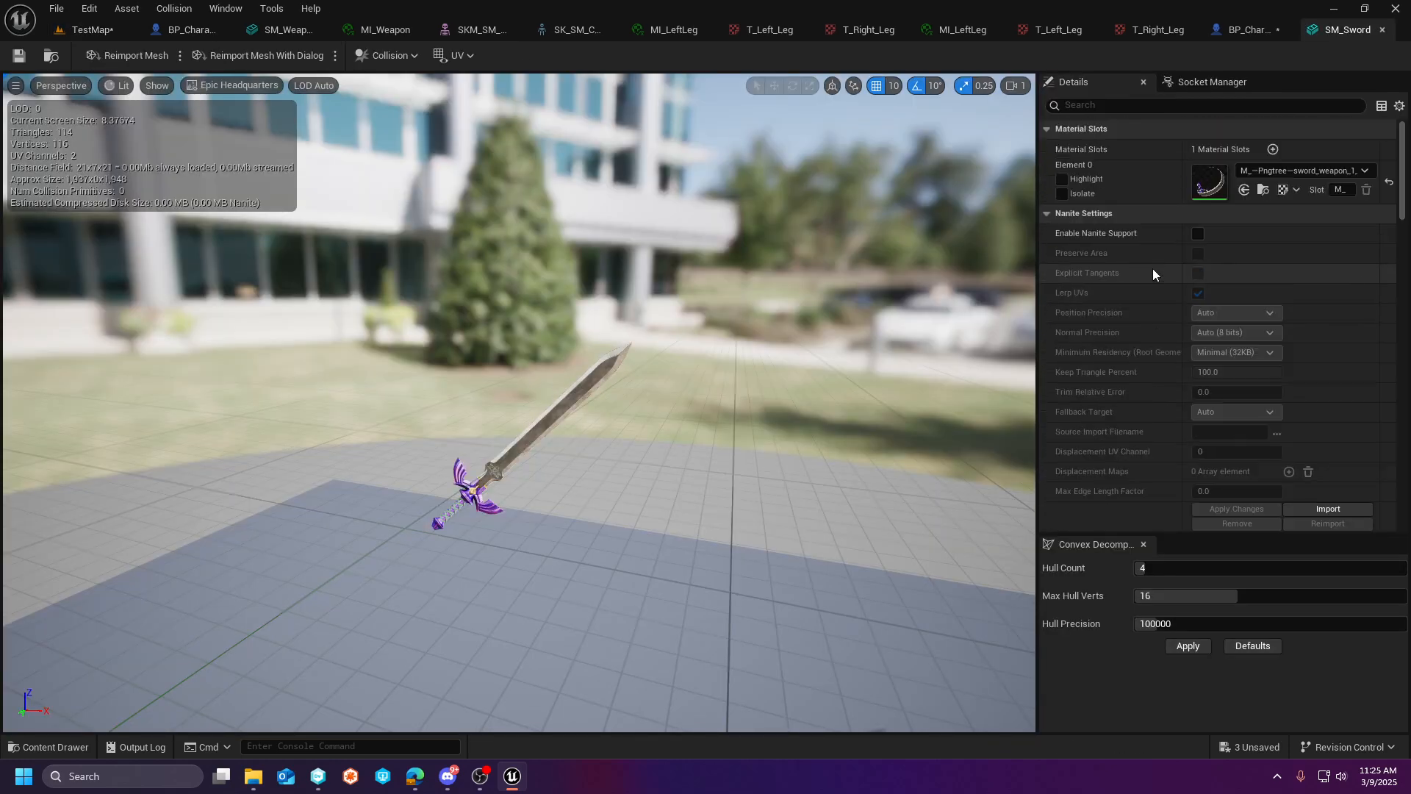
pyautogui.click(1062, 180)
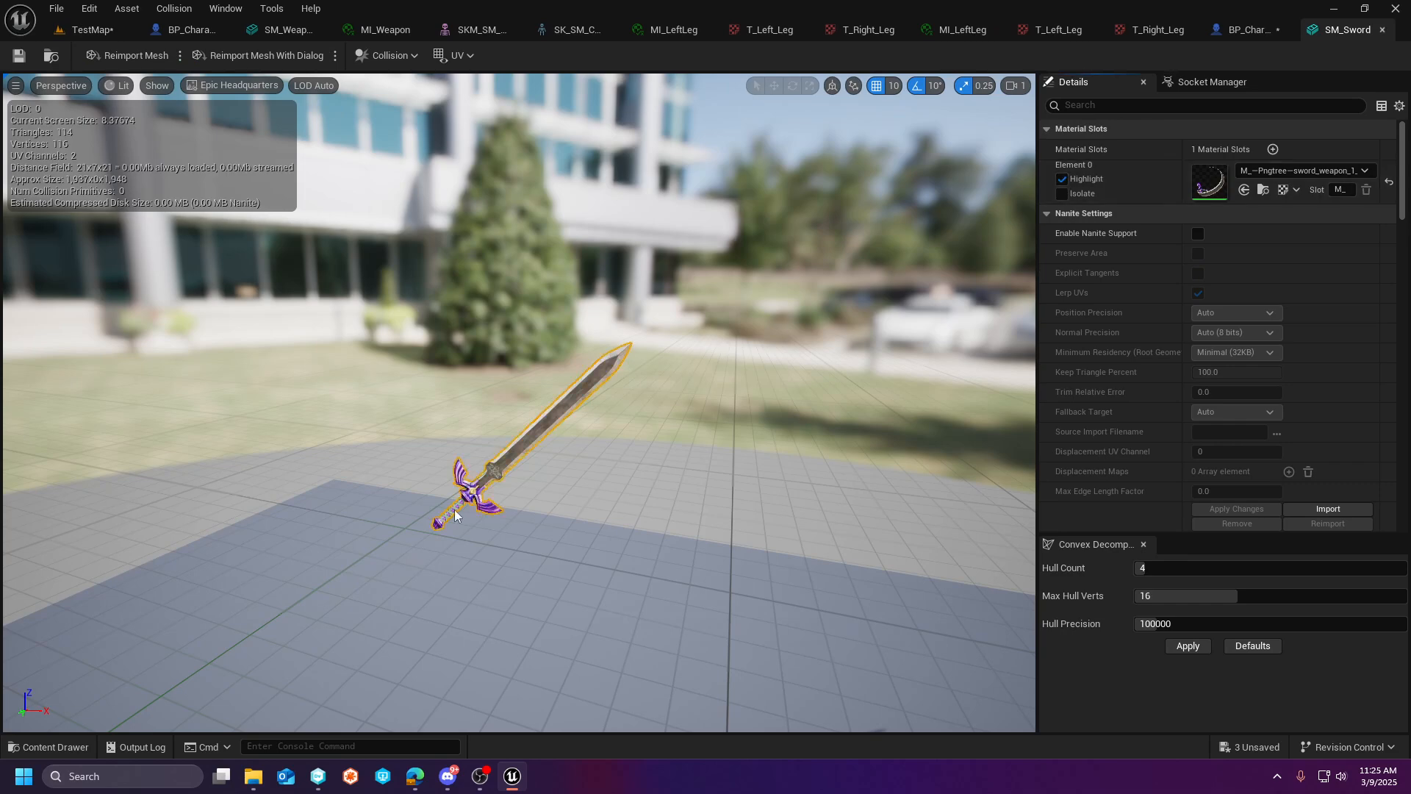
pyautogui.click(1062, 180)
# - Return to TestMap and delete the plane carrying the sword material
pyautogui.click(74, 31)
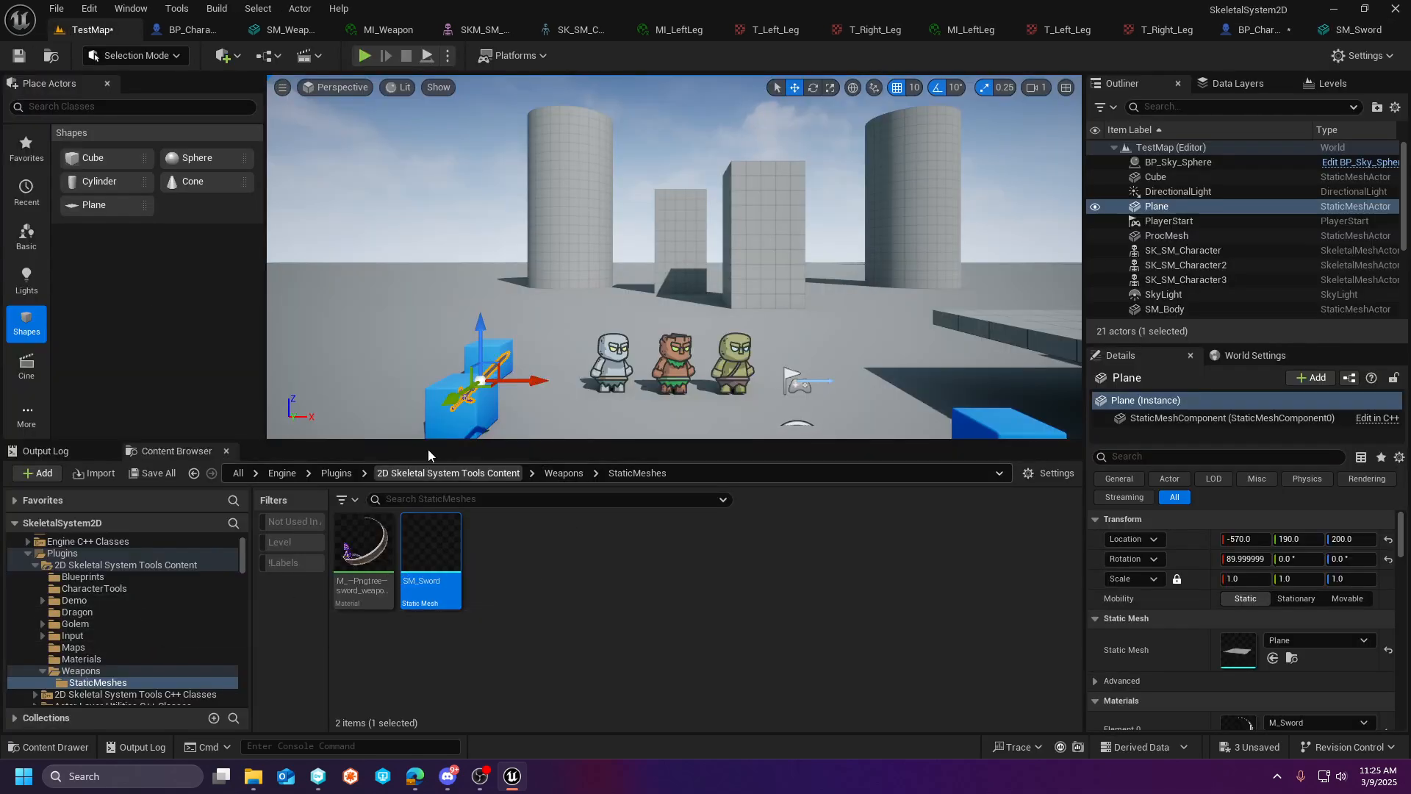
pyautogui.moveTo(648, 316); pyautogui.dragTo(533, 297, button='right')
pyautogui.press('a')
pyautogui.press('w')
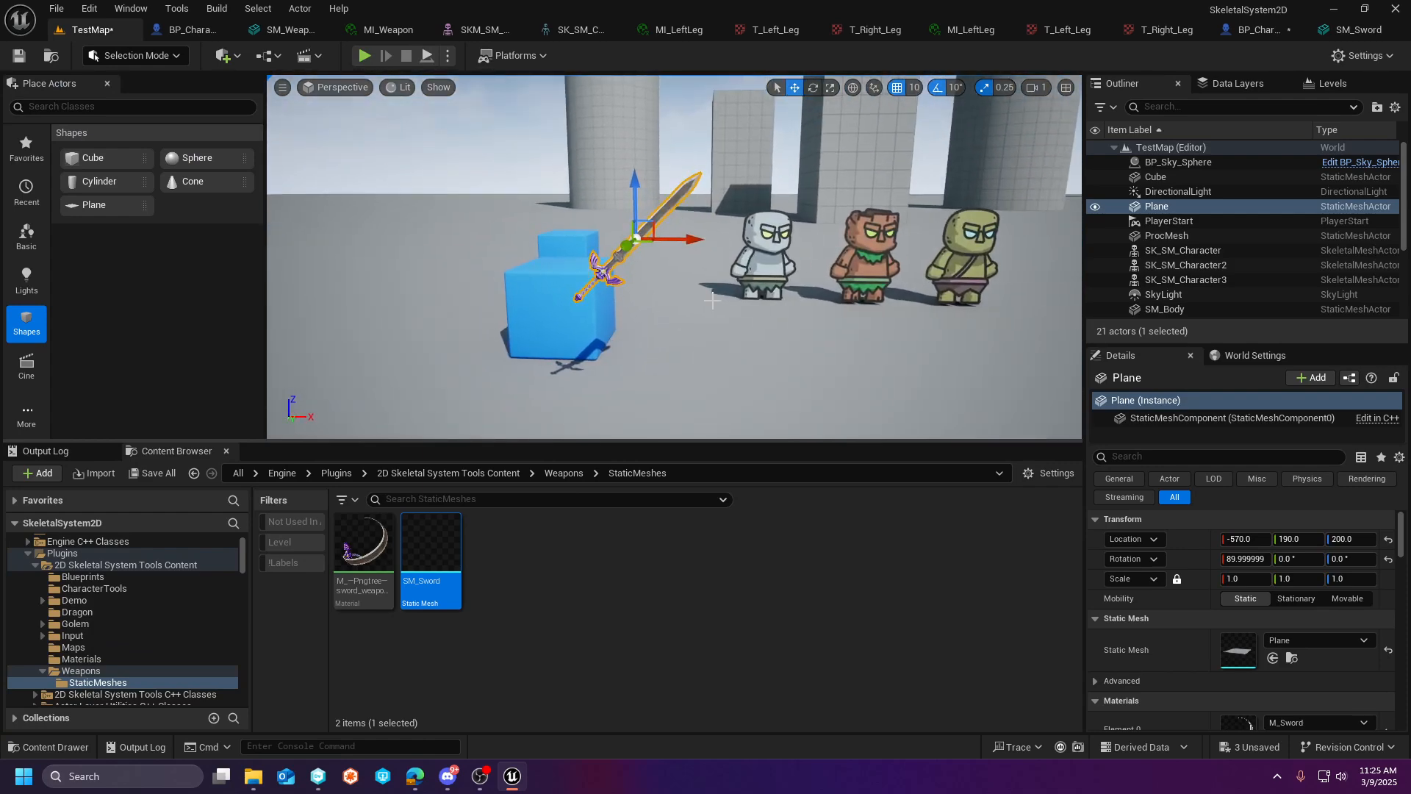
pyautogui.press('Delete')
pyautogui.moveTo(712, 299); pyautogui.dragTo(685, 281, button='right')
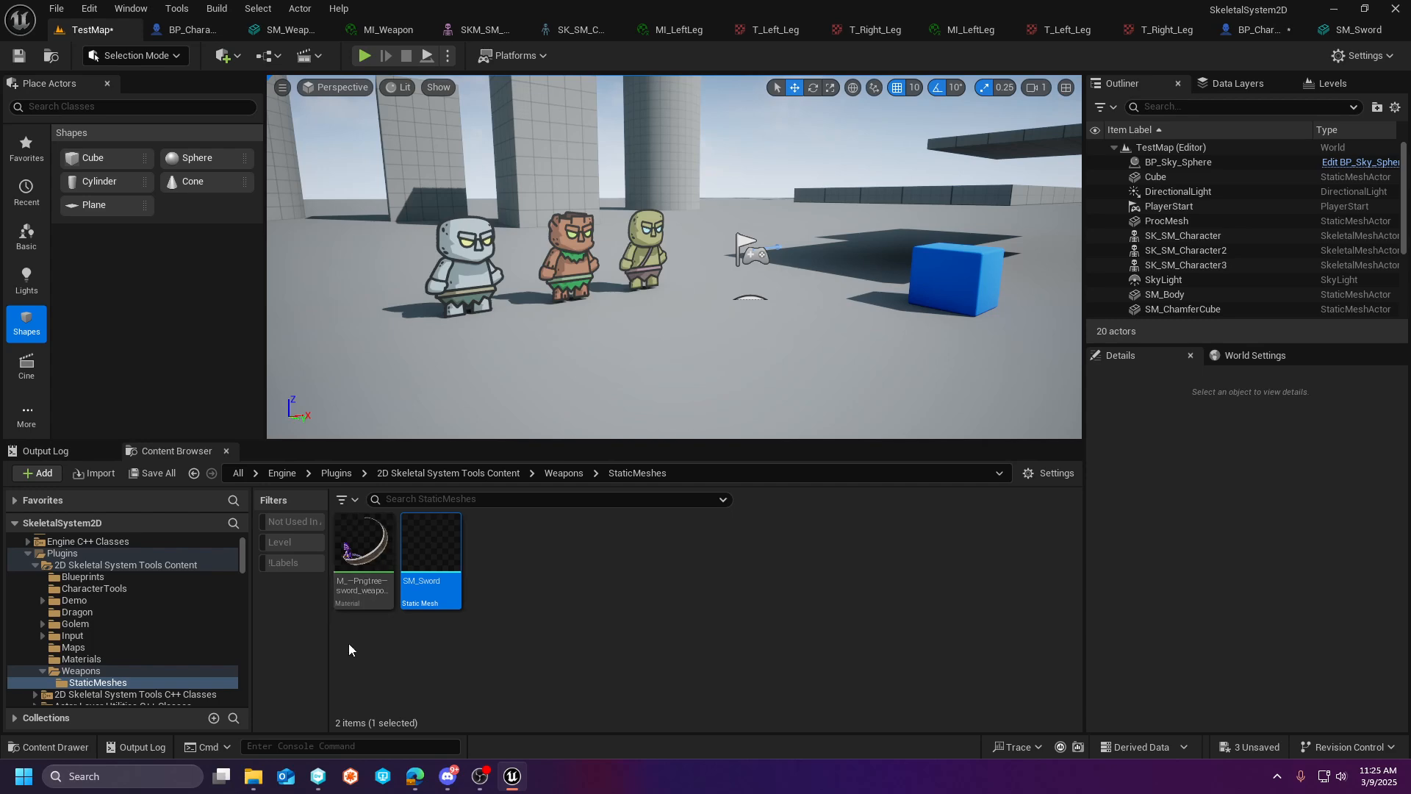
# - Open BP_Character from the Blueprints folder, examine its weapon StaticMesh's parent socket setting, and return to TestMap
pyautogui.click(108, 579)
pyautogui.click(416, 567)
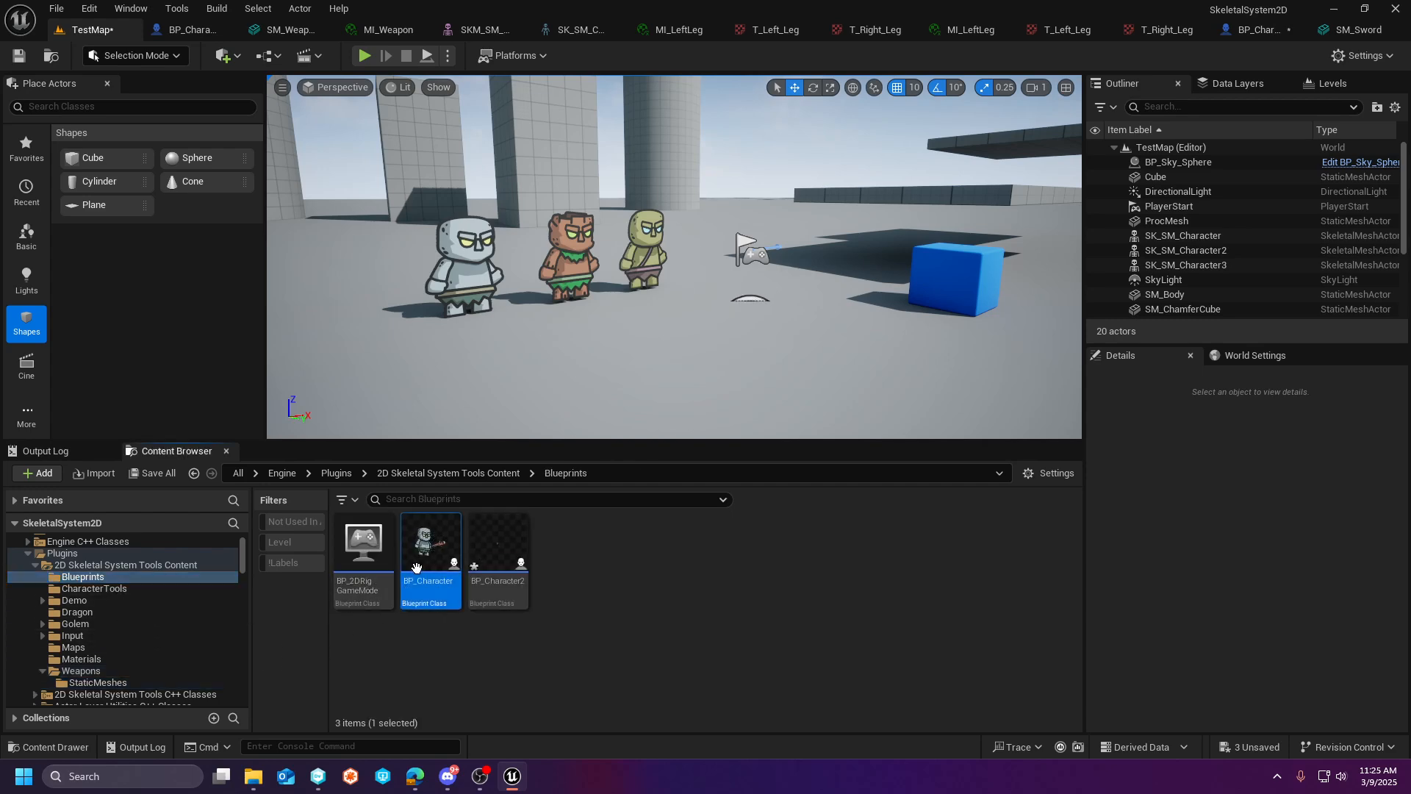
pyautogui.doubleClick(416, 566)
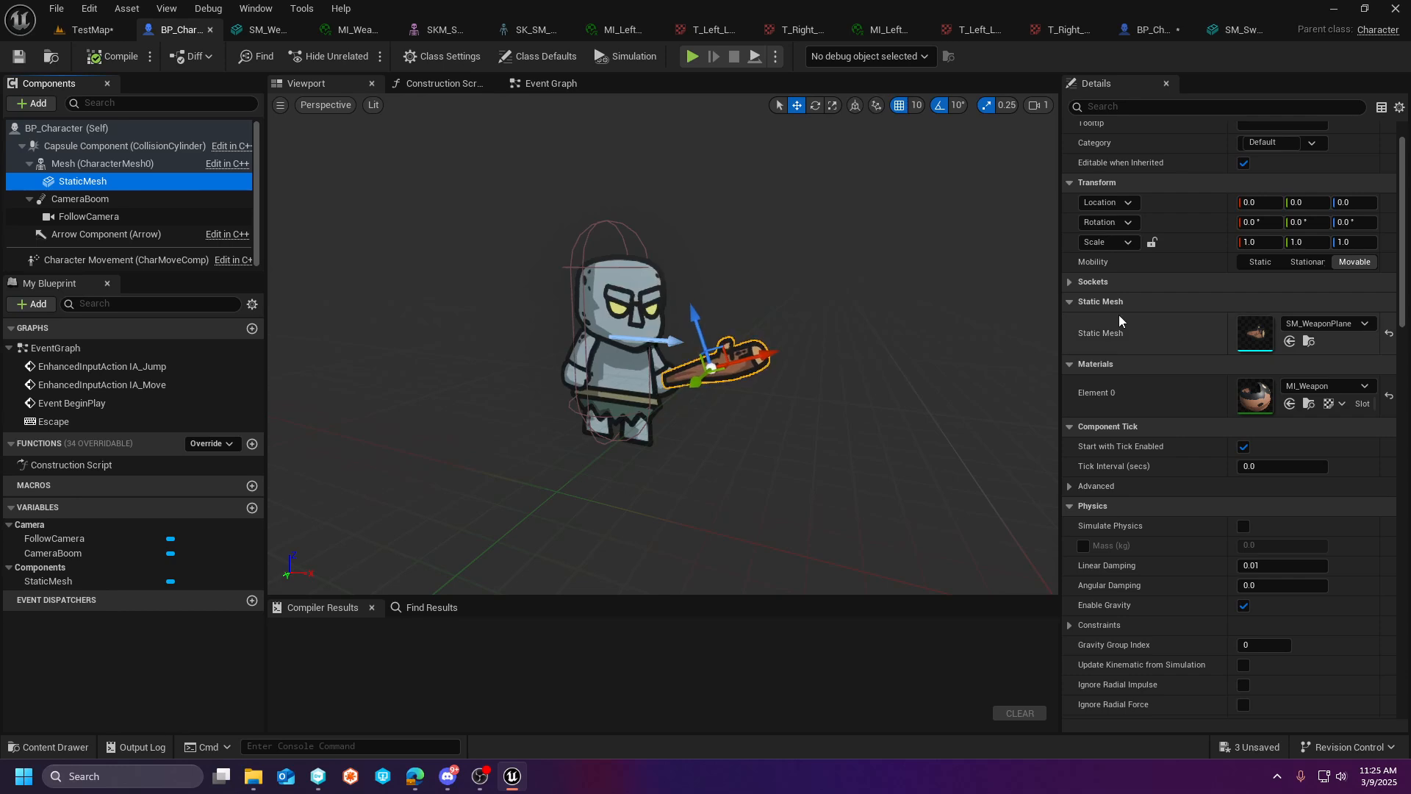
pyautogui.click(1070, 282)
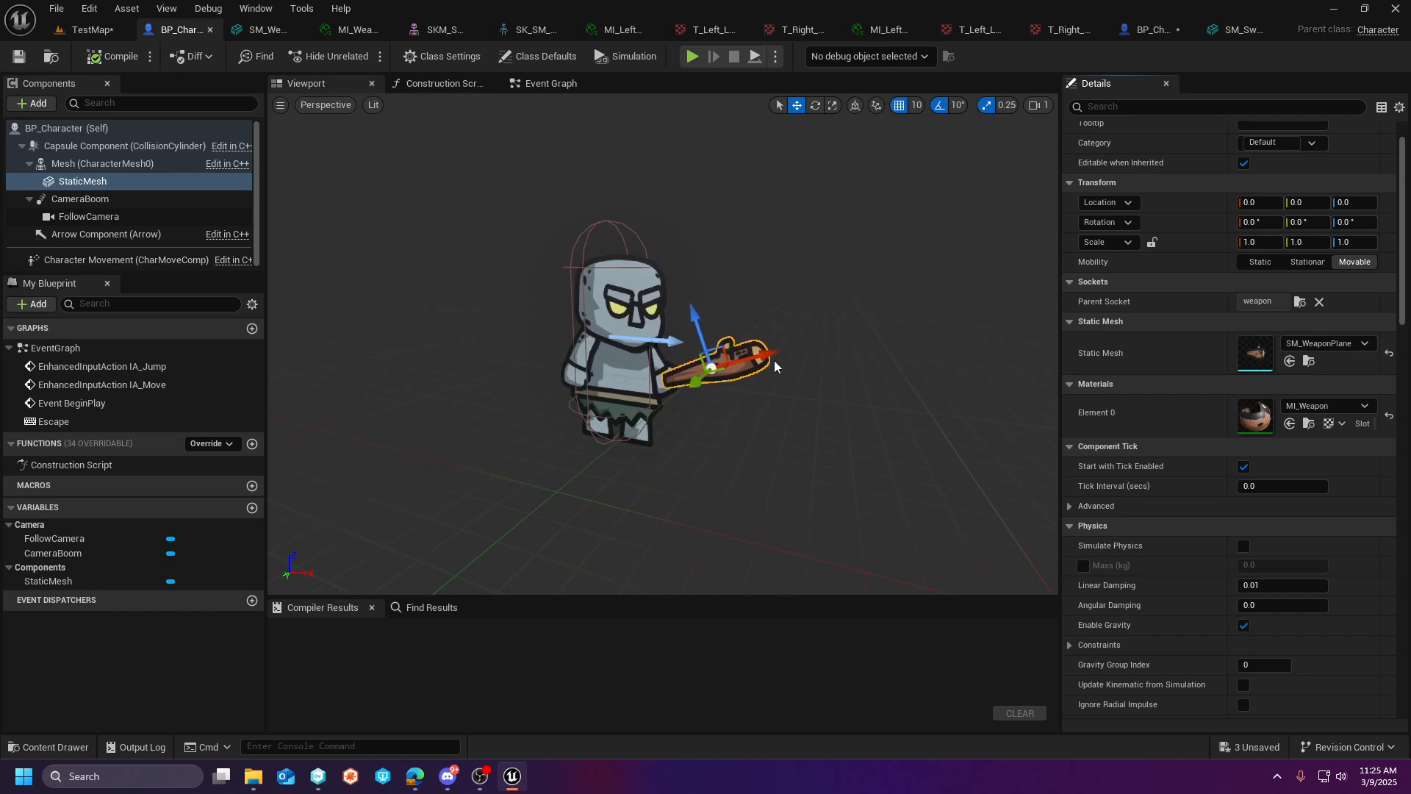
pyautogui.click(90, 31)
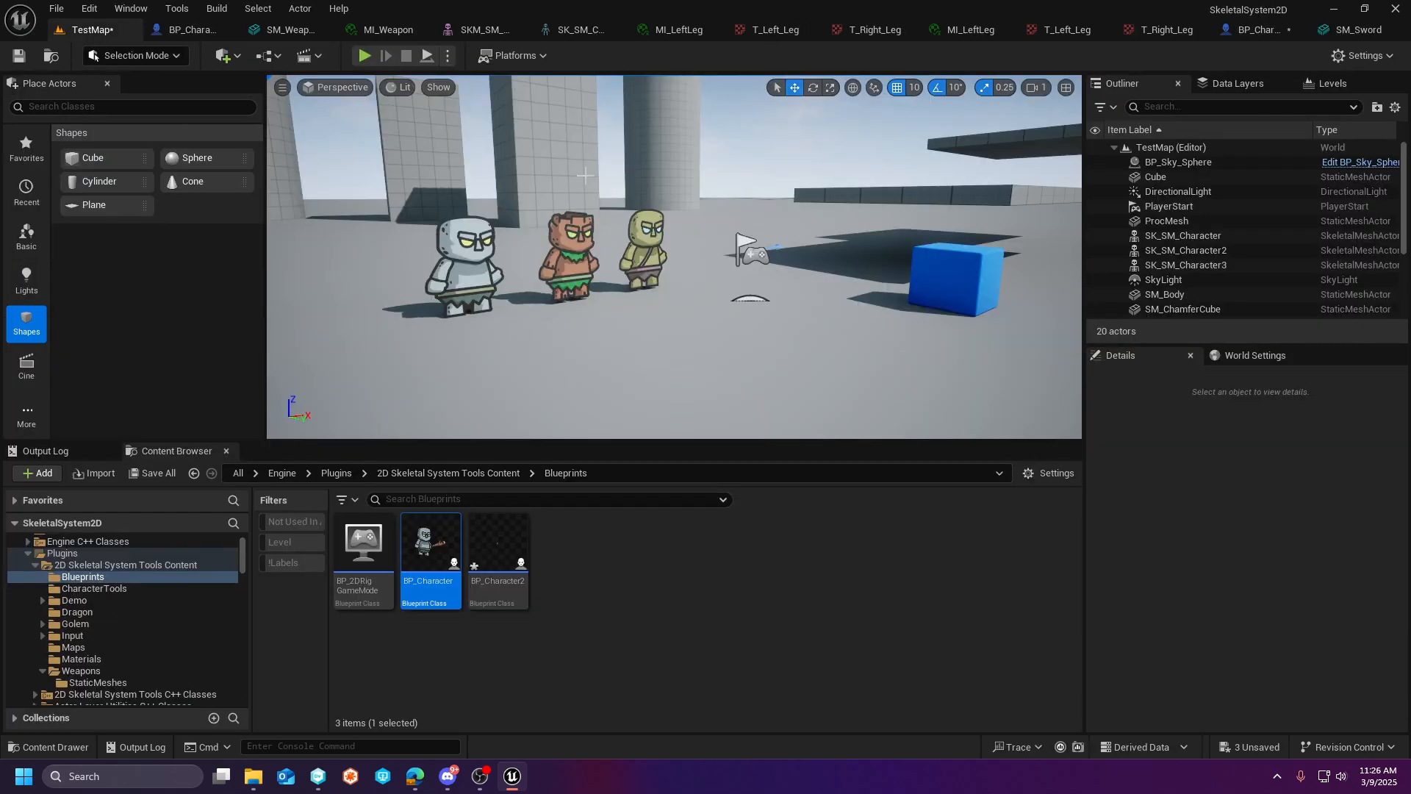